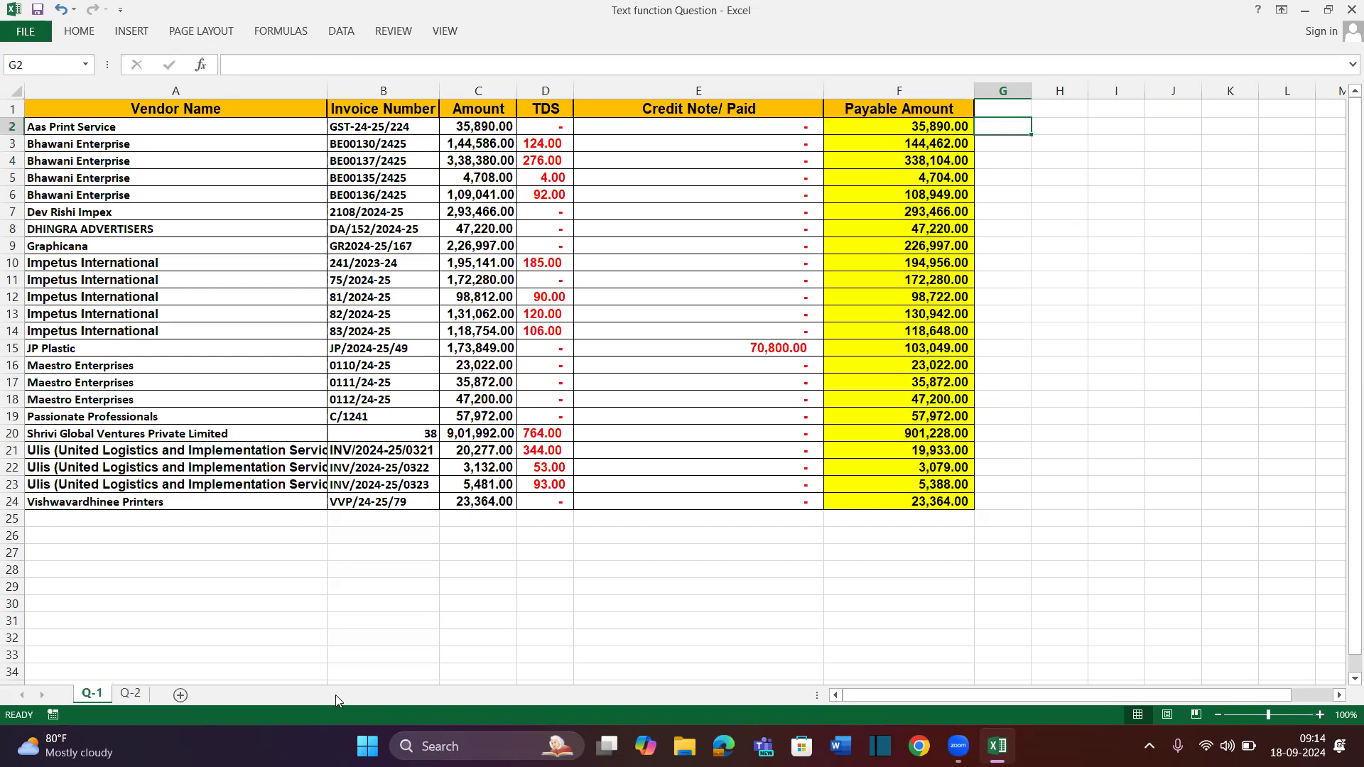
On sheet Q-2, review the sentences and empty B2:B11 cells, then drag column B wider
left_click(132, 694)
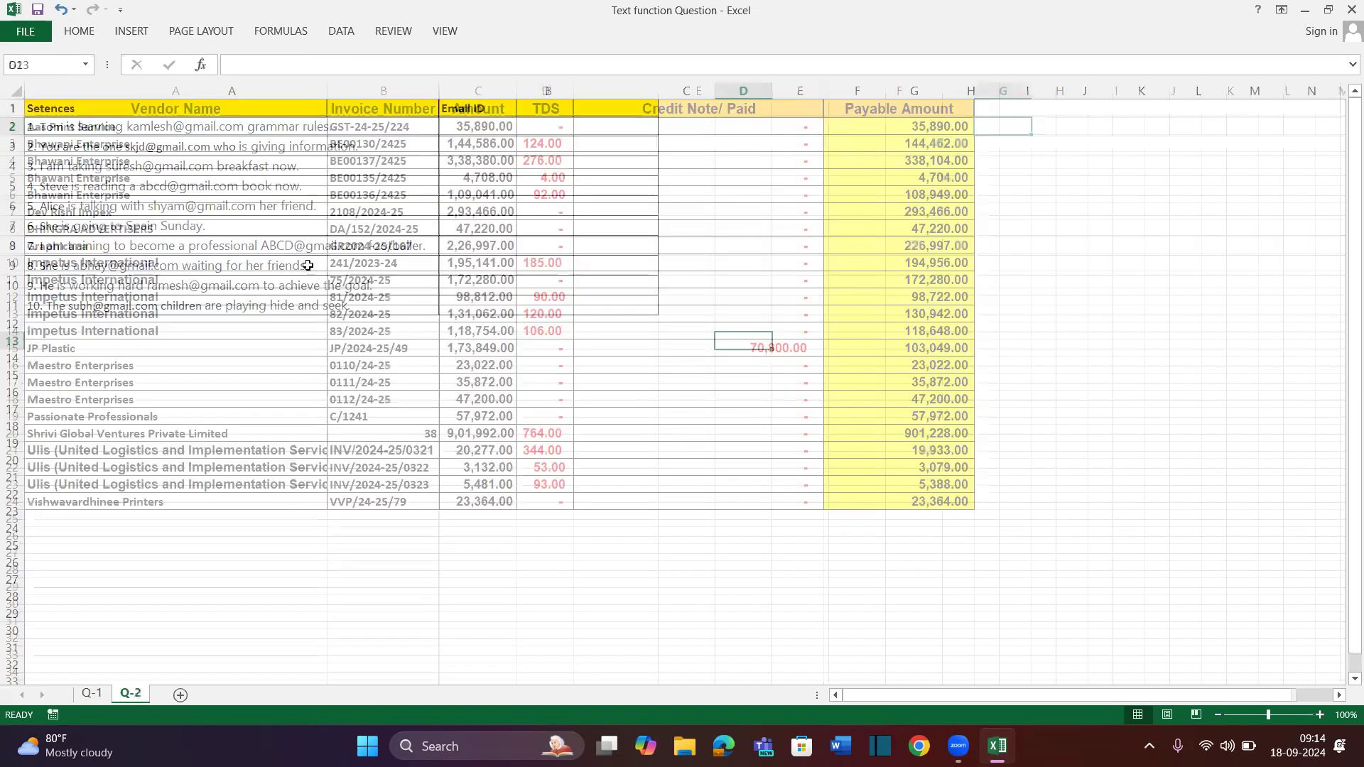
left_click_drag(213, 128, 212, 350)
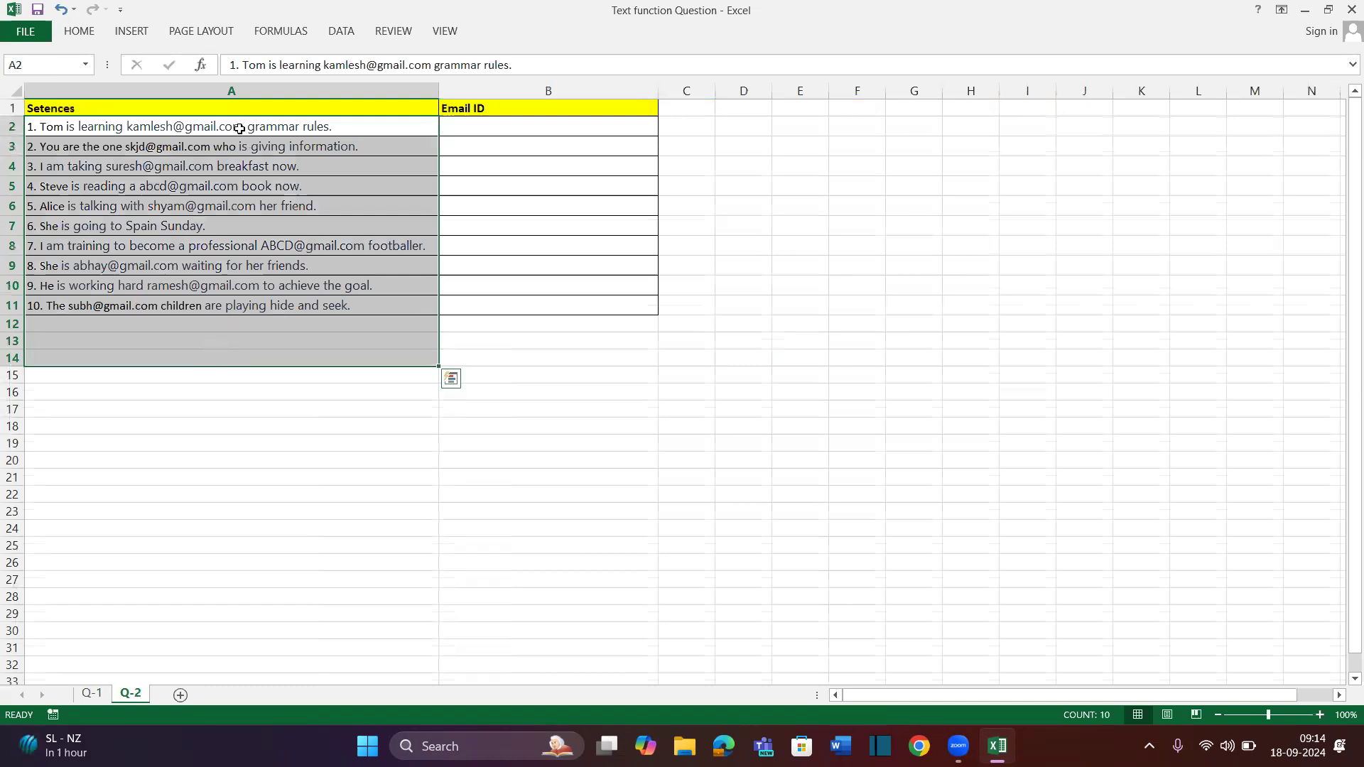
left_click_drag(527, 125, 544, 302)
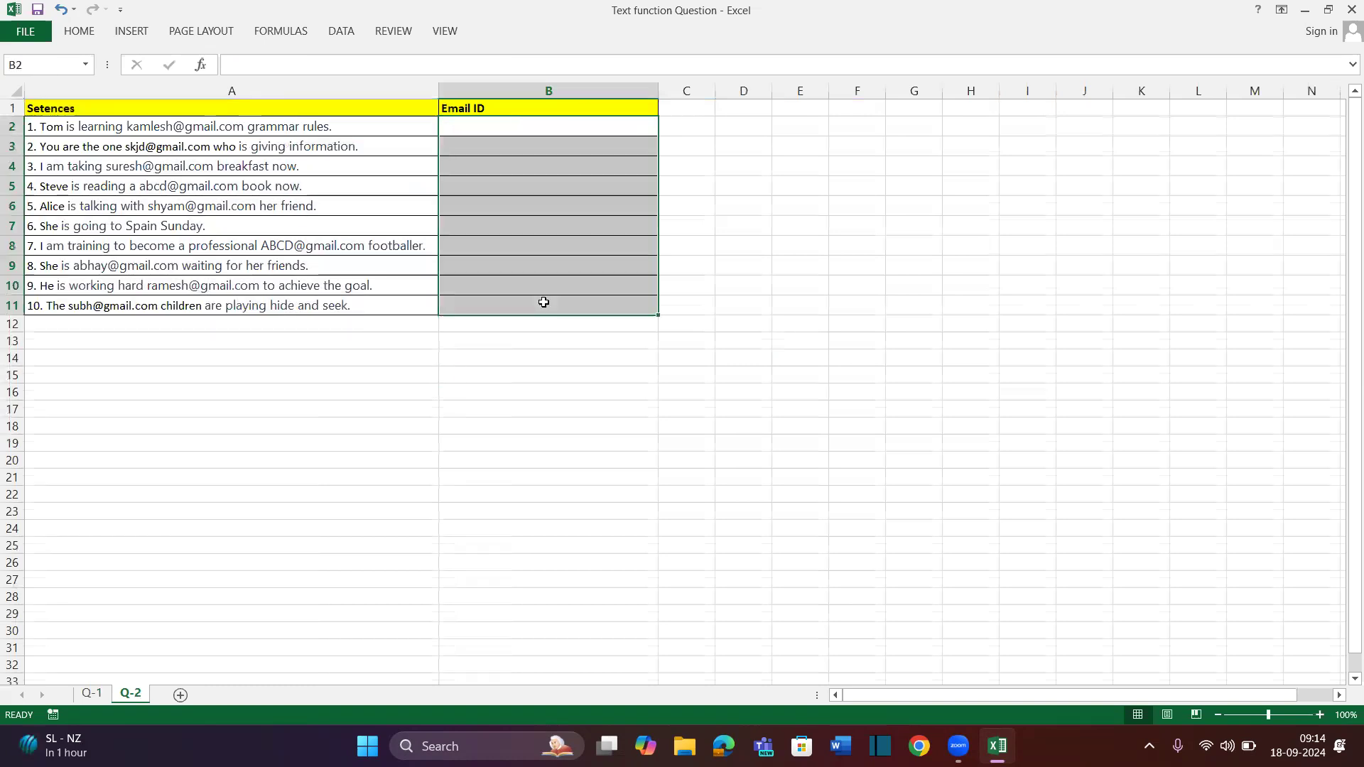
scroll(344, 182, "up", 3, "ctrl")
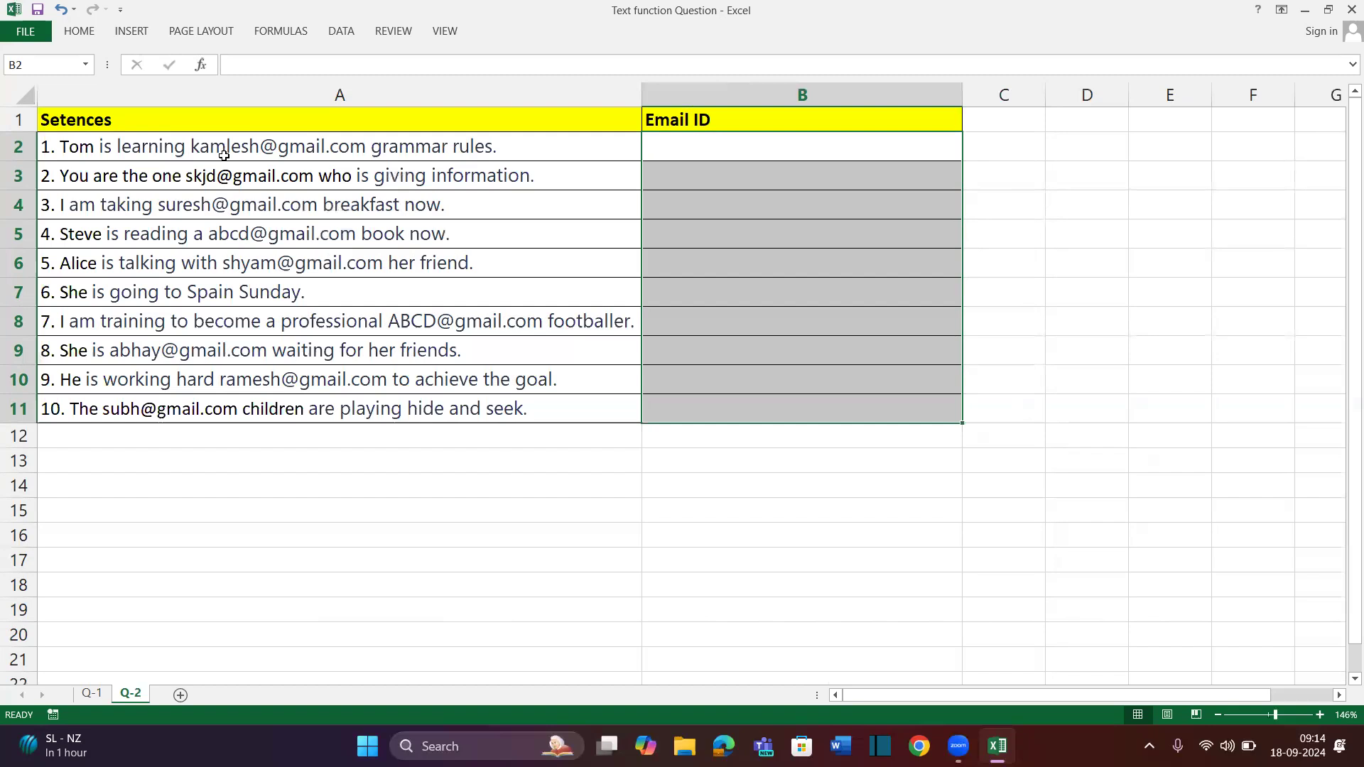
left_click(713, 161)
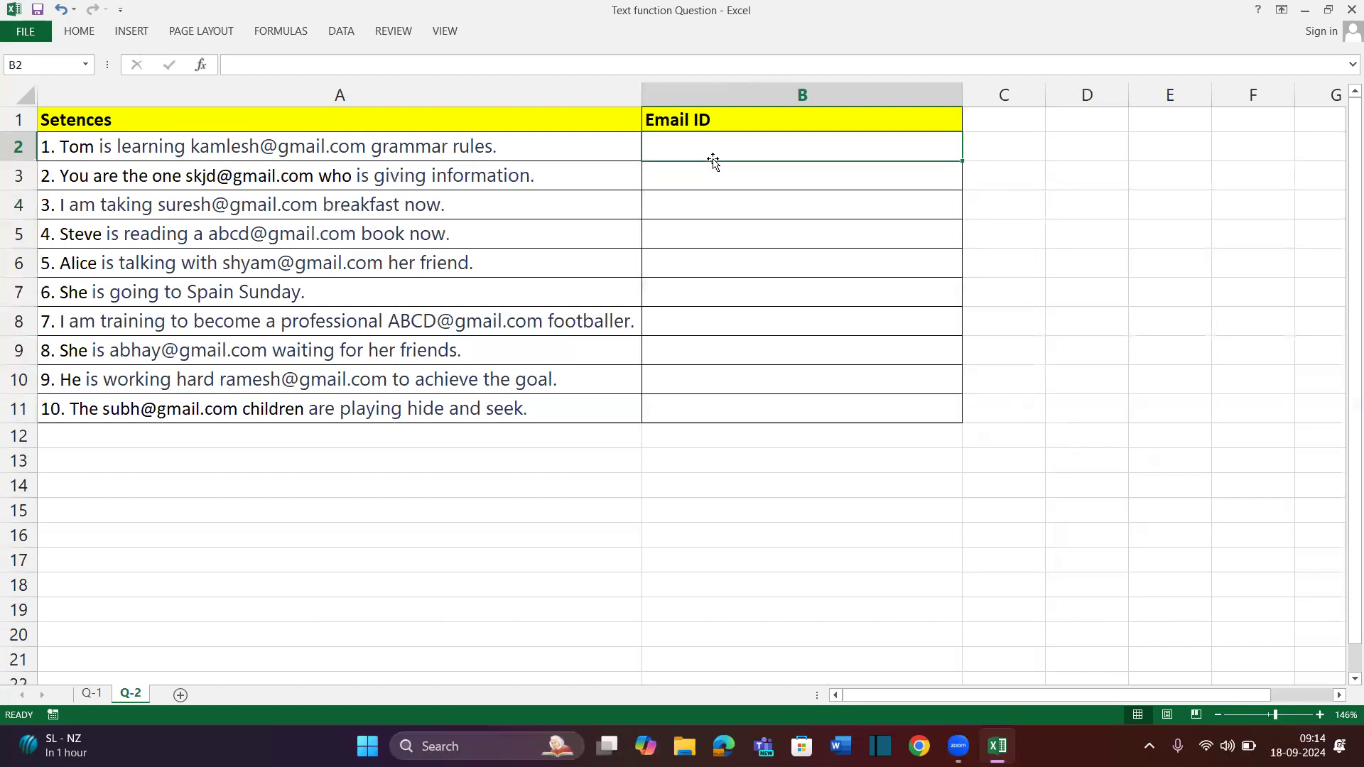
left_click_drag(962, 95, 1013, 95)
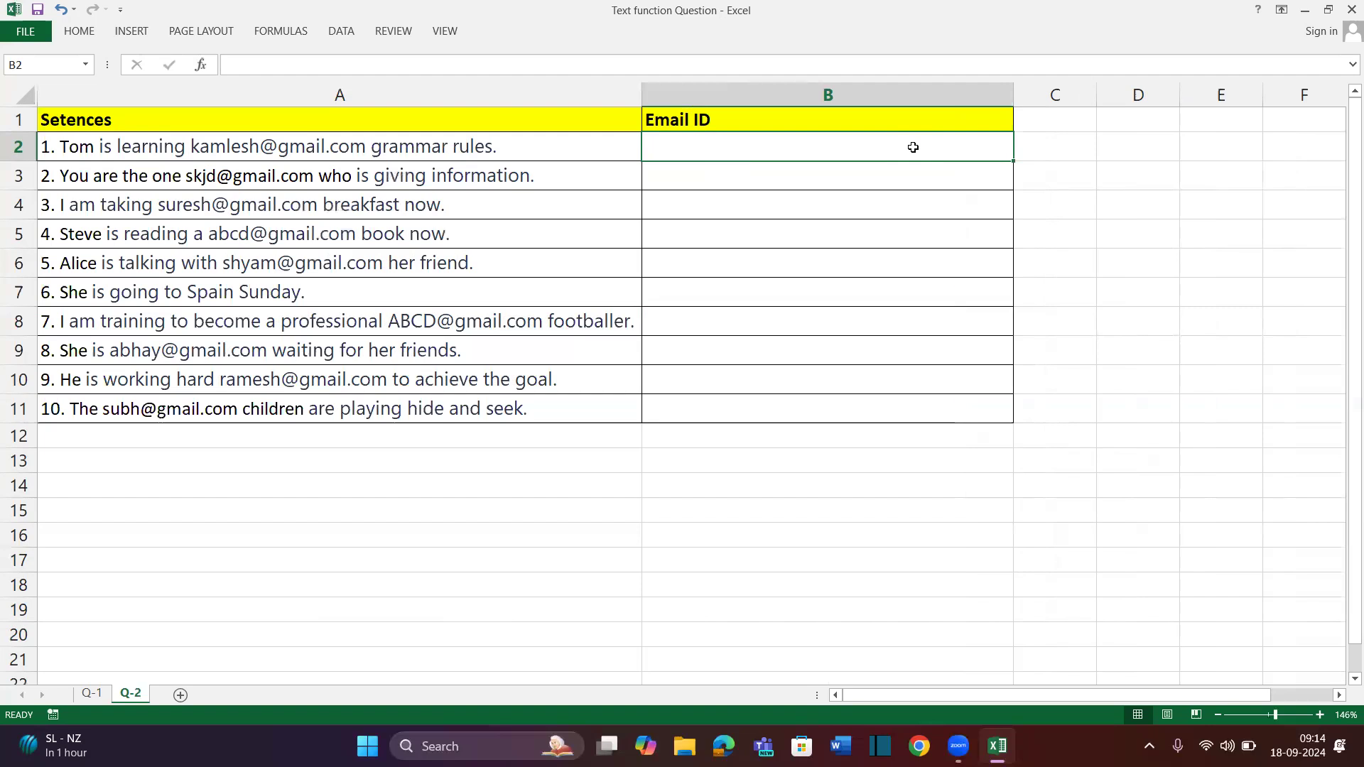
Enter the labels Text, Start Number and Number of Char in D1:D3
key("Right")
key("Right")
type("Start Number")
key("Return")
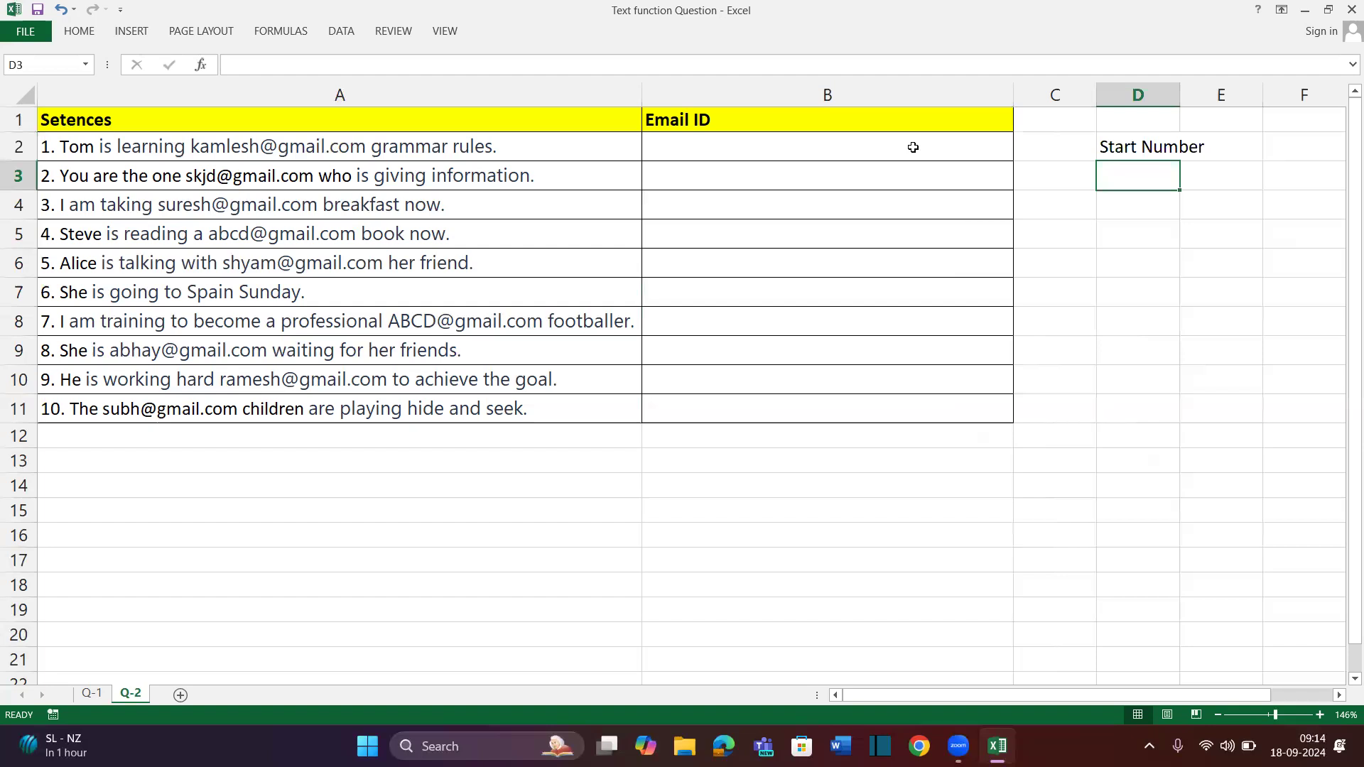
key("Up")
key("Up")
type("Text")
key("Return")
key("Return")
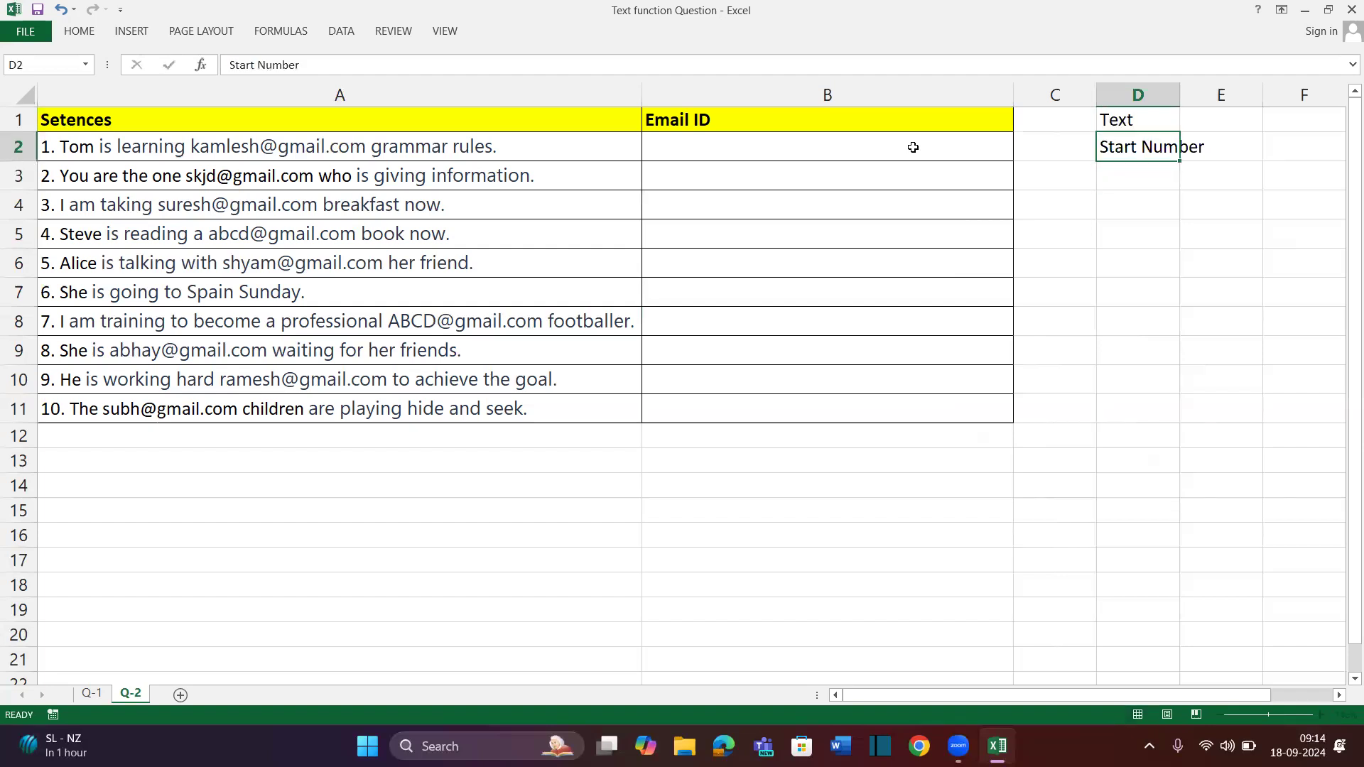
type("Number of h")
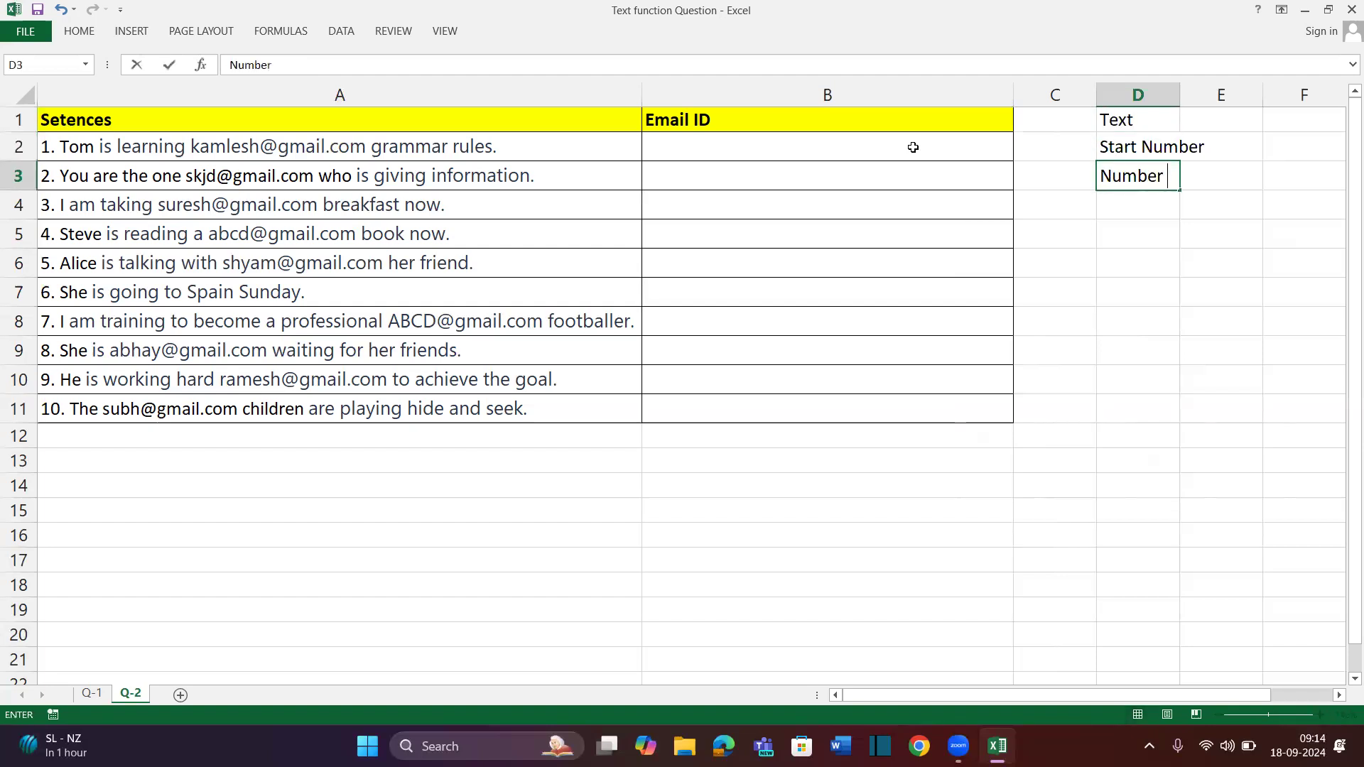
key("BackSpace")
type("Char")
key("Return")
AutoFit column D's width to the three labels with Alt+H,O,I
key("Up")
key("shift+Up")
key("shift+Up")
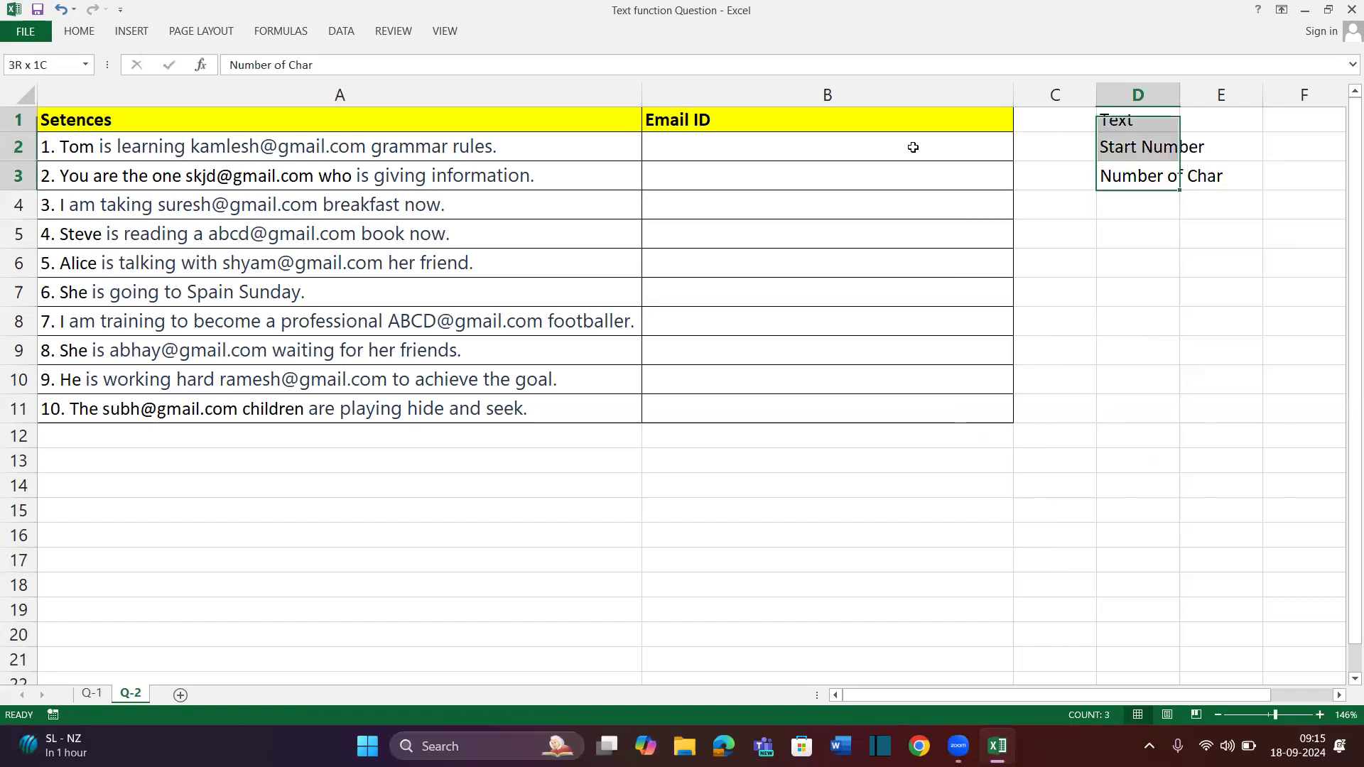
key("alt")
key("h")
key("o")
key("i")
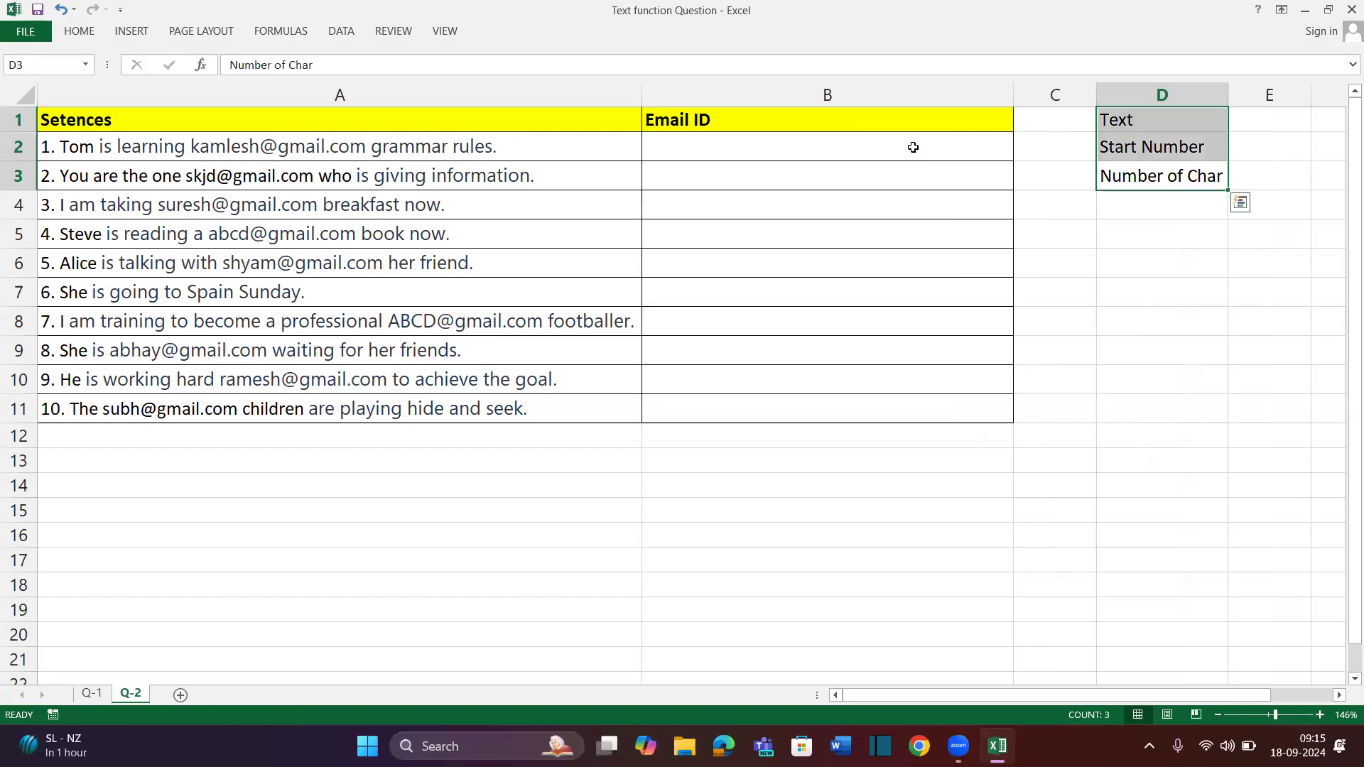
left_click(545, 147)
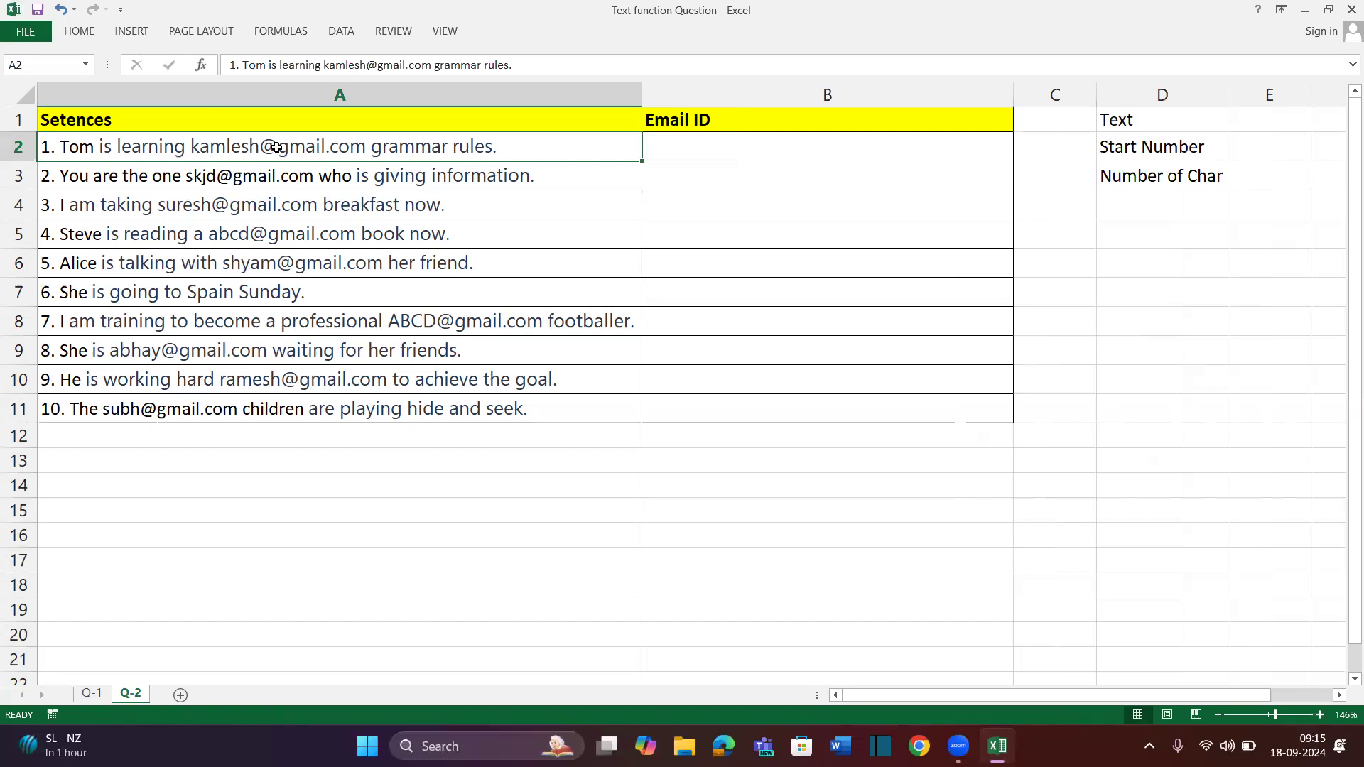
Enter =SUBSTITUTE(A2," ",REPT(" ",100)) in B2 to pad each space to 100 spaces
left_click(882, 146)
type("=su")
key("Tab")
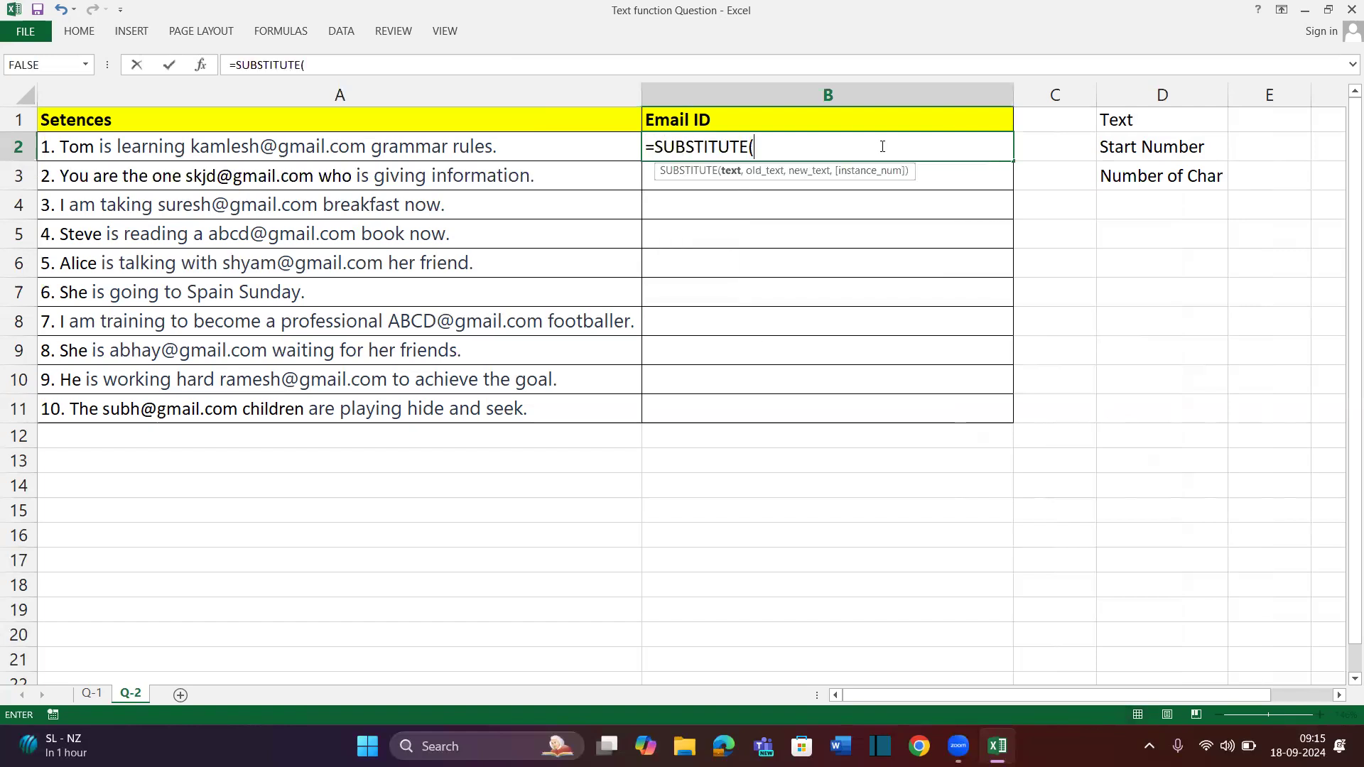
left_click(482, 152)
type(",")
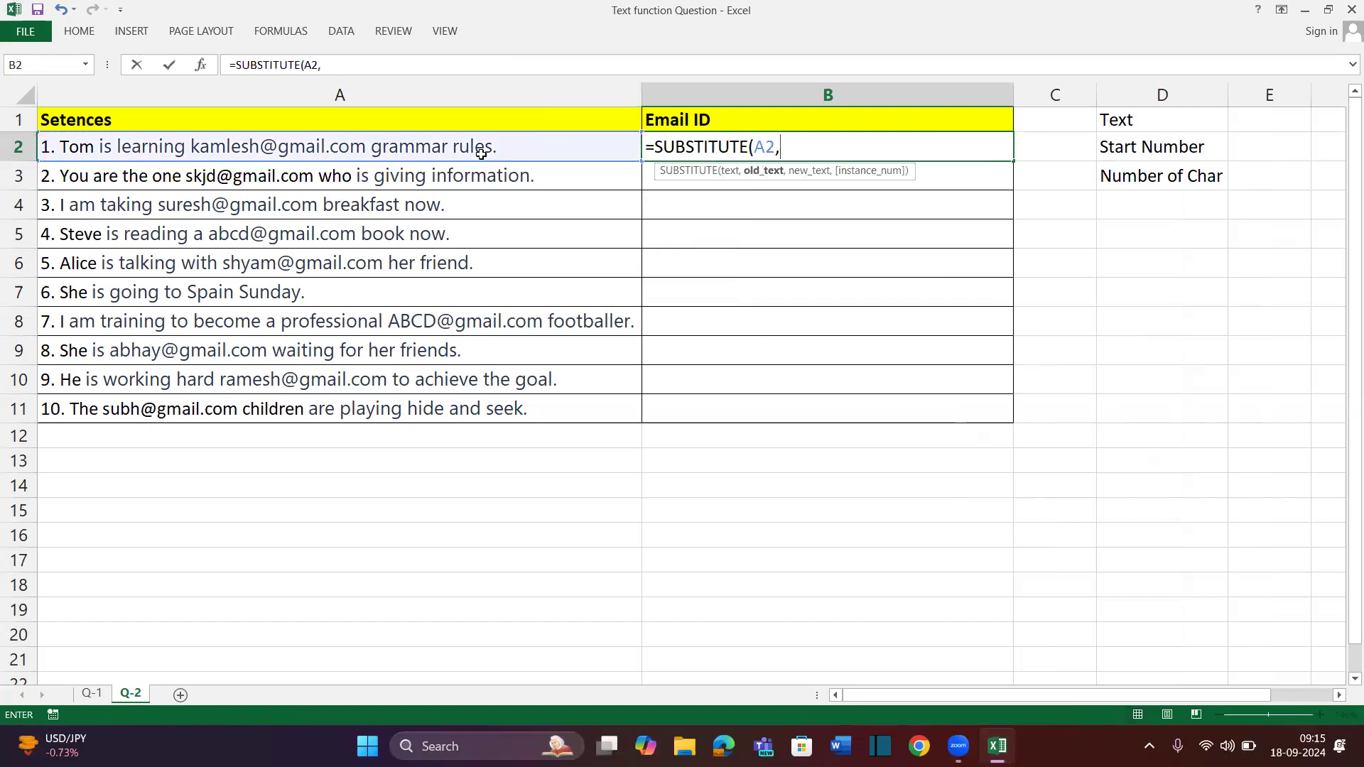
type("\" \",")
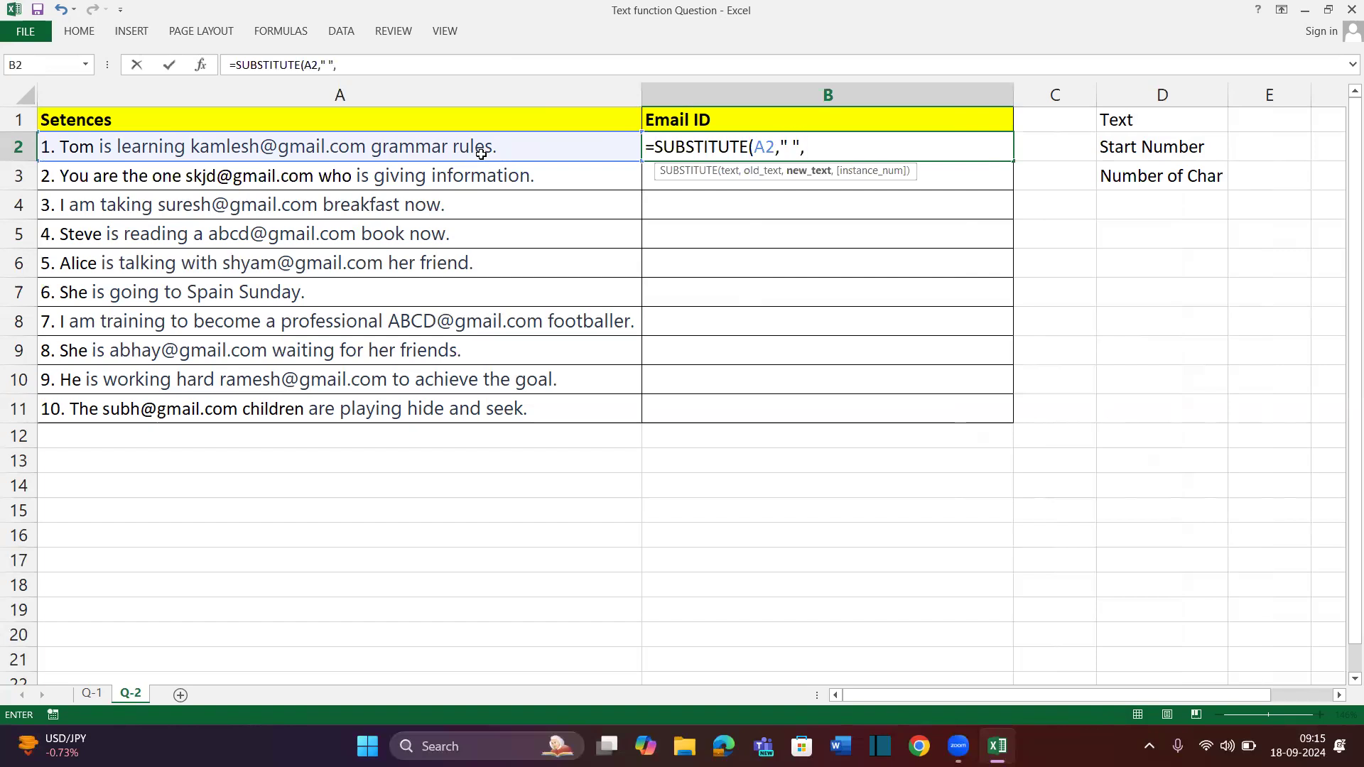
type("rep")
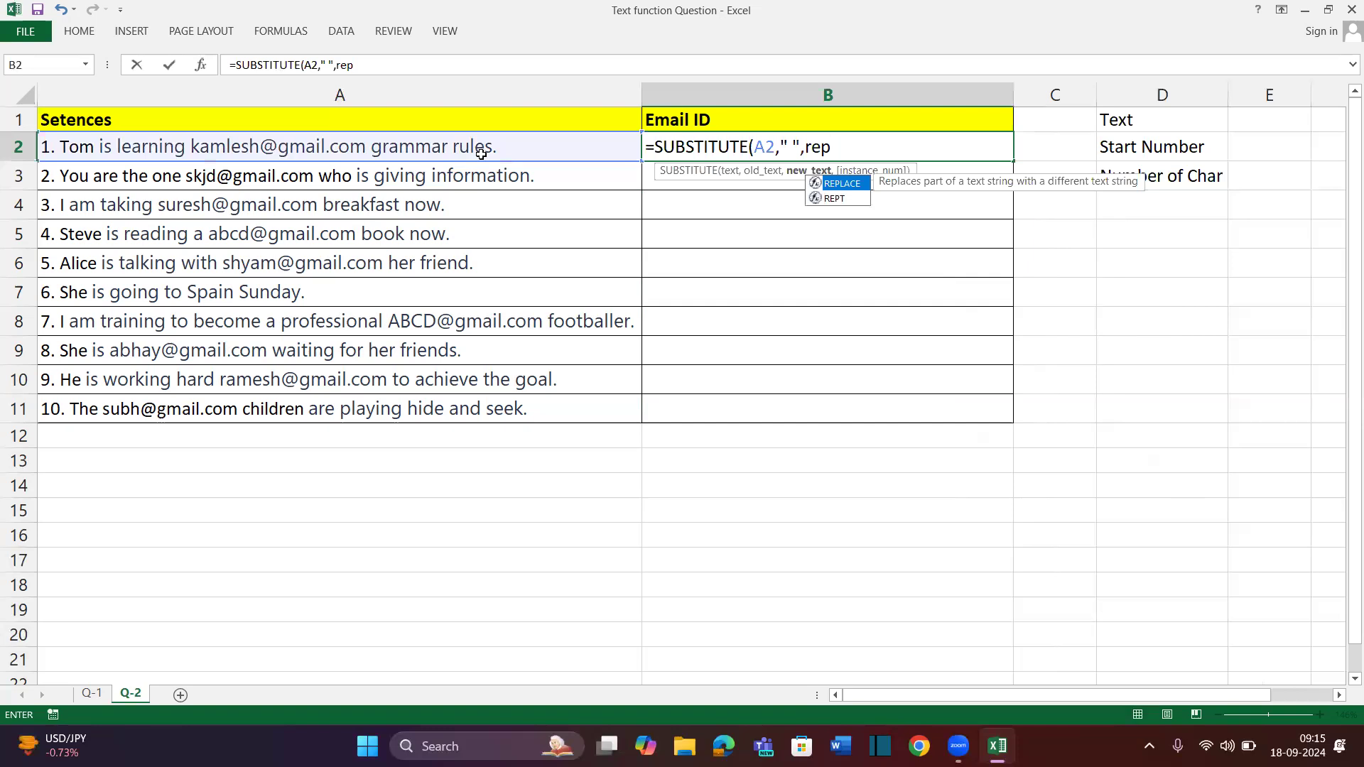
type("t")
key("Tab")
type("\" \",100))")
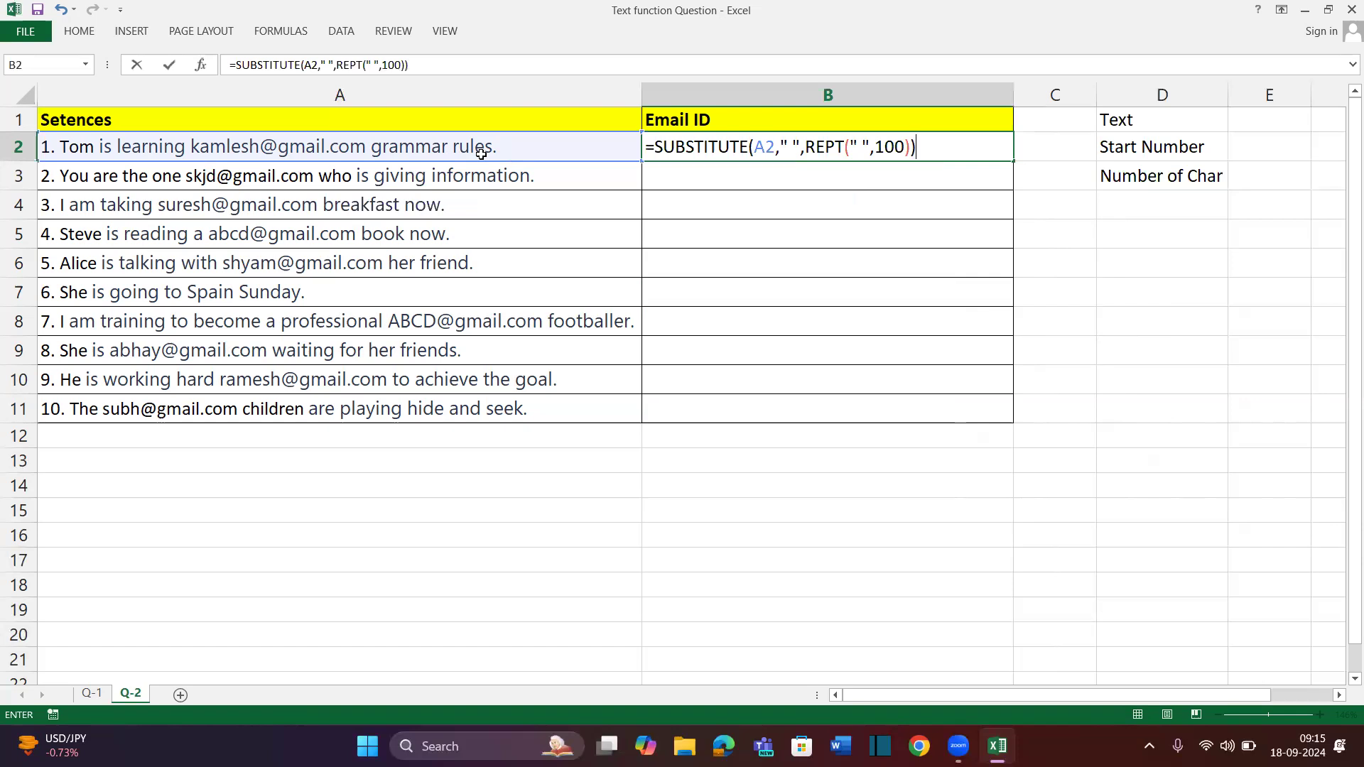
key("Return")
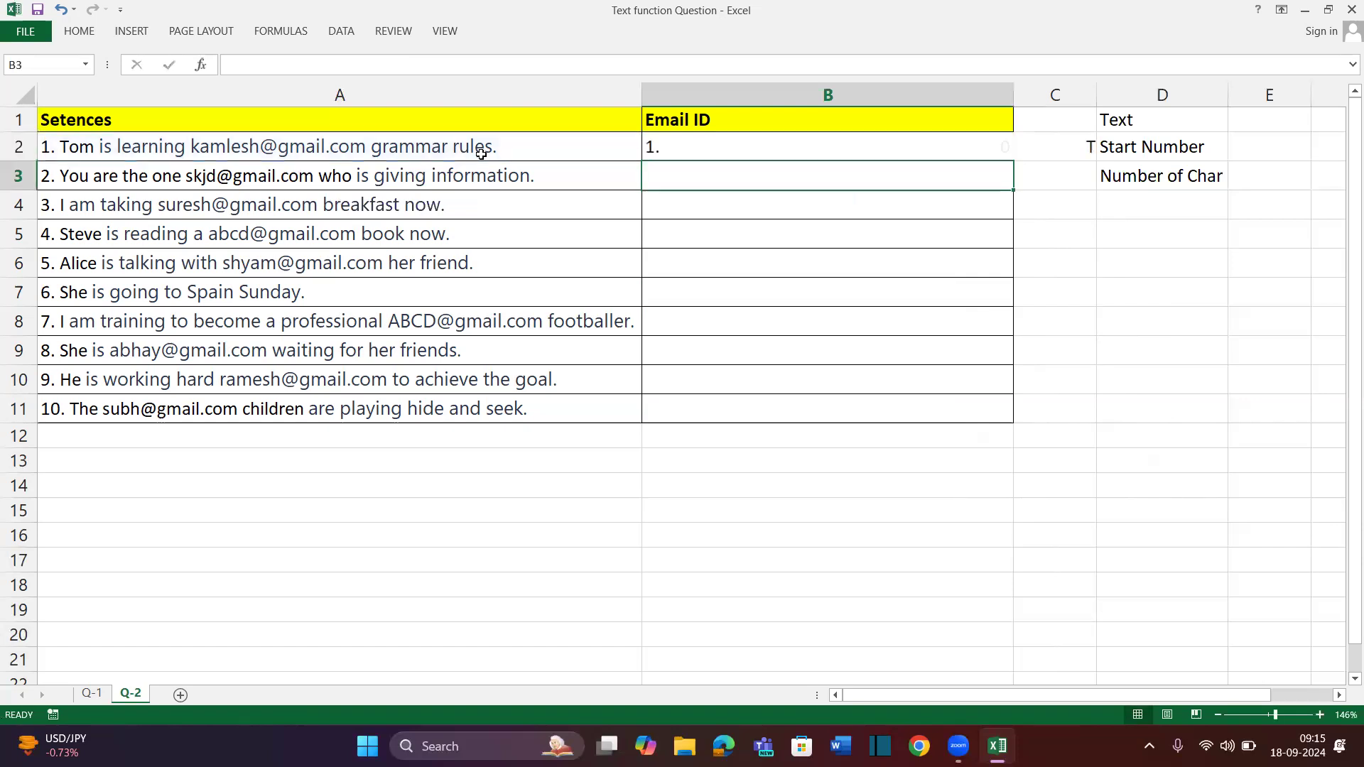
left_click_drag(1133, 117, 1156, 209)
Move the Text, Start Number and Number of Char labels from column D to A15
key("ctrl+c")
left_click(131, 509)
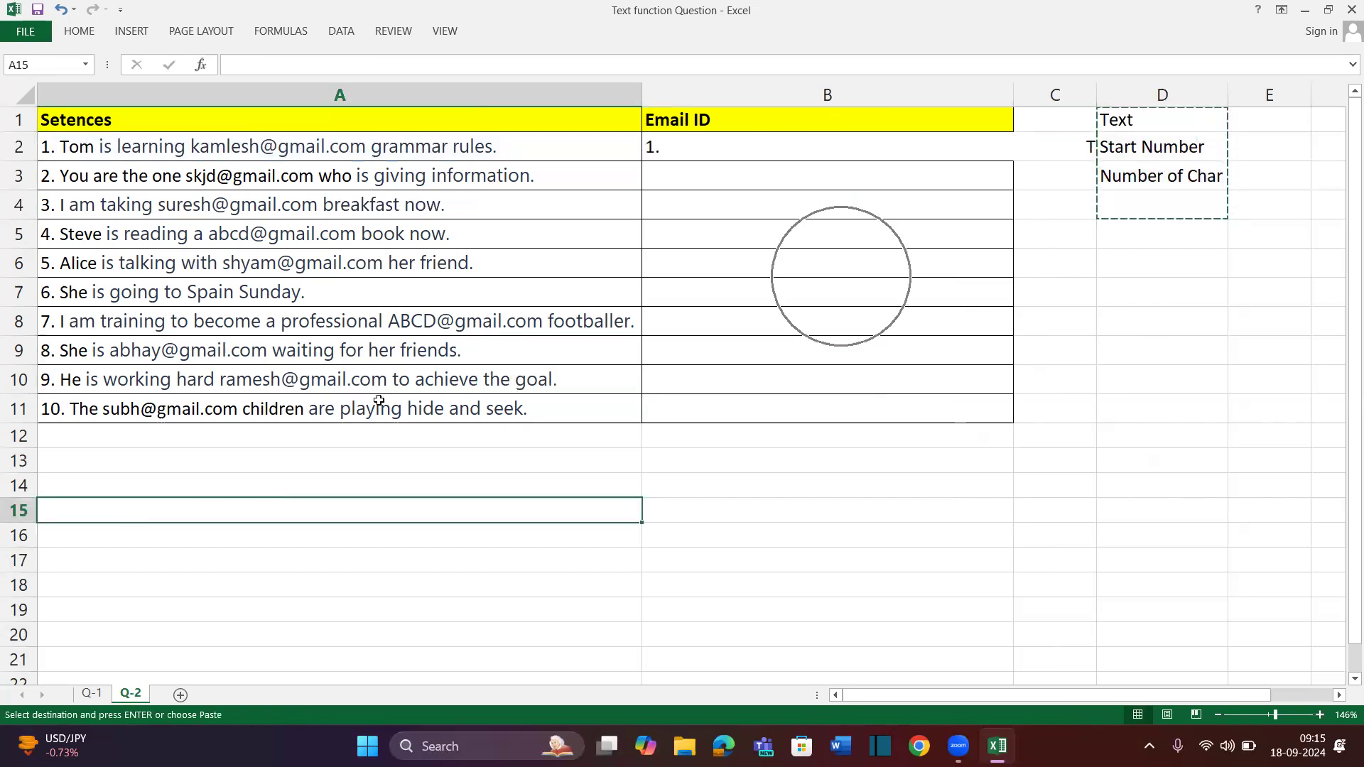
key("ctrl+v")
left_click(1011, 419)
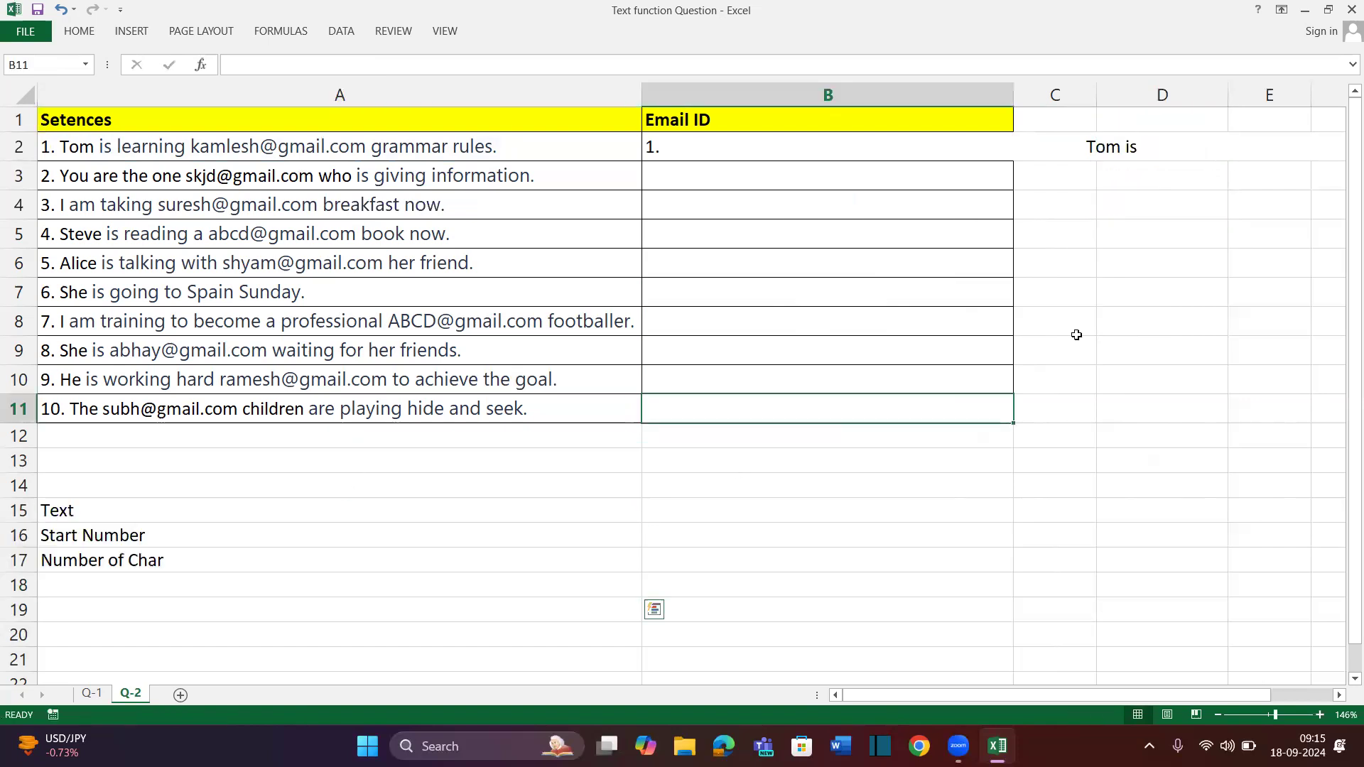
AutoFit column B to show B2's spread-out version of sentence 1
left_click(731, 147)
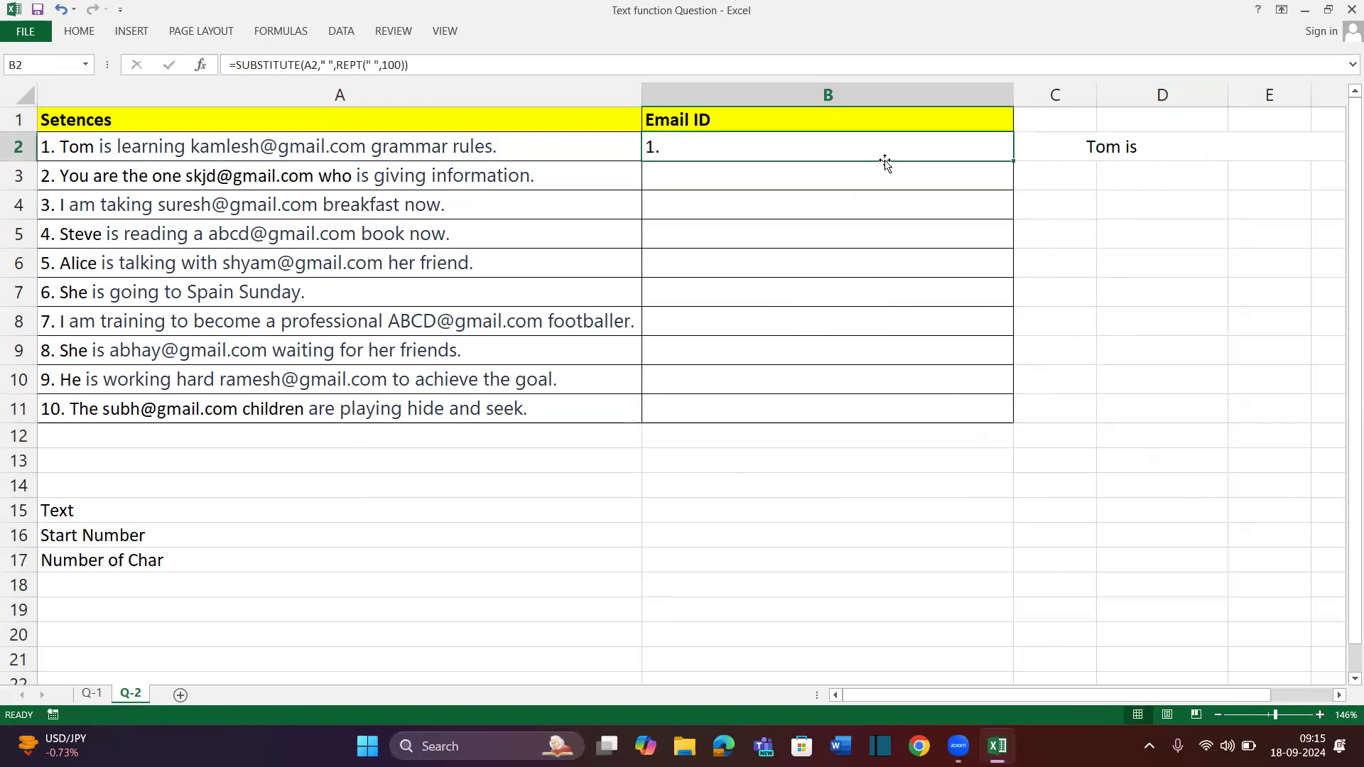
scroll(885, 159, "right", 5)
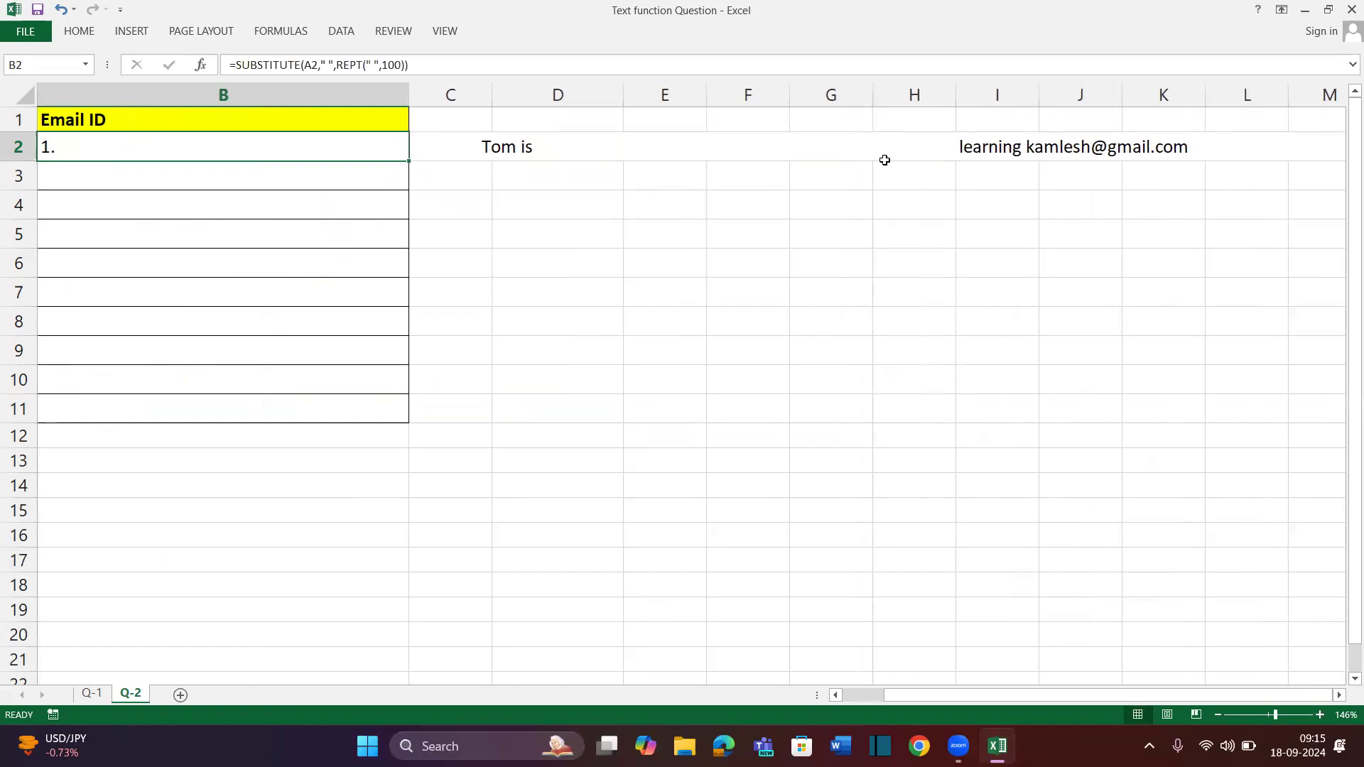
scroll(884, 160, "right", 3)
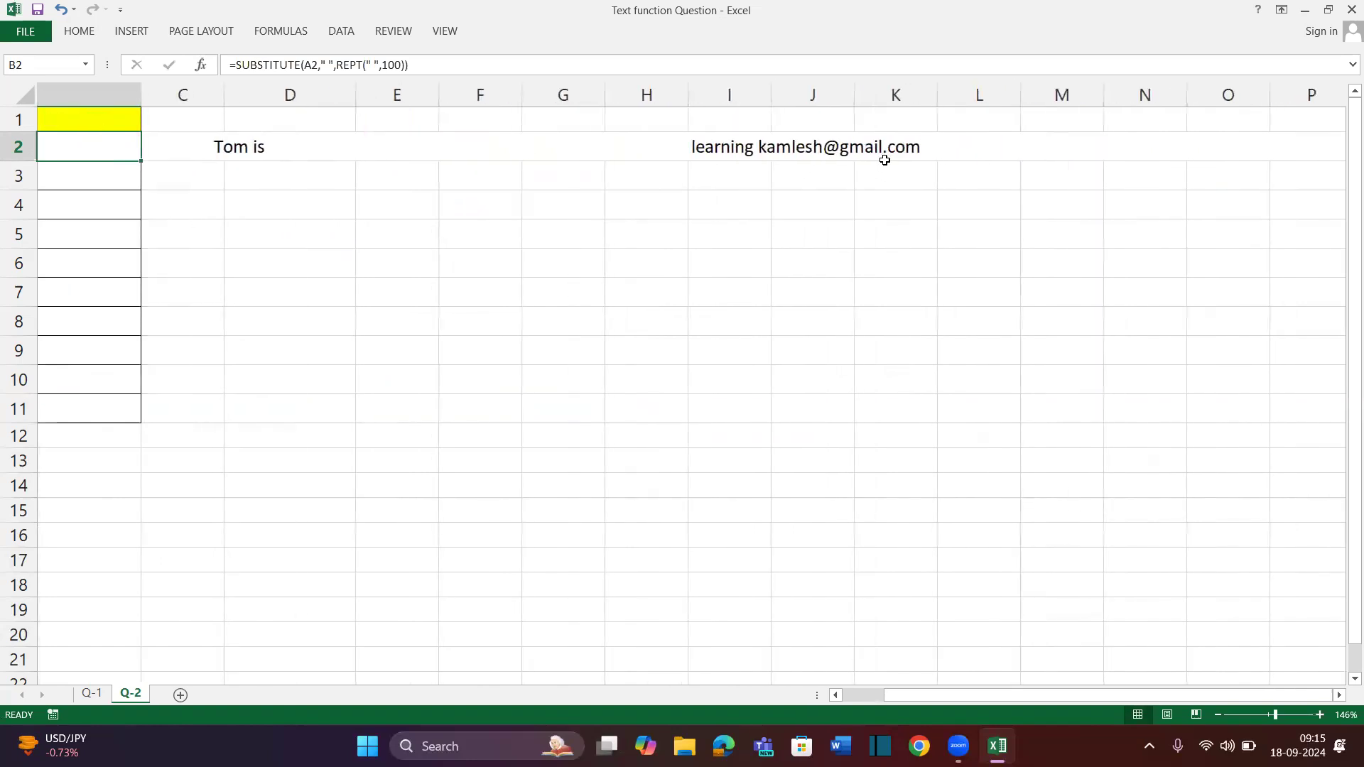
scroll(961, 182, "right", 3)
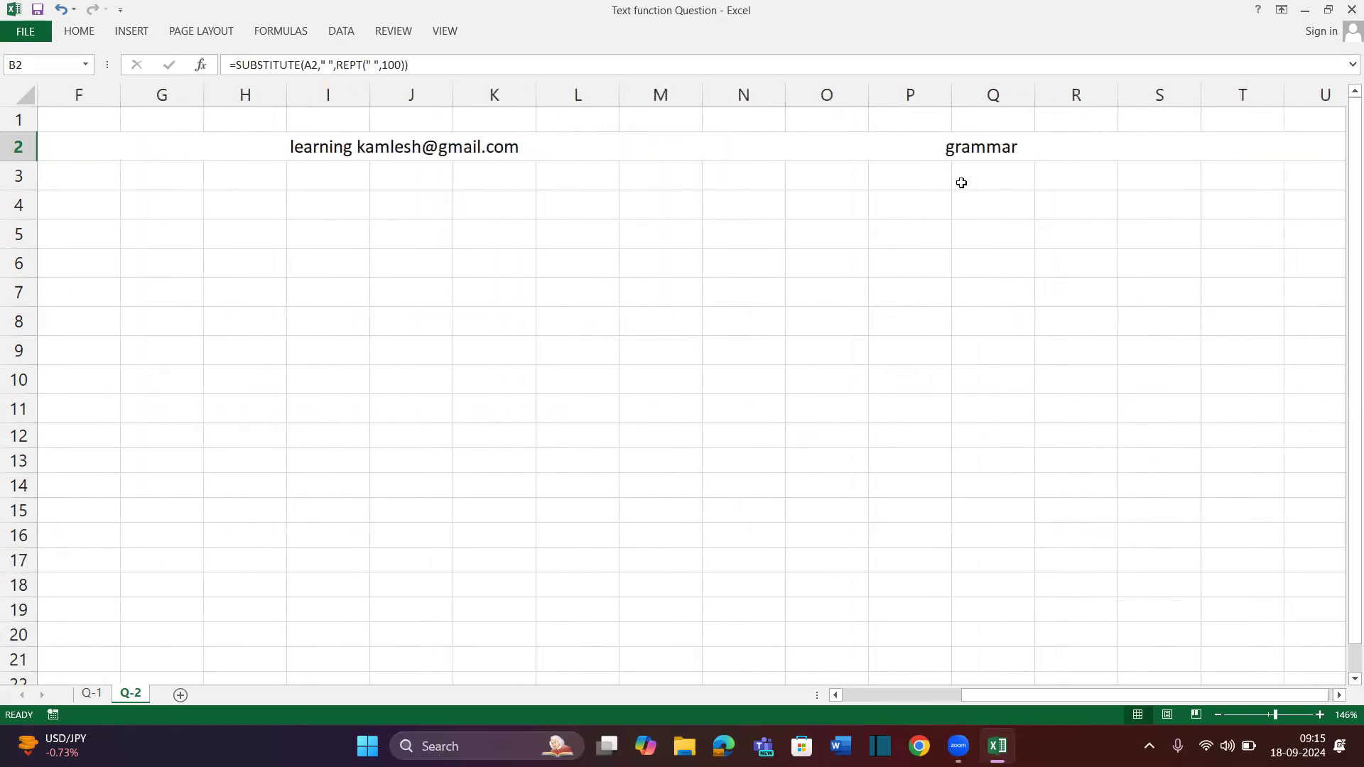
scroll(567, 223, "left", 6)
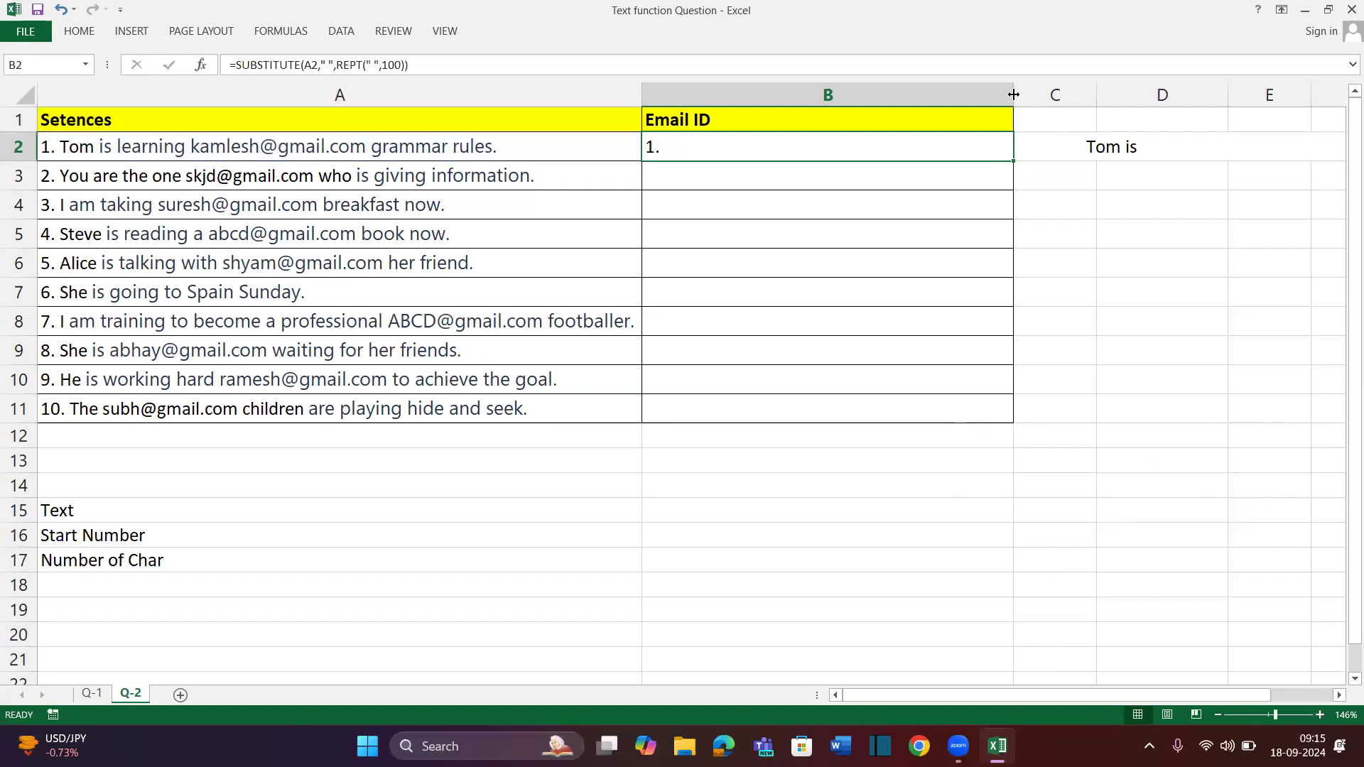
double_click(1004, 91)
scroll(1087, 296, "right", 1)
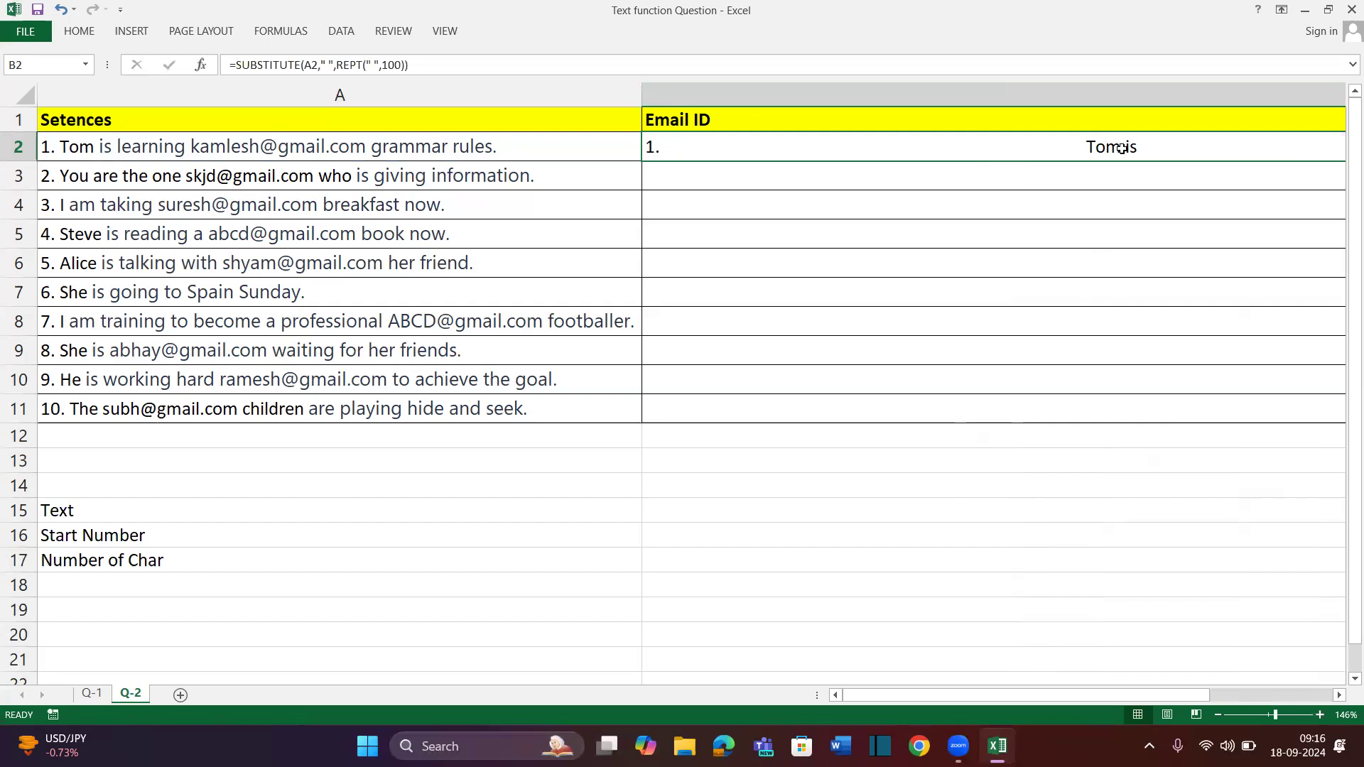
scroll(1121, 147, "right", 5)
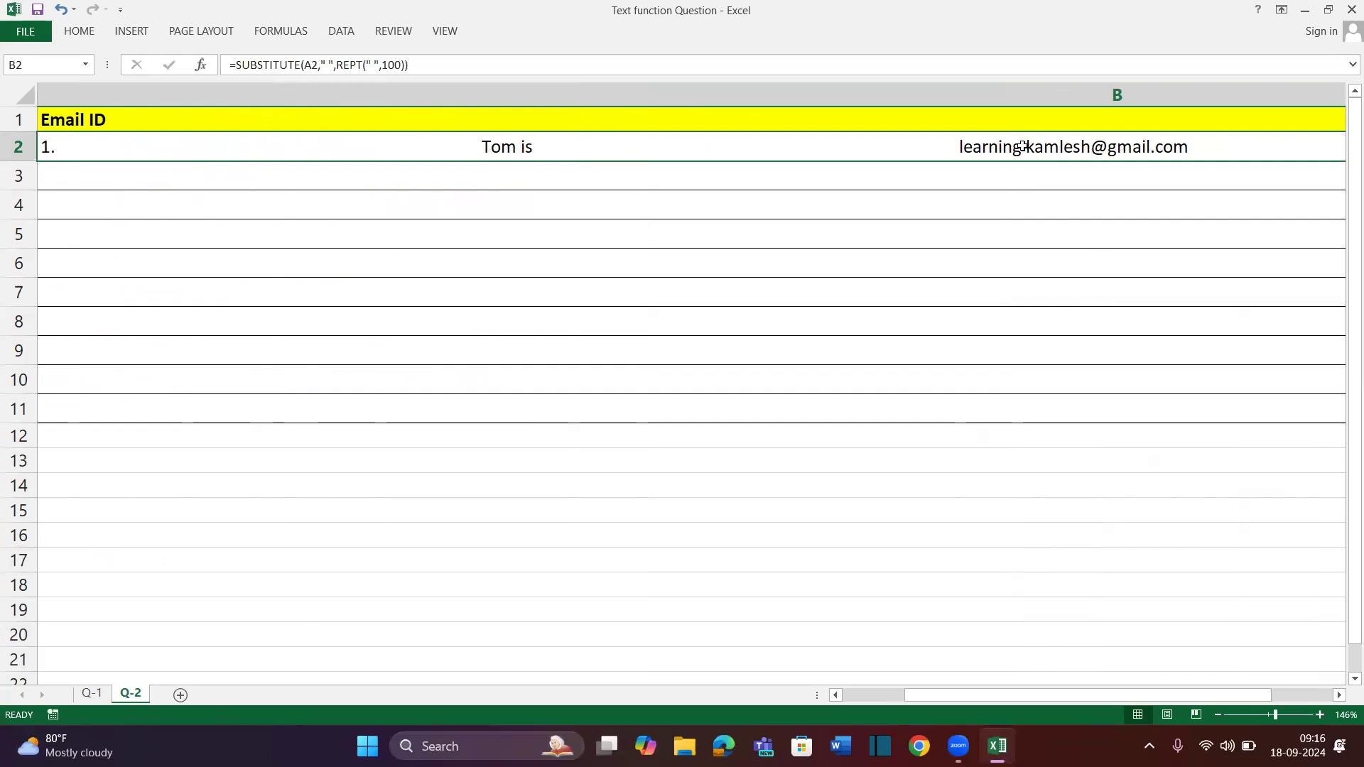
scroll(1026, 152, "left", 5)
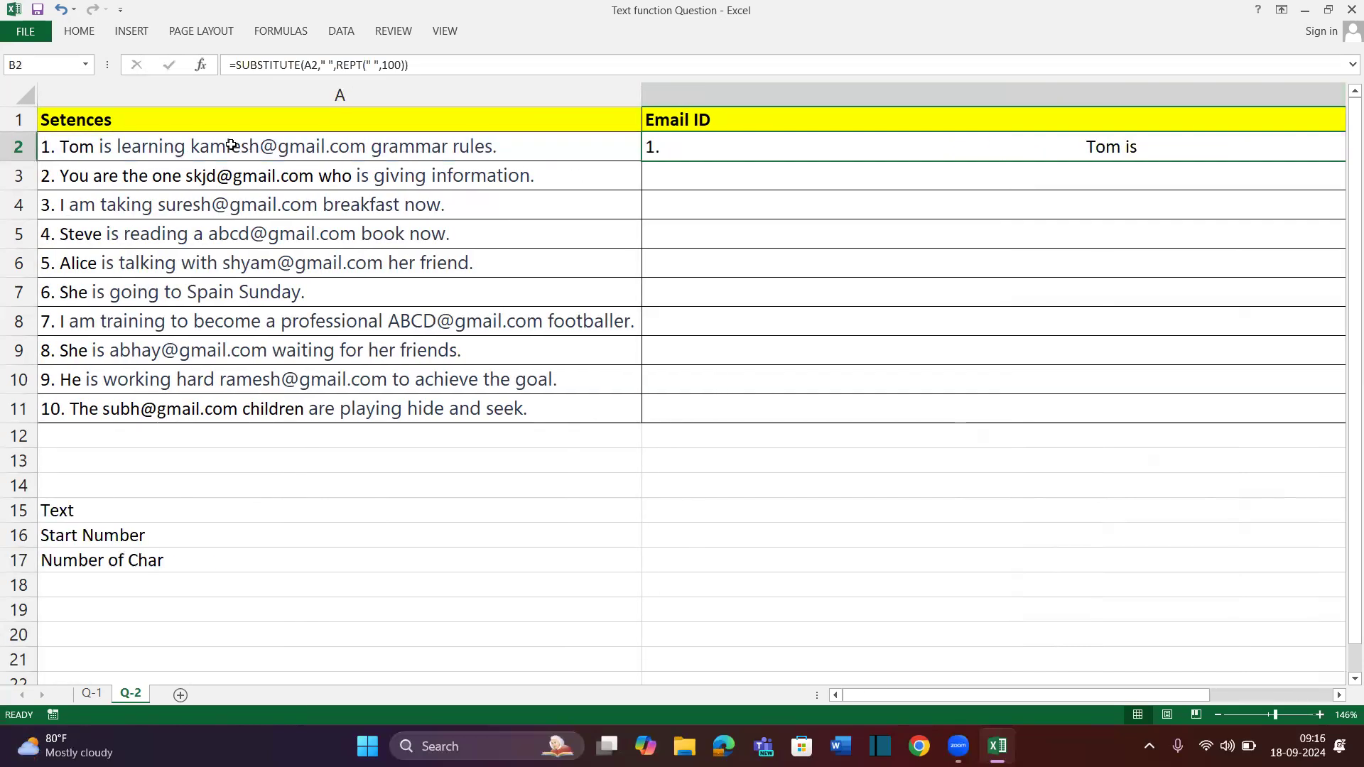
double_click(192, 143)
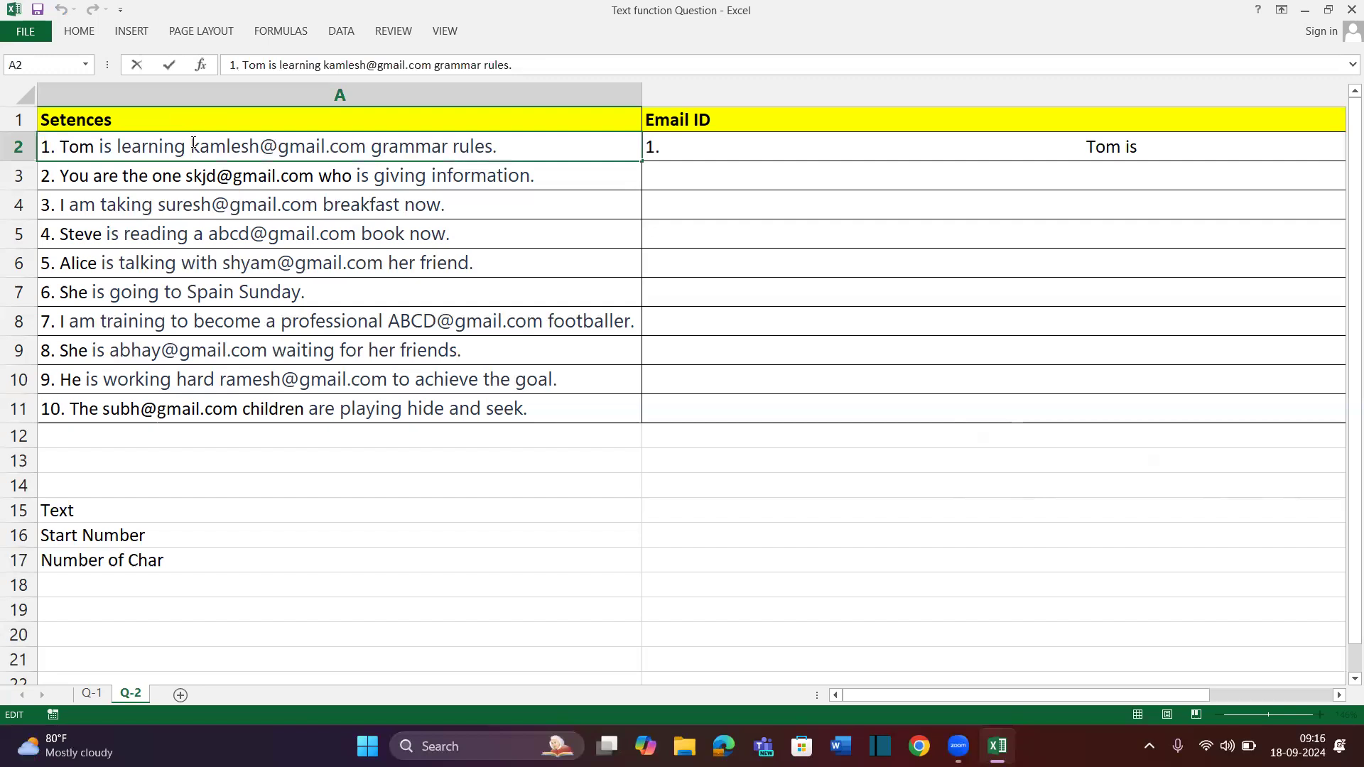
Enter =CODE(B4) in B5, revealing the hidden character code 160
key("Left")
key("Return")
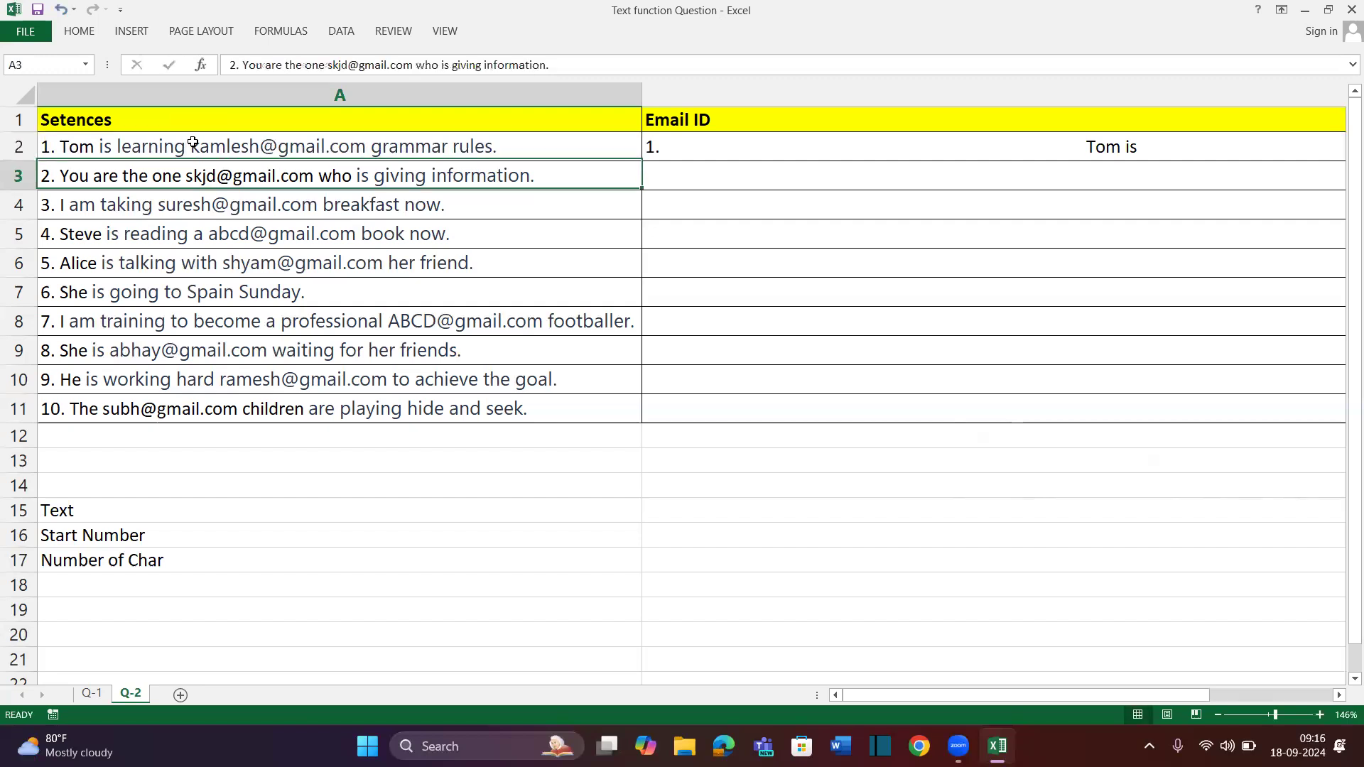
left_click(736, 198)
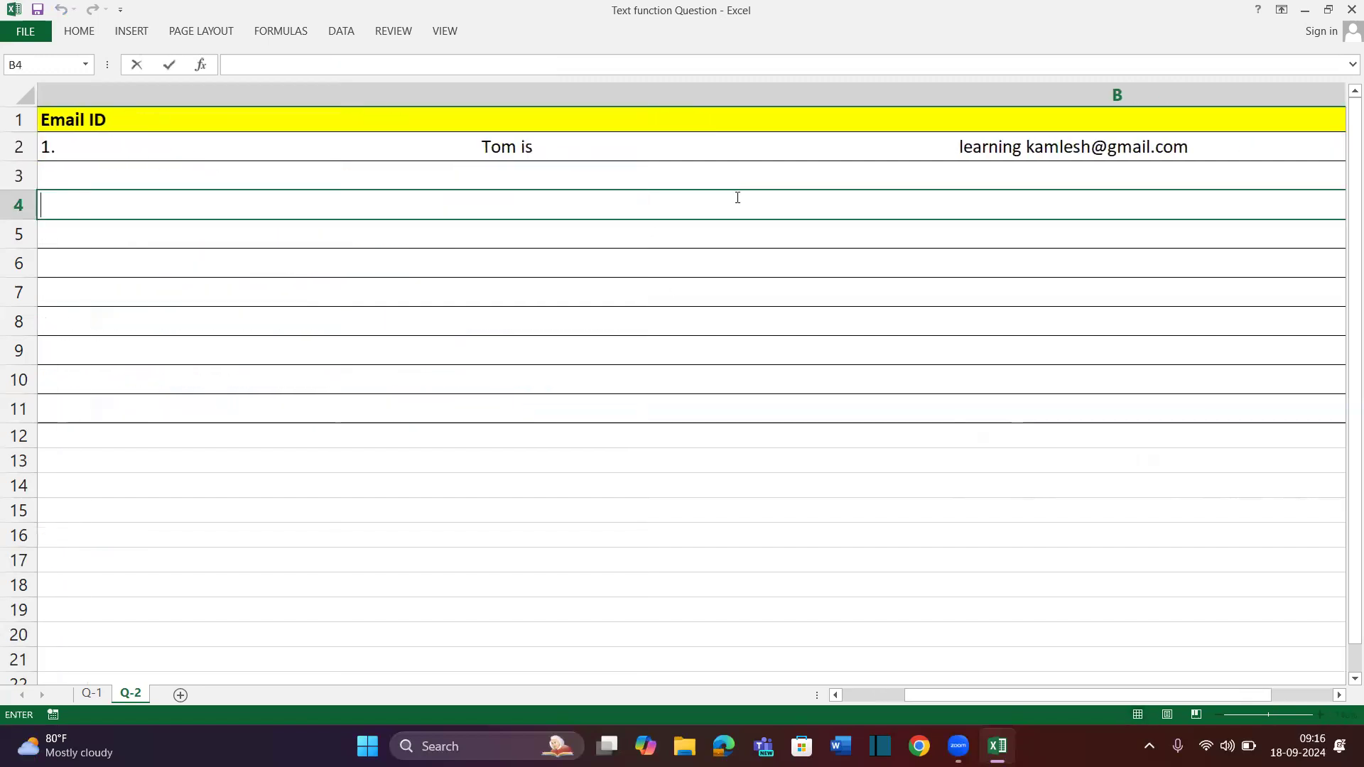
left_click(216, 242)
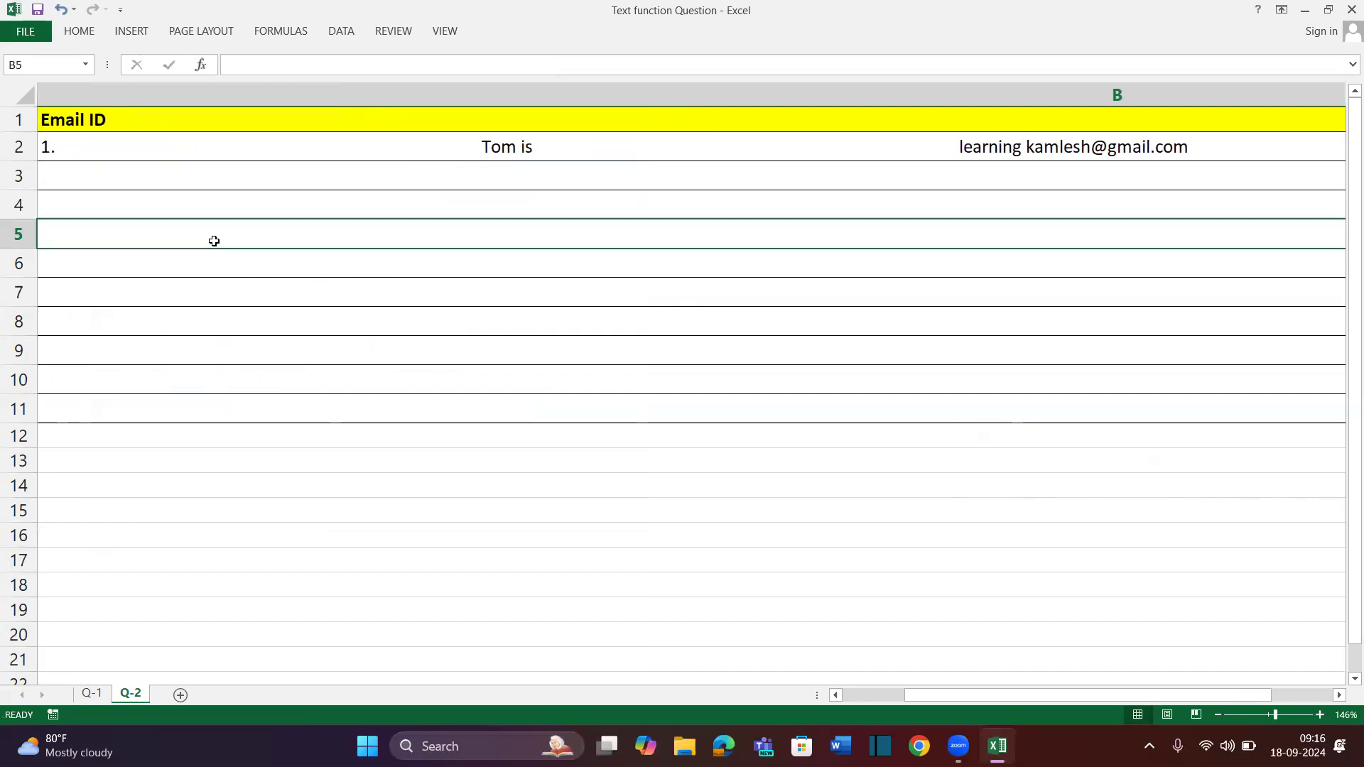
type("=code")
key("Tab")
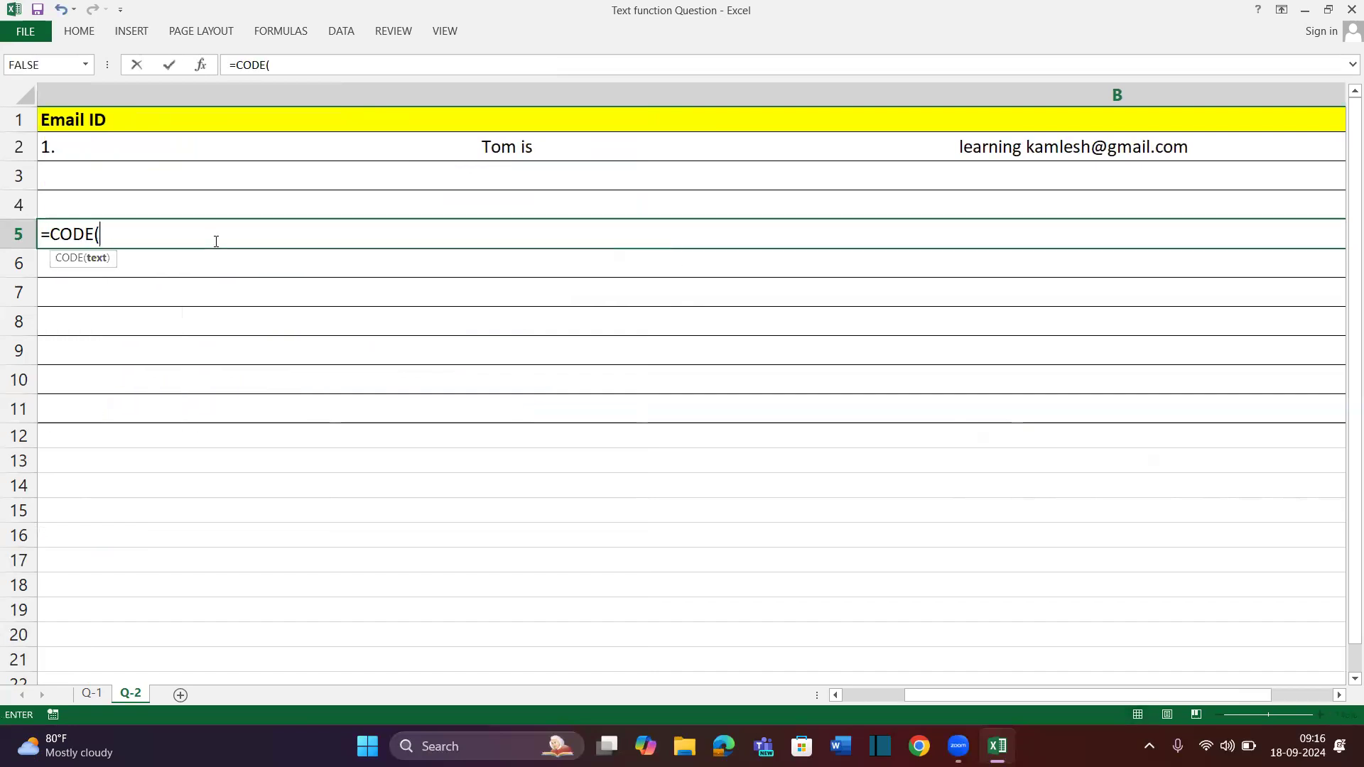
key("Up")
key("Return")
left_click(268, 237)
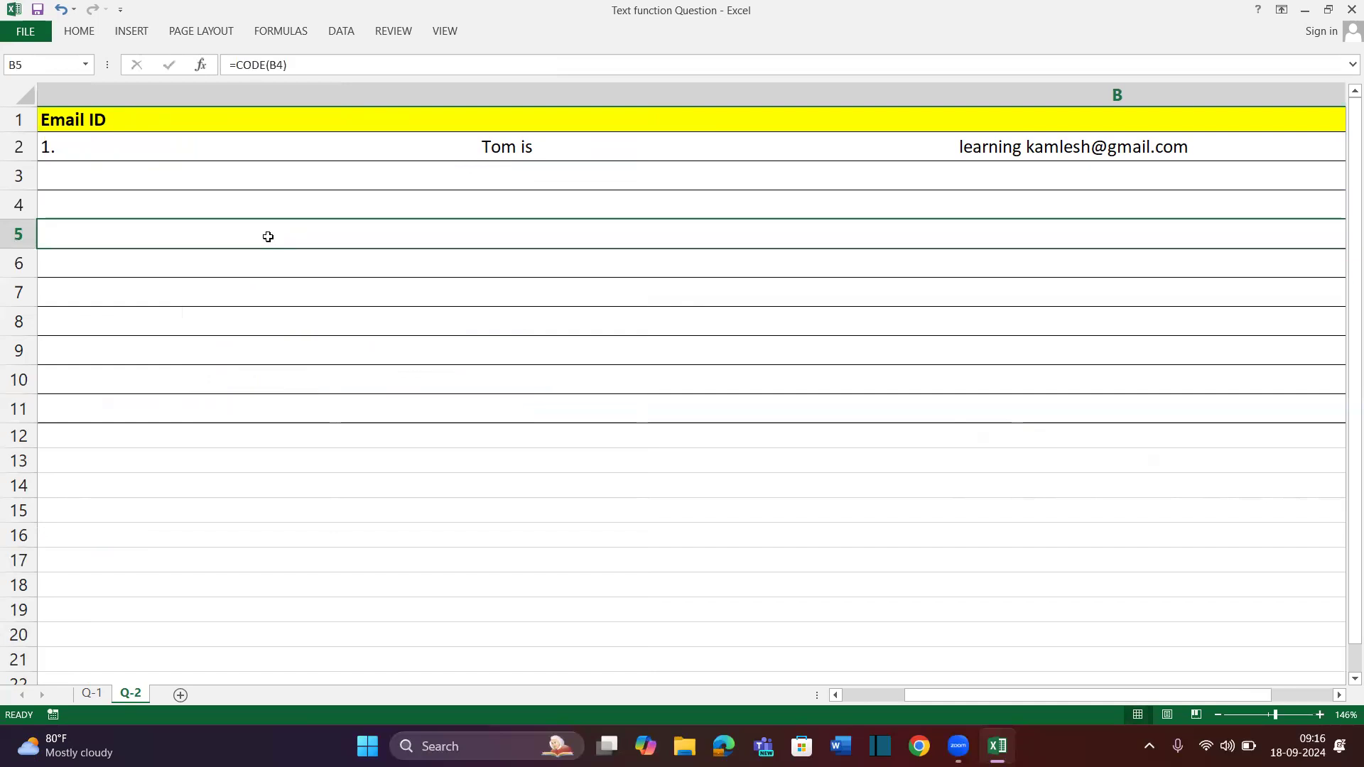
scroll(268, 236, "right", 5)
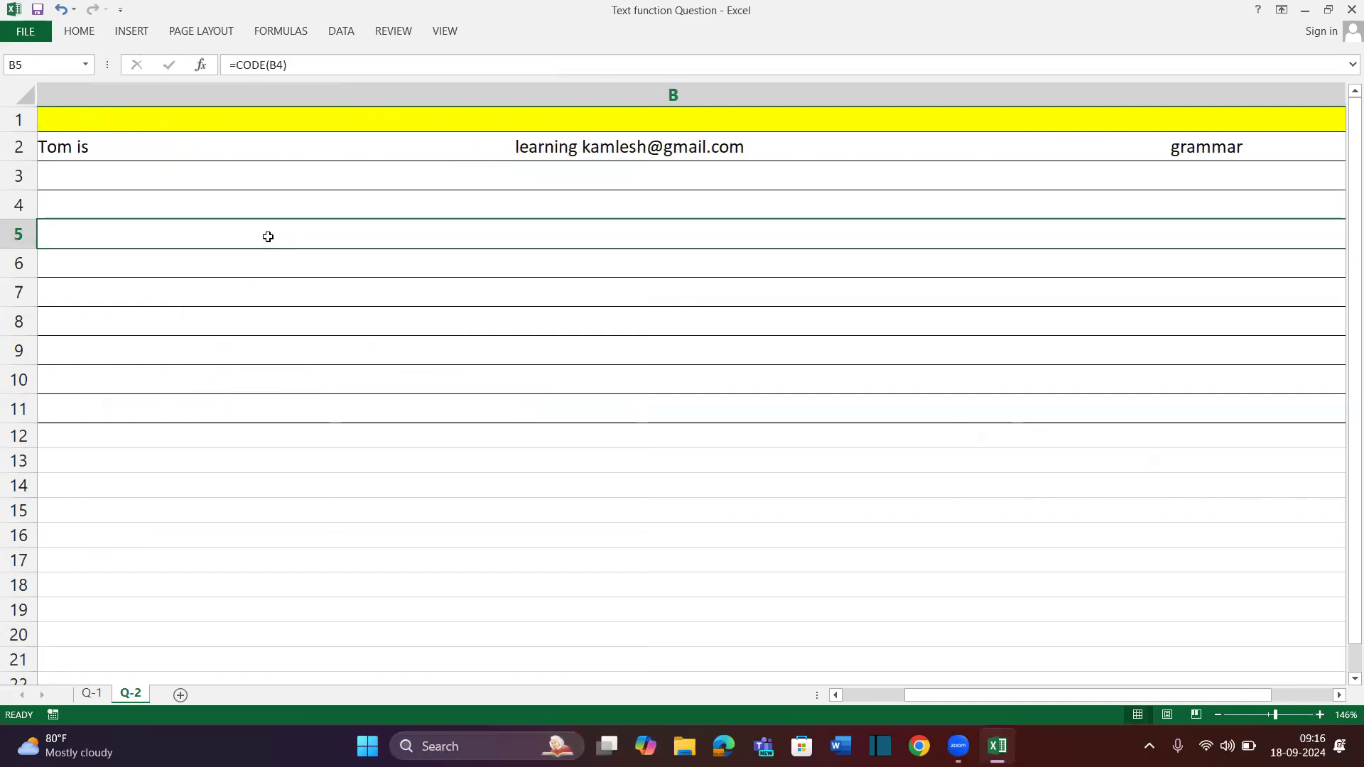
scroll(268, 237, "left", 5)
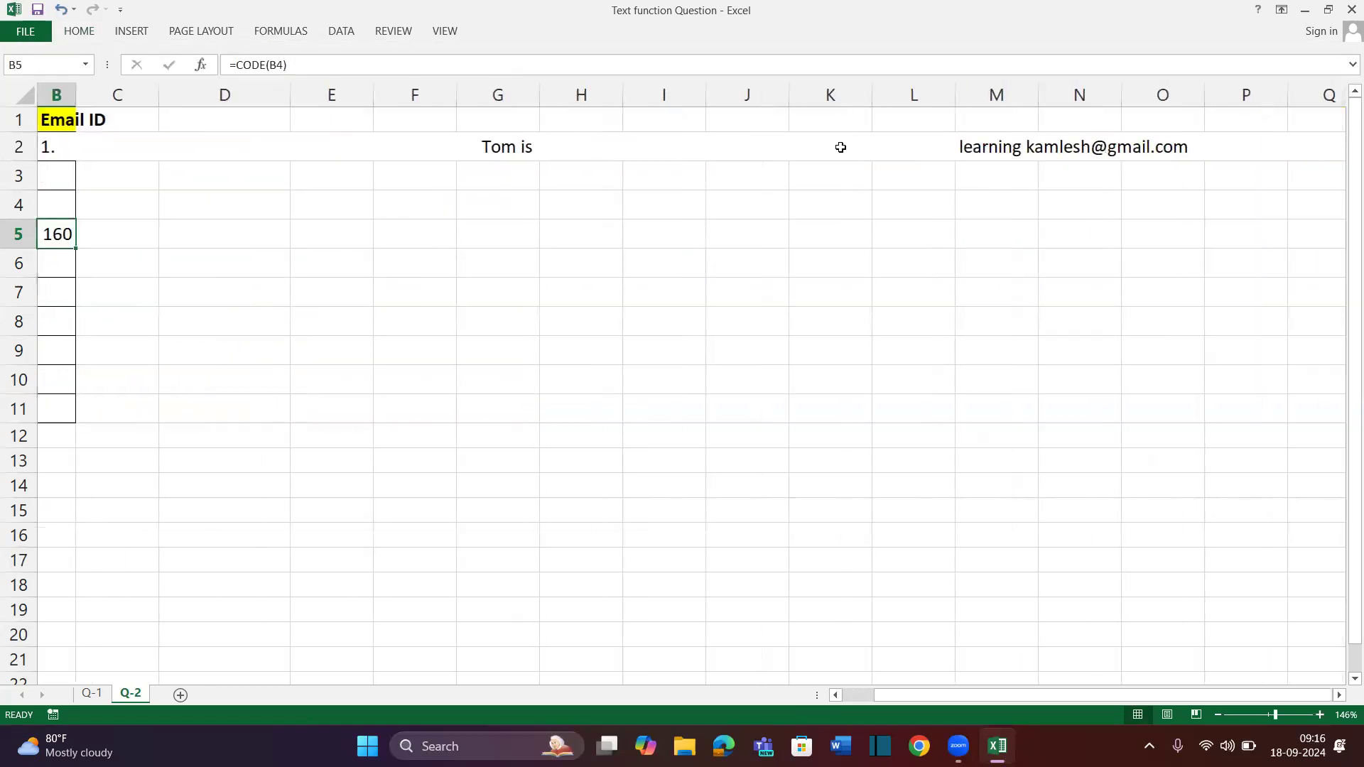
Clear B2's old SUBSTITUTE formula and widen column B for email addresses
left_click(833, 144)
key("ctrl+Left")
key("ctrl+Left")
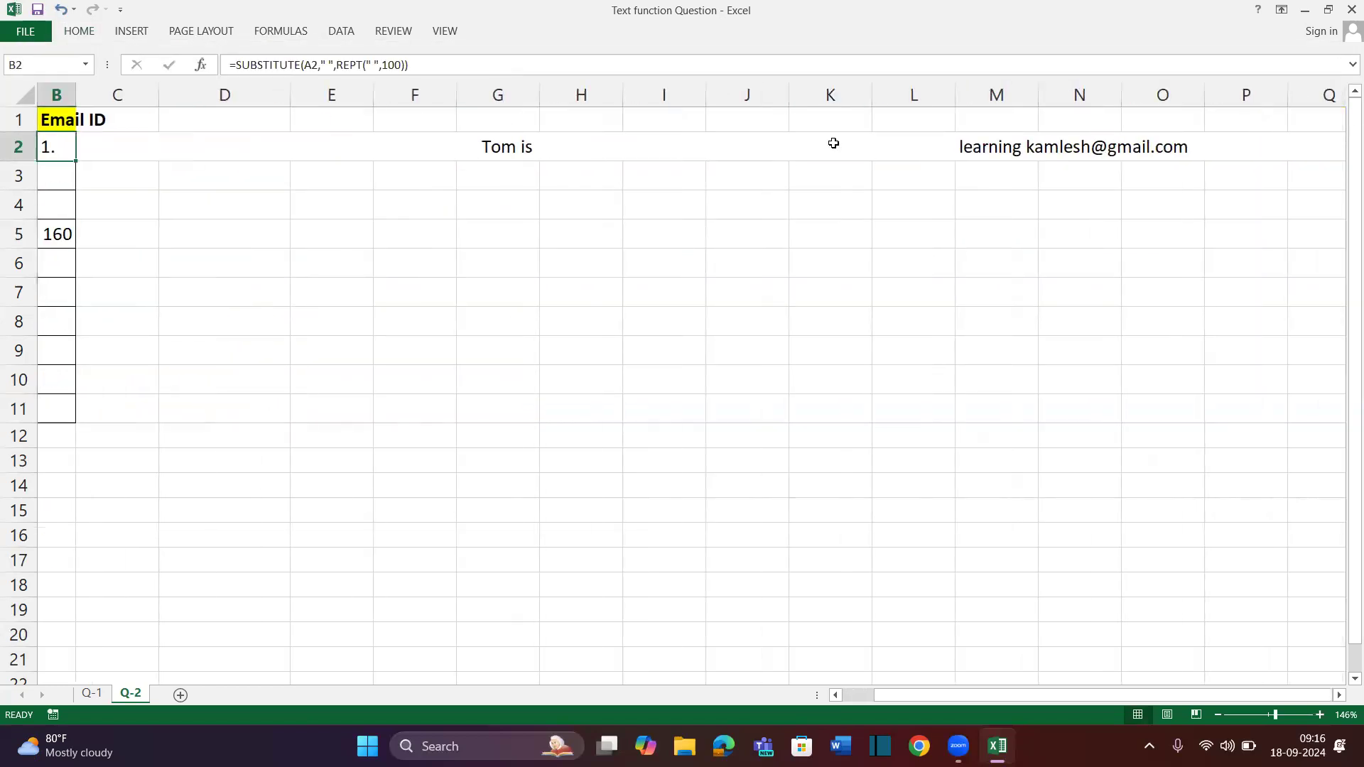
key("Right")
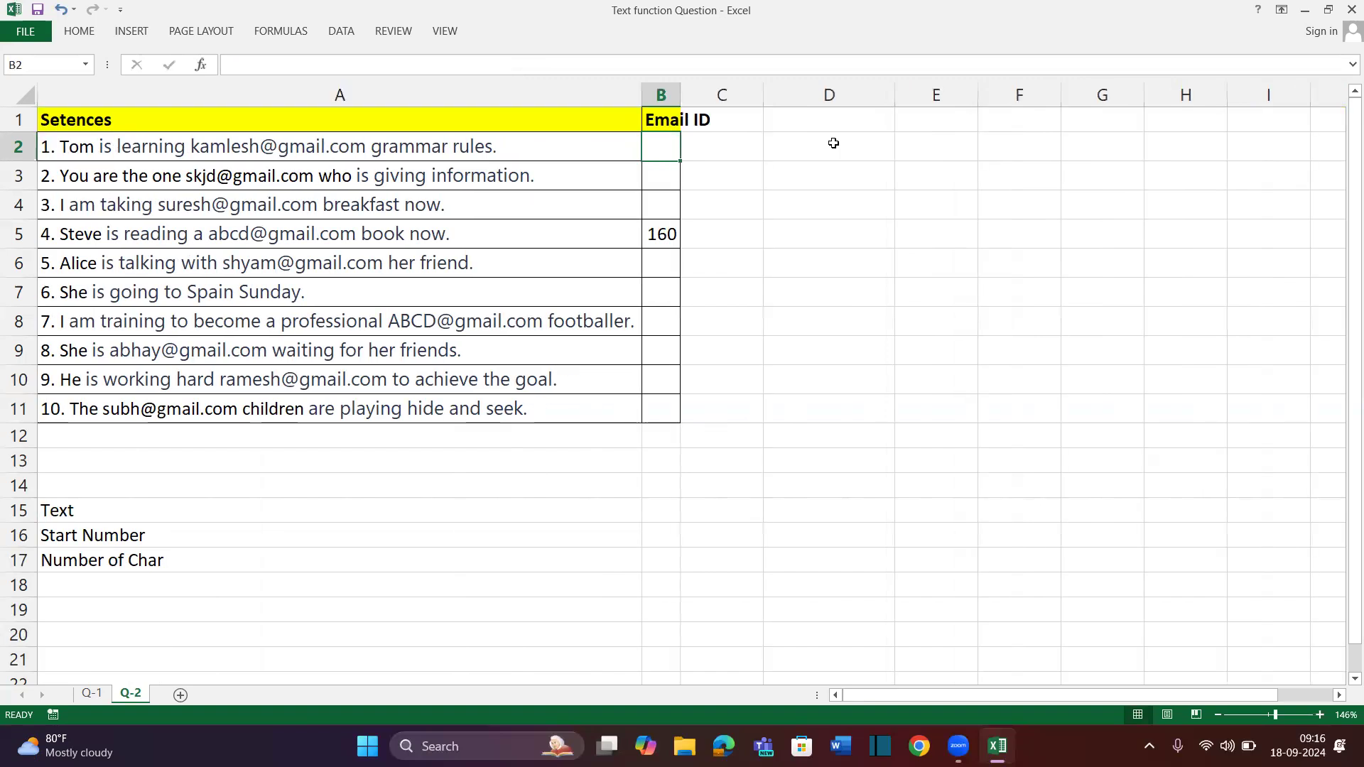
left_click_drag(680, 94, 834, 95)
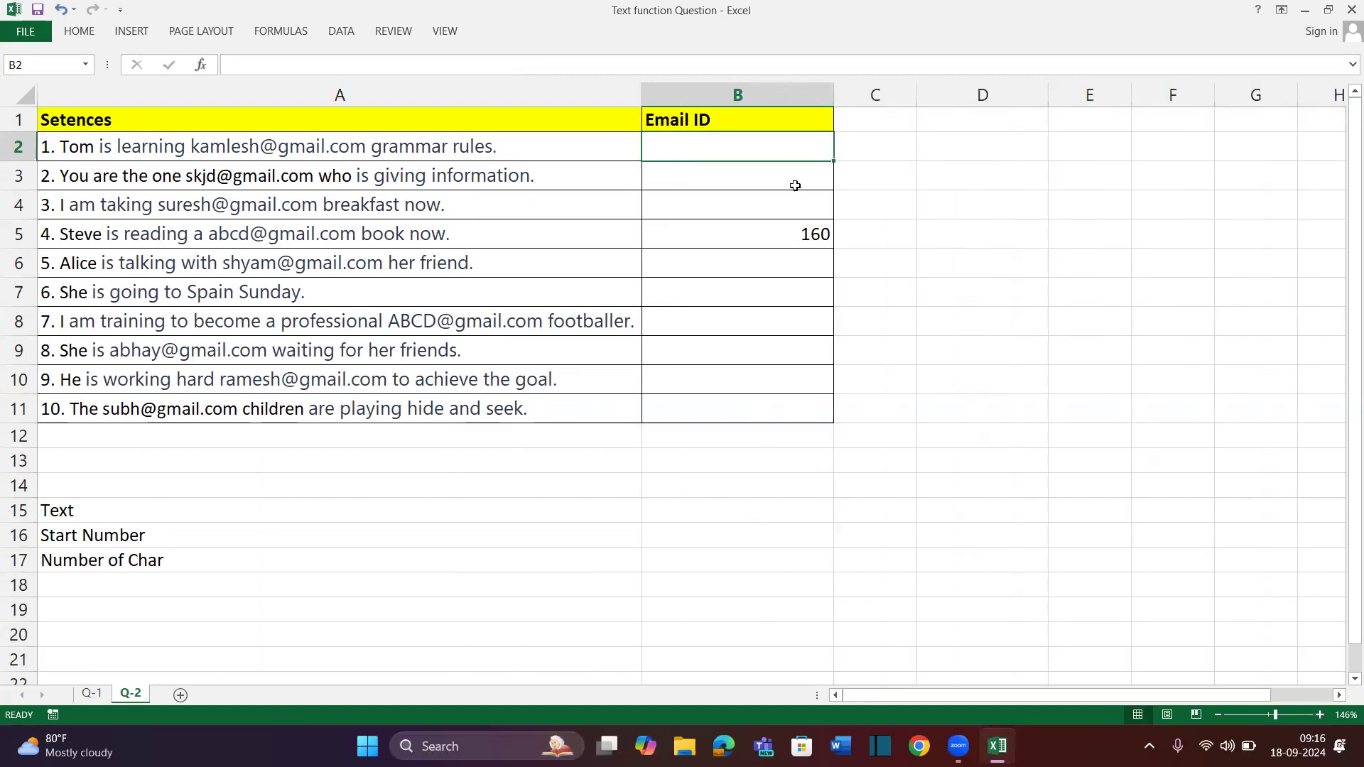
Delete the 160 test value from B5 and enter =SUBSTITUTE(A2,CHAR(160)," ") in B2
left_click(787, 230)
key("Delete")
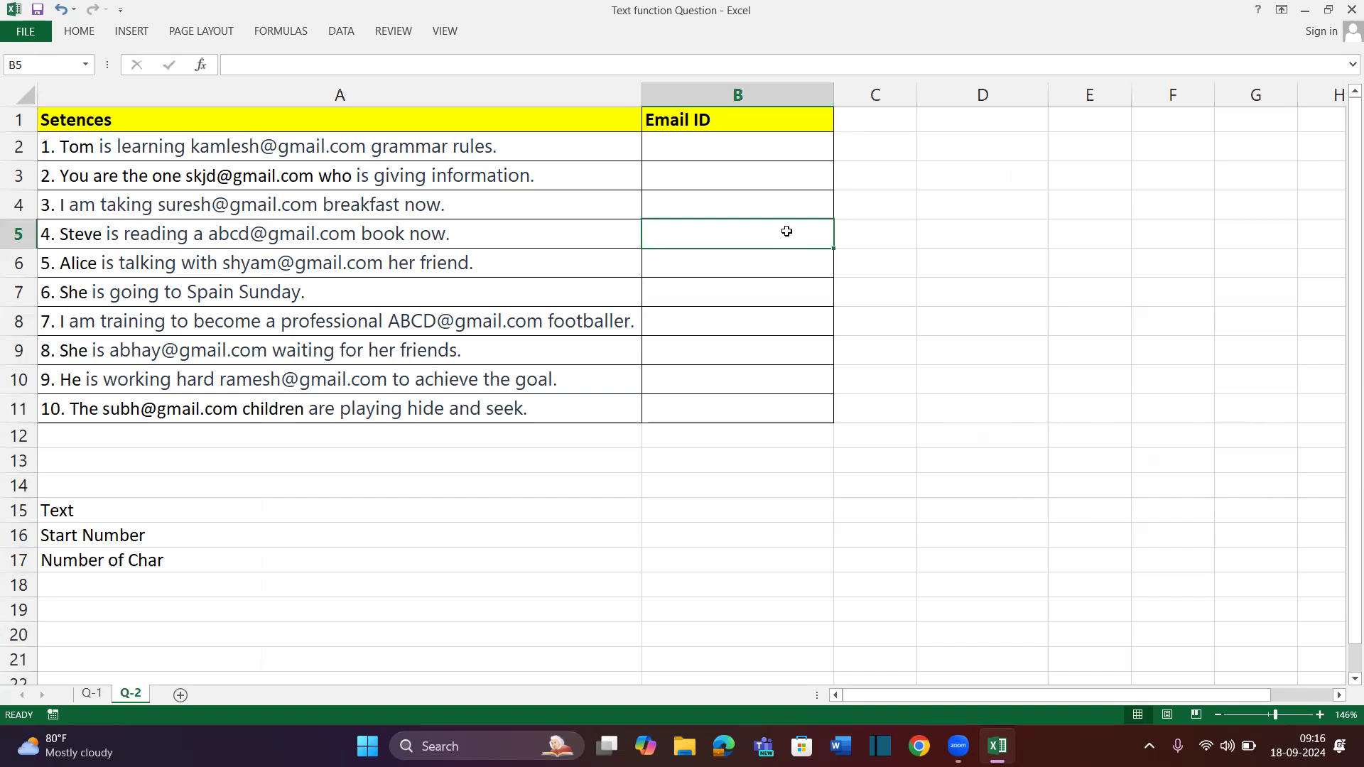
left_click(764, 146)
type("=su")
key("Tab")
left_click(552, 145)
type(",ch")
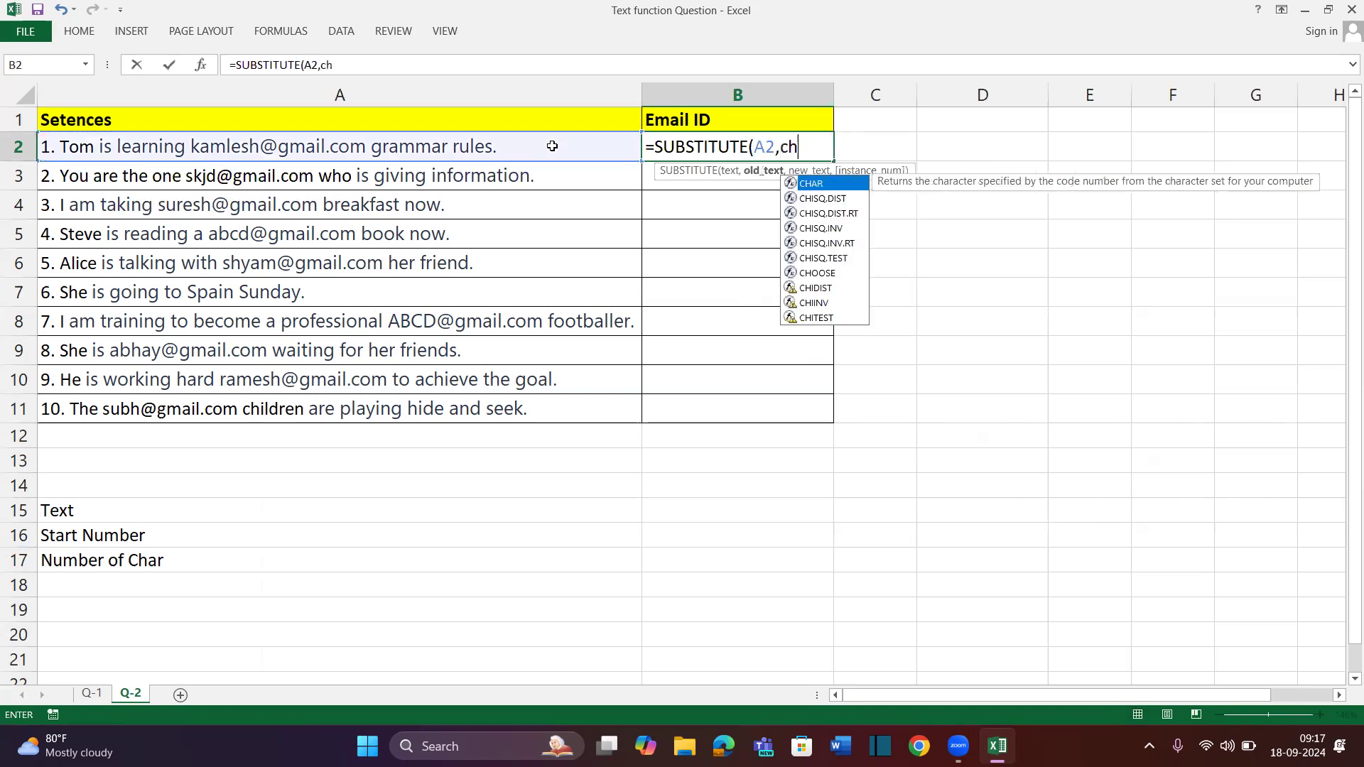
key("Tab")
type("160)")
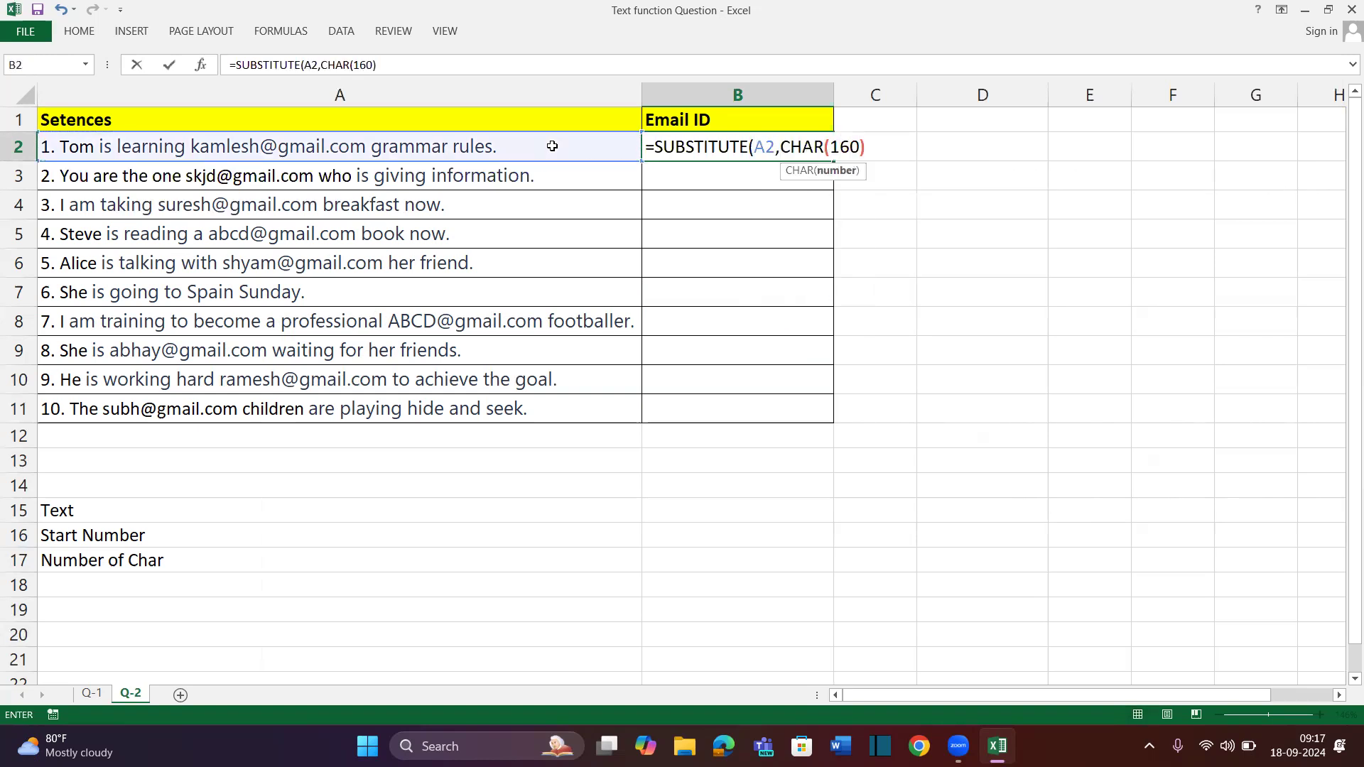
type(",\"")
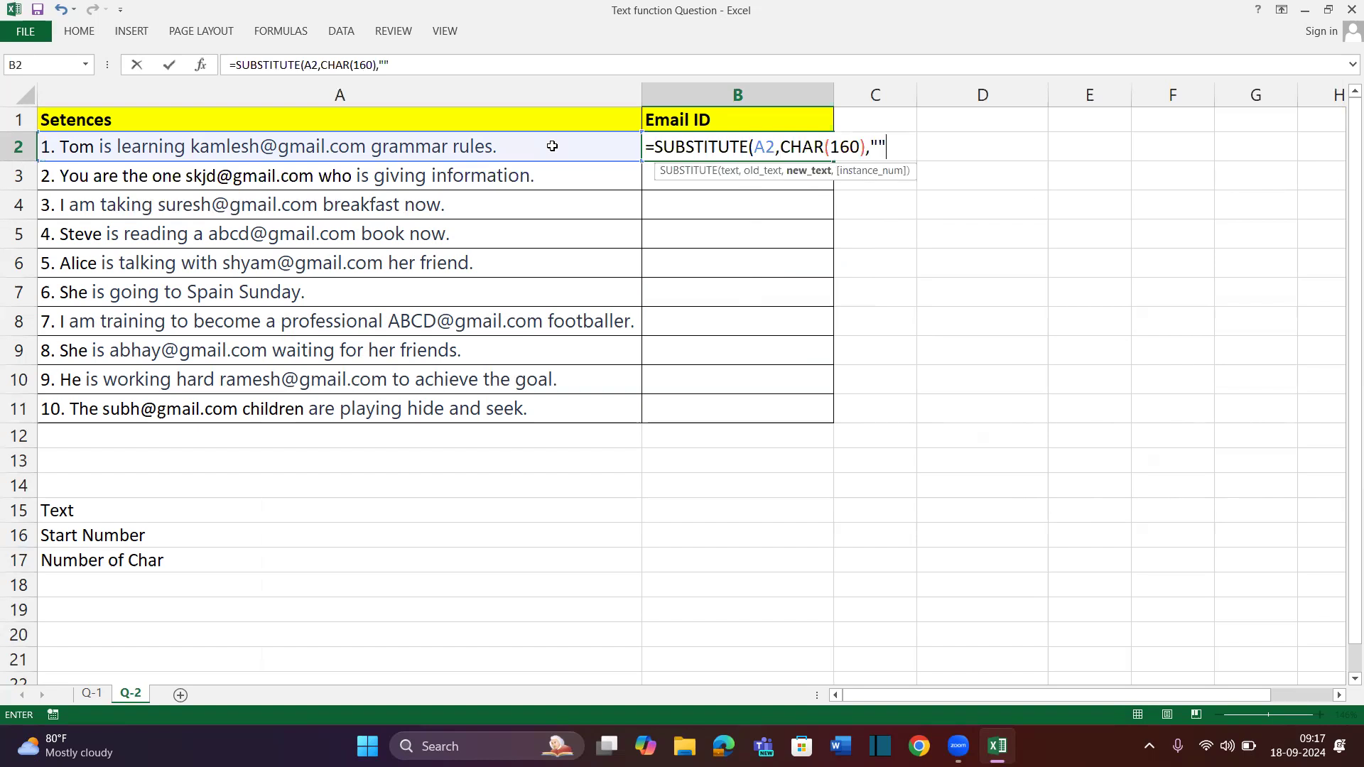
type(" \")")
key("Return")
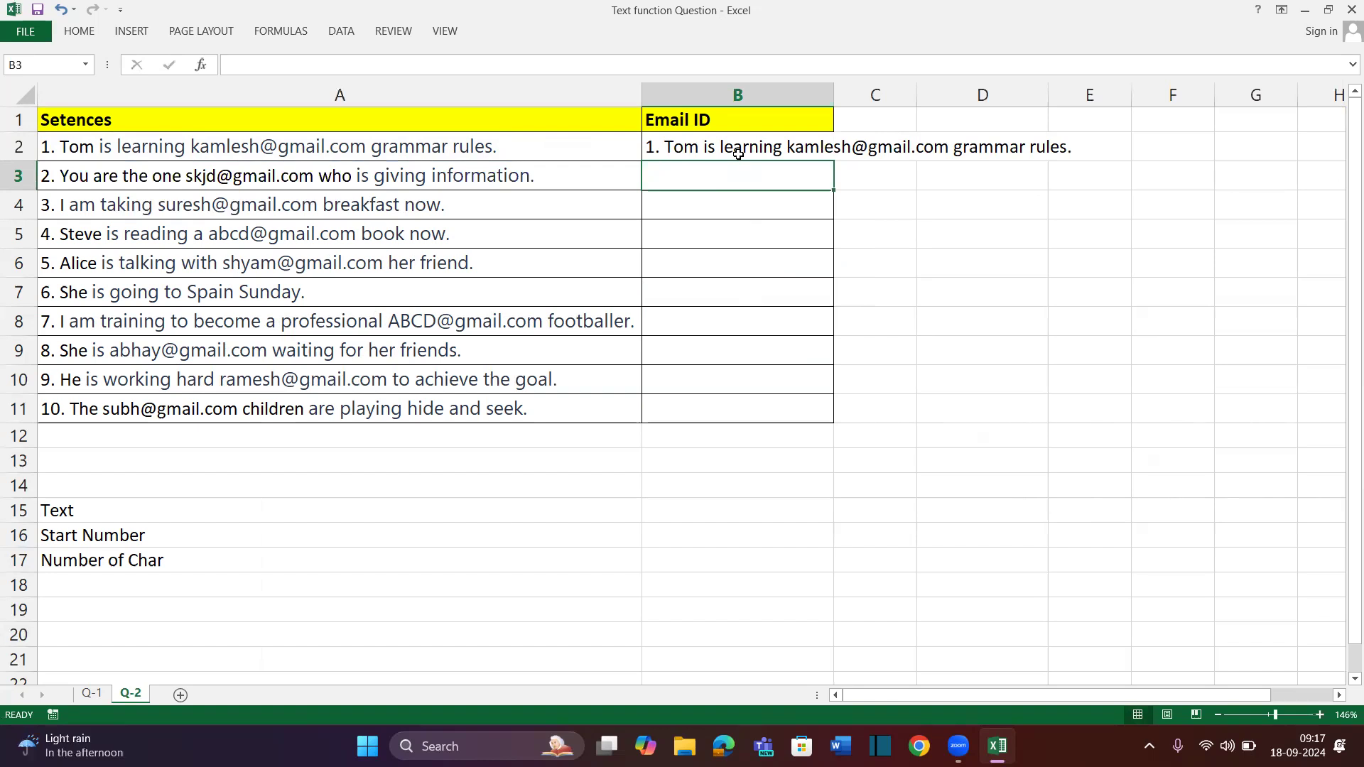
Wrap B2 as =SUBSTITUTE(SUBSTITUTE(A2,CHAR(160)," ")," ",REPT(" ",100))
double_click(717, 147)
left_click(655, 145)
type("SUBSTITUTE(SUBSTITUTE(A2,CHAR(160),\"")
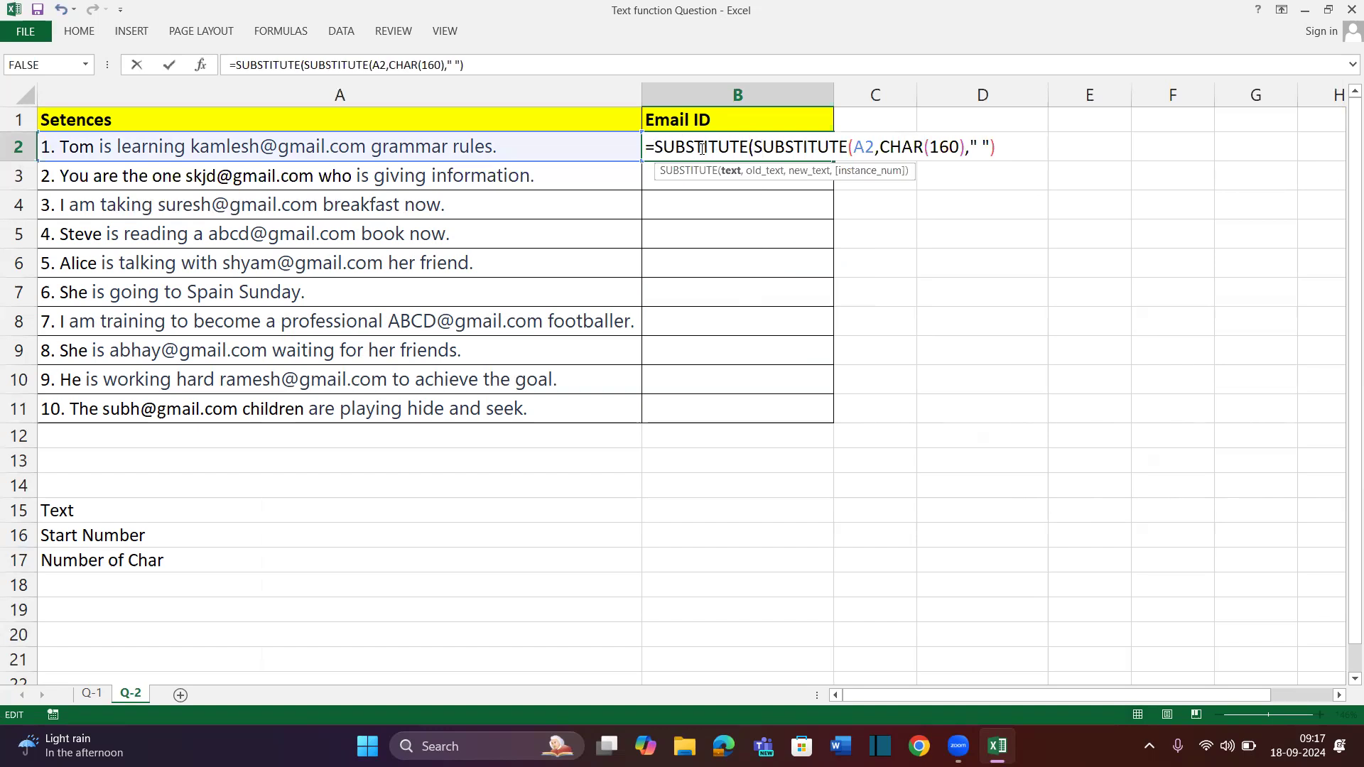
left_click_drag(753, 141, 1088, 194)
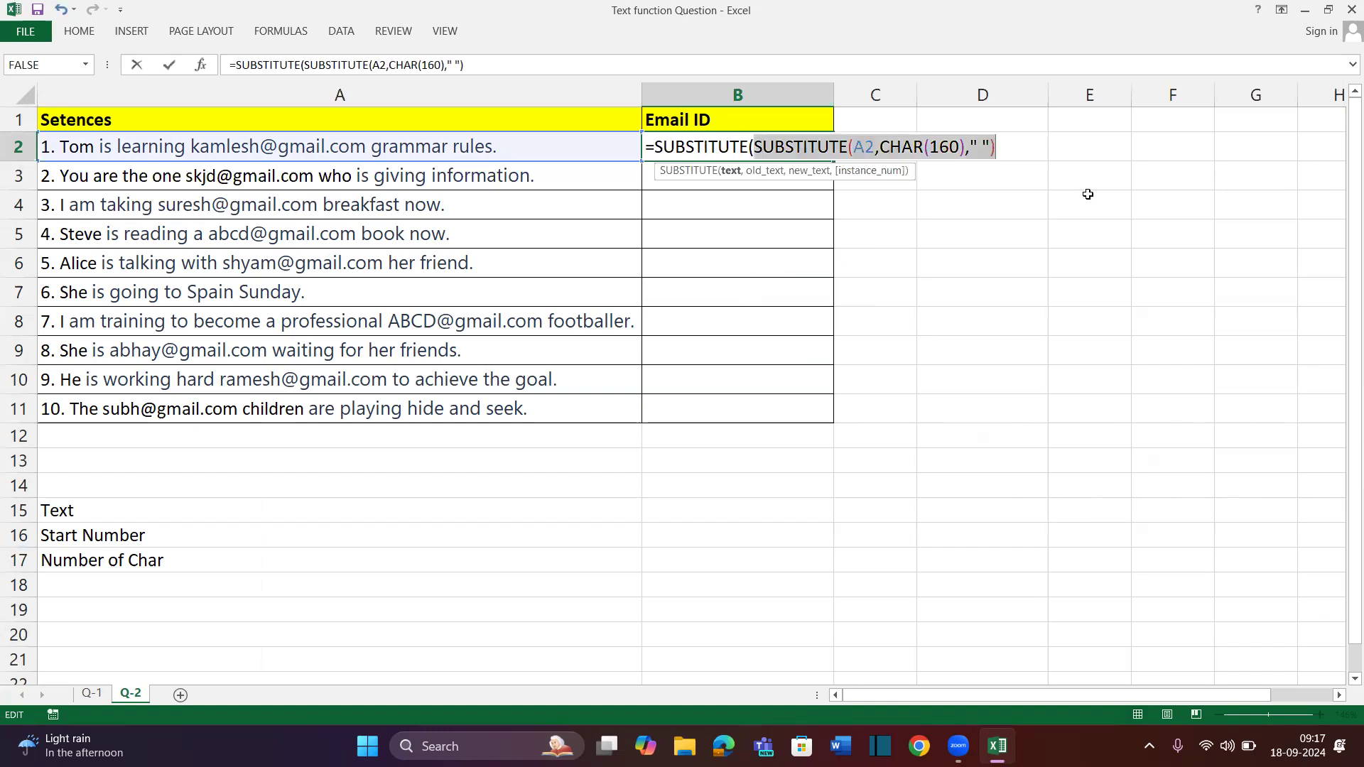
left_click(1022, 145)
type(",")
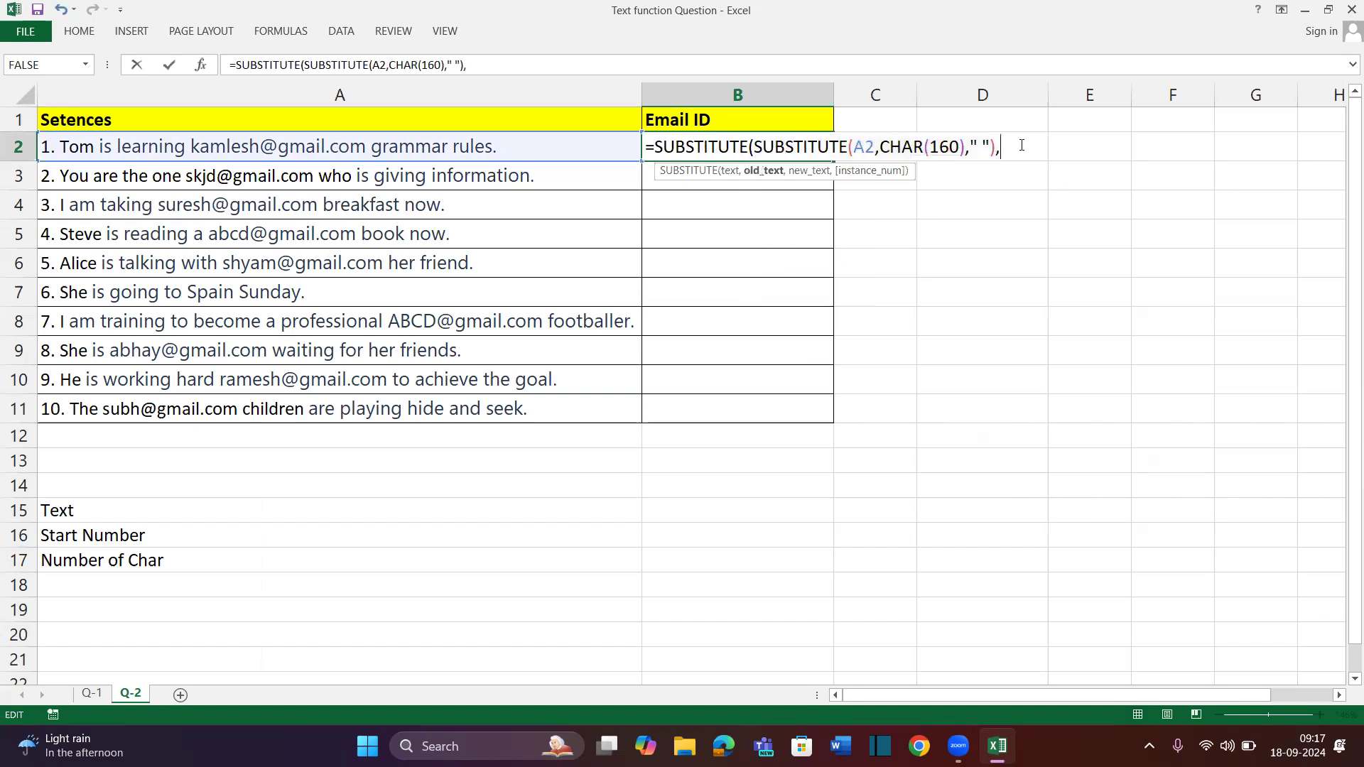
type("\" \",REPT(\" \",100")
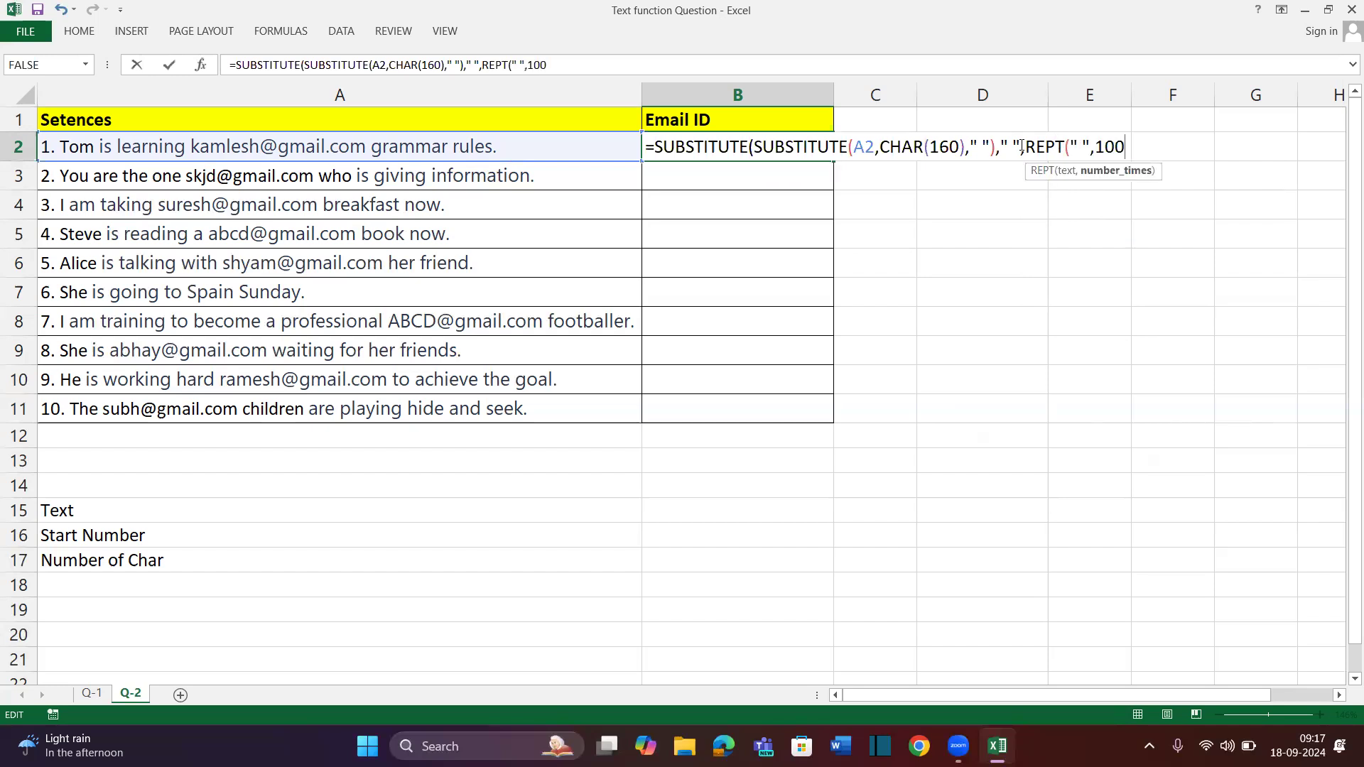
type(")_")
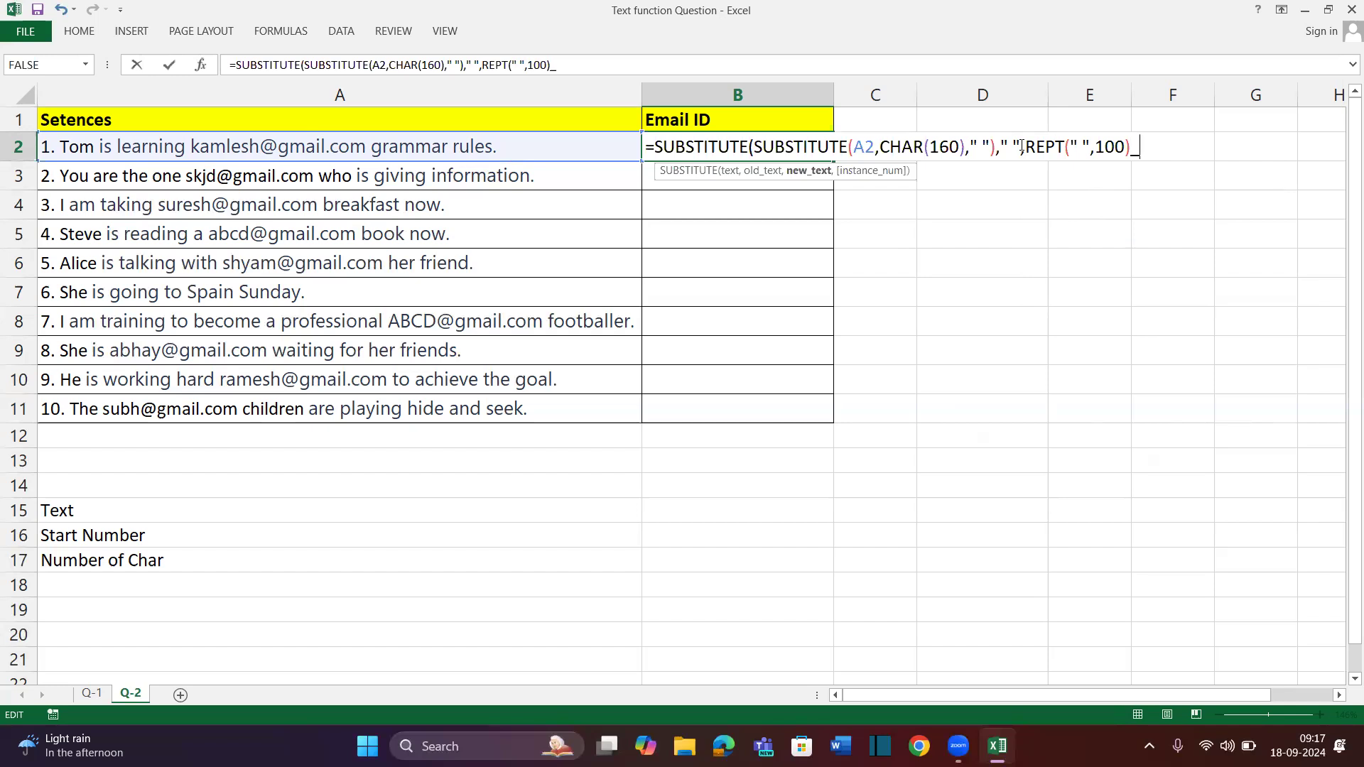
key("BackSpace")
type(")")
key("Return")
Scroll right along row 2 to see where the email address and "grammar" landed
scroll(900, 272, "right", 3)
scroll(901, 272, "right", 5)
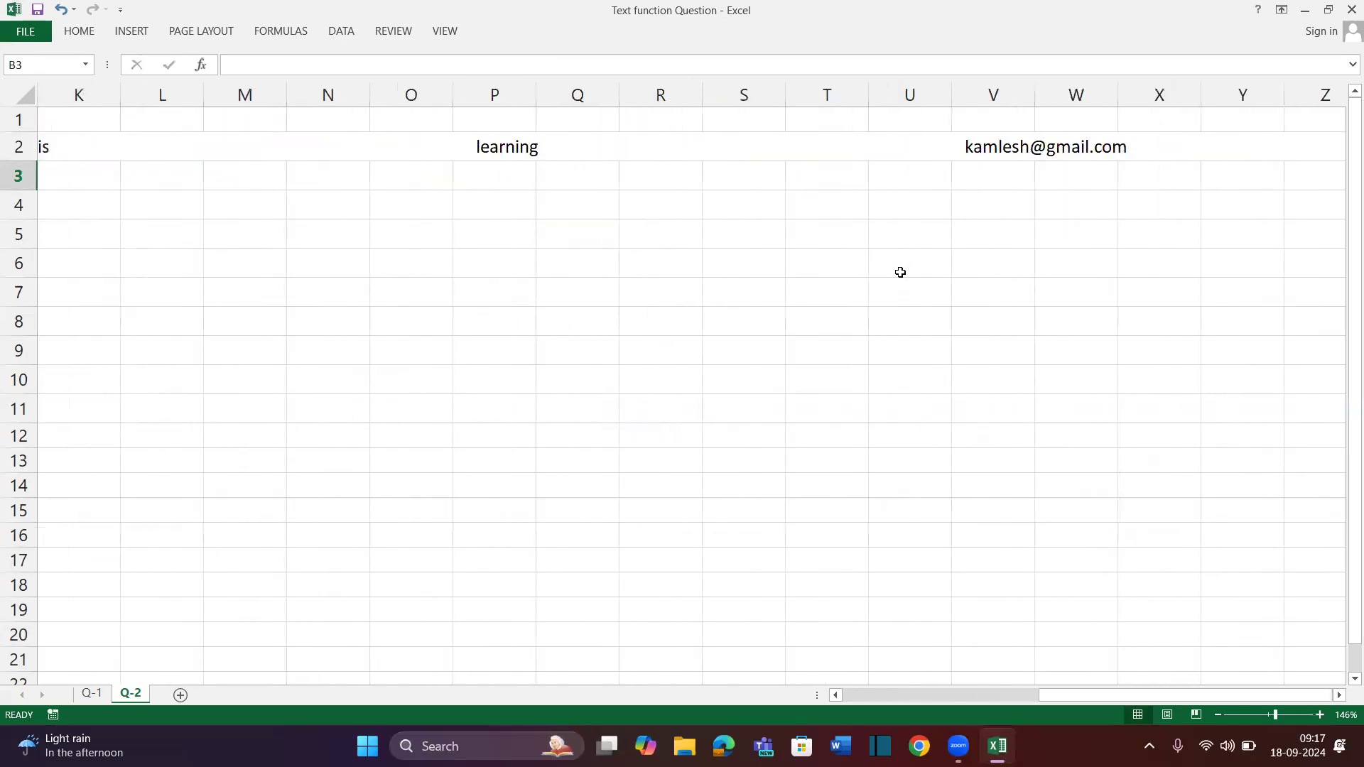
scroll(900, 272, "right", 2)
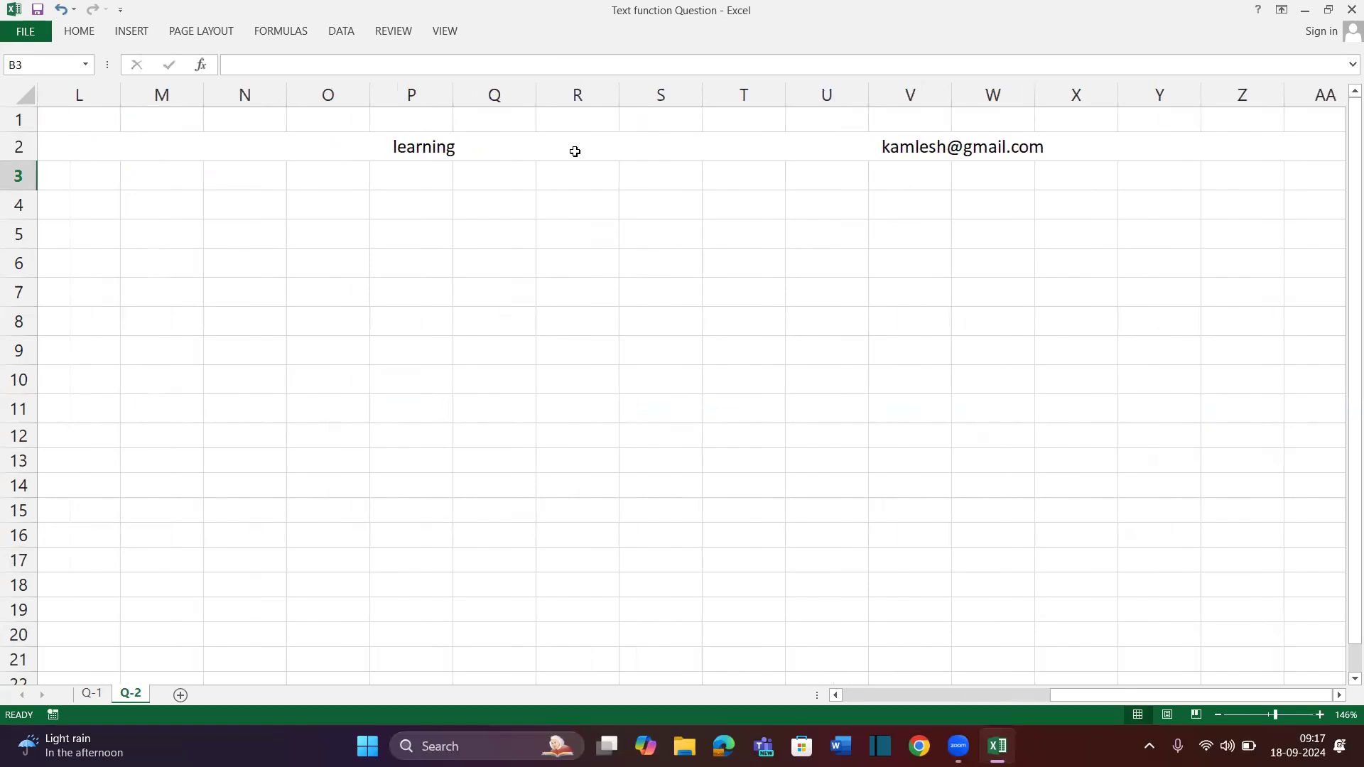
scroll(855, 182, "right", 3)
scroll(856, 183, "left", 1)
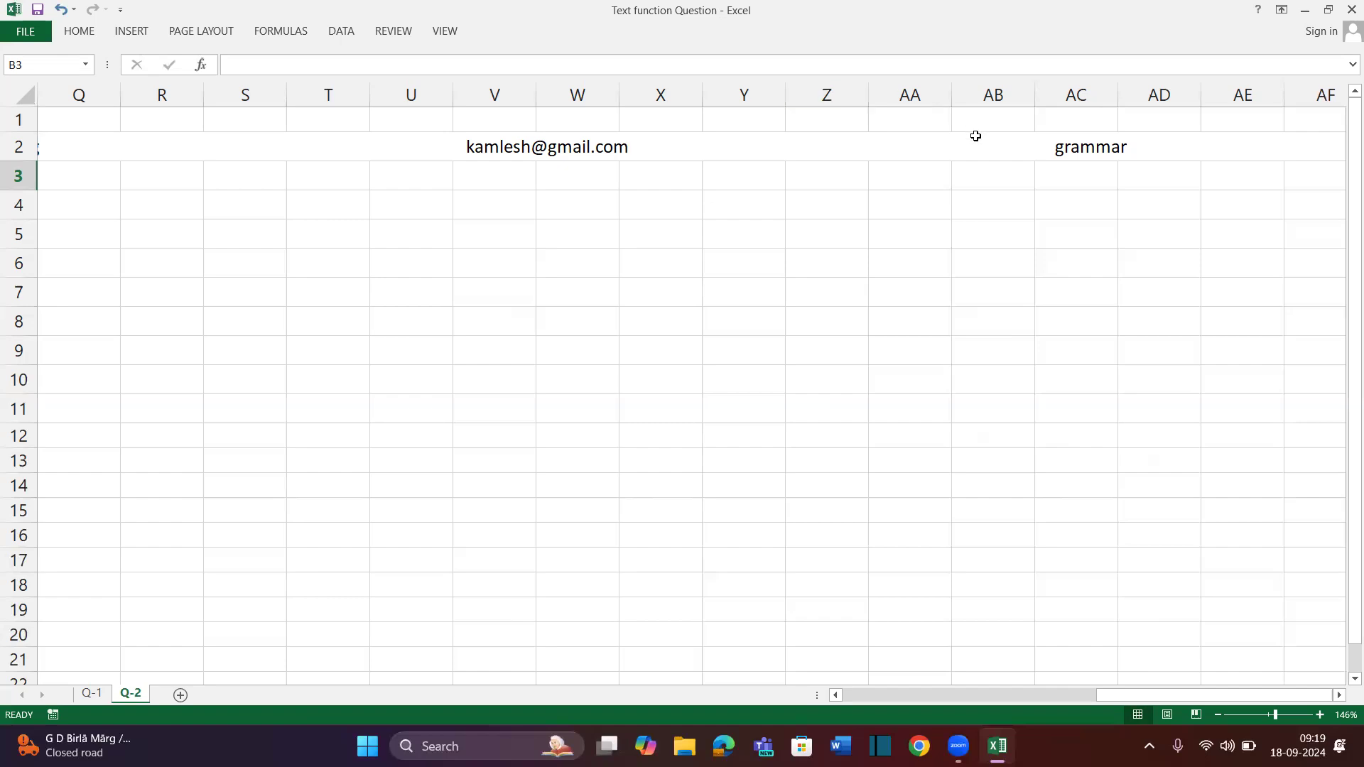
Select W2 holding the email address, then scroll back left to columns A–H
left_click(544, 146)
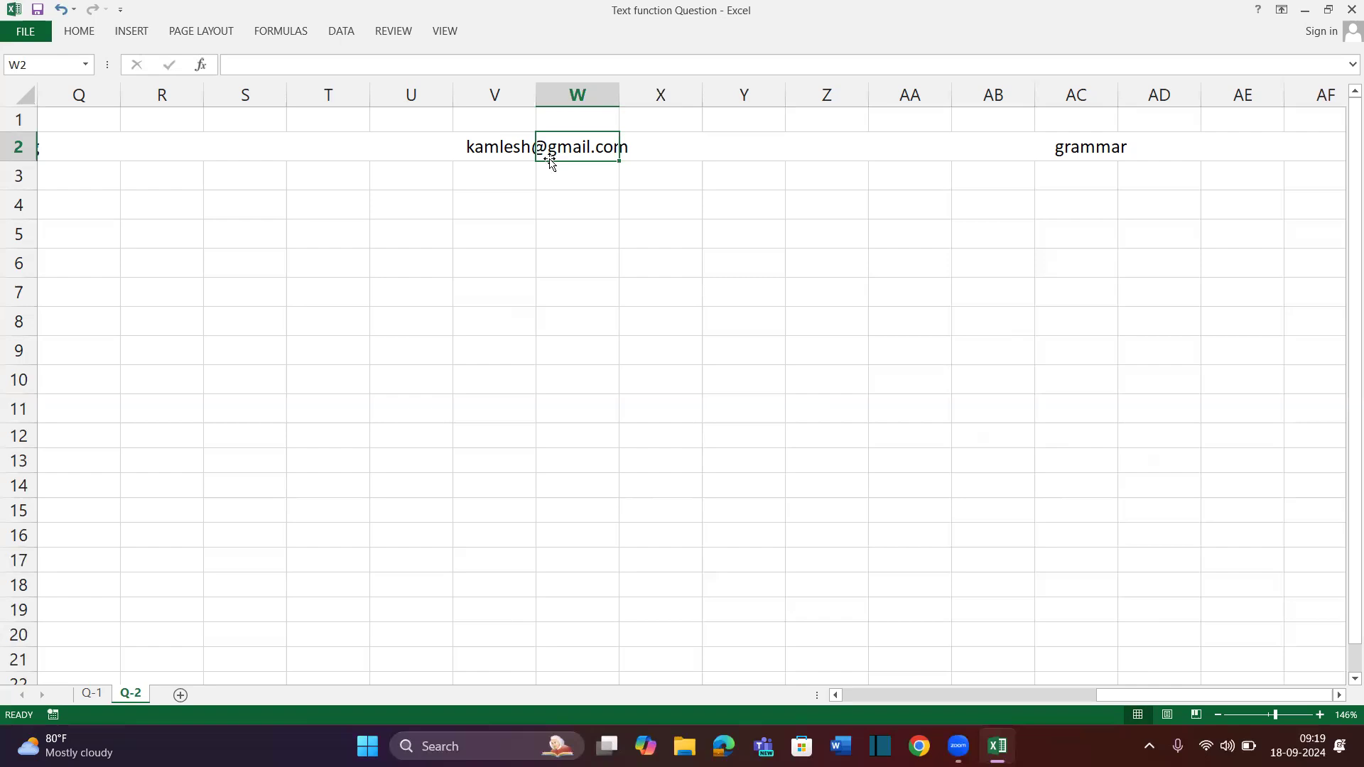
scroll(551, 158, "left", 8)
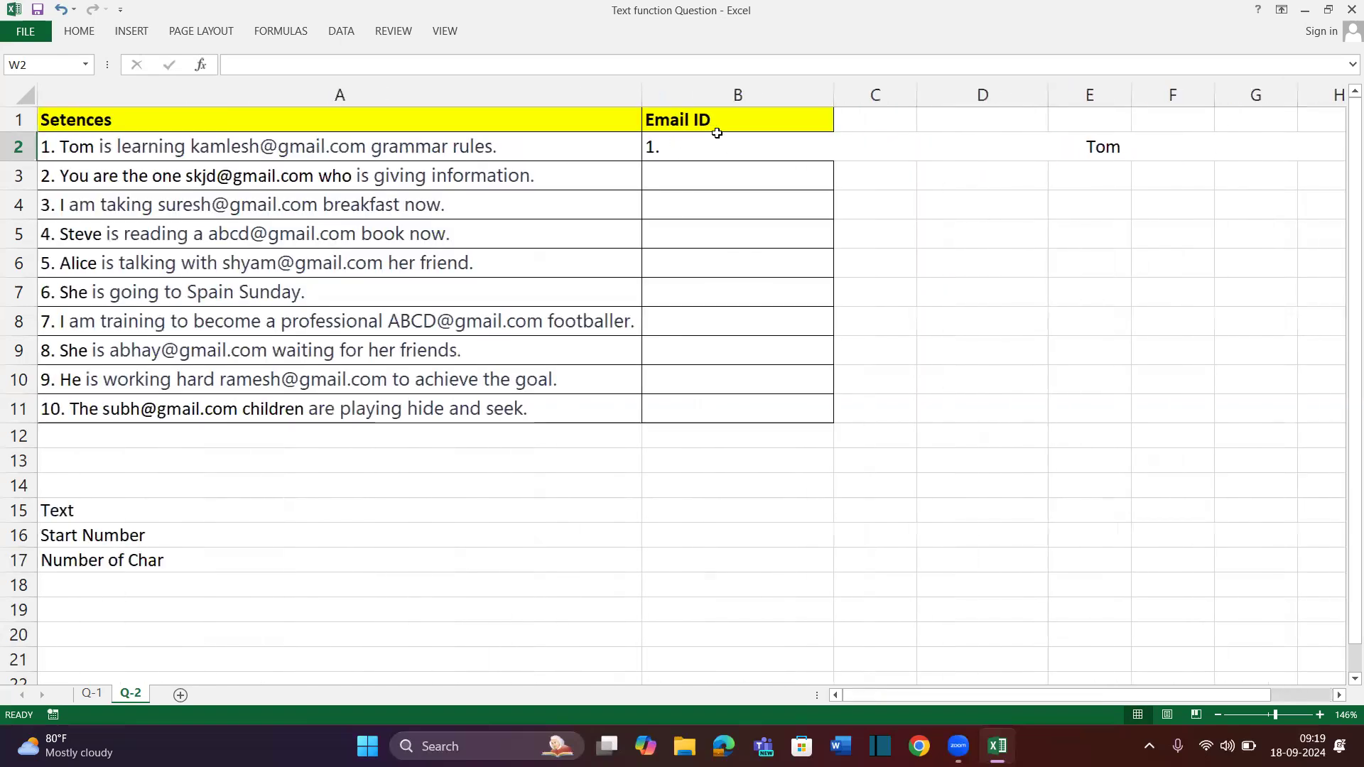
Try wrapping B2's formula in TRIM, then undo the resulting #NAME? error
double_click(718, 144)
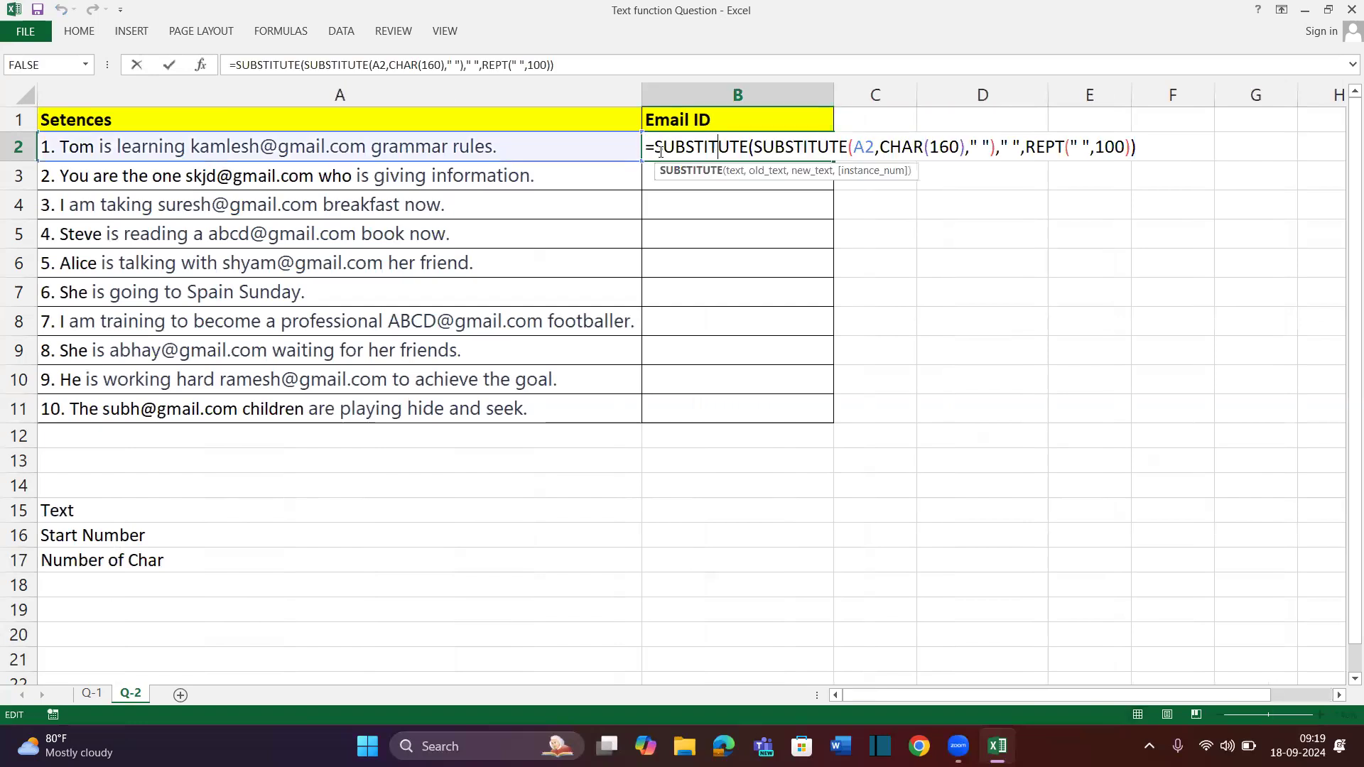
left_click(660, 151)
type("trim")
key("Tab")
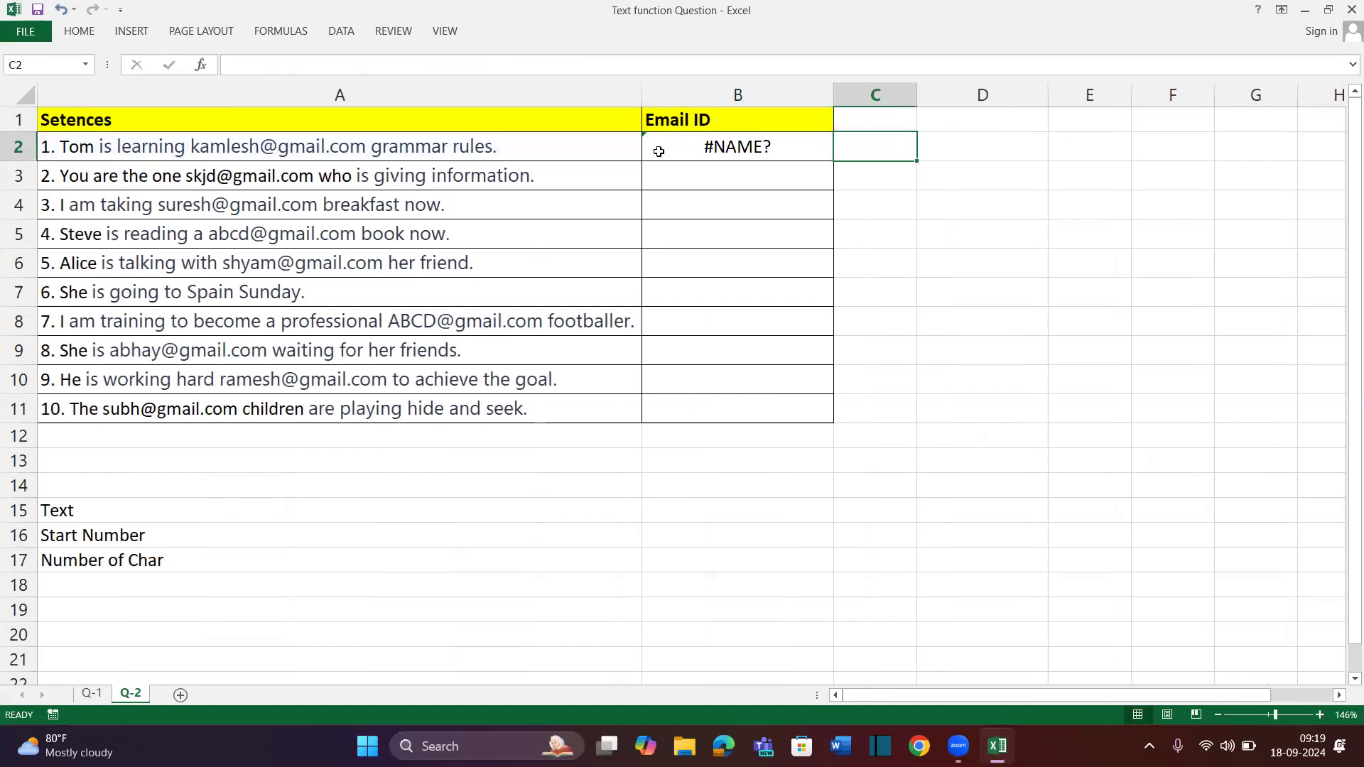
key("ctrl+z")
Insert MID at the start of B2's formula and select the inner SUBSTITUTE expression
double_click(659, 149)
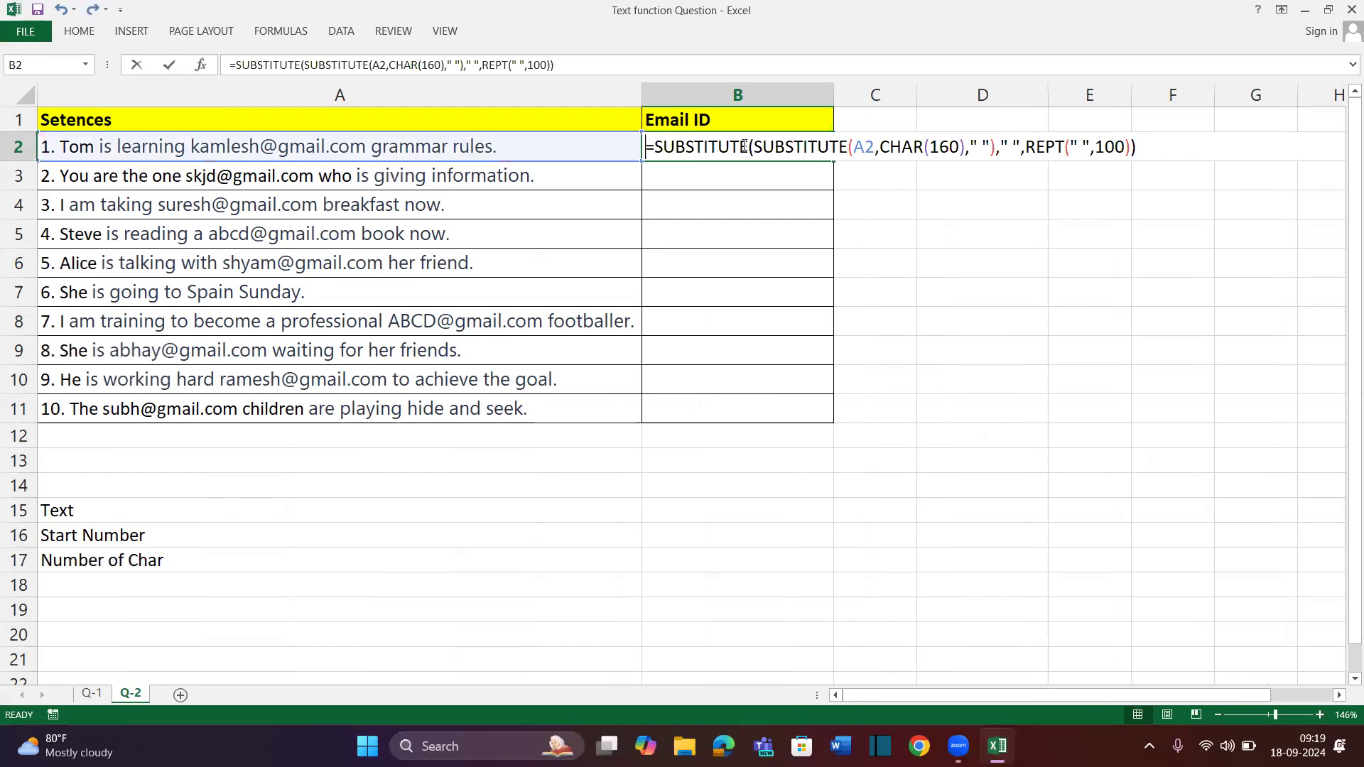
left_click(653, 150)
type("mid")
key("Tab")
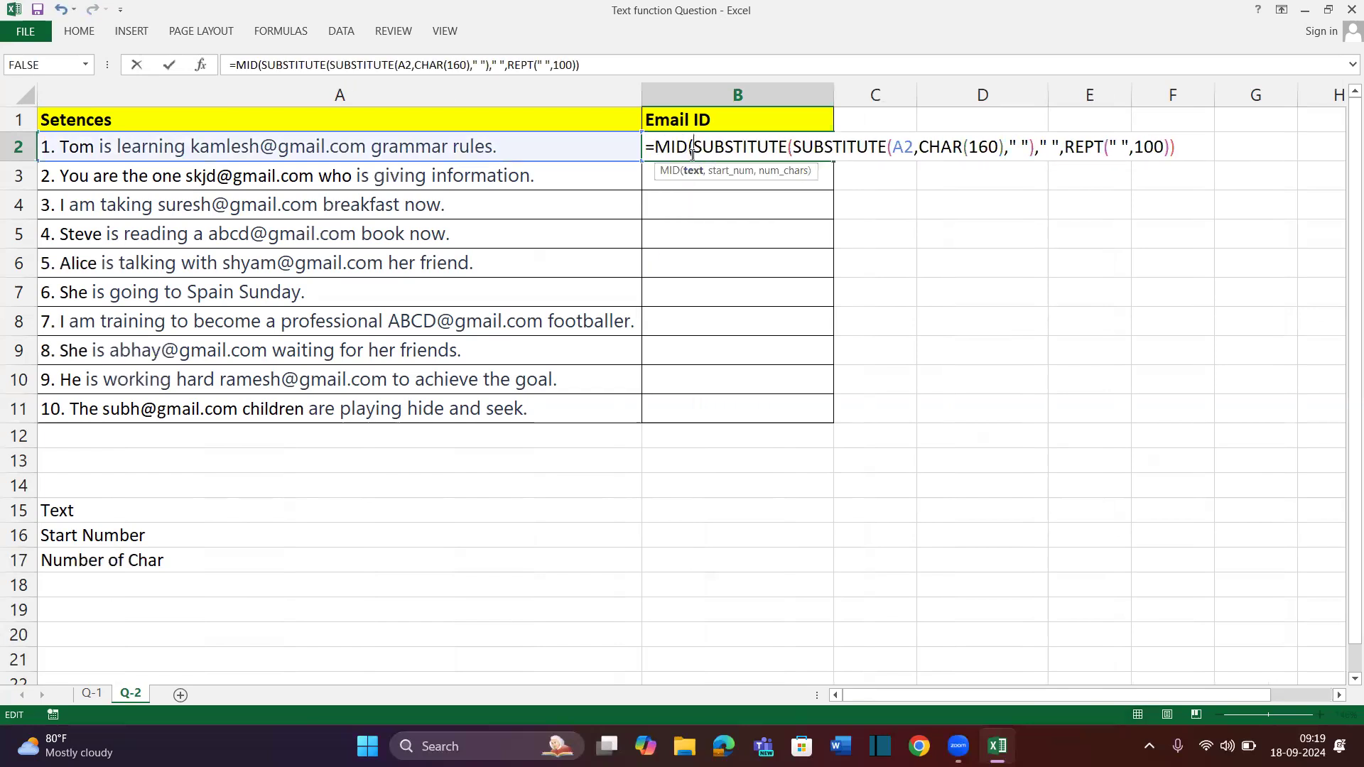
left_click_drag(695, 147, 1223, 154)
key("ctrl+c")
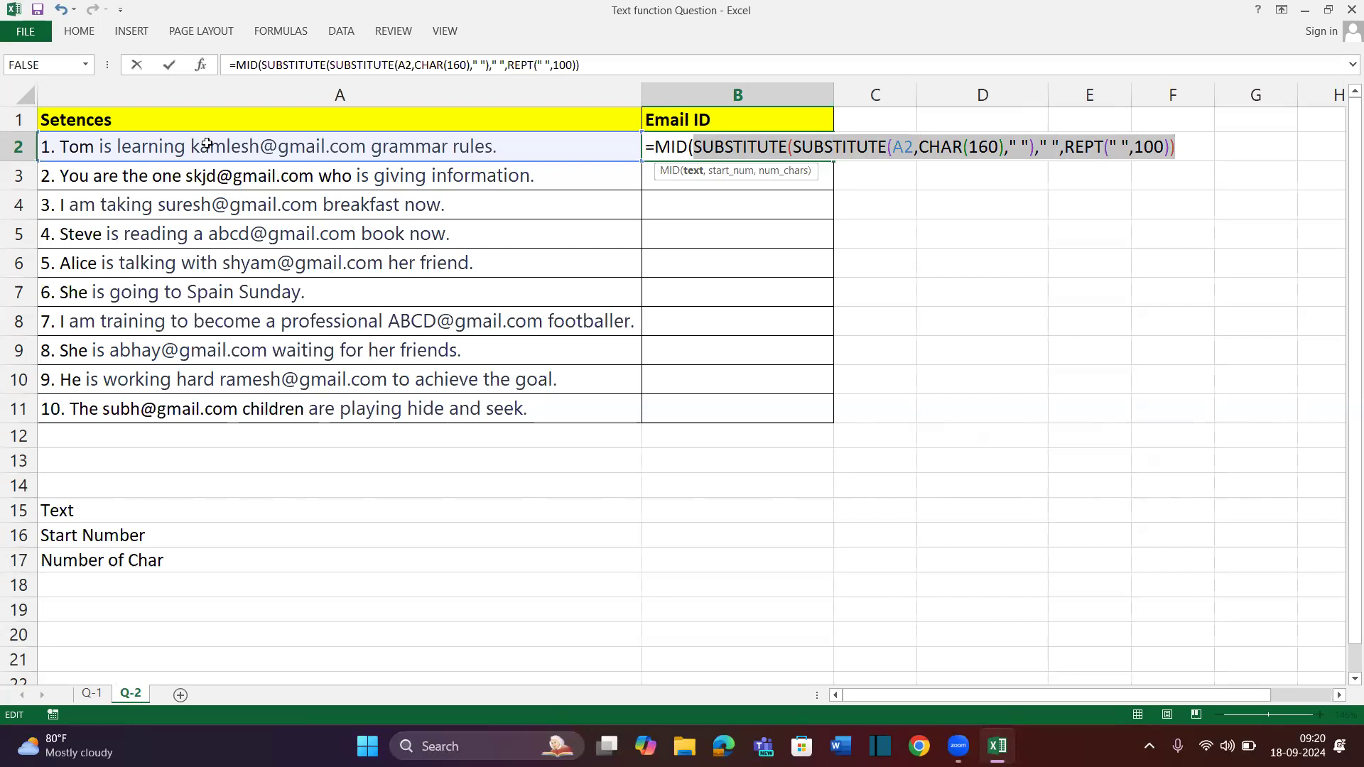
Add FIND("@",SUBSTITUTE(...)) as the MID start argument in B2
left_click(1182, 147)
type(",")
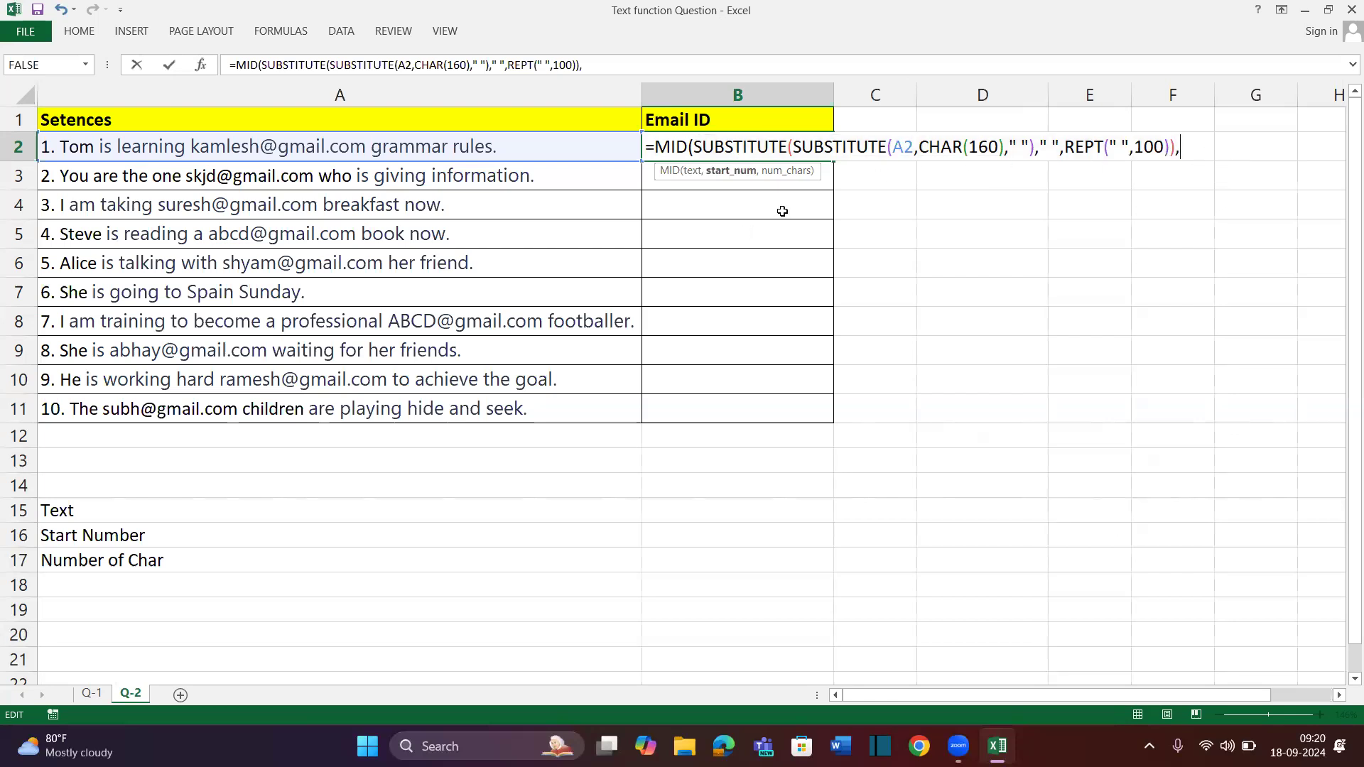
type("find")
key("Tab")
type("\"@\",")
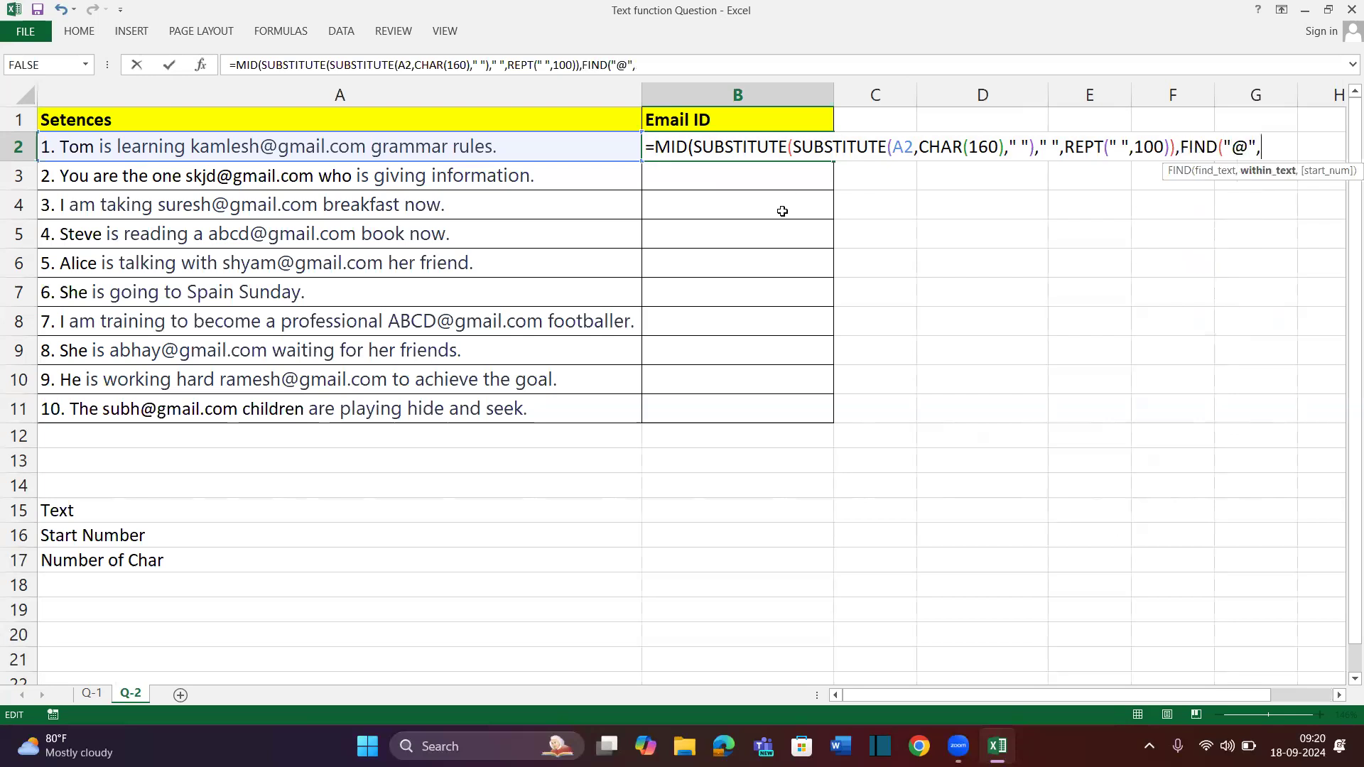
scroll(783, 211, "right", 2)
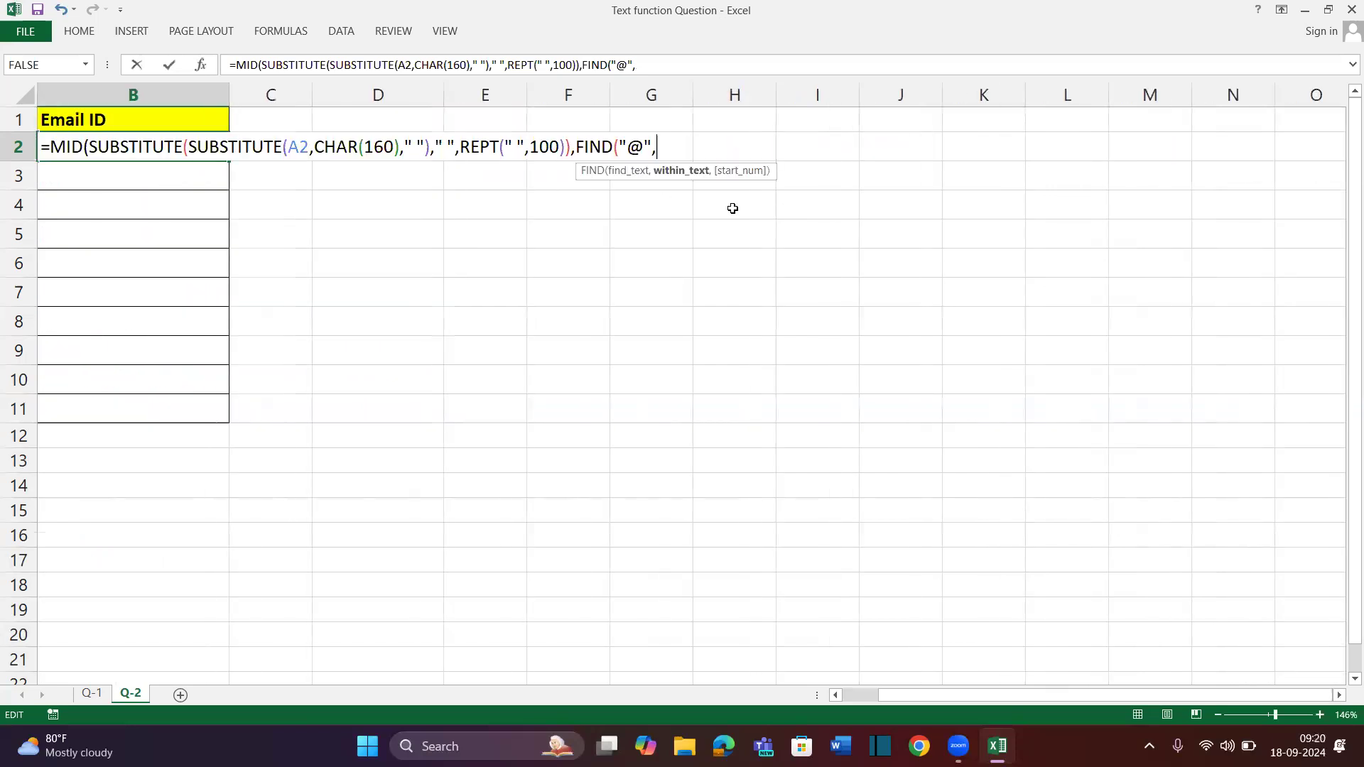
key("ctrl+v")
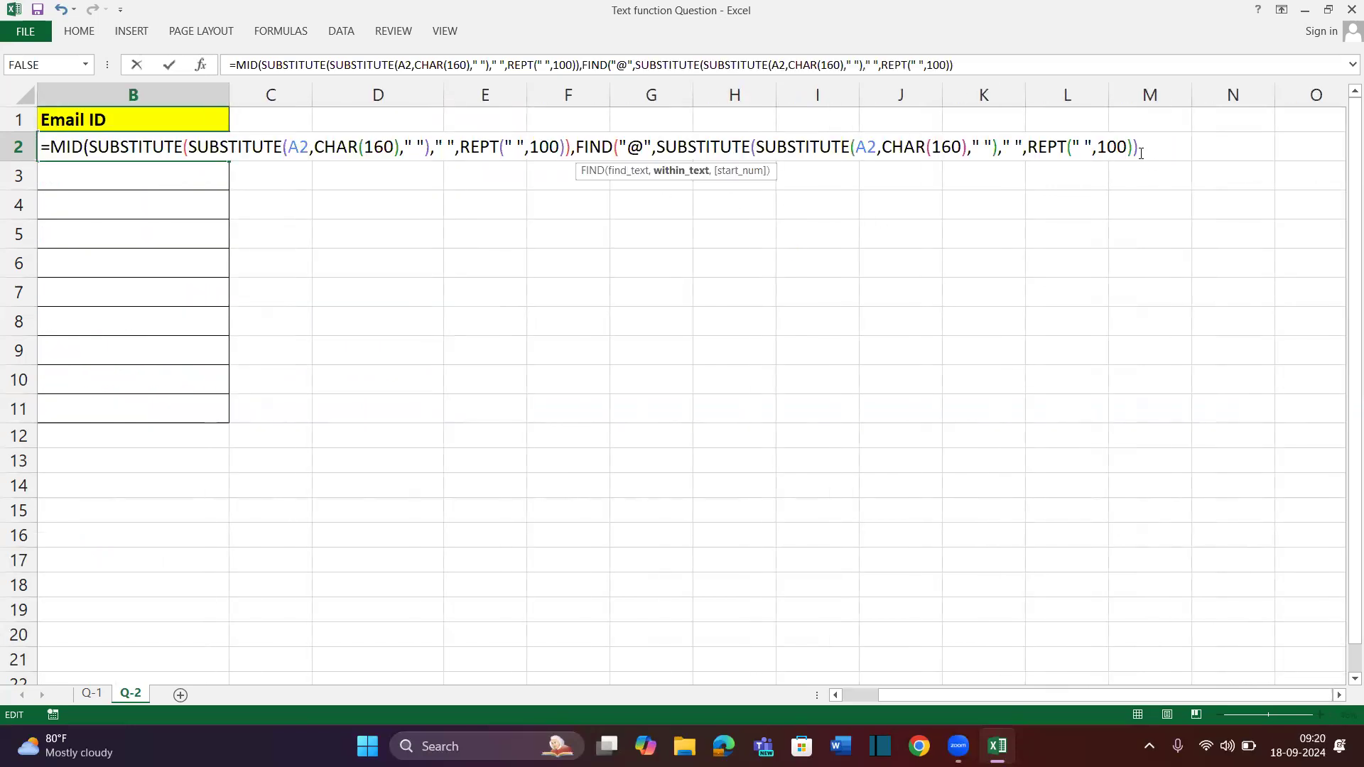
type(")")
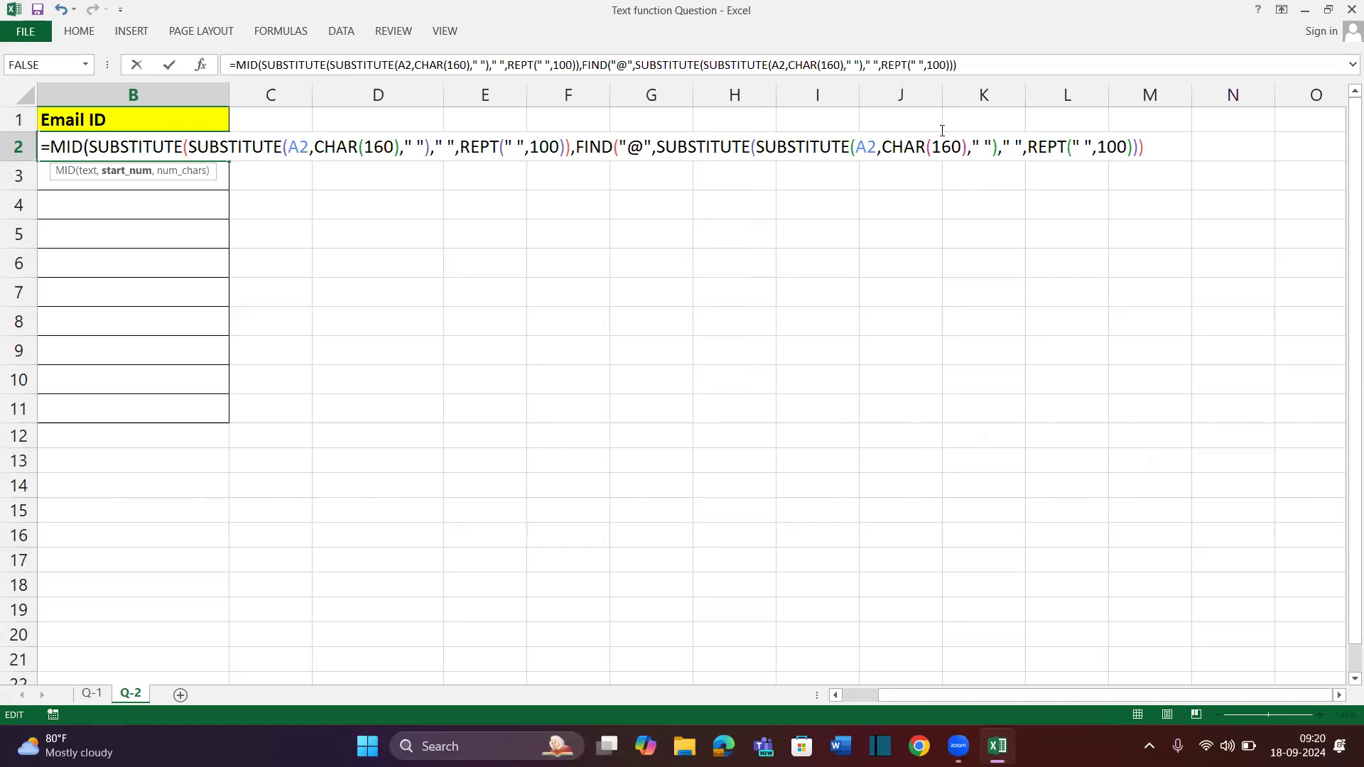
Check FIND's value with F9, then finish MID with start FIND-80 and length 160
left_click_drag(577, 147, 1324, 157)
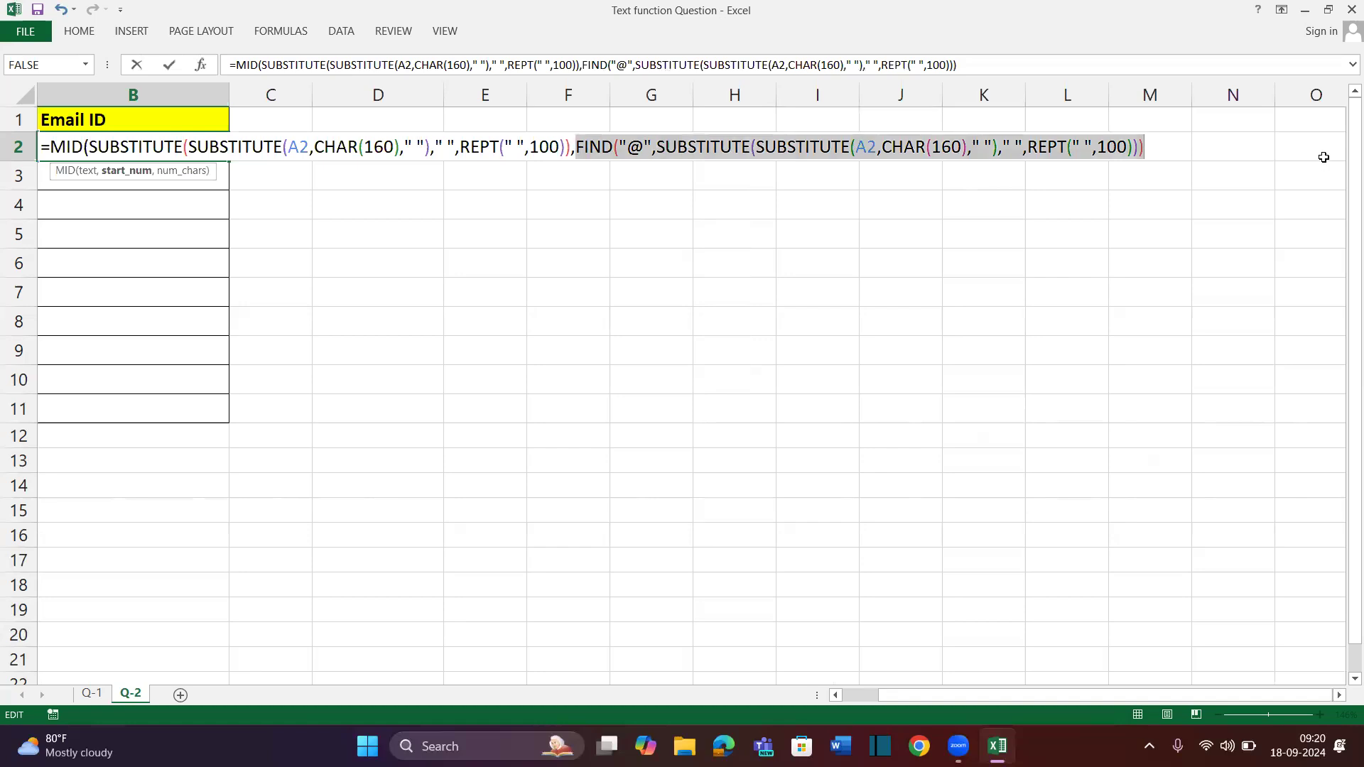
key("F9")
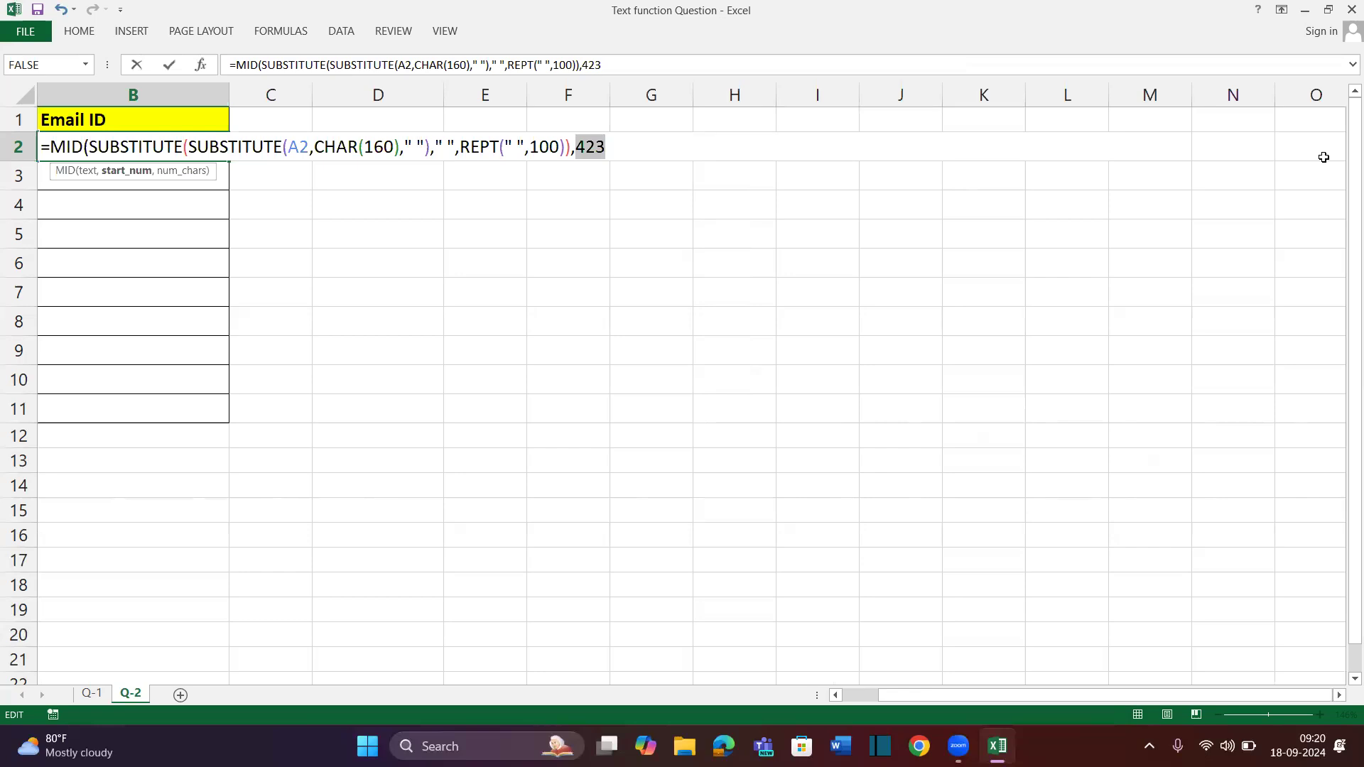
key("ctrl+z")
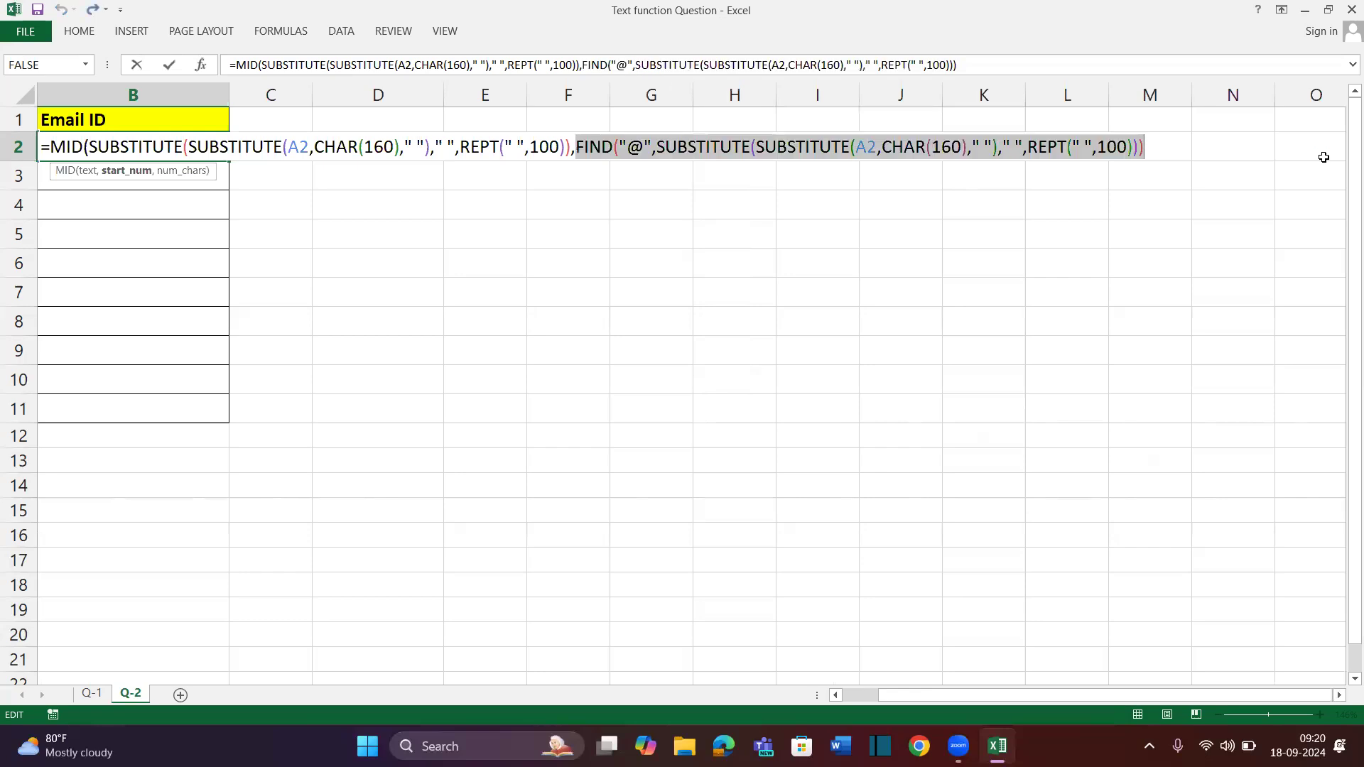
left_click(1170, 142)
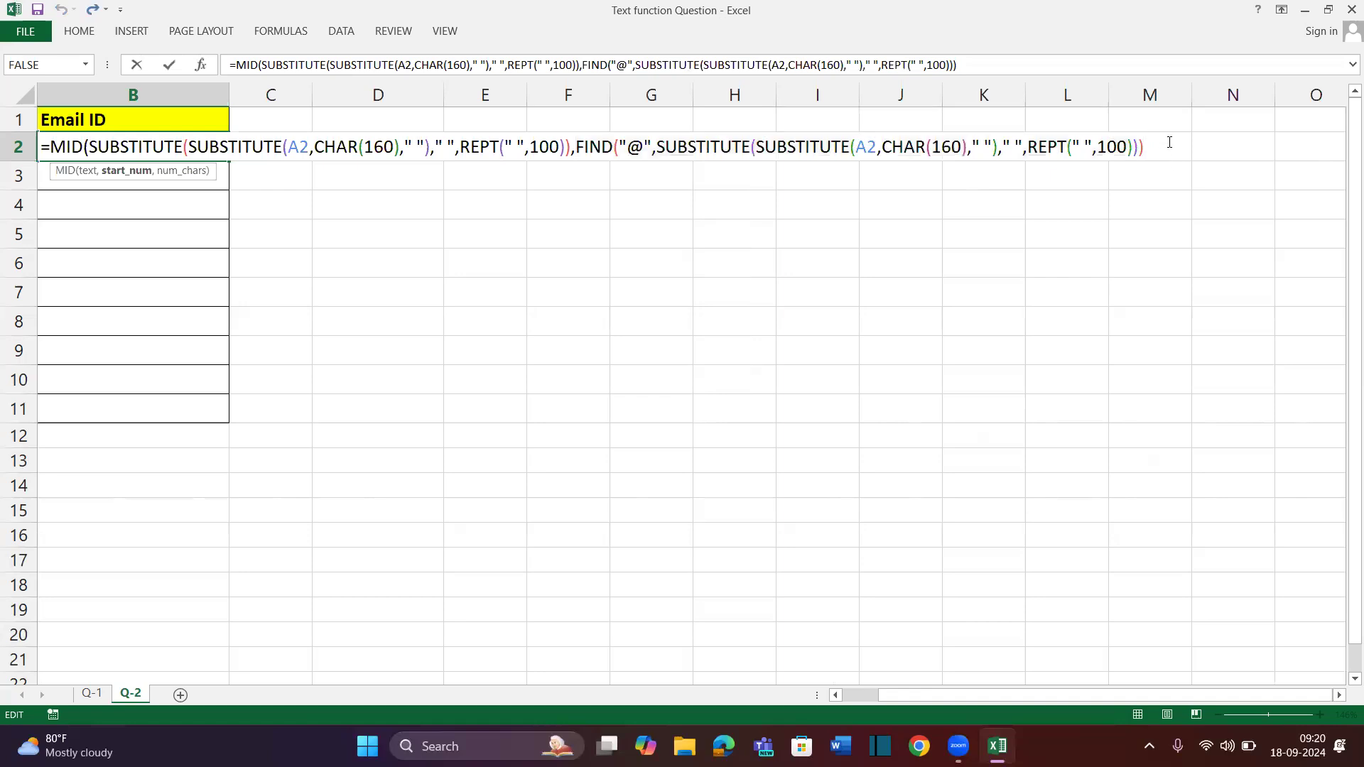
type("-")
type(",")
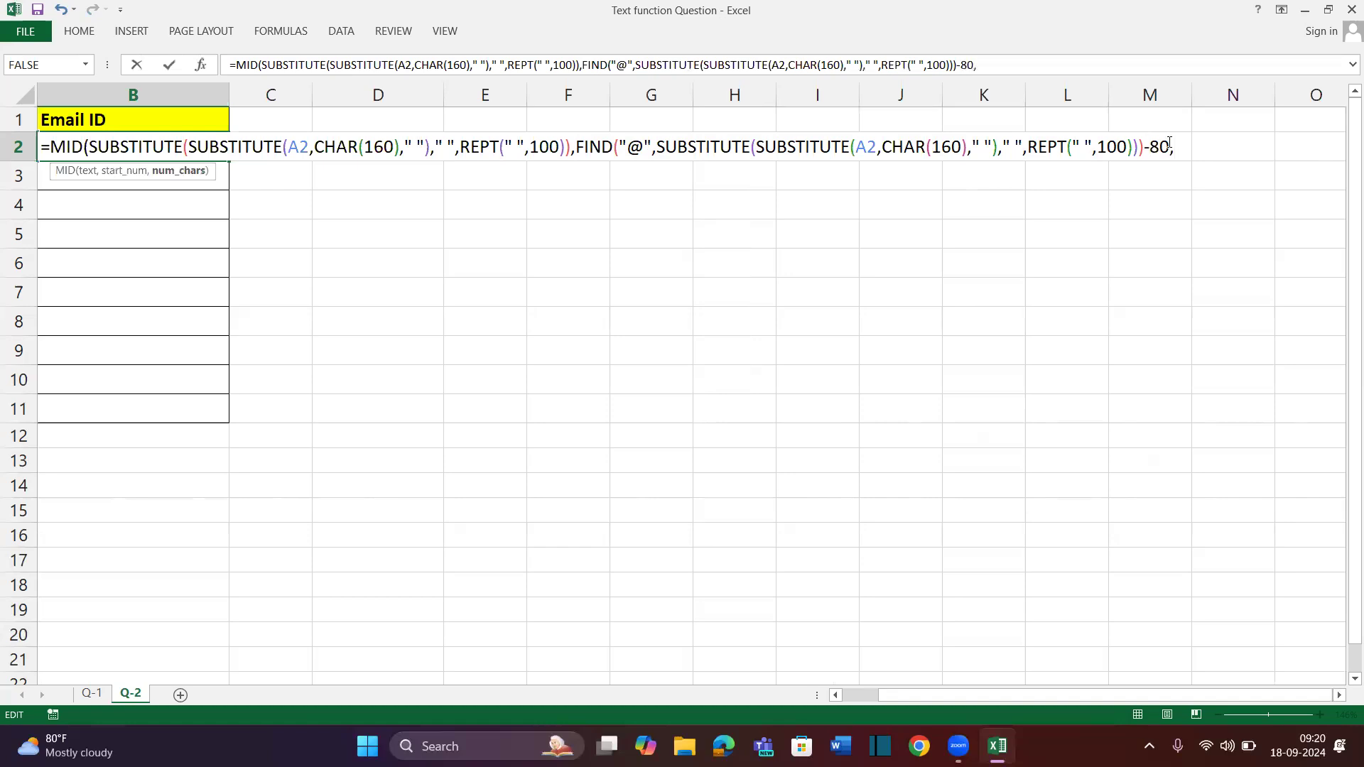
type("16-0)")
key("Return")
key("Up")
key("shift+Down")
key("shift+Down")
key("shift+Down")
key("shift+Down")
key("shift+Down")
key("shift+Down")
key("shift+Down")
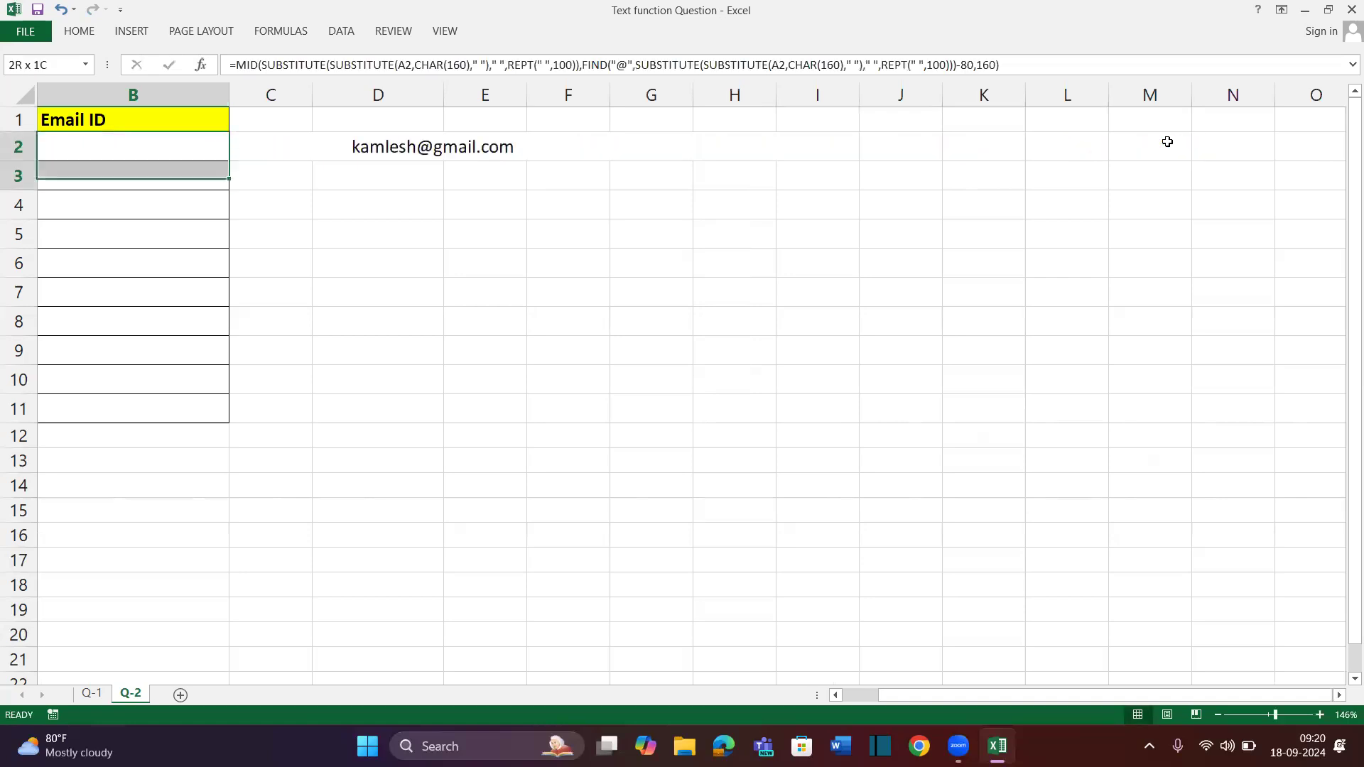
Fill the e-mail extraction formula down to B11 and autofit column B
key("shift+Down")
key("shift+Down")
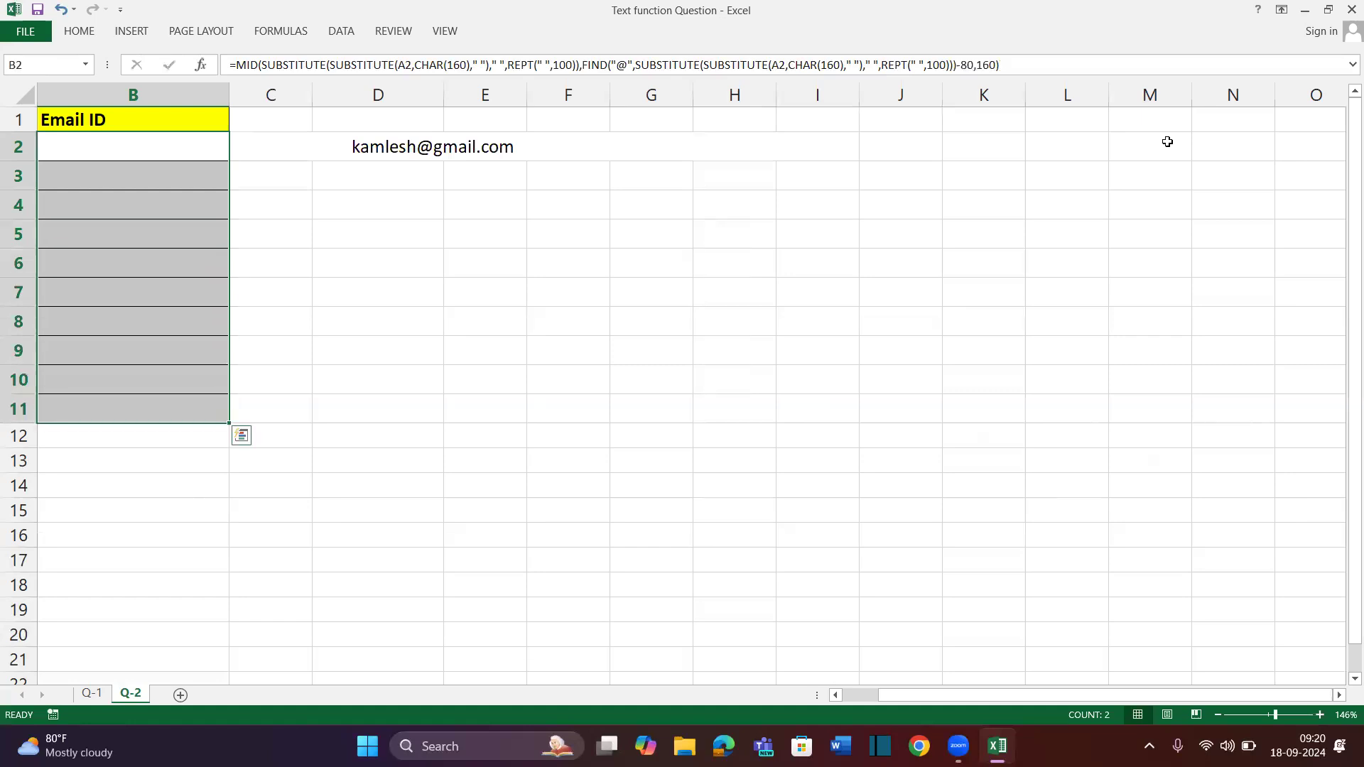
key("ctrl+d")
key("alt+h")
key("o")
key("i")
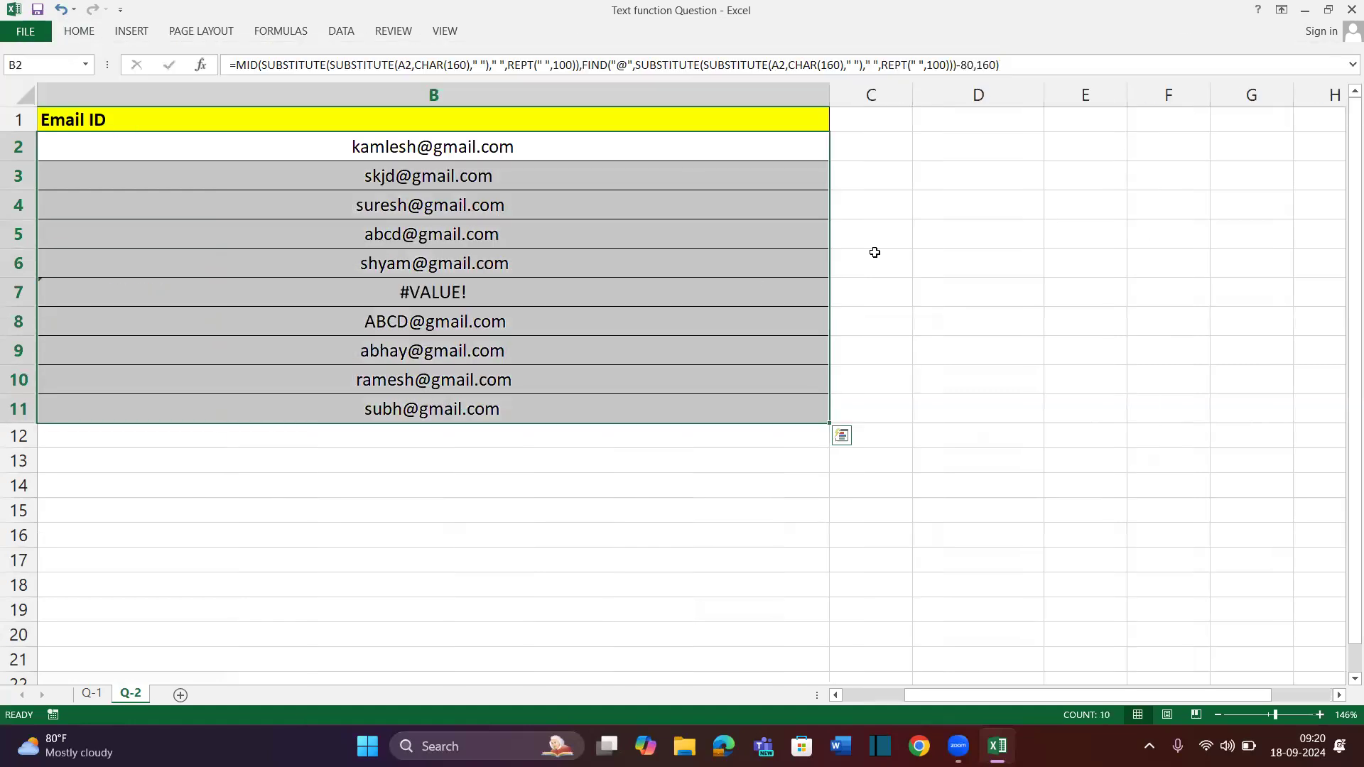
Add a yahoo.com e-mail address into sentence 6 in A7 to fix B7's #VALUE! result
left_click(498, 288)
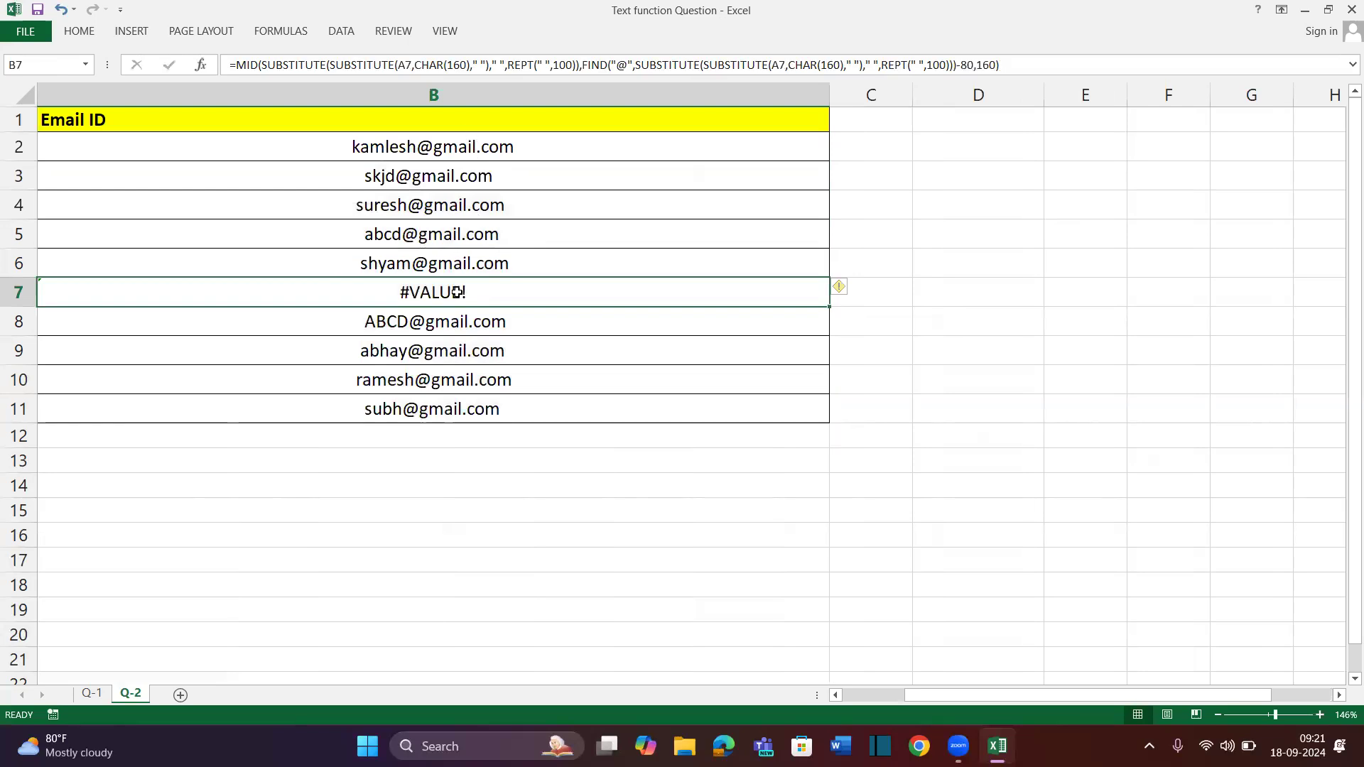
scroll(457, 292, "left", 2)
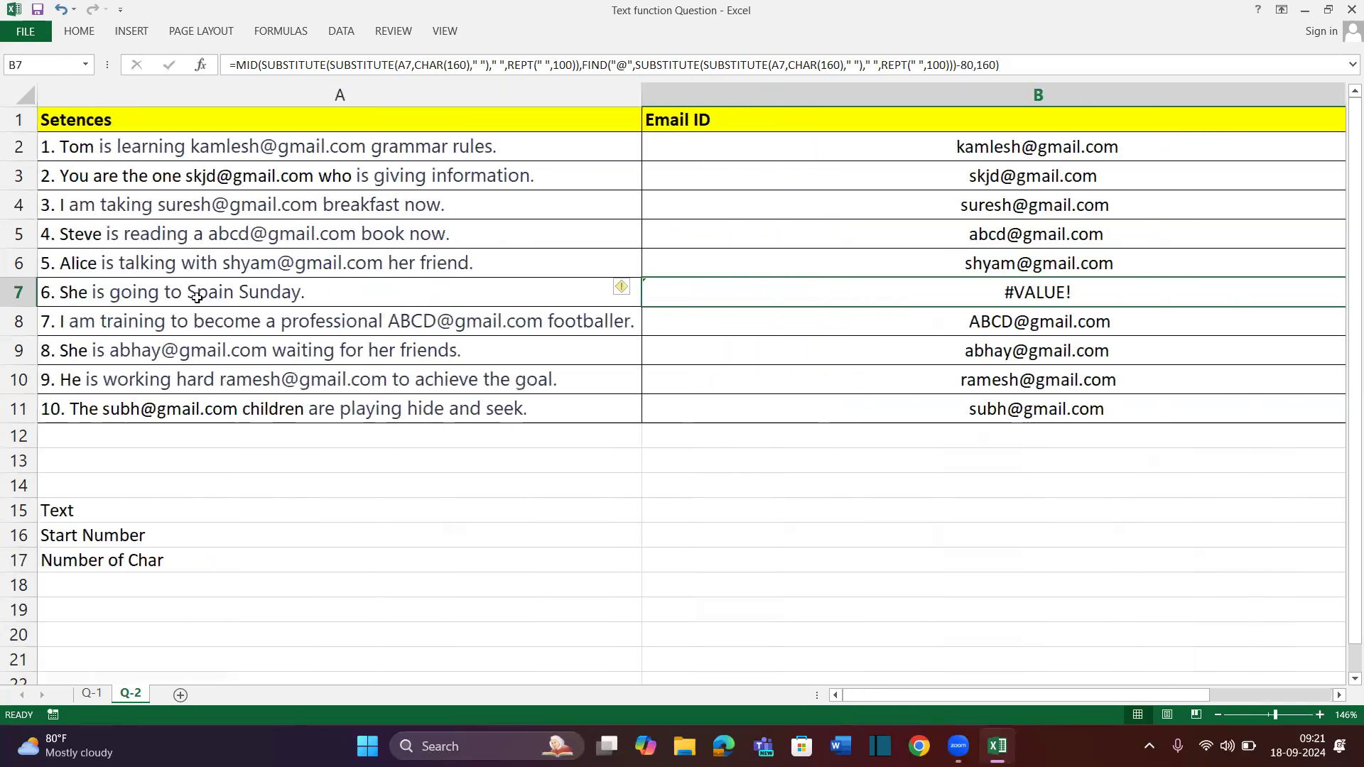
double_click(188, 292)
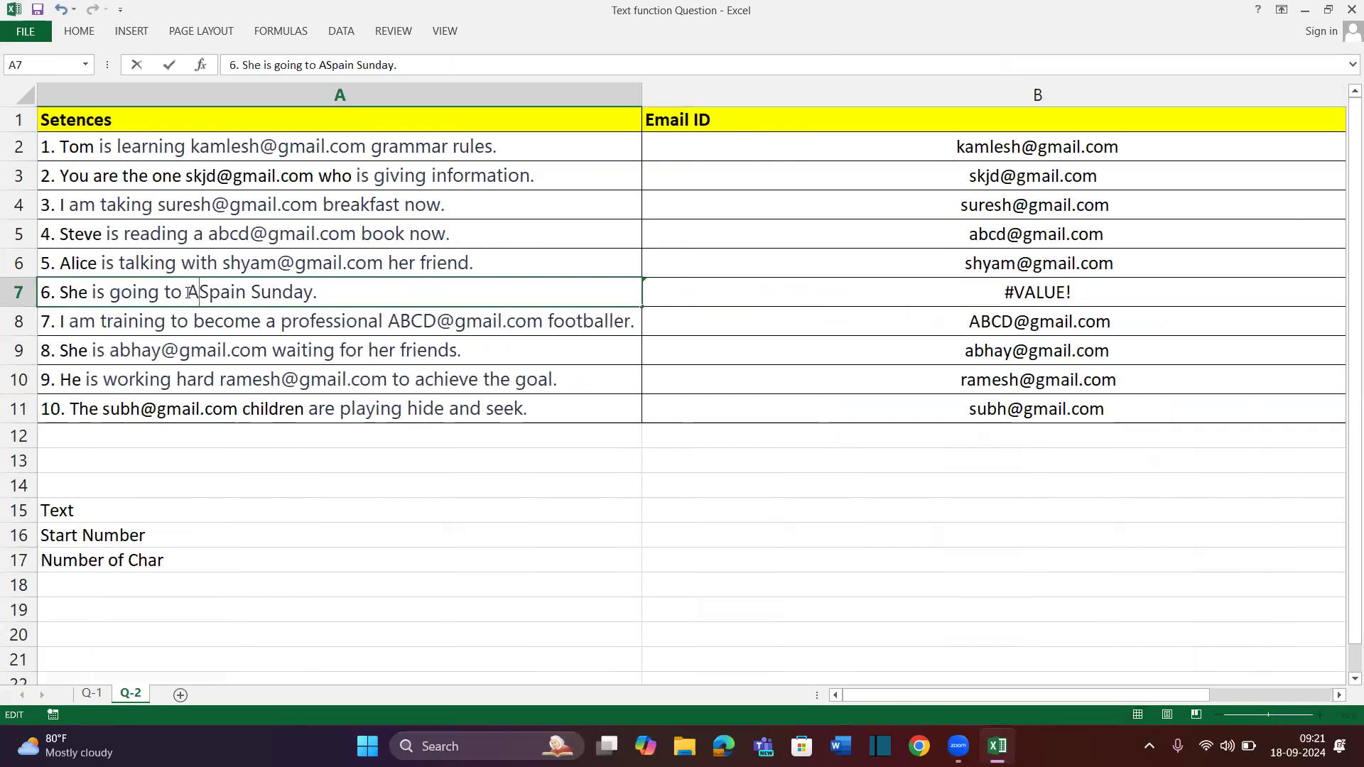
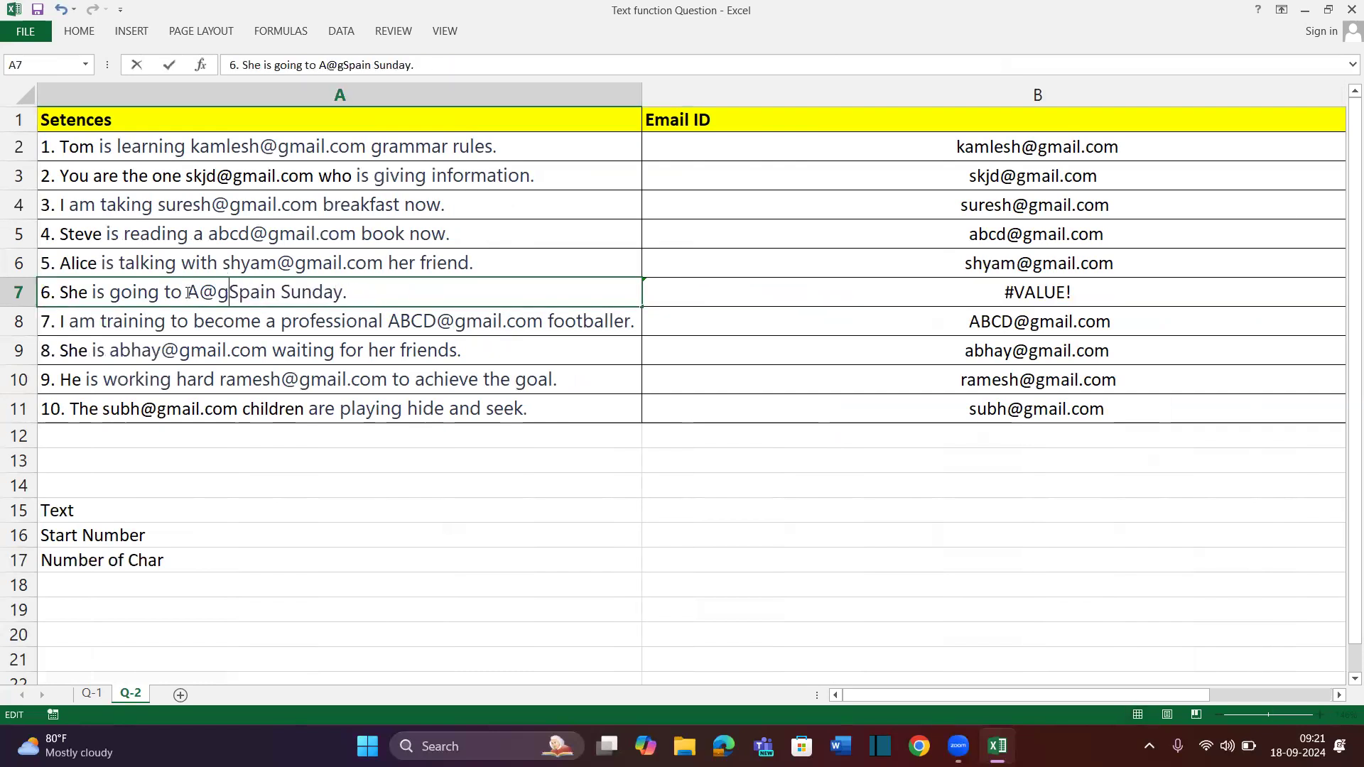
key("Return")
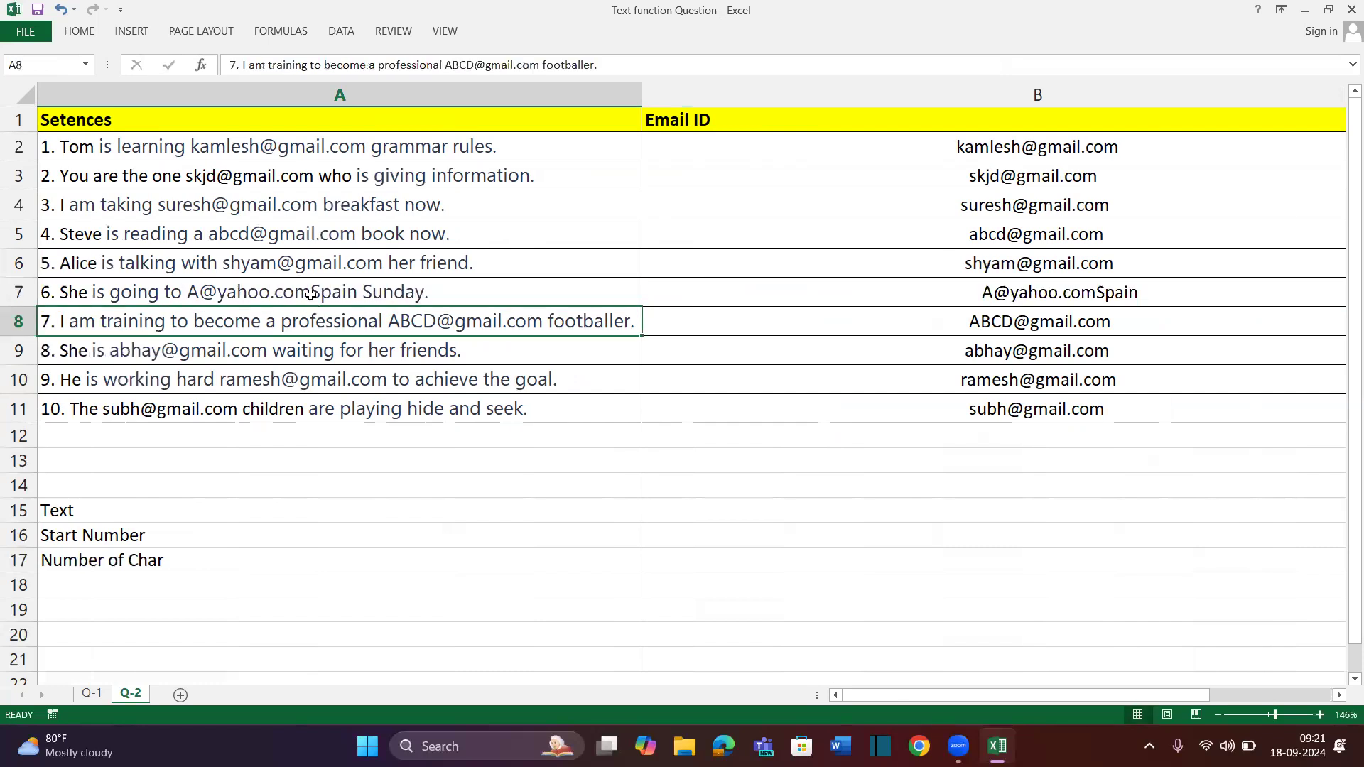
double_click(310, 294)
key("Return")
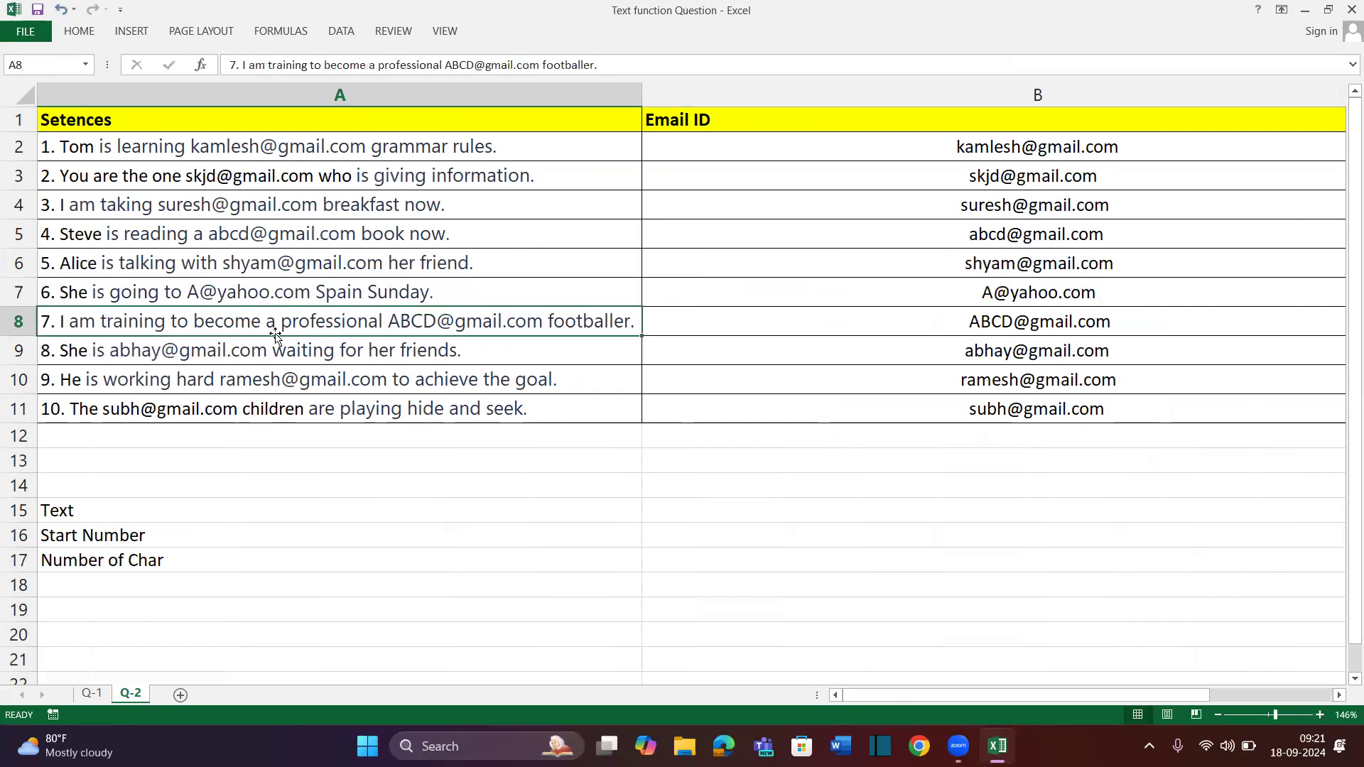
Add an asia.com e-mail address into sentence 7 in A8
double_click(275, 324)
type("Asia @")
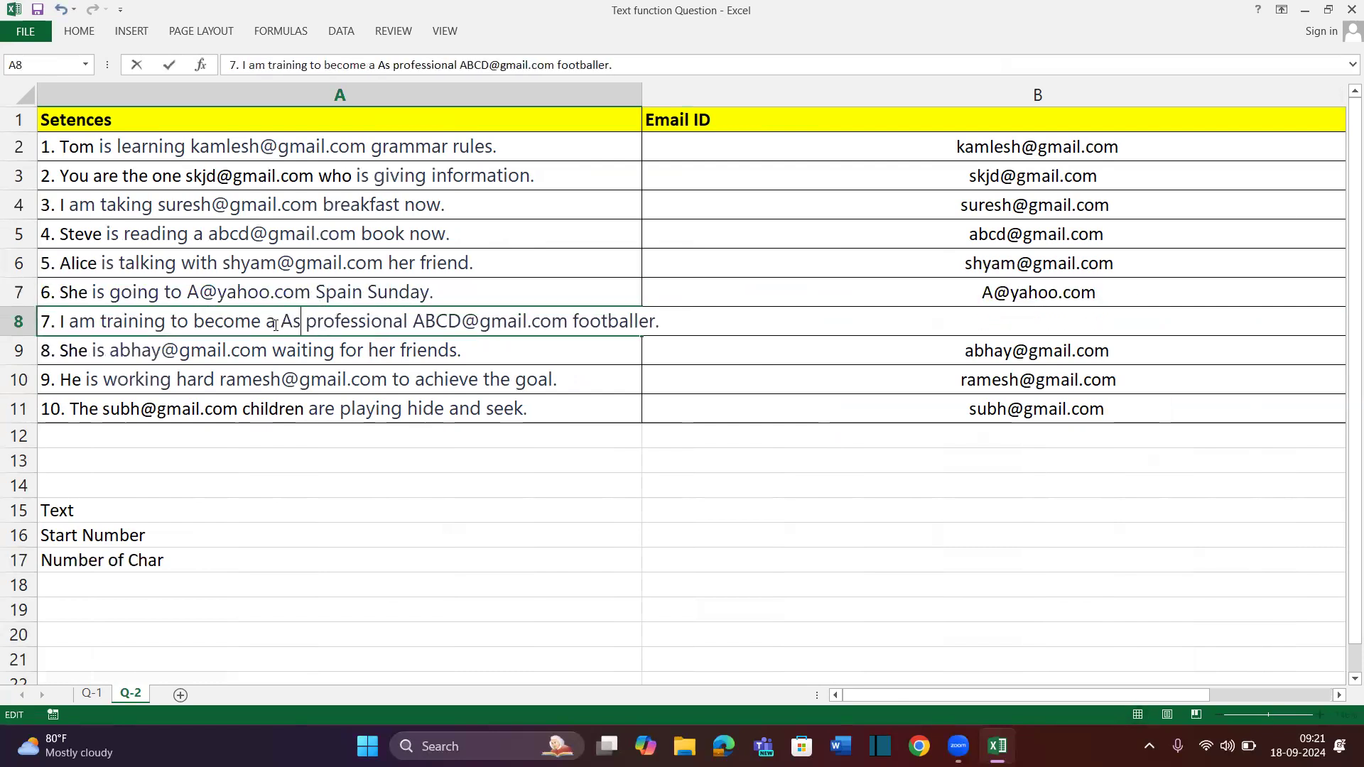
key("BackSpace")
key("BackSpace")
key("BackSpace")
key("BackSpace")
key("BackSpace")
key("BackSpace")
key("BackSpace")
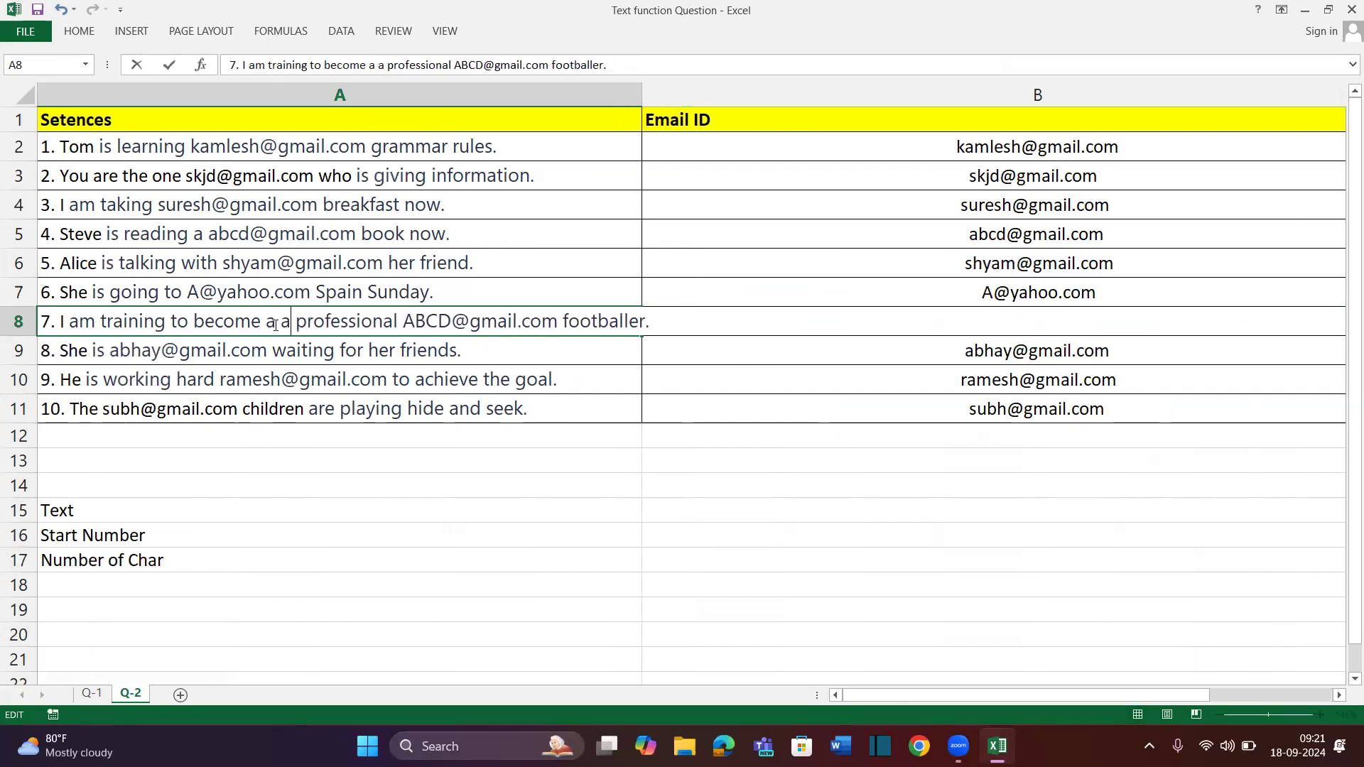
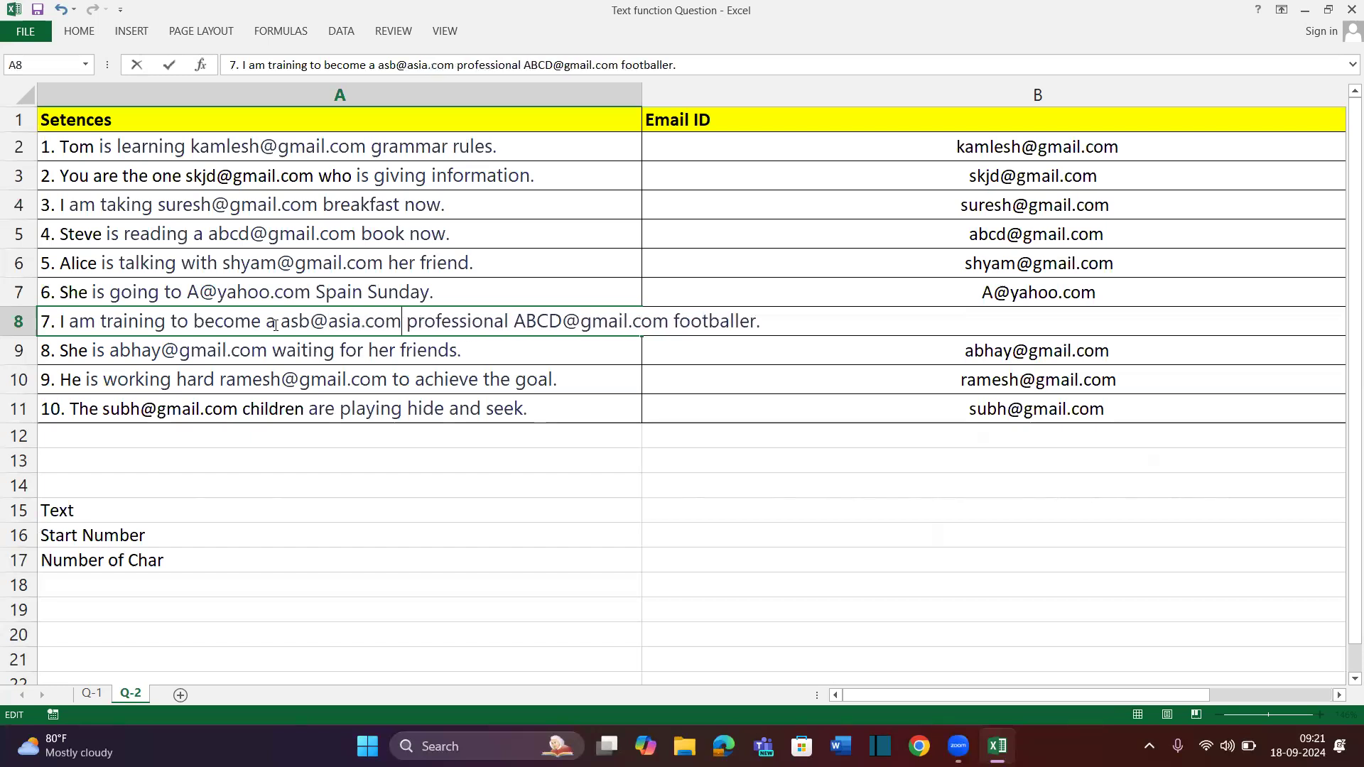
key("Return")
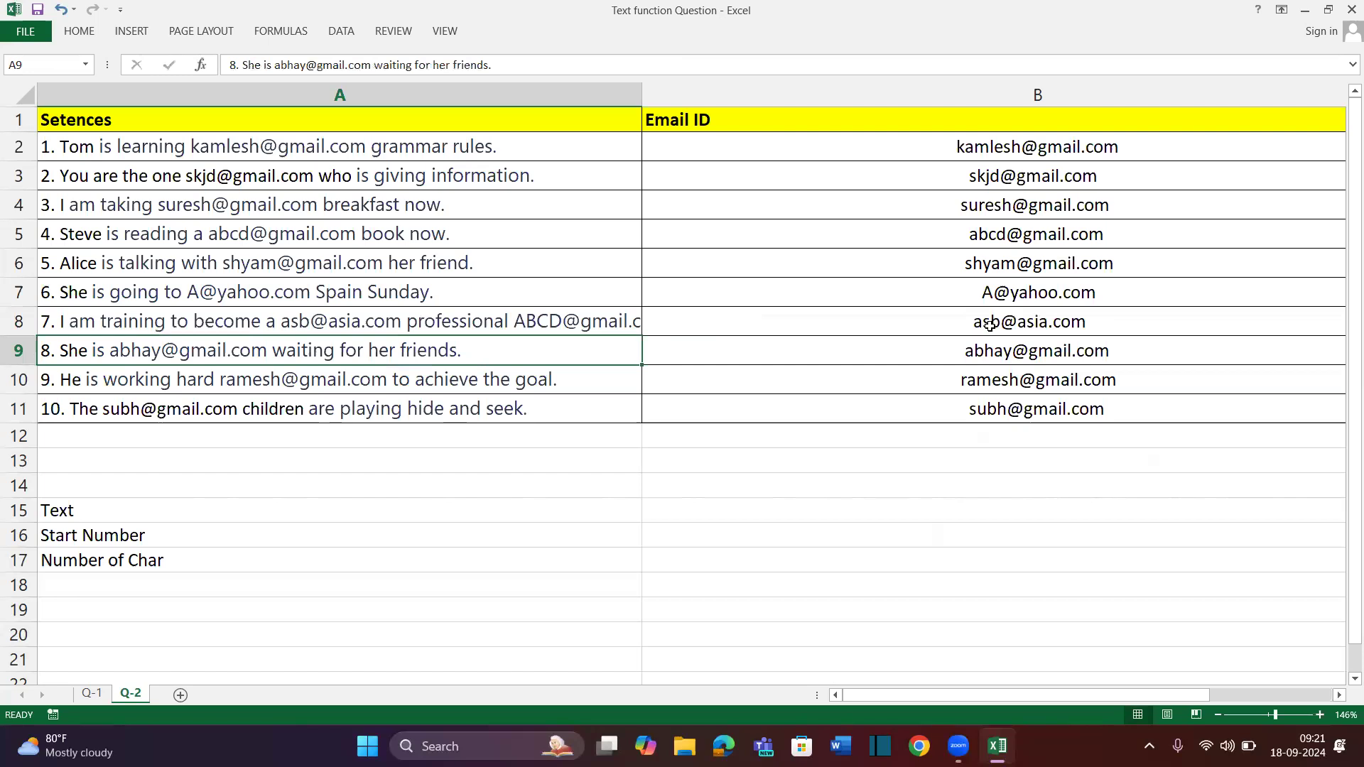
Wrap B2's e-mail formula in TRIM and fill it down column B
scroll(997, 322, "right", 3)
scroll(995, 162, "left", 3)
scroll(992, 161, "right", 3)
scroll(988, 160, "left", 2)
double_click(927, 149)
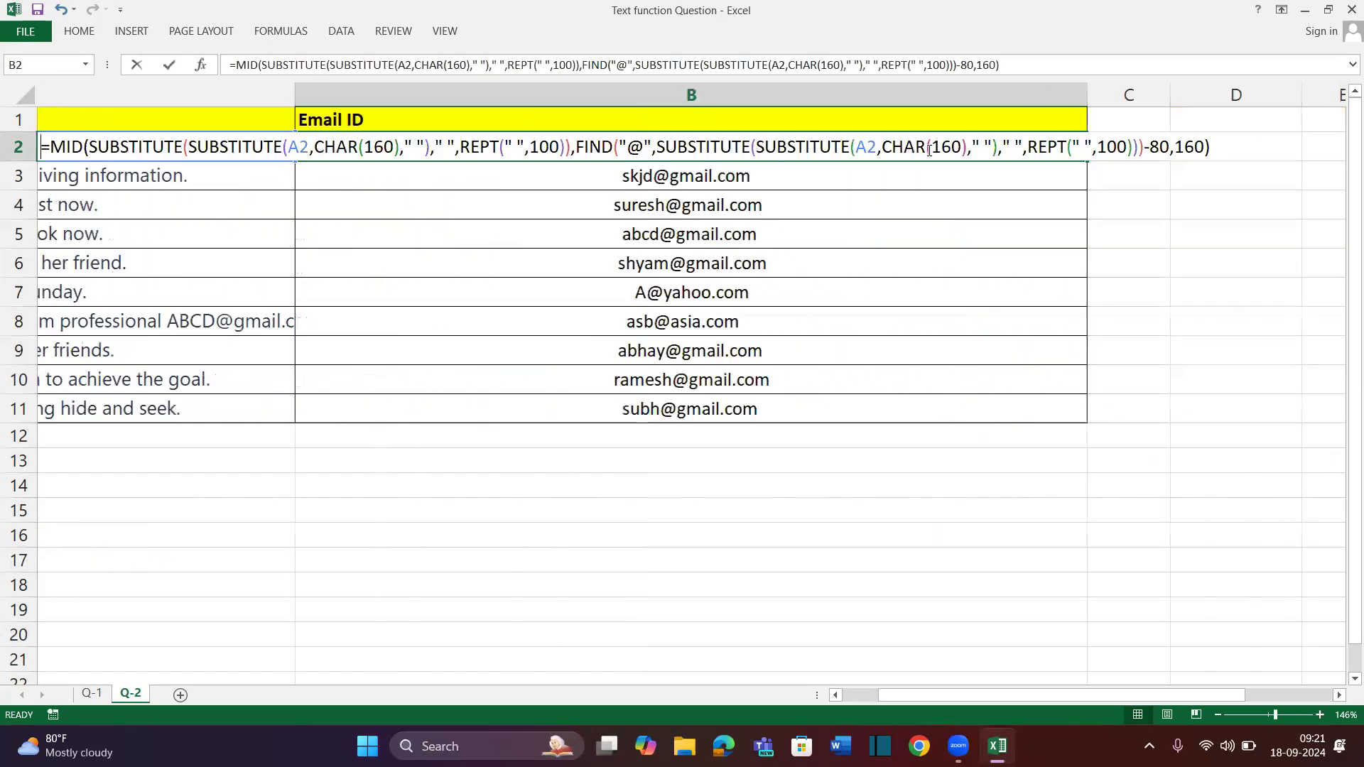
left_click(45, 146)
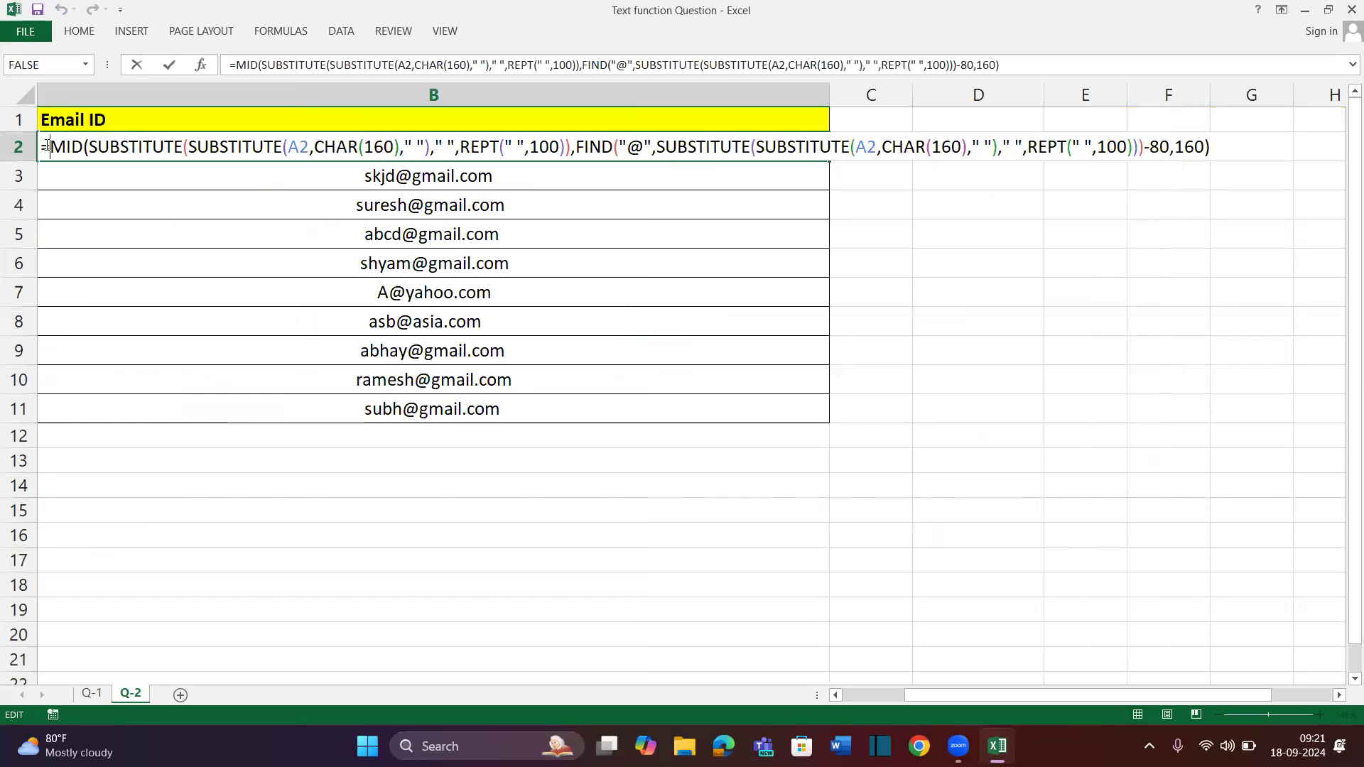
type("trim")
key("Tab")
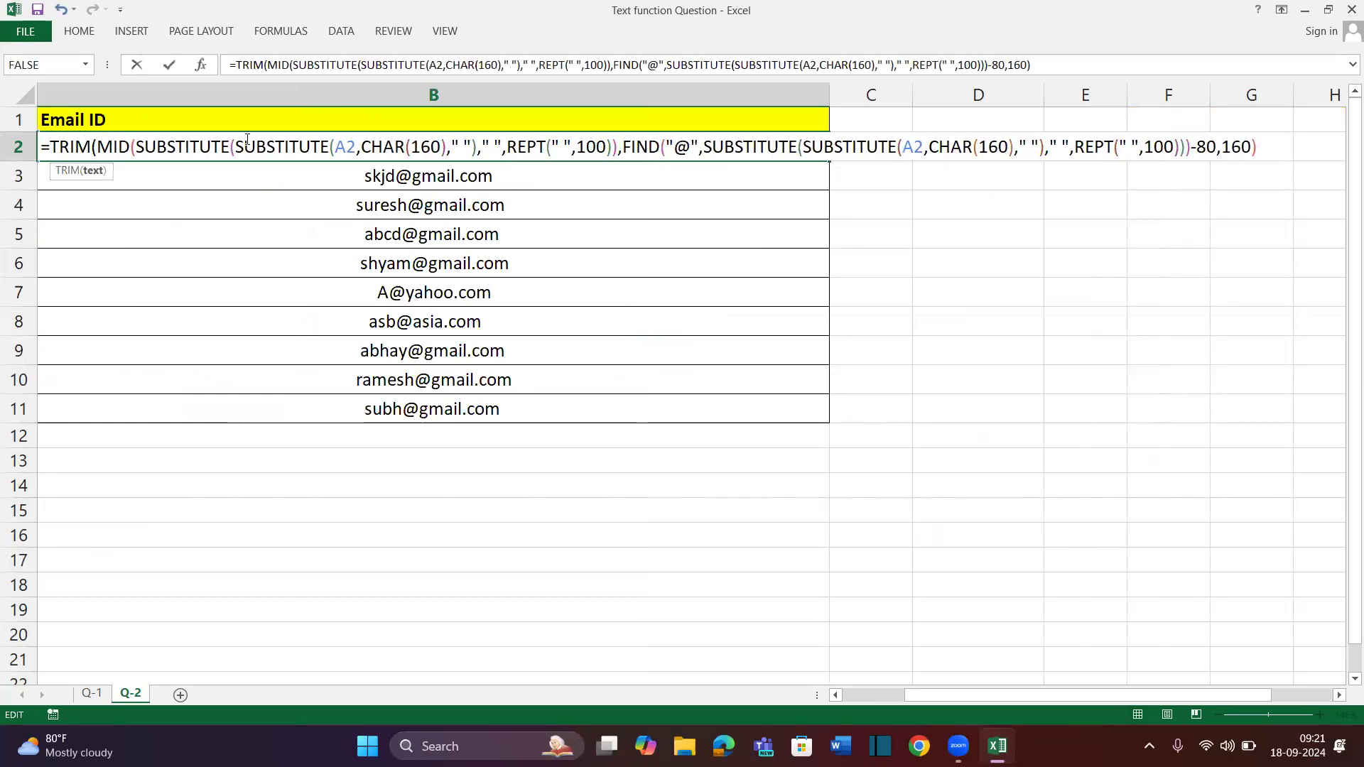
left_click_drag(165, 147, 1265, 147)
left_click(1264, 148)
key("BackSpace")
key("BackSpace")
type(")")
key("ctrl+Return")
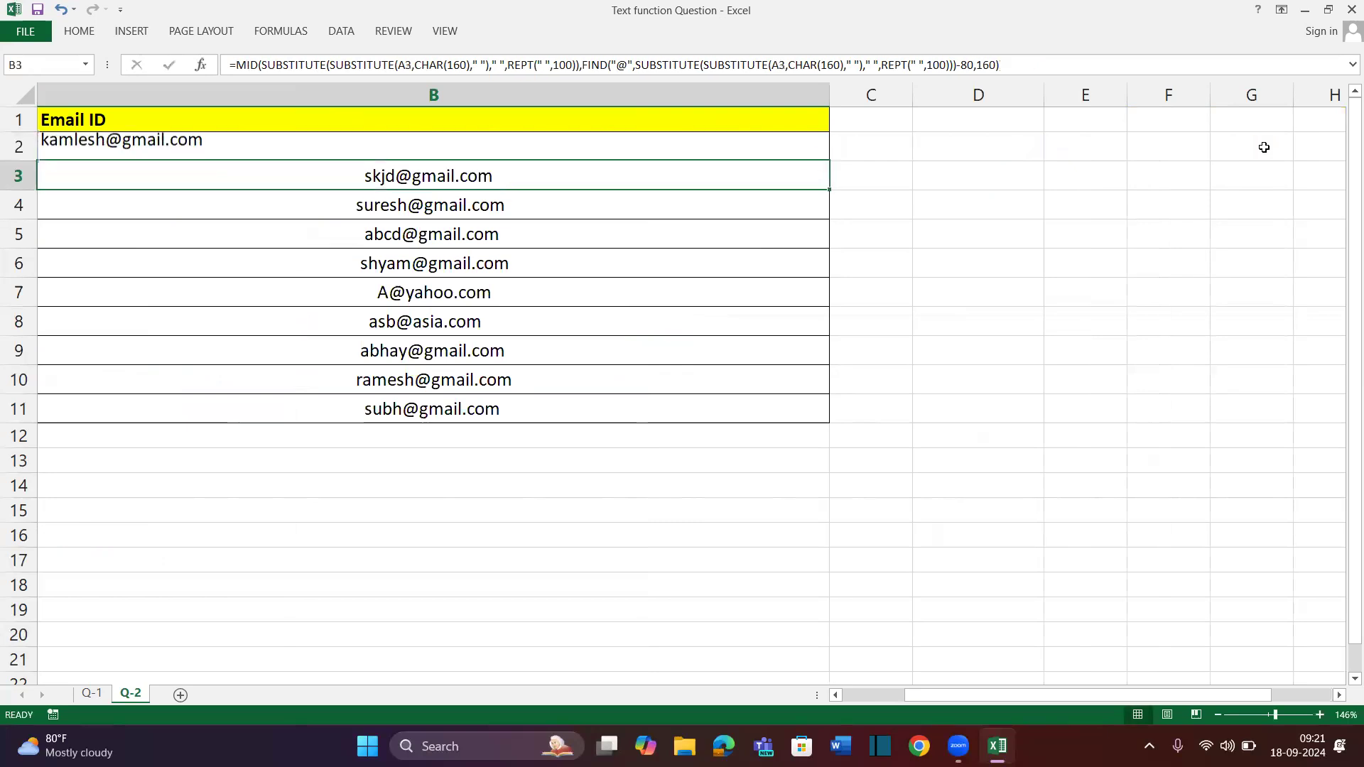
key("ctrl+shift+Down")
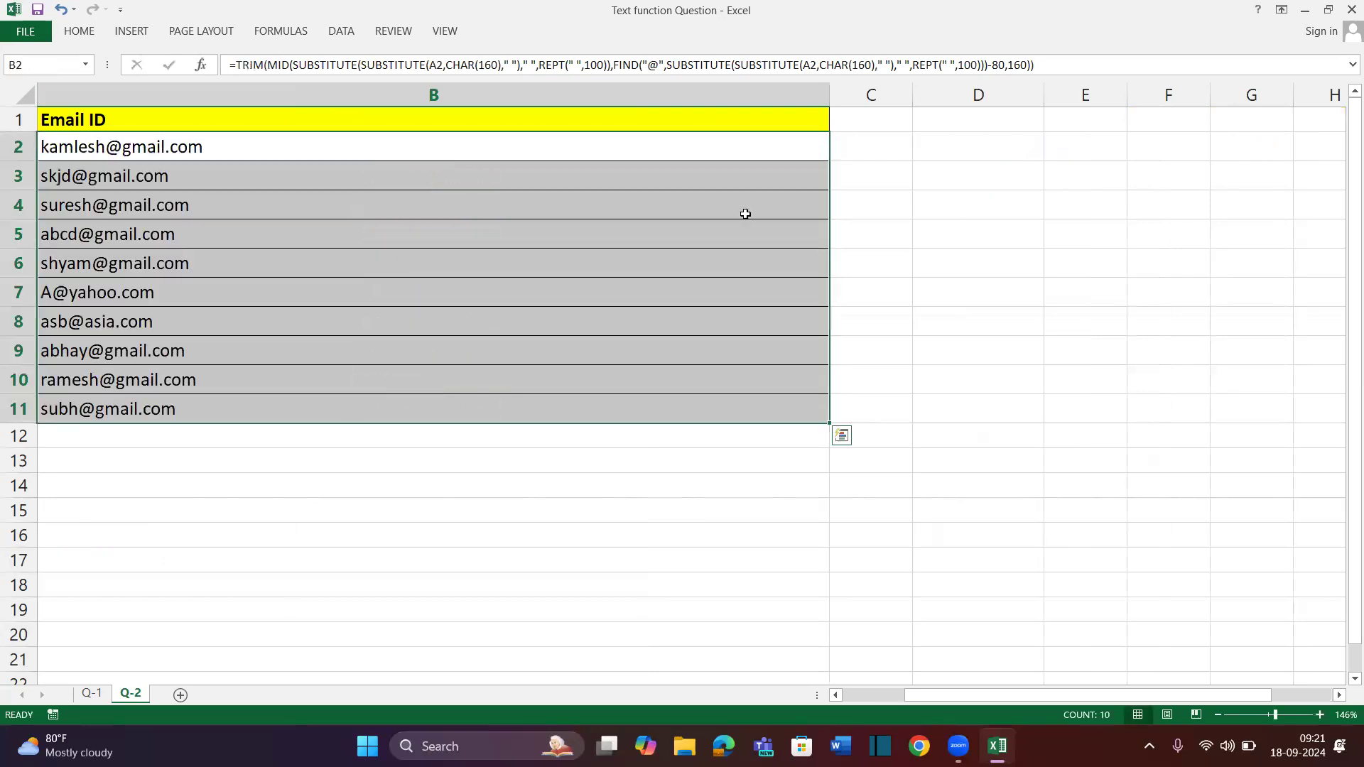
Narrow the Email ID column B and widen column A so sentences show fully
scroll(251, 265, "left", 1)
scroll(908, 311, "left", 2)
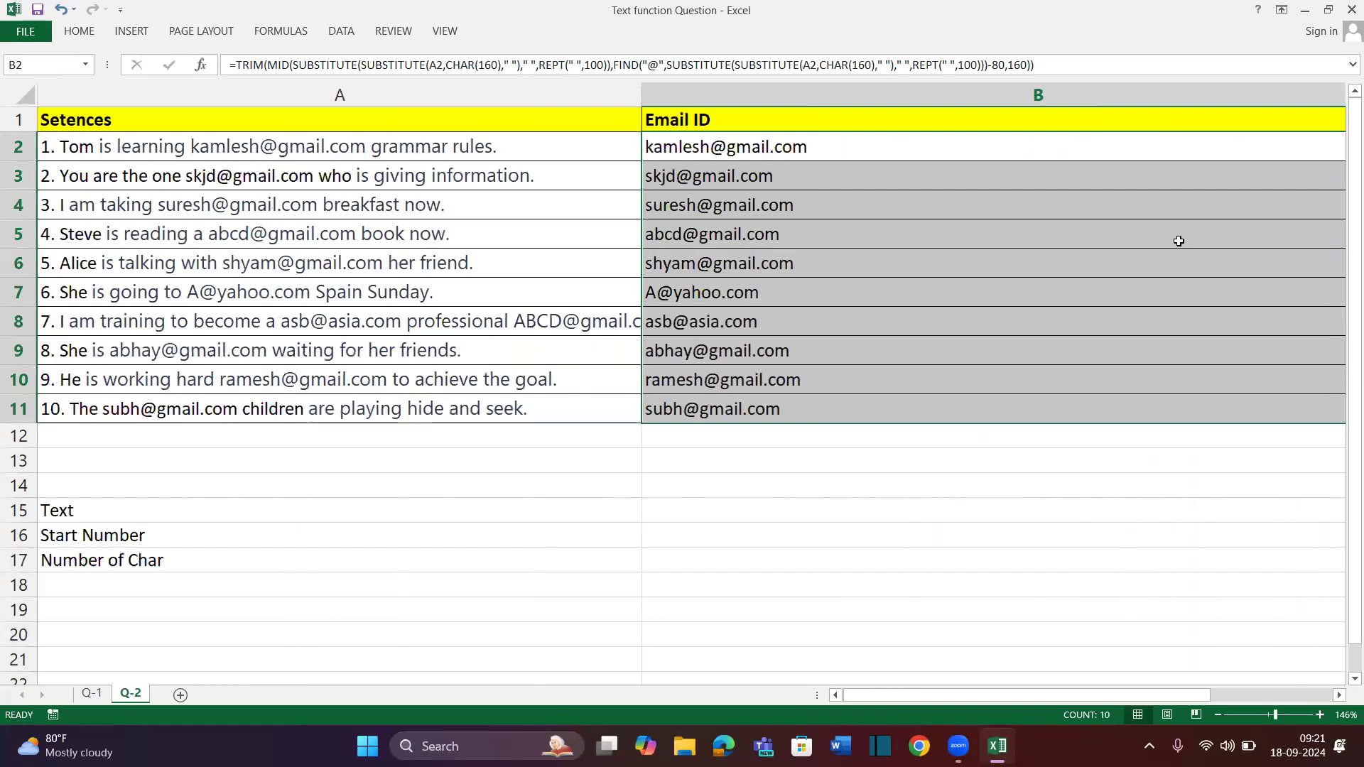
scroll(1179, 237, "right", 3)
left_click_drag(830, 97, 295, 103)
scroll(310, 257, "left", 1)
scroll(310, 257, "left", 2)
left_click_drag(446, 142, 462, 394)
left_click_drag(641, 91, 838, 93)
left_click_drag(494, 147, 467, 418)
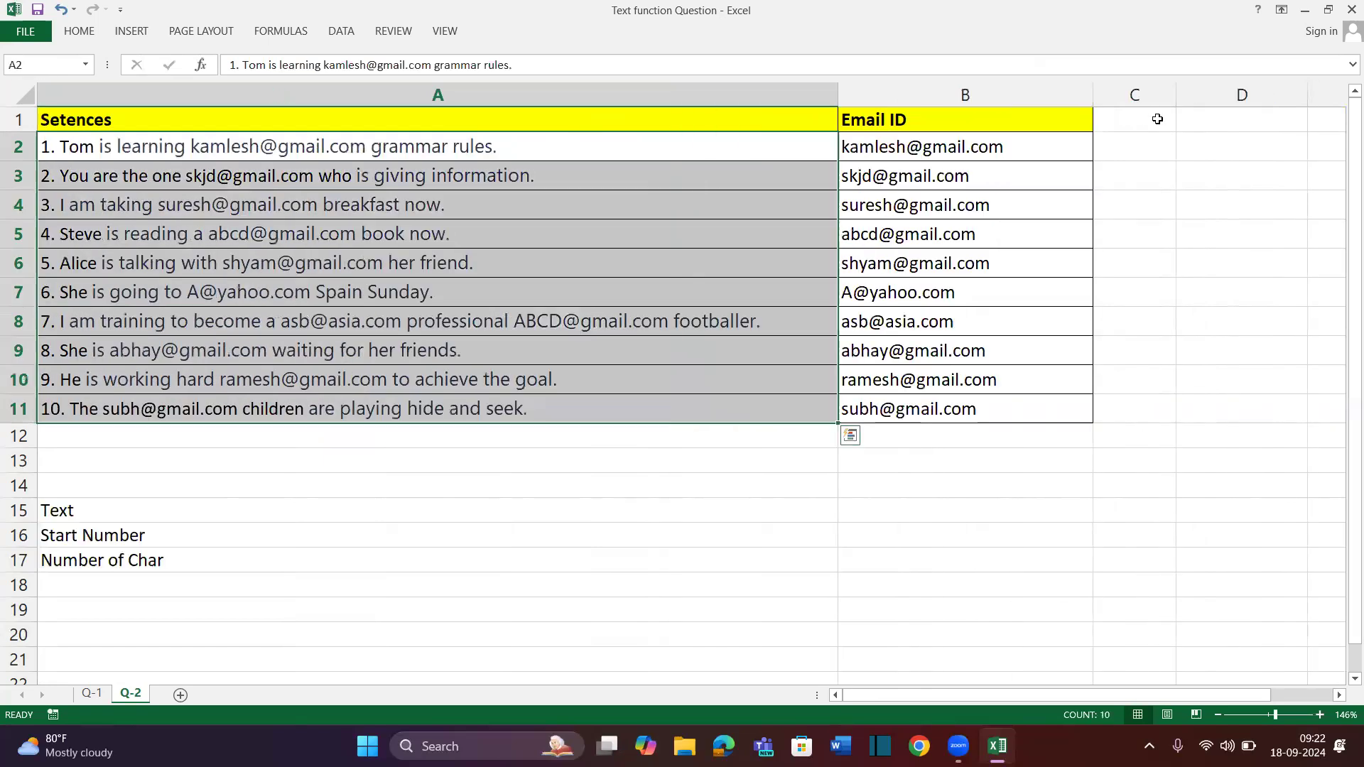
Enter =SUBSTITUTE(A2,CHAR(160)," ") in C2 to replace non-breaking spaces
left_click(1167, 128)
key("Down")
type("=su")
key("Tab")
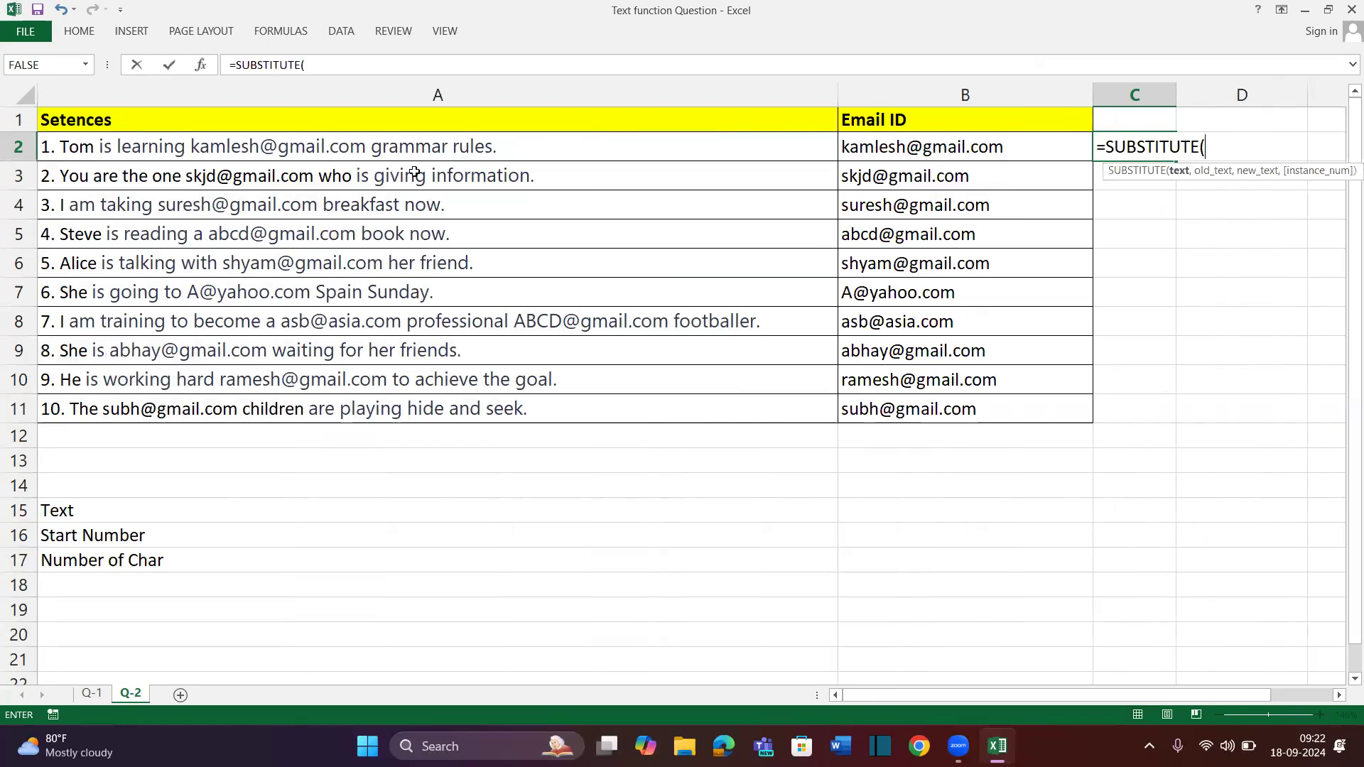
left_click(418, 147)
type(",\" \"")
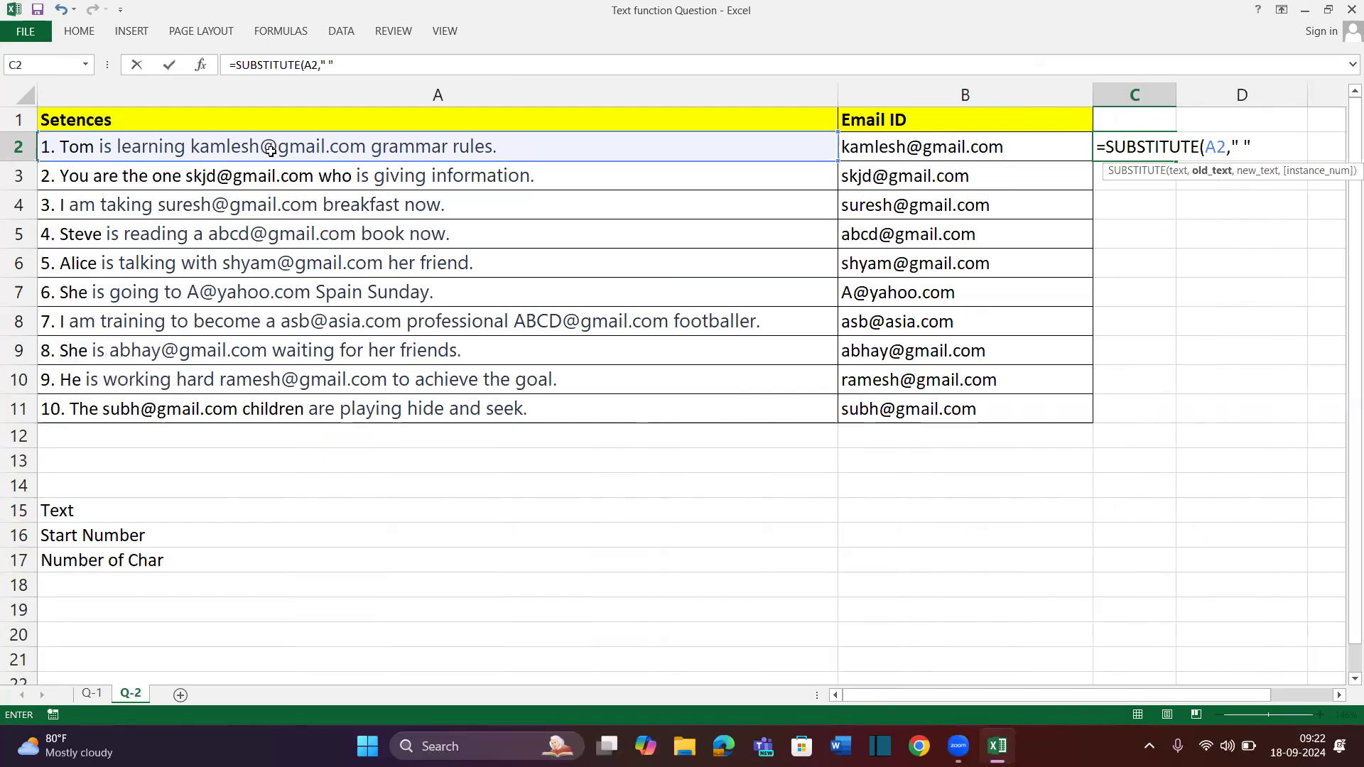
type(",")
key("BackSpace")
key("BackSpace")
key("BackSpace")
key("BackSpace")
type("ch")
key("Tab")
type("16-")
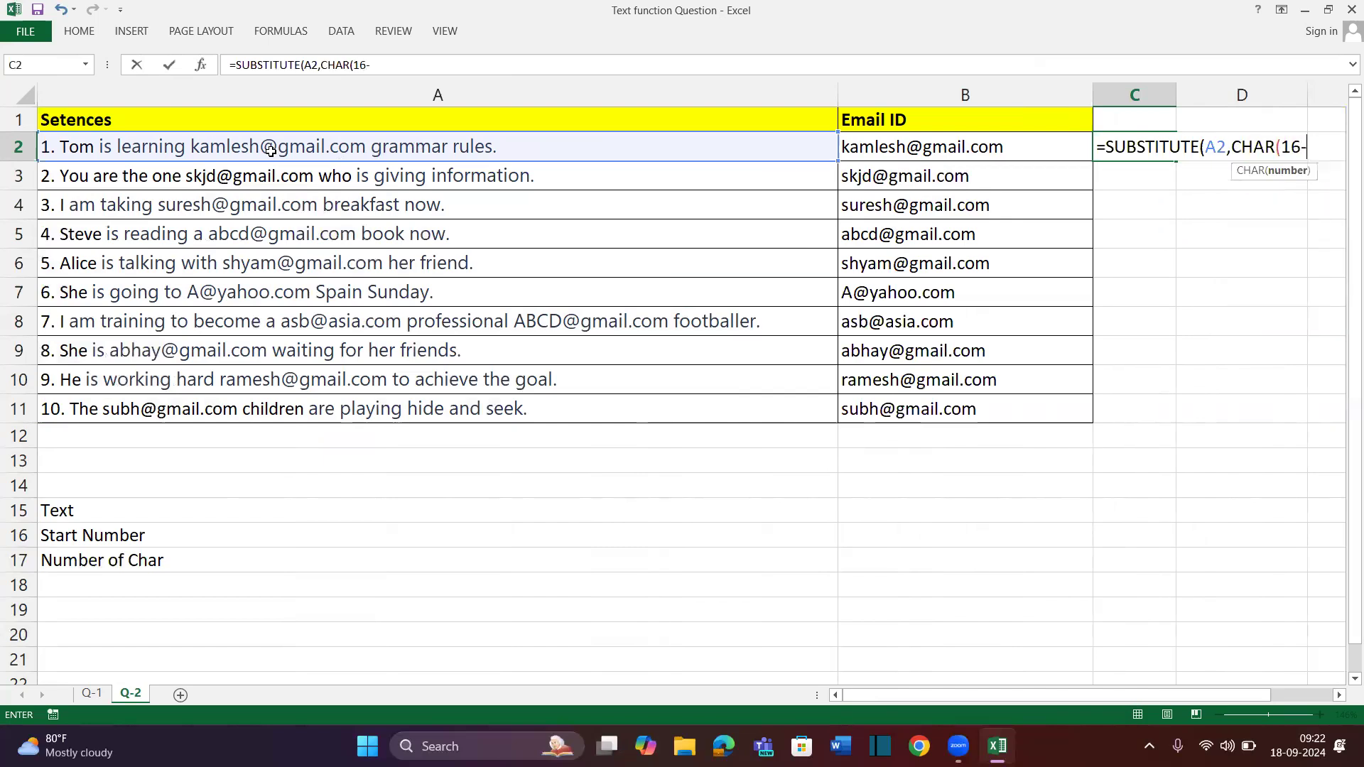
key("BackSpace")
type("0),\"\")")
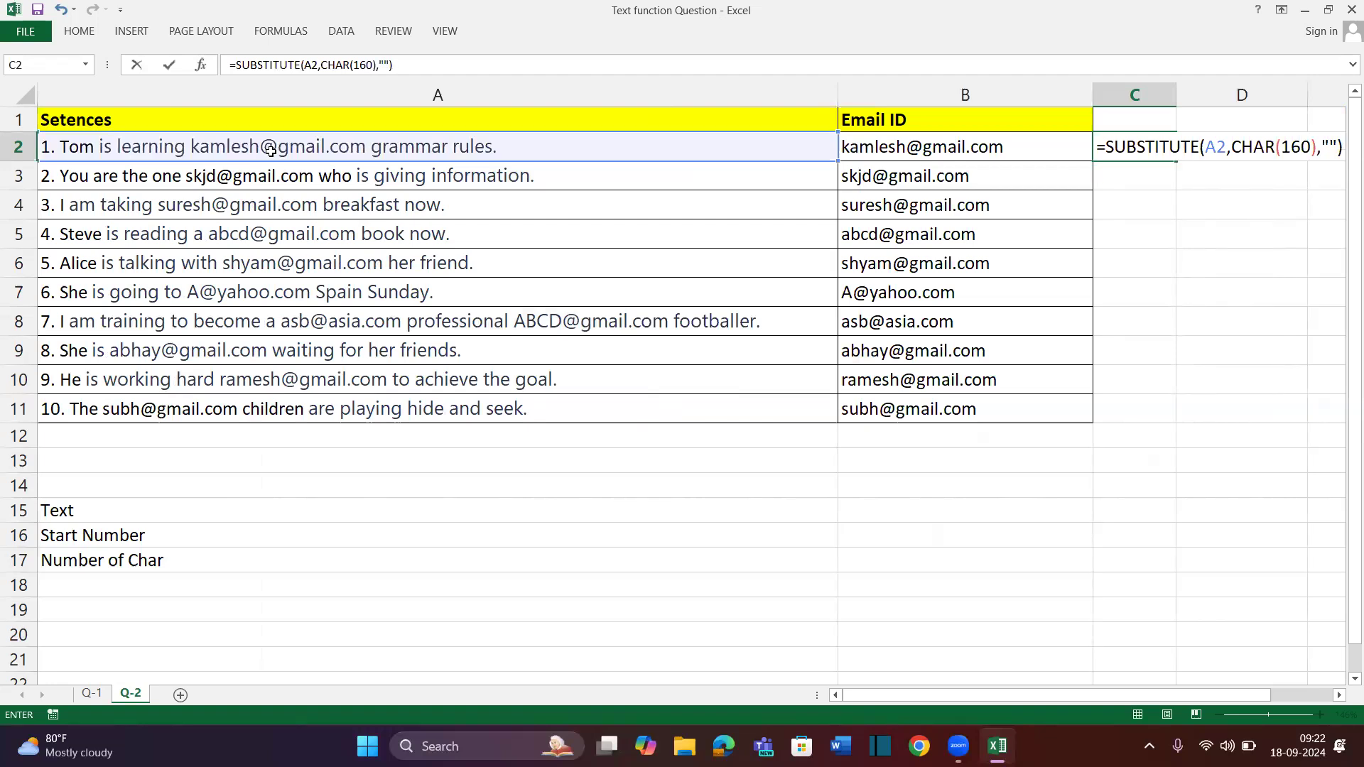
key("Return")
key("Up")
key("F2")
key("Left")
key("Left")
key("Return")
Wrap it in an outer SUBSTITUTE that replaces each space with REPT(" ",50)
key("Up")
key("F2")
key("Up")
type("su")
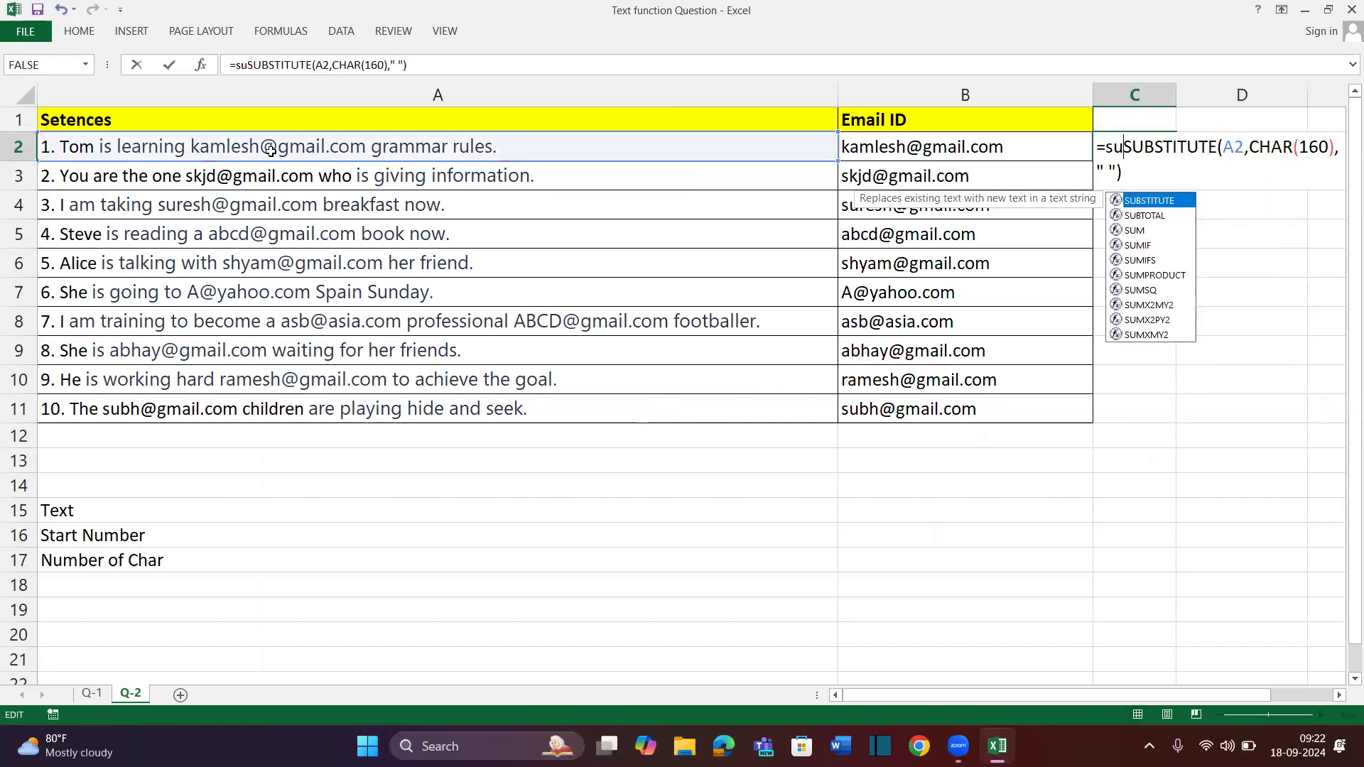
key("Tab")
key("End")
type(",\" ")
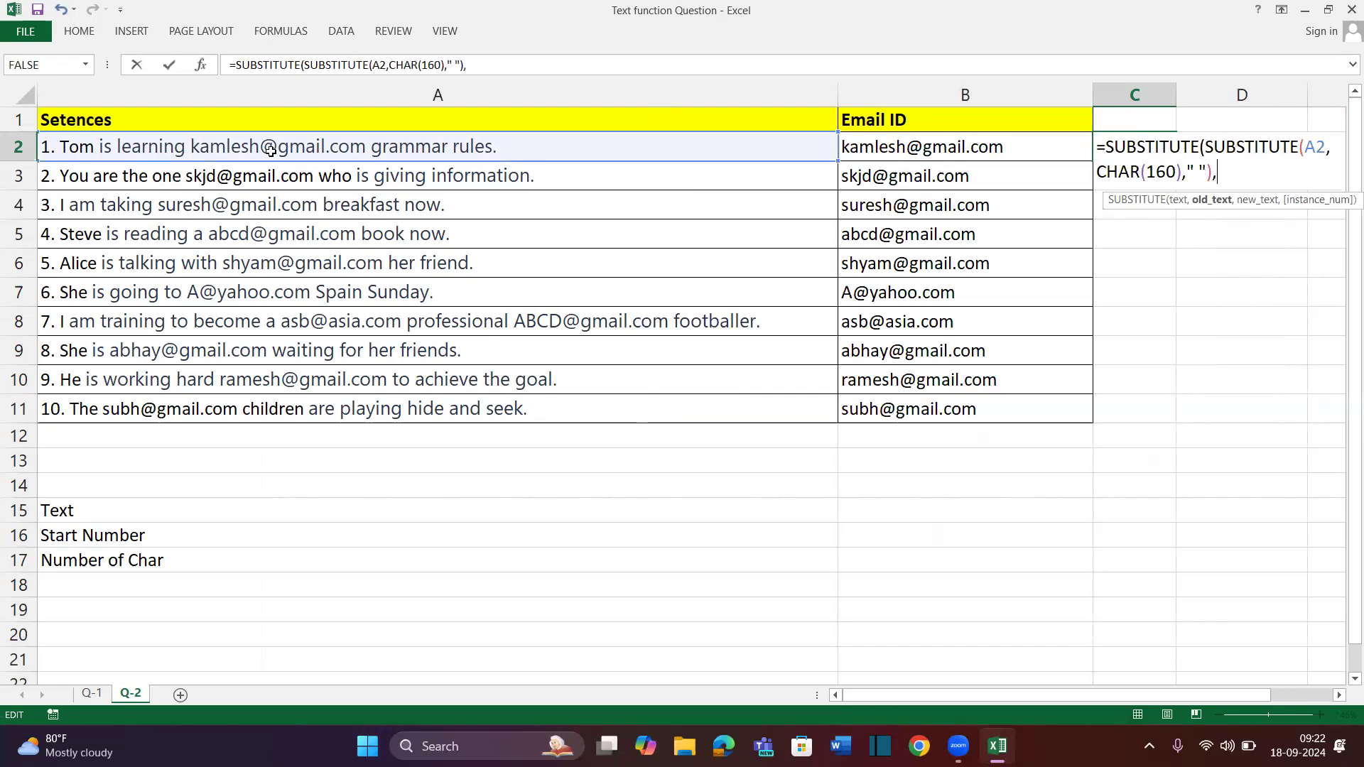
type("\"")
key("BackSpace")
key("BackSpace")
type("\" \"")
type(",re[")
key("BackSpace")
type("p")
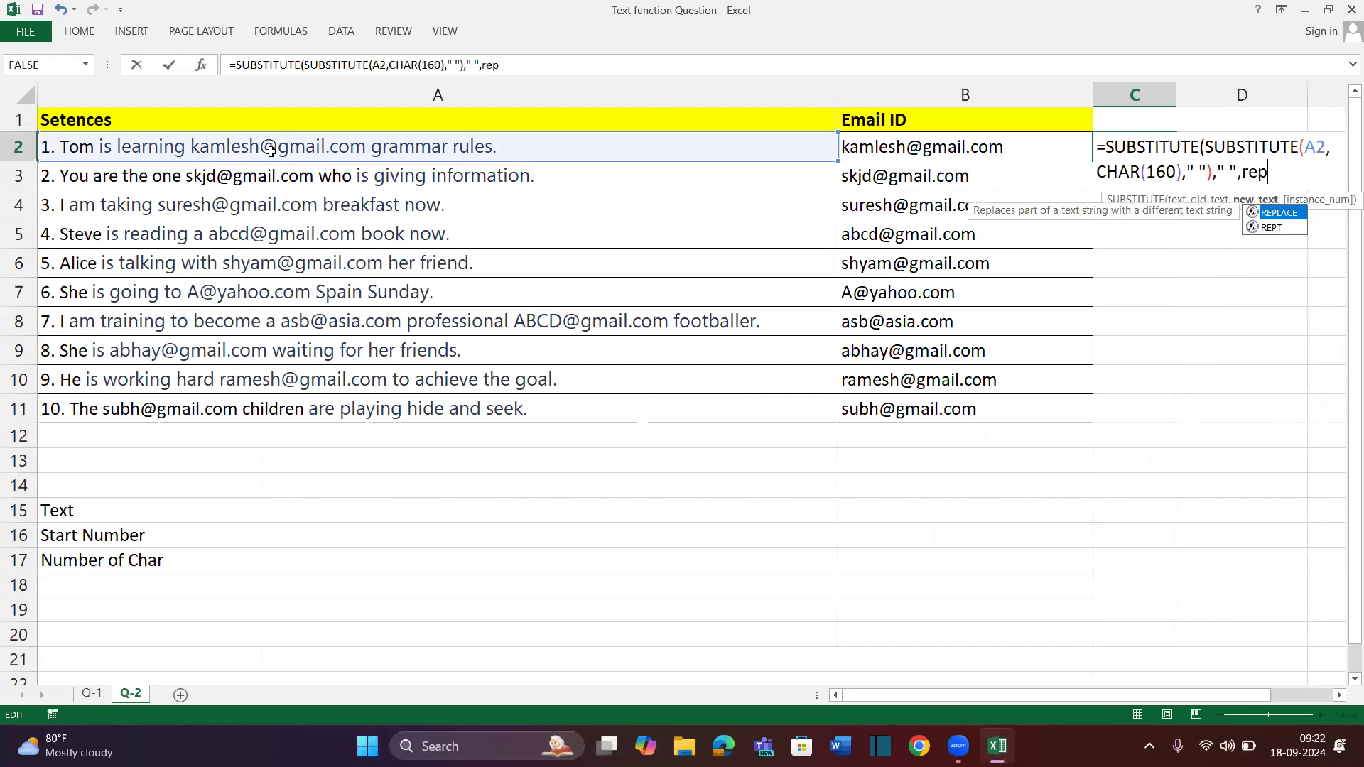
key("Tab")
type("\" ")
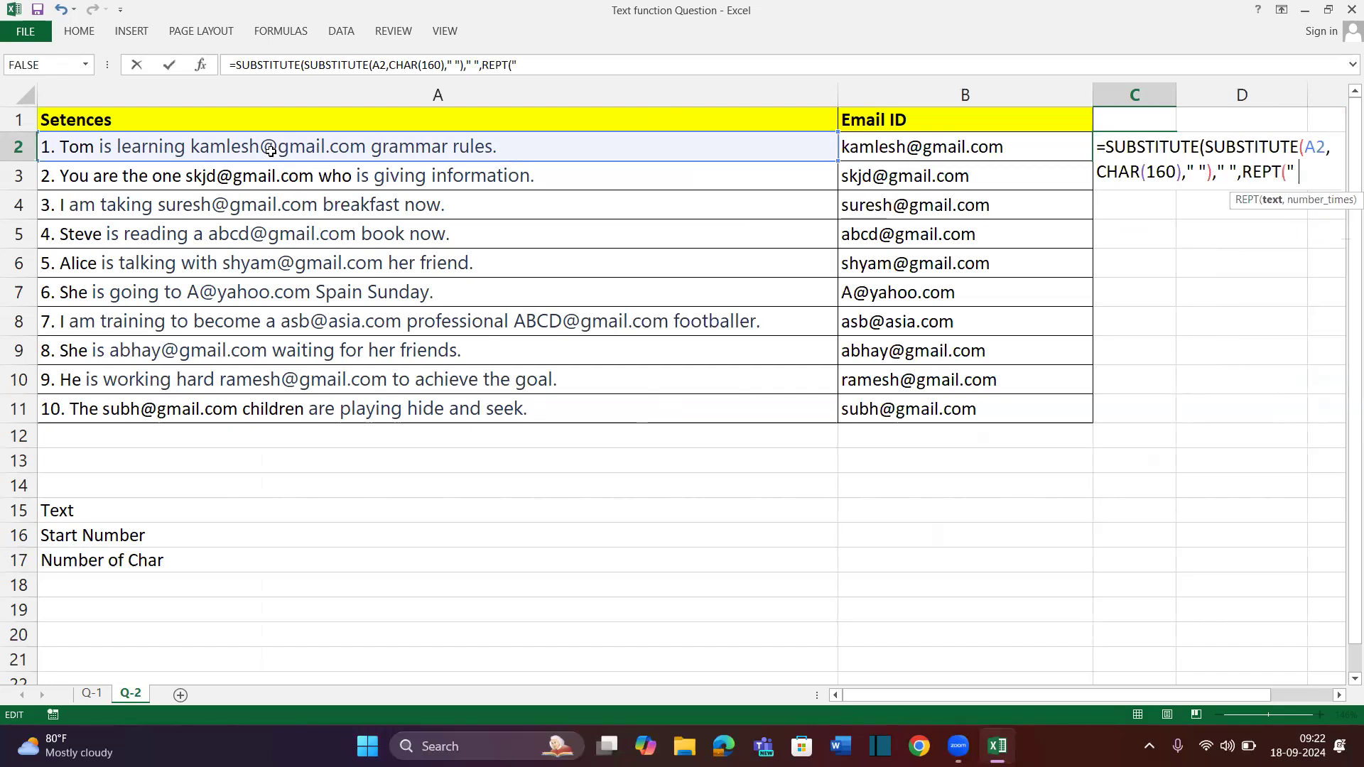
type("\",50))")
key("Return")
Fill C2's spacing formula down through C11
key("Right")
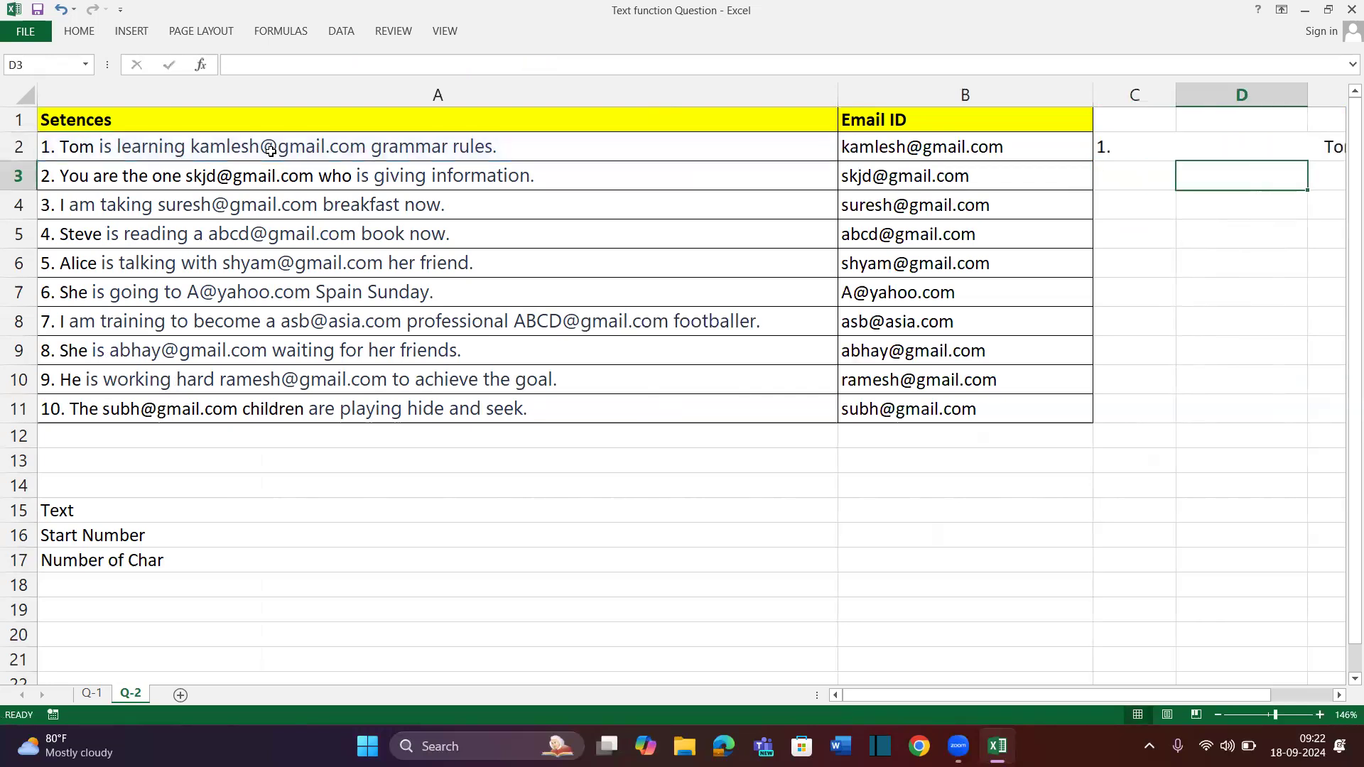
key("Up")
key("Left")
key("shift+Down")
key("shift+Down")
key("shift+Down")
key("shift+Down")
key("shift+Down")
key("shift+Down")
key("shift+Down")
key("shift+Down")
key("shift+Down")
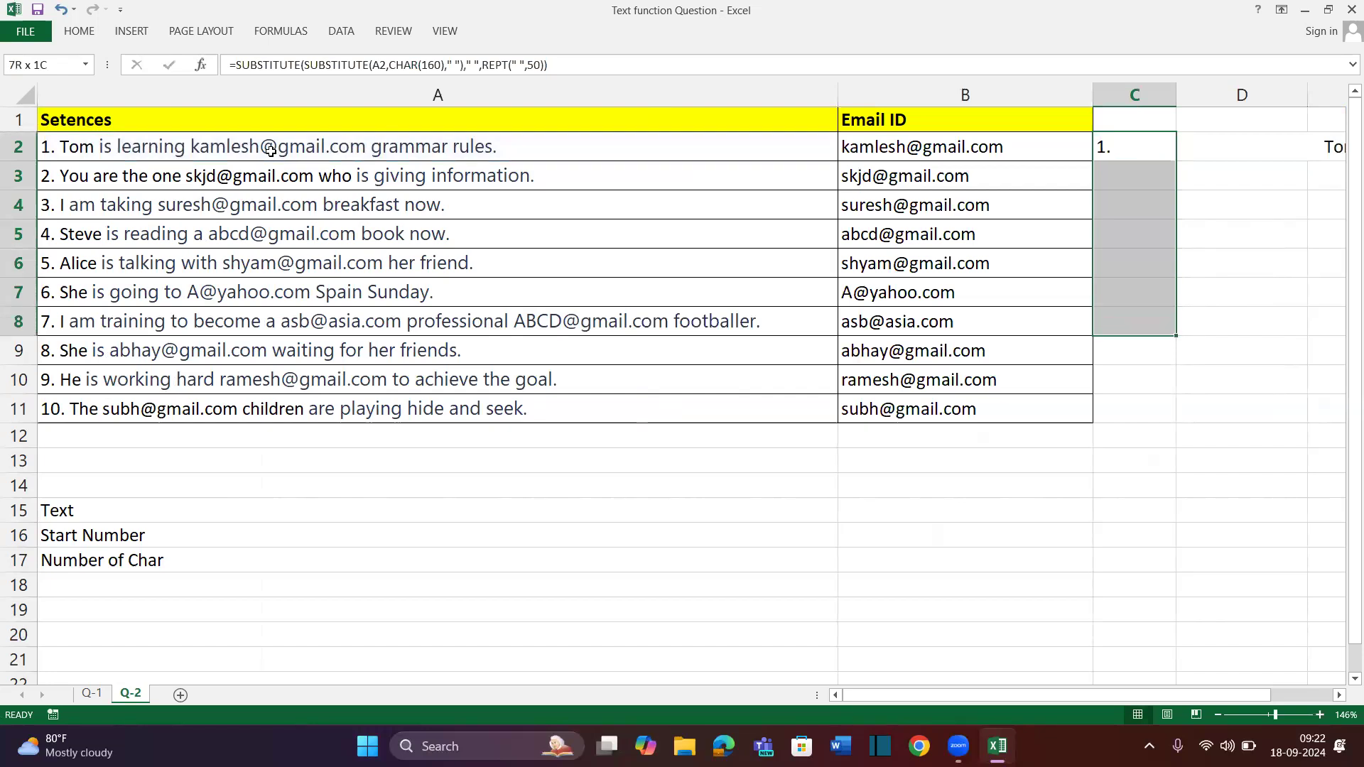
key("ctrl+d")
key("alt+h")
AutoFit column C to its widened contents
key("o")
key("i")
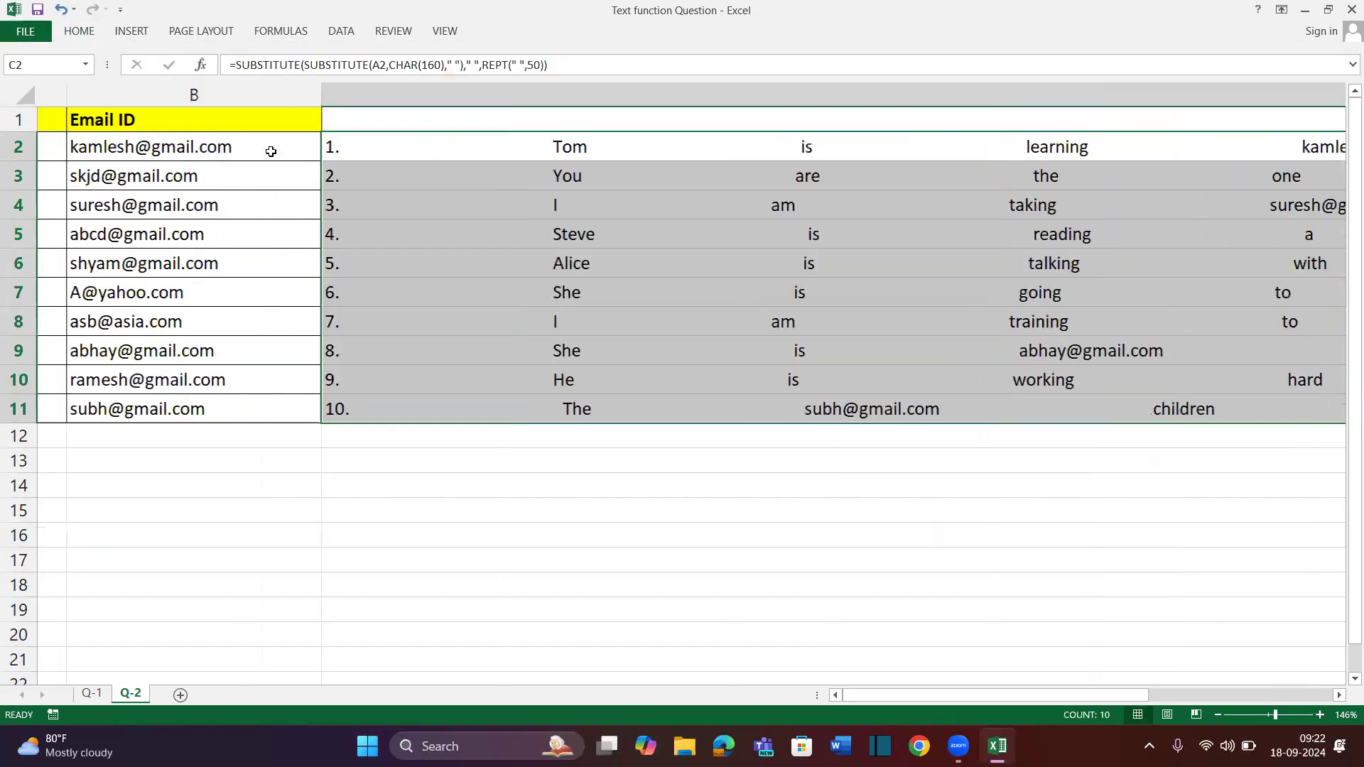
scroll(271, 151, "right", 5)
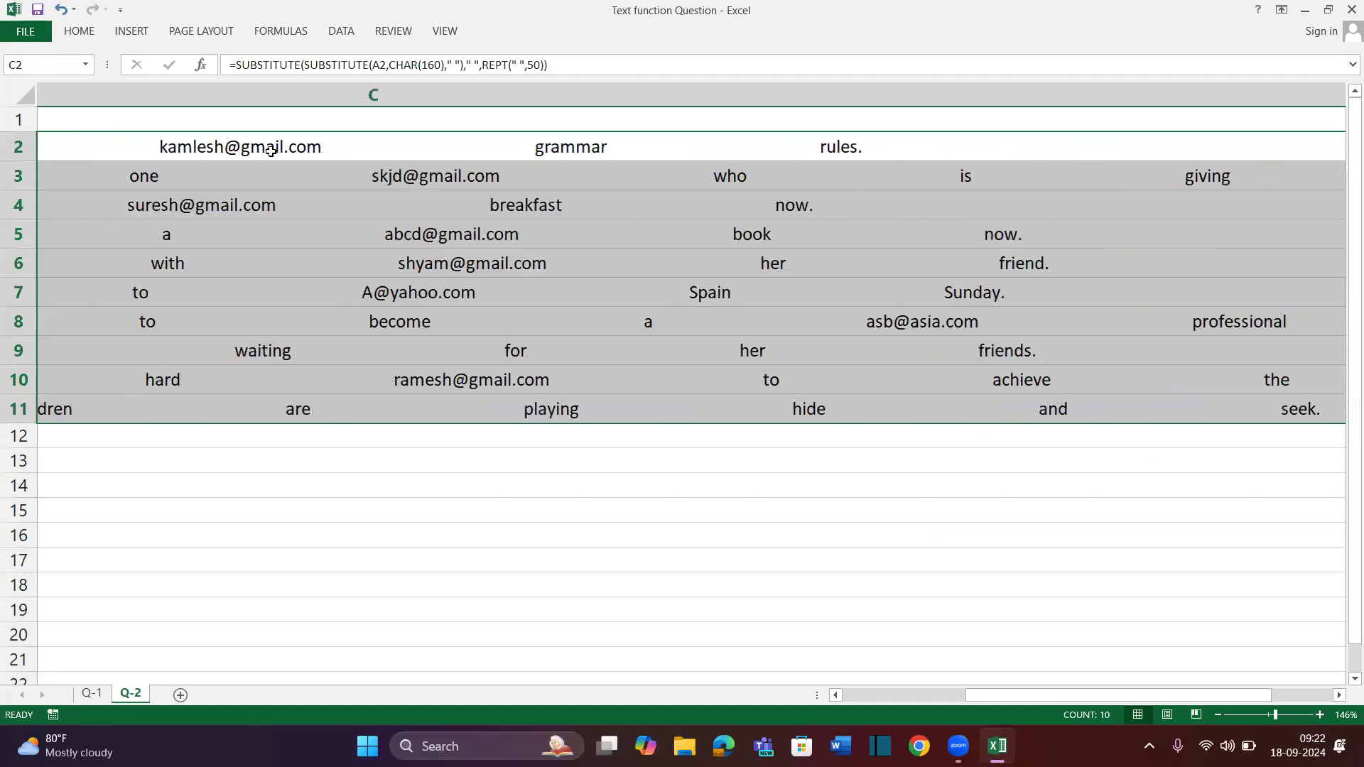
scroll(271, 152, "left", 5)
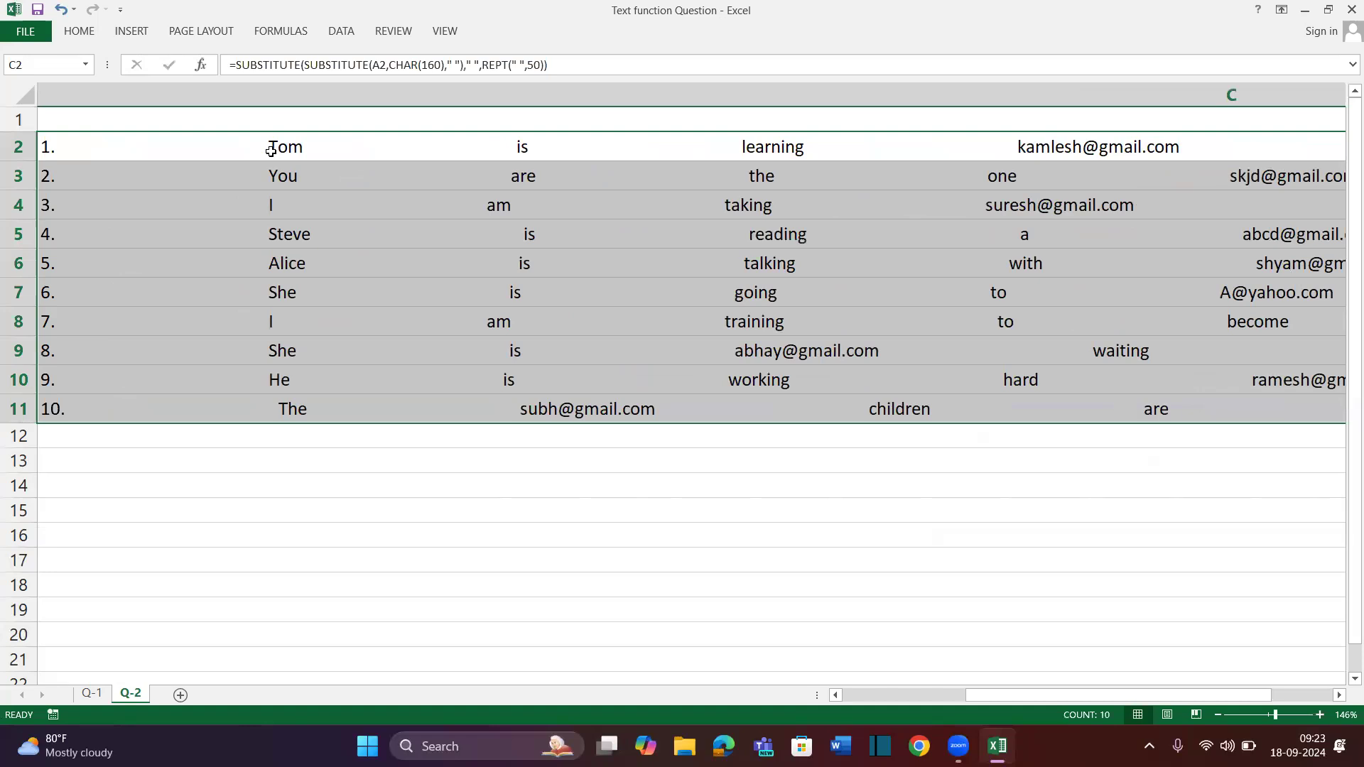
scroll(271, 151, "left", 10)
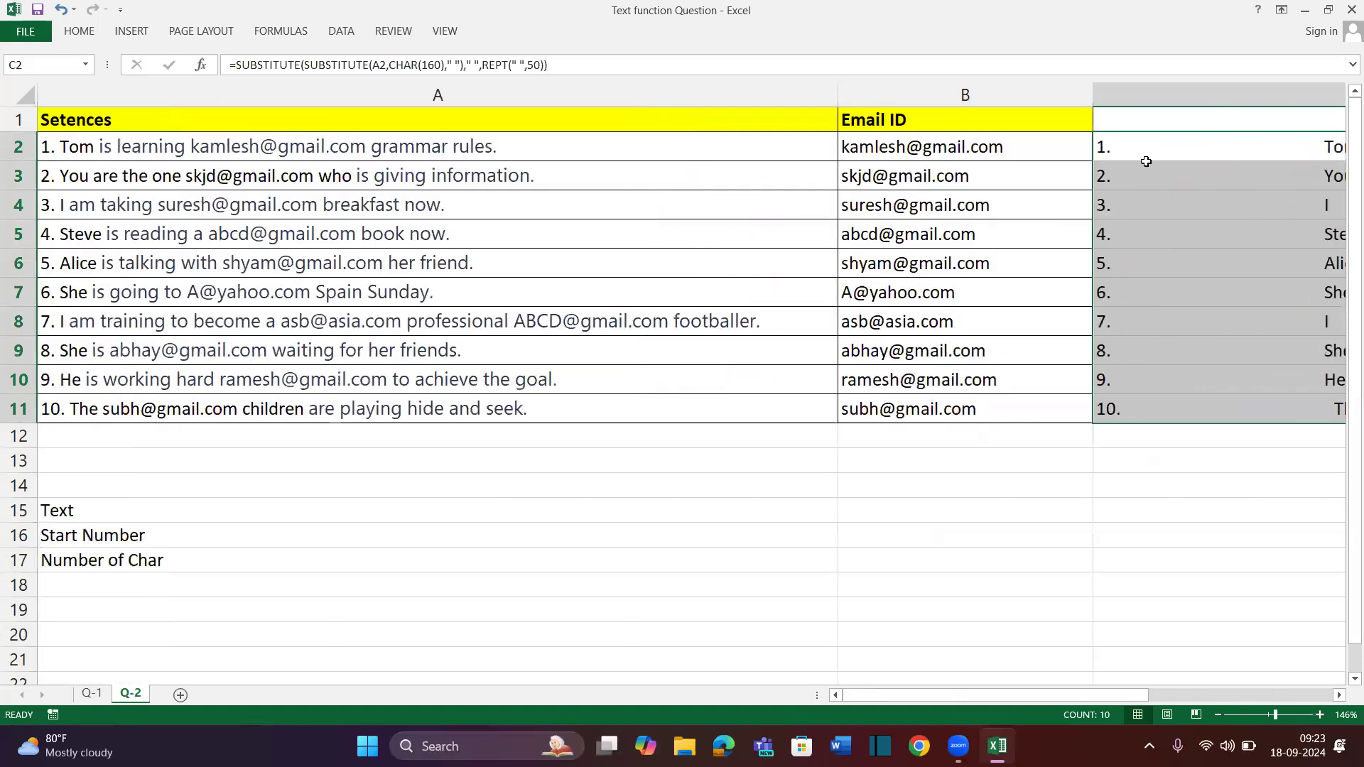
Wrap C2's formula in RIGHT(...,50) and fill it down to C11
double_click(1150, 148)
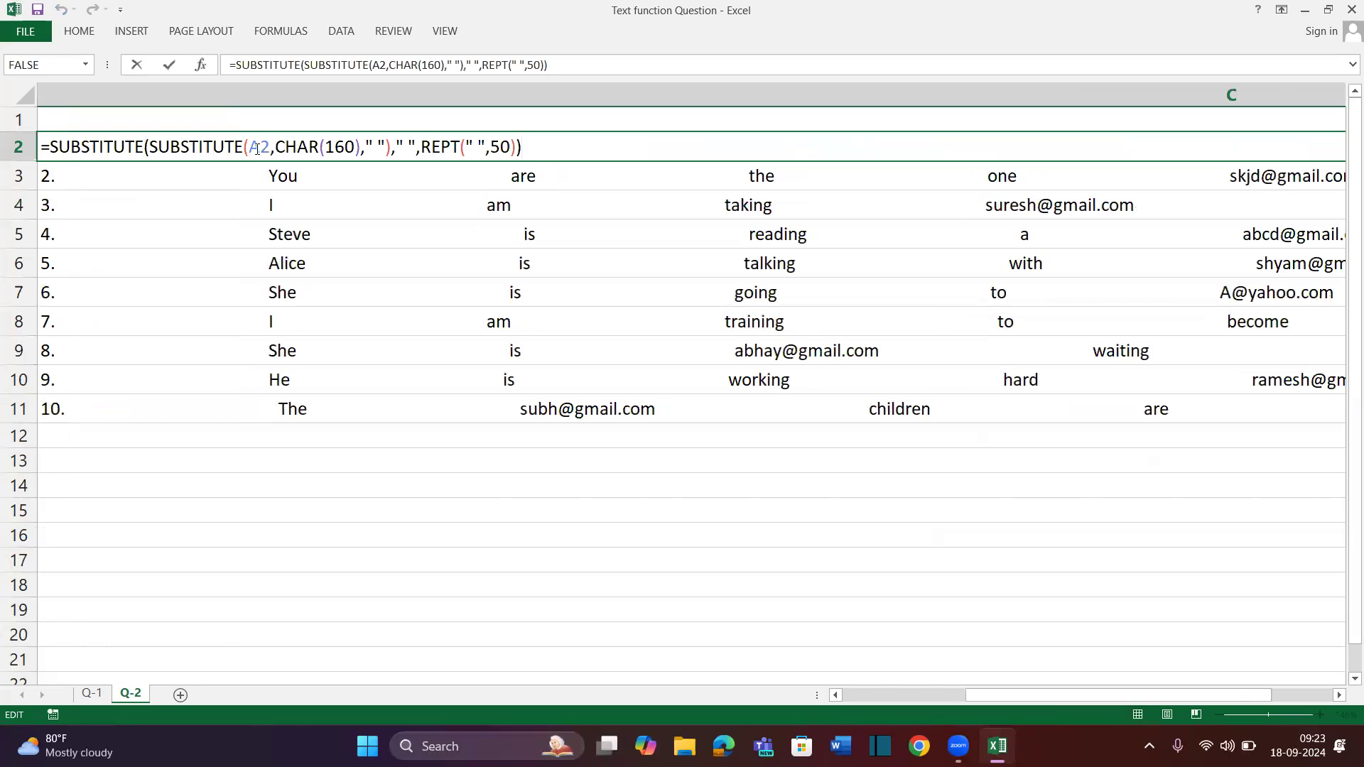
left_click(51, 147)
type("RIGHT(")
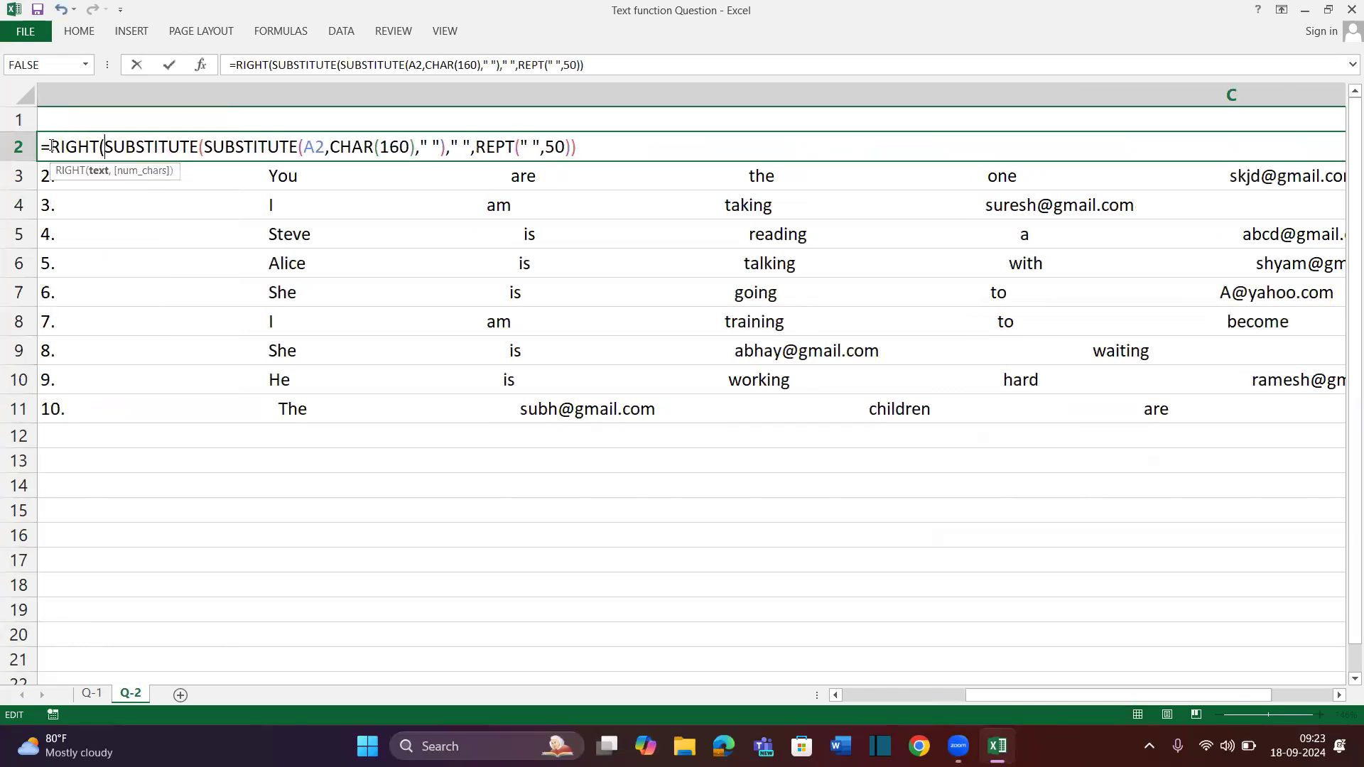
left_click(688, 146)
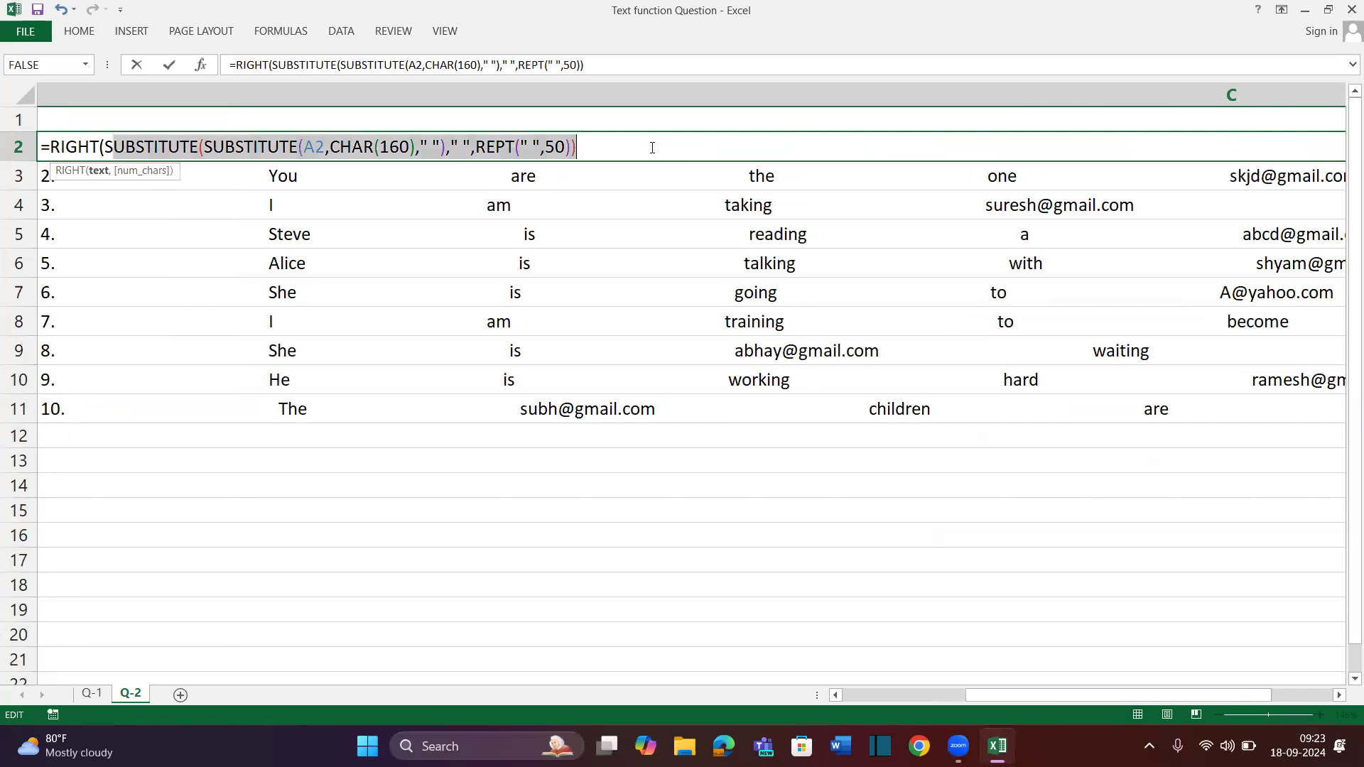
type(",50)")
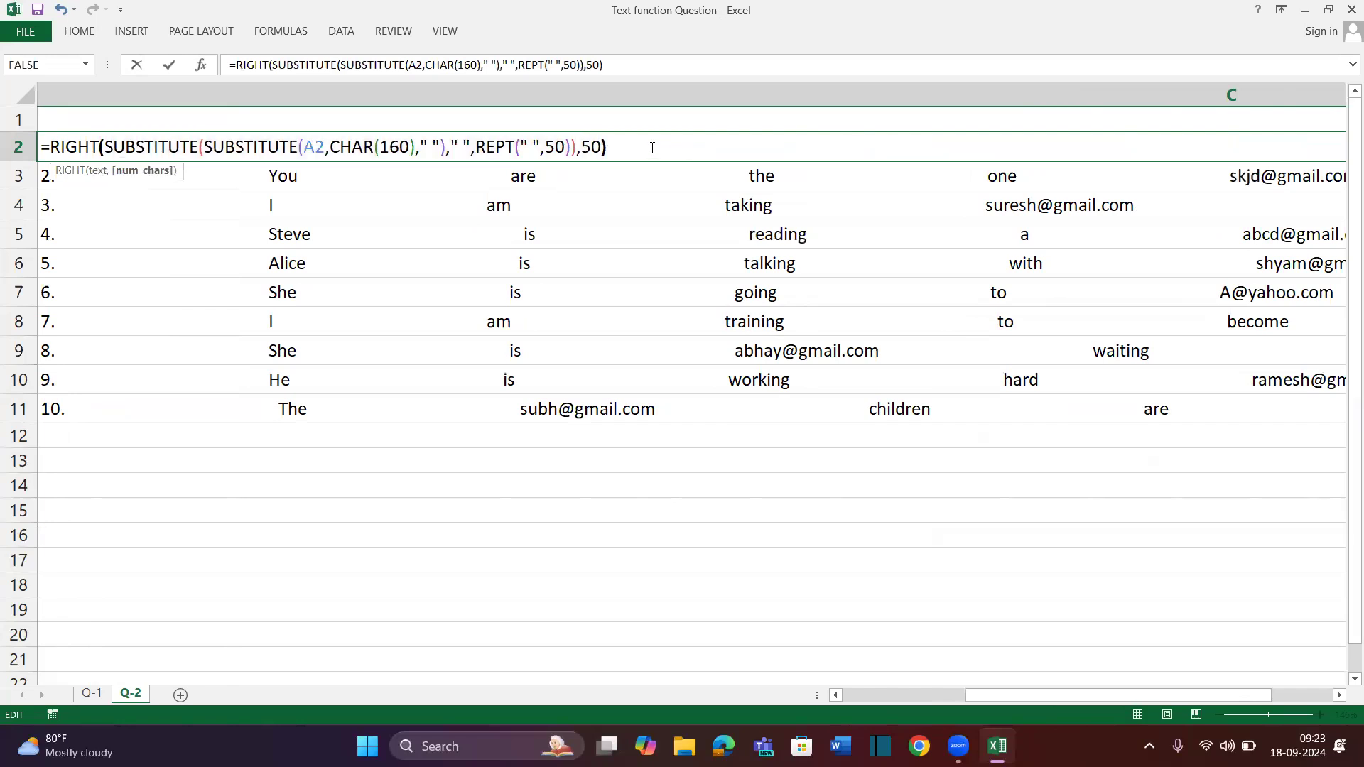
key("Return")
key("Up")
key("ctrl+shift+Down")
key("ctrl+d")
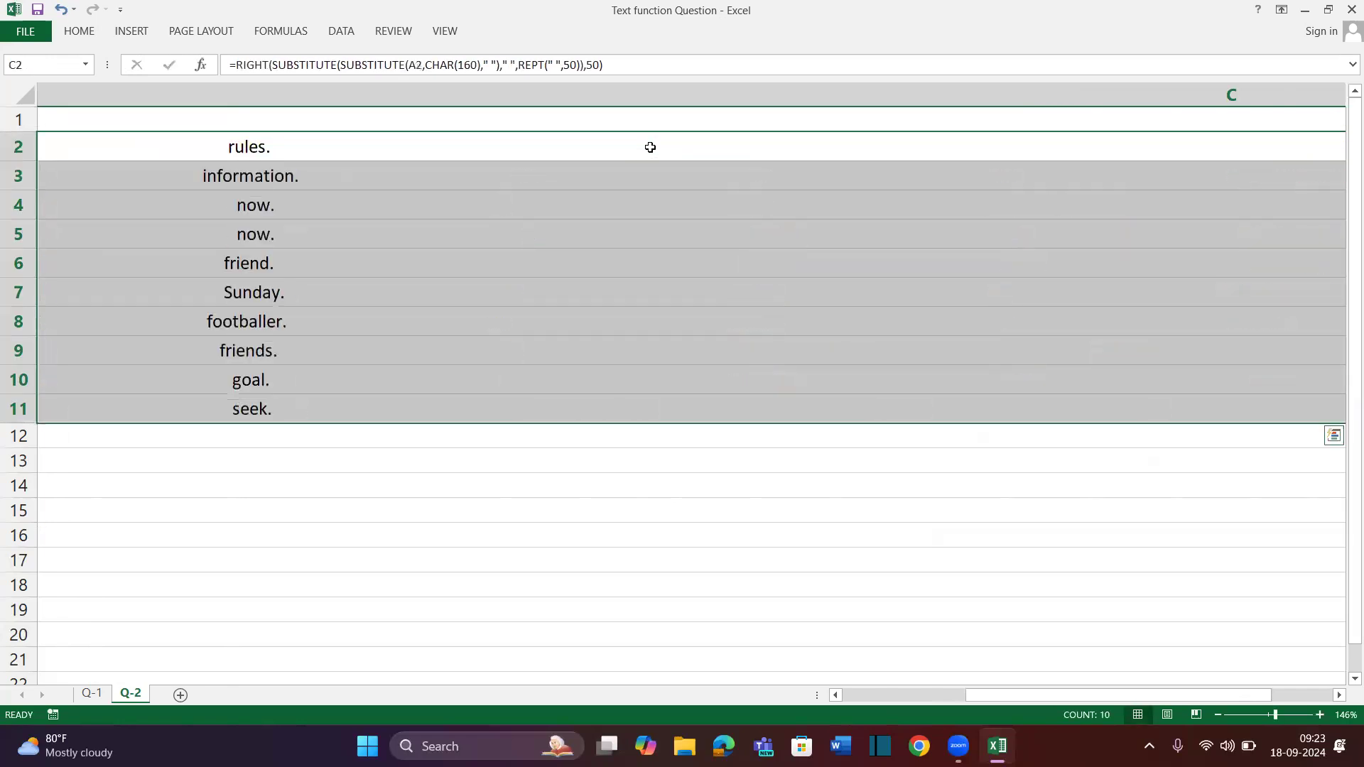
key("alt+h")
key("Escape")
key("Escape")
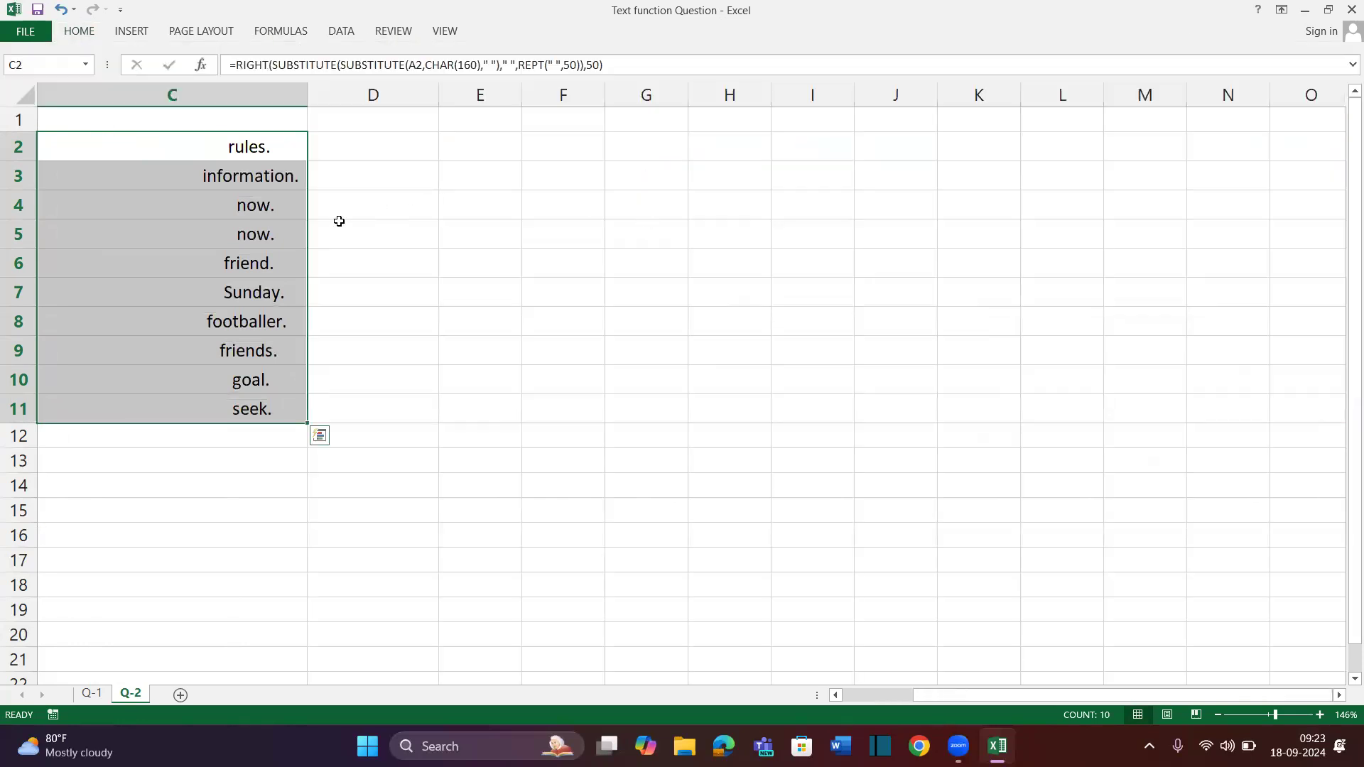
scroll(339, 221, "left", 2)
Narrow column C to about 260 pixels and wrap C2's formula in TRIM
left_click_drag(562, 96, 395, 114)
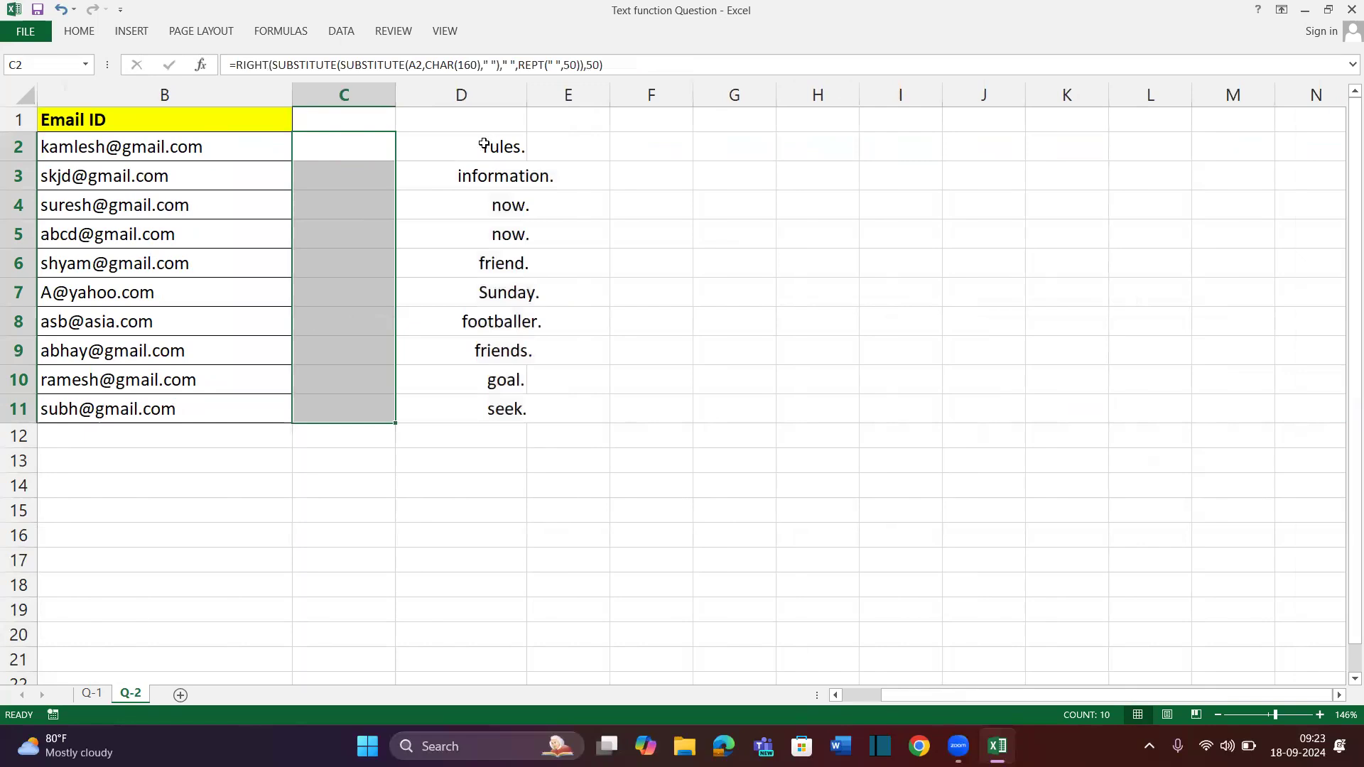
left_click(236, 66)
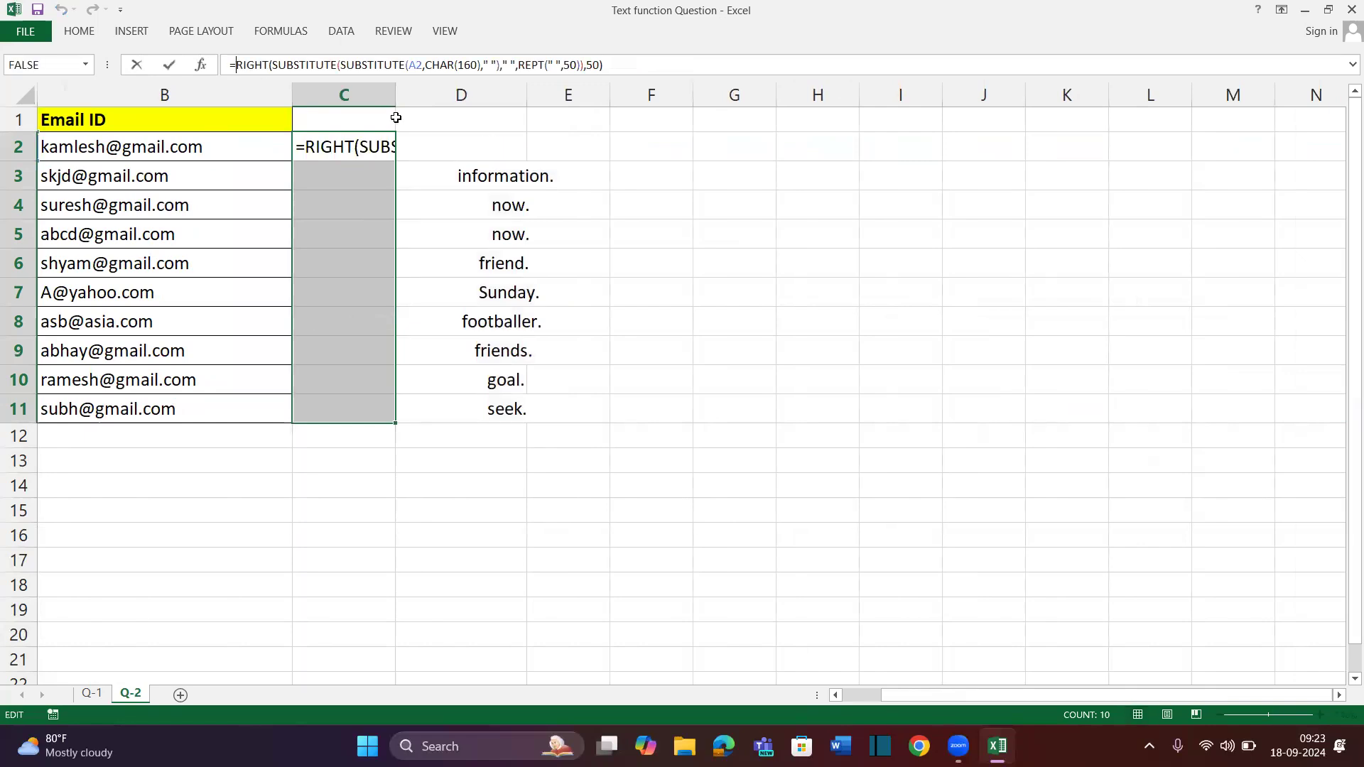
type("TRIM(")
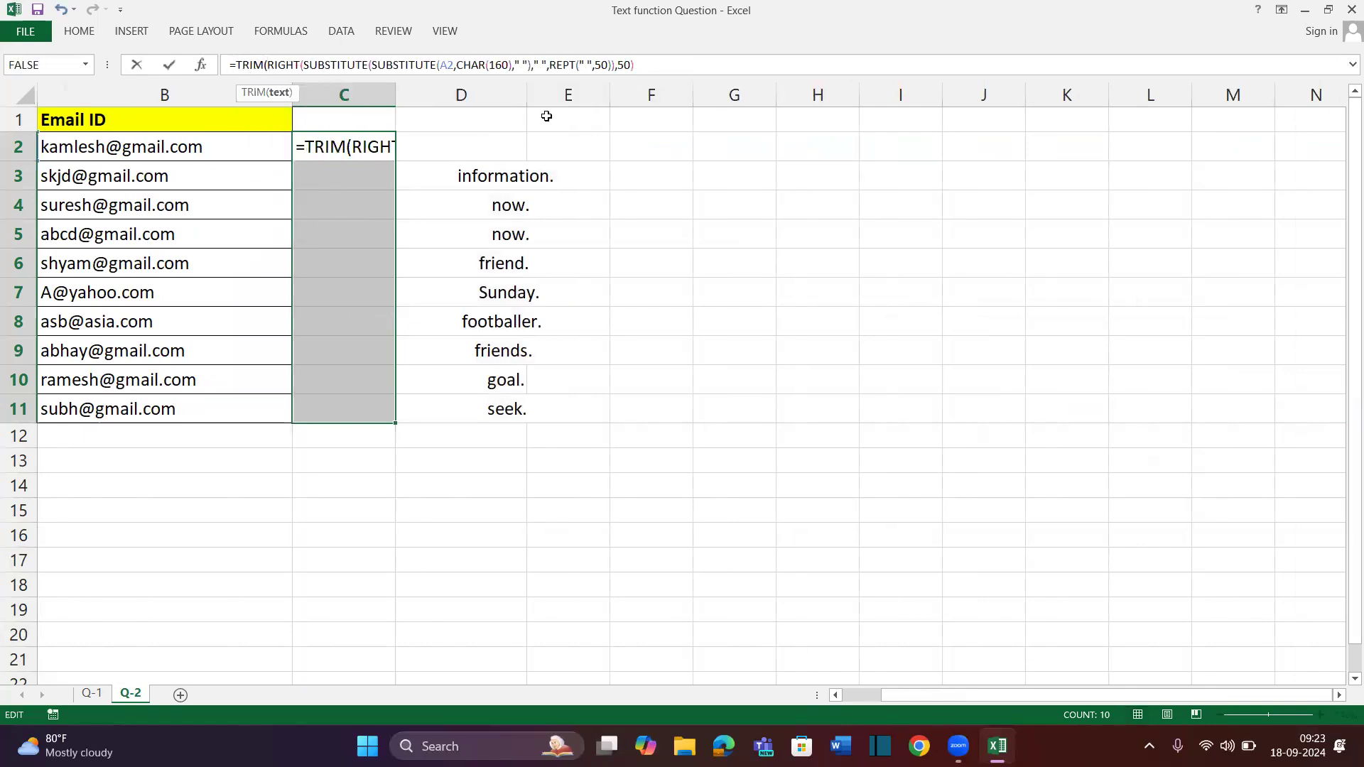
left_click(676, 63)
type(")\\")
key("Return")
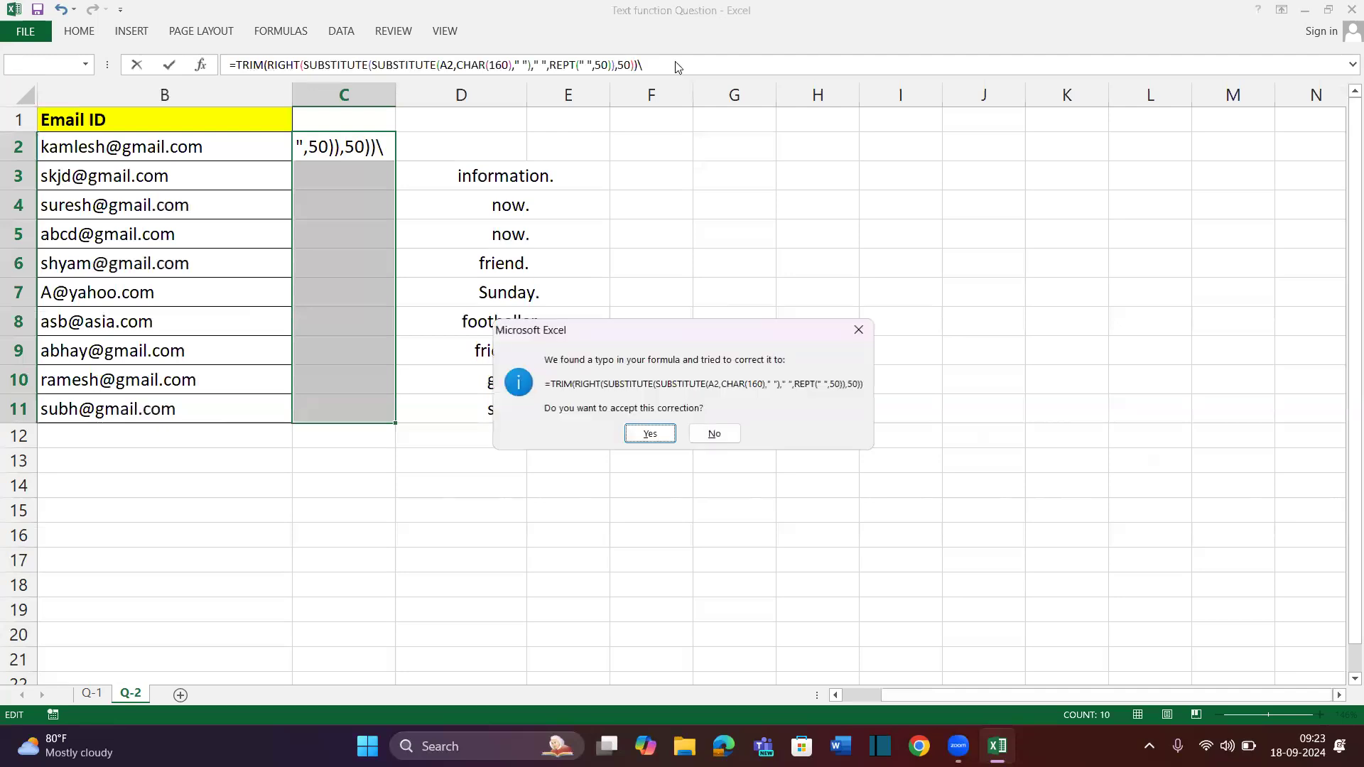
Fix the TRIM formula's stray backslash, accept Excel's correction, and fill down to C11
key("n")
key("Return")
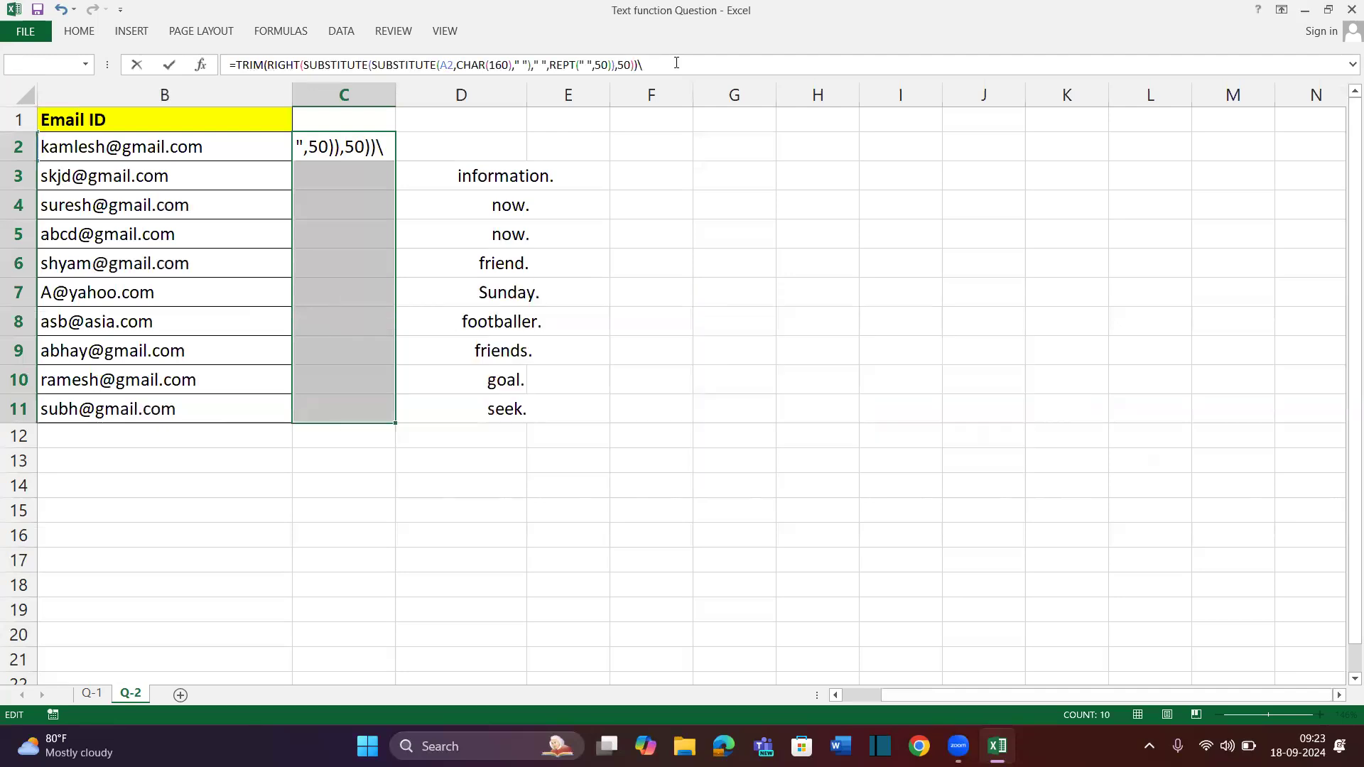
key("BackSpace")
type(")")
key("Return")
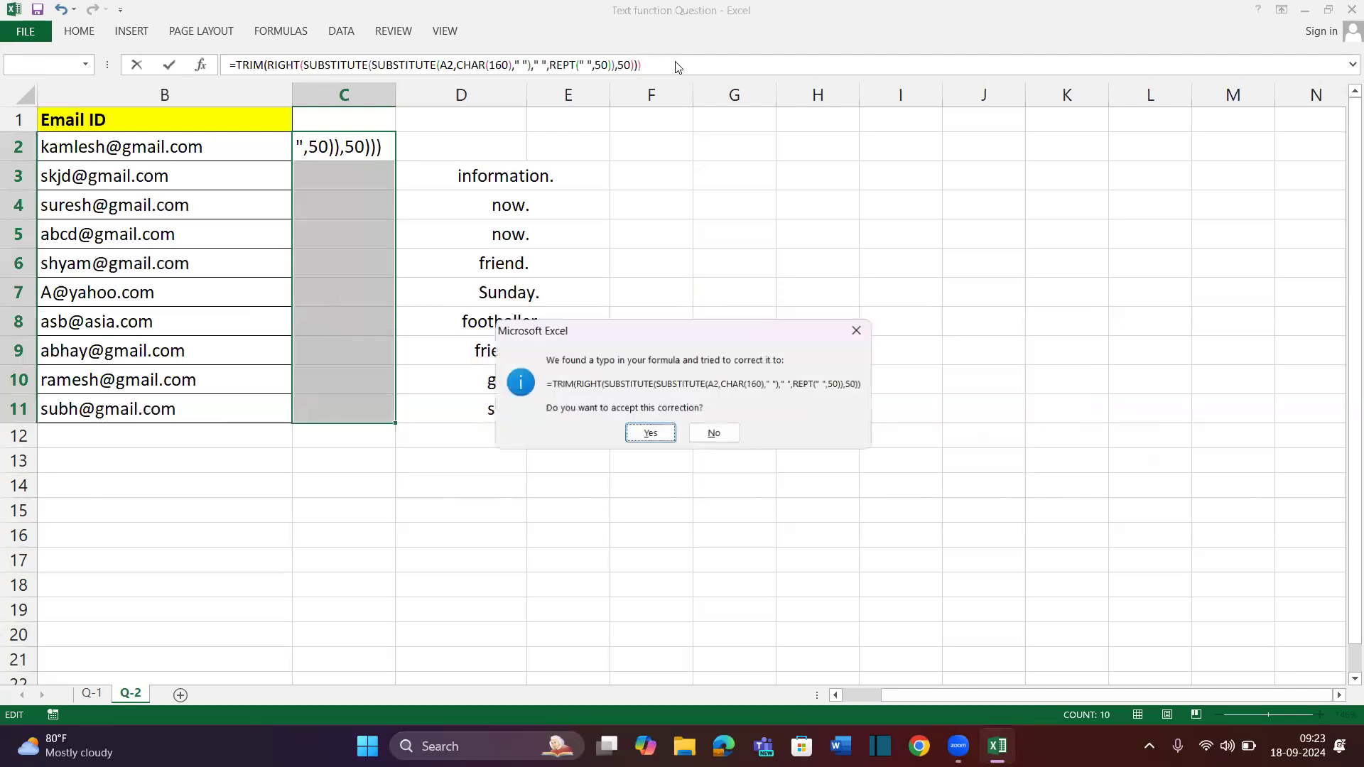
key("Return")
key("ctrl+d")
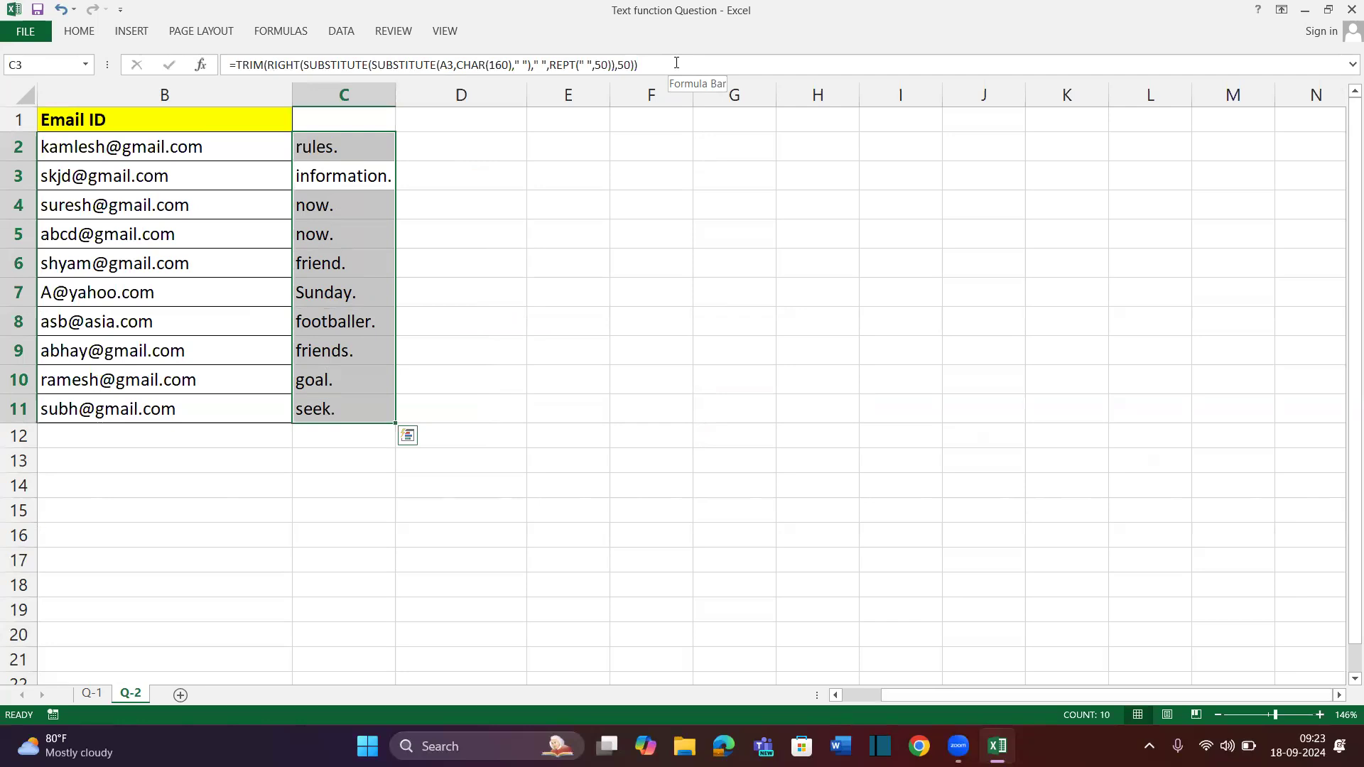
left_click(334, 538)
Add a new worksheet and name it 'Logical Function'
left_click(182, 693)
double_click(185, 693)
type("Logical Du")
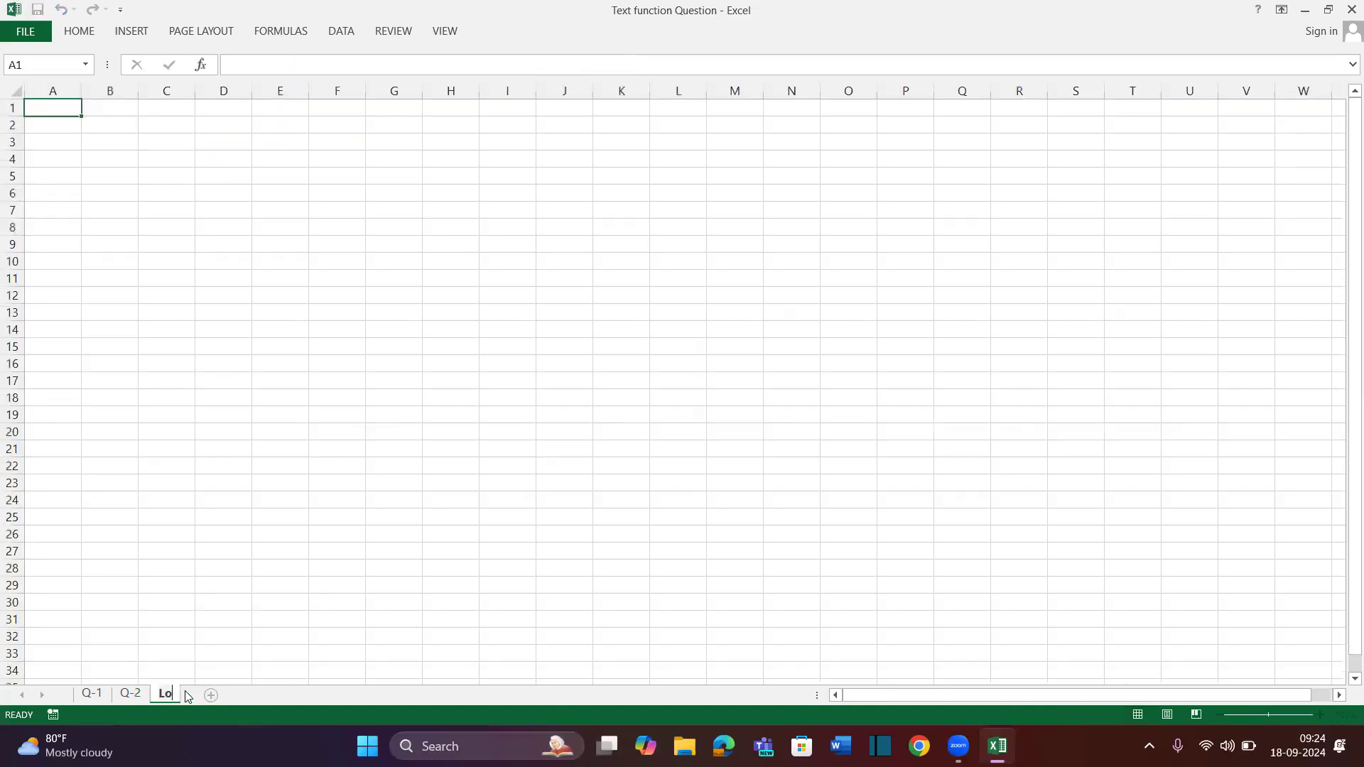
key("BackSpace")
key("BackSpace")
type("Function")
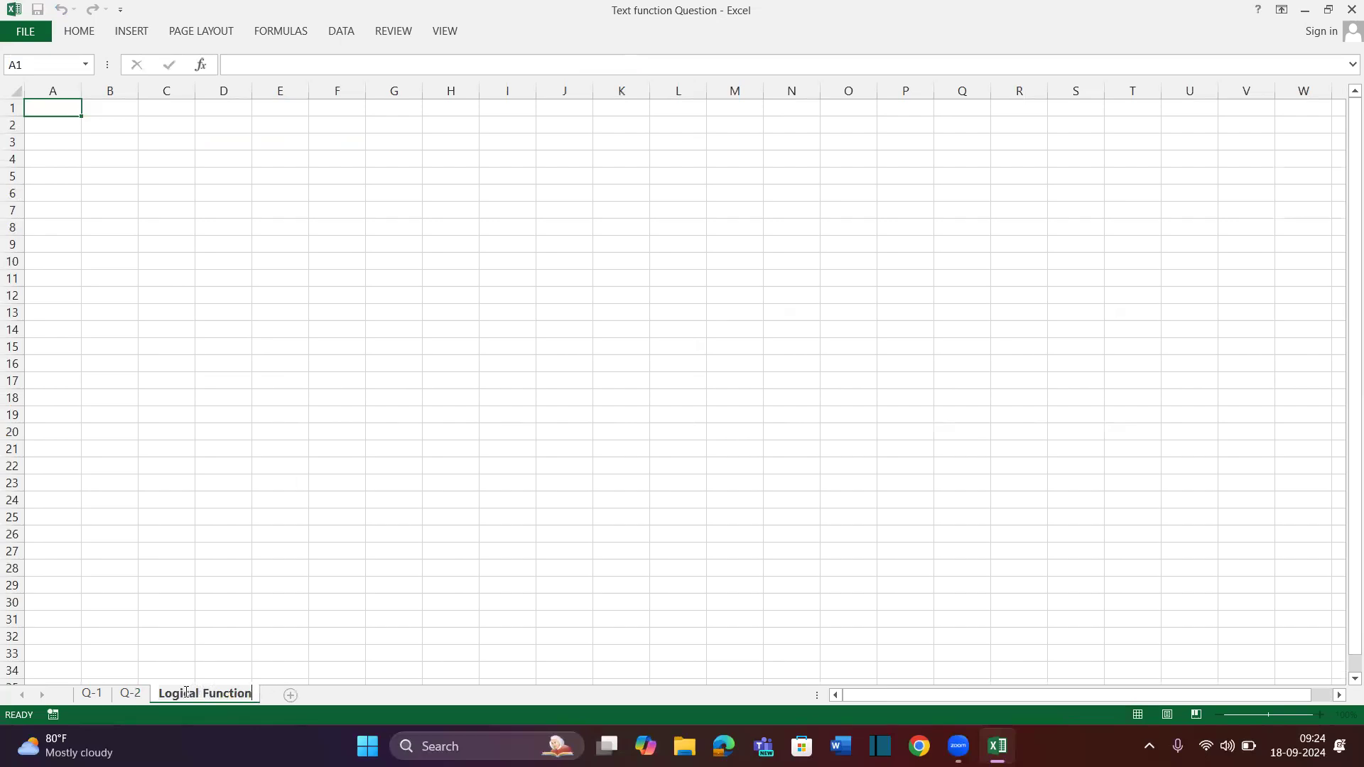
key("Return")
Widen column B and enter a bold 'Logical Function' heading in B1
scroll(186, 450, "up", 3, "ctrl")
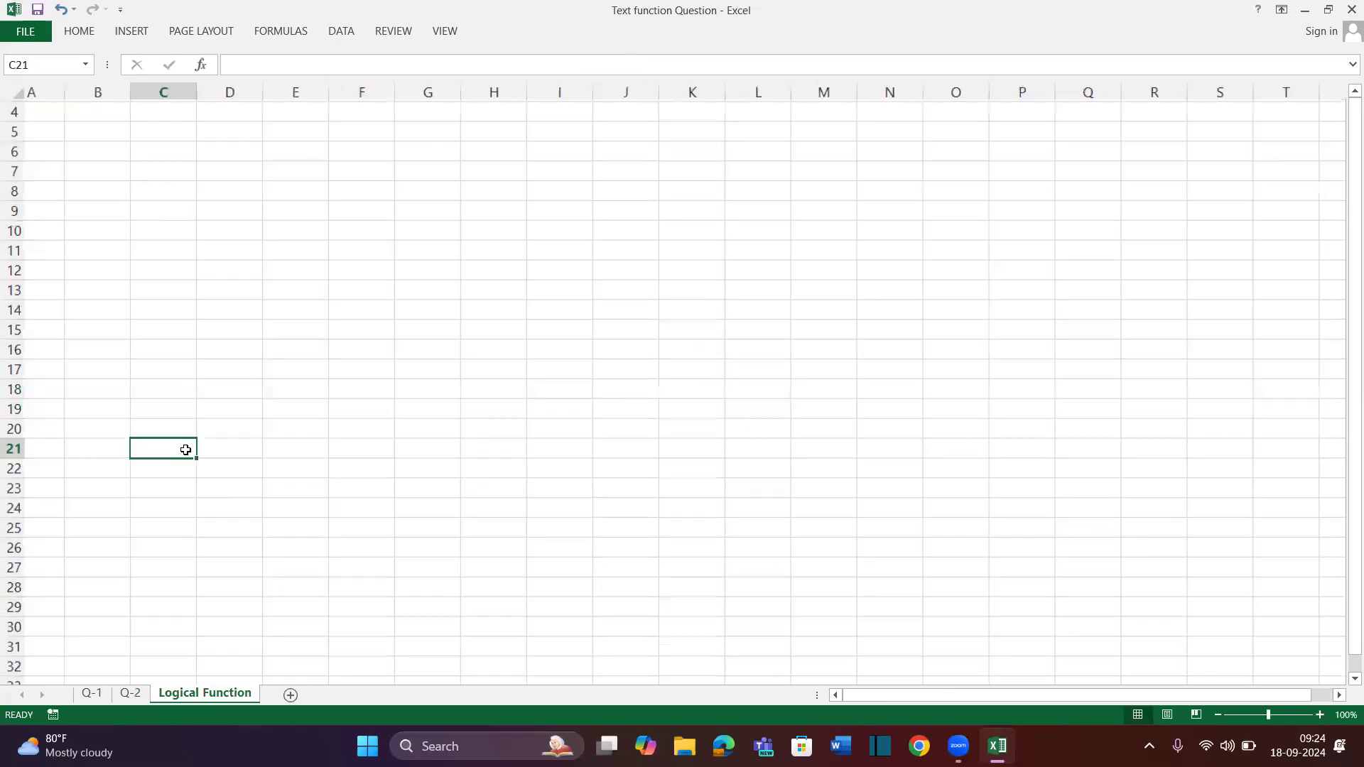
left_click(138, 113)
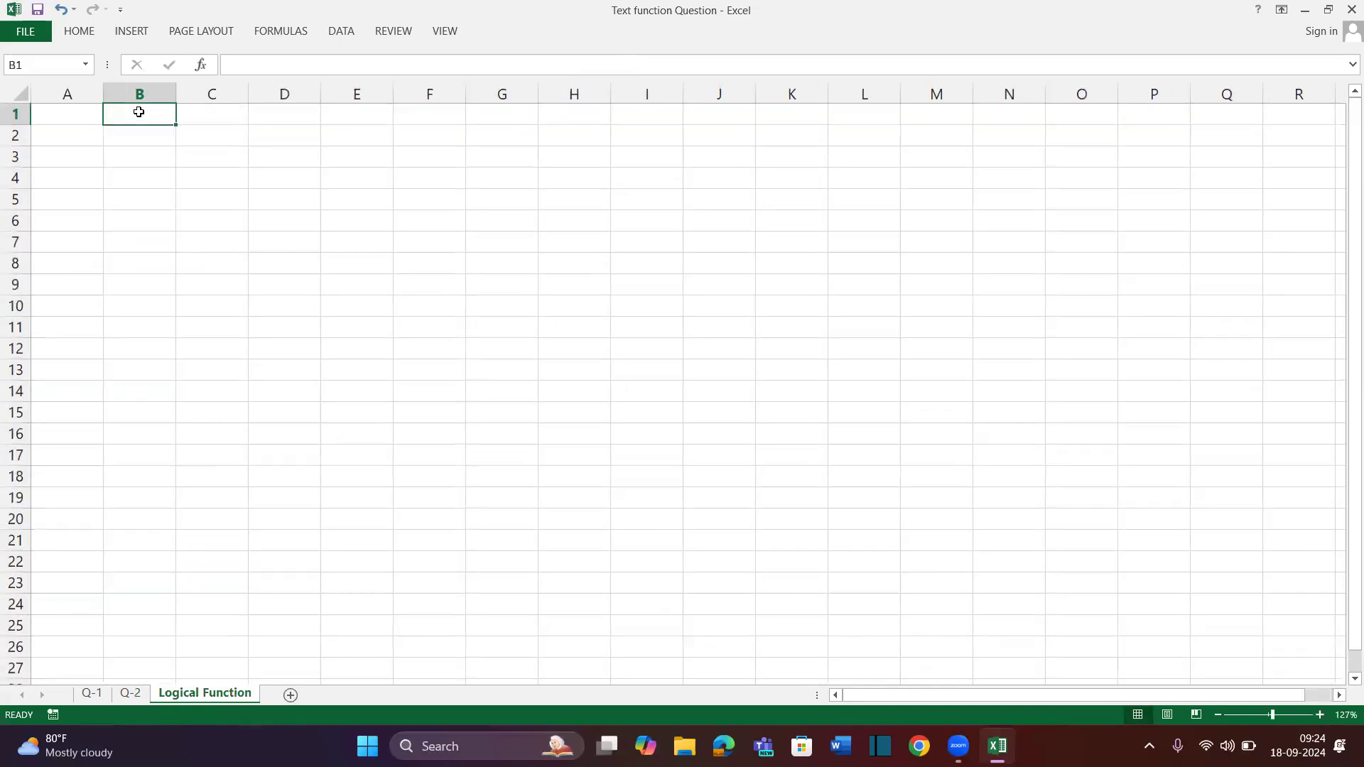
left_click_drag(176, 93, 412, 123)
type("Logi")
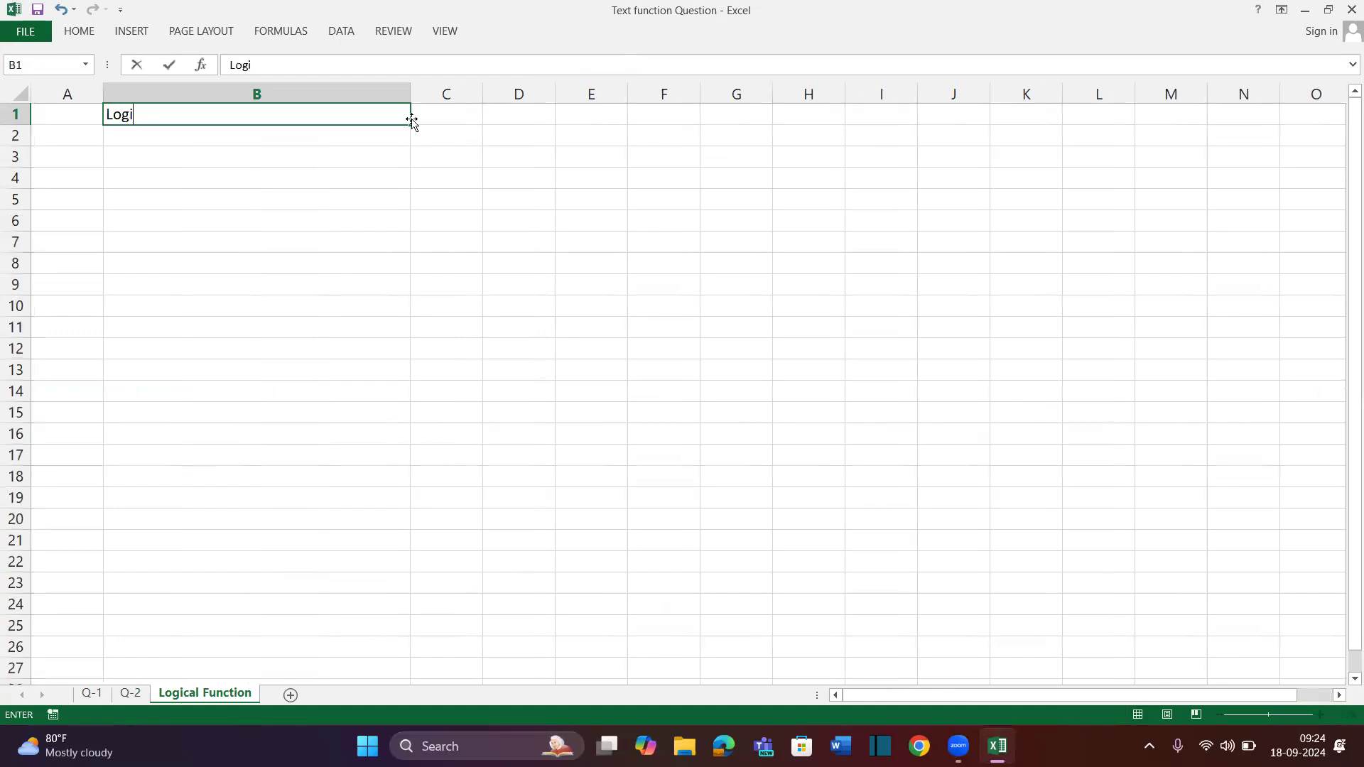
type("cal Function")
key("Return")
key("Up")
key("ctrl+z")
key("ctrl+y")
key("ctrl+b")
key("Return")
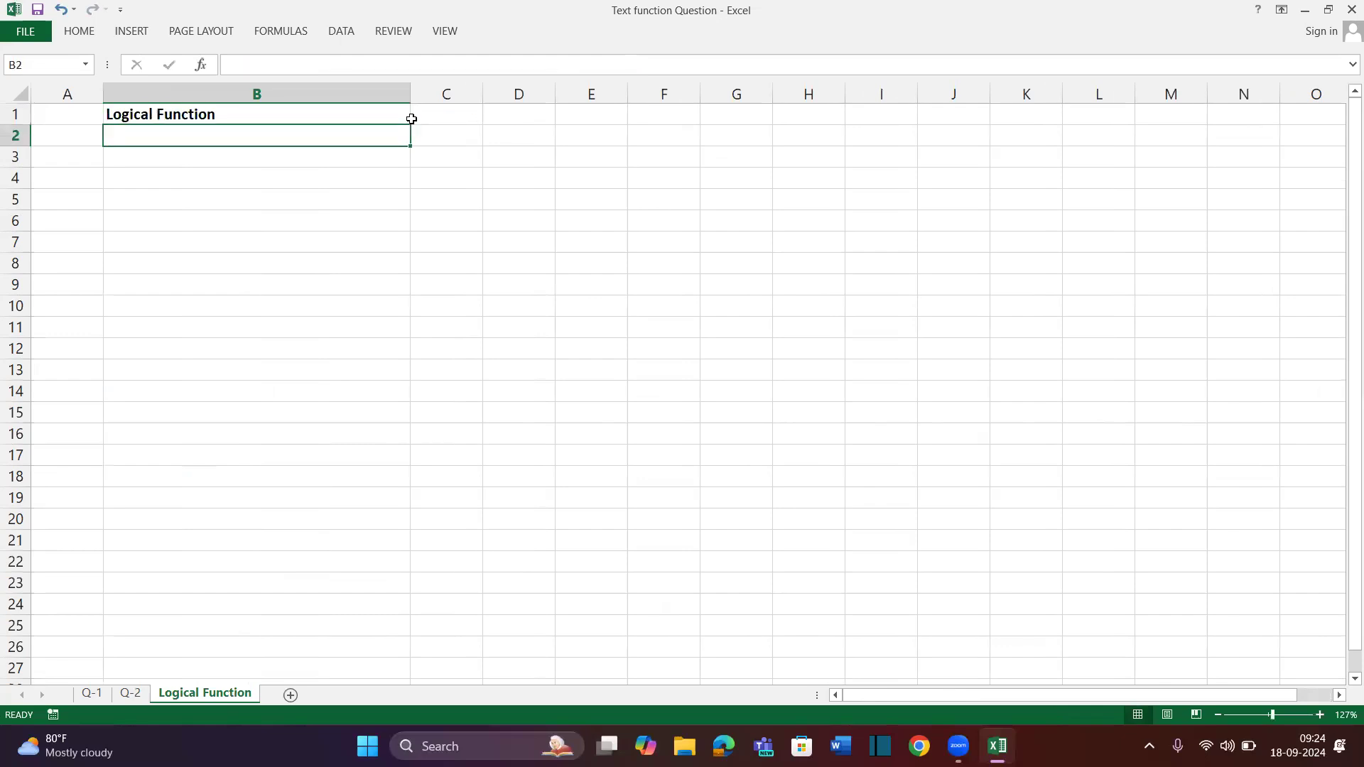
List IF, And, Or, TRUE and FALSE down cells B2:B6
type("IF")
key("Return")
type("And")
key("Return")
type("Or")
key("Return")
type("true")
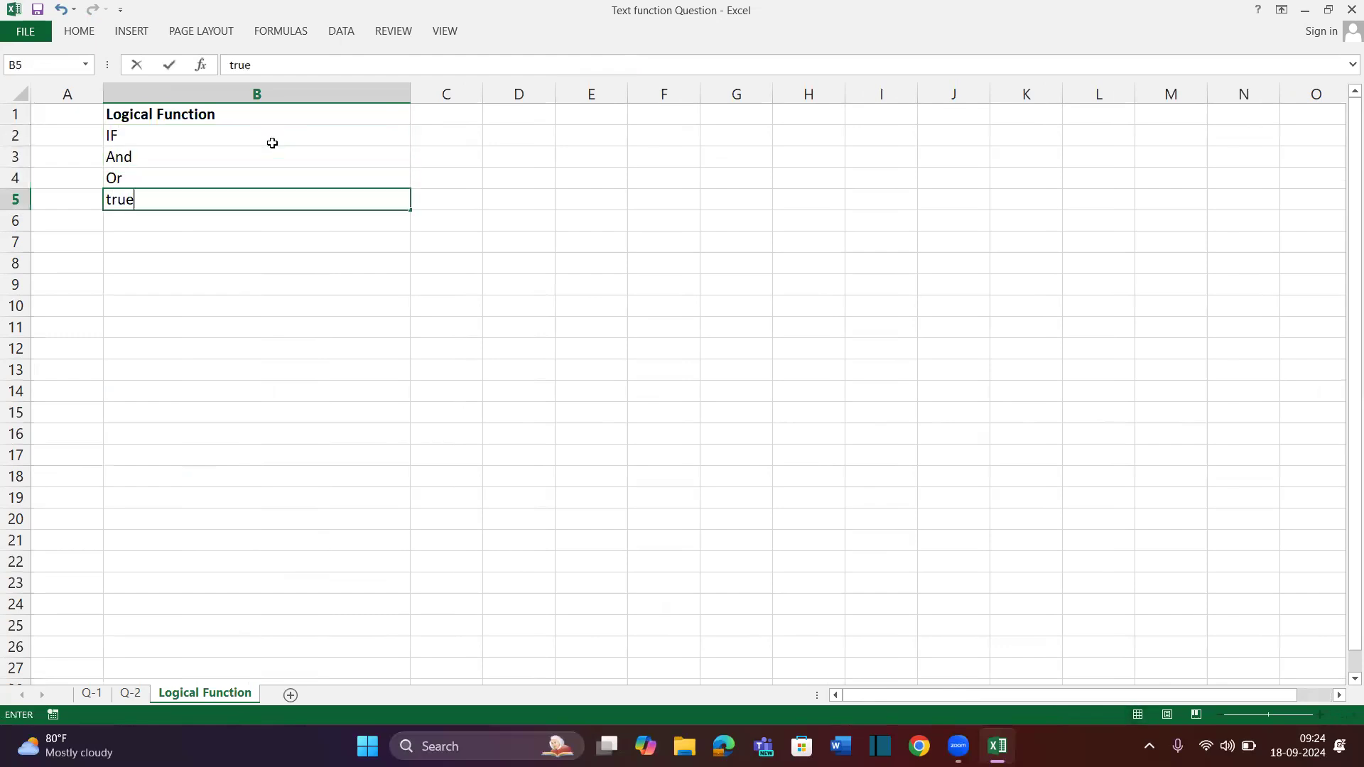
key("Return")
type("False")
key("Return")
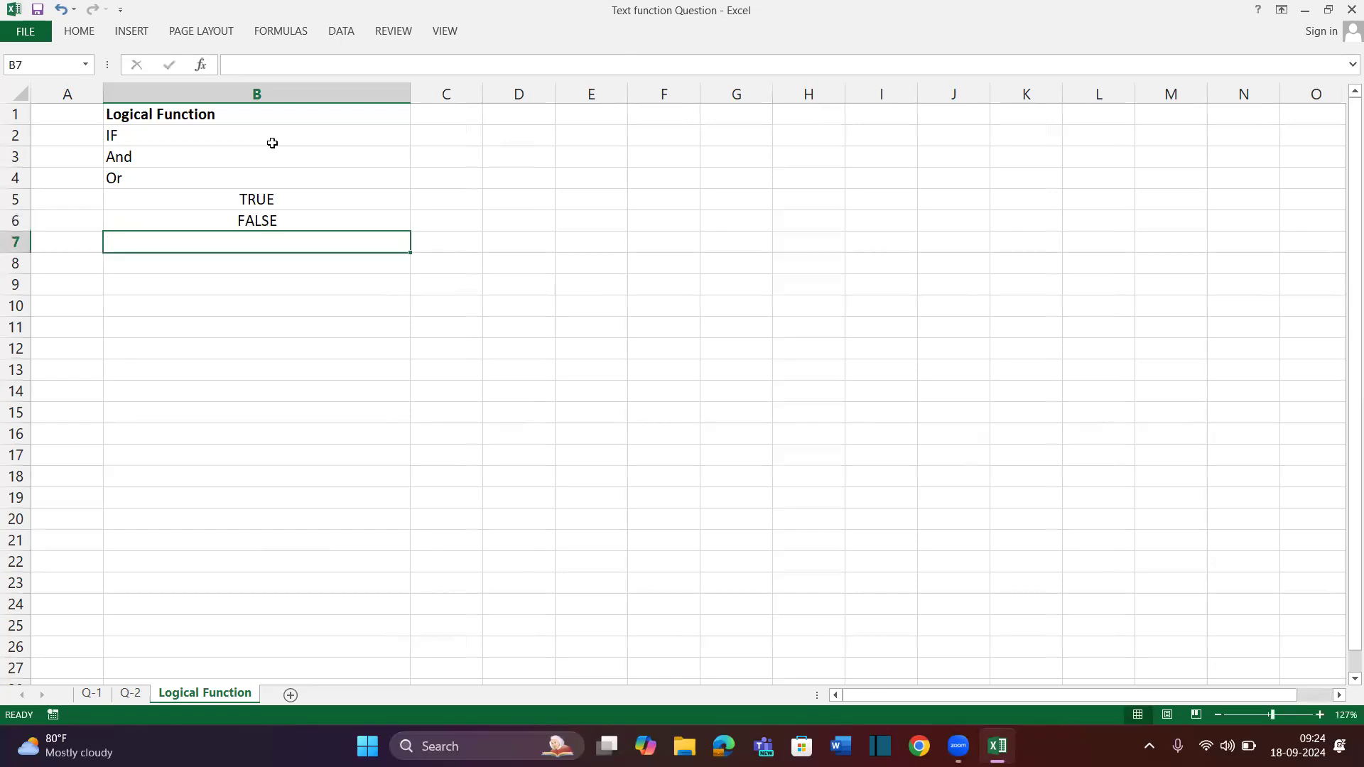
Centre the entries in B2:B6
key("Up")
key("Up")
key("Up")
key("Up")
key("Up")
key("shift+Down")
key("shift+Down")
key("shift+Down")
key("shift+Down")
key("alt+h")
key("a")
key("c")
key("Down")
key("Down")
key("Down")
key("Down")
key("Down")
key("Down")
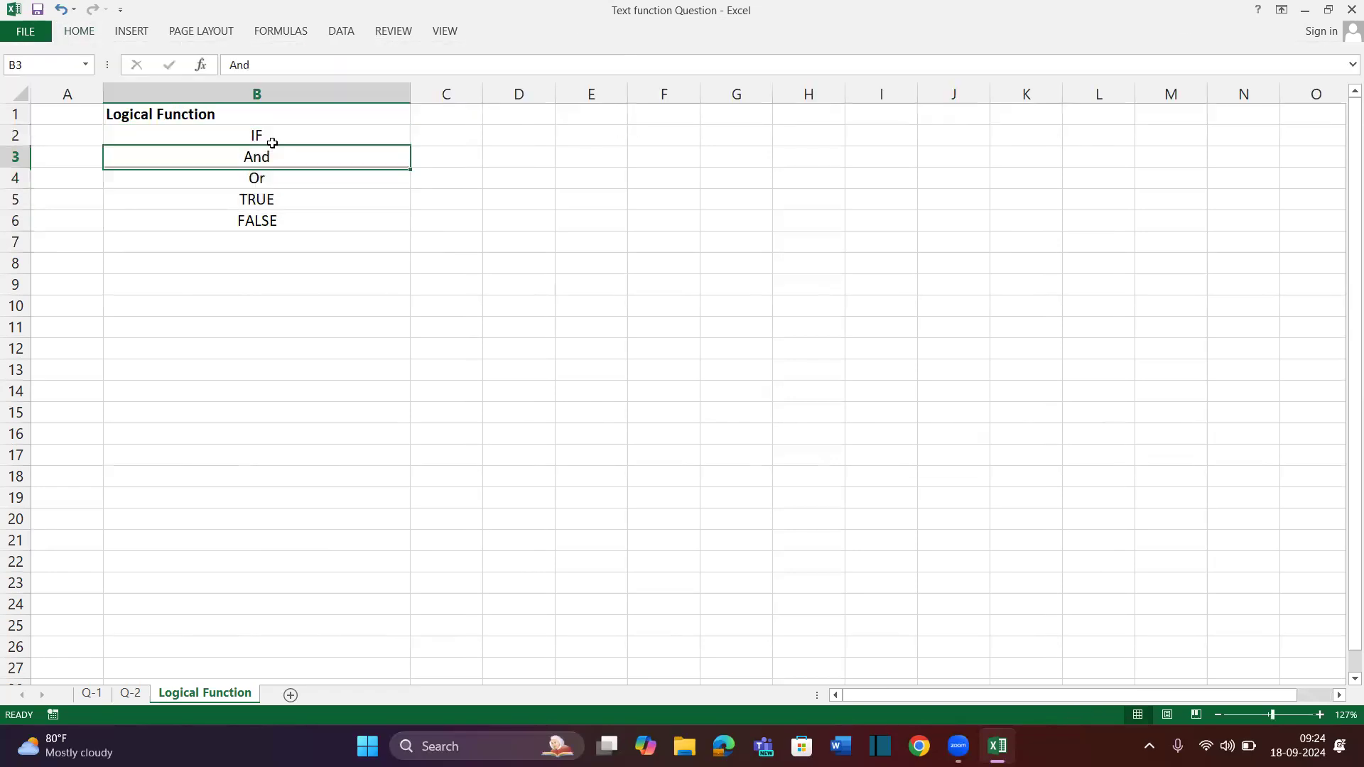
Enter 'Switch' in cell B7
type("=sw")
key("BackSpace")
key("BackSpace")
key("BackSpace")
key("Escape")
key("Up")
key("Up")
key("Down")
type("Switch")
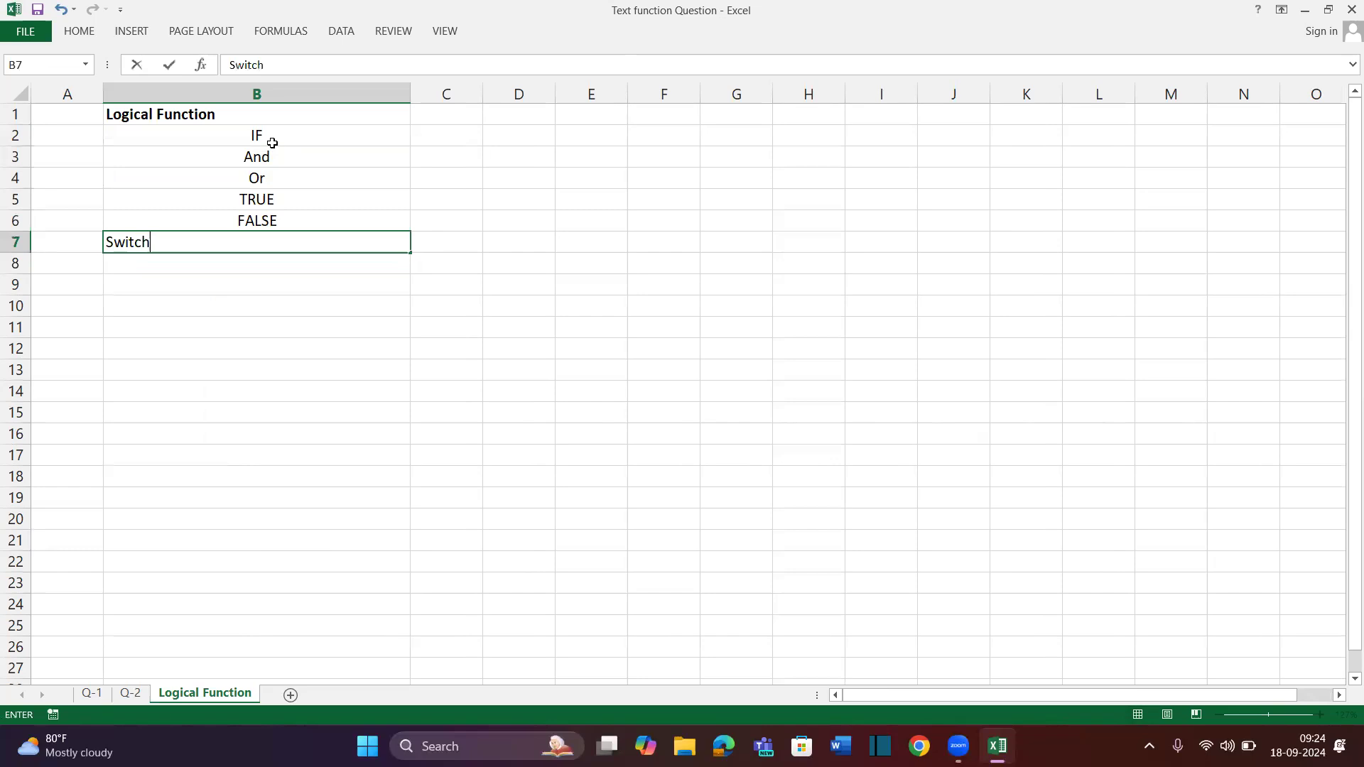
key("Return")
key("Up")
key("Down")
key("Up")
key("Up")
key("Down")
key("Down")
key("Up")
key("Down")
key("Down")
key("Up")
key("Up")
key("Up")
key("Down")
key("Down")
Add 'Nested IF' and 'IFerror' in B8:B9, then select the whole list B2:B9
type("Nested IF")
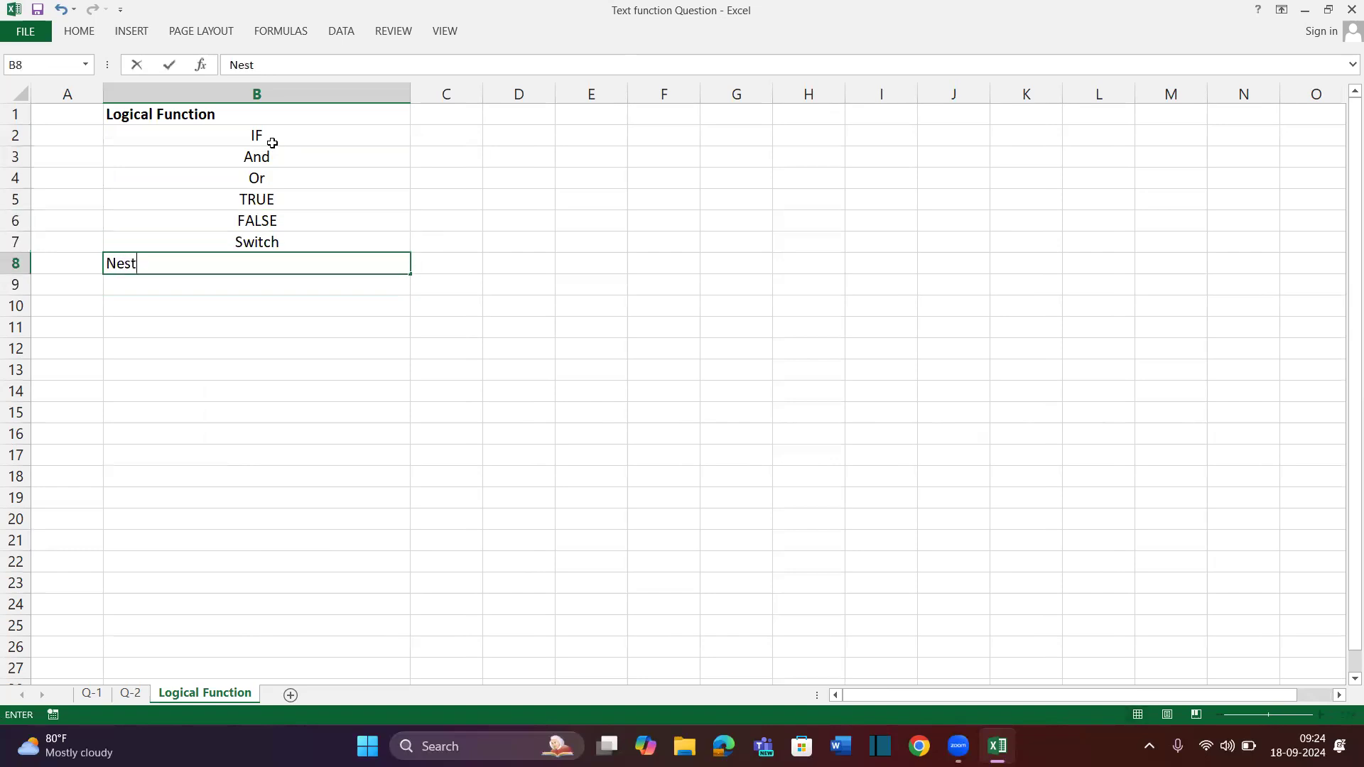
key("Return")
type("IF")
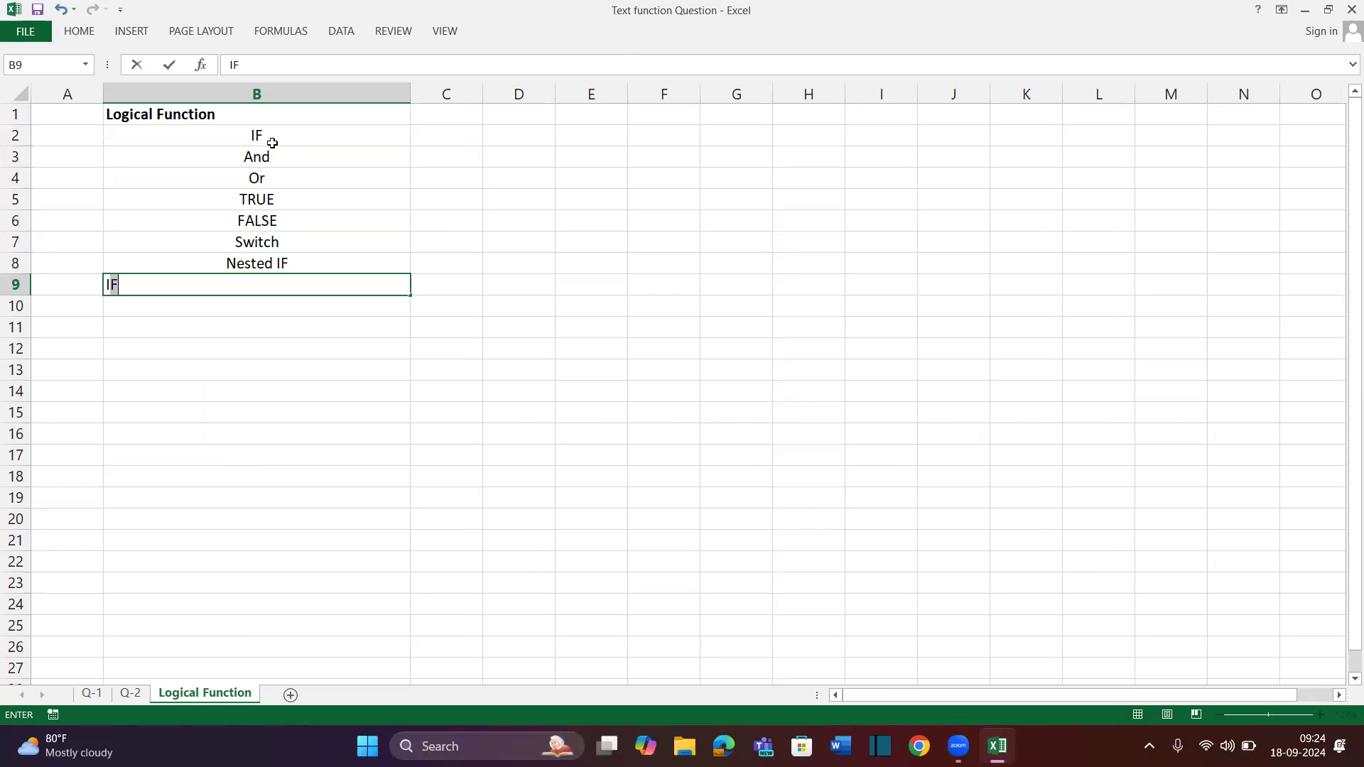
type("error")
key("Return")
key("Up")
key("Up")
key("Up")
key("Up")
key("Up")
key("Up")
key("Up")
key("Up")
key("Up")
left_click(272, 143)
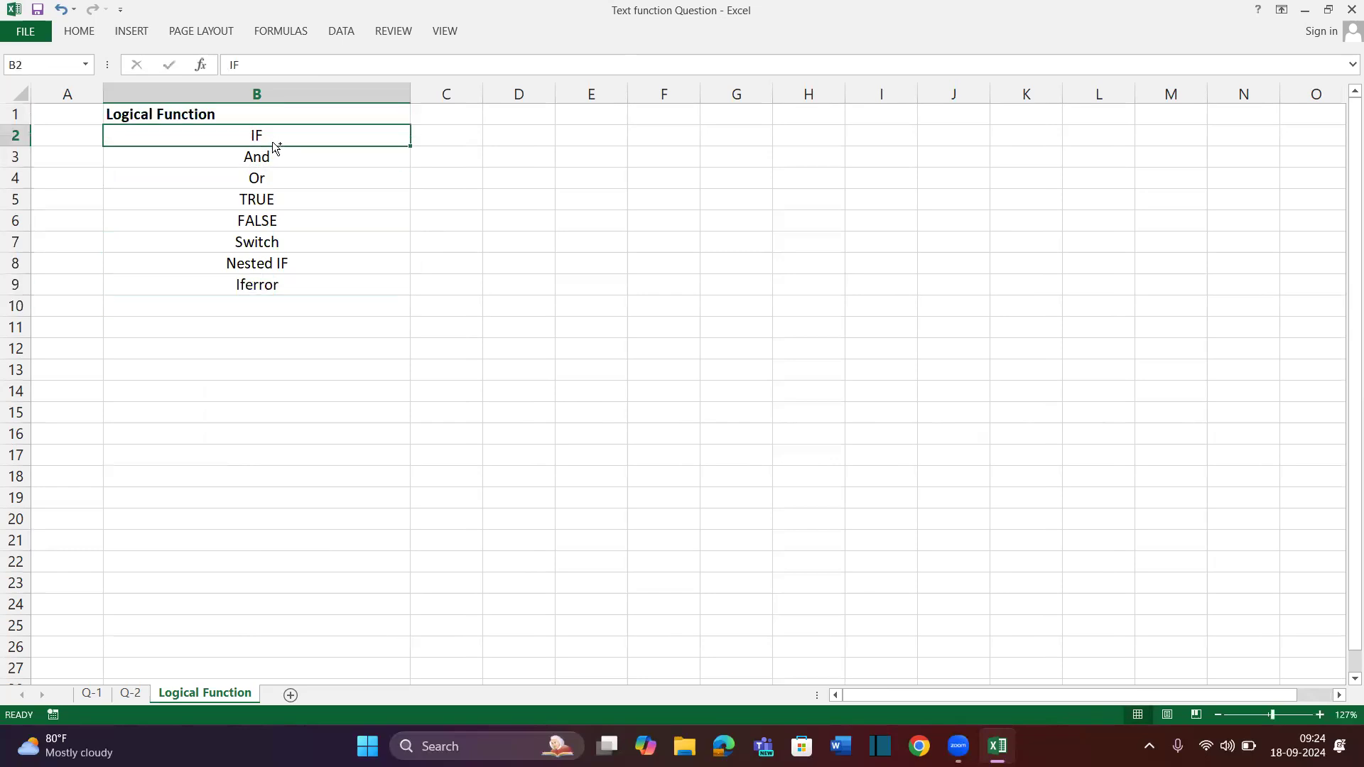
key("ctrl+shift+Down")
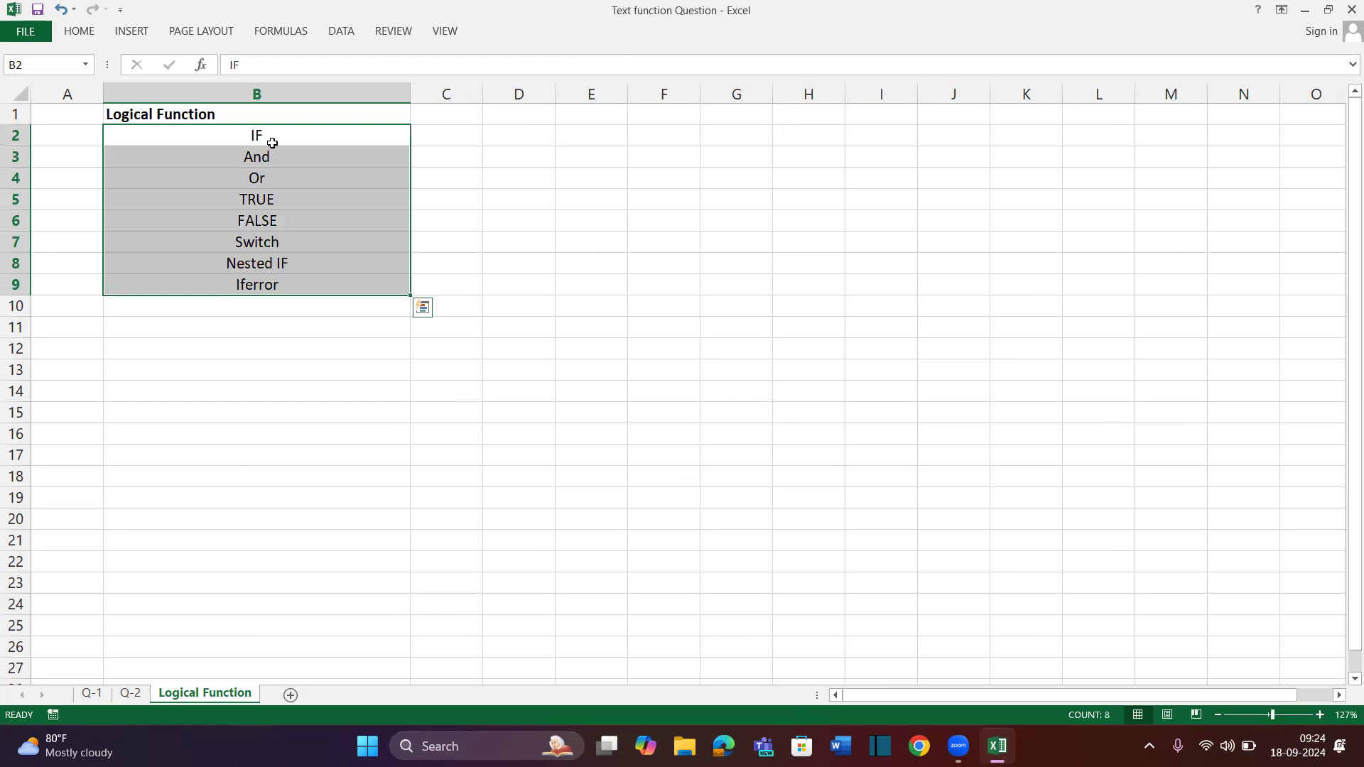
left_click(220, 329)
Enter a bold, left-aligned 'Information Function' heading in B11
type("If")
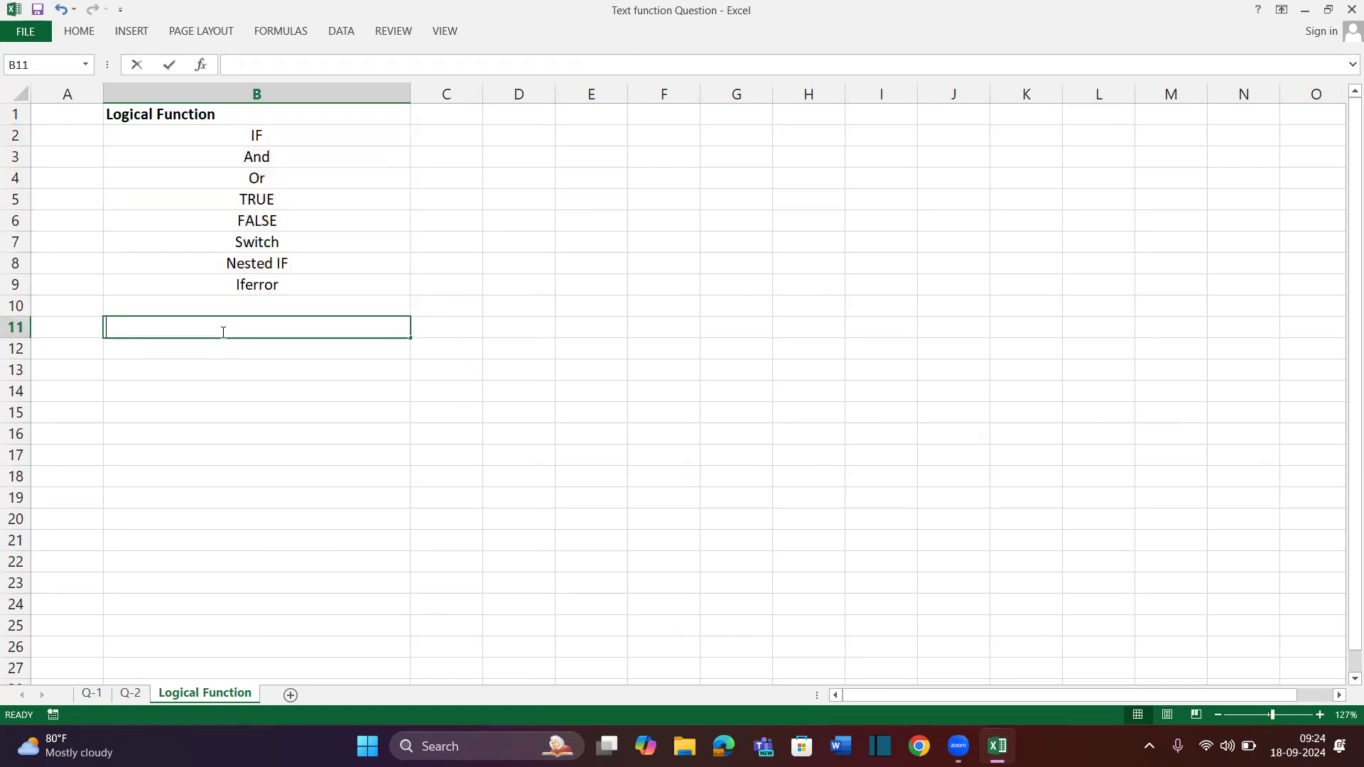
key("BackSpace")
type("nnefo")
key("BackSpace")
key("BackSpace")
key("BackSpace")
key("BackSpace")
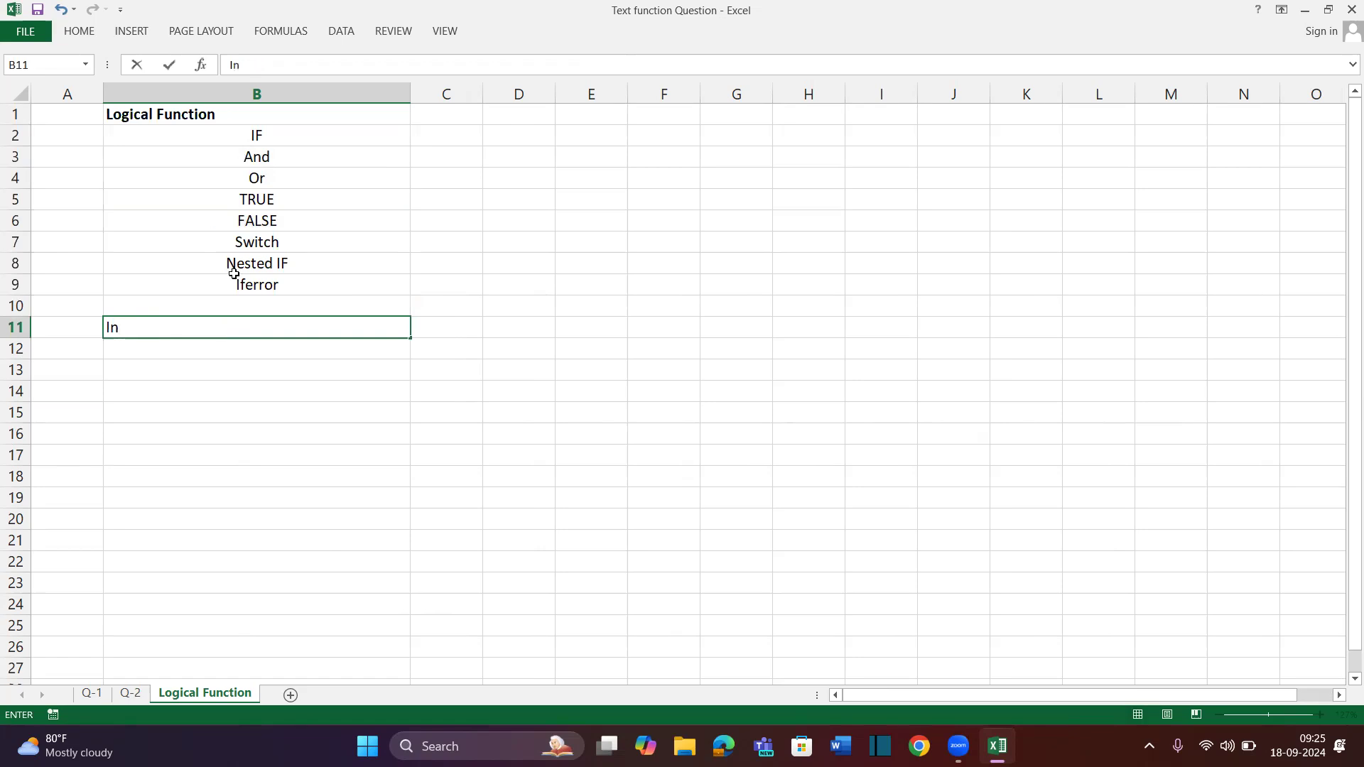
type("formation Function")
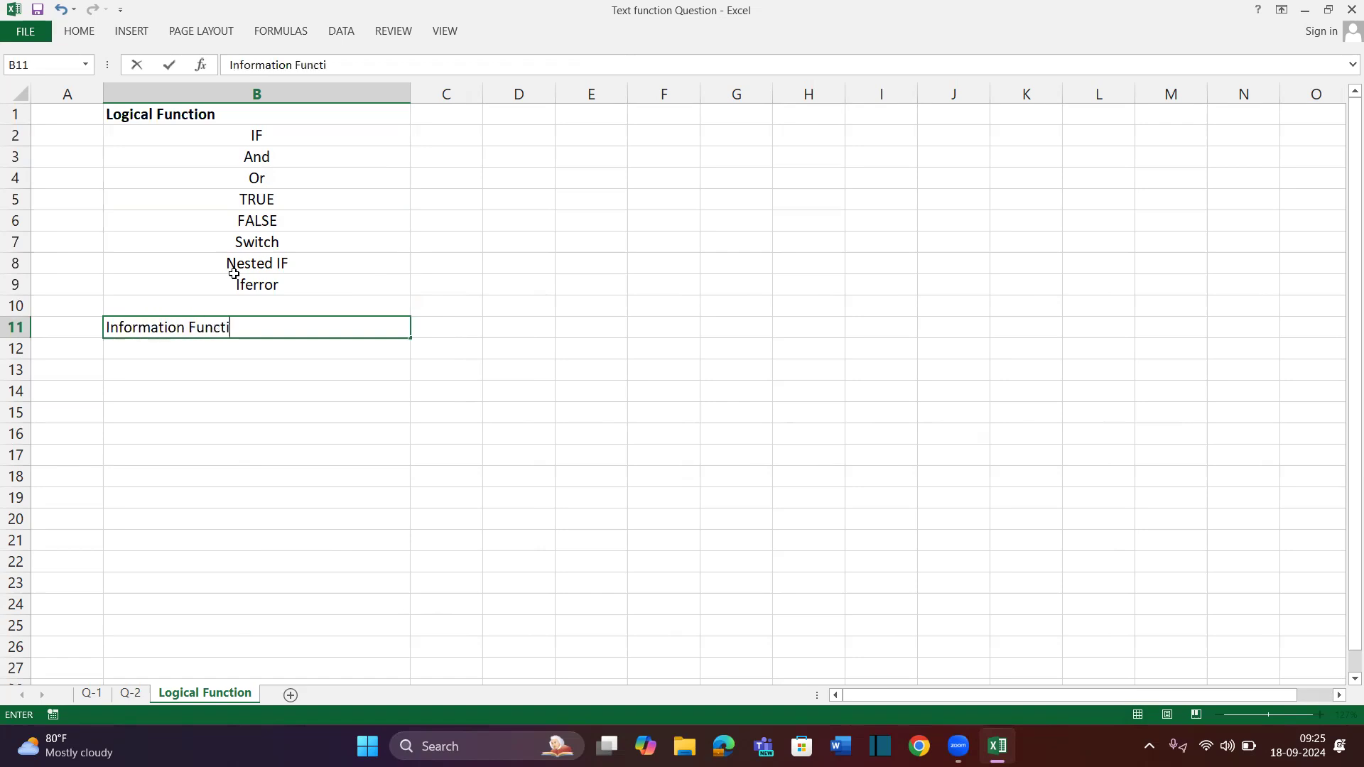
key("Return")
key("Up")
key("ctrl+b")
key("alt+h")
key("a")
key("l")
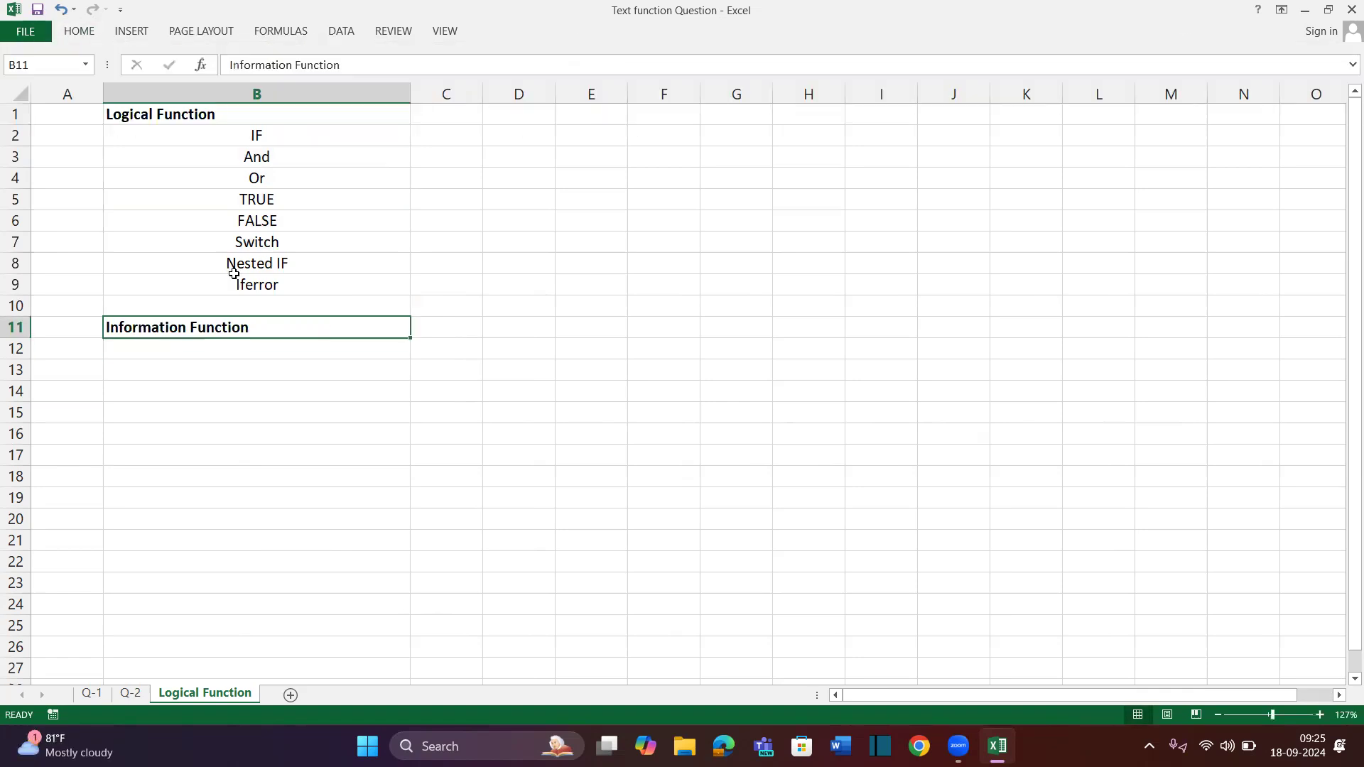
List Iserror, Iserr, Isna, Isnumber and Istext in B12:B16
key("Down")
type("Iserror")
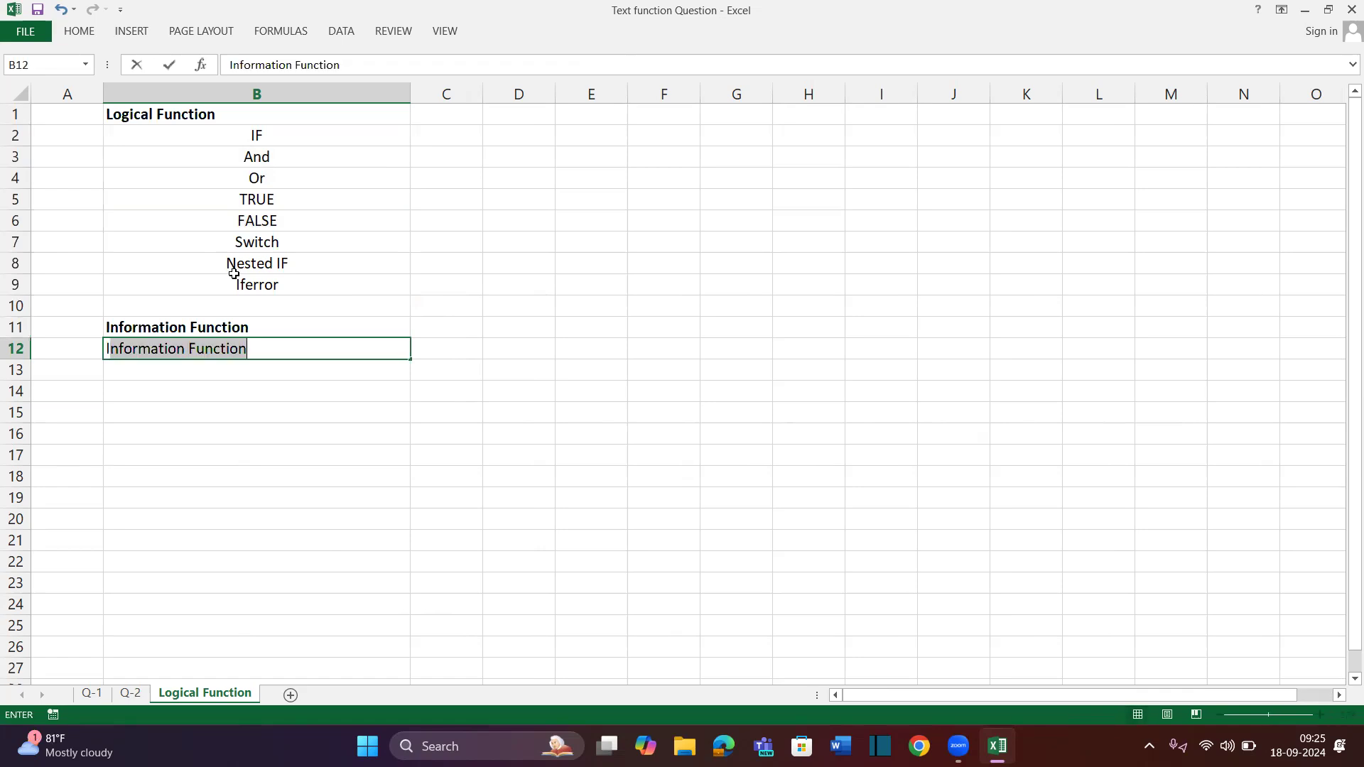
key("Return")
type("Iserr")
key("Delete")
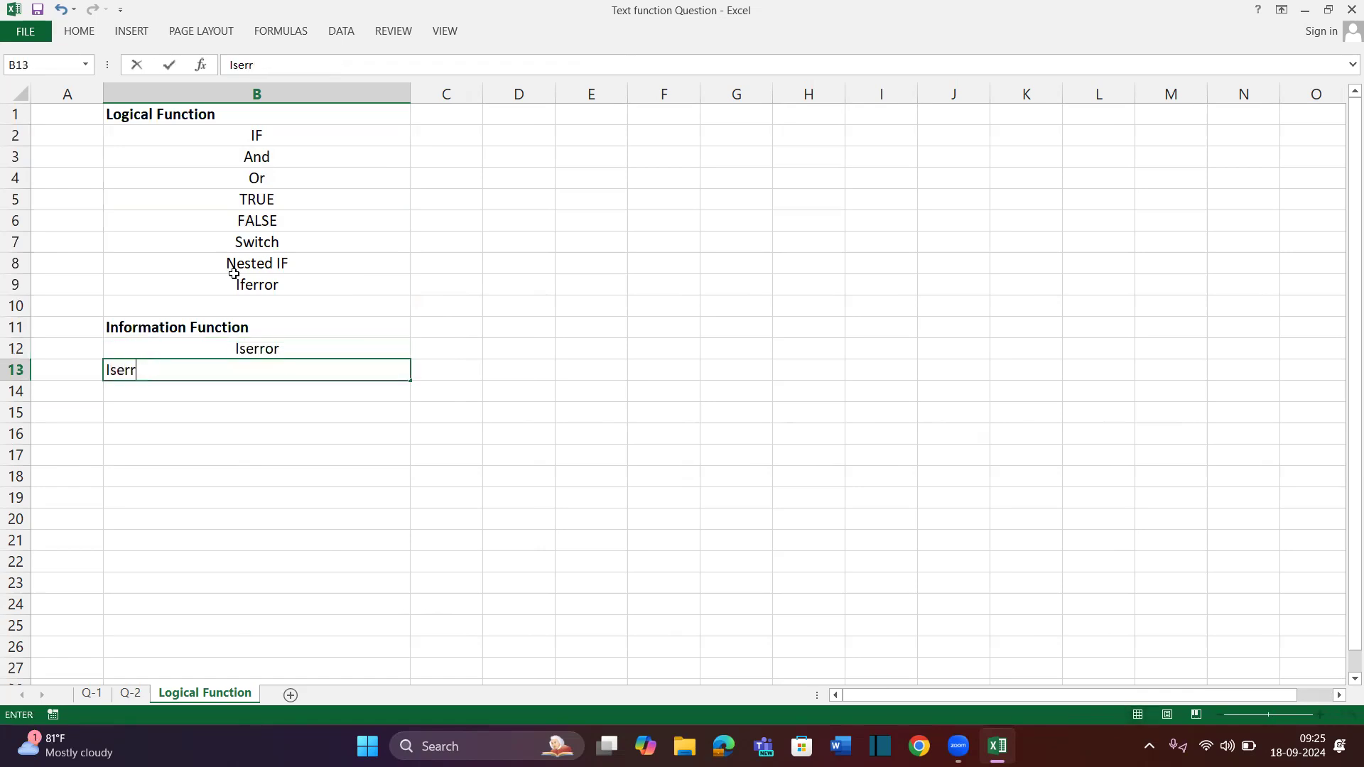
key("Return")
type("Isna")
key("Return")
type("Isnumber")
key("Return")
type("Istext")
key("ctrl+Return")
key("Return")
Add Islogical in B17, correcting its typo, and Isformula in B18
type("Islogicaal")
key("Return")
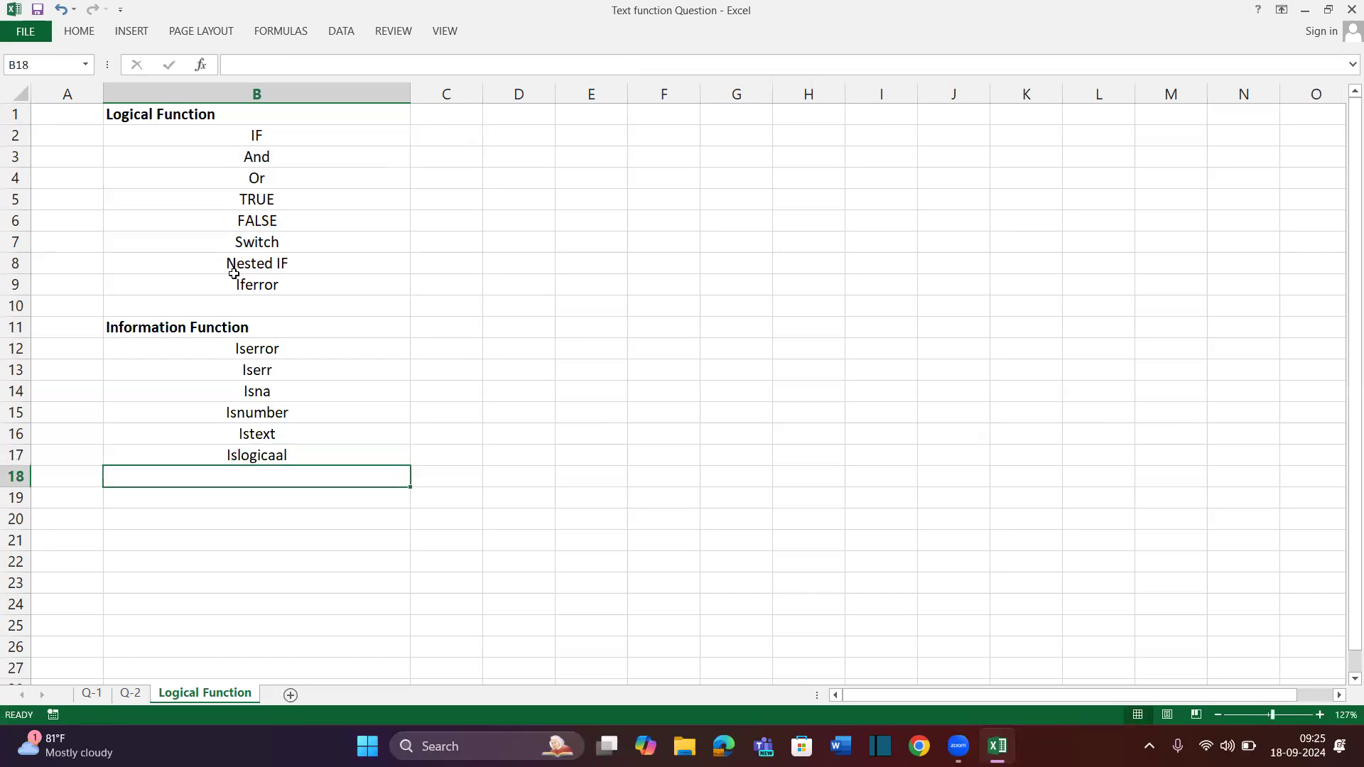
key("Up")
key("F2")
key("Left")
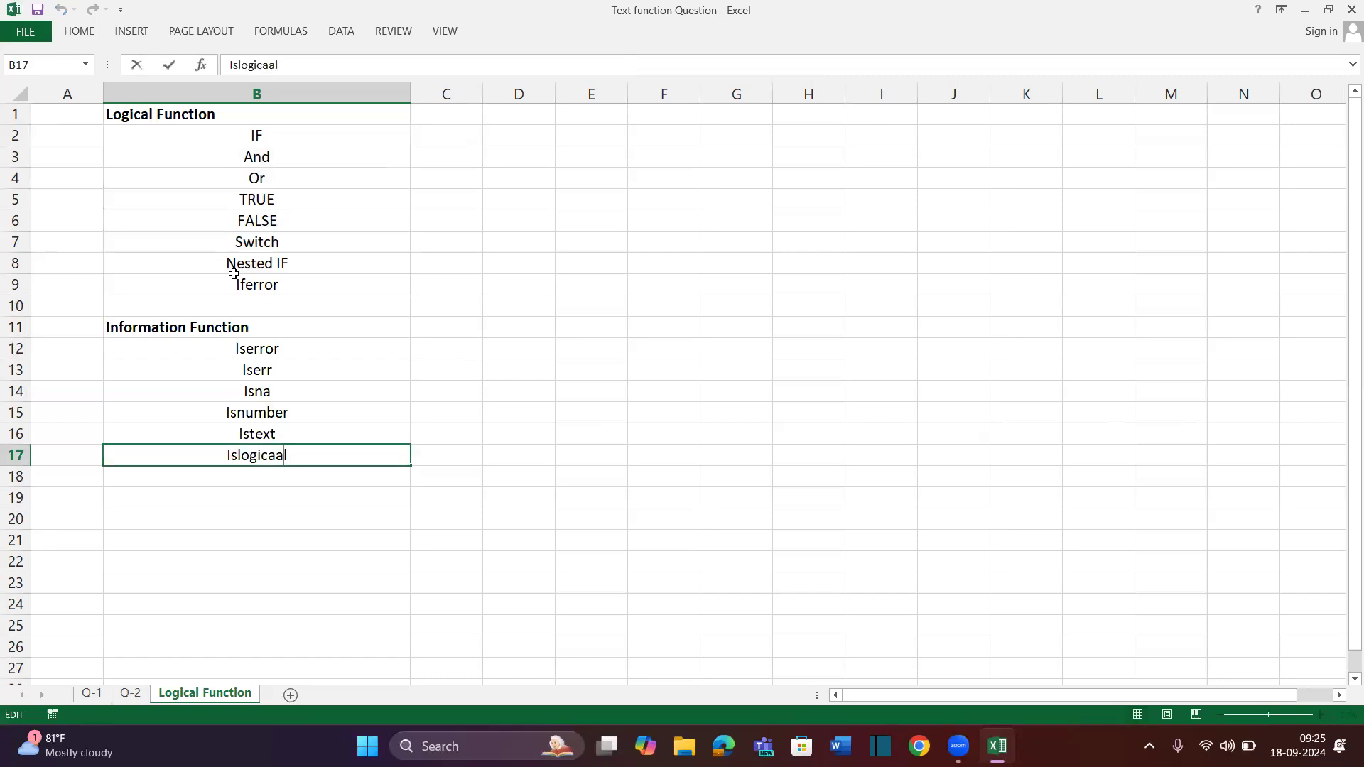
key("BackSpace")
key("Return")
type("Isne")
key("BackSpace")
key("BackSpace")
type("formula")
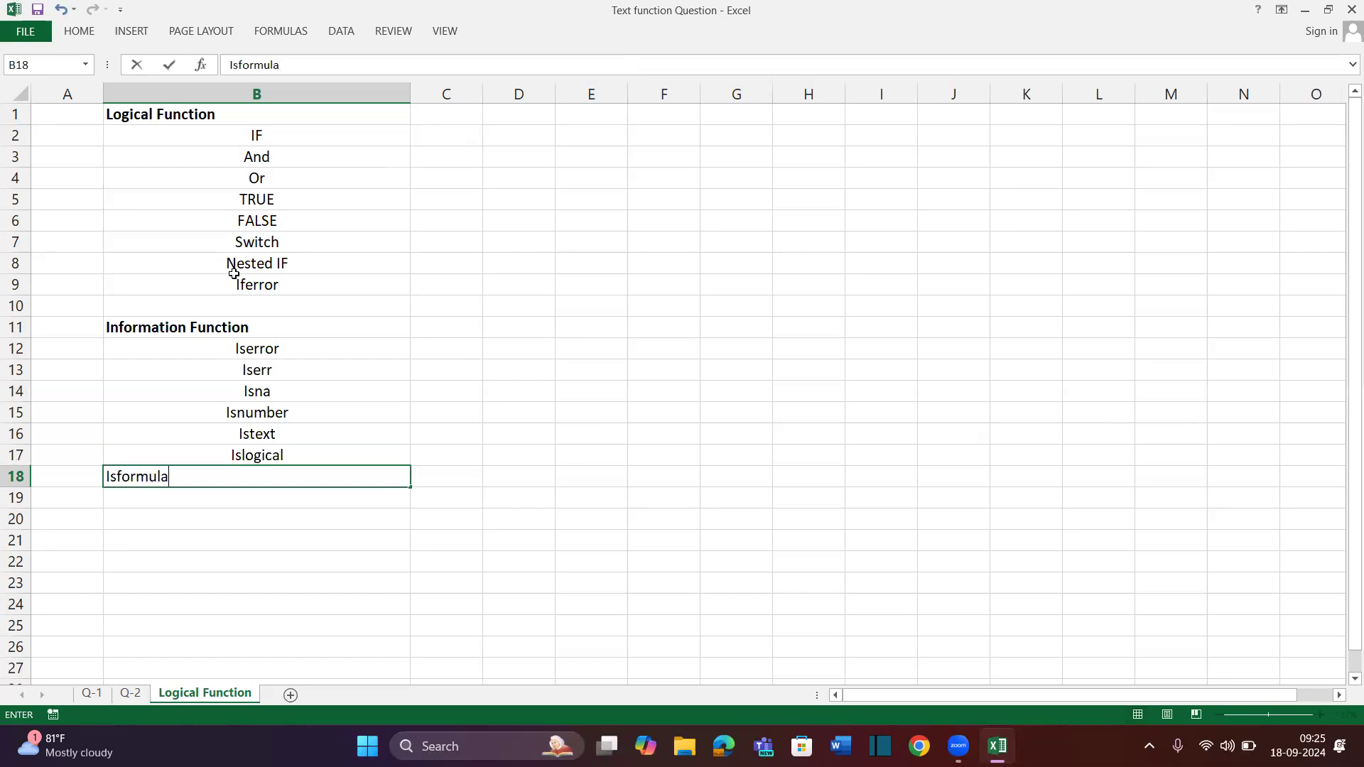
key("Return")
Add isodd, iseven and isblank in B19:B21, then return to the heading
type("is p")
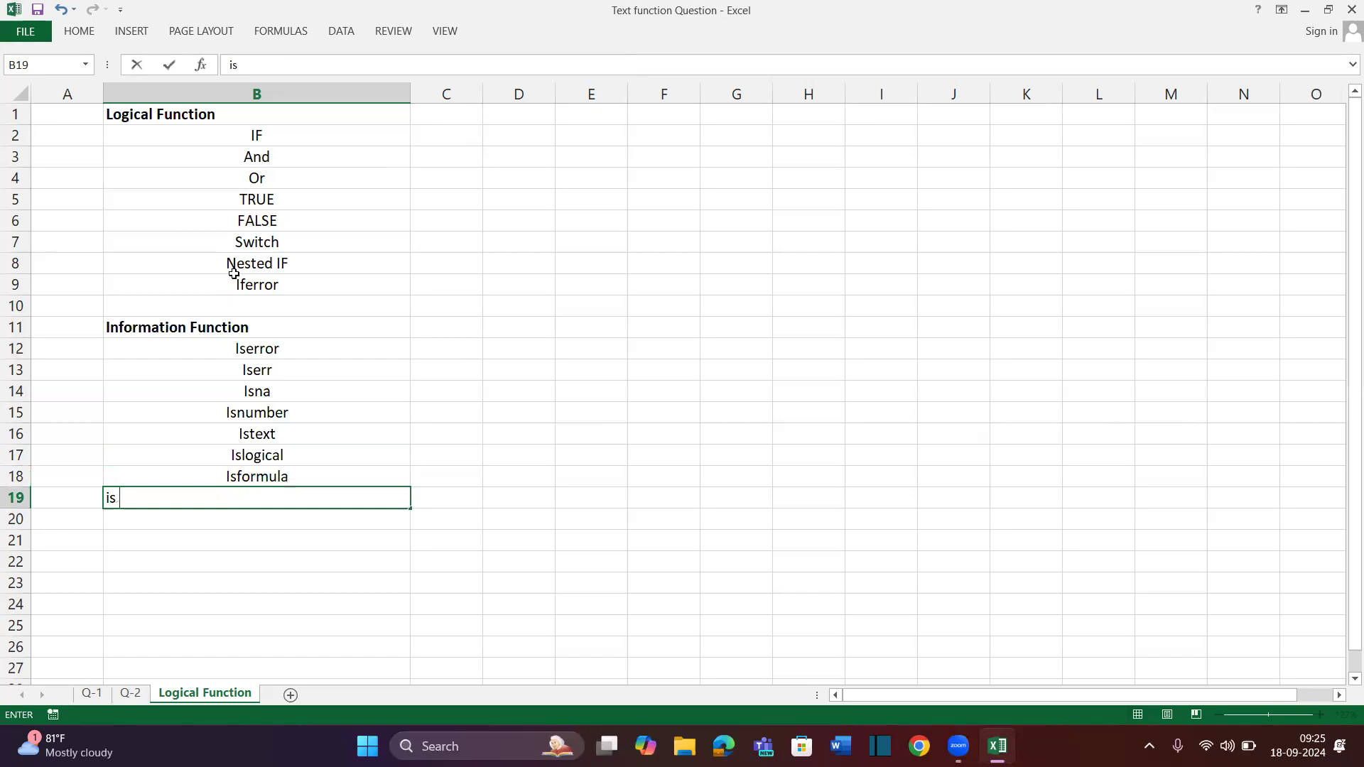
key("BackSpace")
key("BackSpace")
type("odd")
key("Return")
type("i")
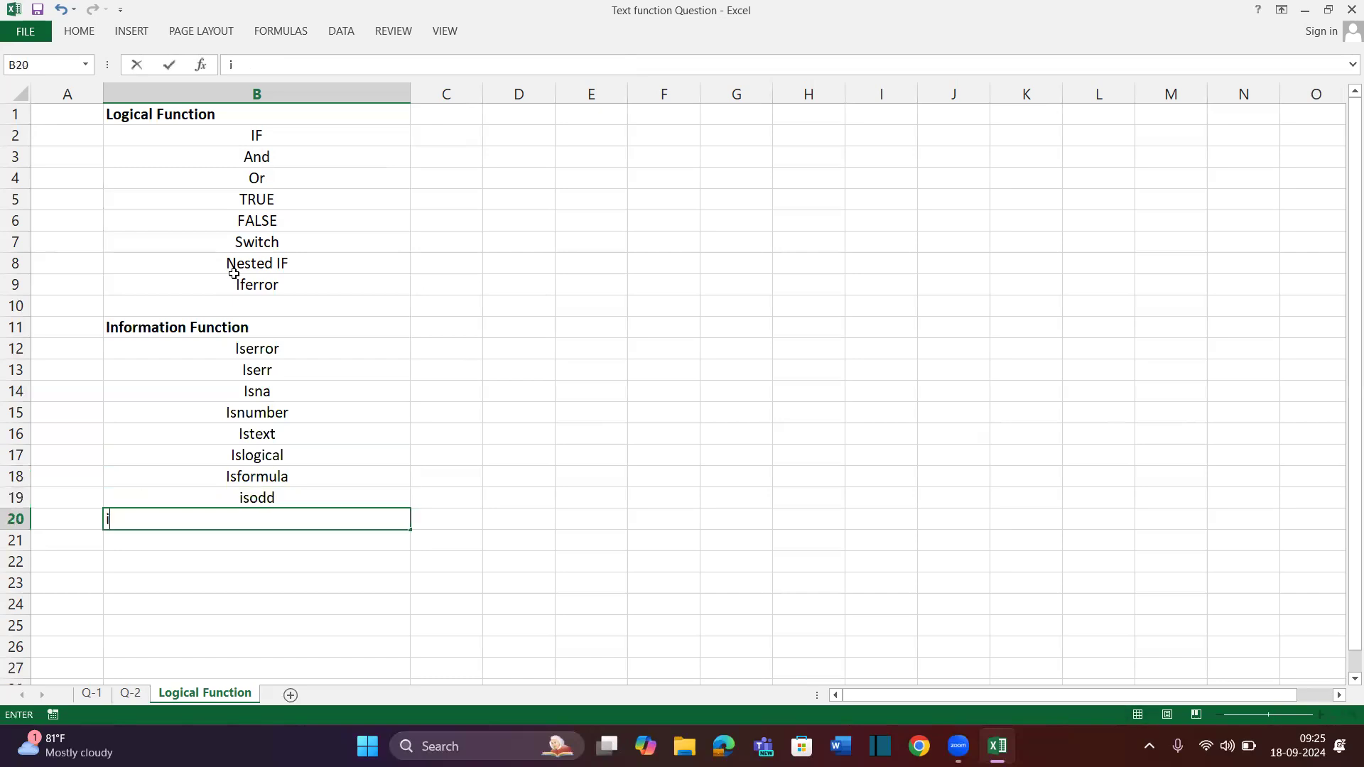
type("seven")
key("Return")
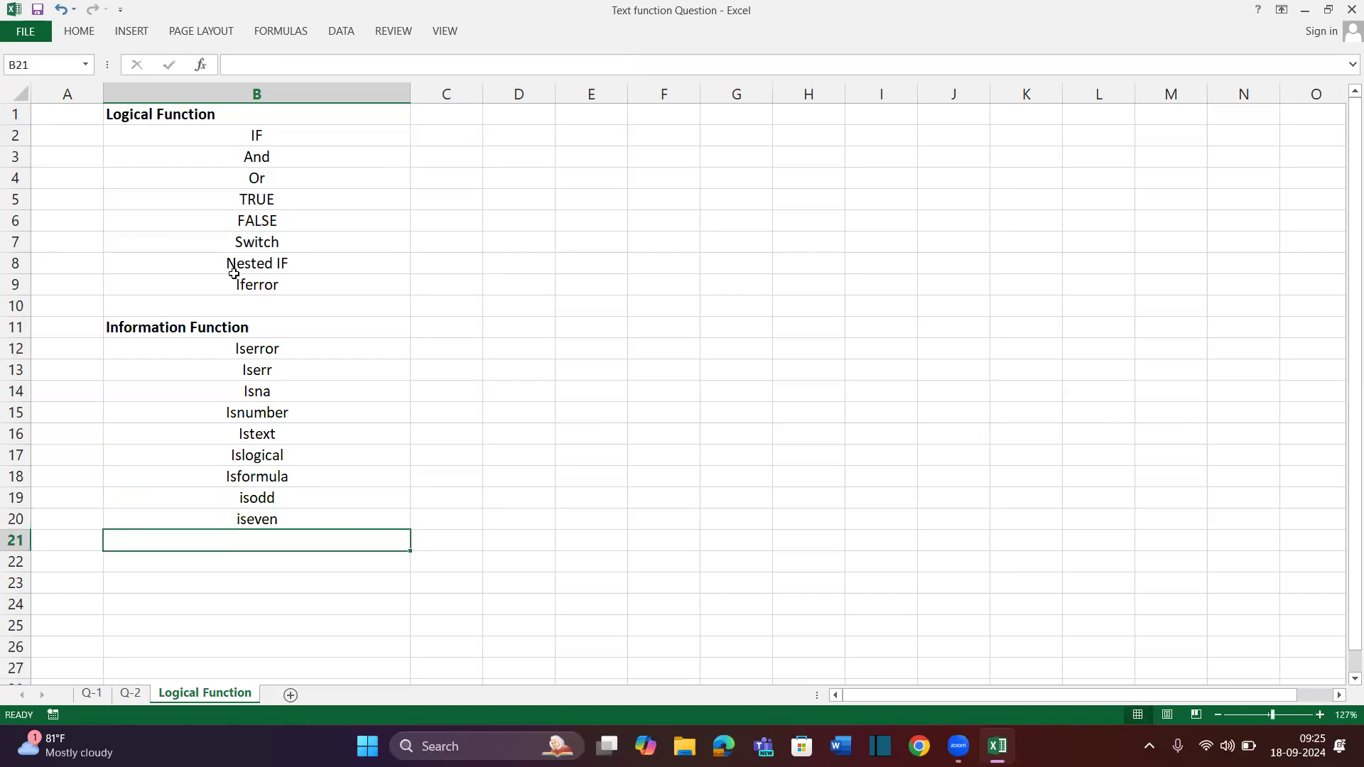
type("isblank")
key("Return")
key("Up")
key("ctrl+shift+Up")
key("Up")
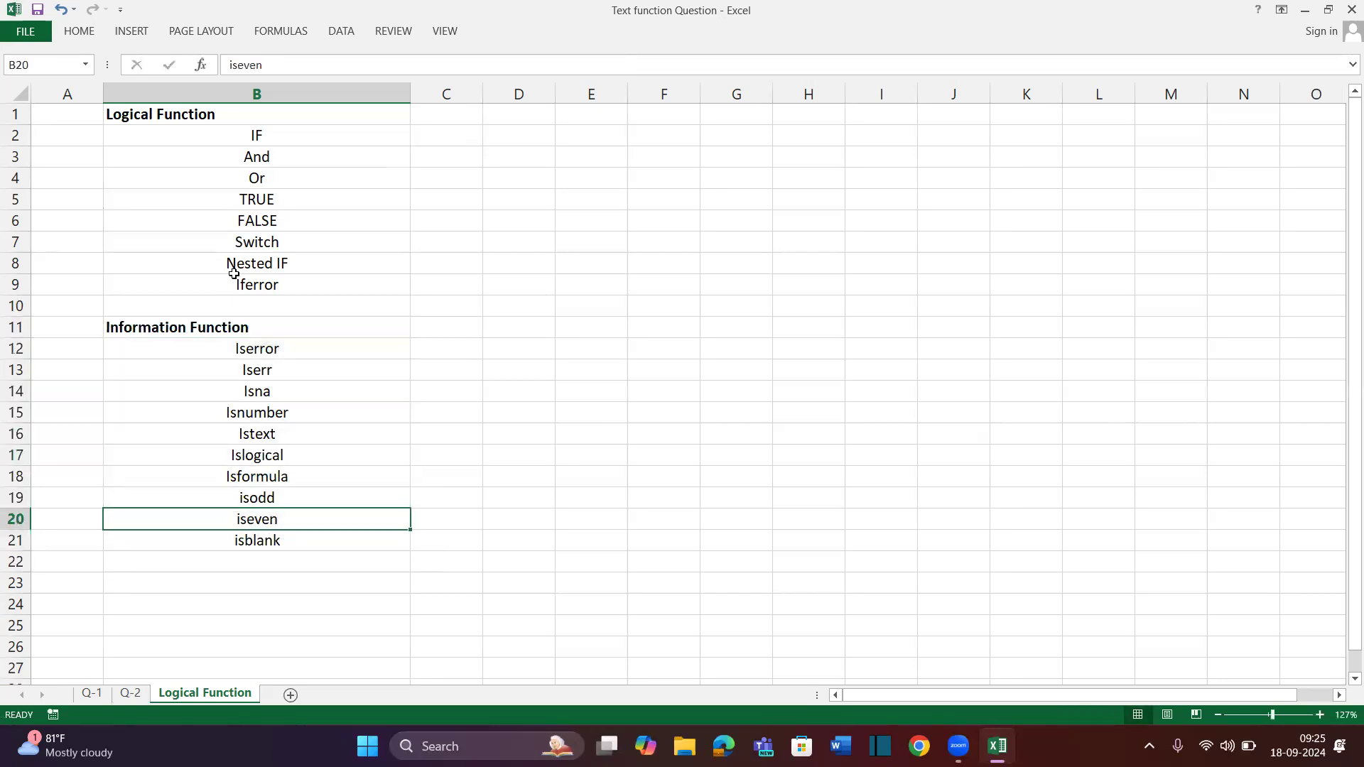
key("ctrl+Up")
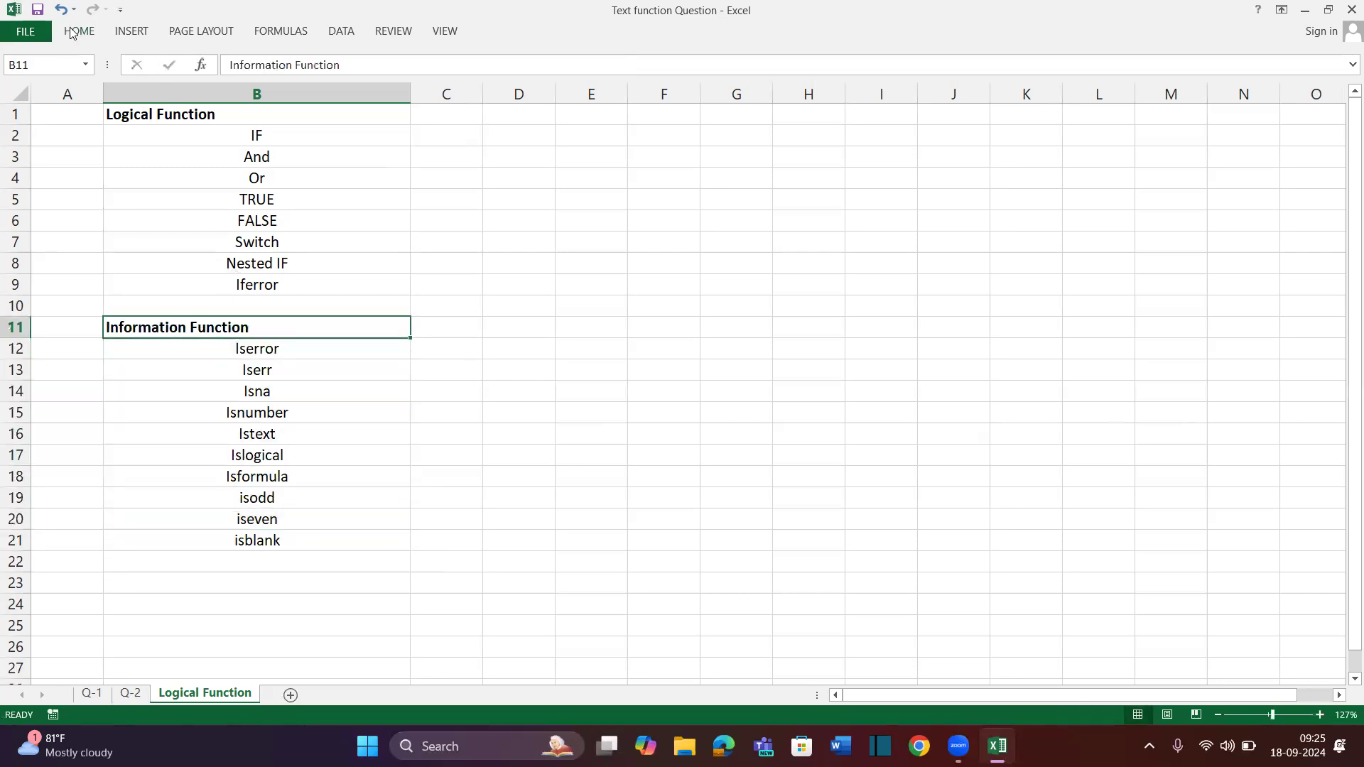
Give the Information Function heading a yellow fill
left_click(71, 32)
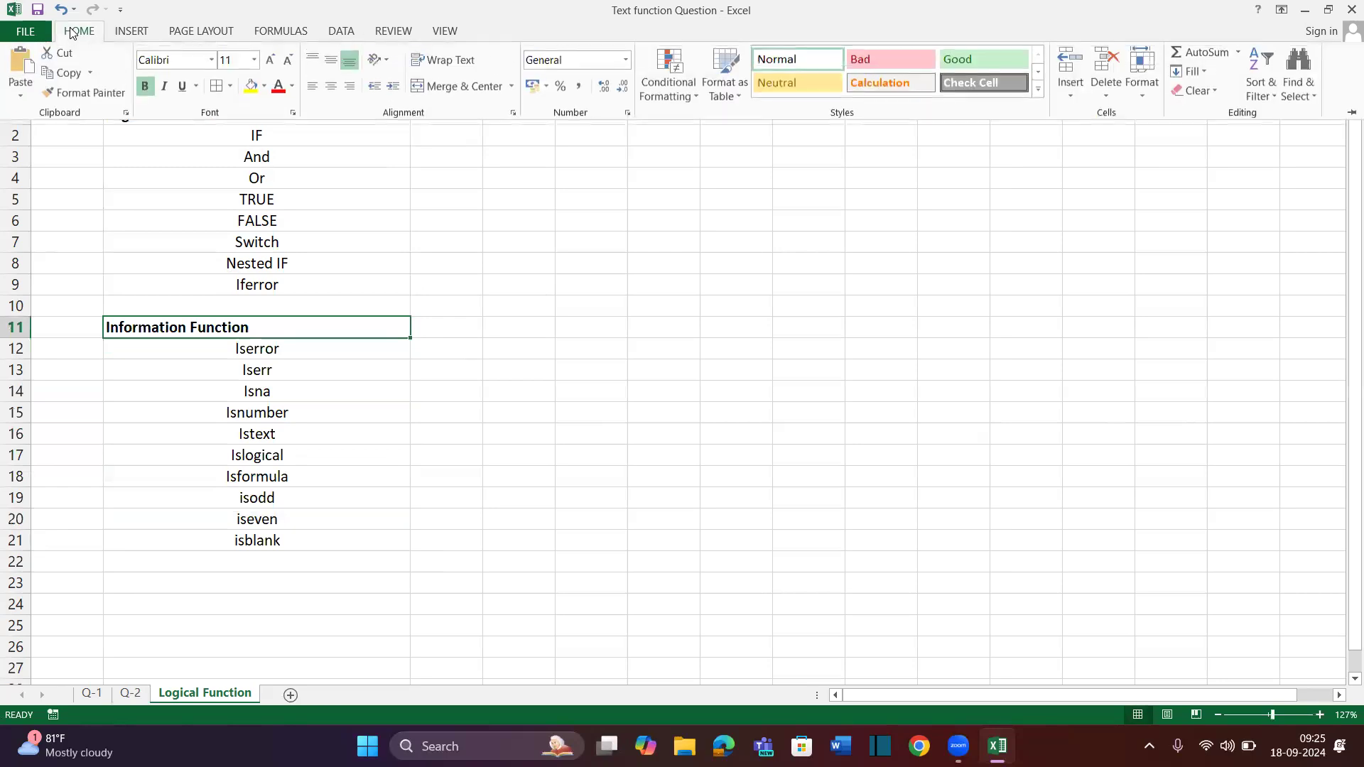
left_click(249, 92)
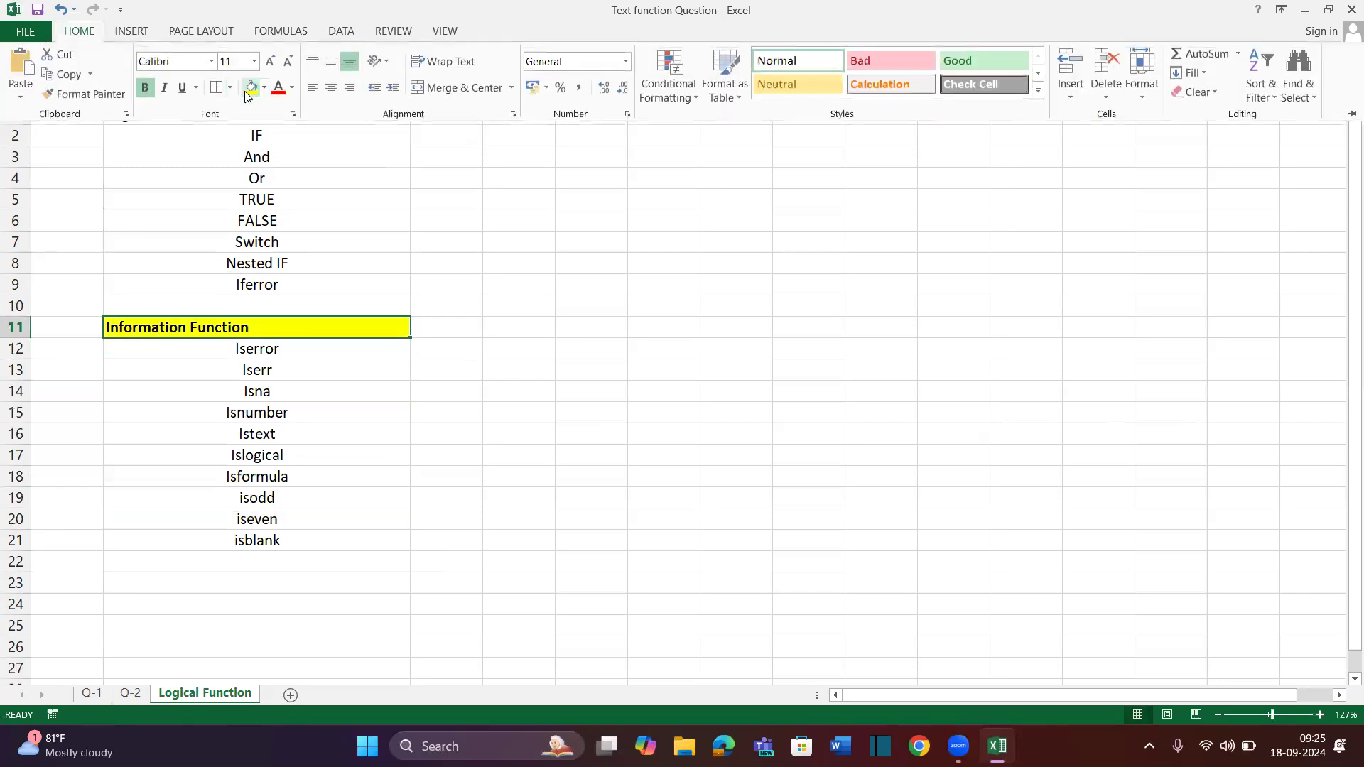
left_click(186, 237)
double_click(188, 237)
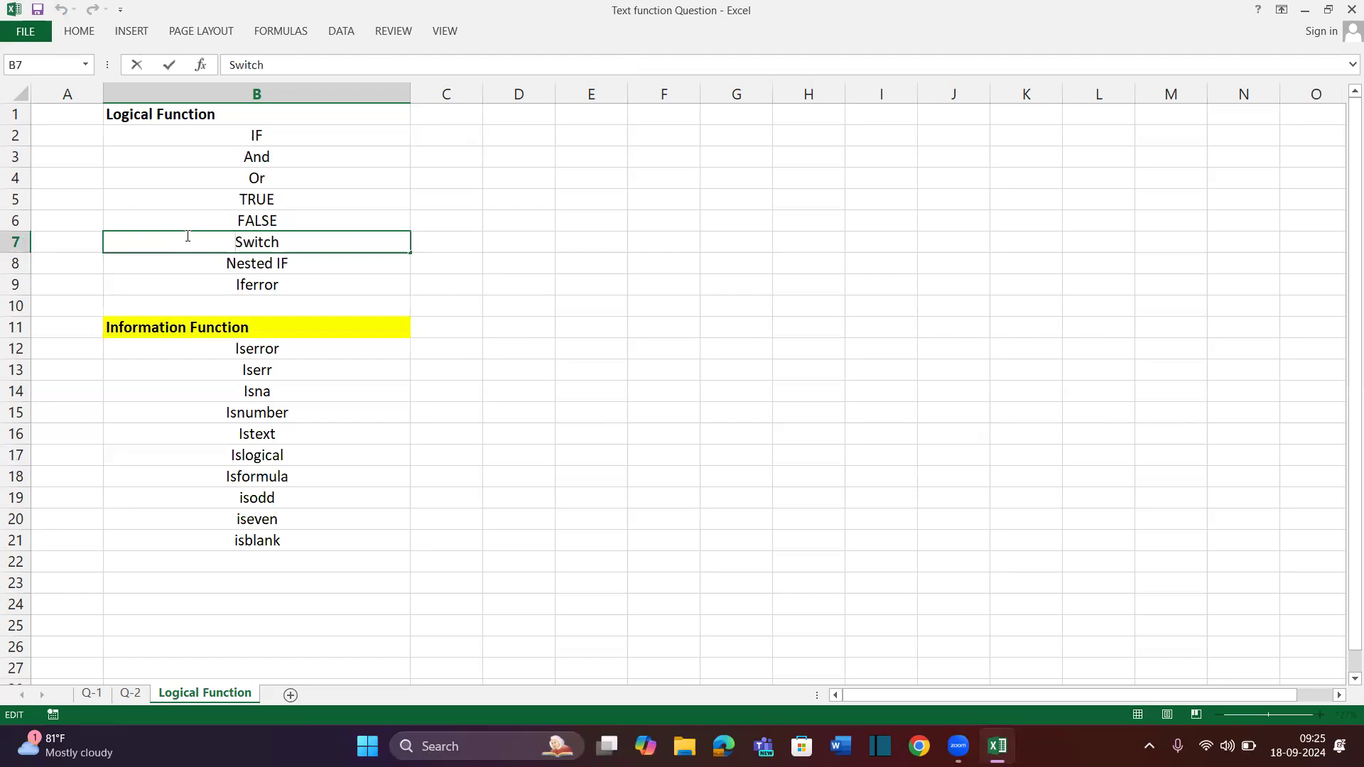
key("Return")
key("Up")
key("Up")
key("Up")
key("Up")
key("Up")
key("Up")
key("Up")
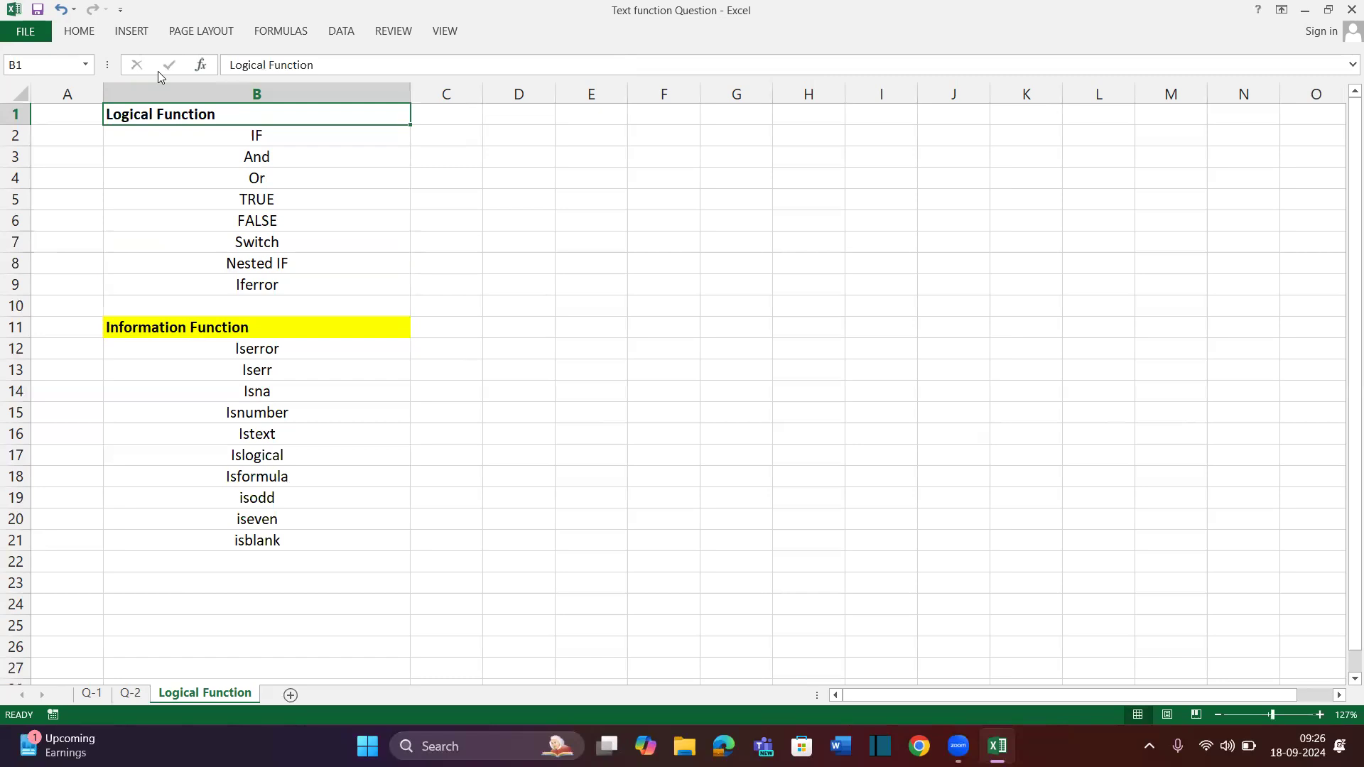
Fill the Logical Function heading in B1 yellow and widen column C
left_click(84, 31)
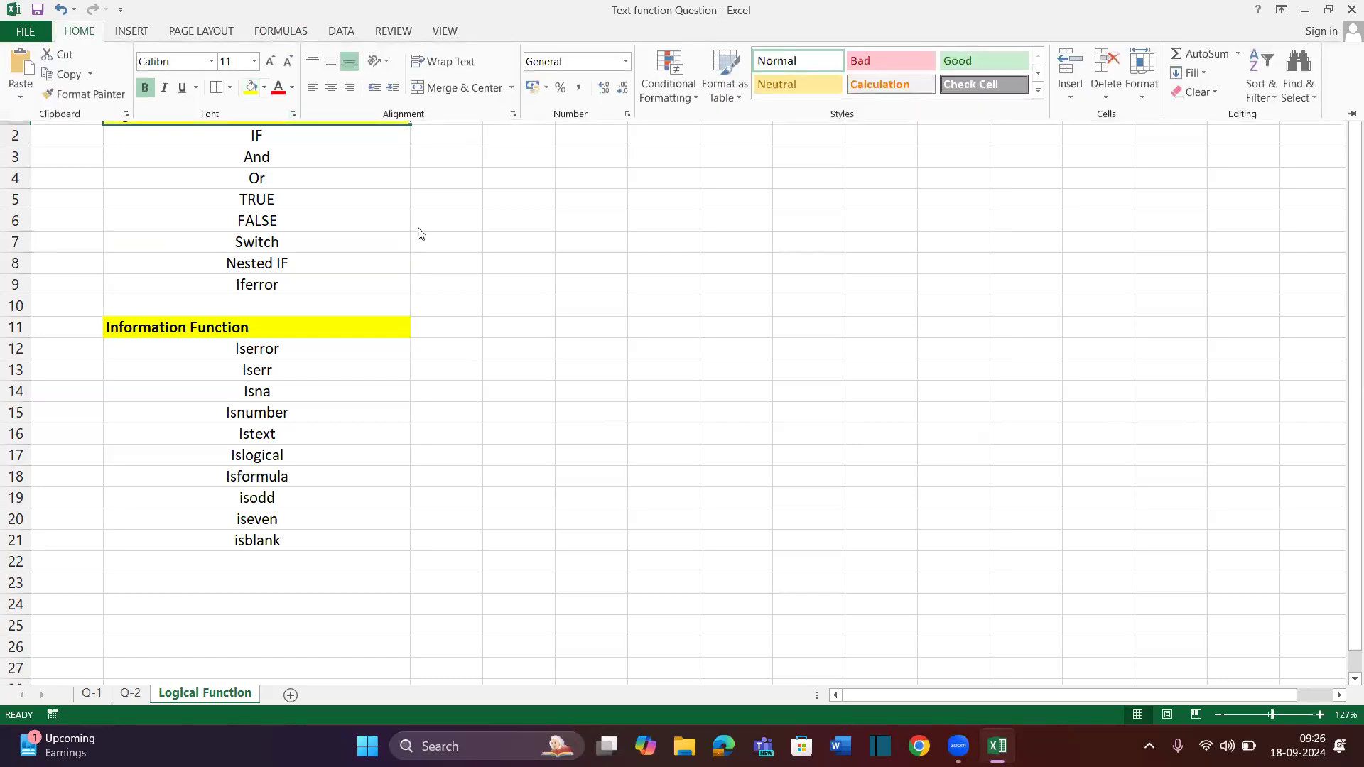
left_click(384, 258)
left_click(440, 322)
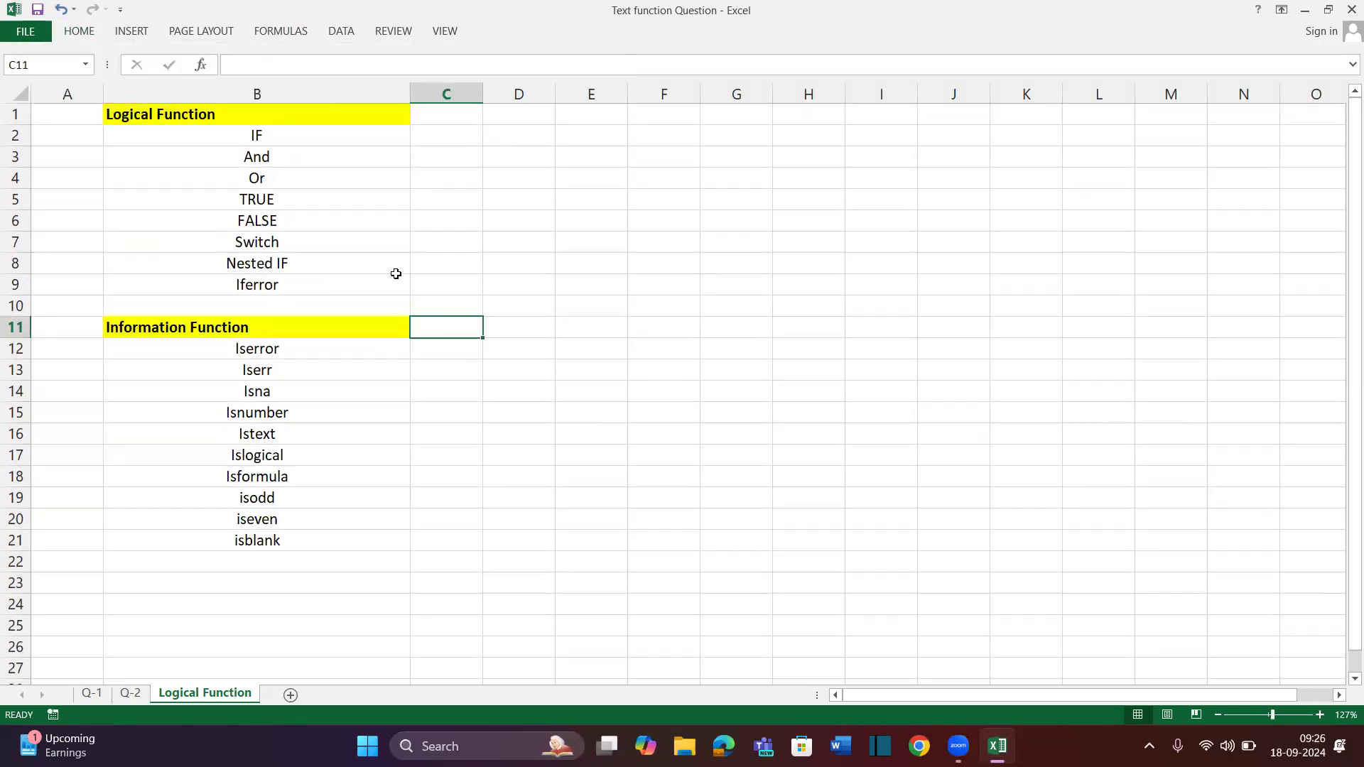
left_click_drag(258, 135, 282, 283)
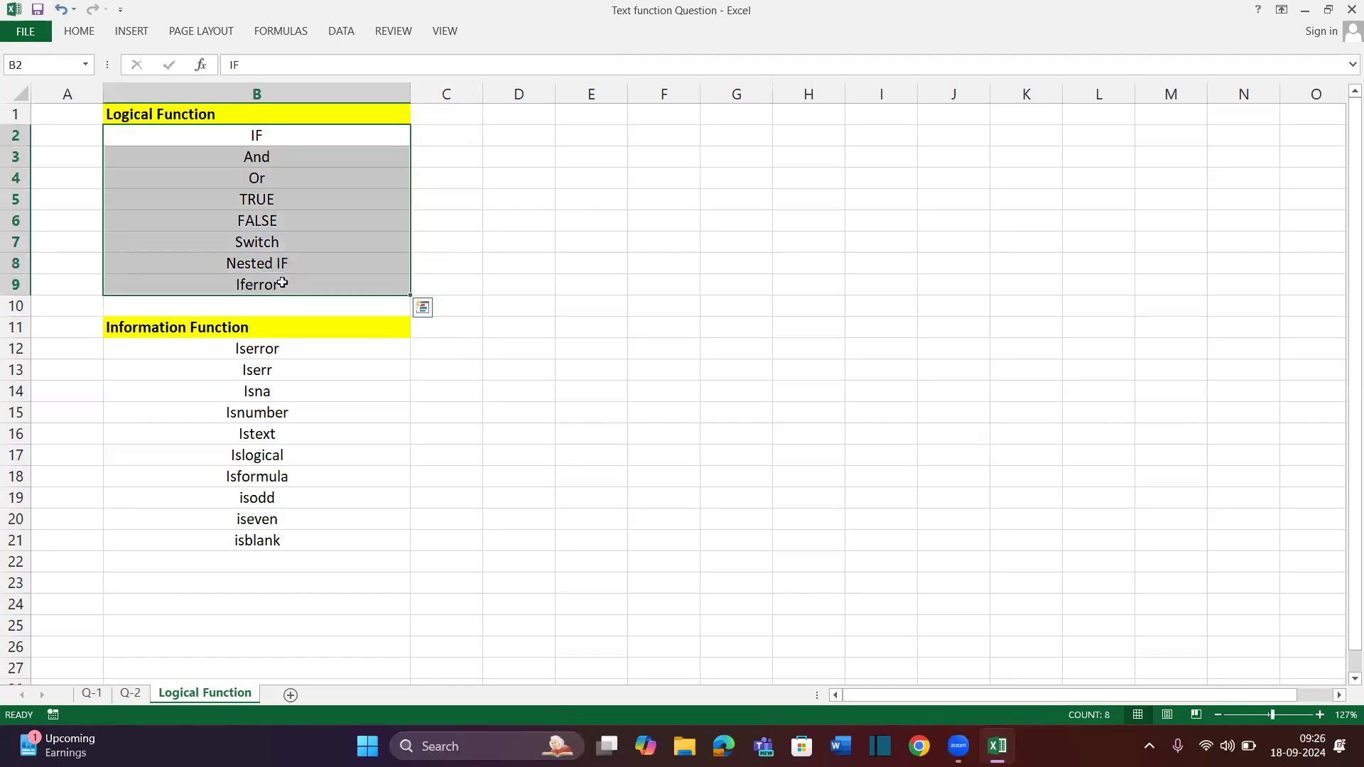
left_click(501, 444)
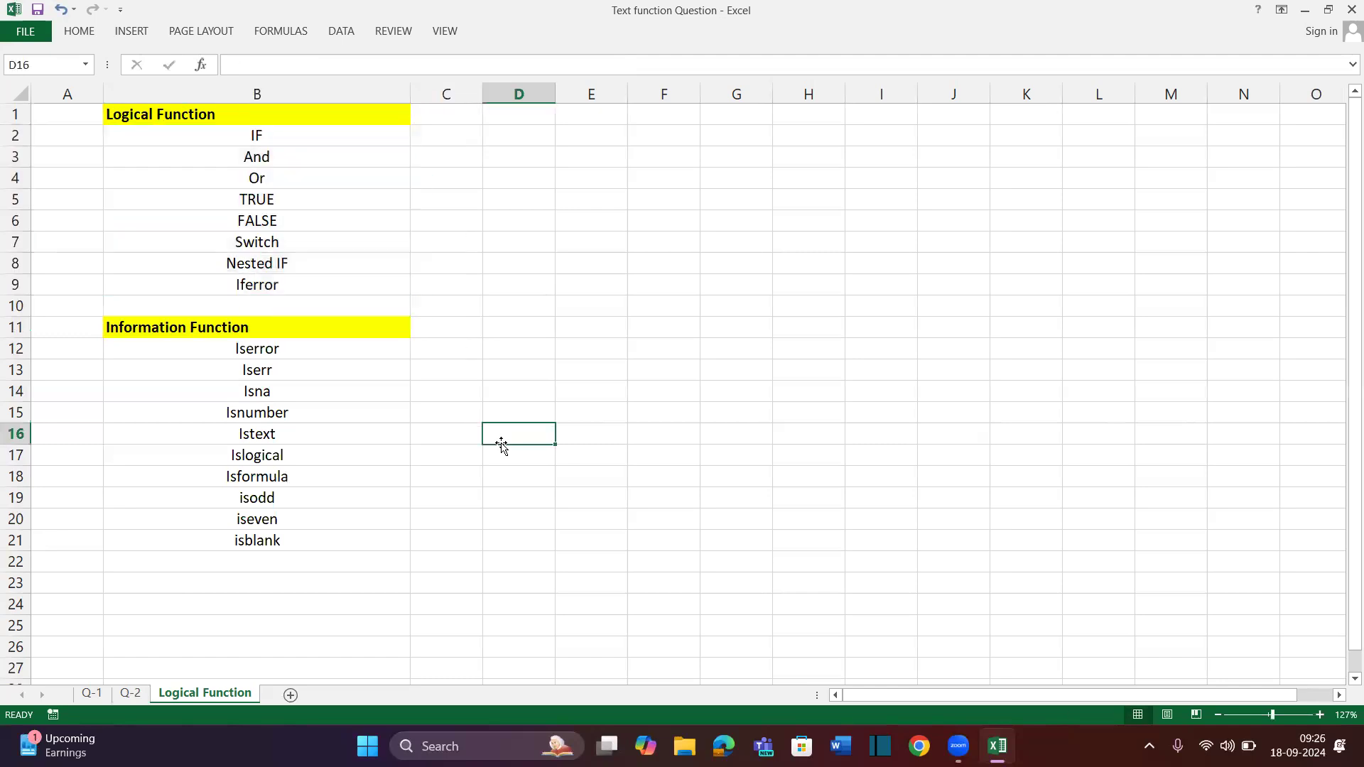
left_click(354, 130)
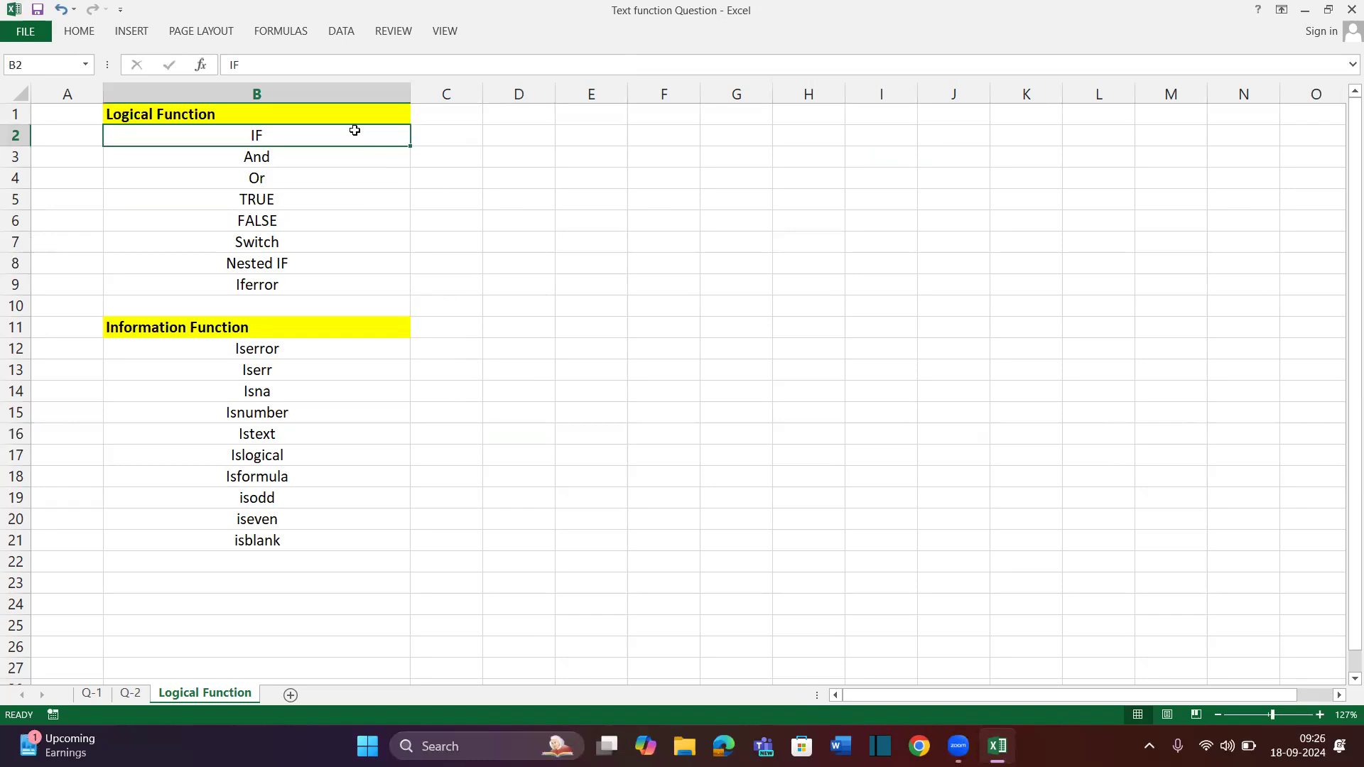
left_click(572, 130)
left_click_drag(484, 95, 802, 123)
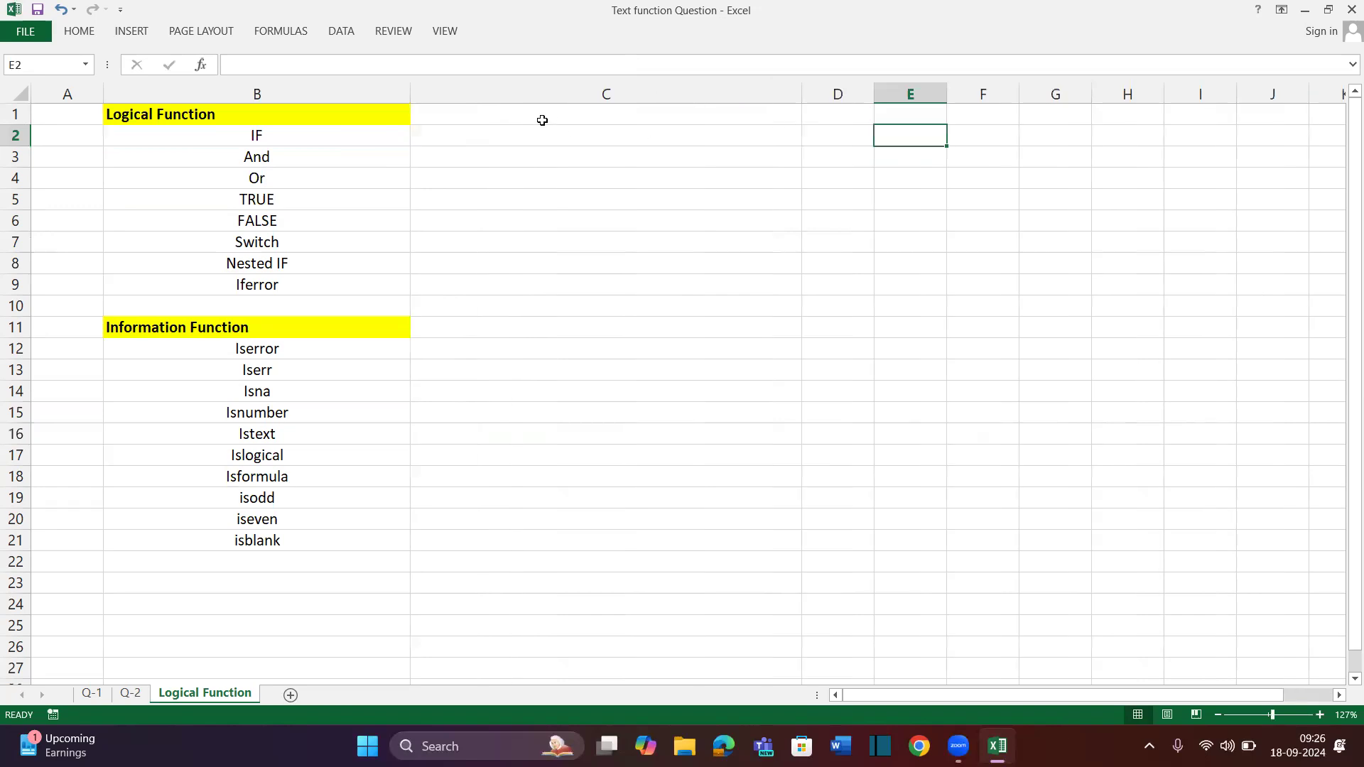
left_click(547, 135)
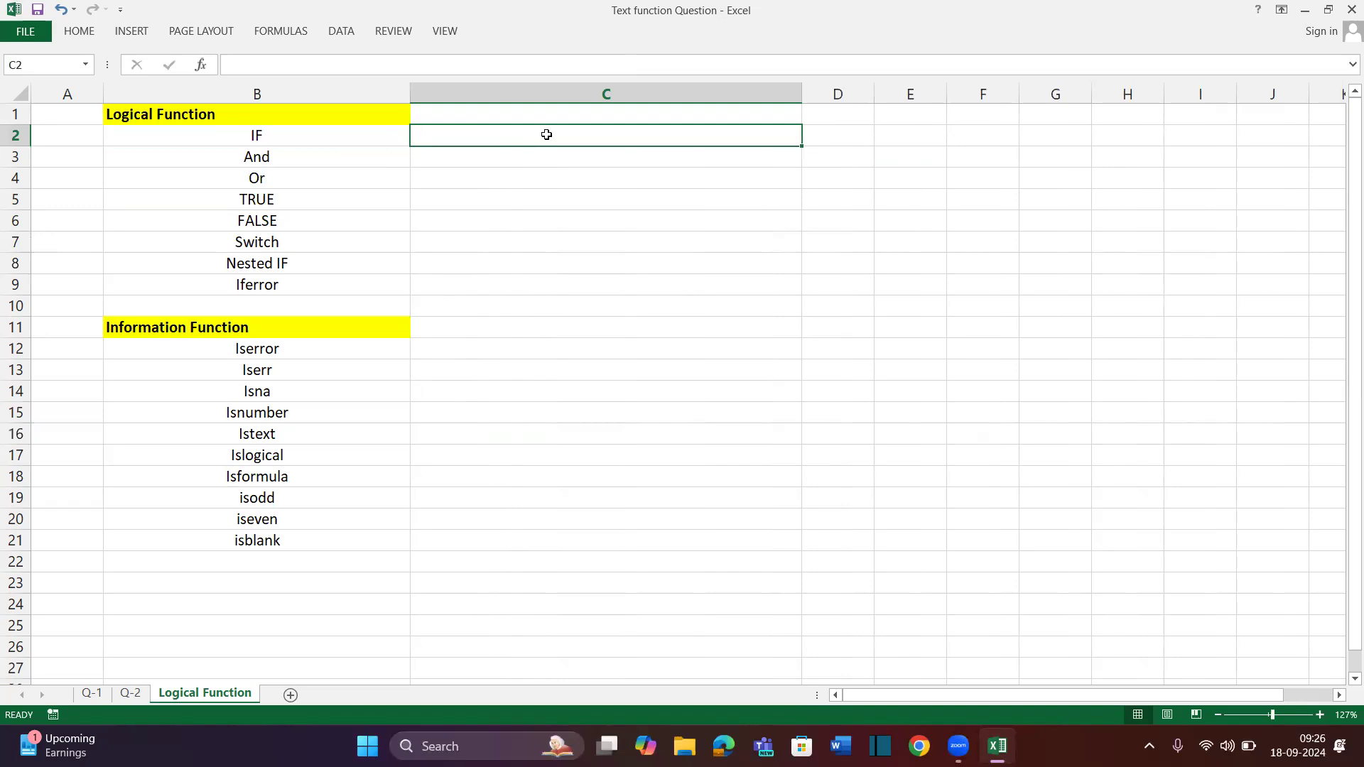
Enter '=IF(Logical test, [Value if true],[value if false]' in C2 as plain text
type("=IF(Lo")
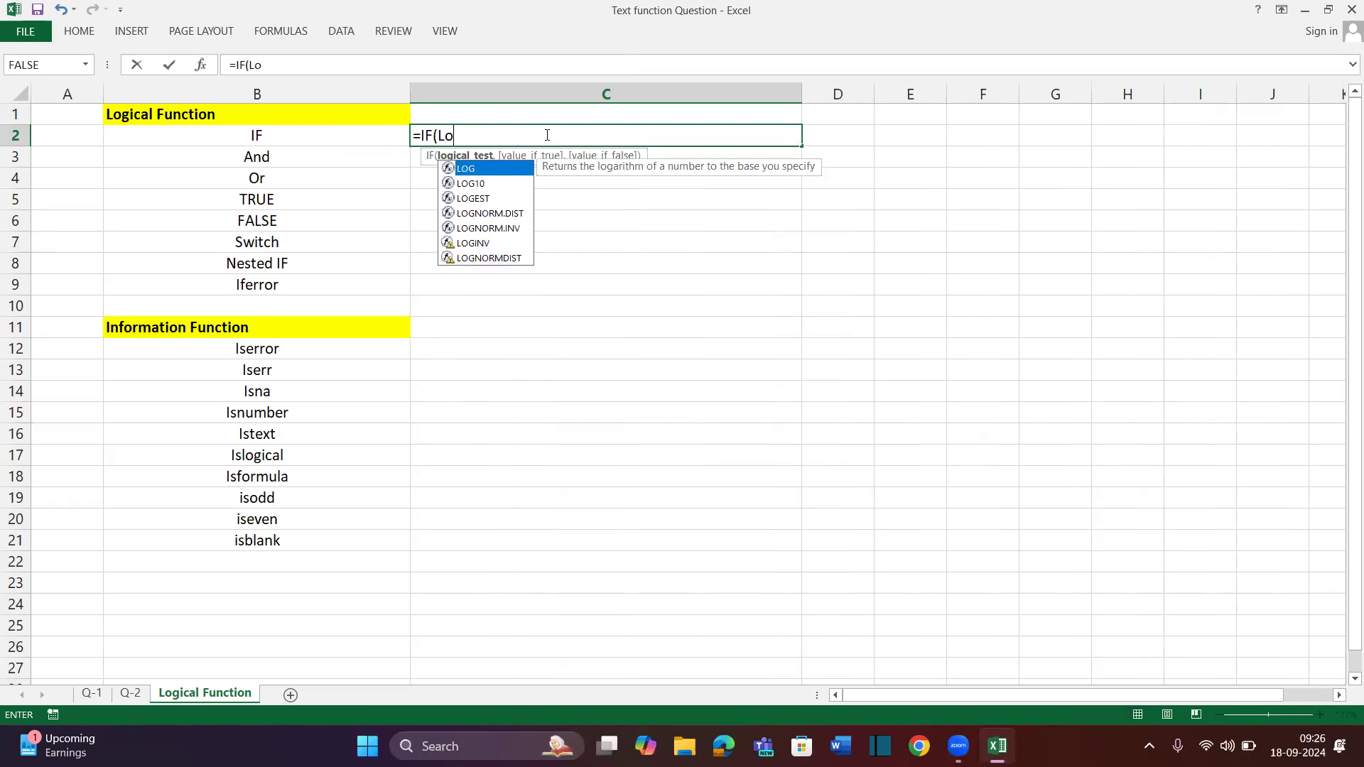
type("gica l")
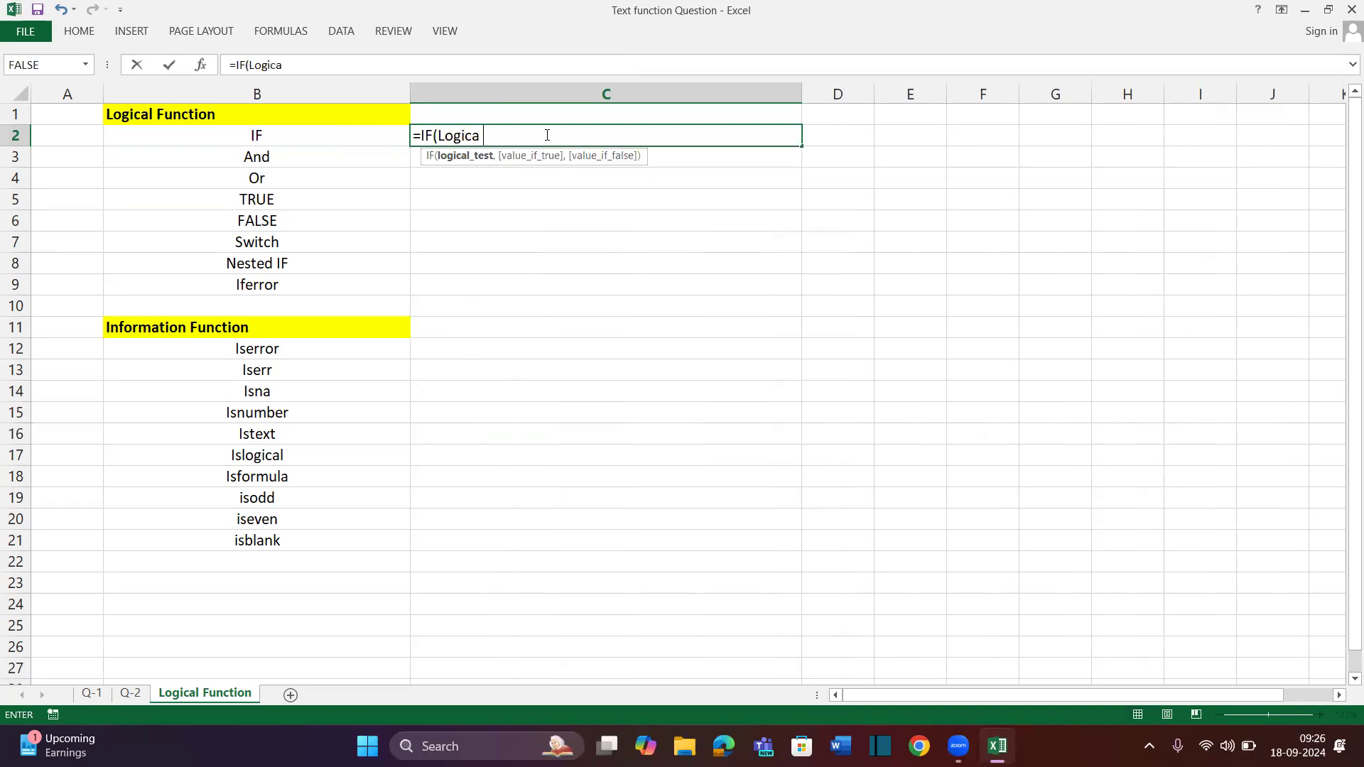
key("BackSpace")
key("BackSpace")
type("l test, ")
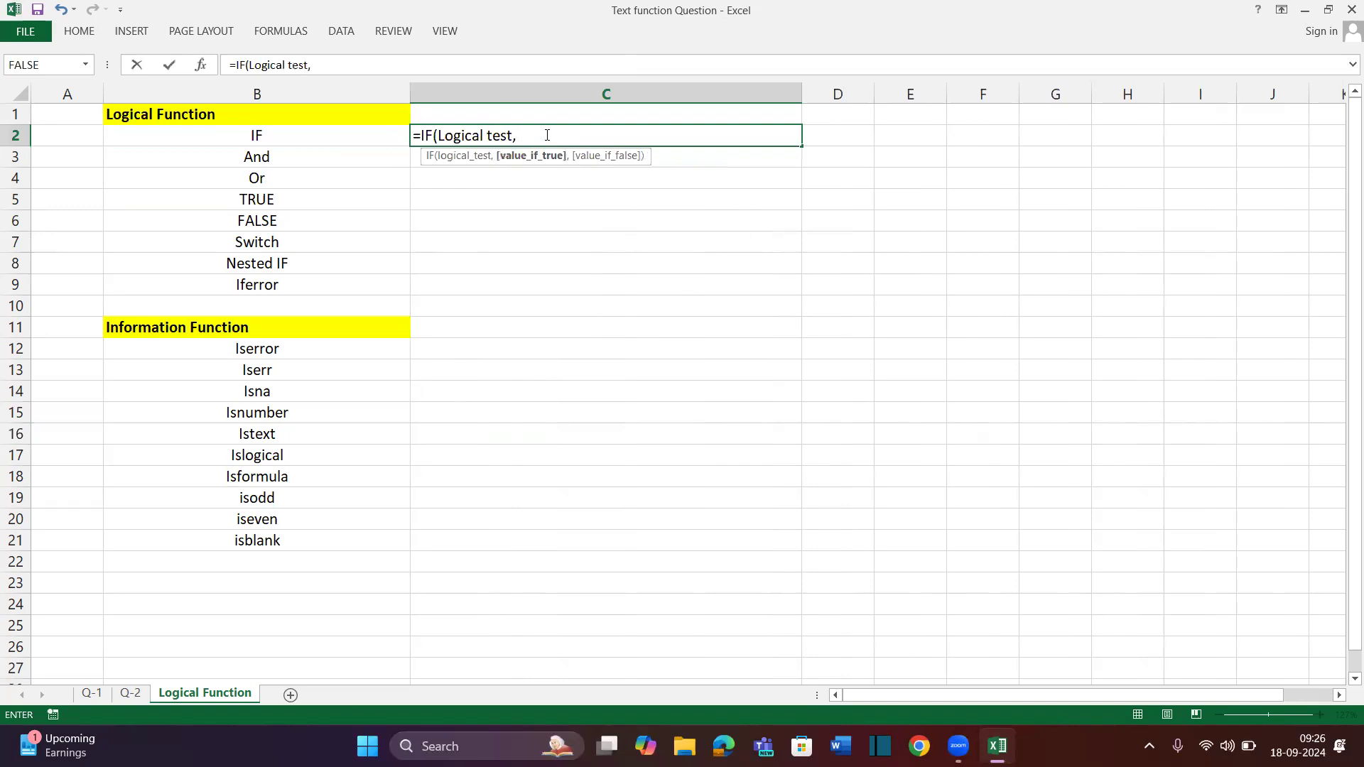
type("[Value if true],")
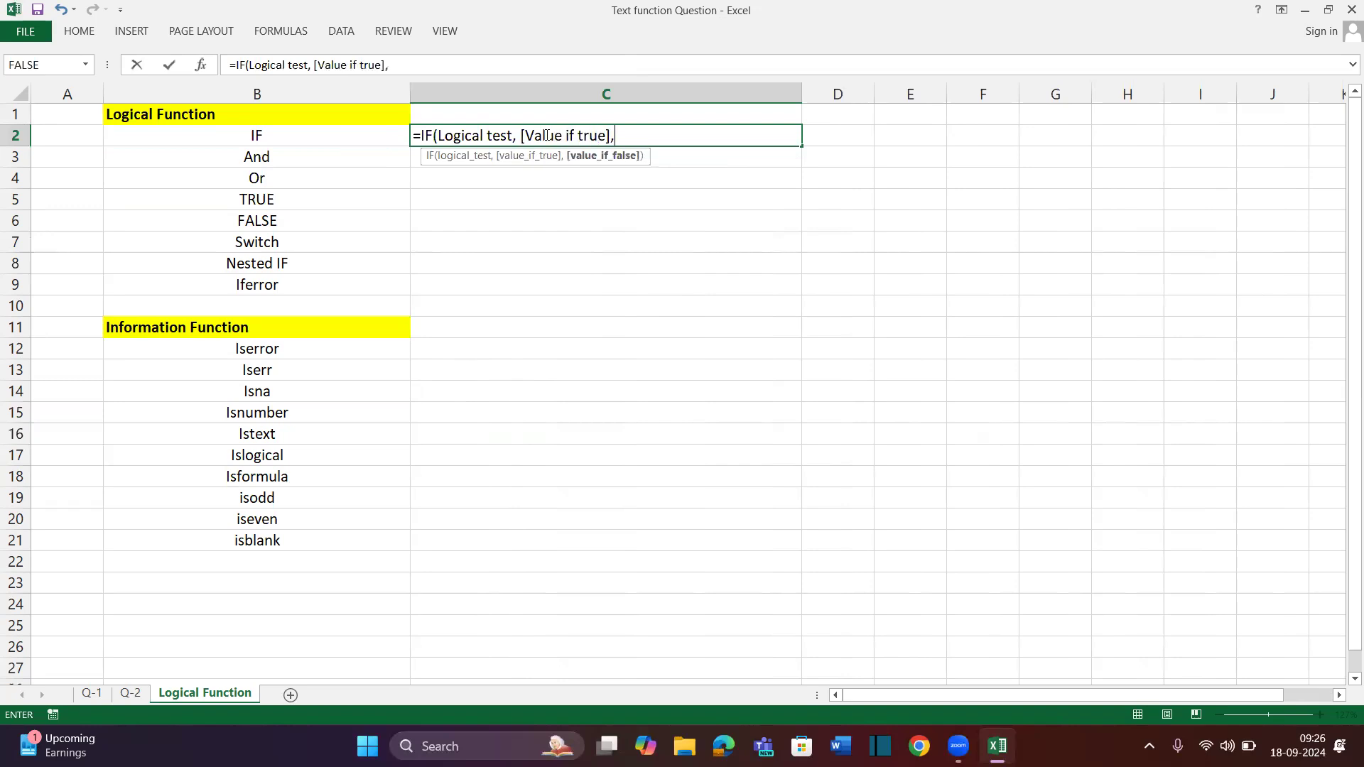
type("[value if false]")
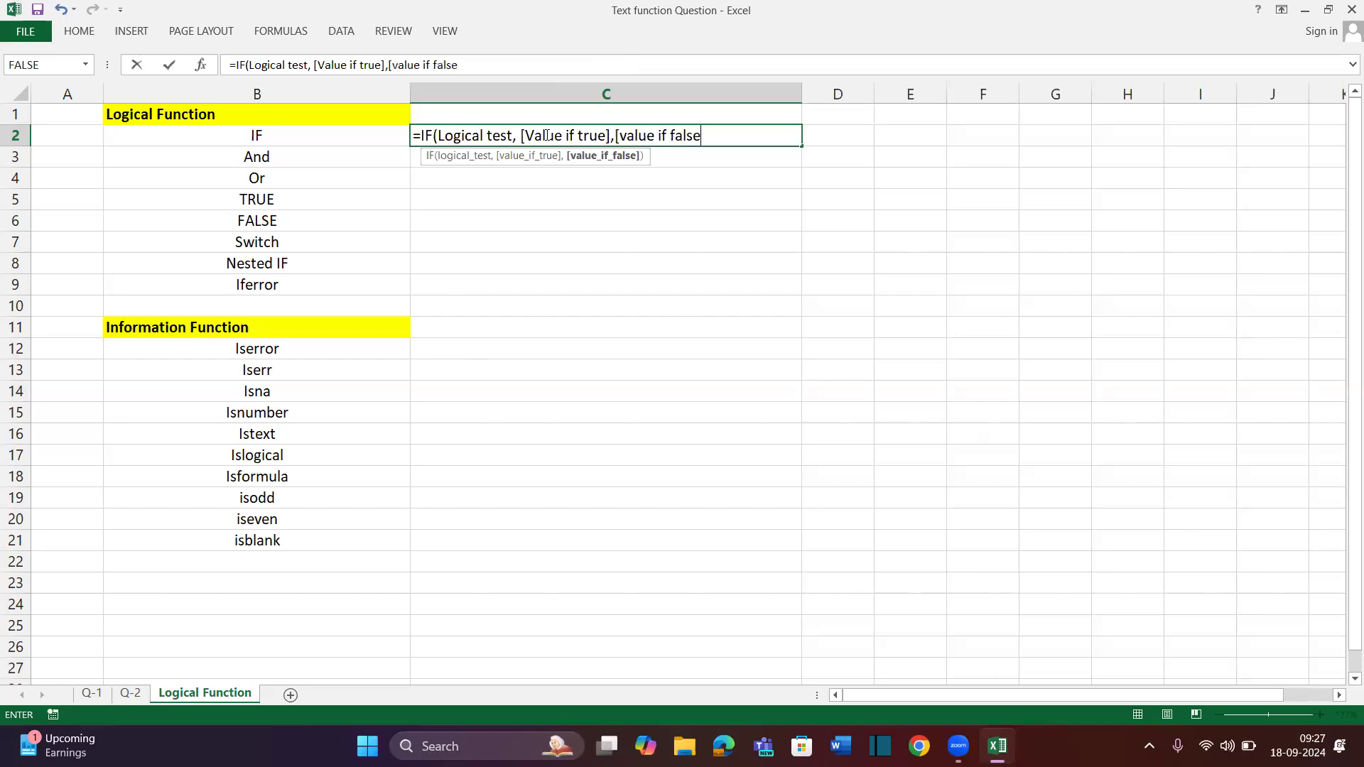
key("Return")
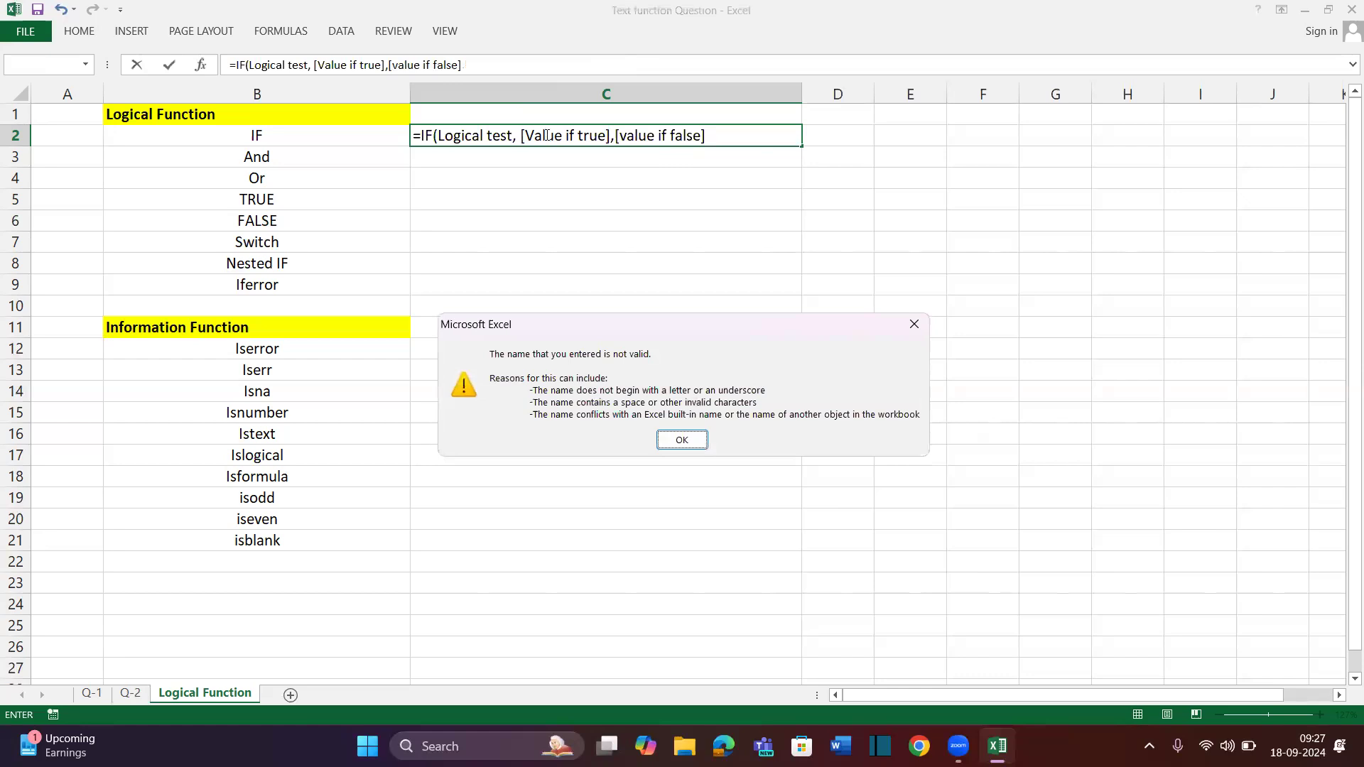
key("Return")
left_click(415, 133)
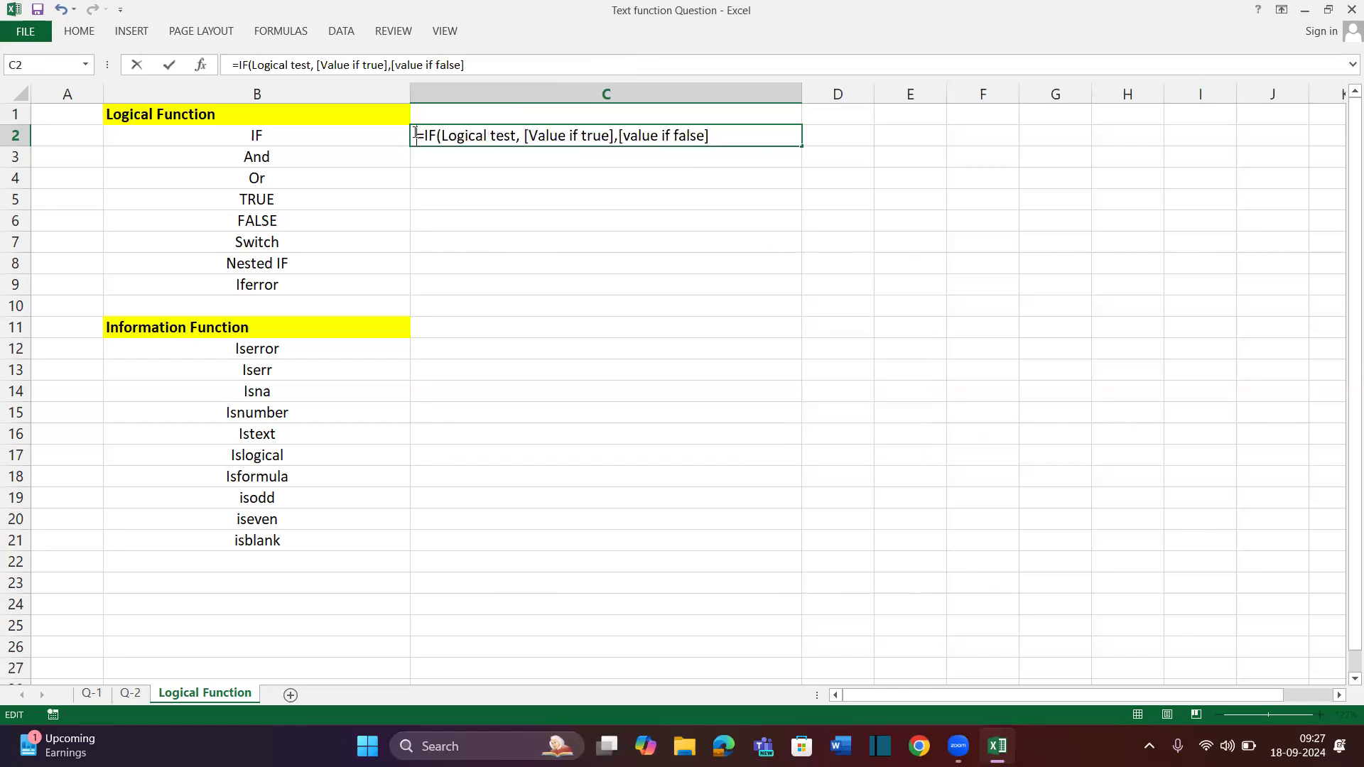
key("Return")
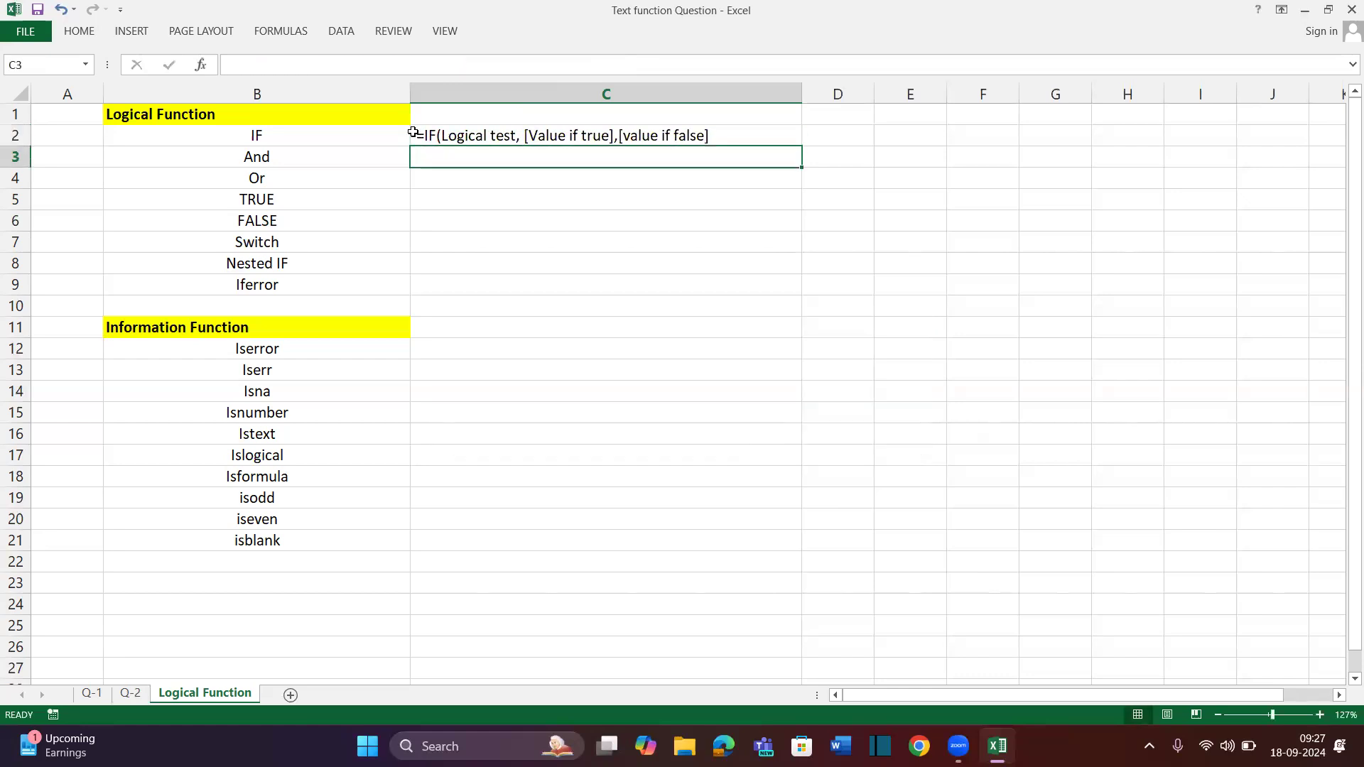
Start typing the 'Logical Operator' heading in cell C11
scroll(589, 328, "right", 1)
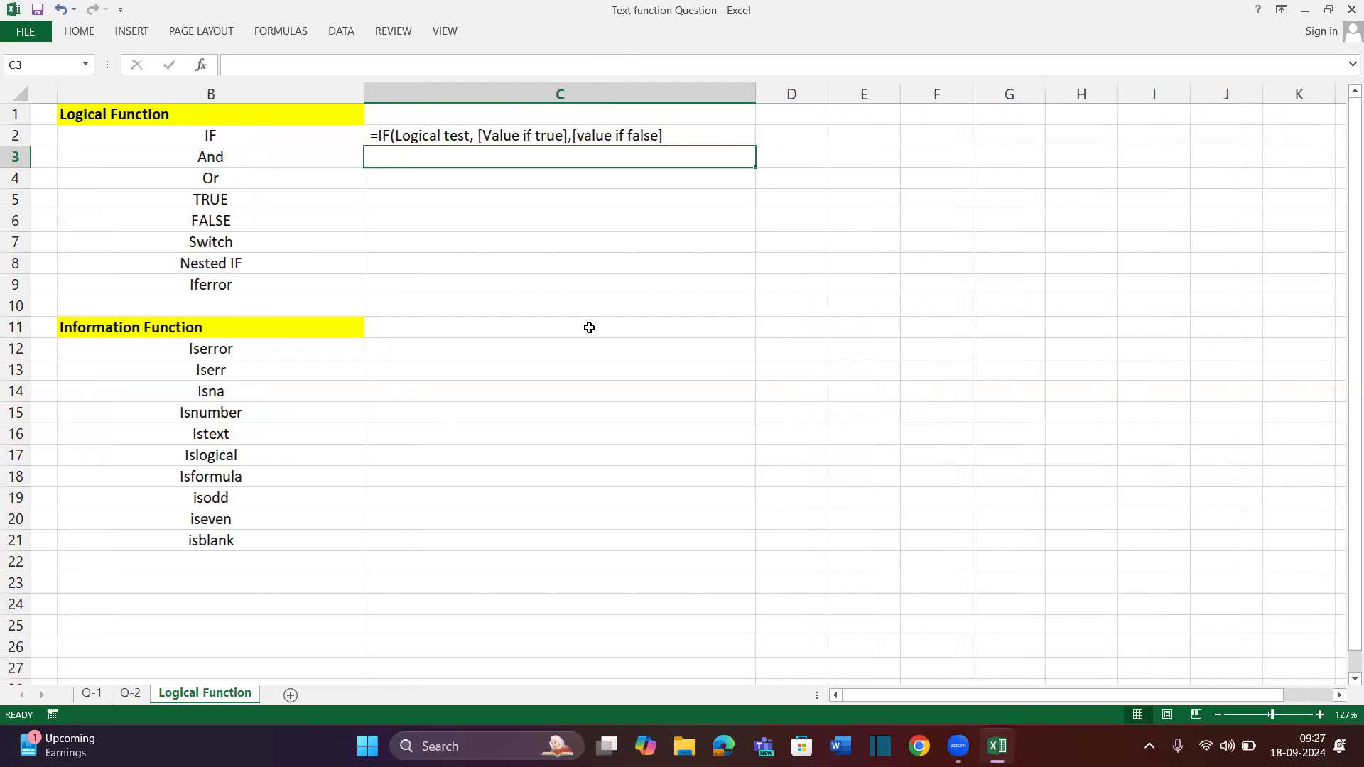
left_click(711, 333)
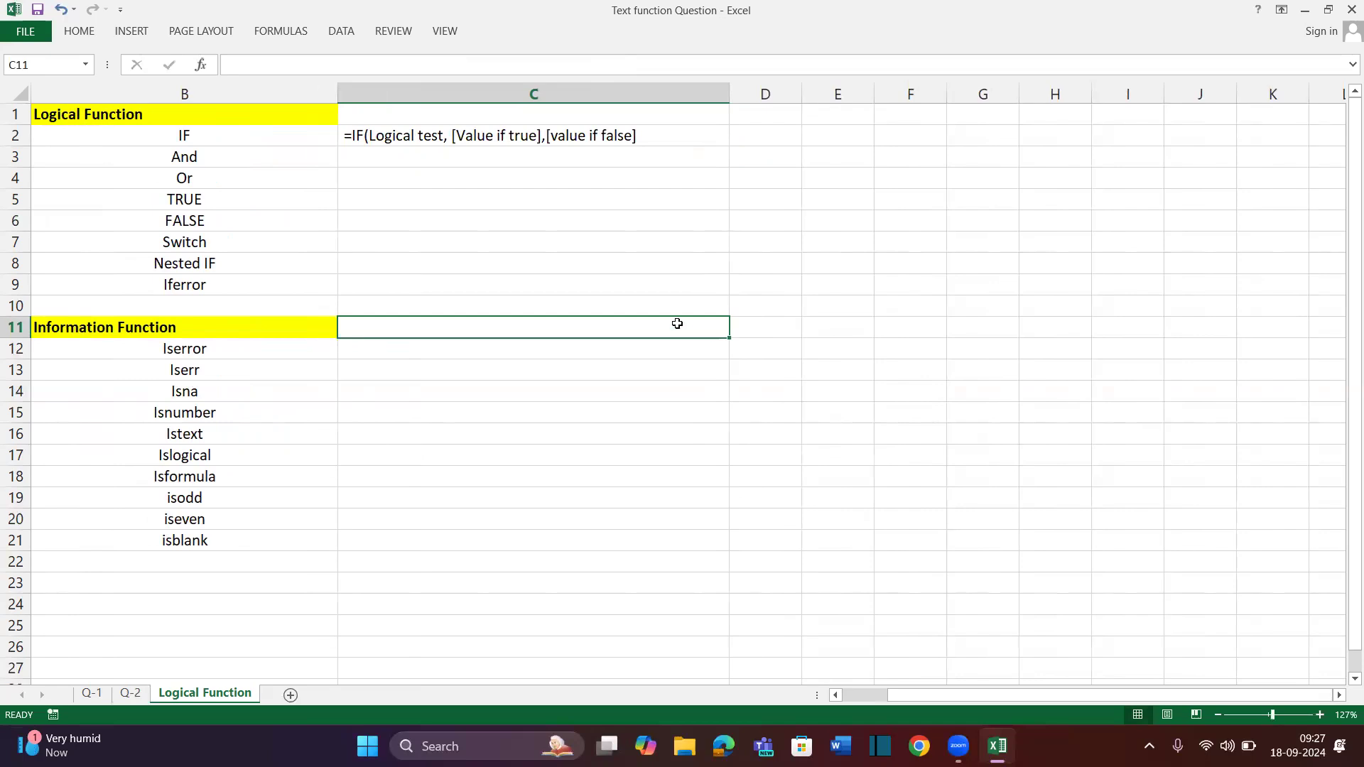
type("Logical Operat")
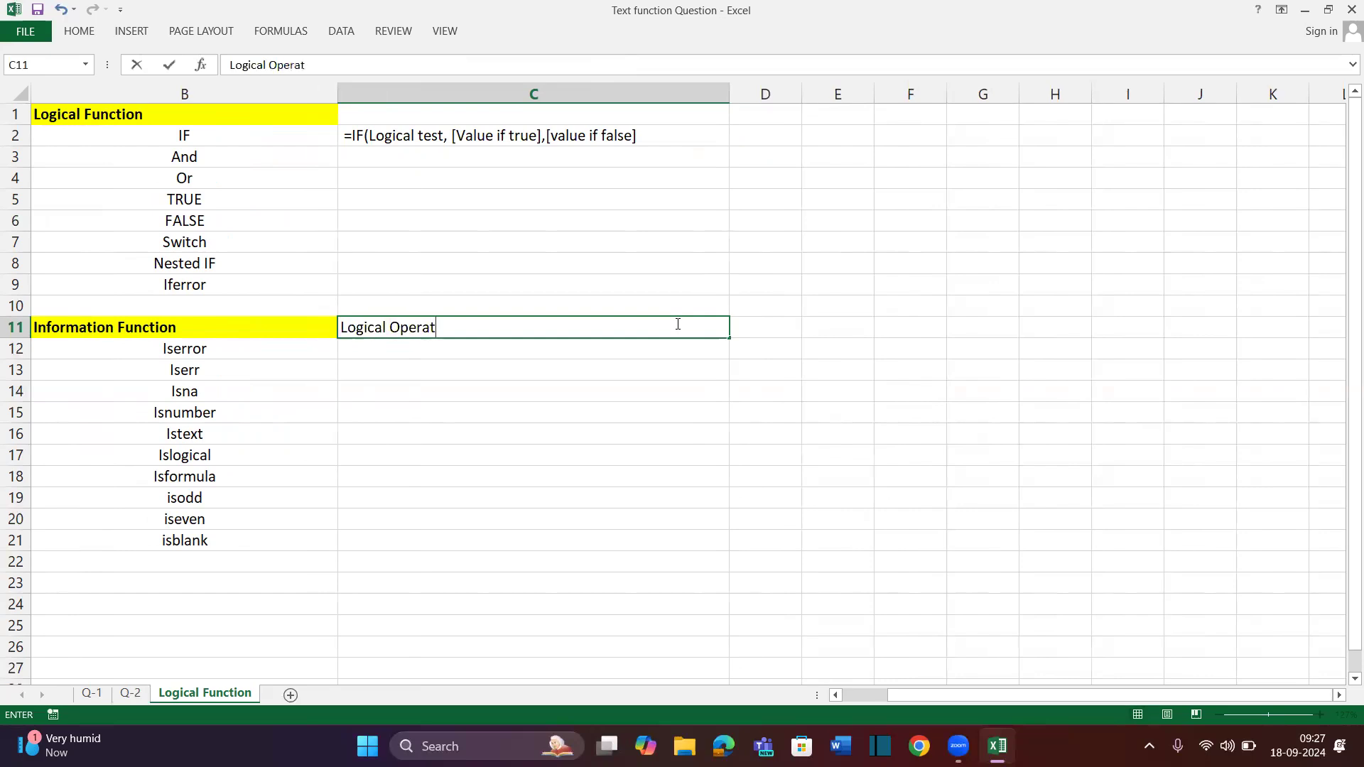
type("or")
Confirm the 'Logical Operator' heading in C11 and make it bold
key("Return")
left_click(677, 324)
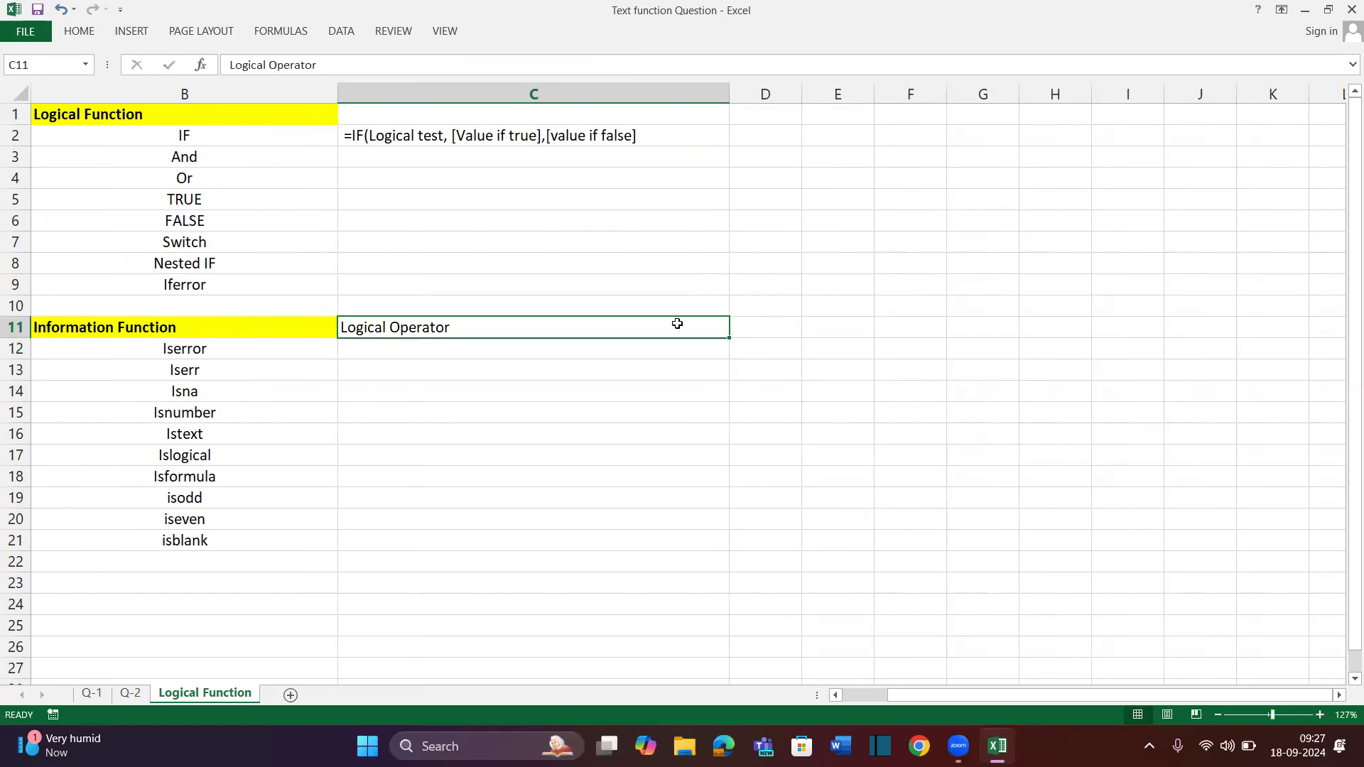
key("ctrl+b")
left_click(677, 324)
left_click(677, 324)
left_click(491, 350)
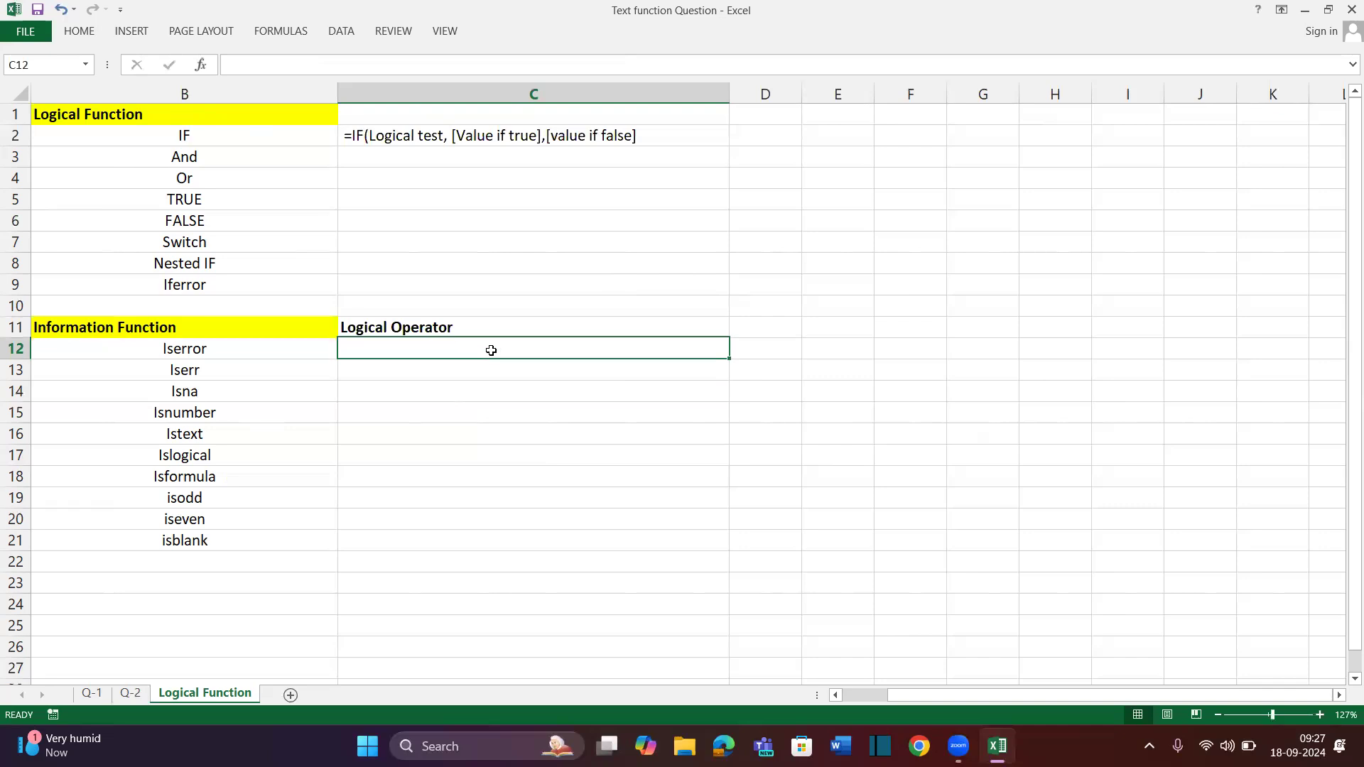
Enter the equals sign in C12 as text ('=) after the bare = raises a formula warning
type("=")
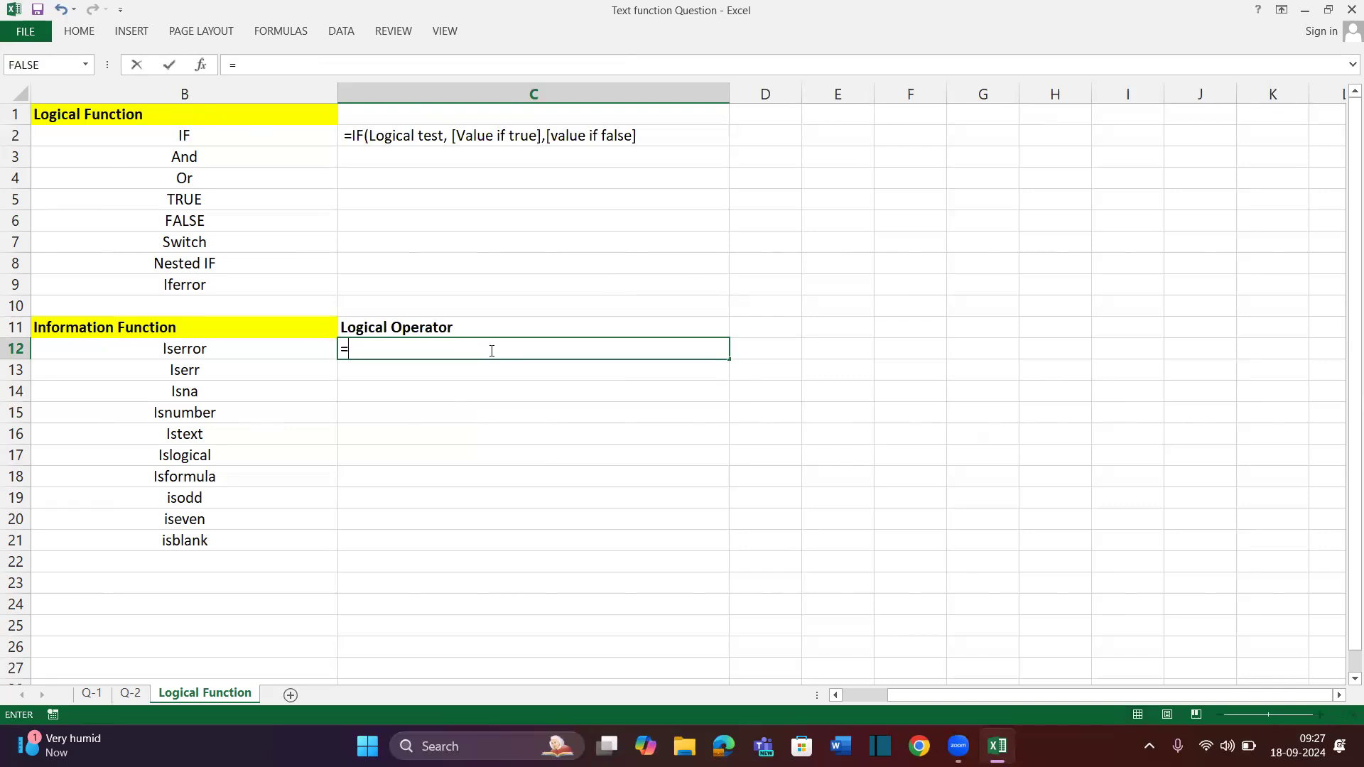
key("Return")
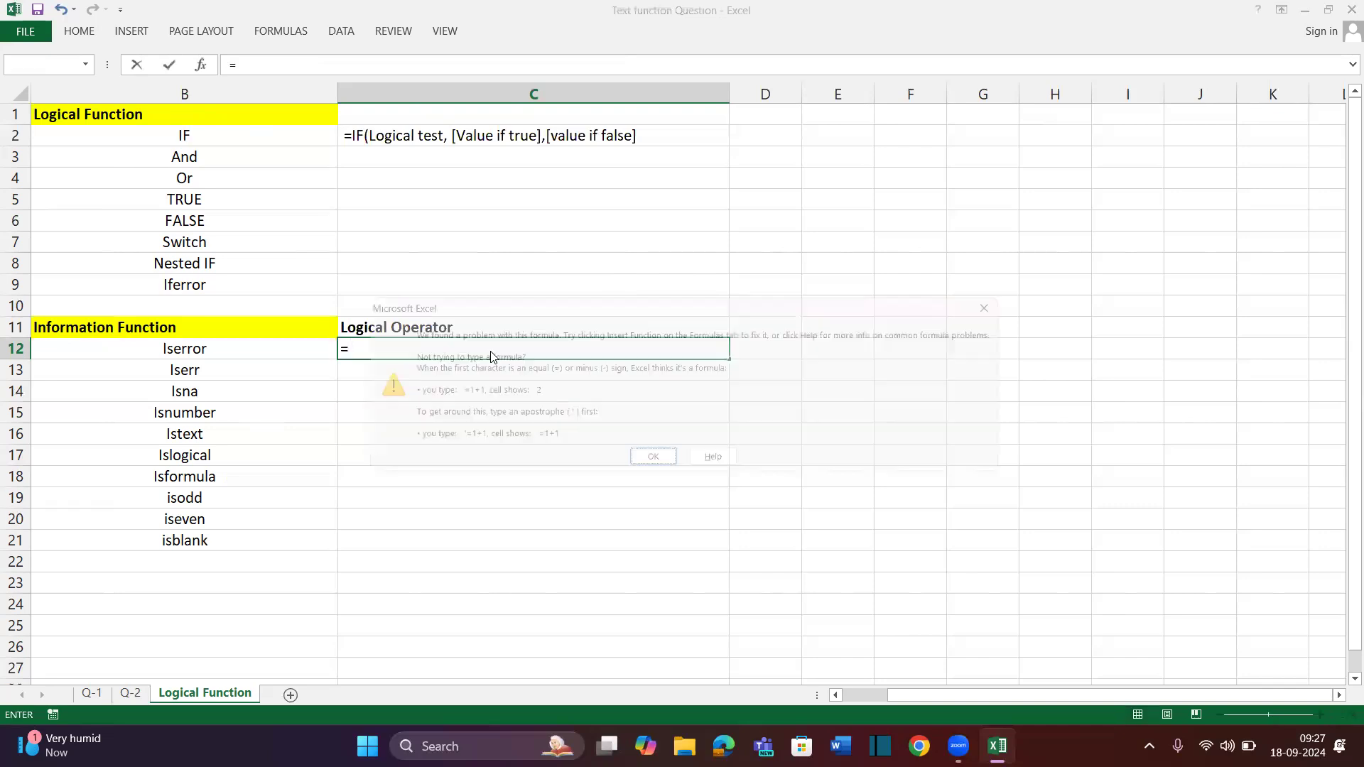
key("Escape")
key("Escape")
type("'=")
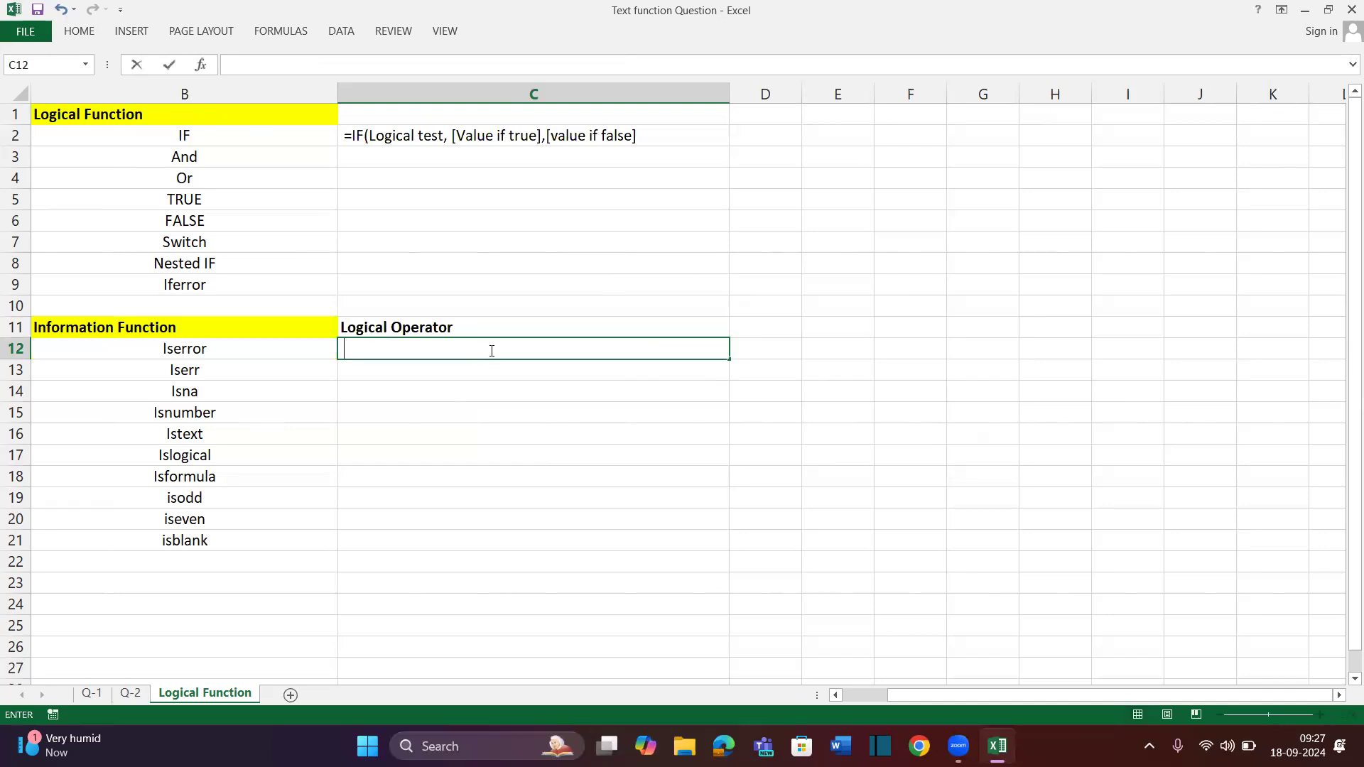
key("Return")
List the operators >, <, <=, <= and <> in C13:C17
type(">")
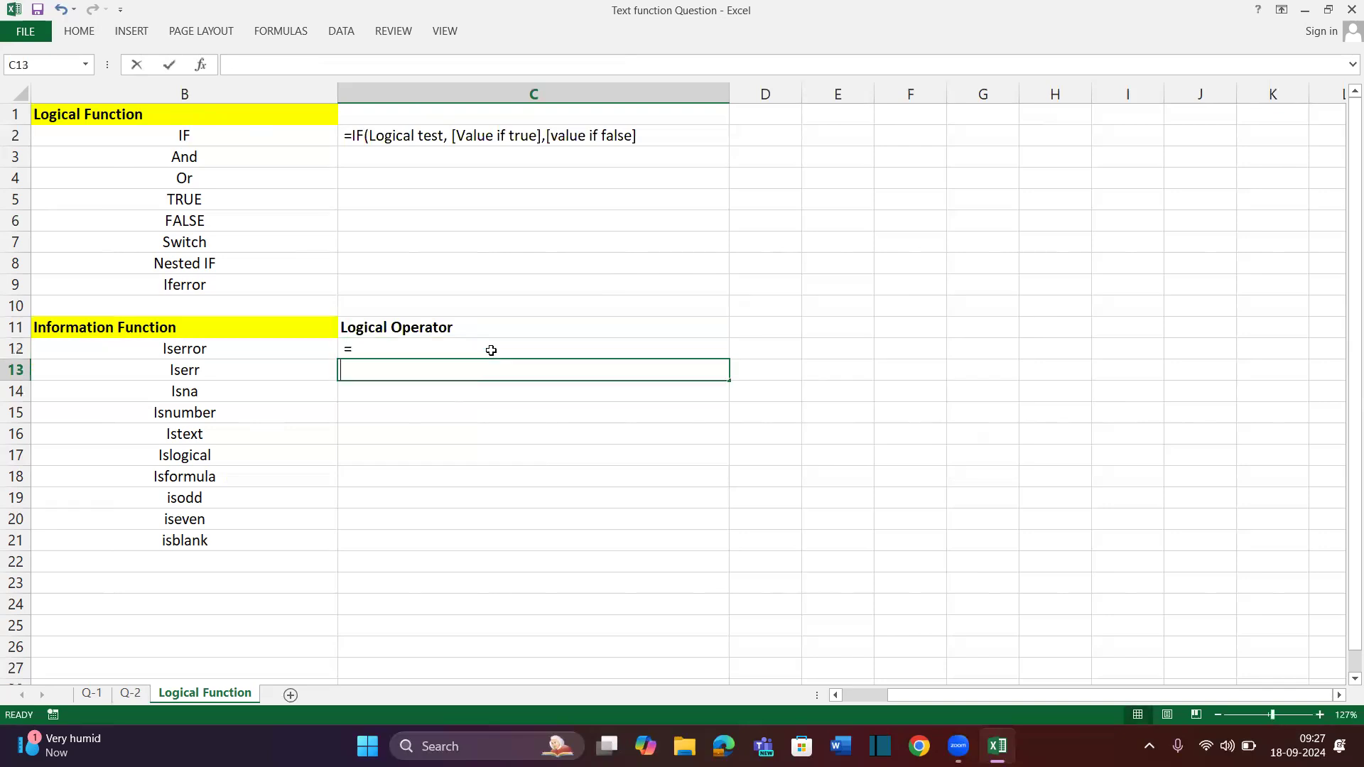
key("Return")
type("<")
key("Return")
type("<=")
key("Return")
type("<=")
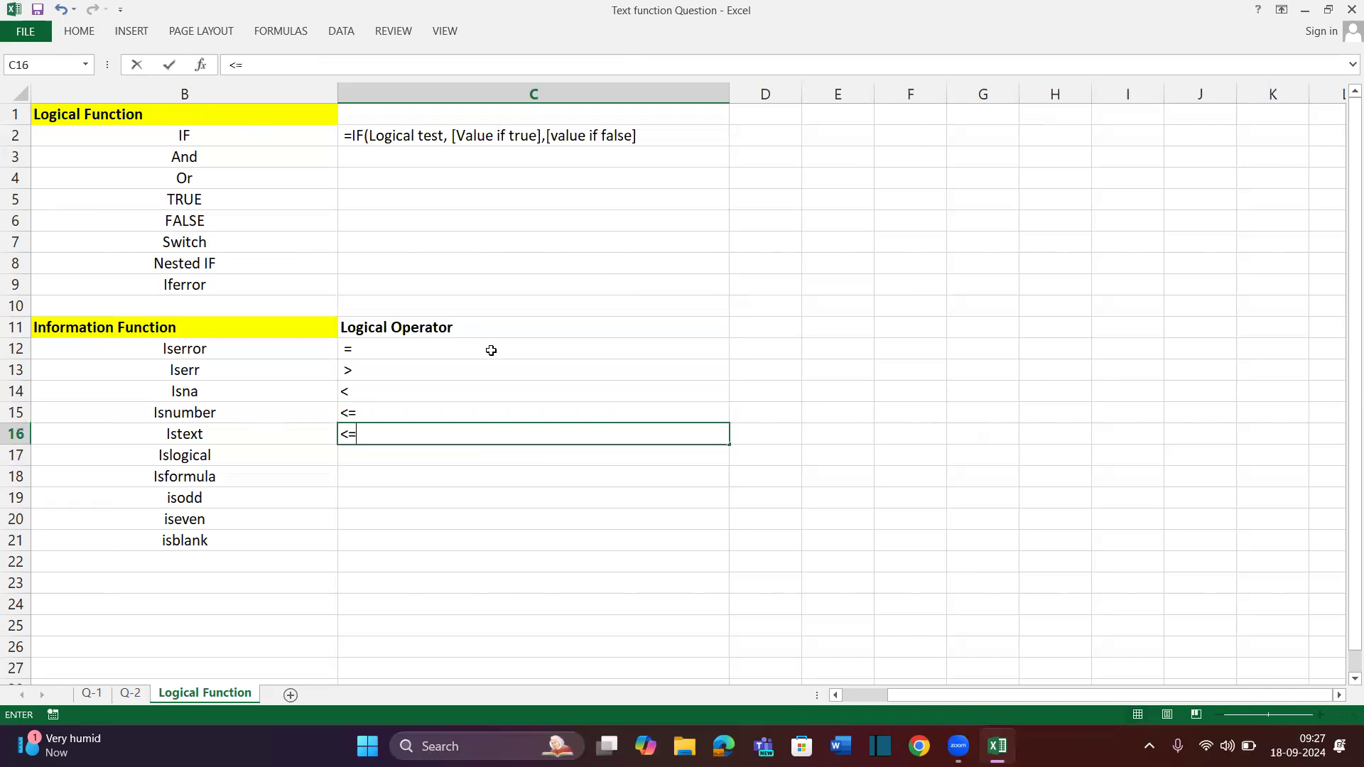
key("Return")
type("<>")
key("Return")
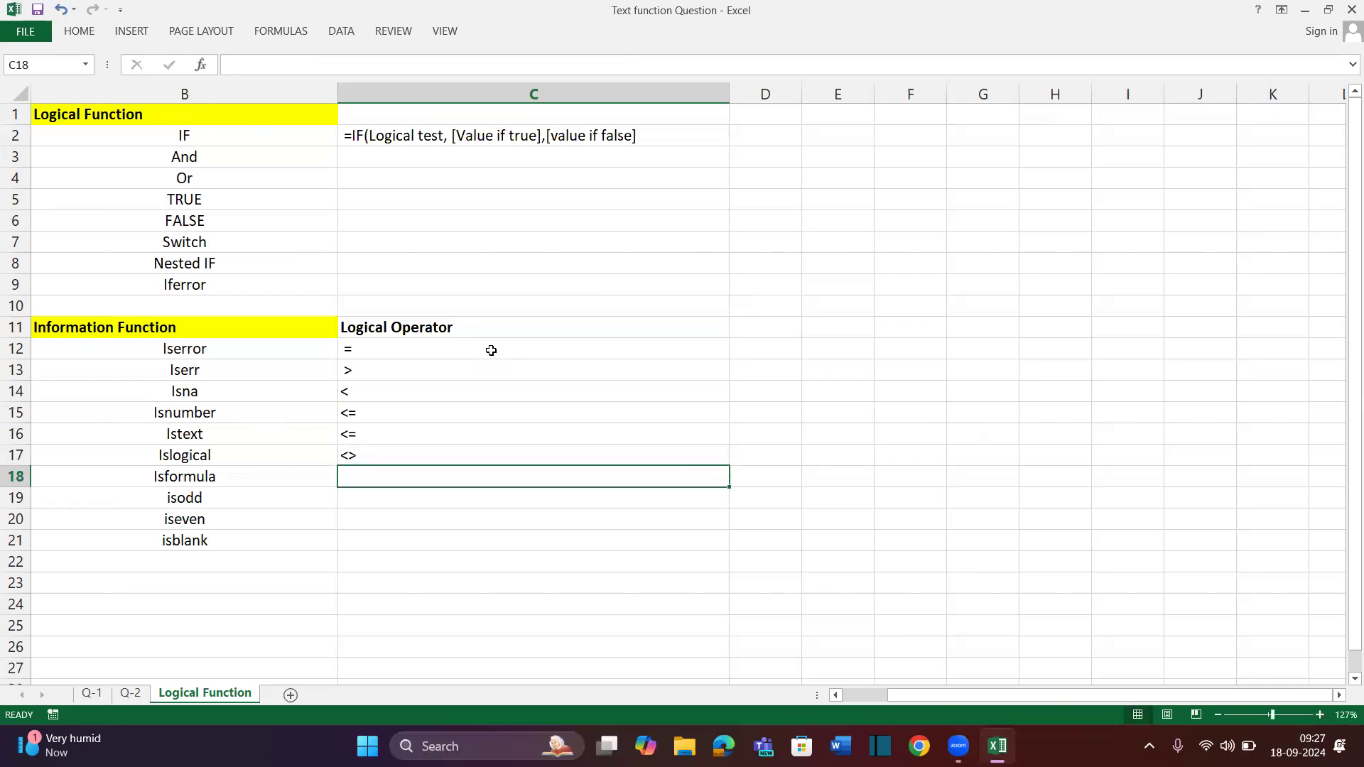
Check the operator list selection, then begin the heading 'Calculationn Ope' in C19
key("Up")
key("ctrl+shift+Up")
key("shift+Down")
key("Down")
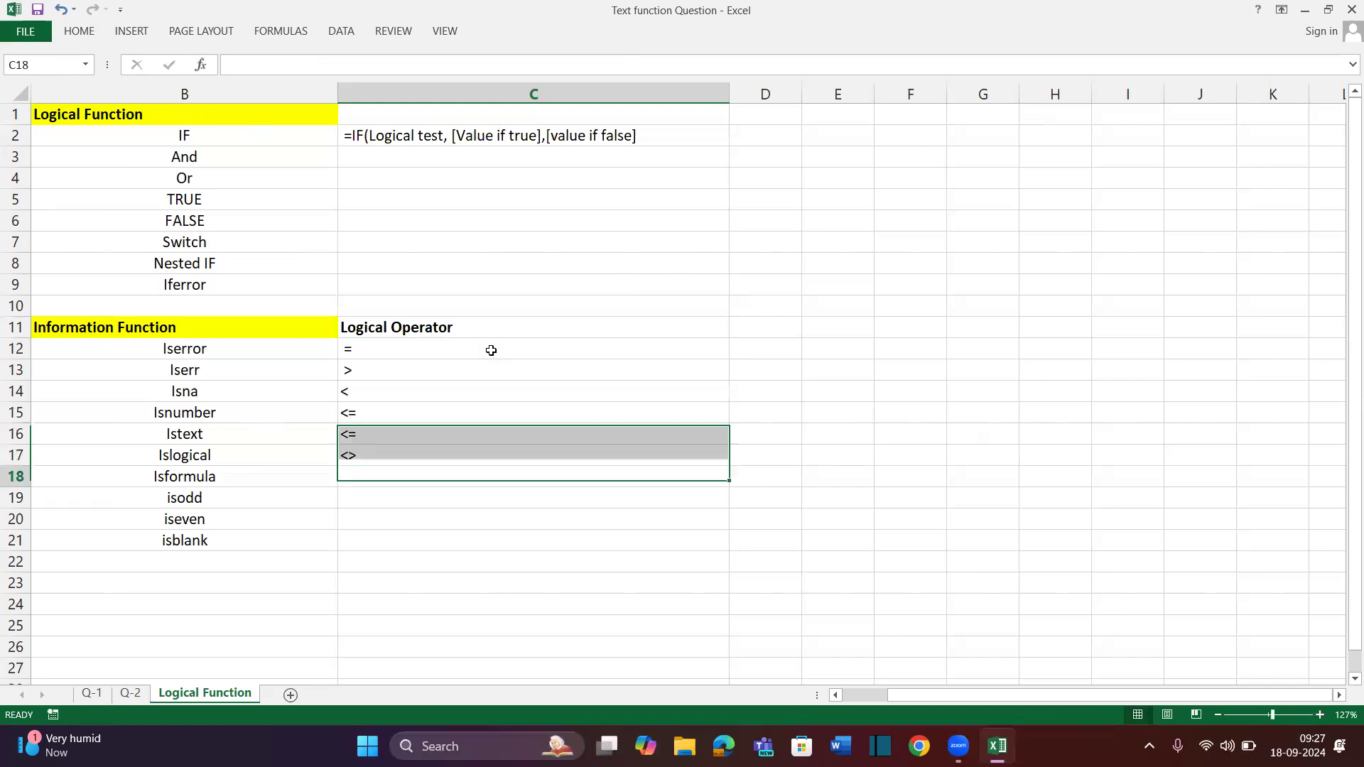
key("Down")
type("Cal")
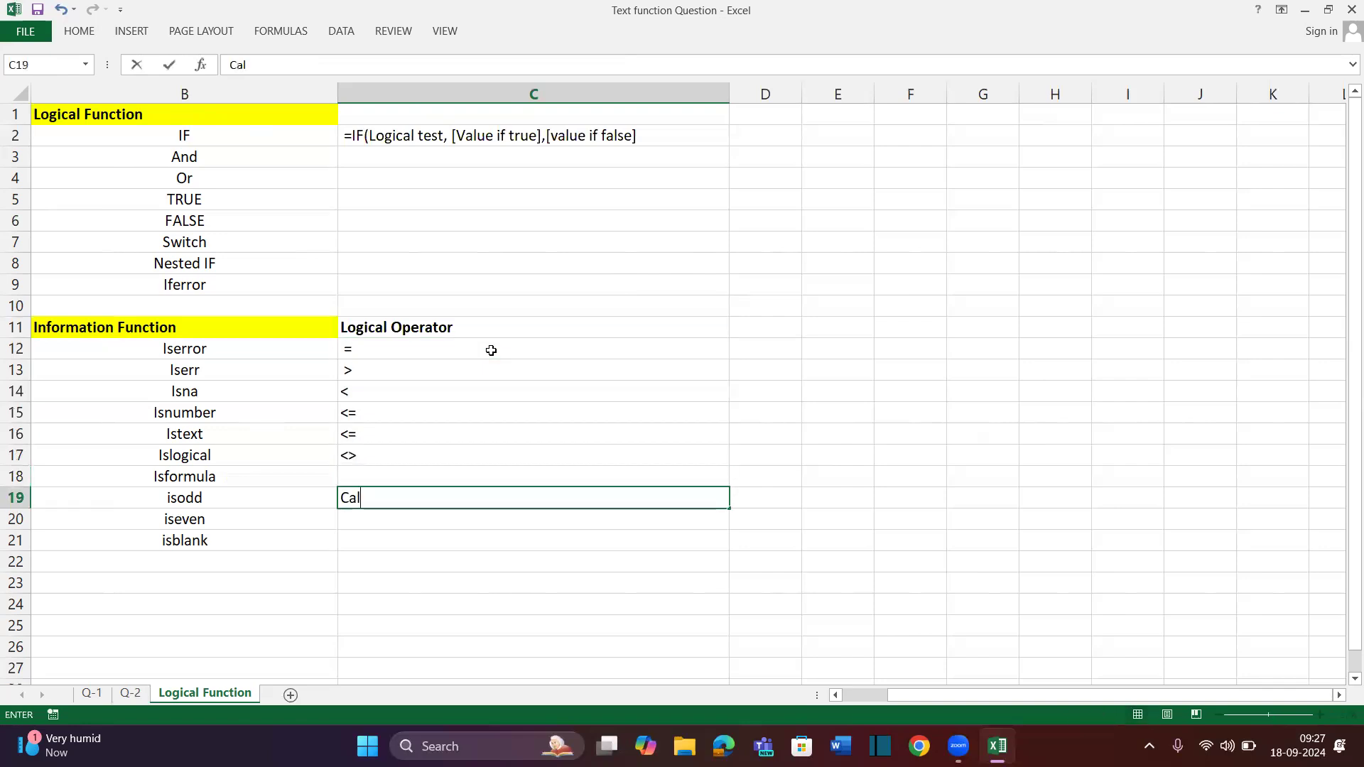
type("culationn Ope")
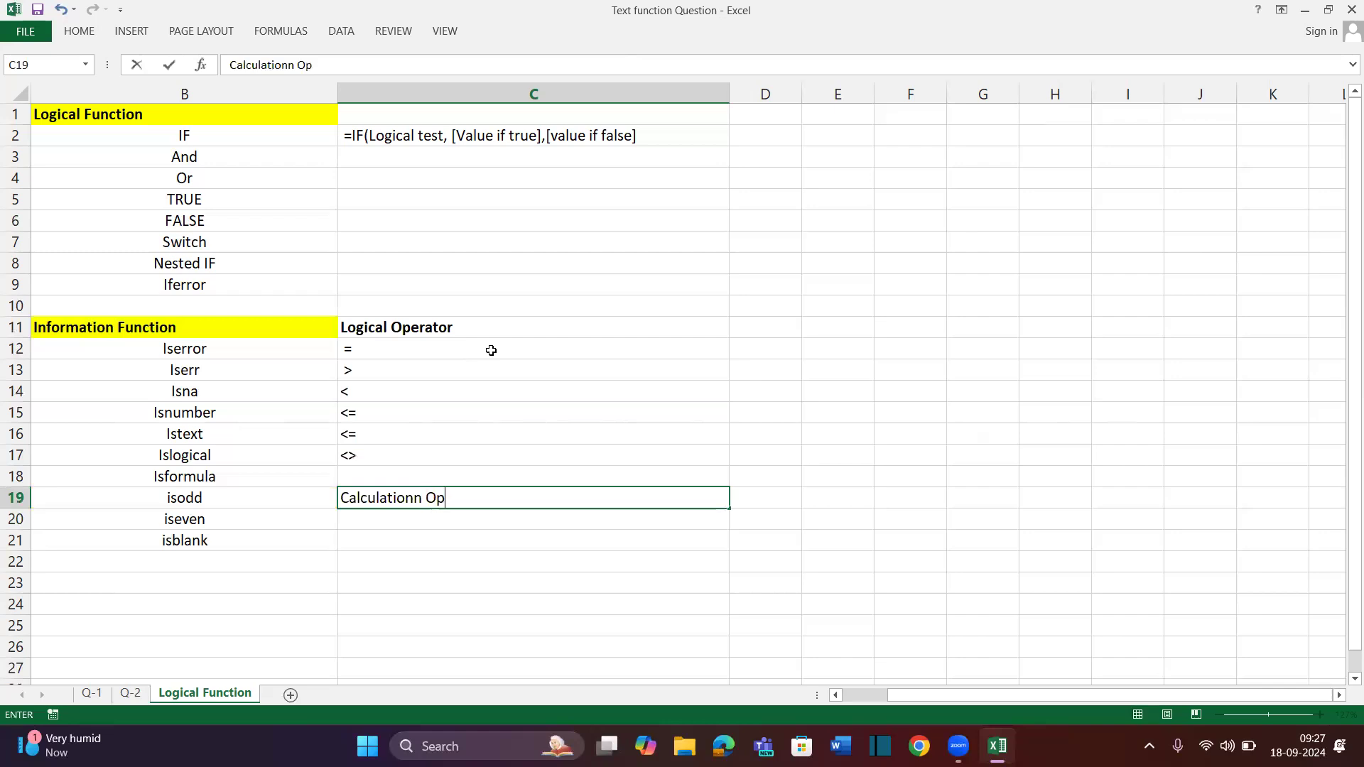
Complete the C19 heading so it reads 'Calculationn Operator'
key("Return")
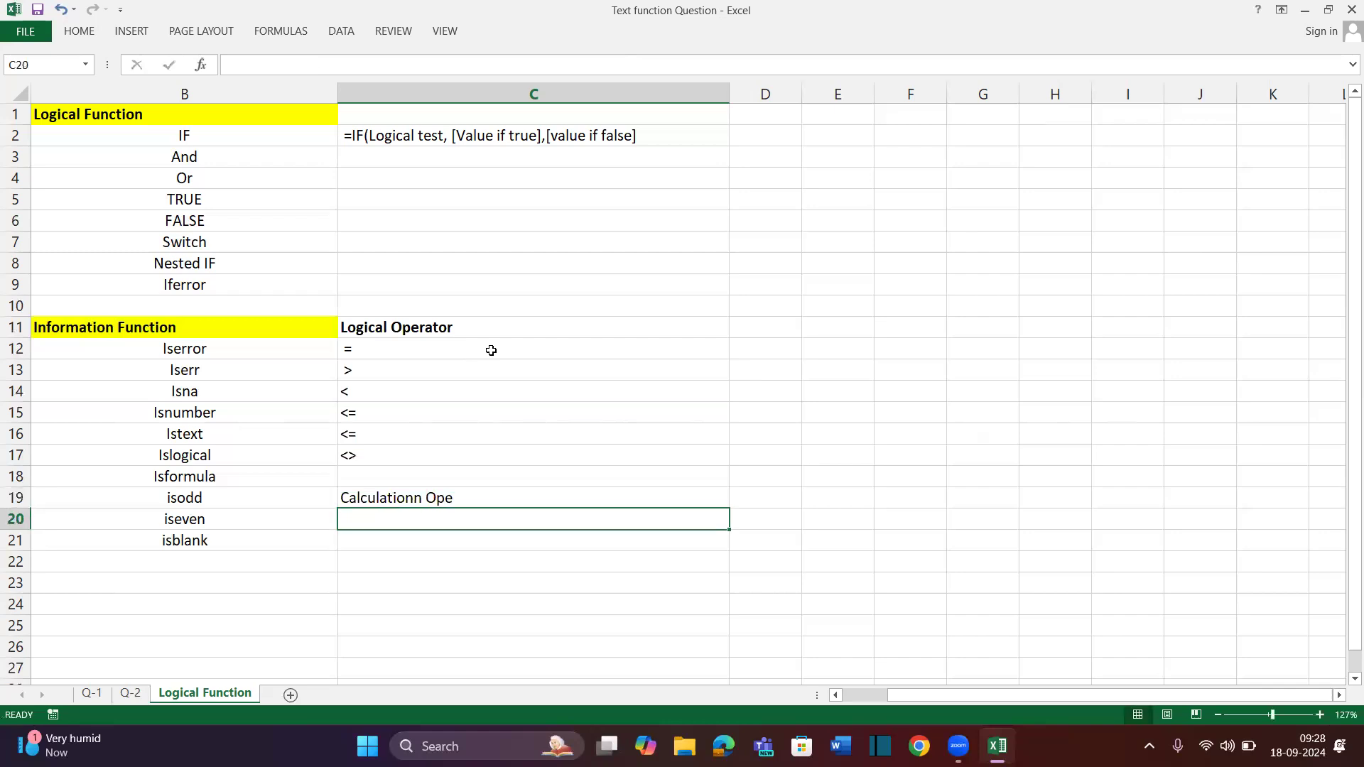
key("Up")
key("Up")
key("Up")
key("Down")
key("Down")
key("F2")
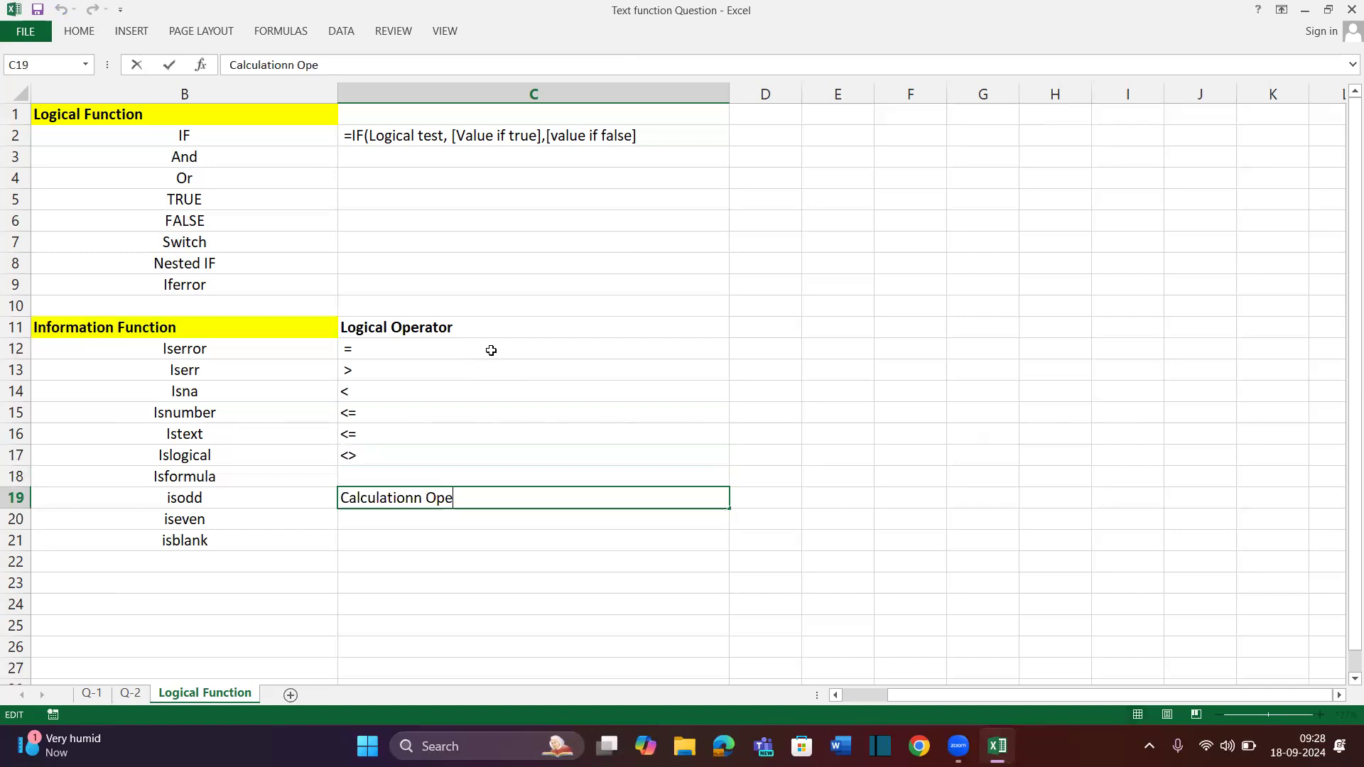
type("rator")
key("Return")
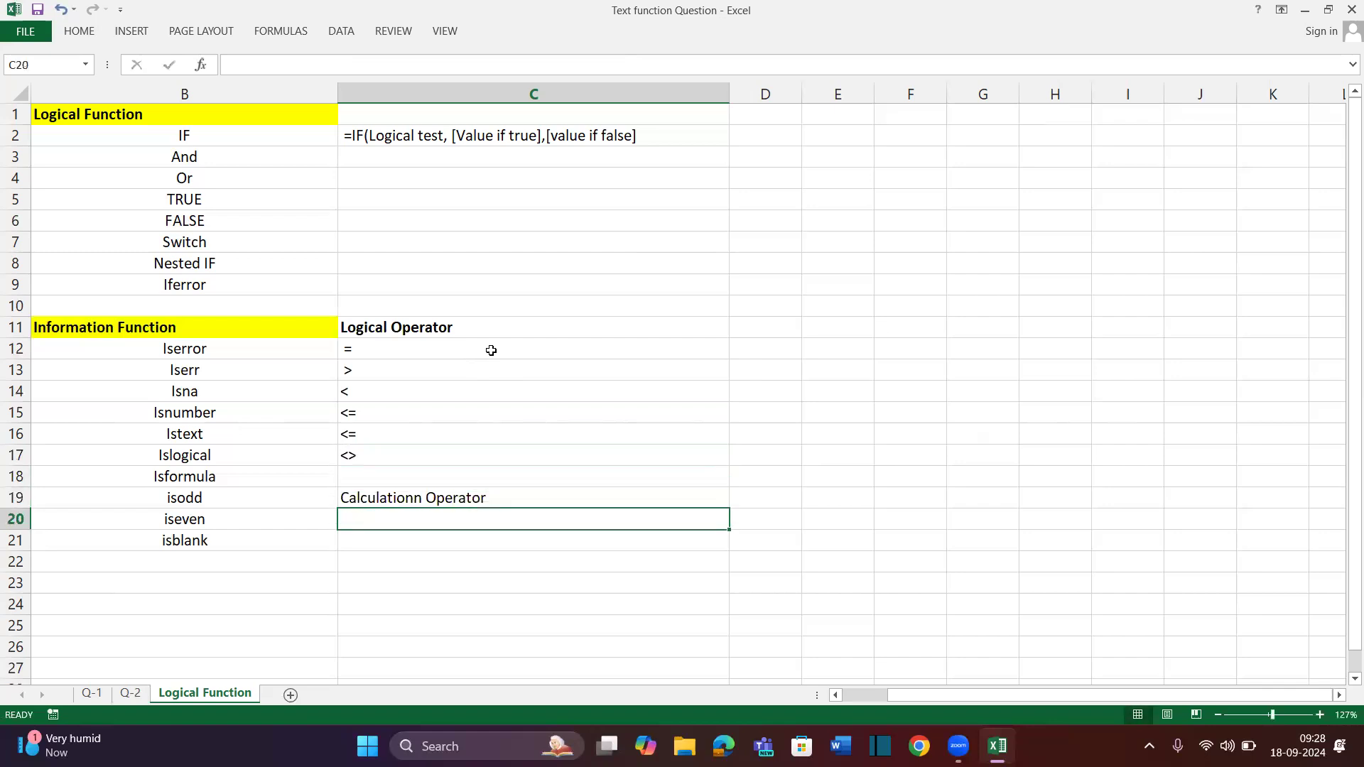
Enter * in C20 and clear an accidentally pasted value from C21
key("shift+Up")
type("*")
key("Return")
key("Down")
key("Down")
key("alt")
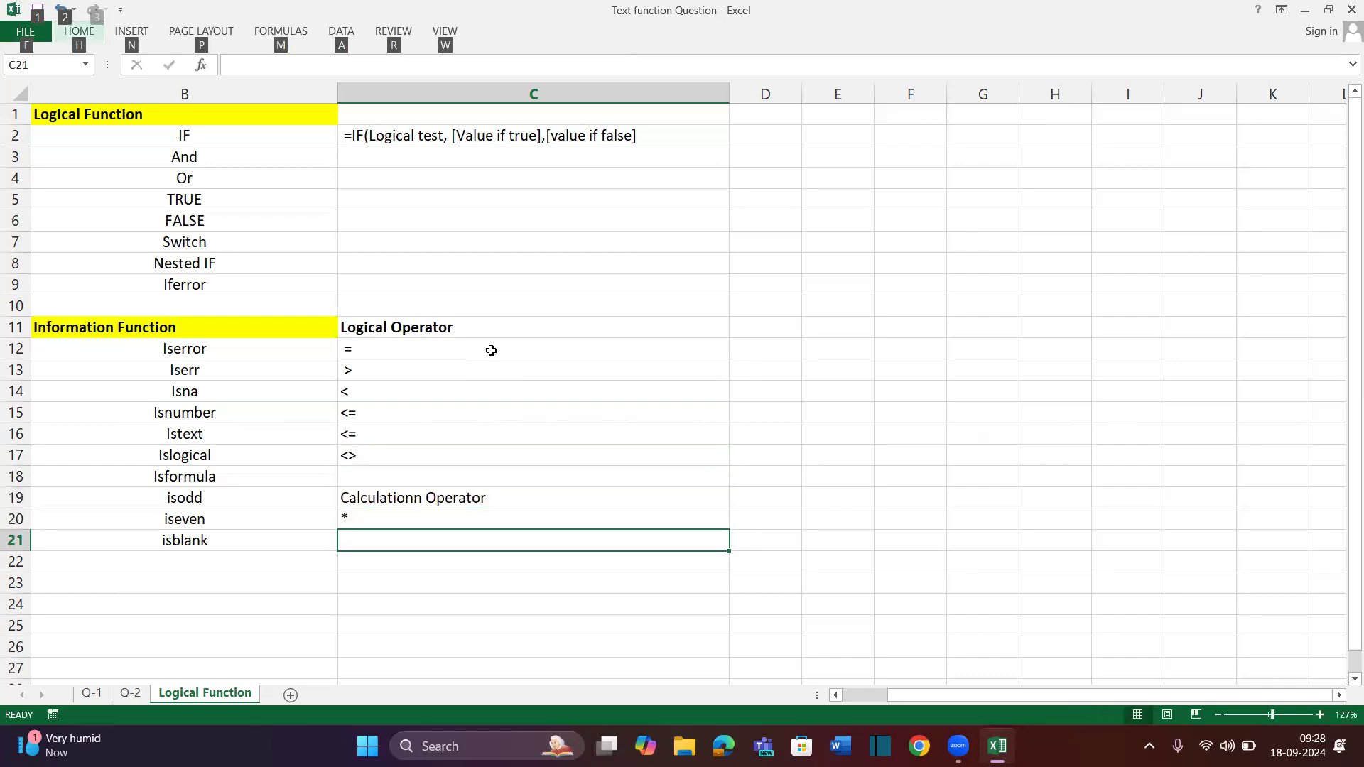
key("h")
key("v")
key("t")
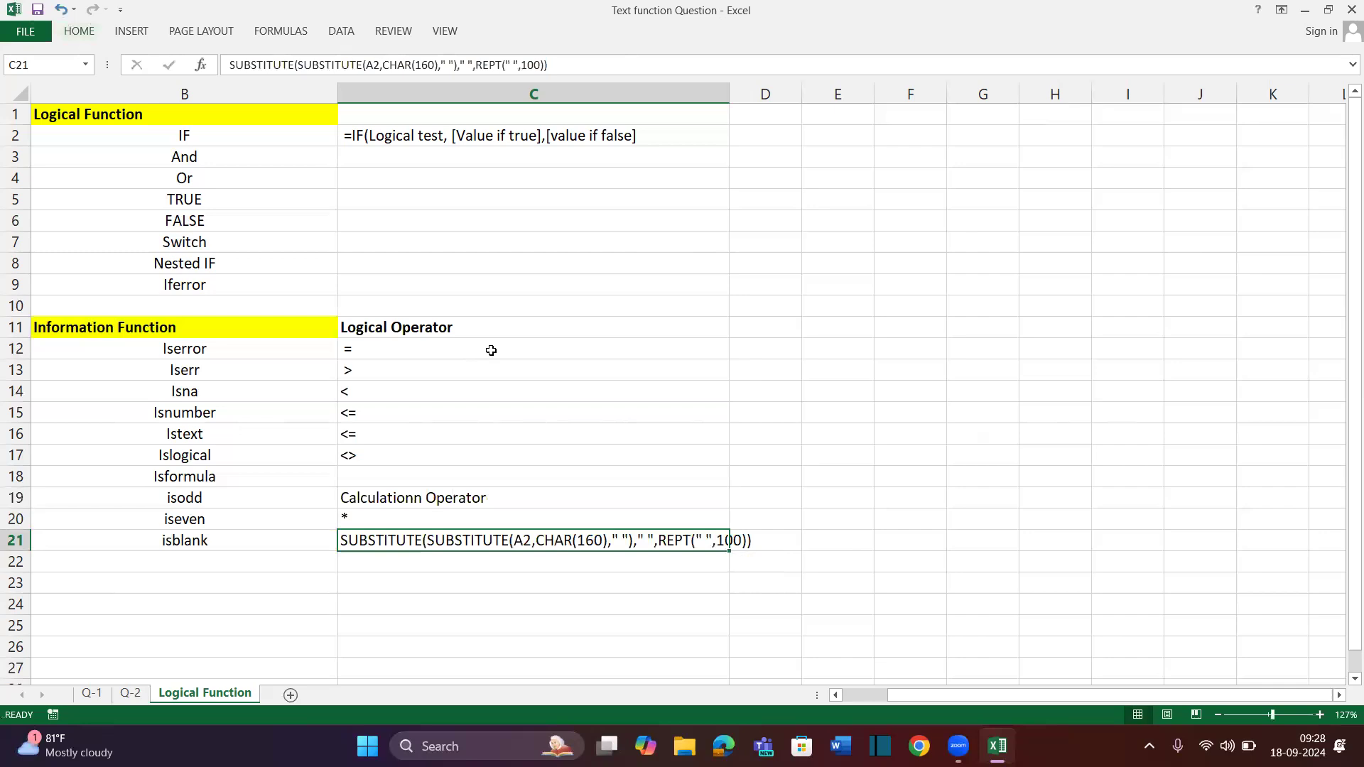
key("Down")
key("Up")
key("BackSpace")
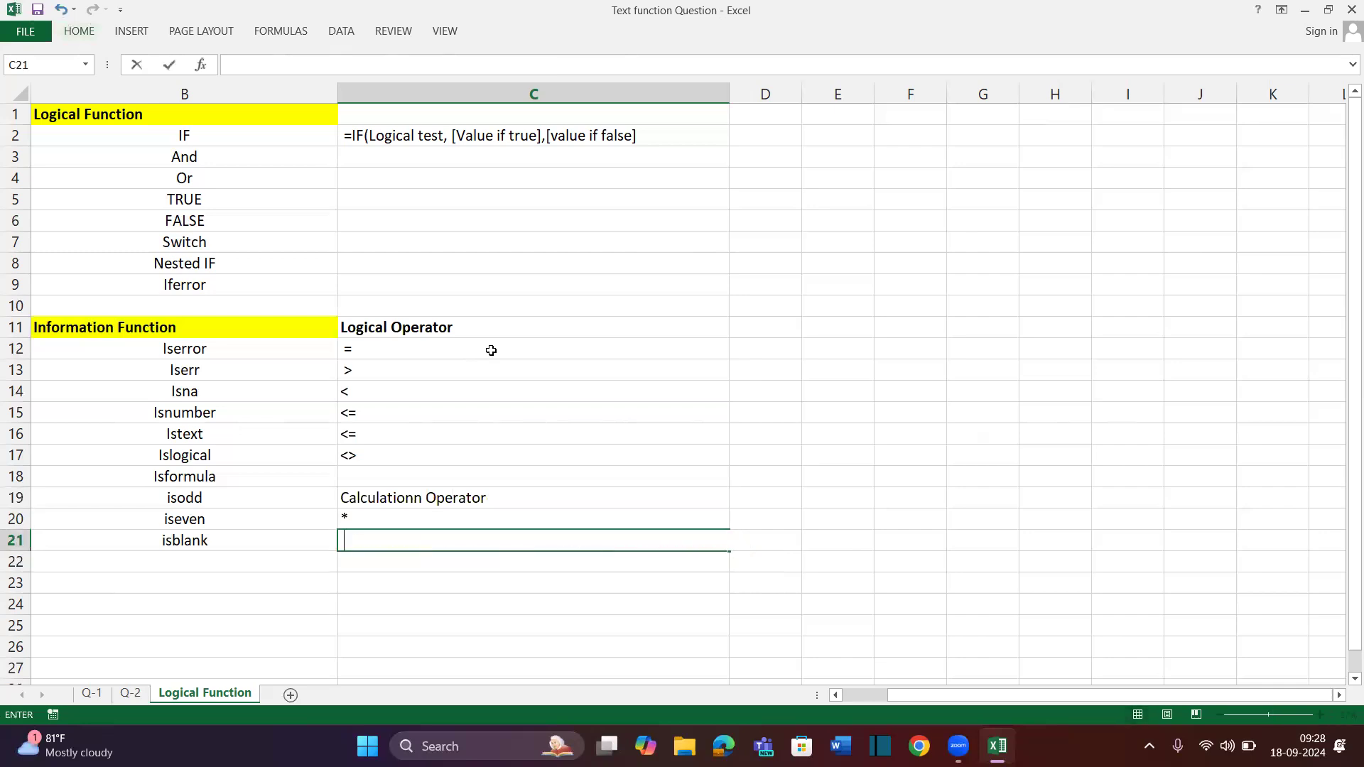
Enter /, - and + in C21:C23, completing the calculation operator list
type("/")
key("Return")
type("-")
key("Return")
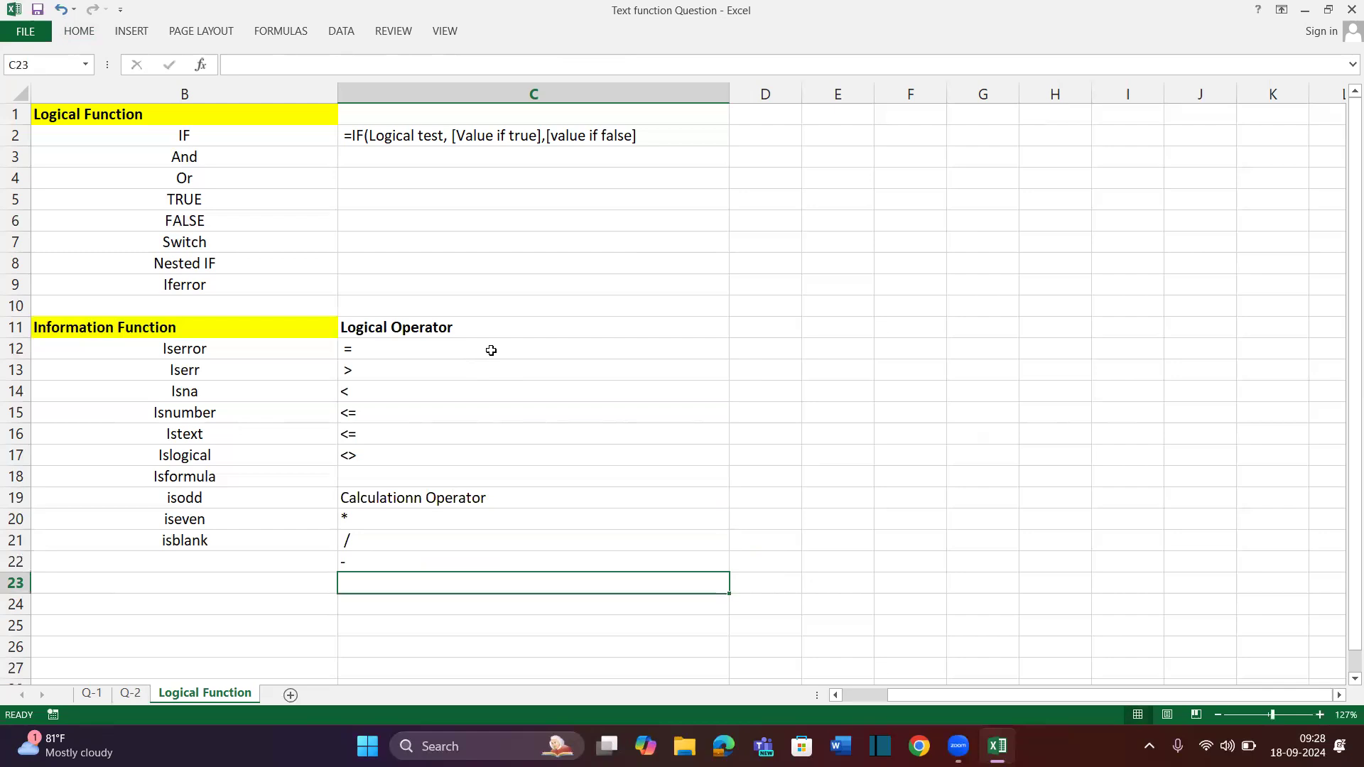
type("+")
key("Return")
key("Up")
key("Up")
key("Up")
key("Up")
key("shift+Down")
key("shift+Down")
key("shift+Down")
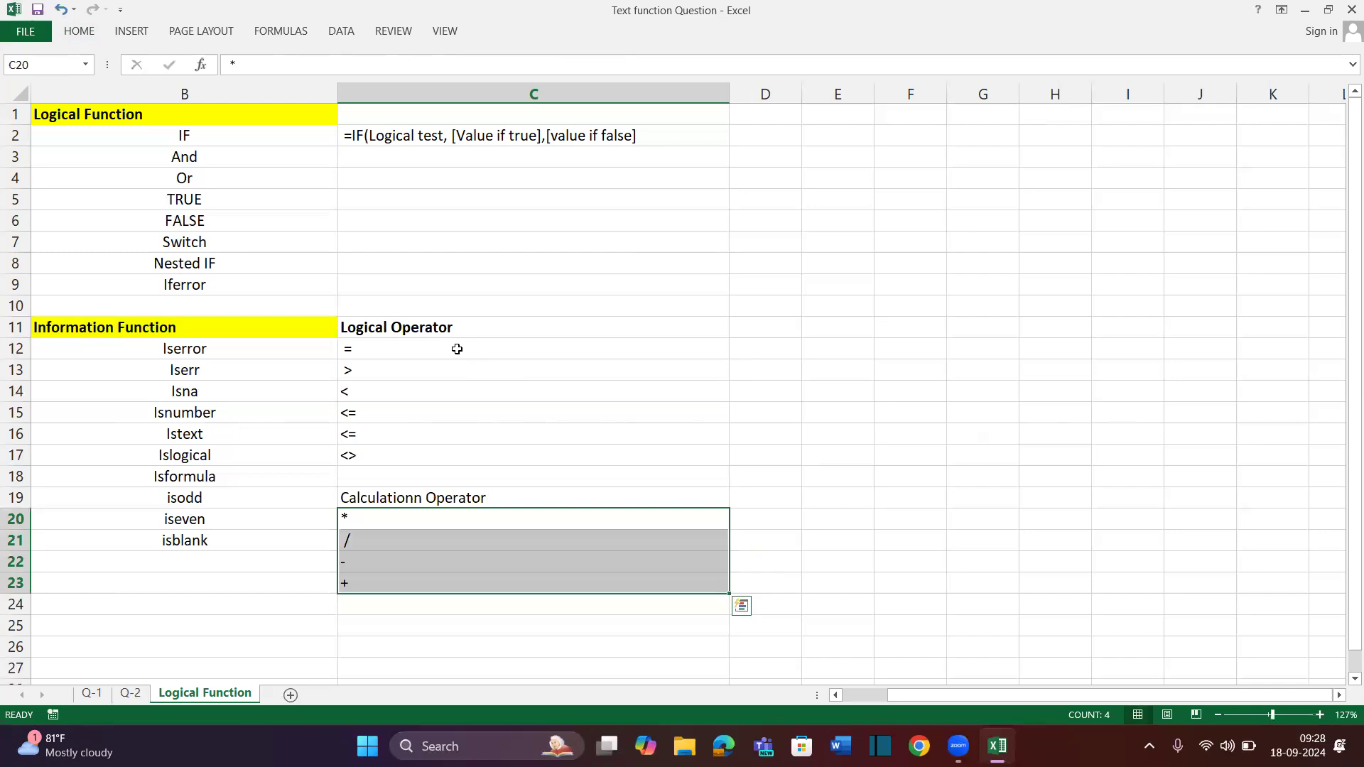
scroll(351, 358, "left", 1)
scroll(351, 359, "right", 1)
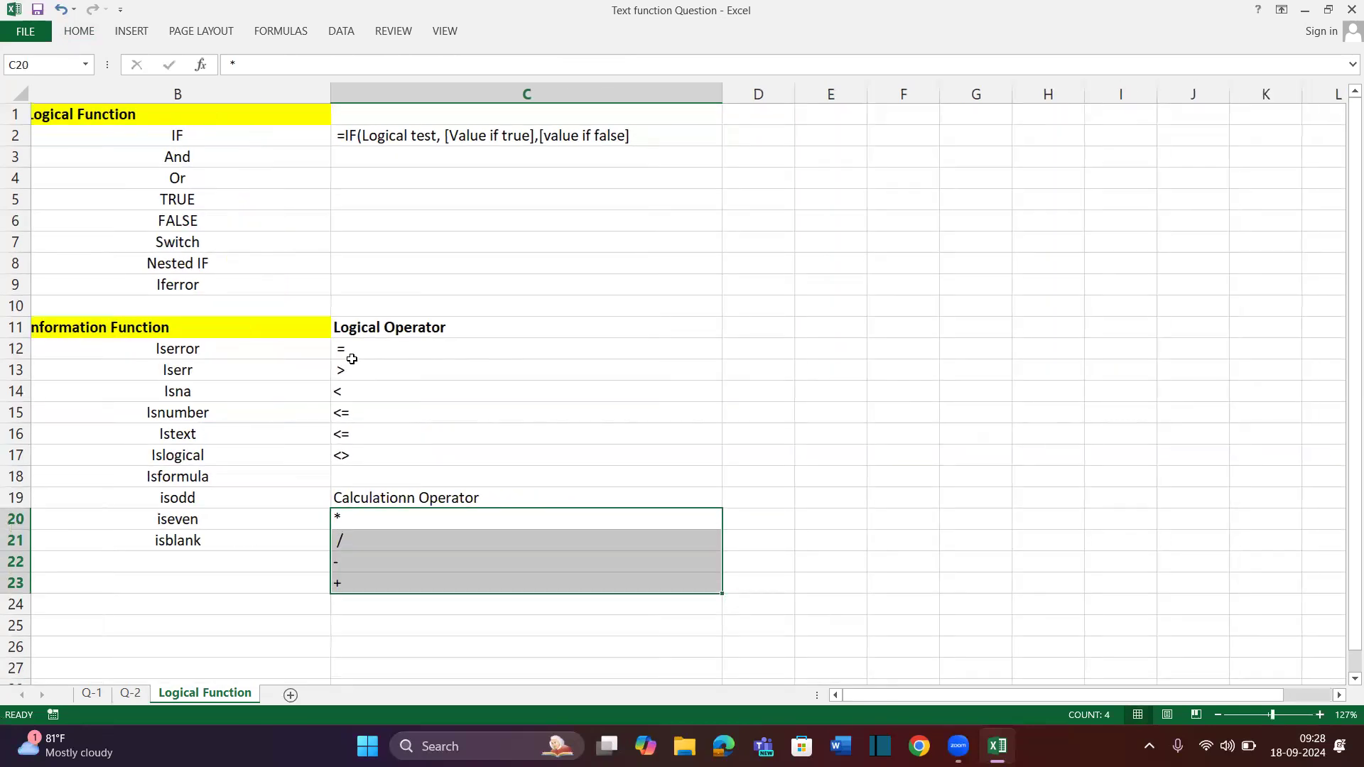
left_click(347, 361)
left_click(366, 354)
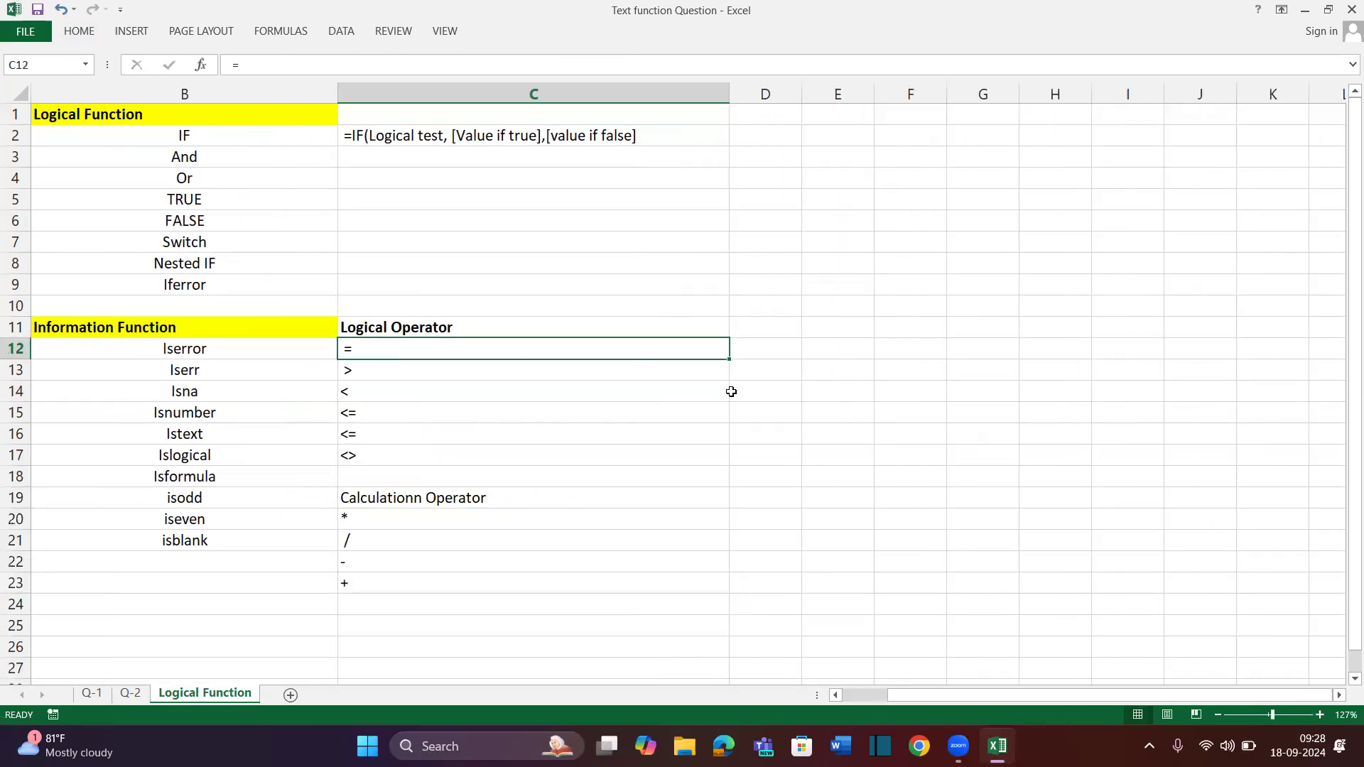
Label D12 'Equal' and D13 'Grete then'
left_click(764, 346)
type("Equal")
key("Return")
type("Not")
key("BackSpace")
key("BackSpace")
key("BackSpace")
type("Grete then")
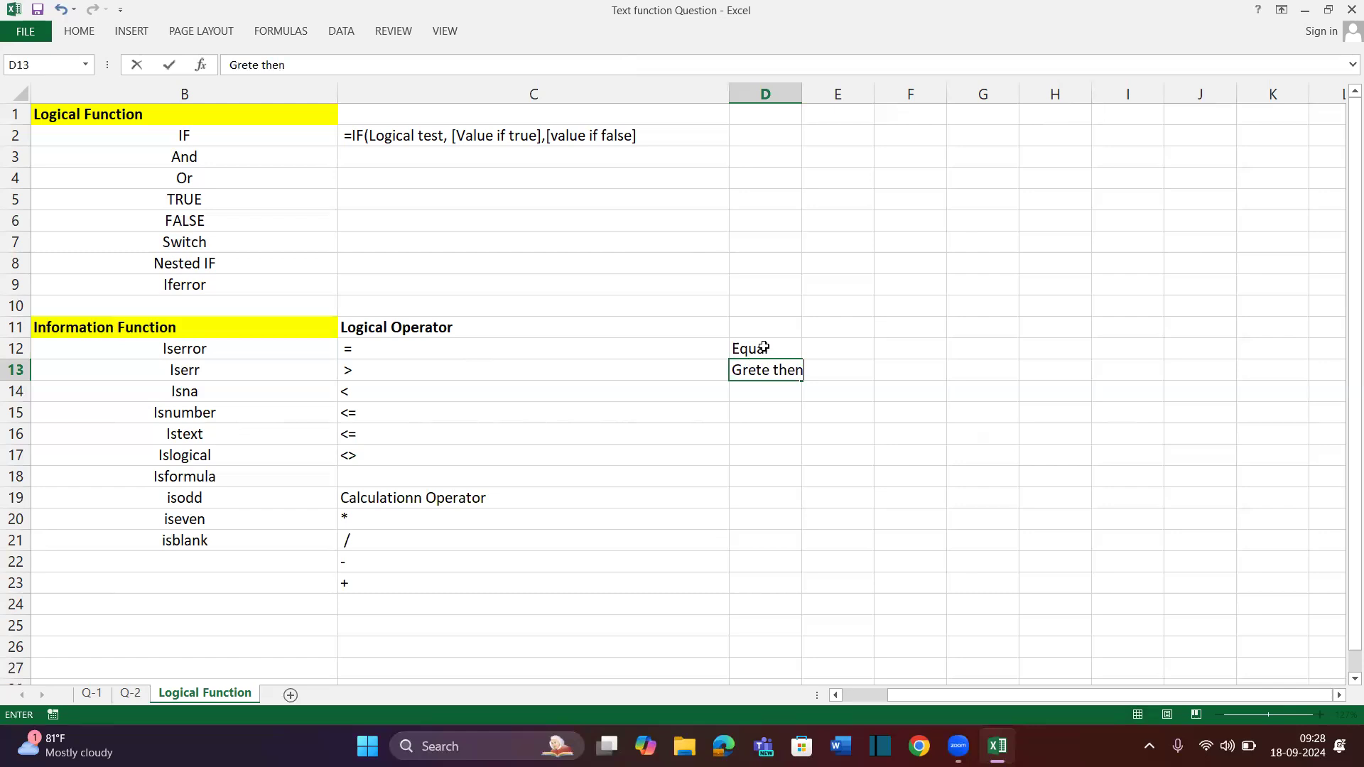
key("Return")
Label D14 'Less then' and D15 'Less then or equal'
type("L")
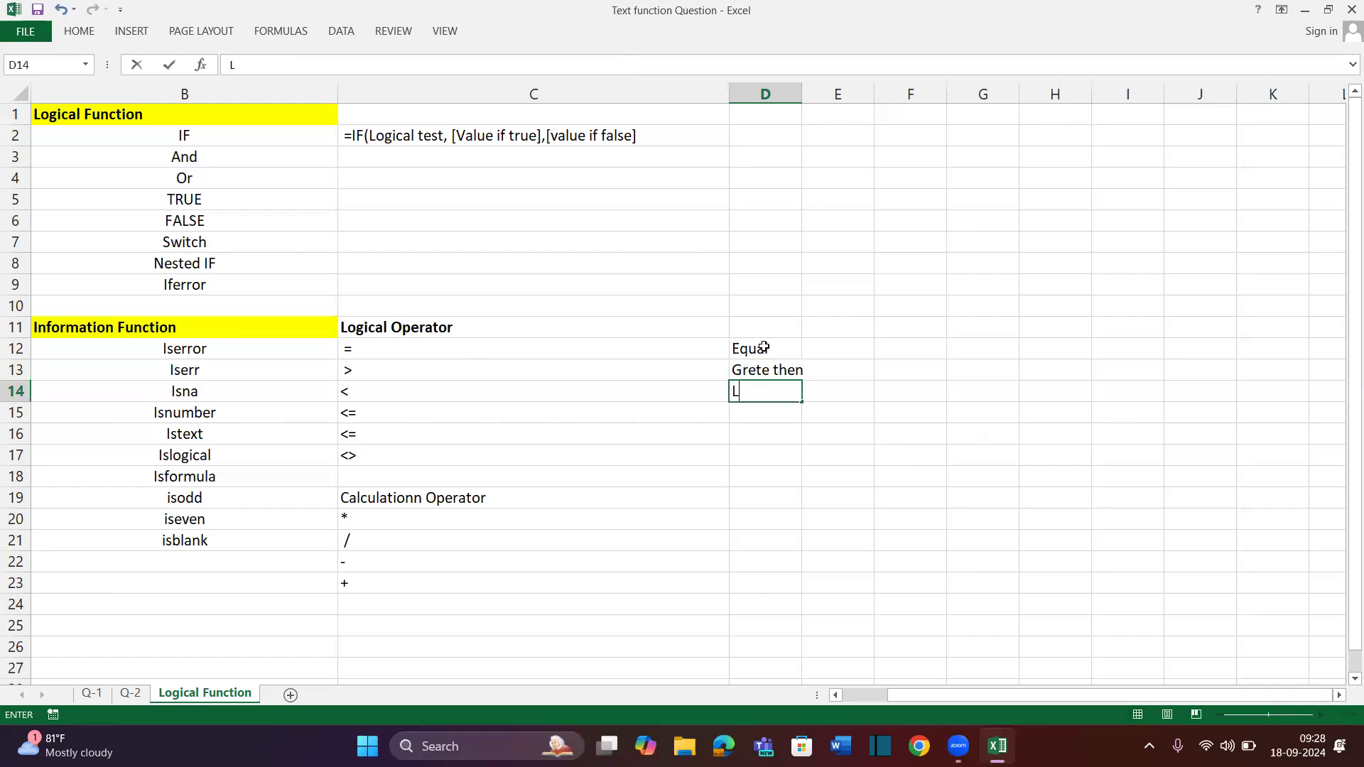
type("ess then")
key("Return")
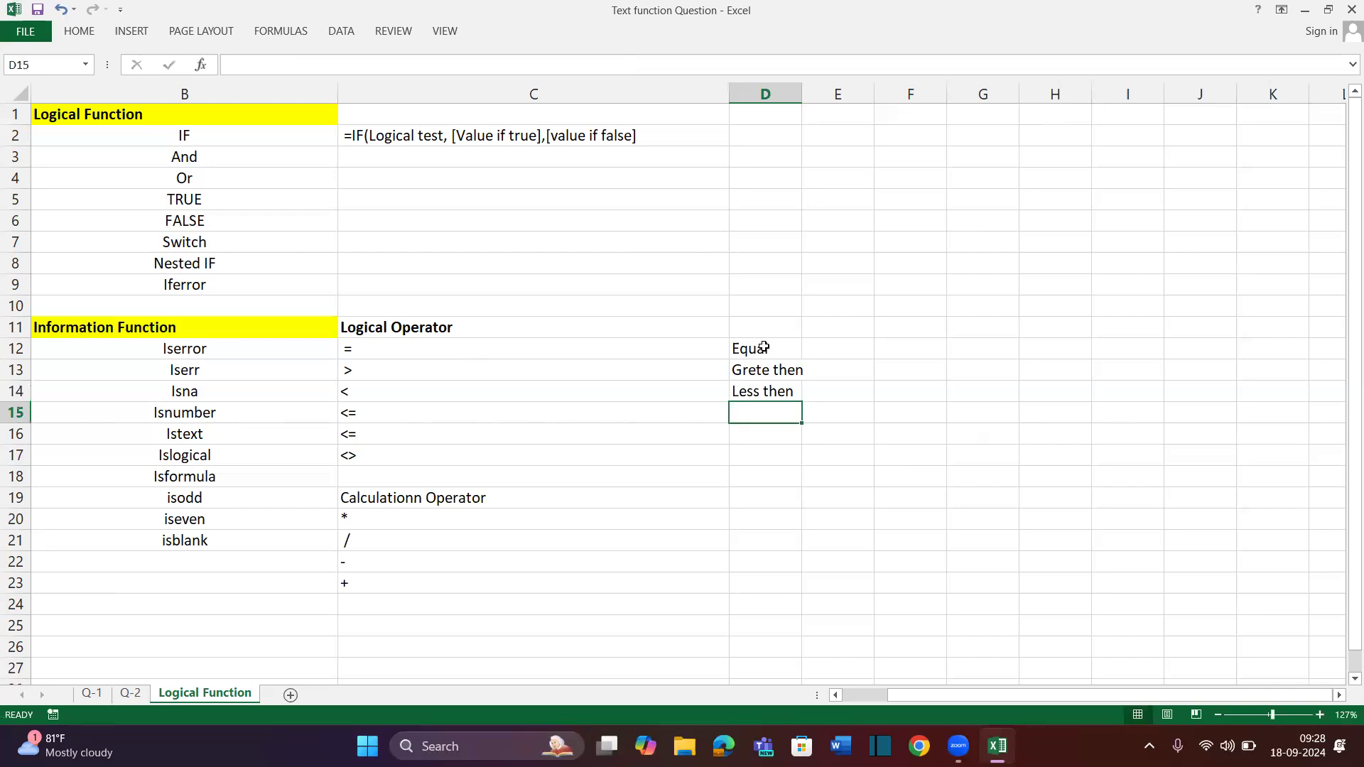
type("Lessthen")
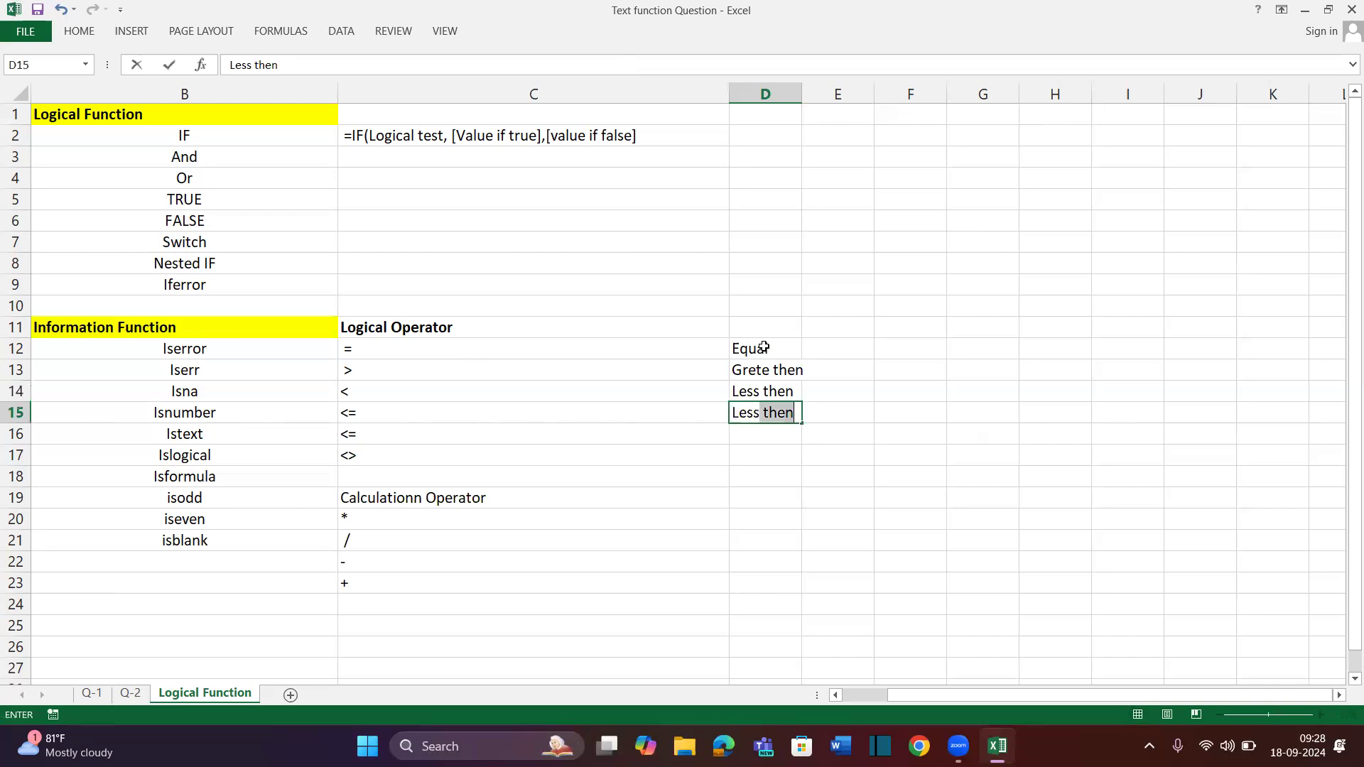
key("BackSpace")
key("BackSpace")
key("BackSpace")
key("BackSpace")
type("then")
type(" of")
key("BackSpace")
key("BackSpace")
type("r")
key("BackSpace")
type("or equal")
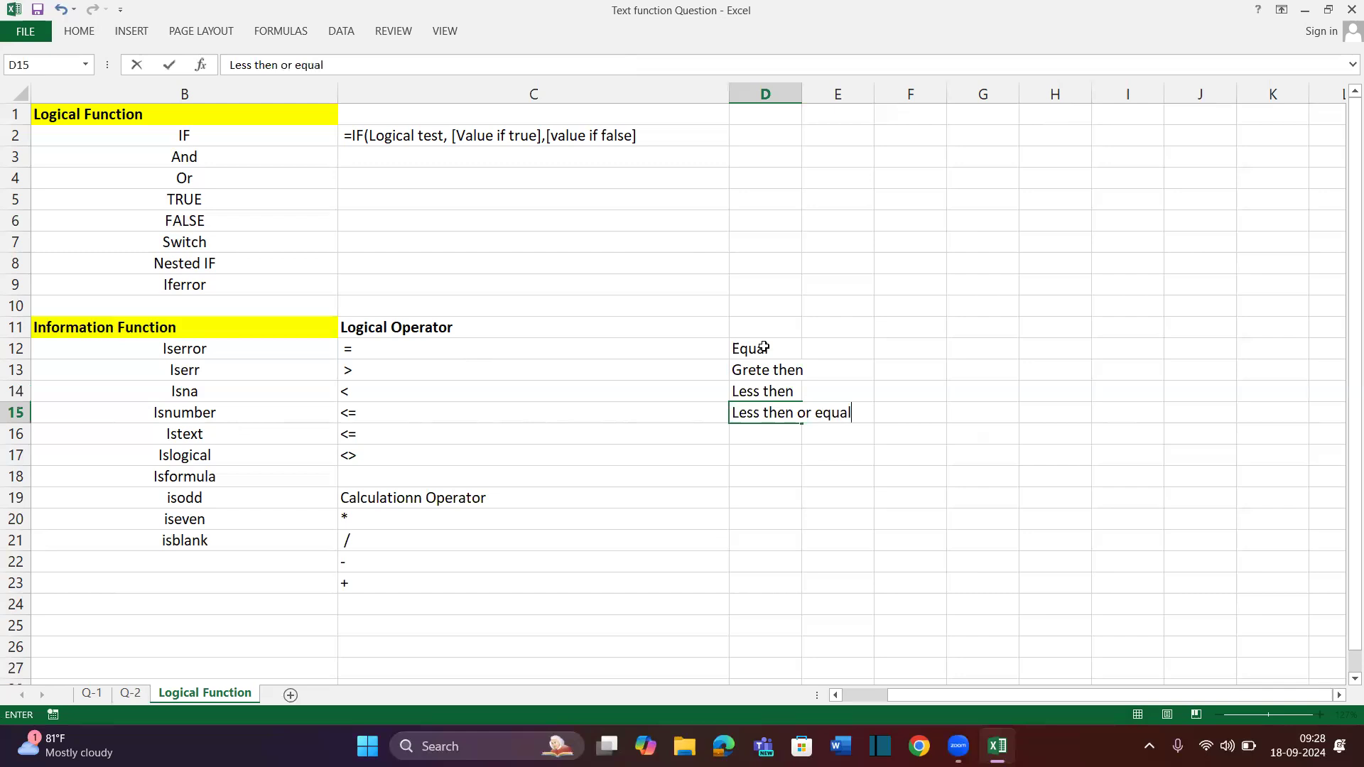
key("Return")
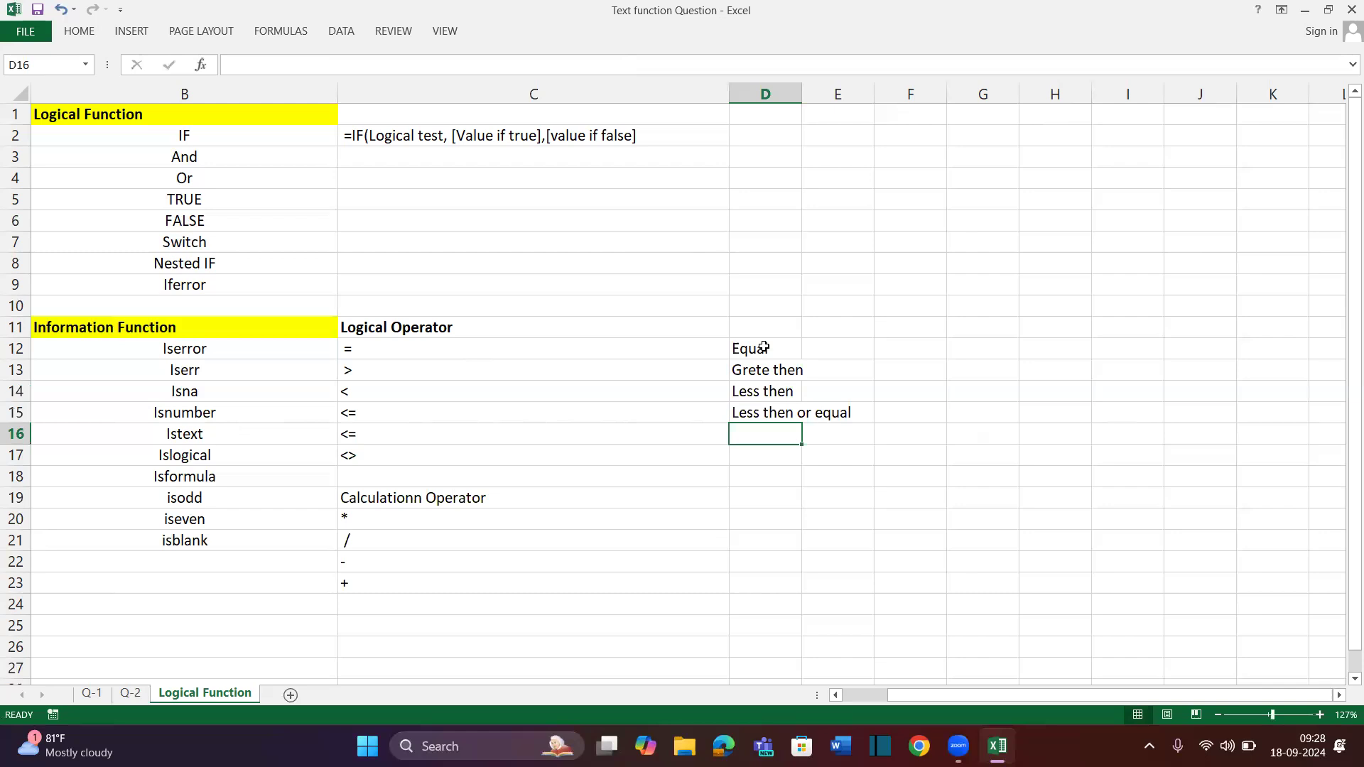
Change C16 to >= and label it 'Greter then or equal' in D16
left_click(346, 433)
type("<=")
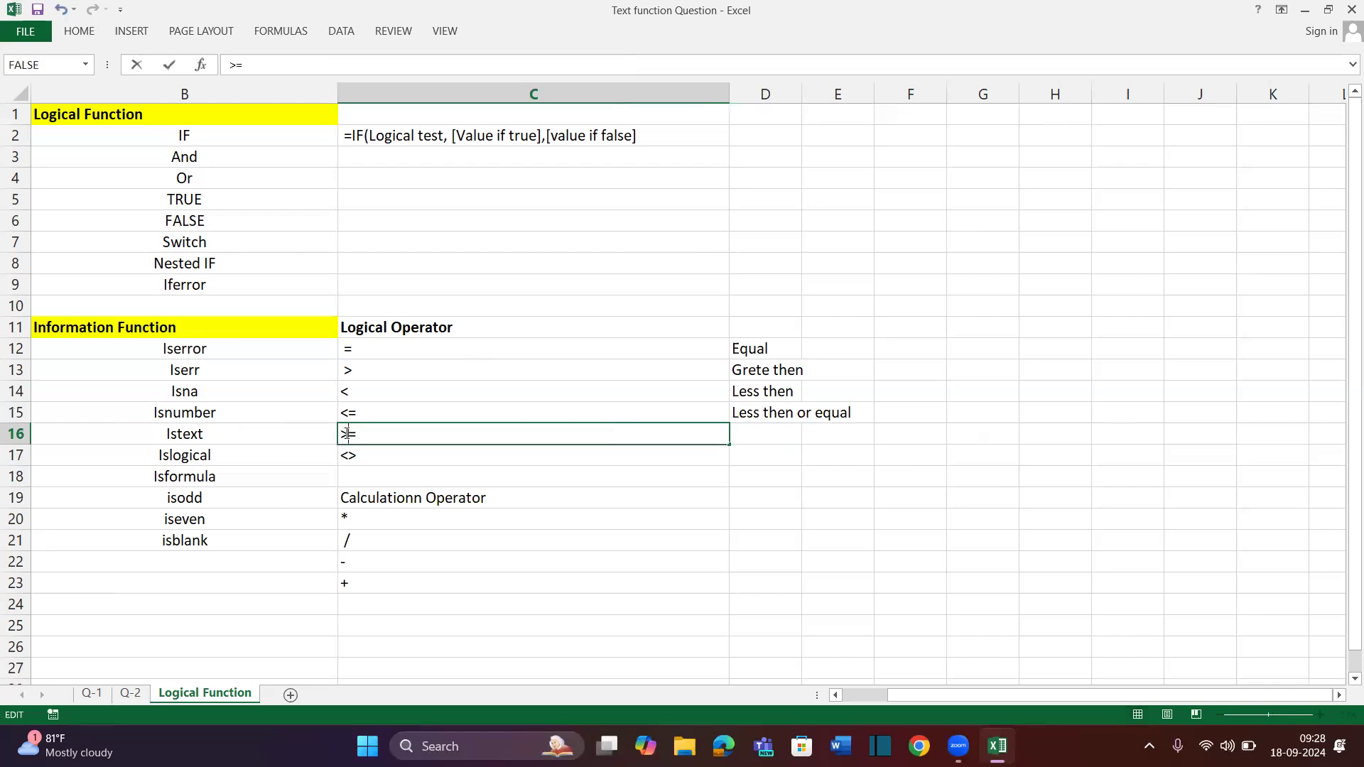
key("Return")
left_click(785, 429)
type("Grete")
key("BackSpace")
key("BackSpace")
type("r")
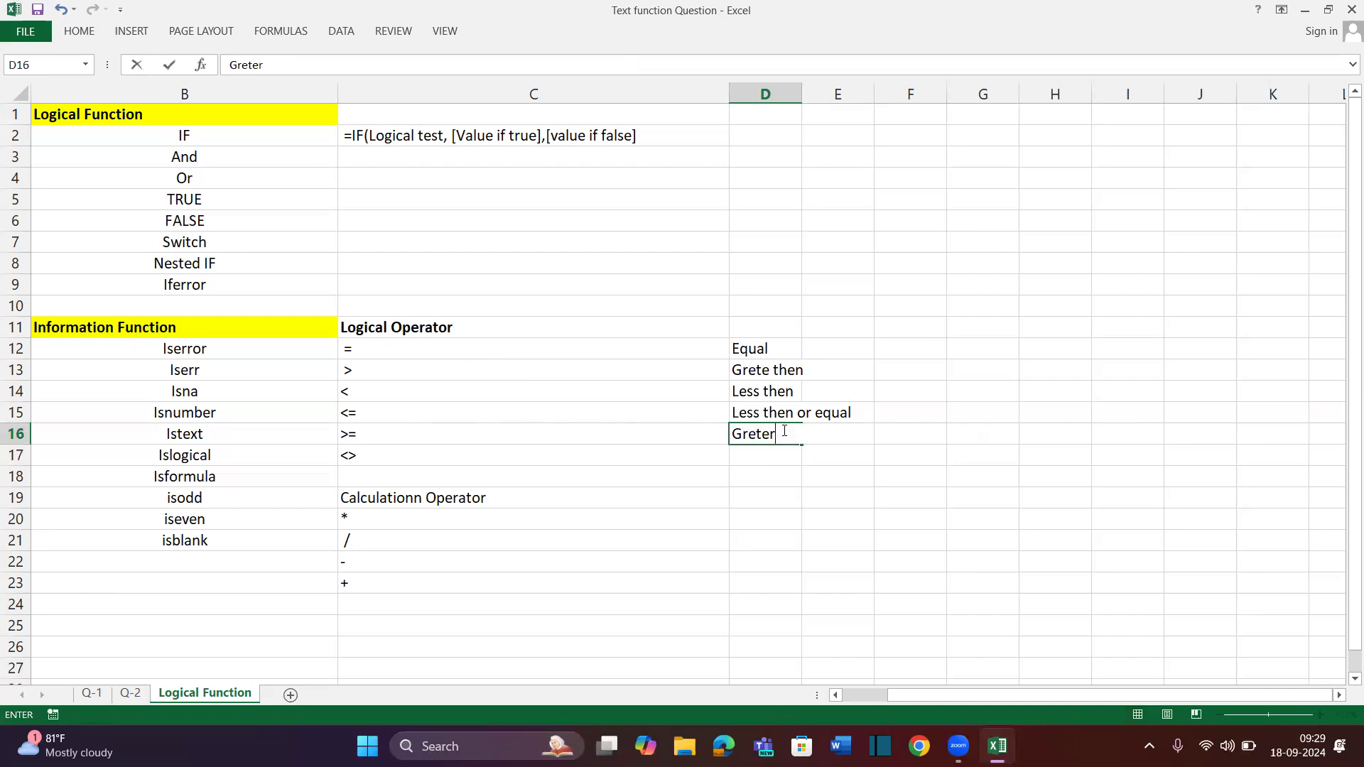
type(" then or equal")
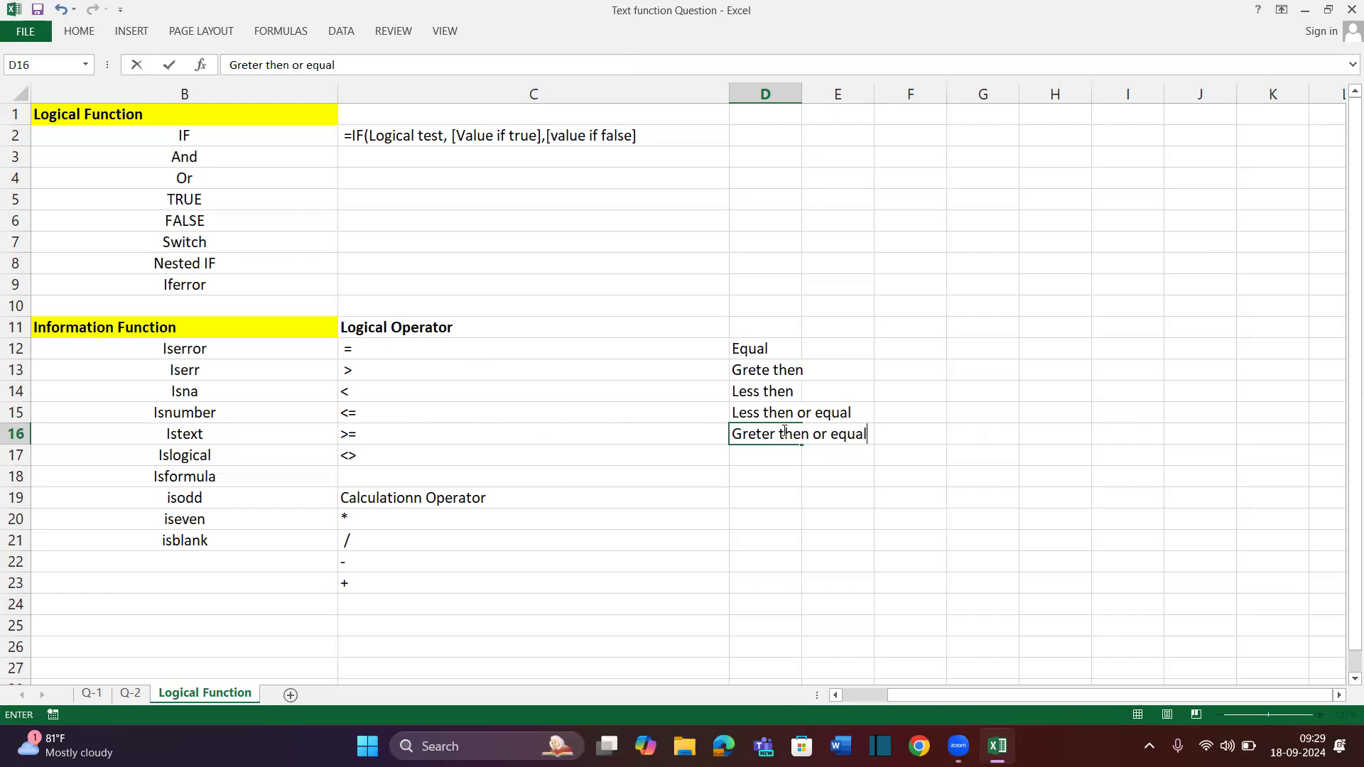
key("Return")
Label D17 'Not Equal' and select the operator names D12:D17
type("Not Equal")
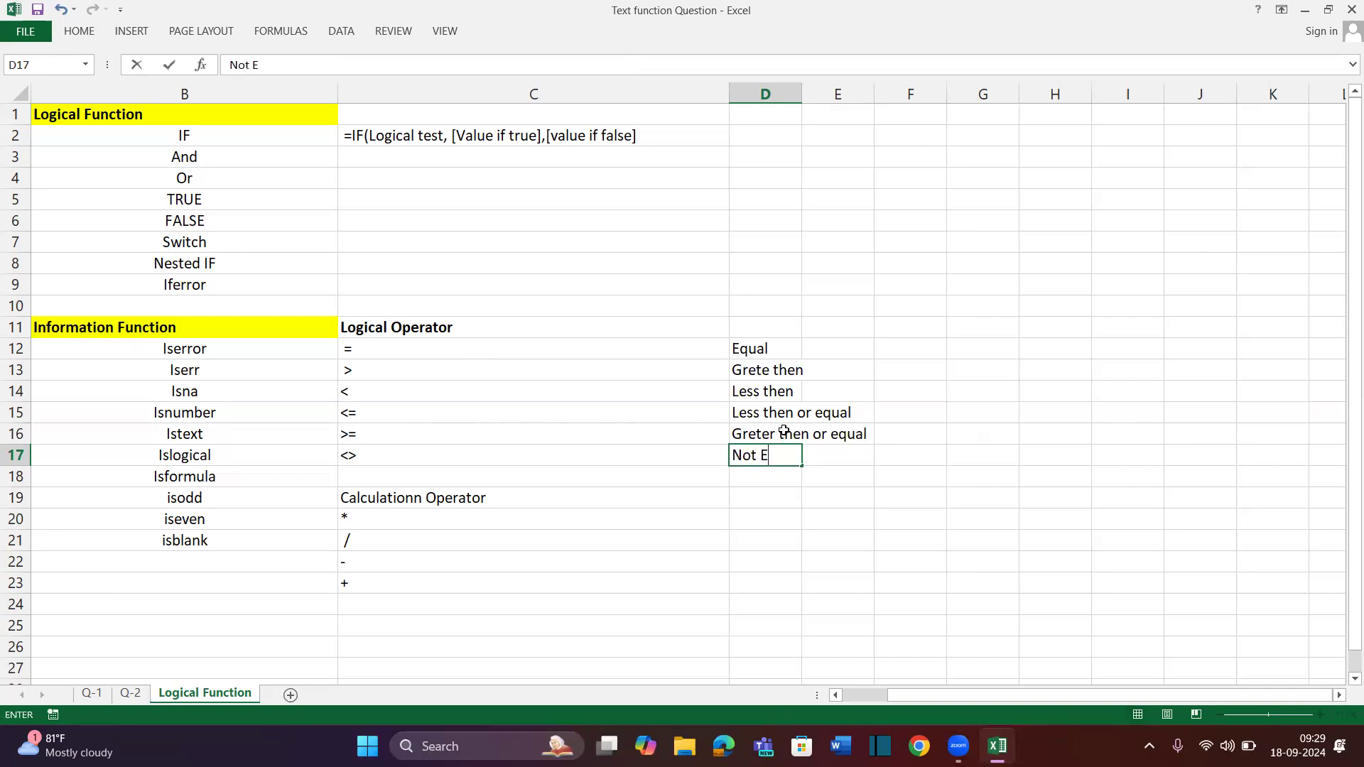
key("Return")
key("Up")
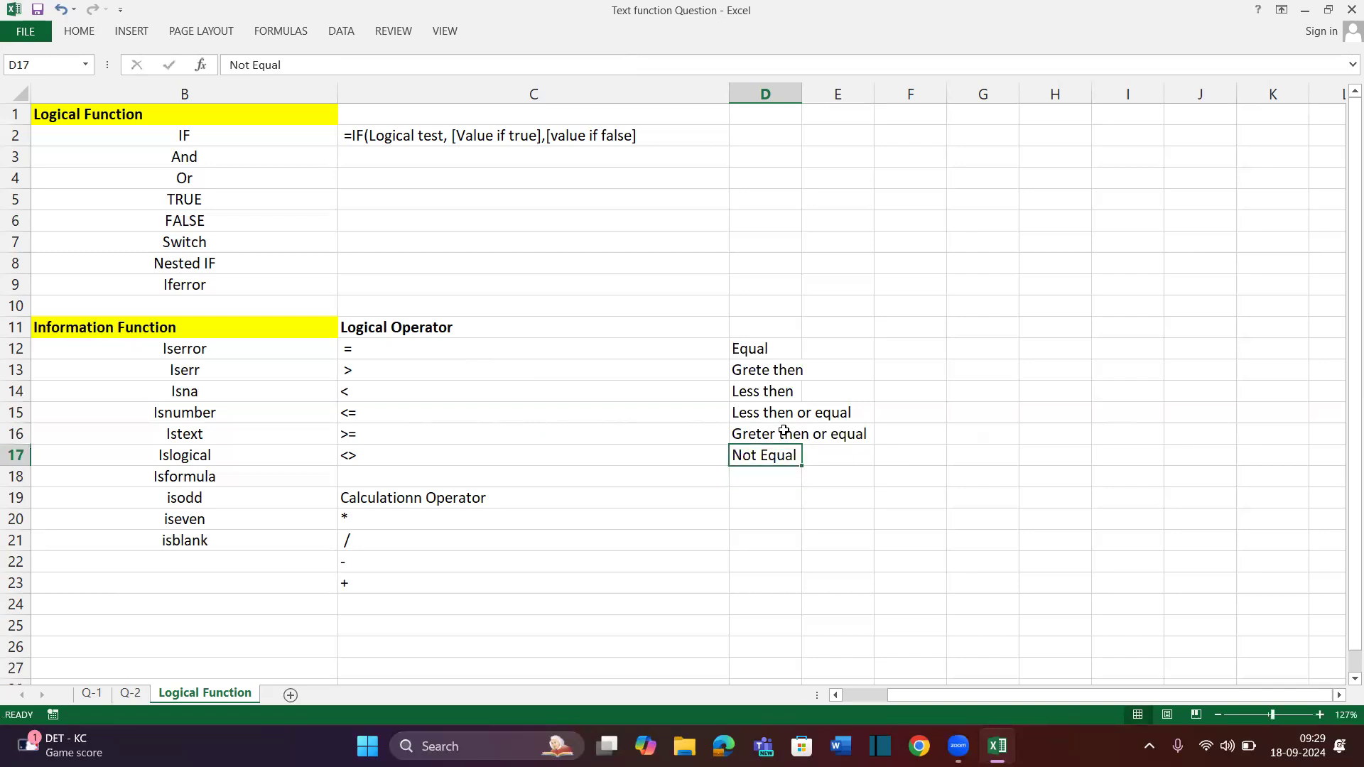
key("shift+Up")
key("shift+Up")
key("shift+Up")
key("shift+Up")
key("shift+Up")
key("alt+h")
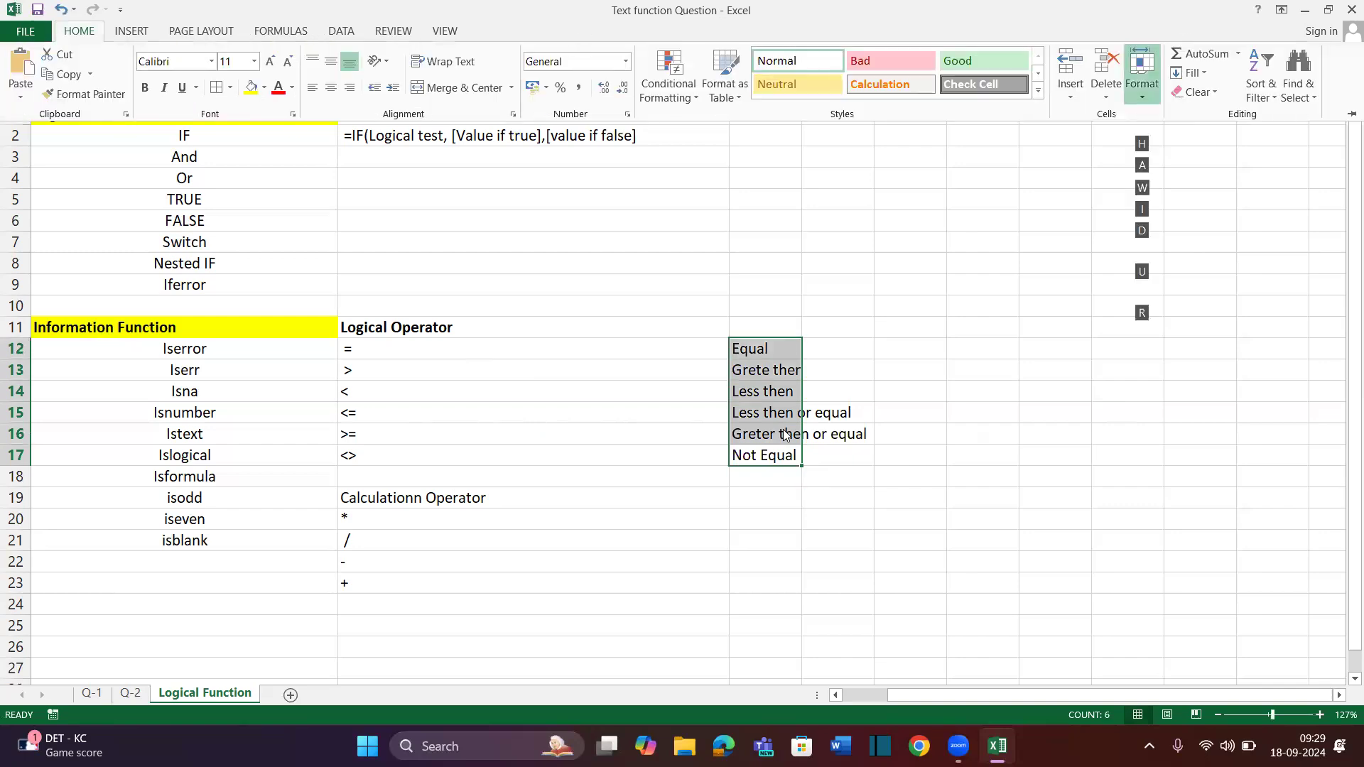
AutoFit columns D and C so names like 'Greter then or equal' show fully, then select B2 and C2
key("o")
key("i")
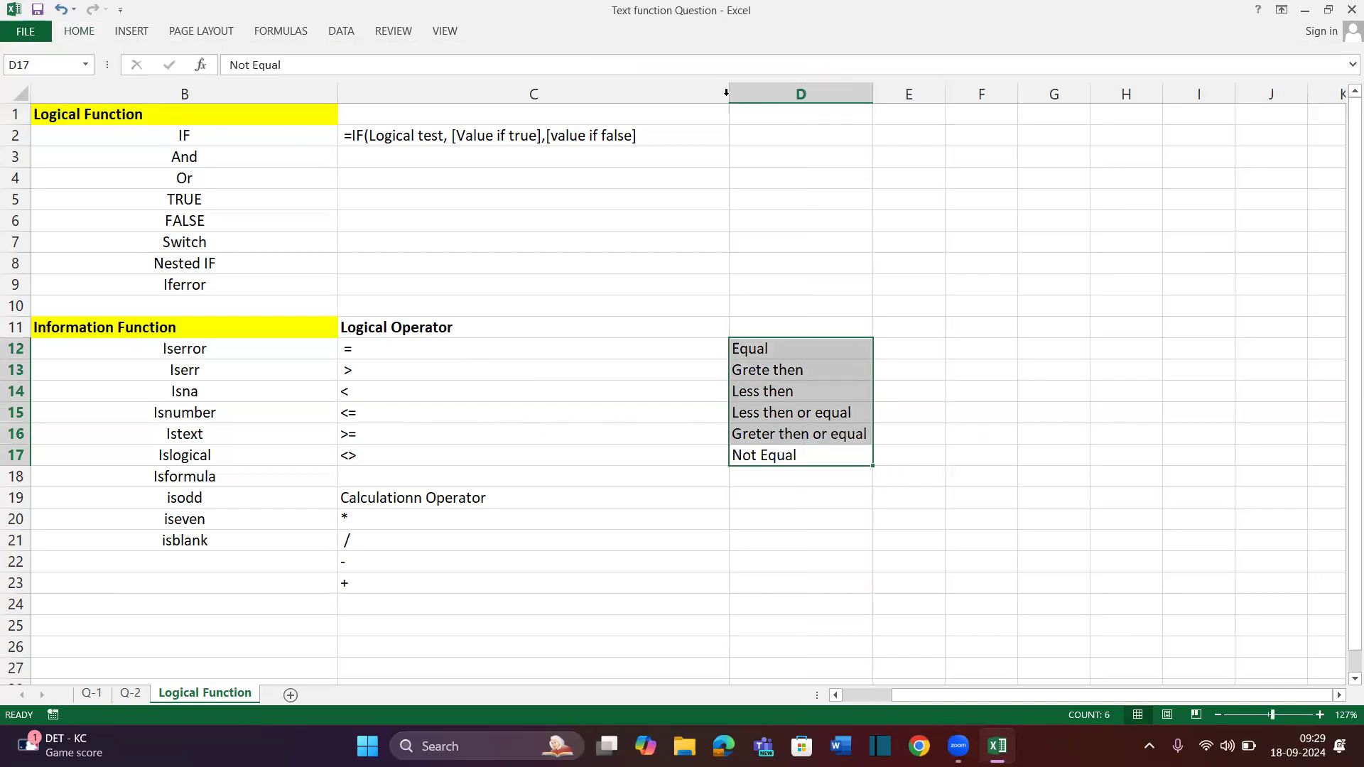
double_click(726, 95)
left_click(697, 248)
scroll(761, 256, "right", 1)
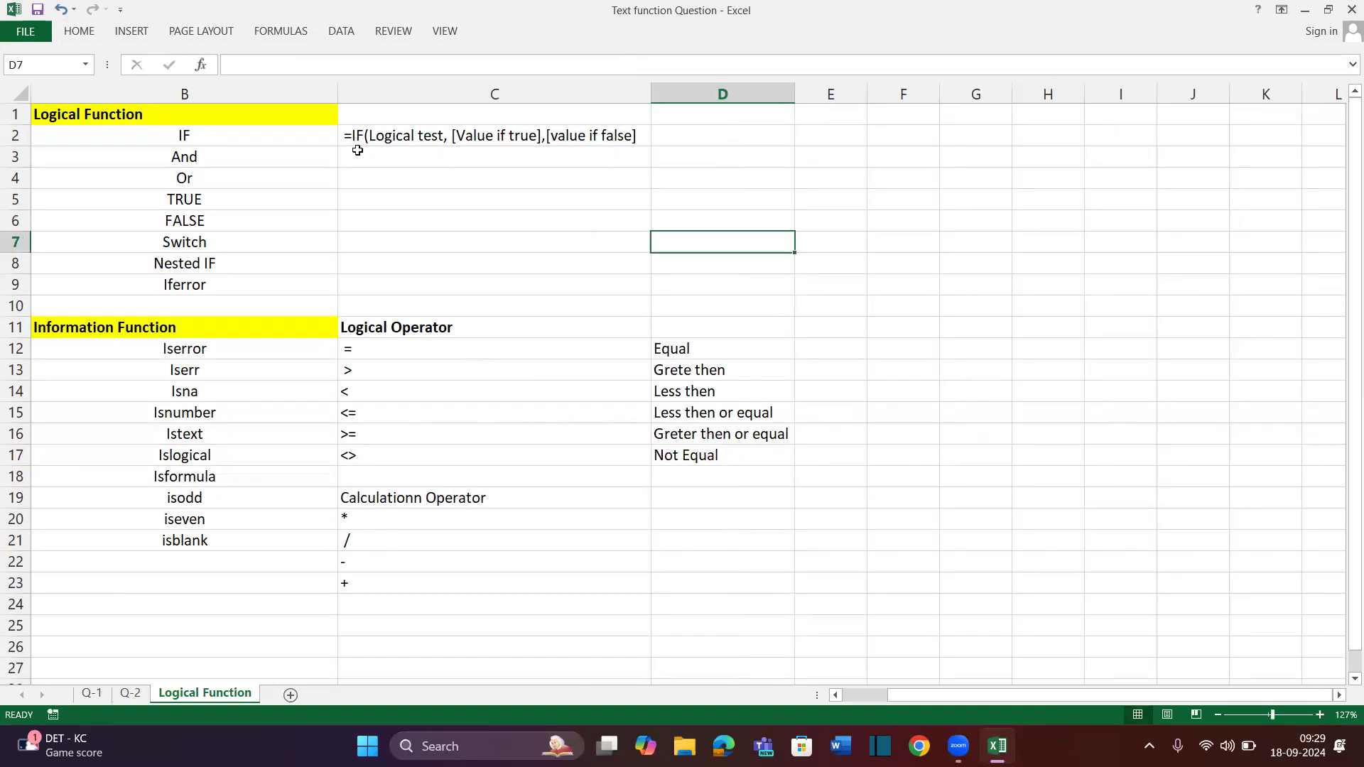
left_click(237, 131)
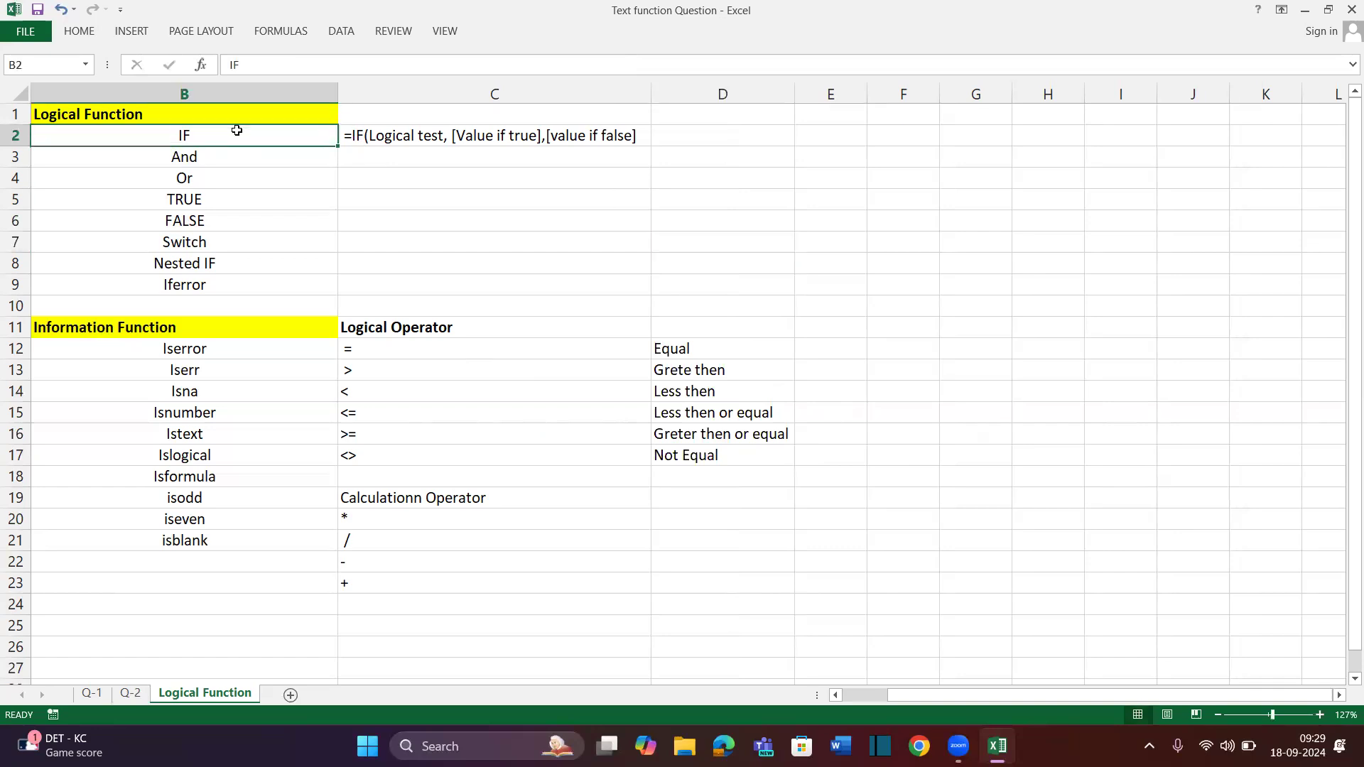
left_click(380, 134)
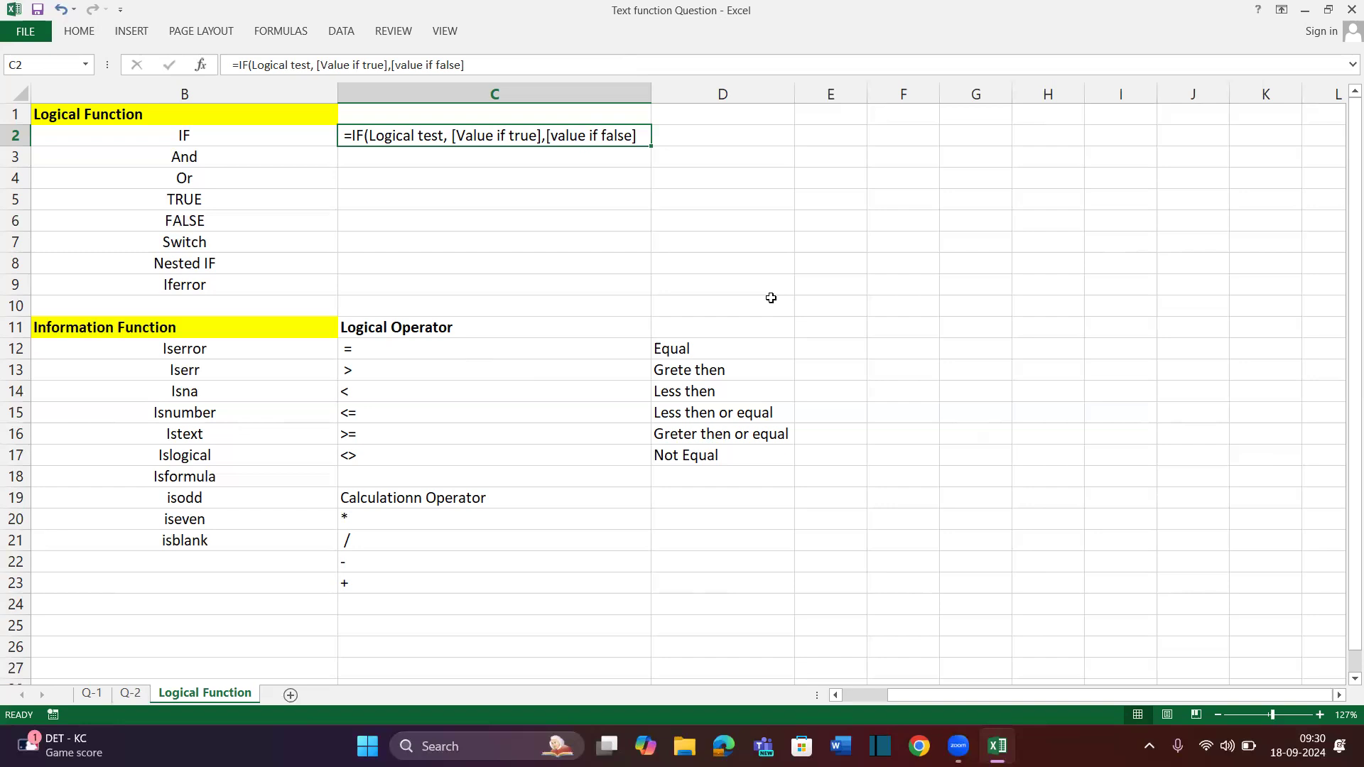
Enter the comparison =100=100 in E4, which returns TRUE
left_click_drag(388, 347, 395, 452)
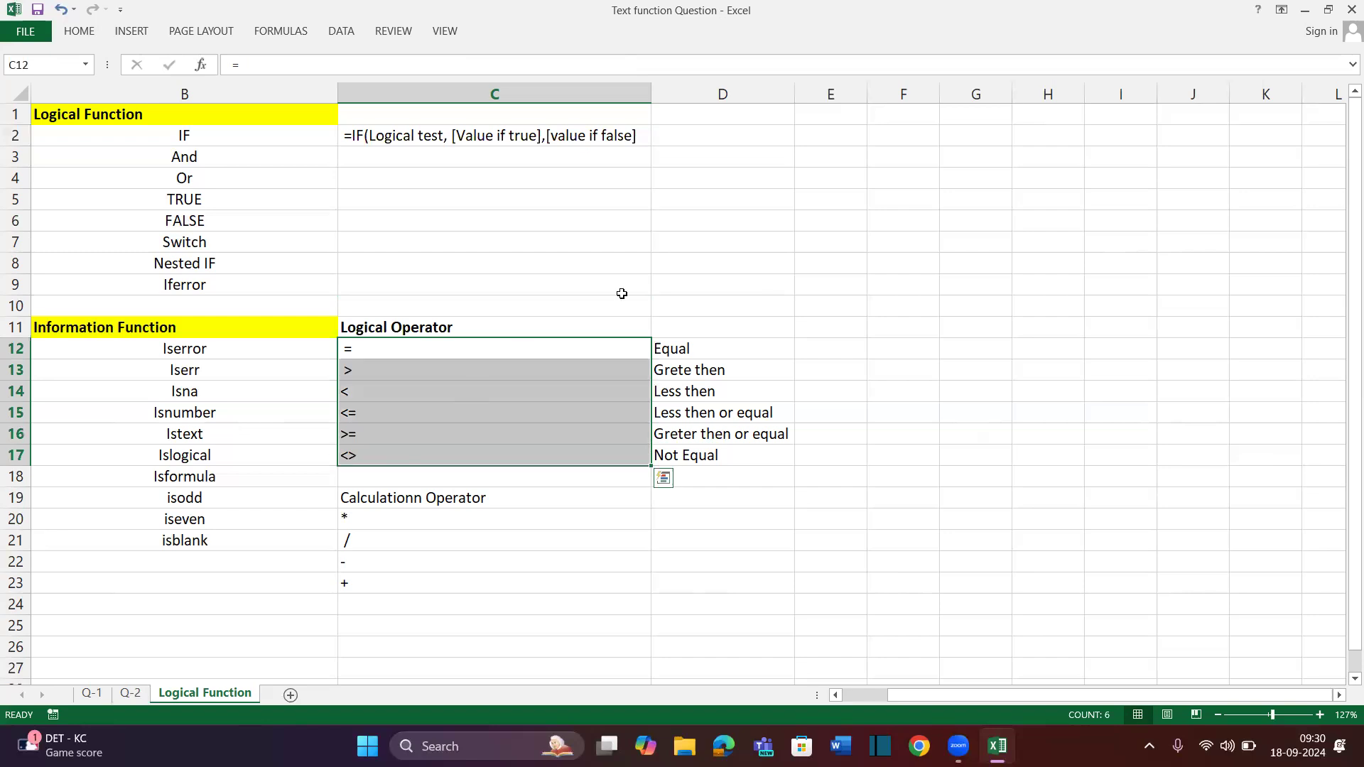
left_click(842, 229)
left_click(833, 186)
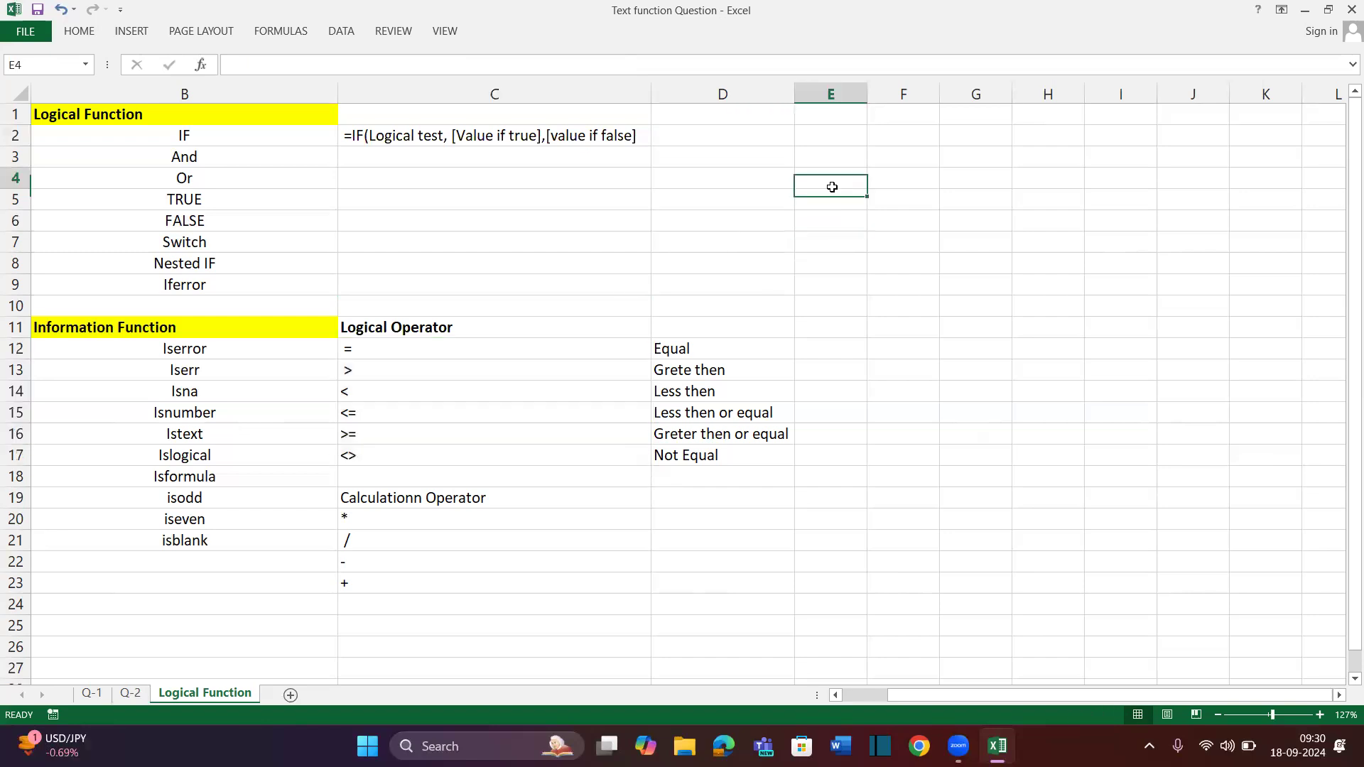
type("=")
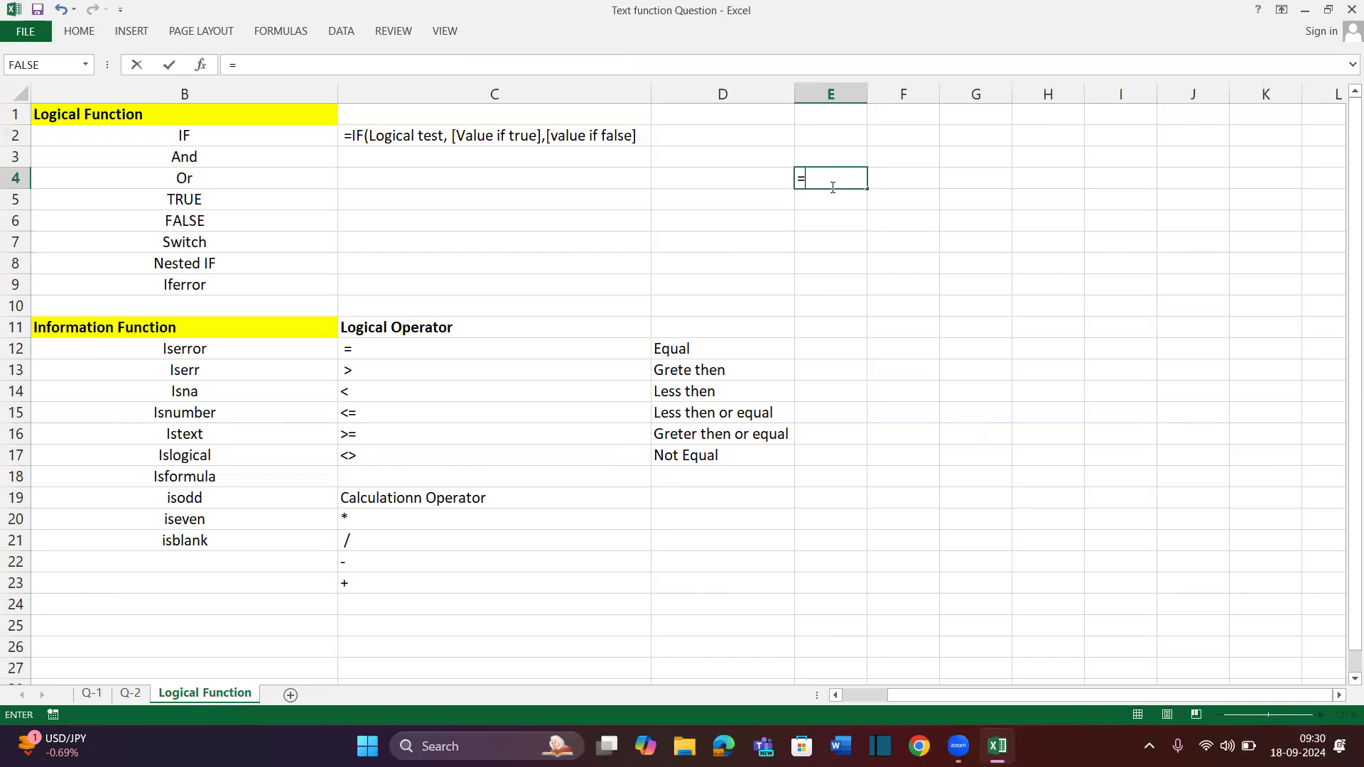
type("100=100")
key("Return")
Enter =100=120 in E5 and =100>120 in E6, then type =100>90 in E7
type("=100=120")
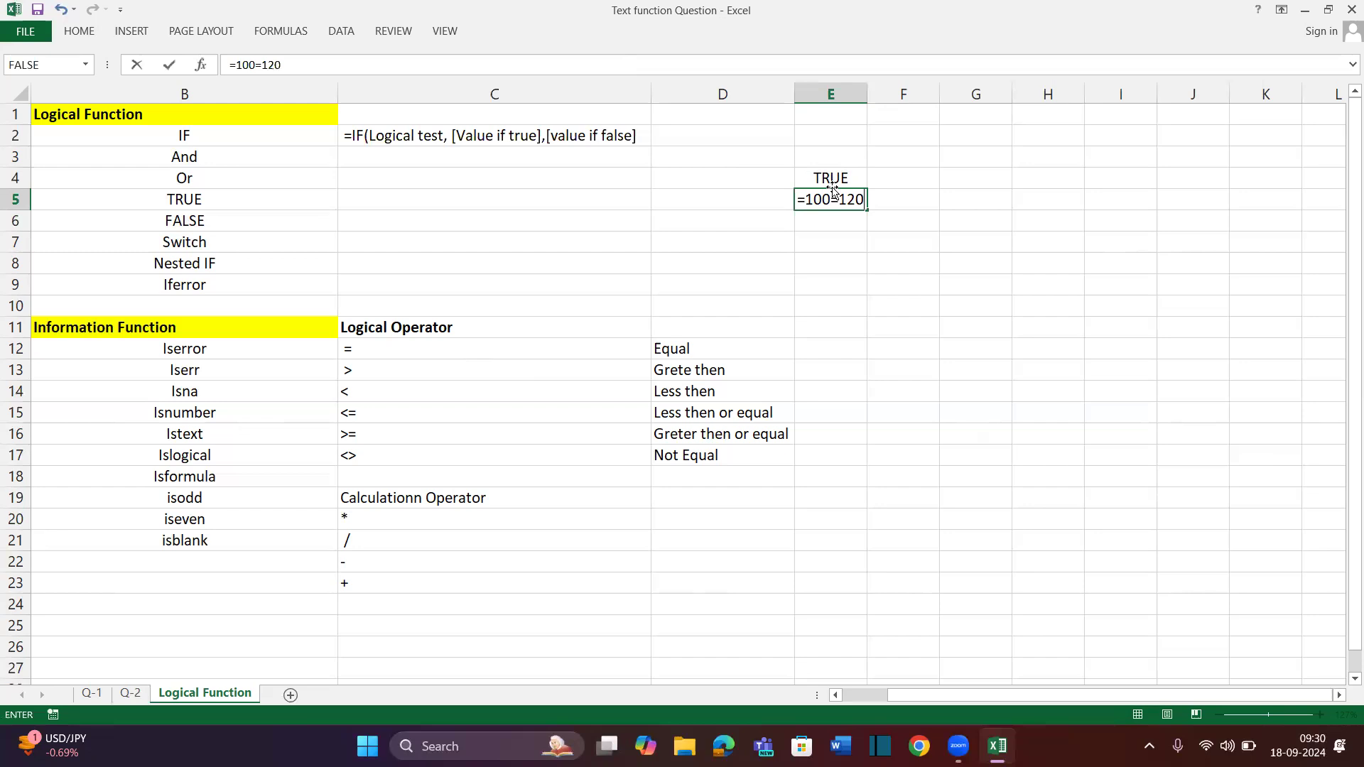
key("Return")
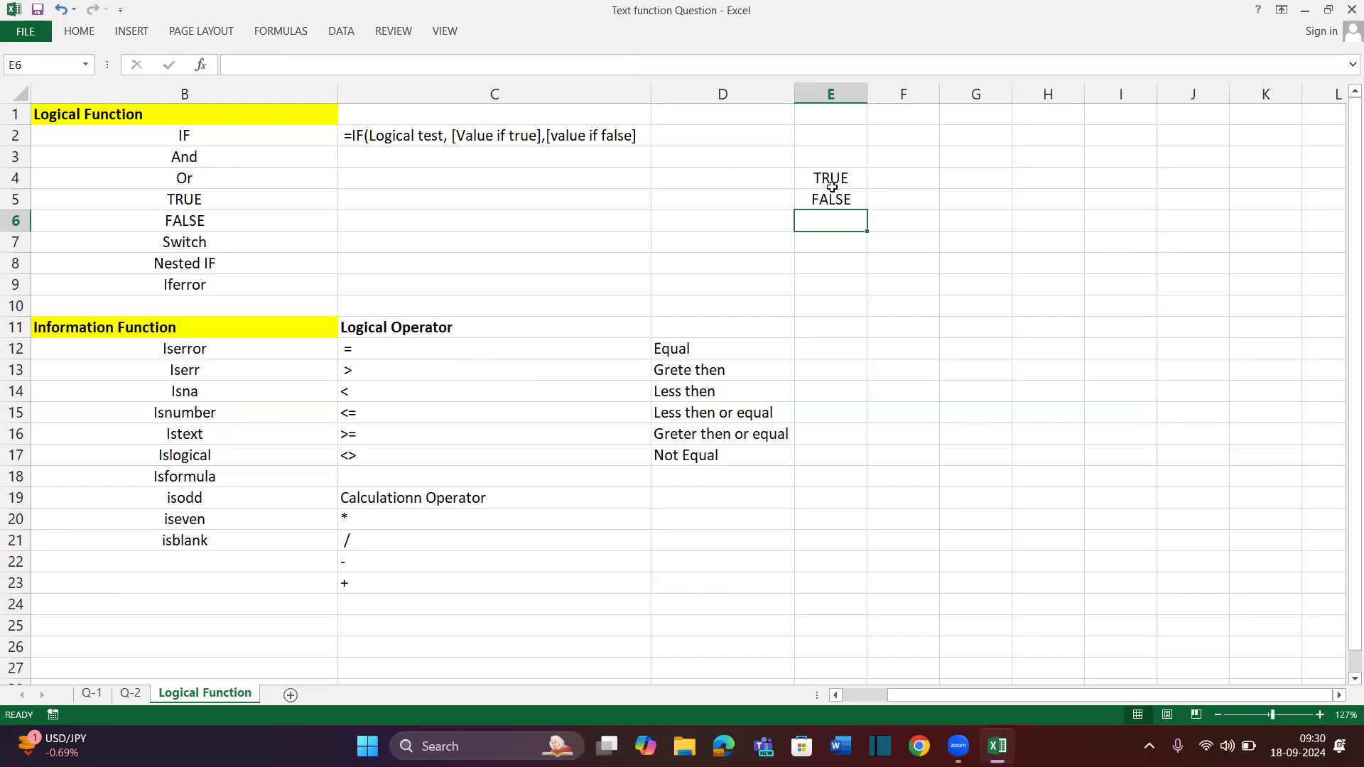
type("=100")
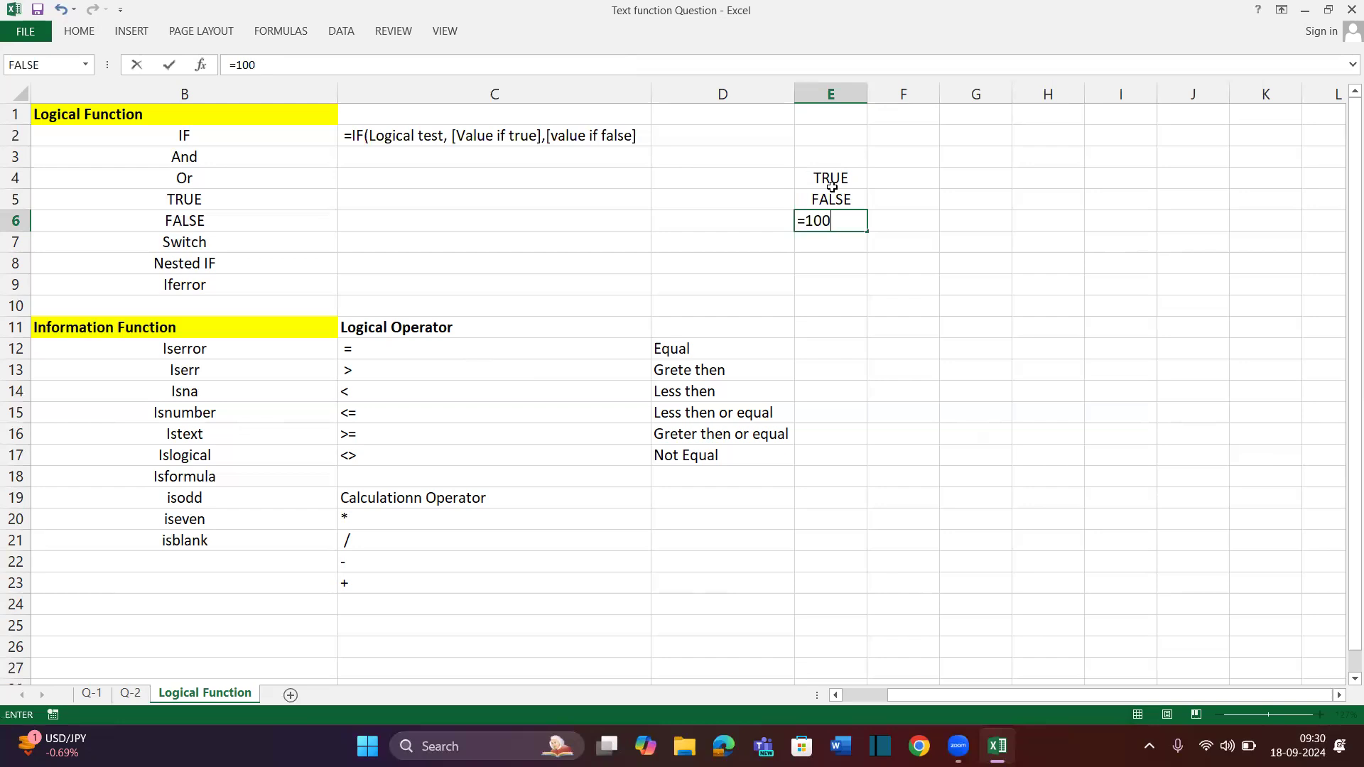
type(">")
type("120")
key("Return")
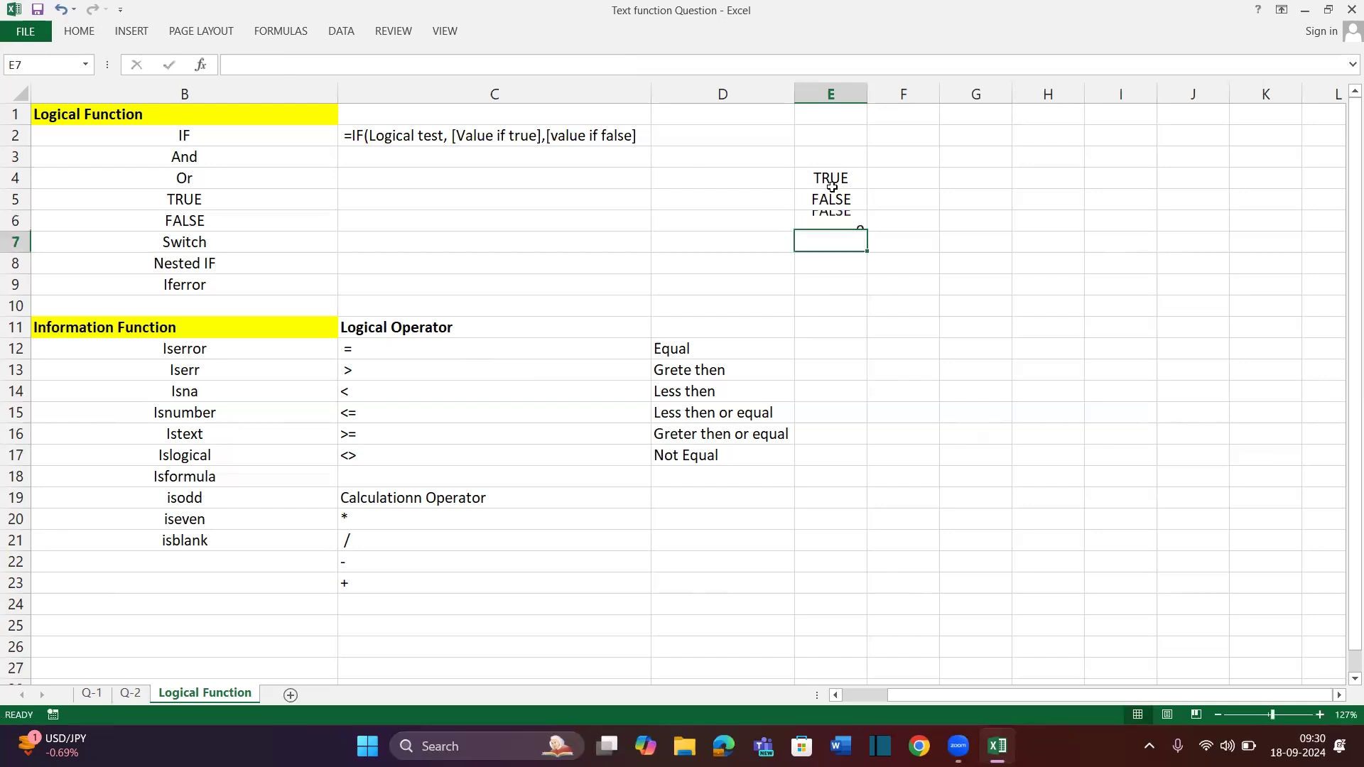
type("100")
key("BackSpace")
key("BackSpace")
key("BackSpace")
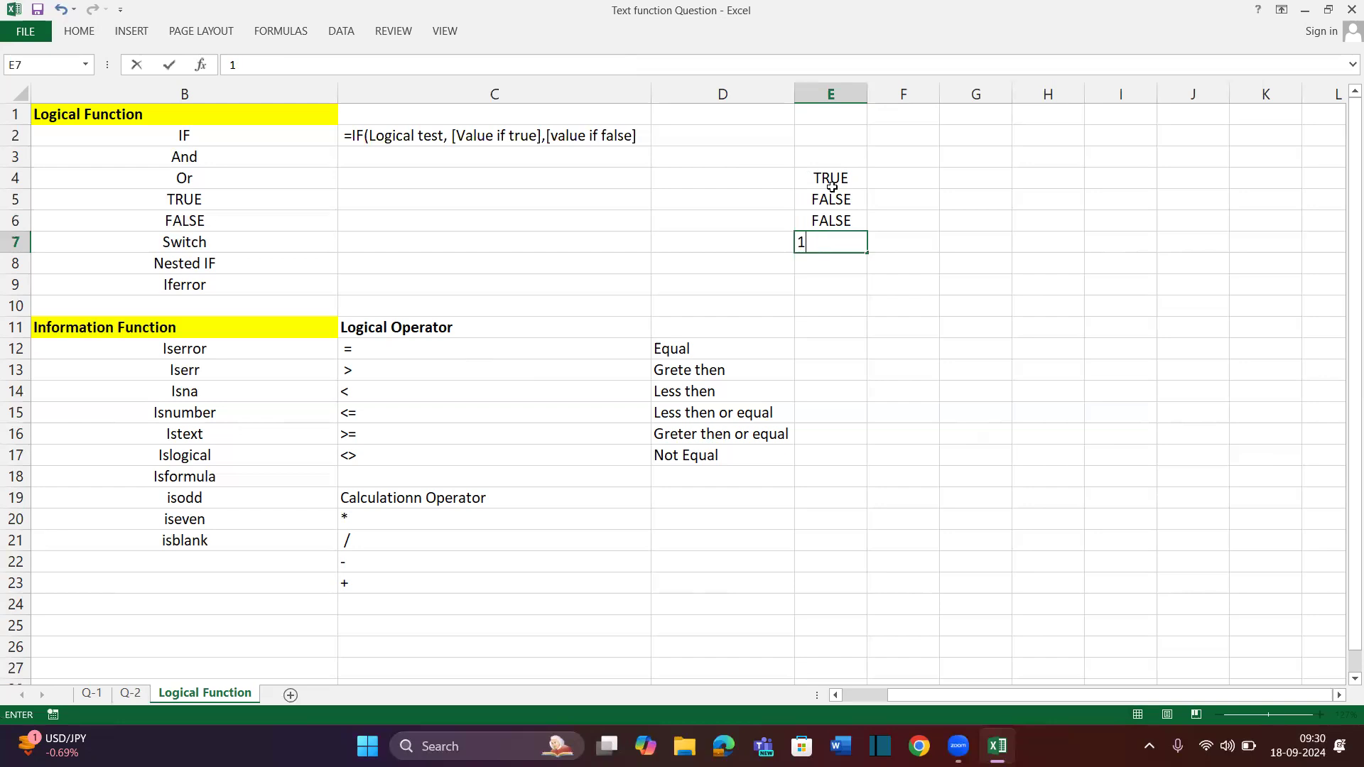
type("=100>90")
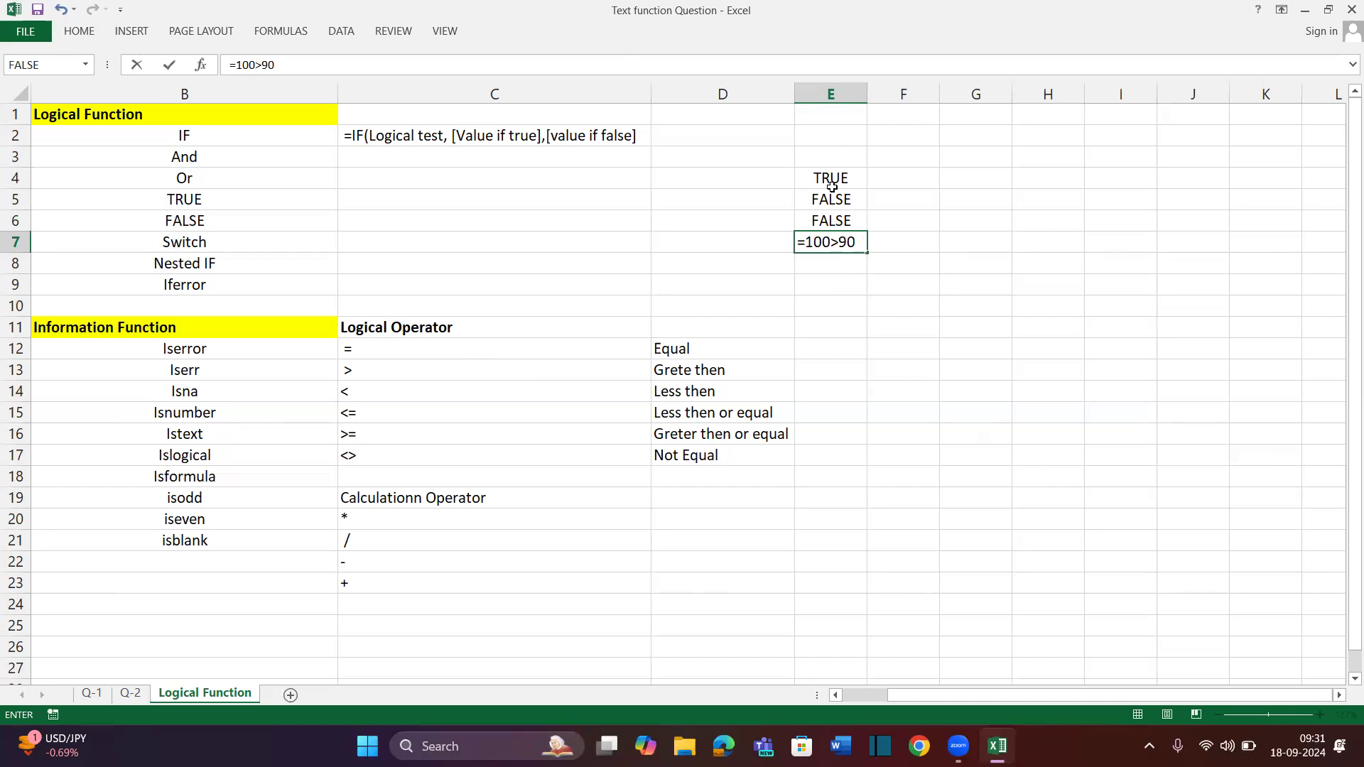
Commit =100>90 in E7 and enter =100>=90 in E8, both returning TRUE
key("Return")
type("=100>")
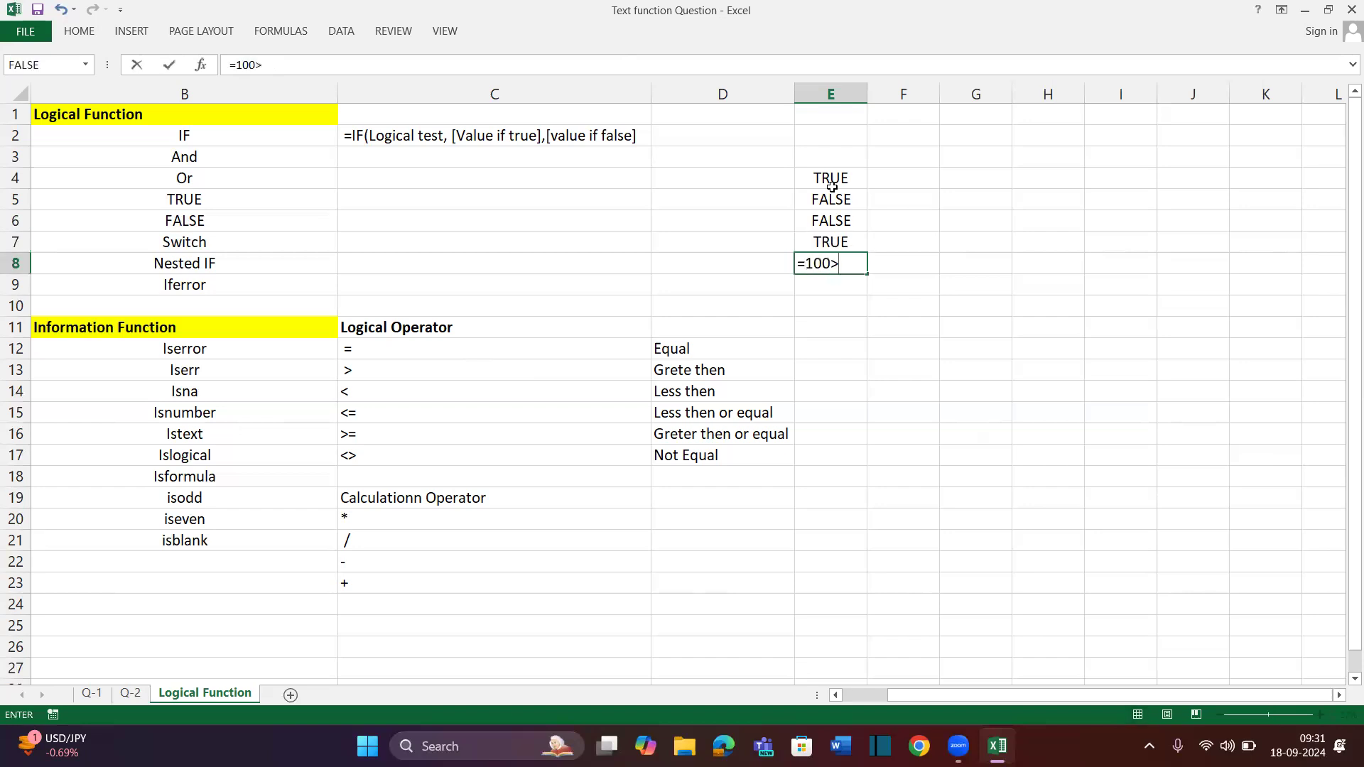
type("=")
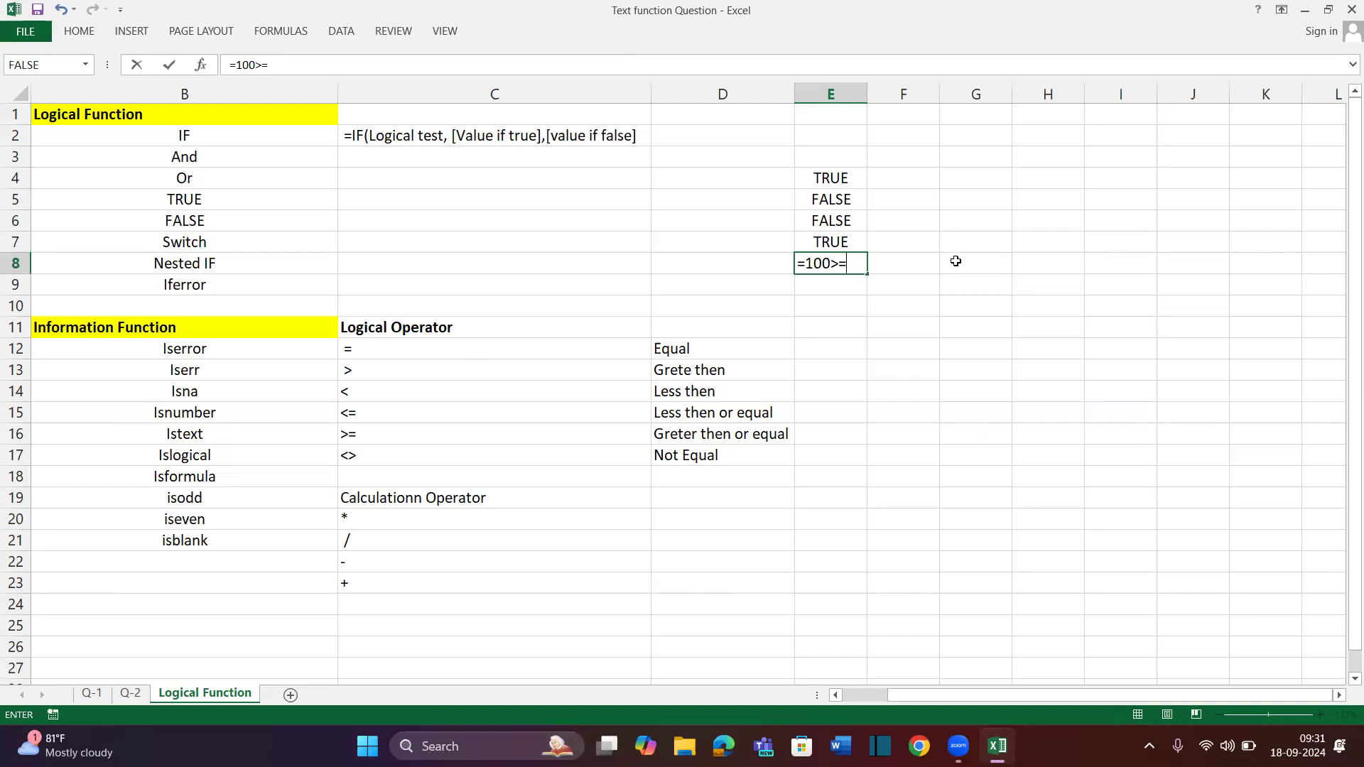
type("100")
type("20")
key("BackSpace")
key("BackSpace")
key("BackSpace")
type("80")
key("BackSpace")
key("BackSpace")
type("990")
key("BackSpace")
key("BackSpace")
type("0")
key("Return")
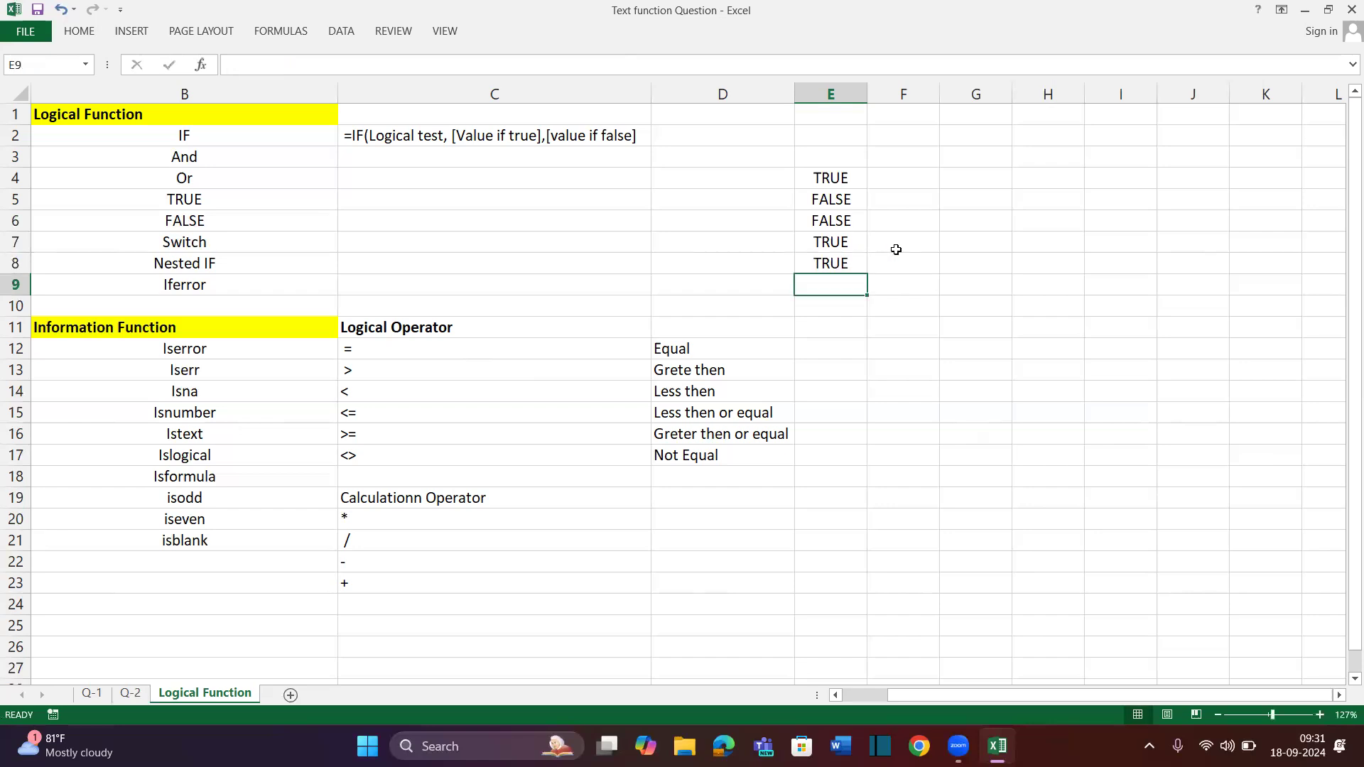
Enter the not-equal test =100<>100 in E9, which returns FALSE
left_click_drag(827, 175, 842, 305)
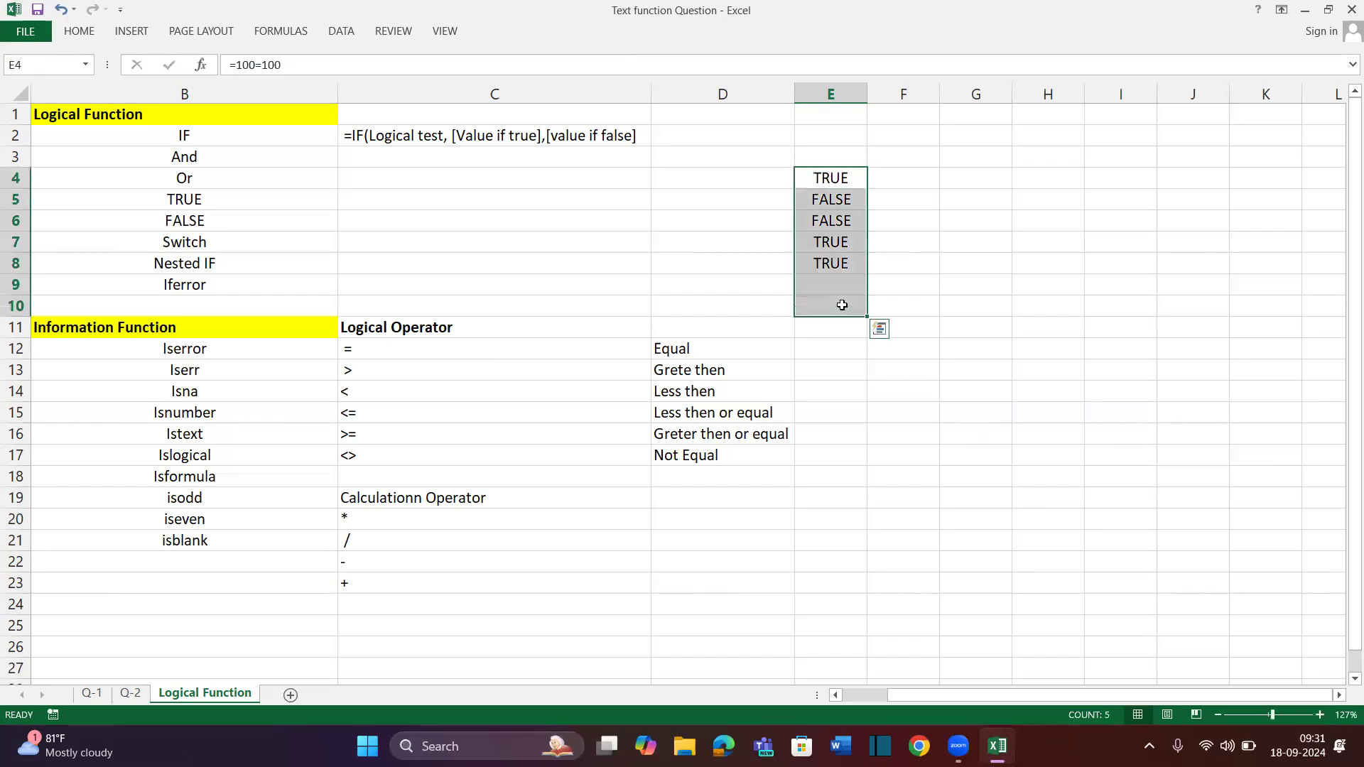
left_click_drag(377, 348, 405, 455)
left_click(845, 287)
type("=10")
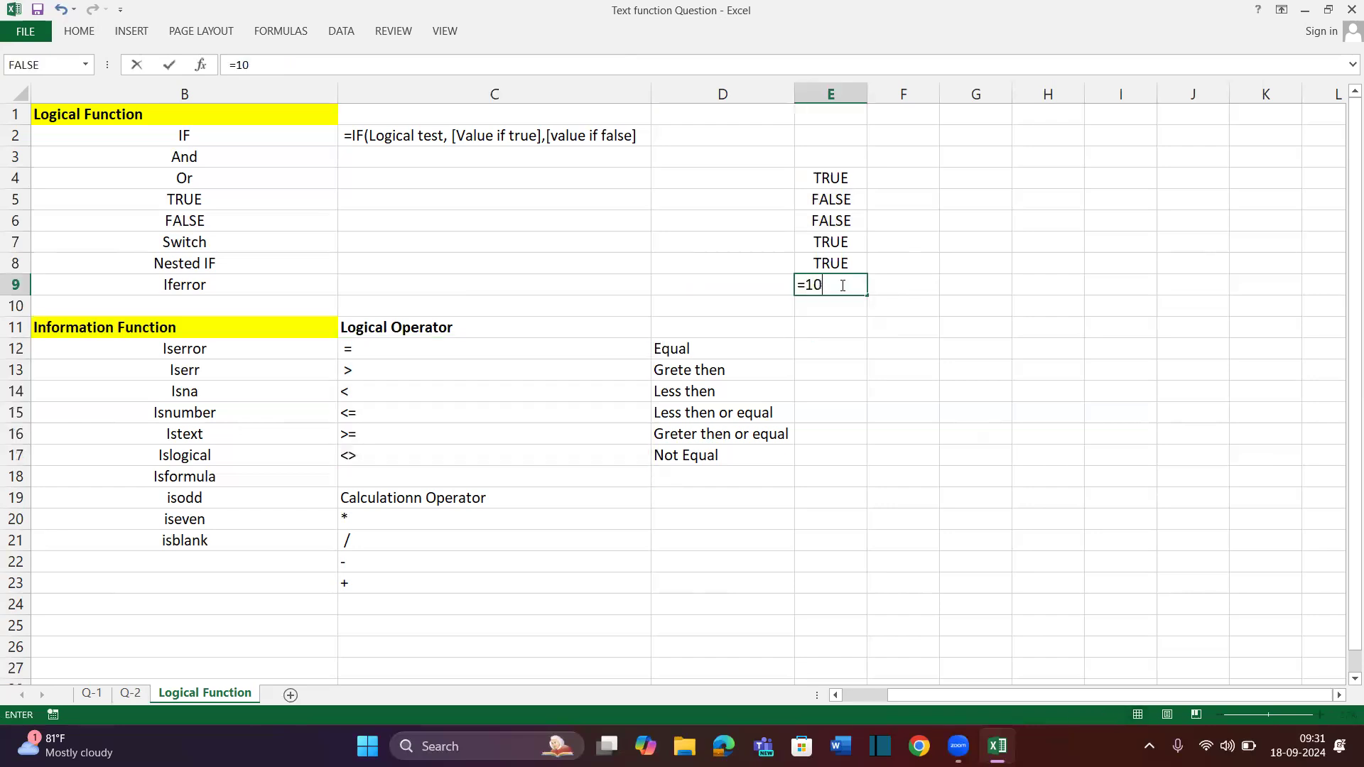
type("0<>100")
key("Return")
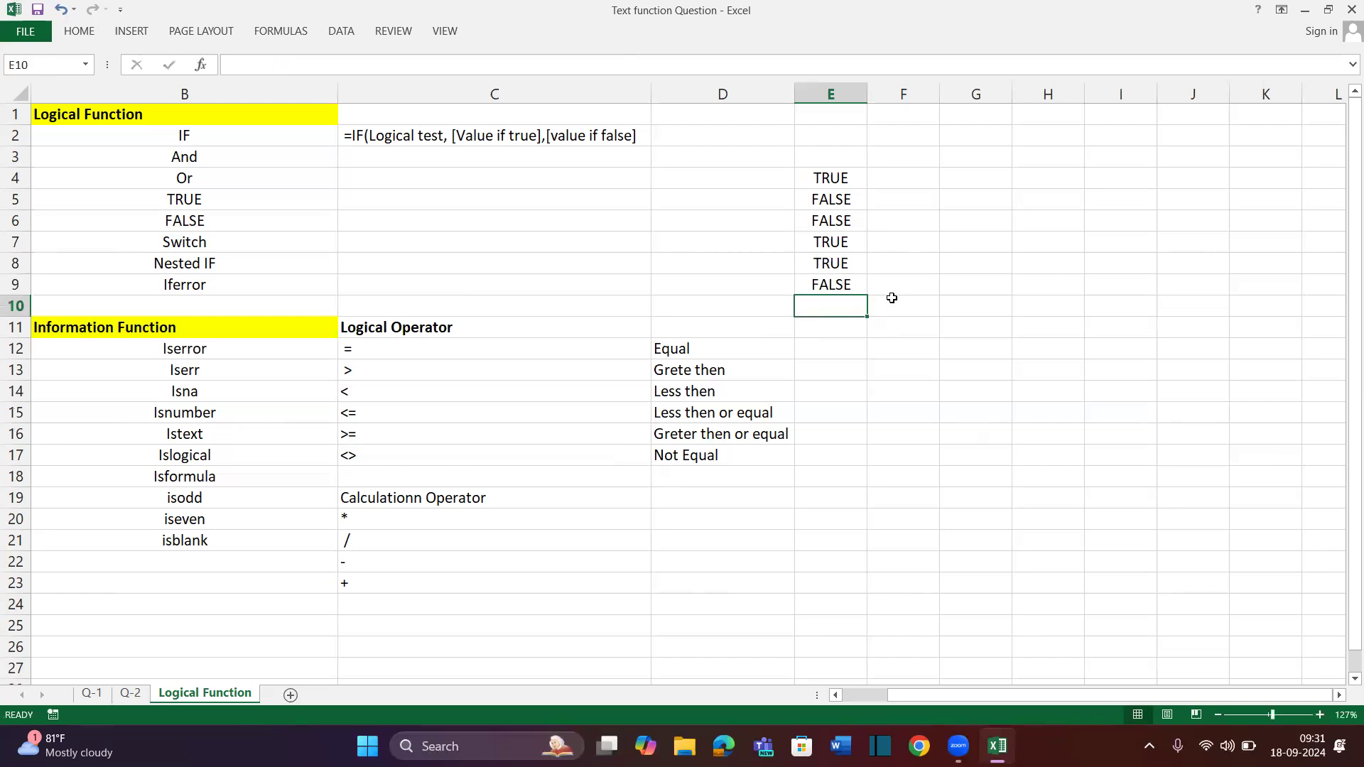
left_click(892, 299)
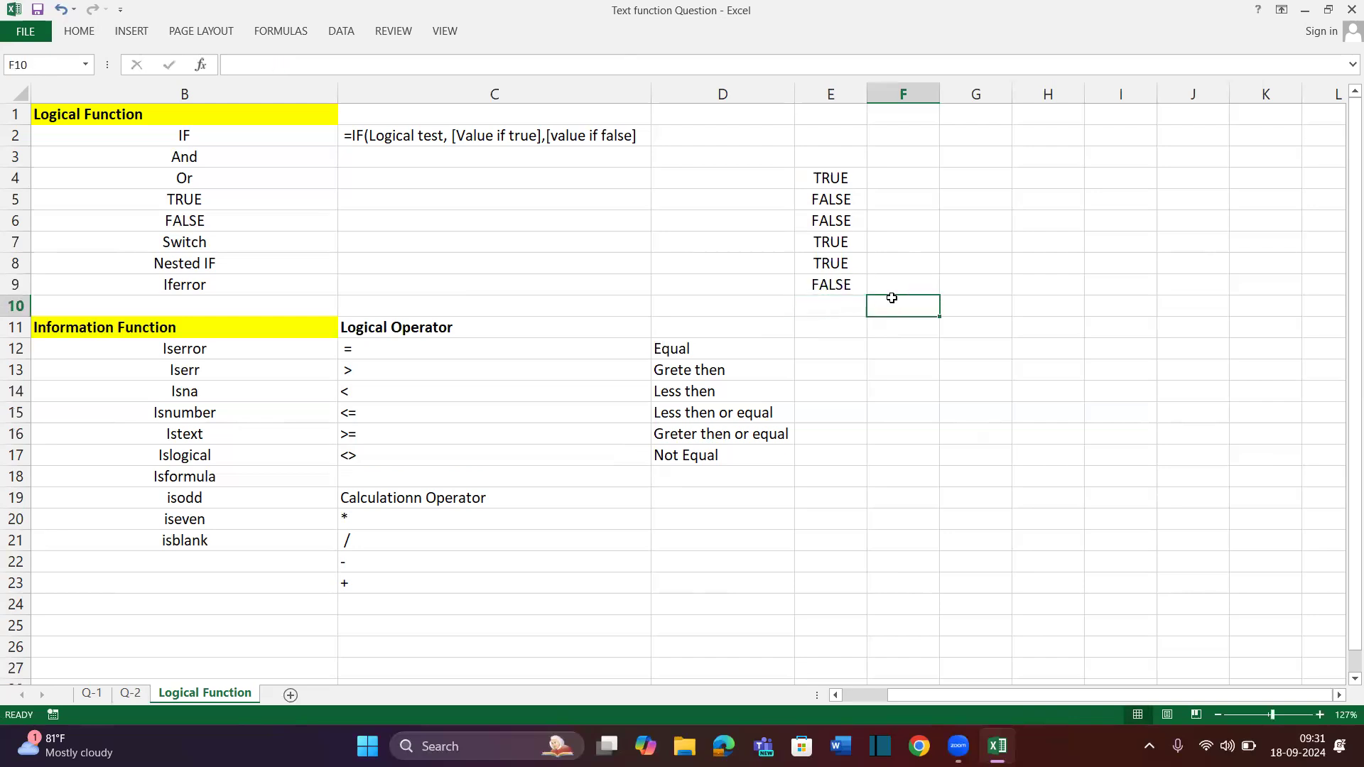
Add a bold 'Emp Name' heading in H2 and autofit column H to it
scroll(891, 298, "right", 3)
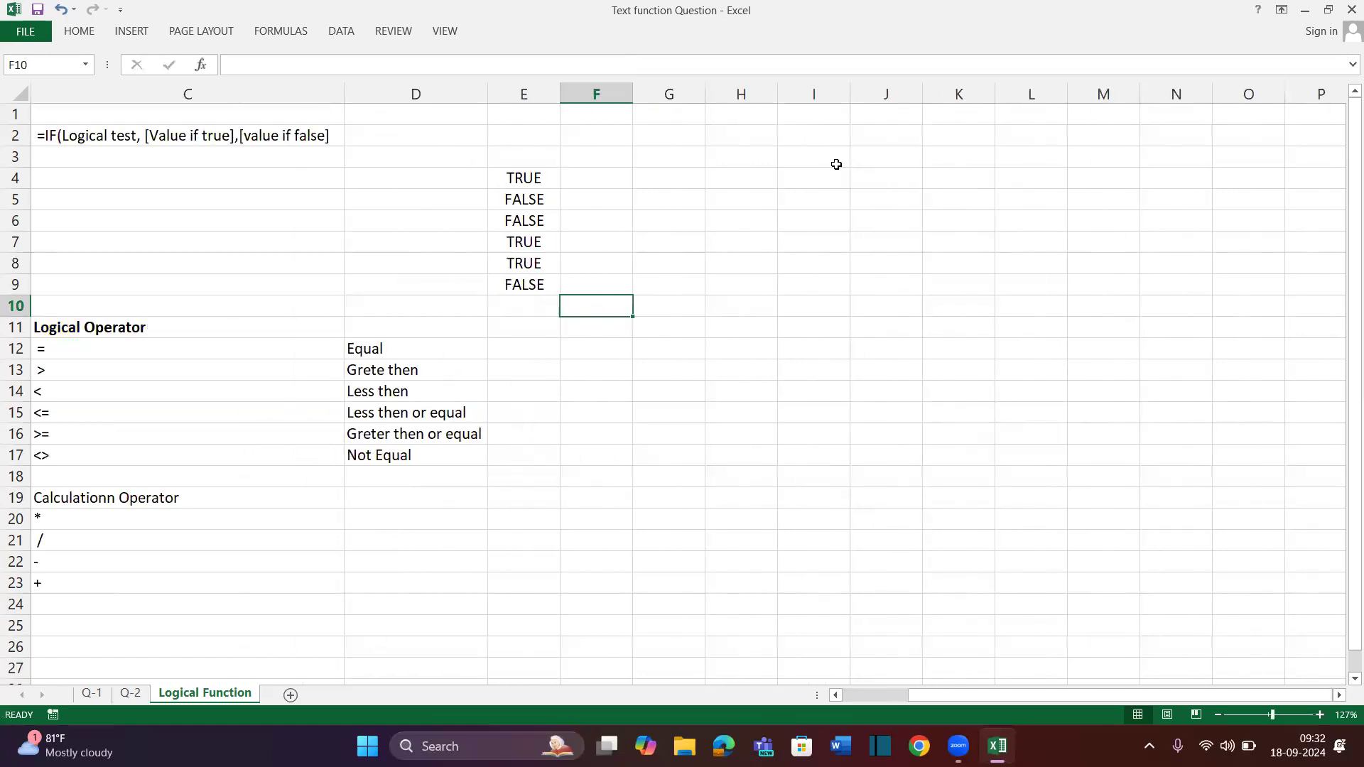
left_click(744, 138)
scroll(713, 158, "up", 2)
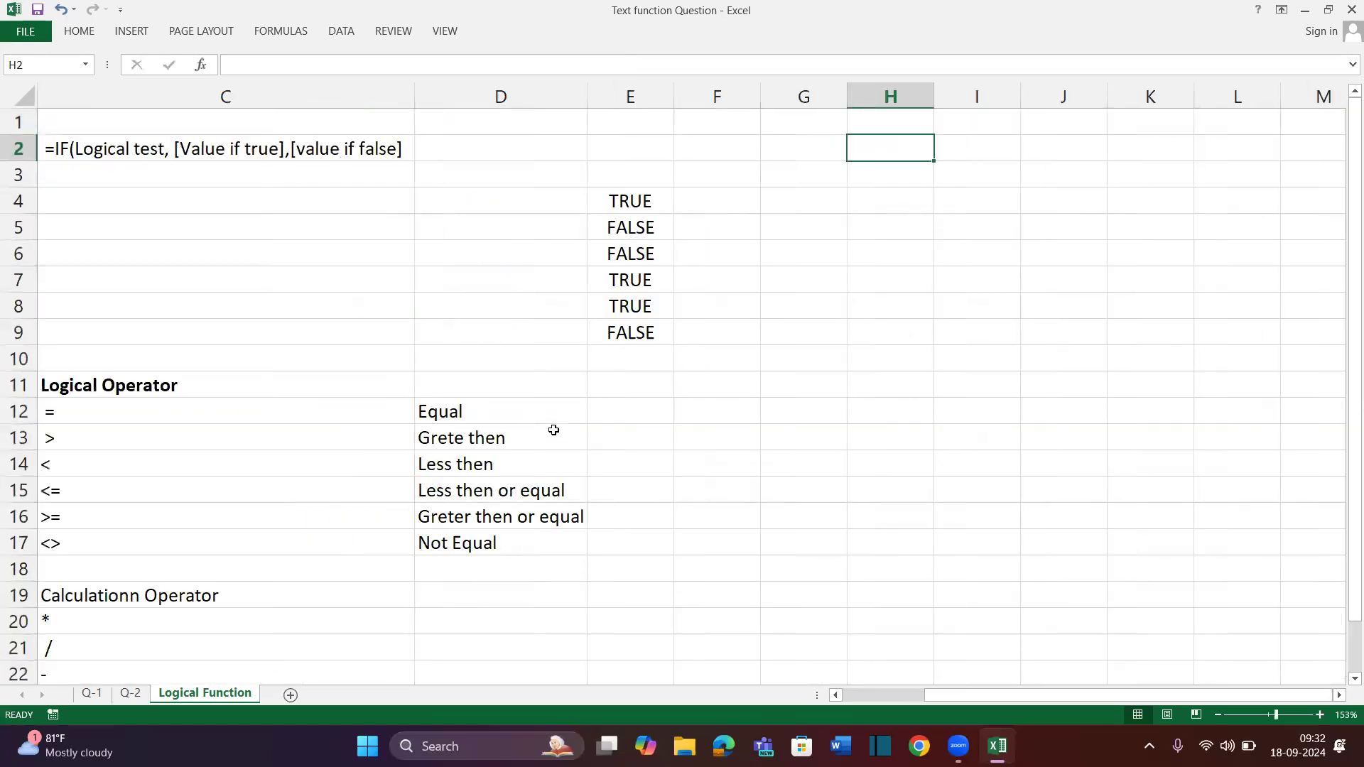
scroll(341, 147, "right", 2)
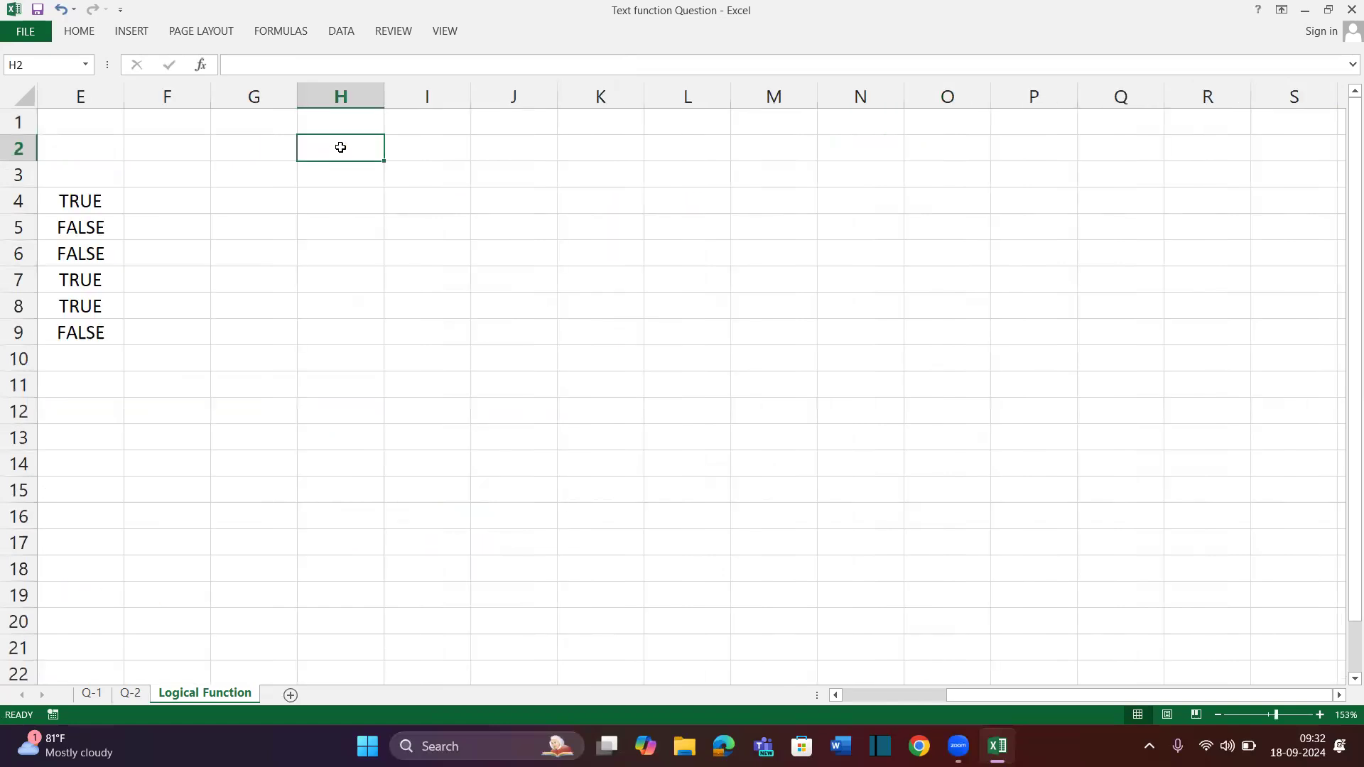
type("Emm Nam")
key("BackSpace")
key("BackSpace")
key("BackSpace")
key("BackSpace")
key("BackSpace")
type("p Name")
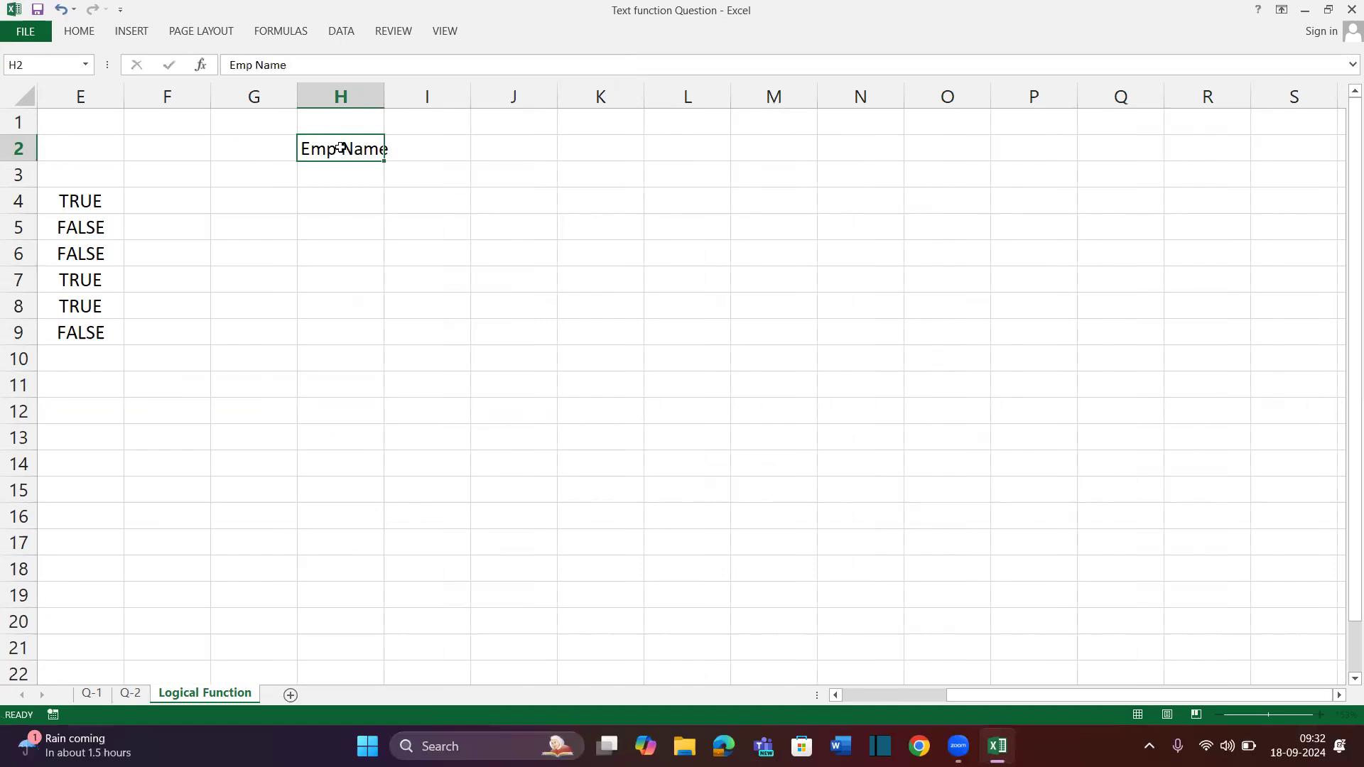
key("Return")
left_click(341, 148)
key("alt+h")
key("o")
key("i")
key("ctrl+b")
key("Return")
left_click(341, 148)
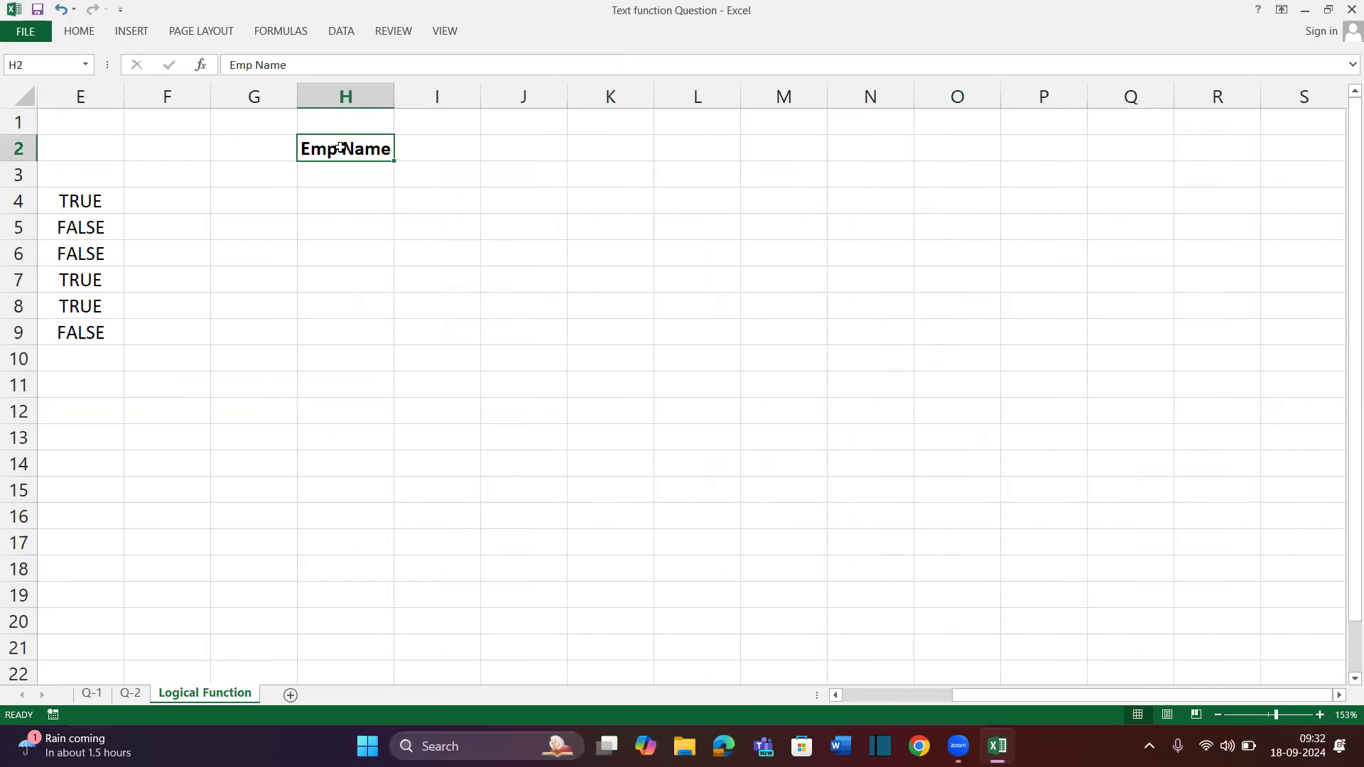
Type the first six employee names into H3:H8
left_click(342, 170)
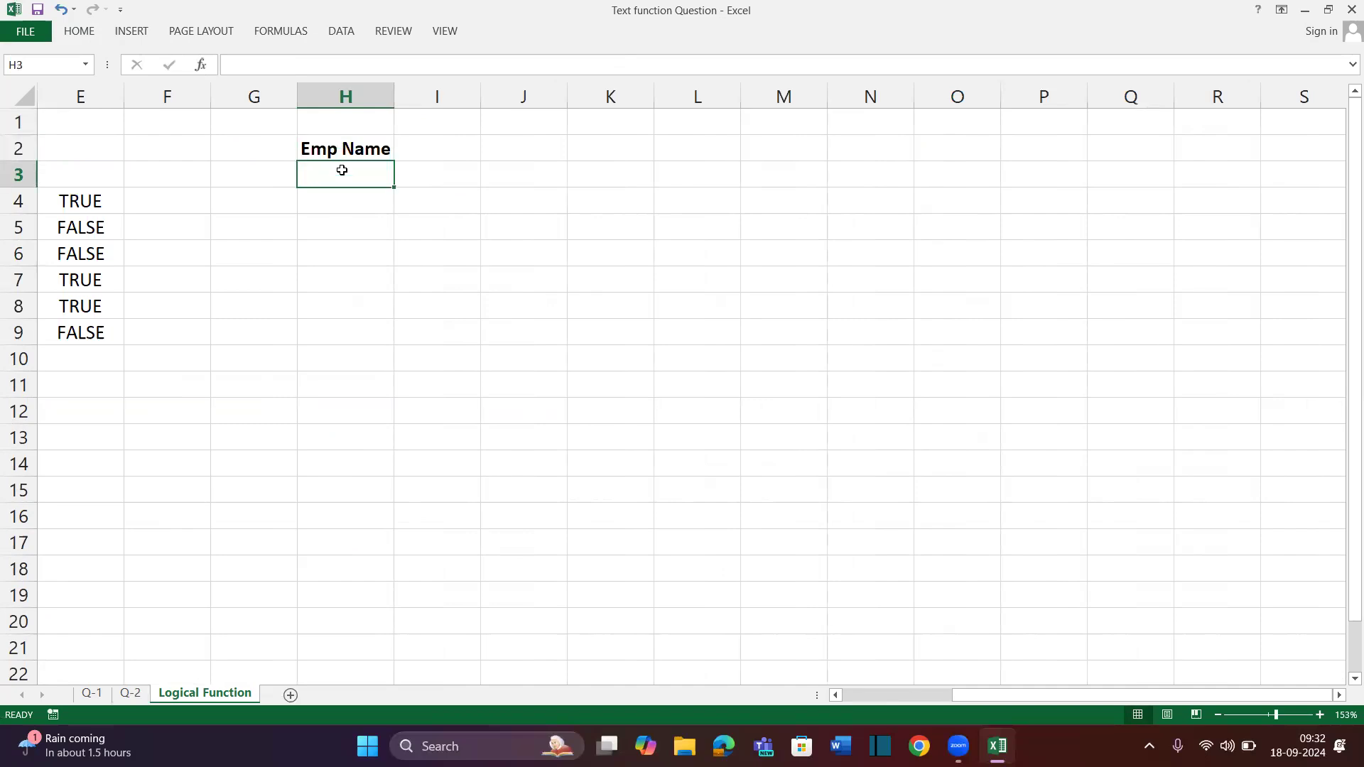
type("Sur")
key("BackSpace")
type("manth")
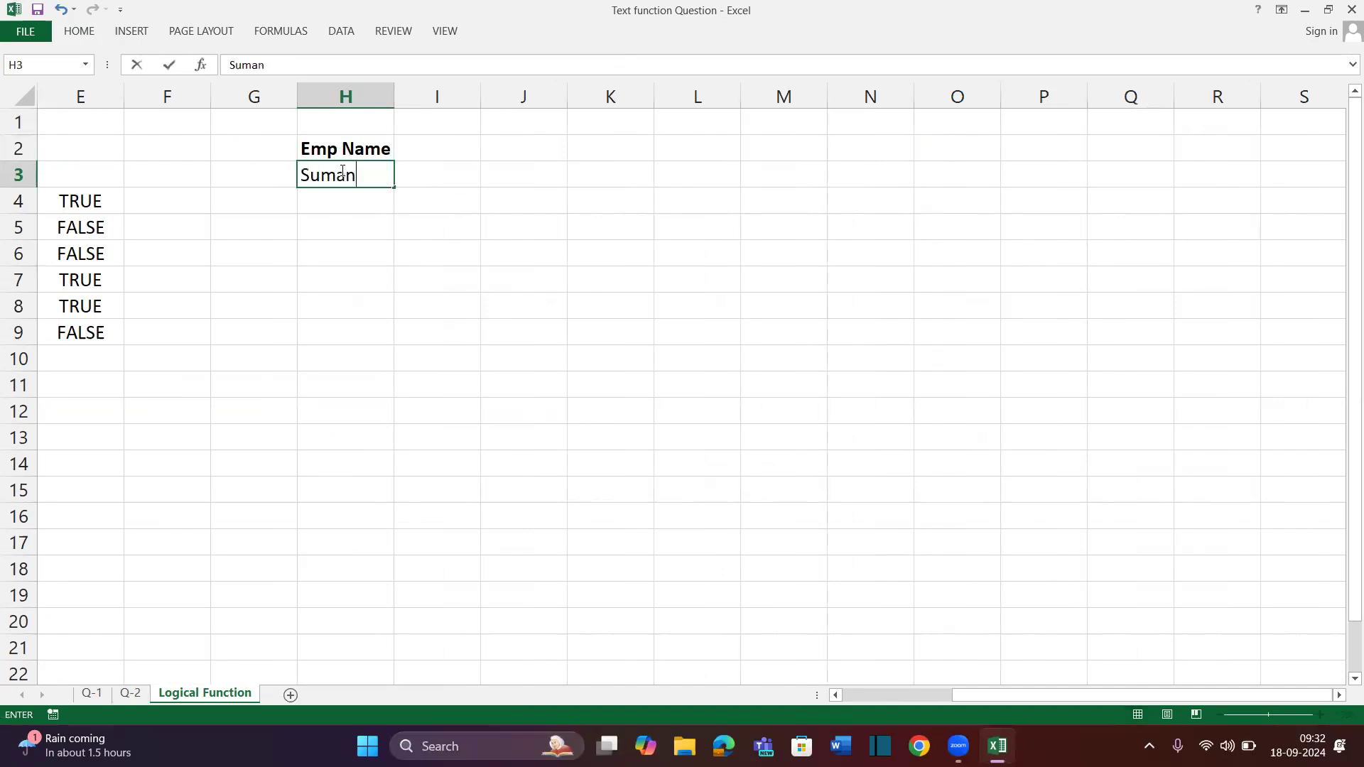
key("Return")
type("Mahesn")
key("BackSpace")
key("BackSpace")
type("ndra")
key("Return")
type("Kamlesh")
key("Return")
type("Akhilesh")
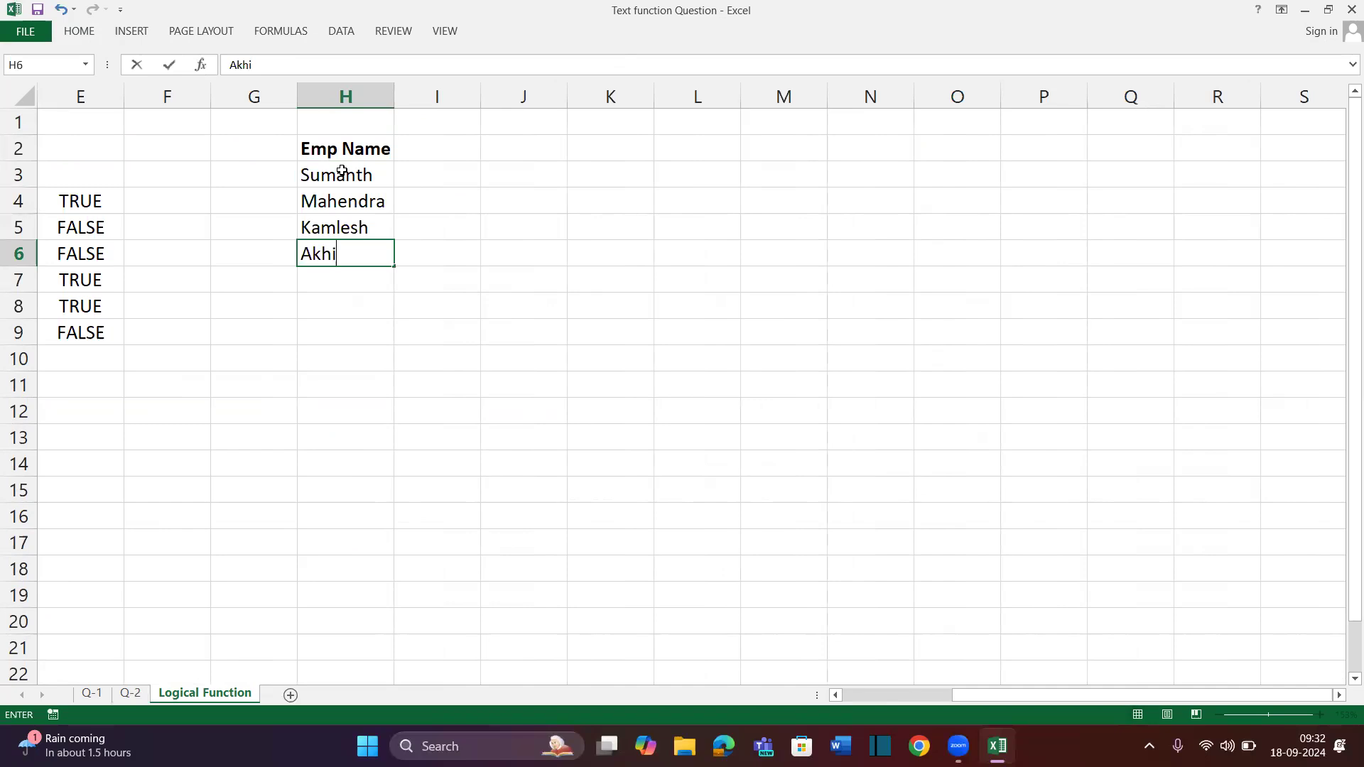
key("Return")
type("Sumesh")
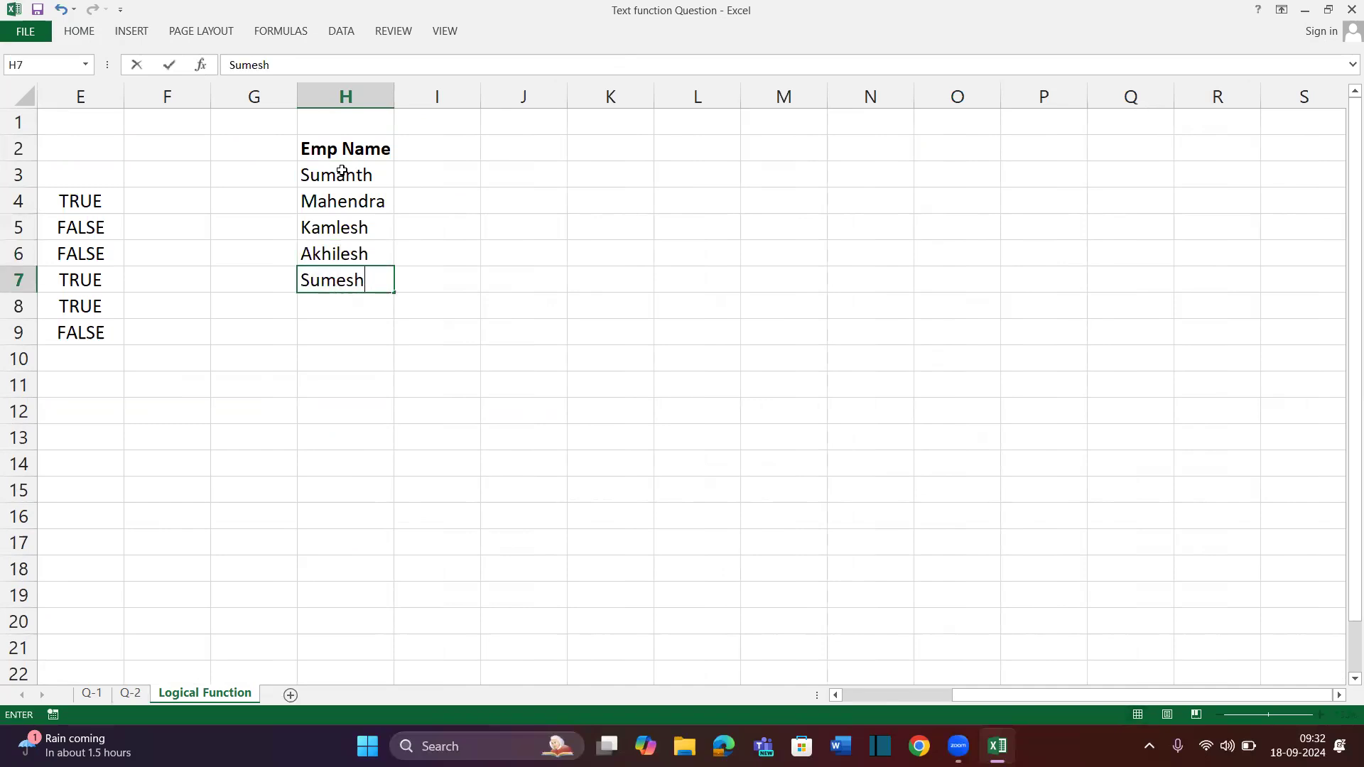
key("Return")
type("Pankaj")
key("Return")
Type the remaining seven employee names into H9:H15, then select the full list H3:H15
type("A")
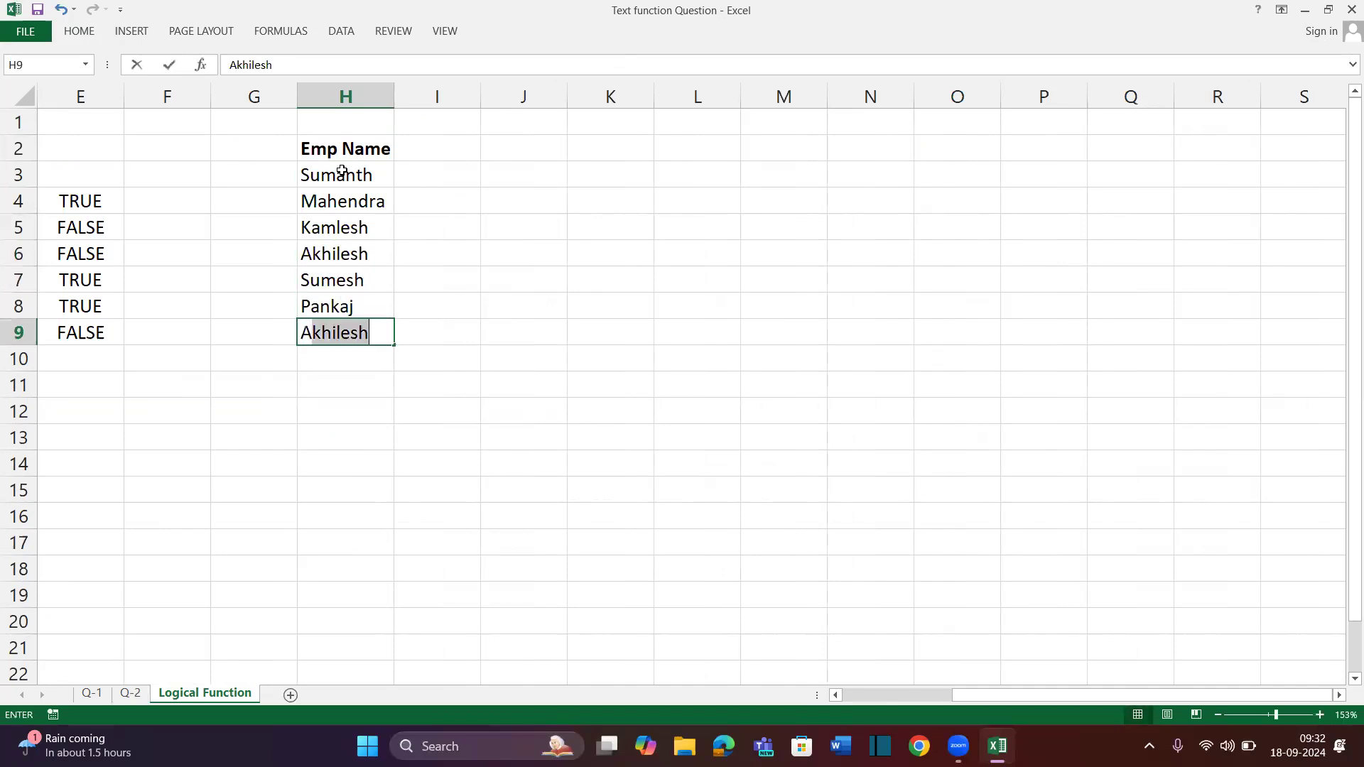
type("ryan")
key("Return")
type("Karan")
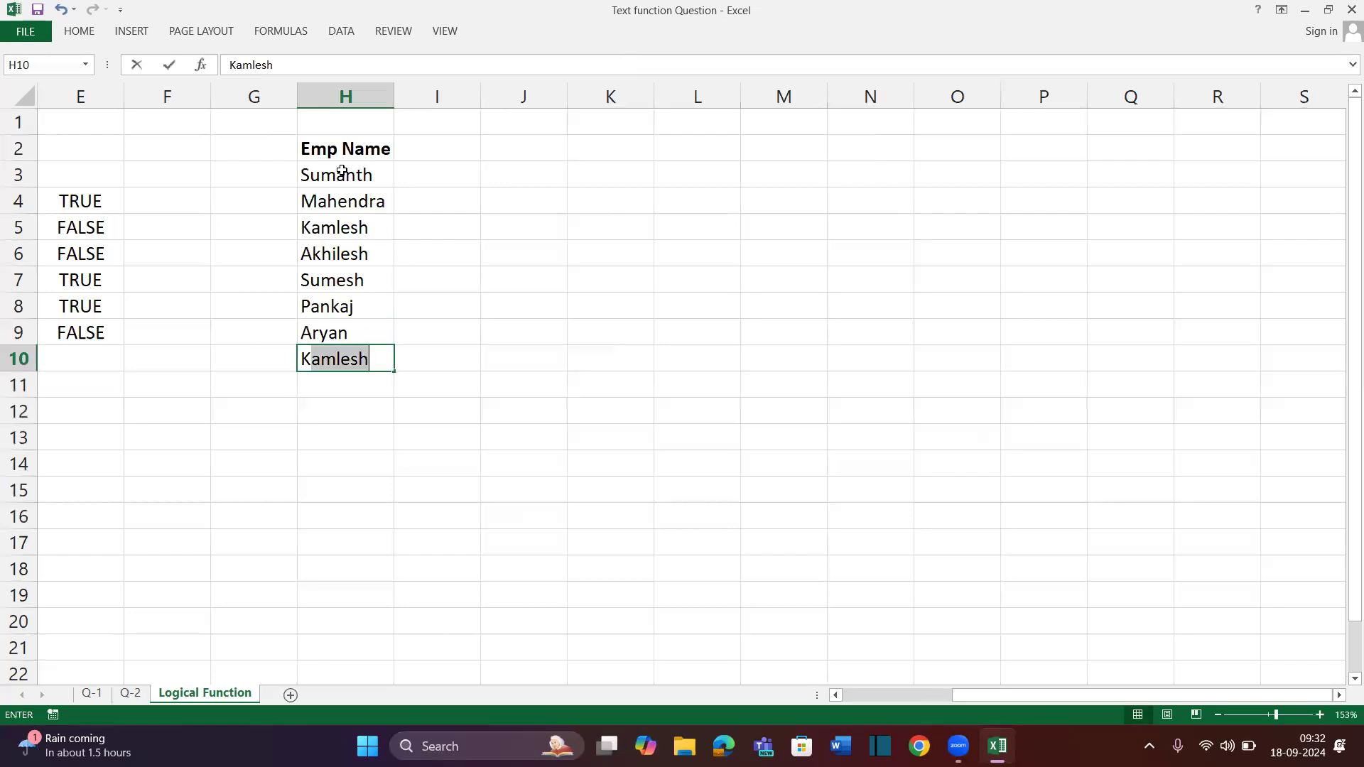
key("Return")
type("Kanchan")
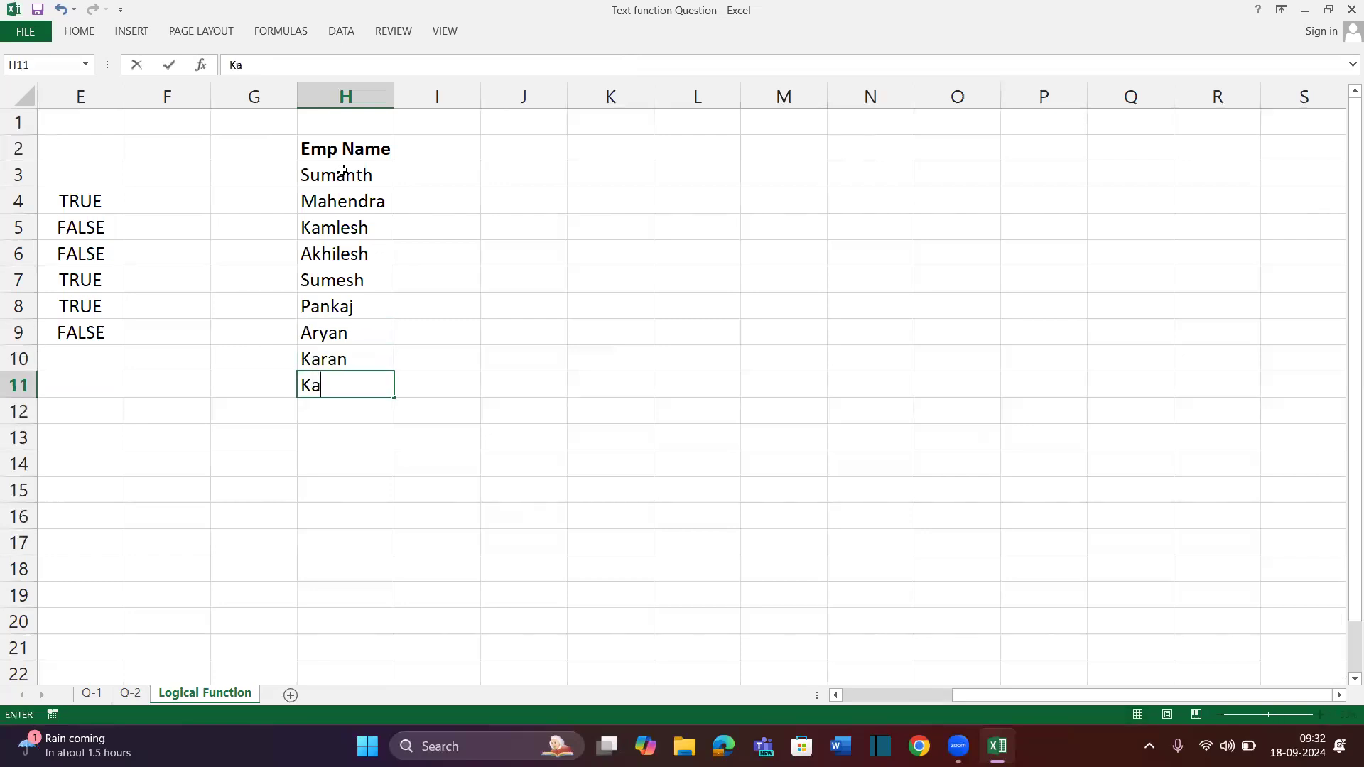
key("Return")
type("Anjani")
key("Return")
type("Sandeep")
key("Return")
type("An")
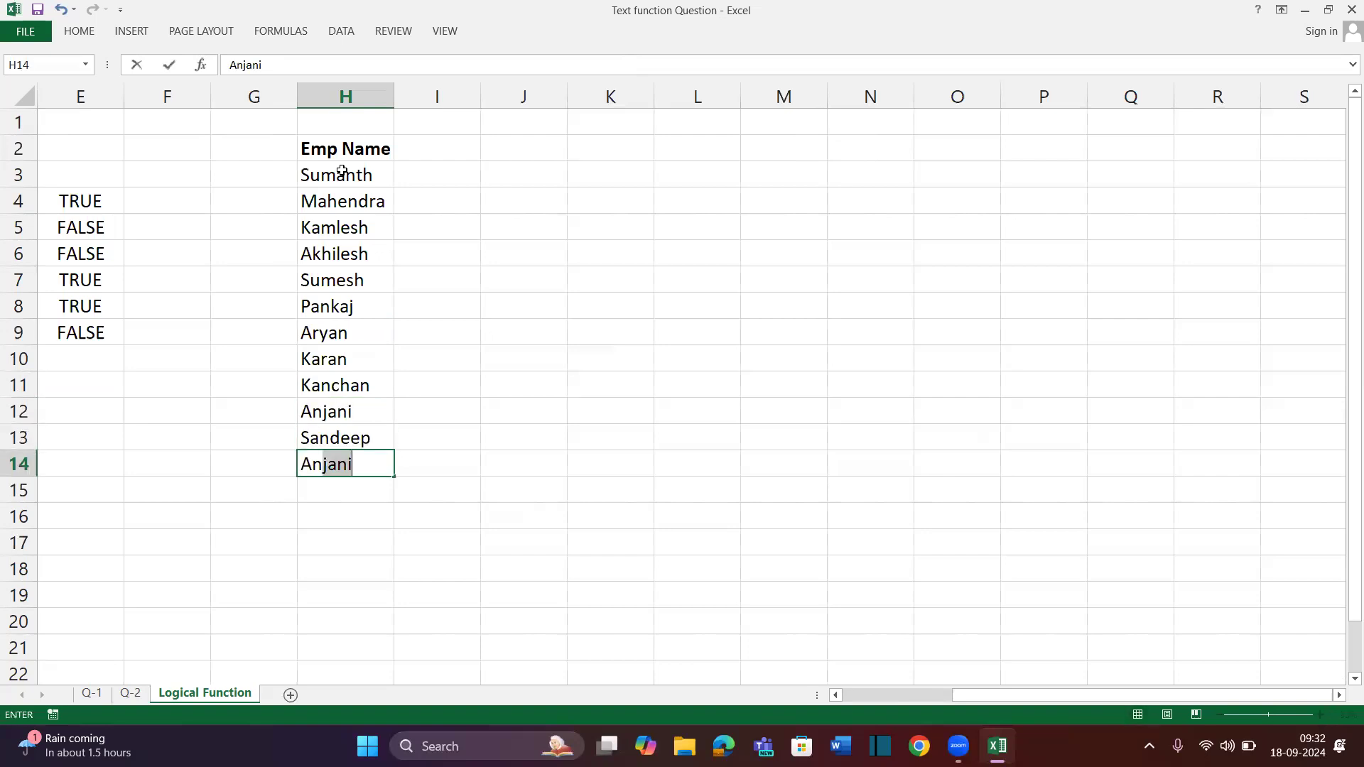
type("up")
key("Return")
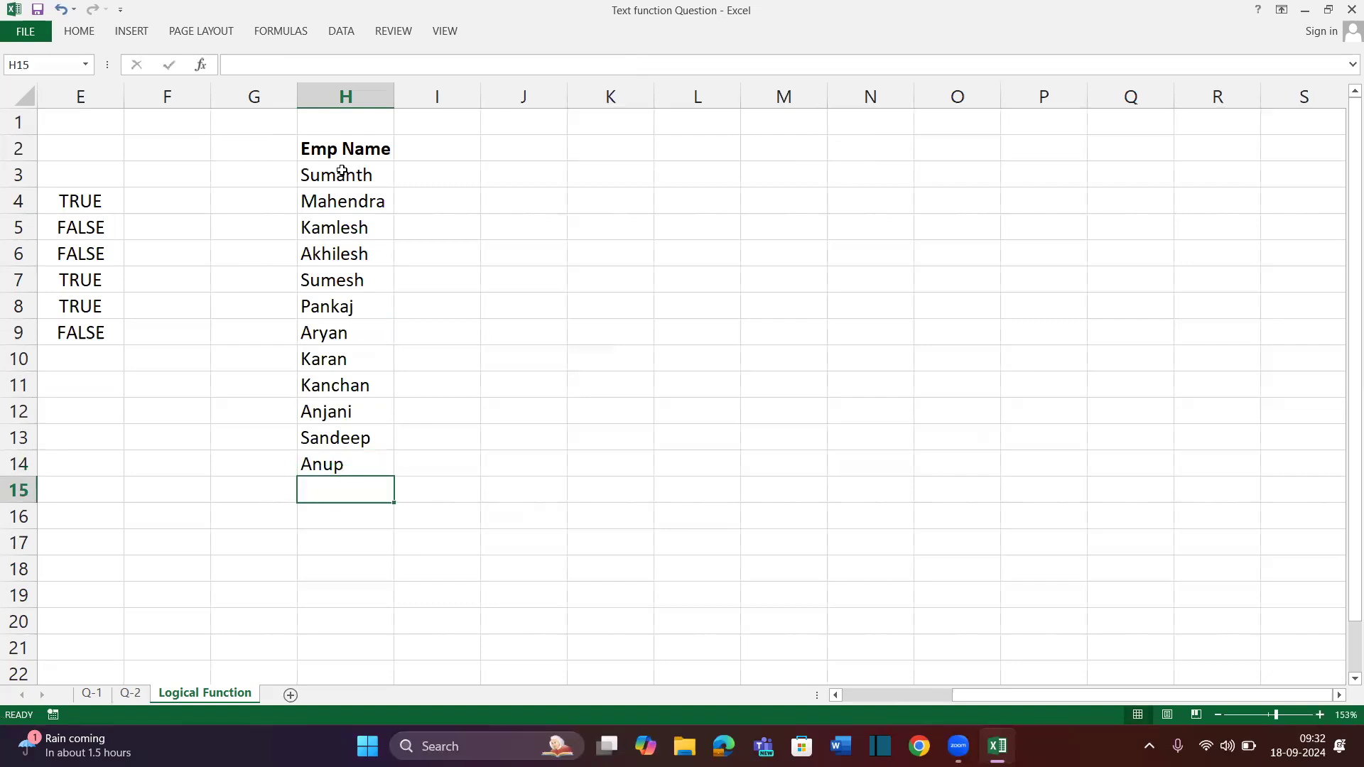
type("Sumin")
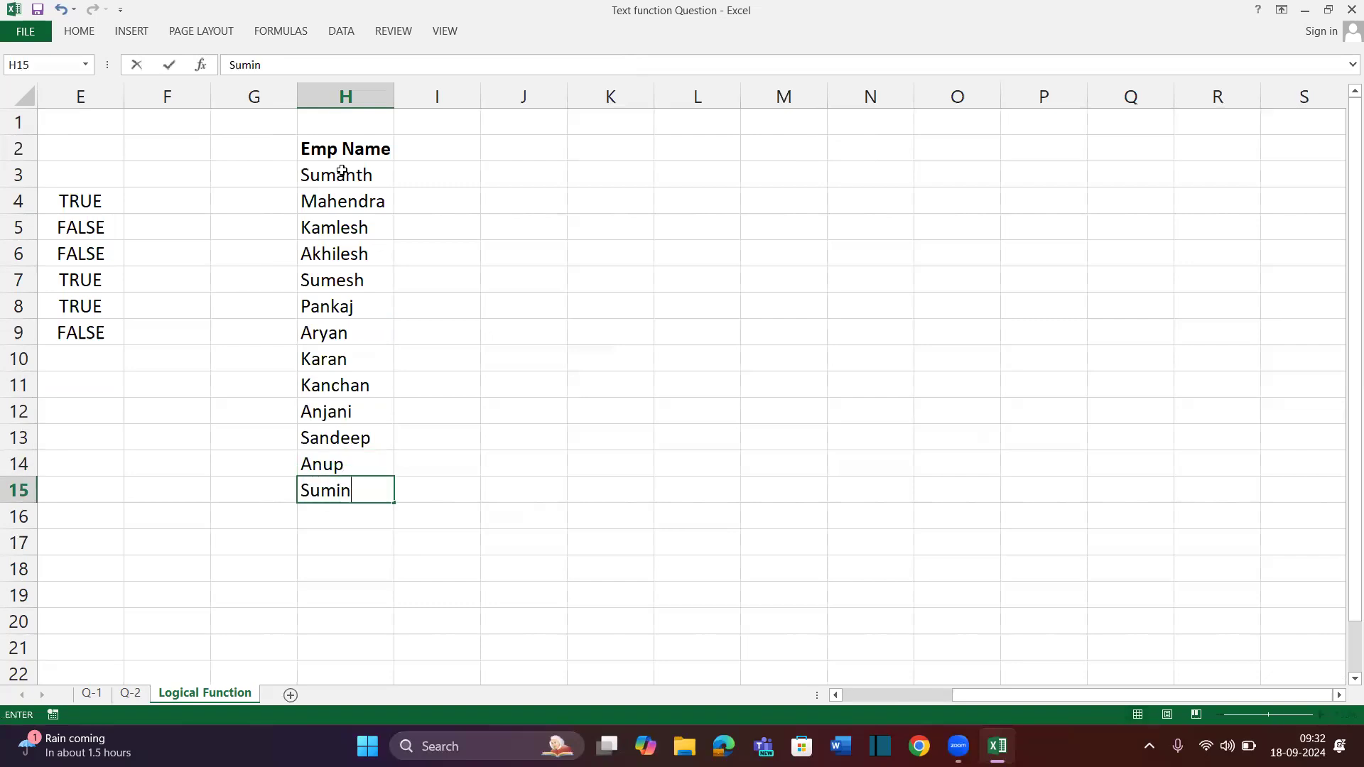
key("BackSpace")
key("BackSpace")
type("it")
key("Return")
key("Up")
key("ctrl+Up")
key("Up")
key("Down")
key("Down")
key("ctrl+shift+Down")
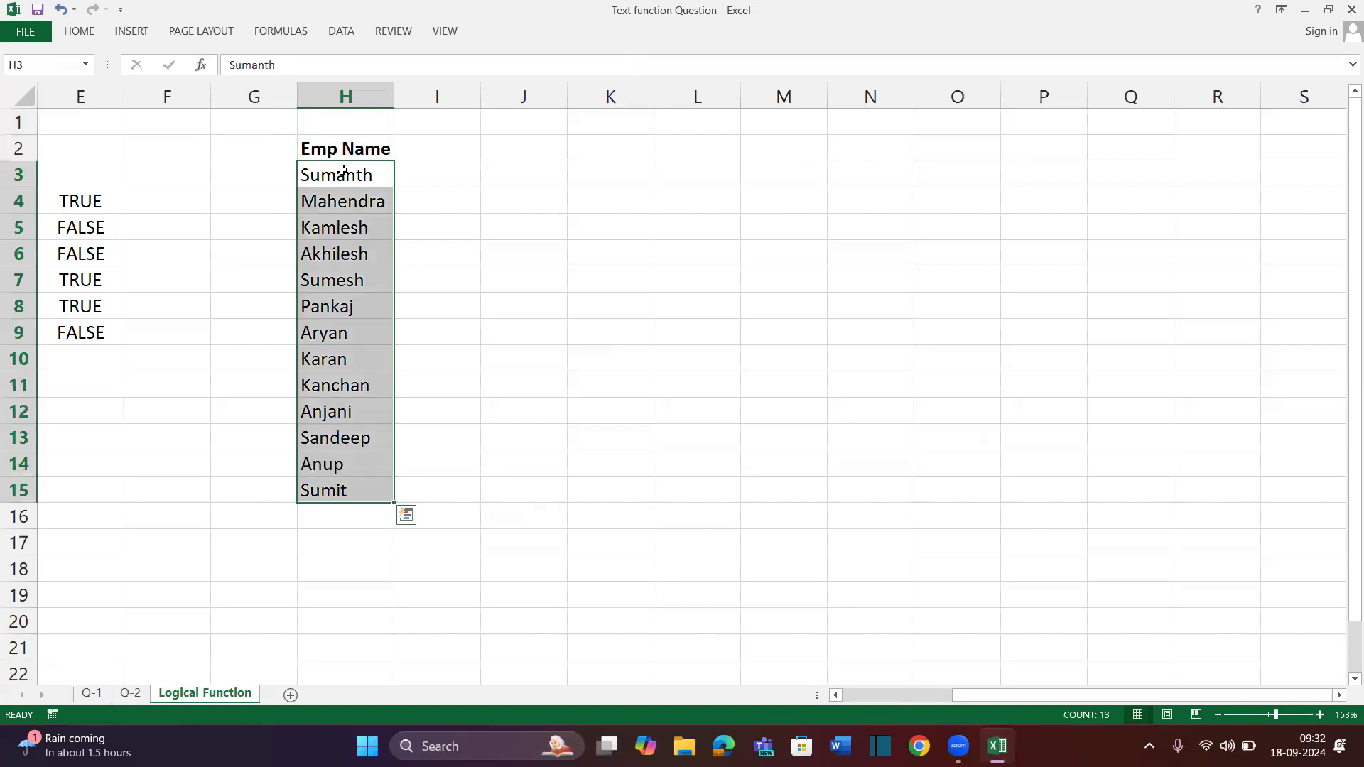
key("Up")
key("Right")
Add a bold 'Sales' header in I2
type("Sales")
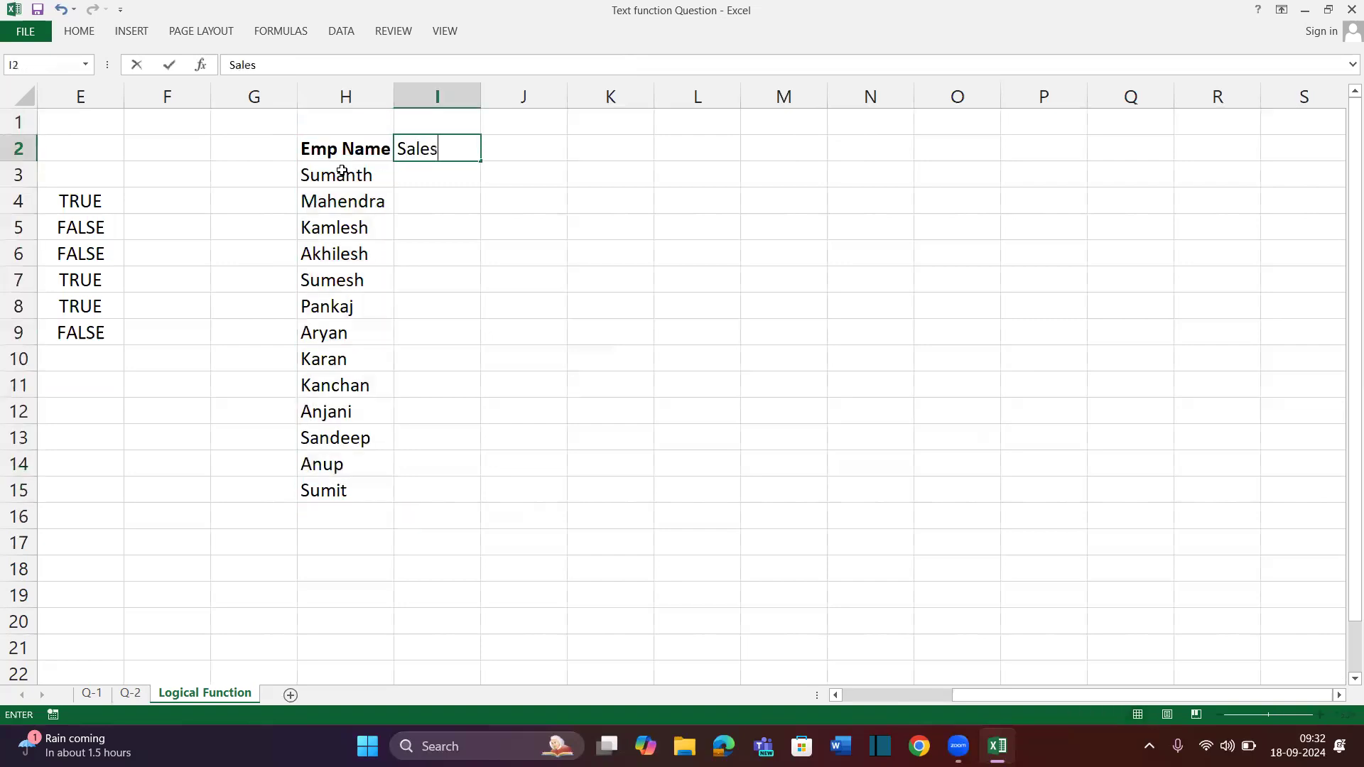
key("Return")
key("Up")
key("ctrl+b")
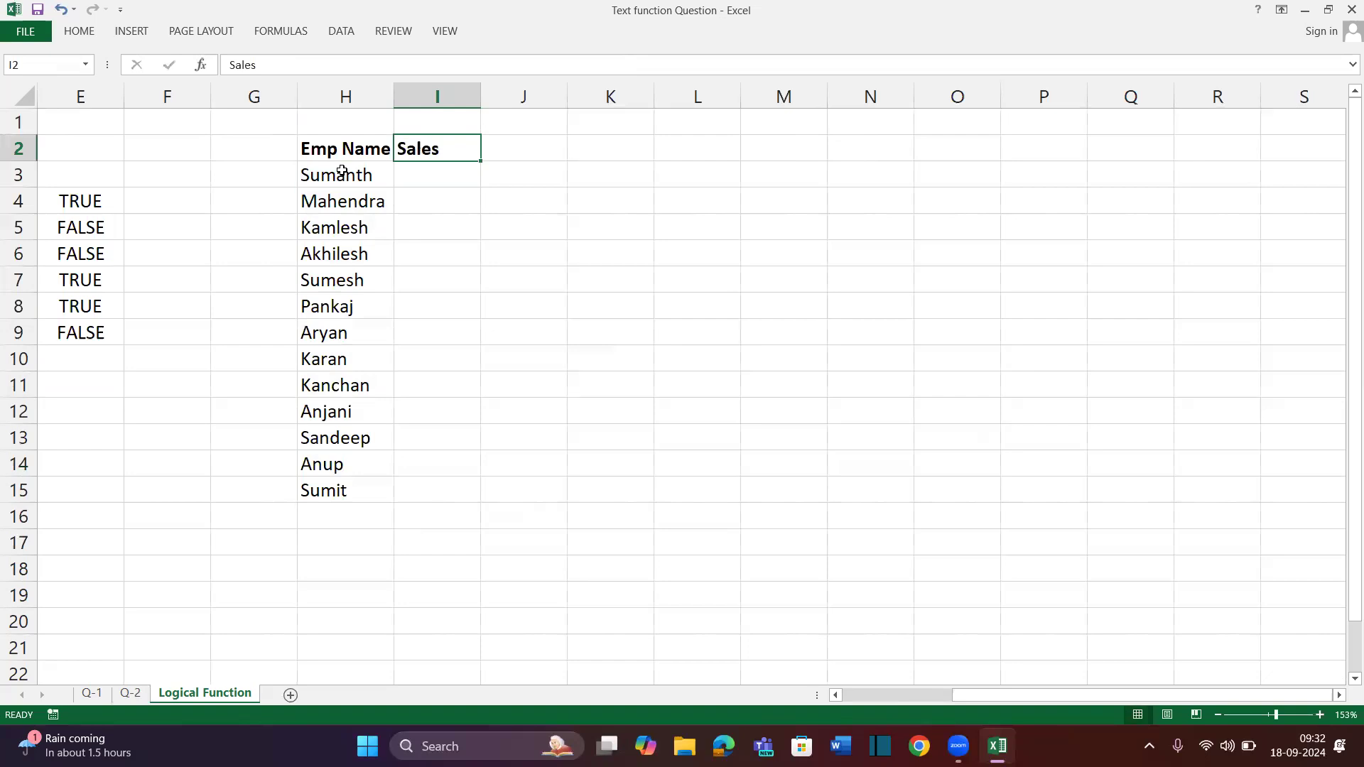
key("Down")
Enter =RANDBETWEEN(100,900) in I3 and fill it down to I15
type("=ran")
key("Down")
key("Tab")
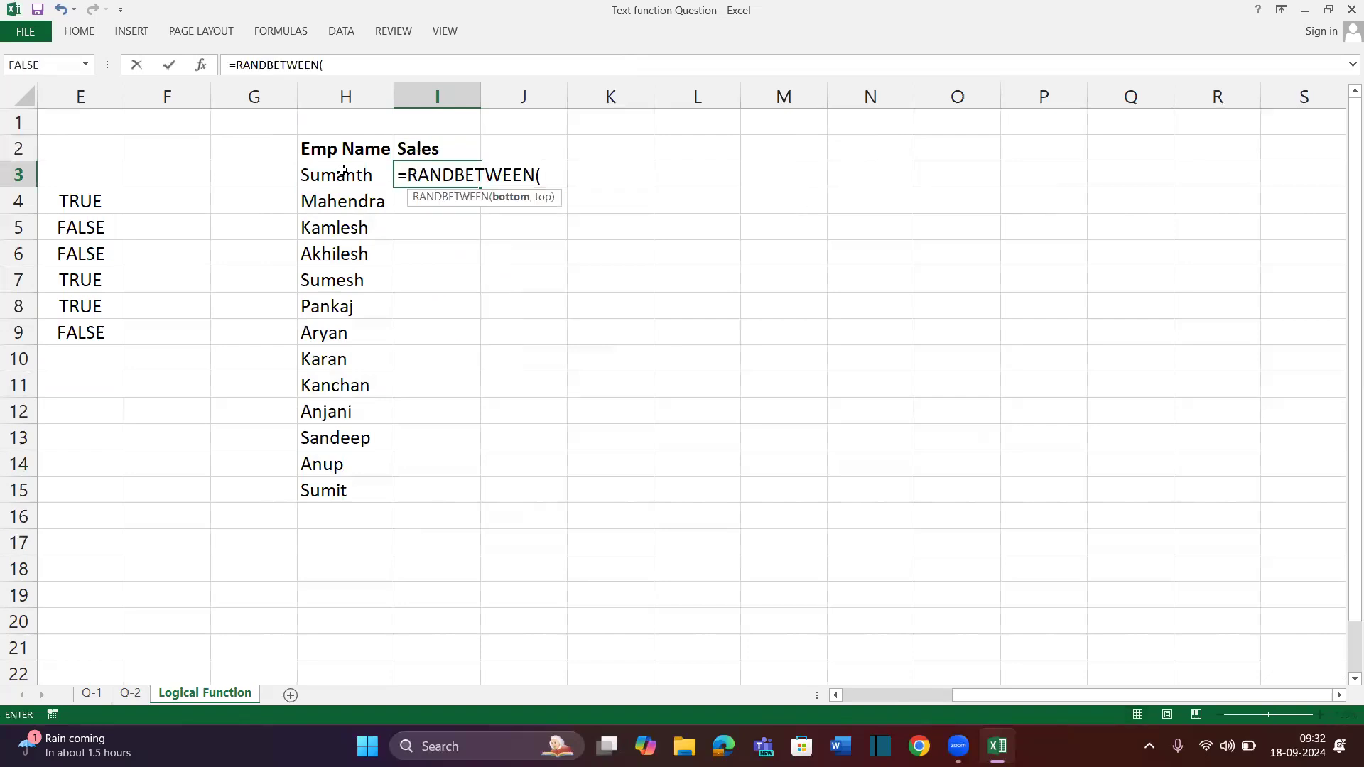
type("10,90")
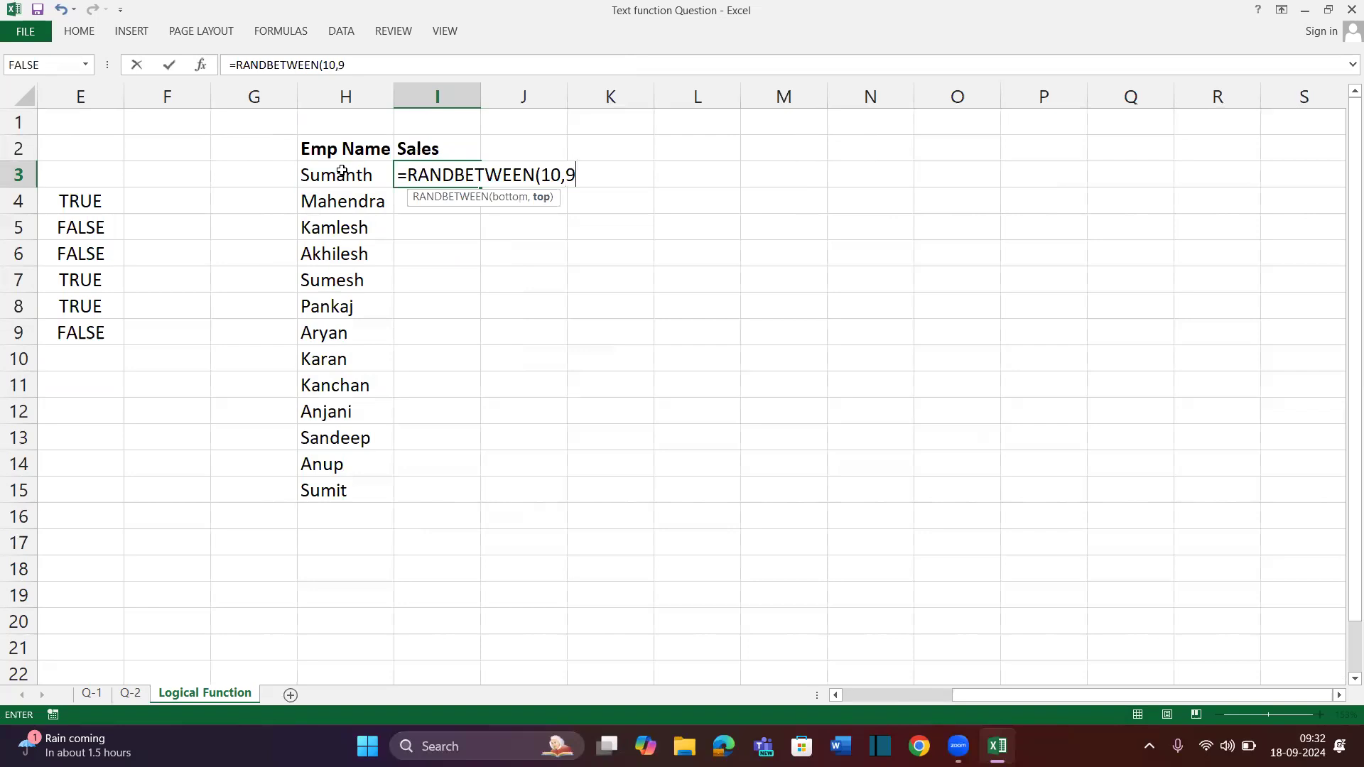
key("BackSpace")
key("BackSpace")
key("BackSpace")
key("BackSpace")
type("10")
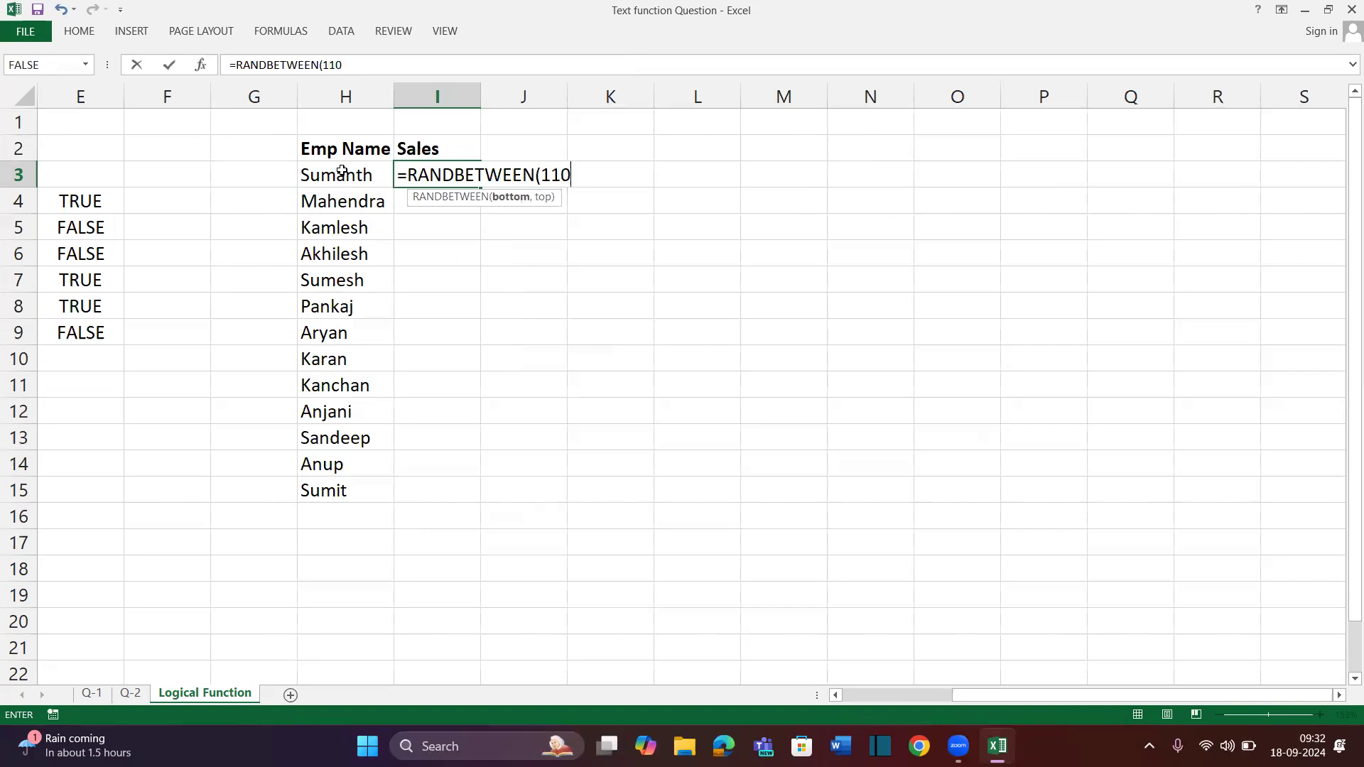
key("BackSpace")
key("BackSpace")
type("00,900)\\")
key("Return")
key("Return")
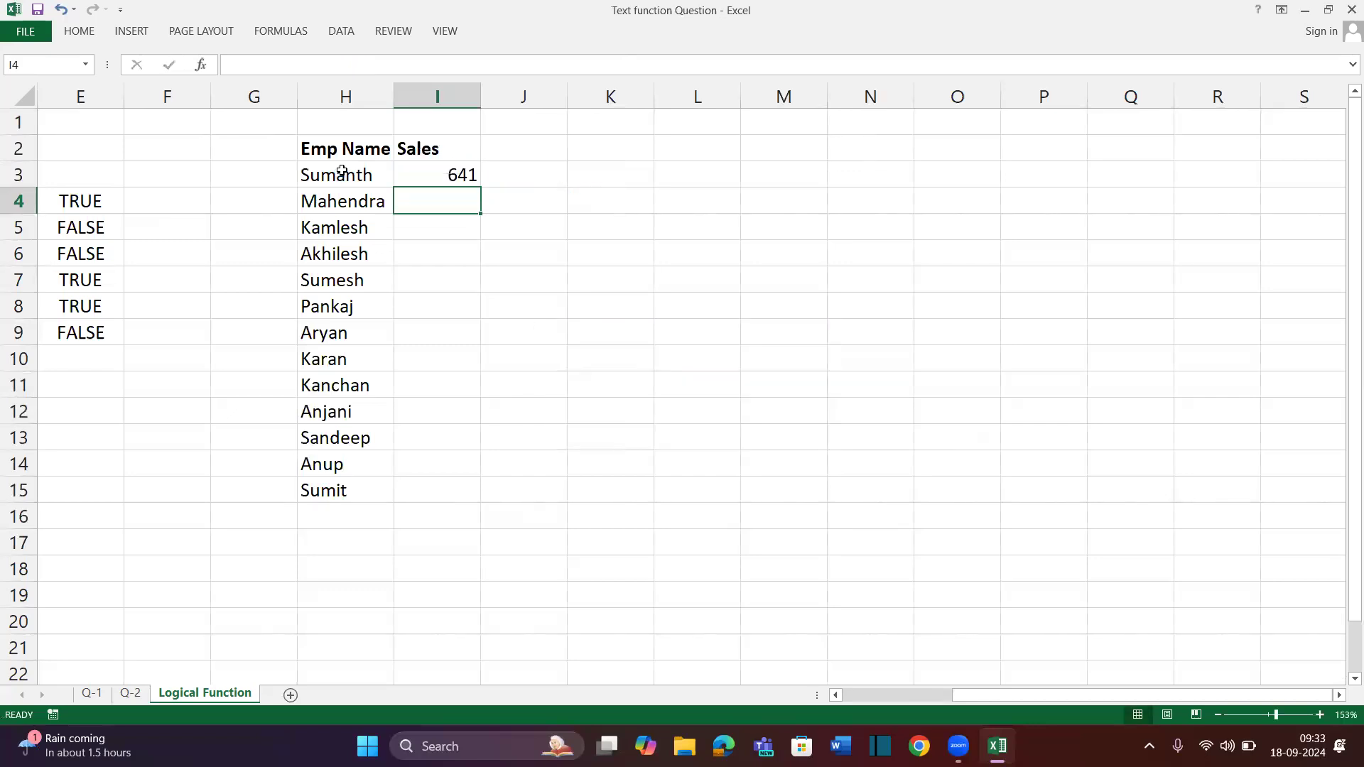
key("Up")
key("shift+Down")
key("shift+Down")
key("shift+Down")
key("shift+Down")
key("shift+Down")
key("shift+Down")
key("shift+Down")
key("shift+Down")
key("shift+Down")
key("shift+Down")
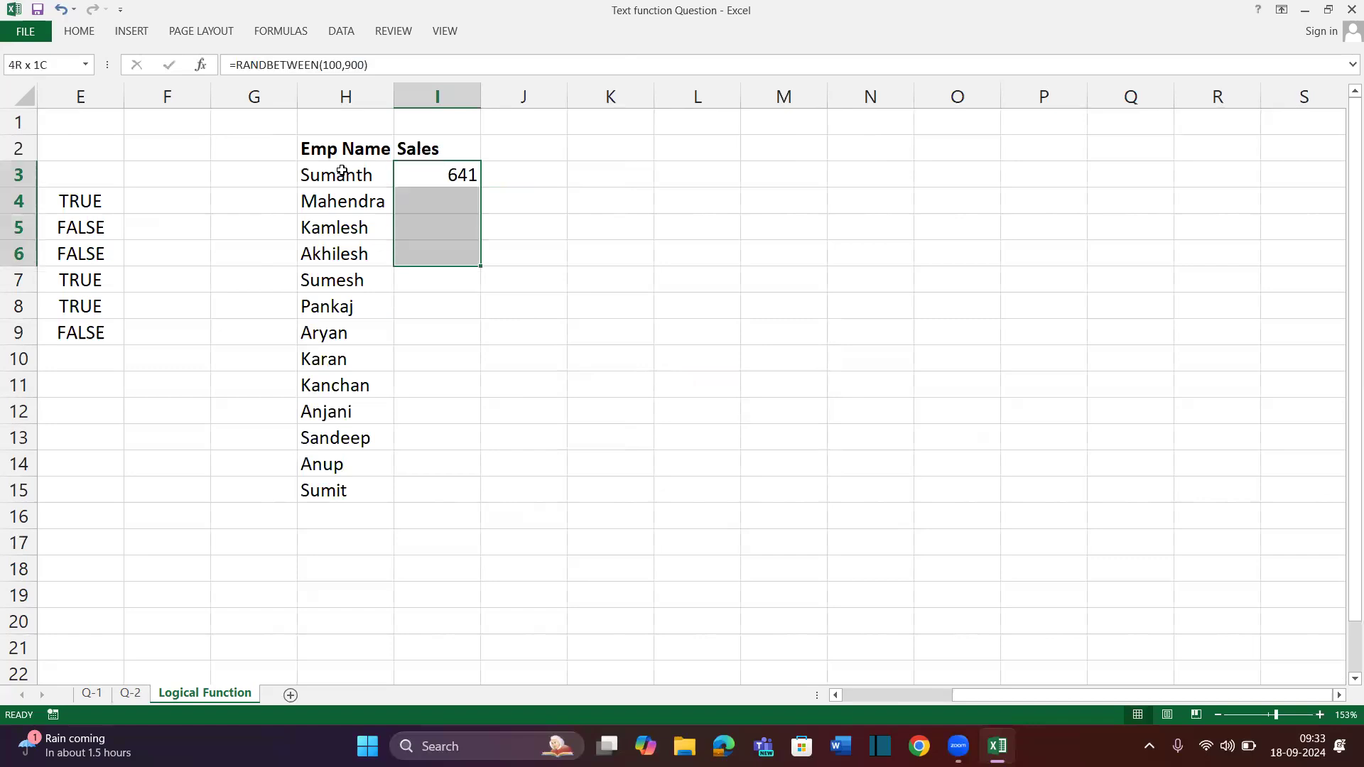
key("shift+Down")
key("shift+Down")
key("ctrl+d")
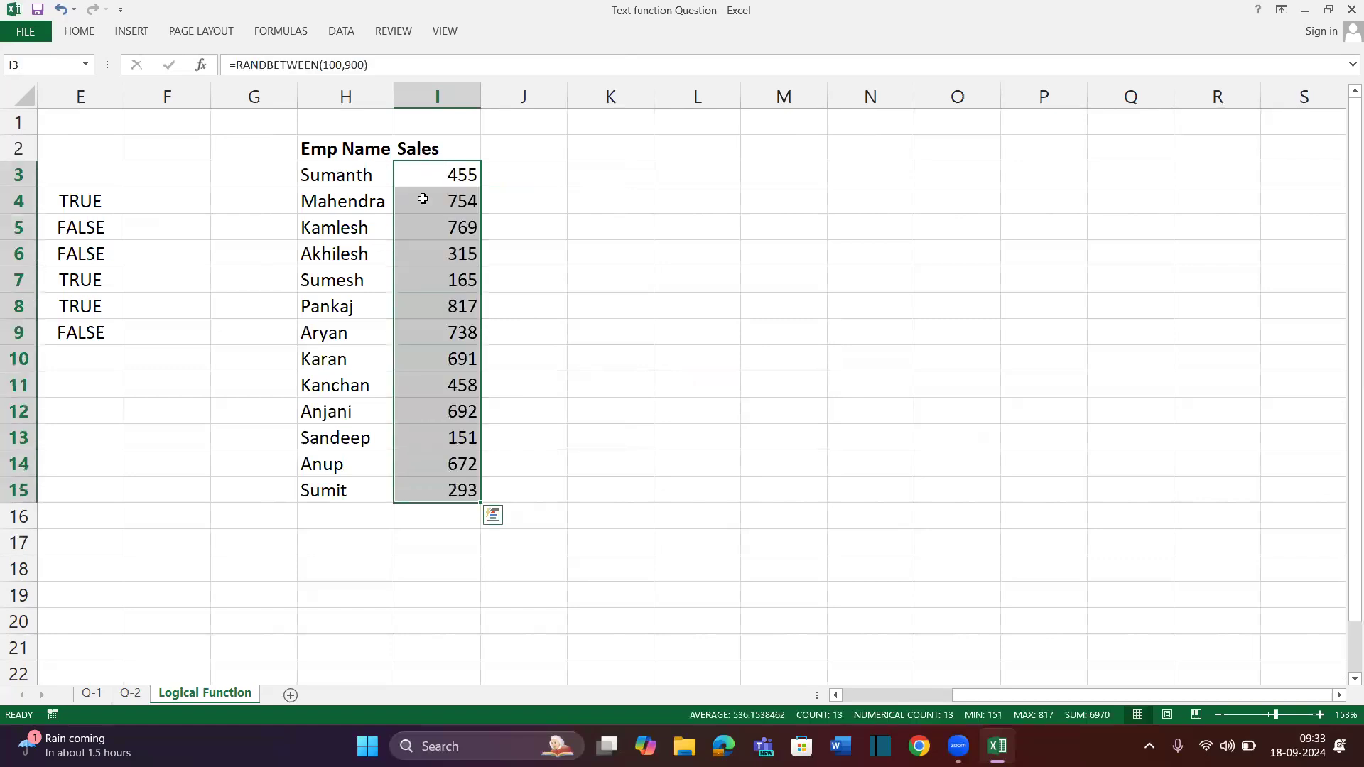
Copy the Sales numbers and paste them back as values only, fixing the random figures
key("ctrl+c")
key("alt")
key("e")
key("s")
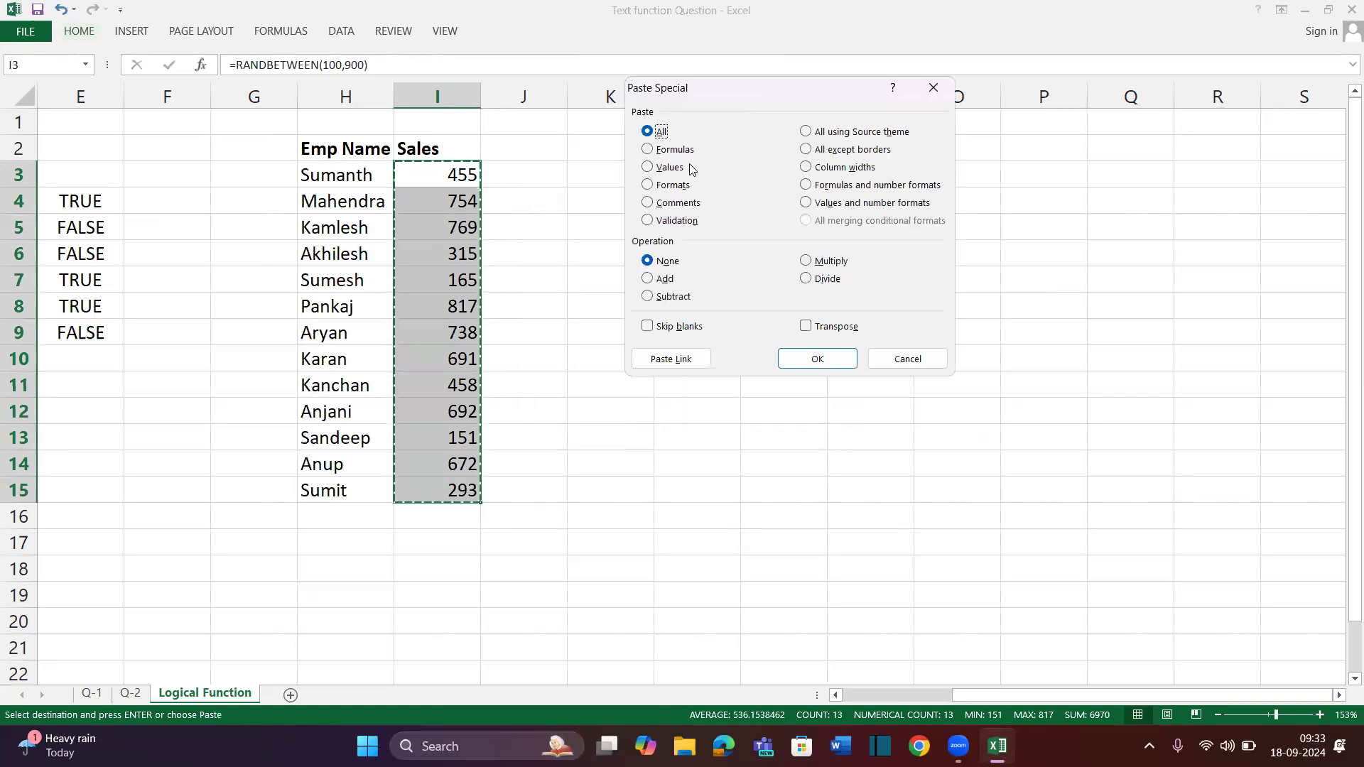
left_click(660, 169)
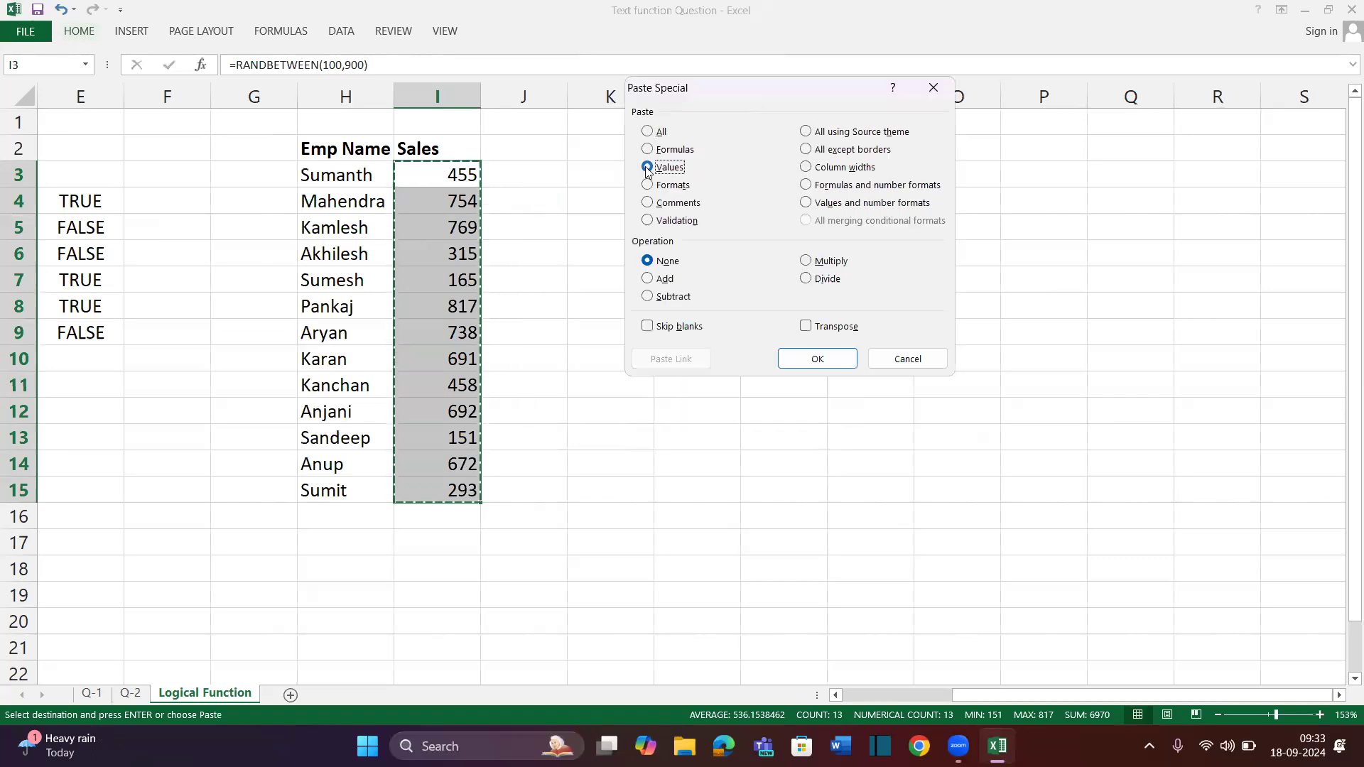
left_click(795, 364)
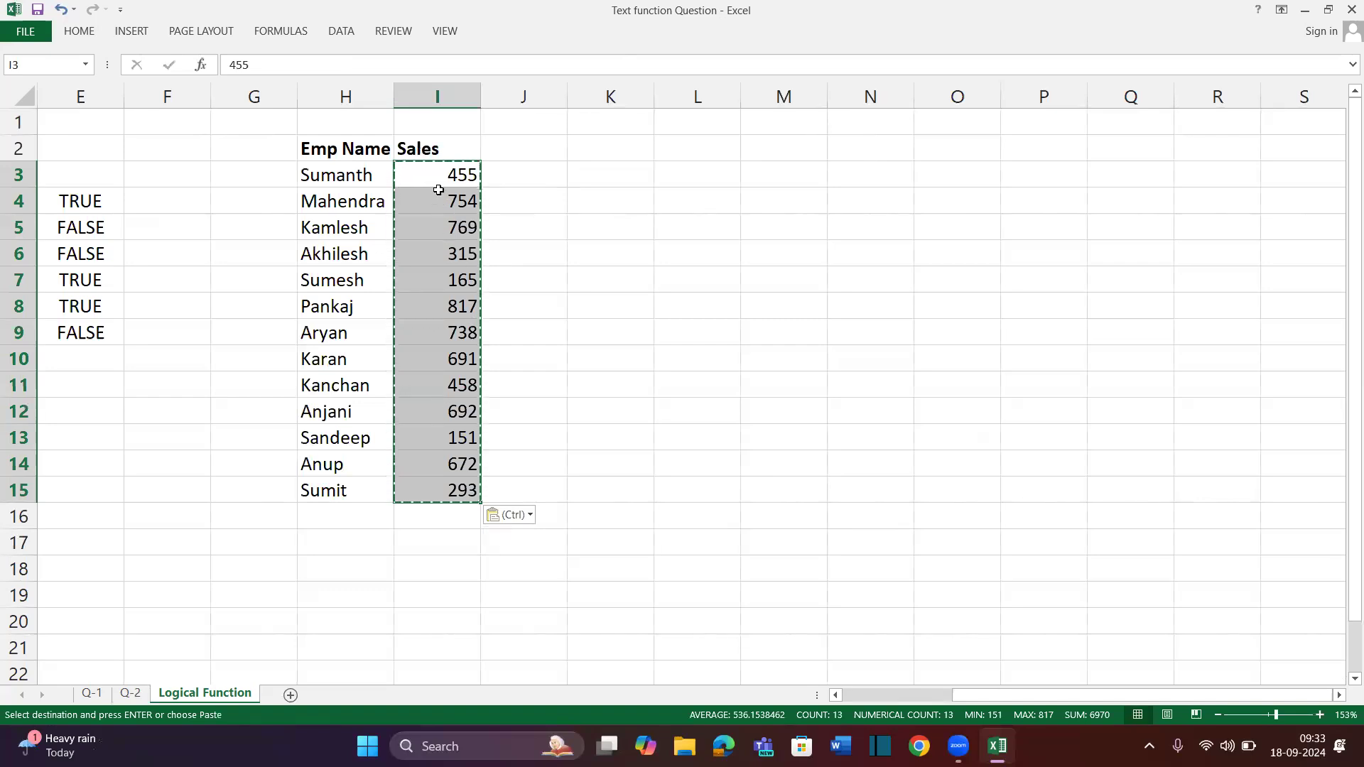
left_click_drag(447, 168, 447, 413)
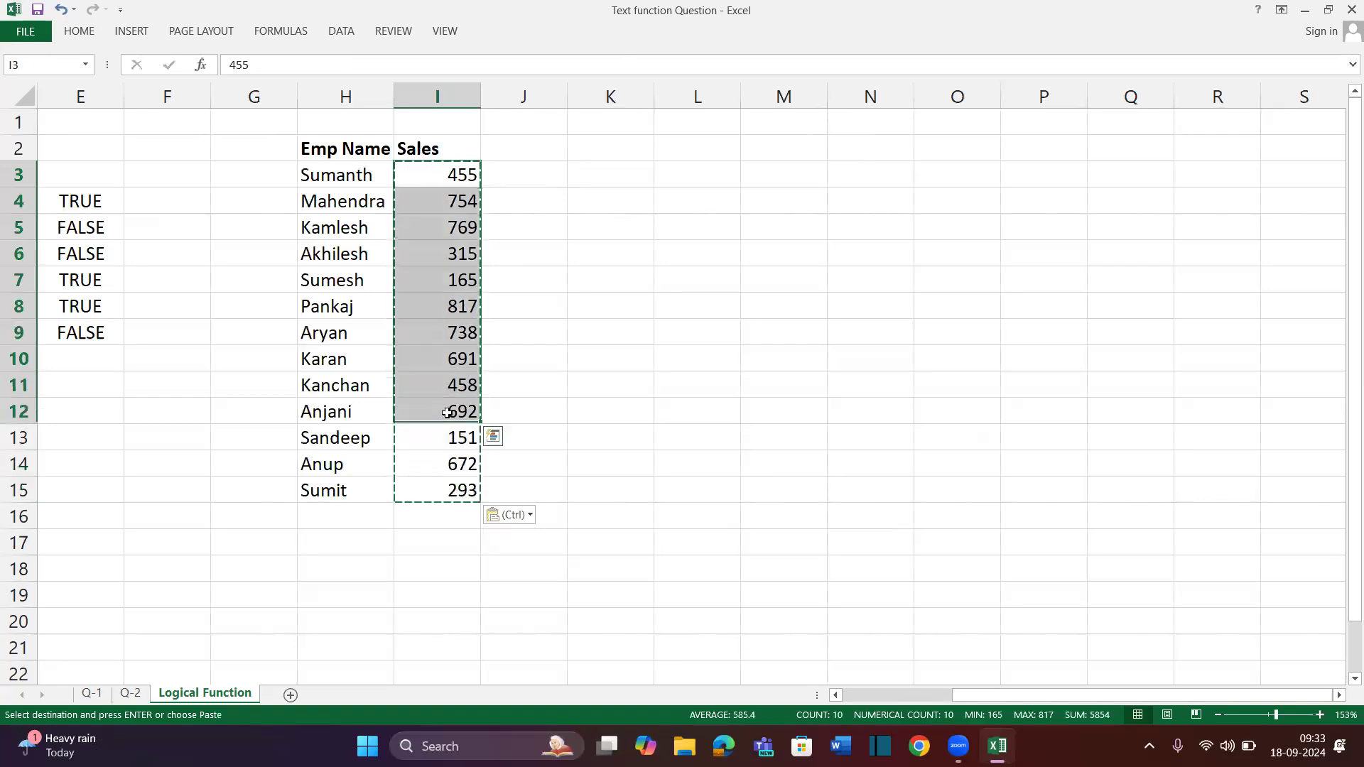
left_click(453, 153)
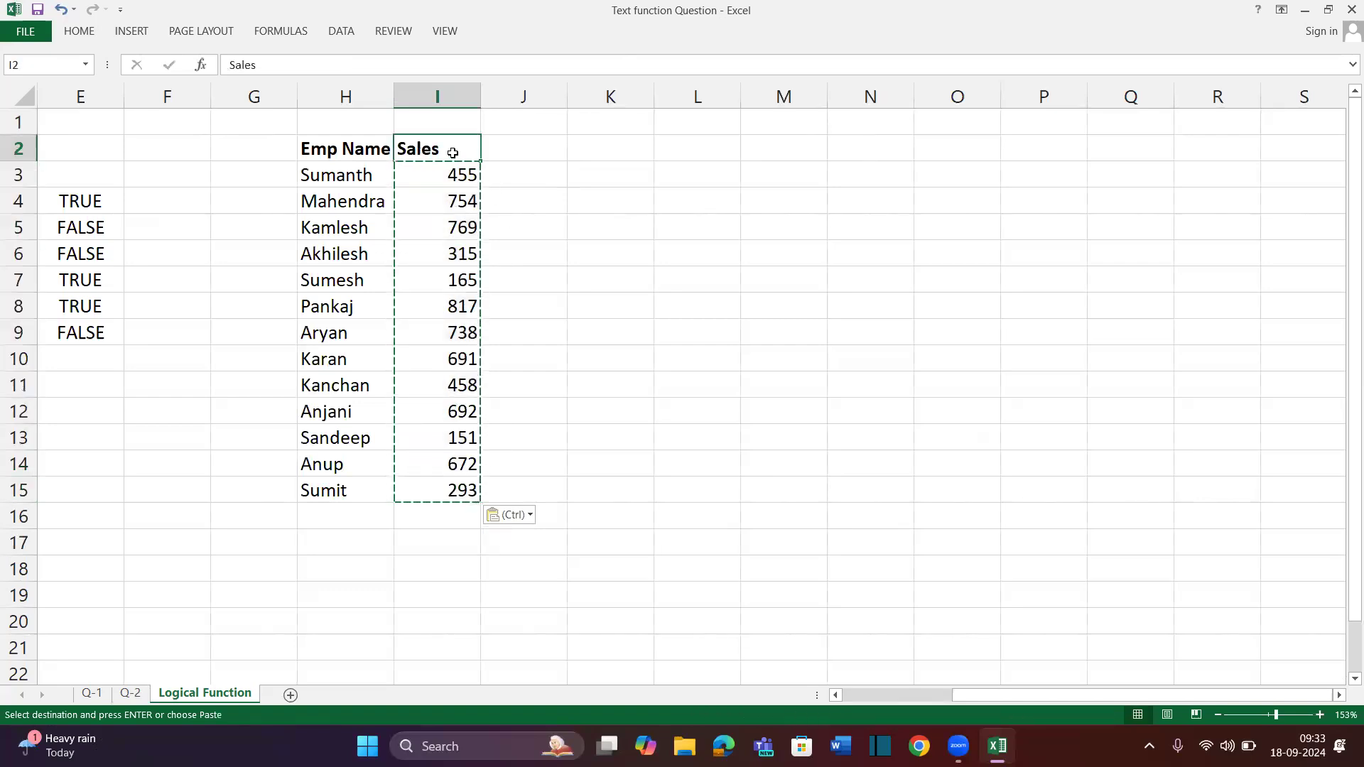
Add a bold 'Status' header in J2
left_click(525, 144)
type("Status")
key("ctrl+Return")
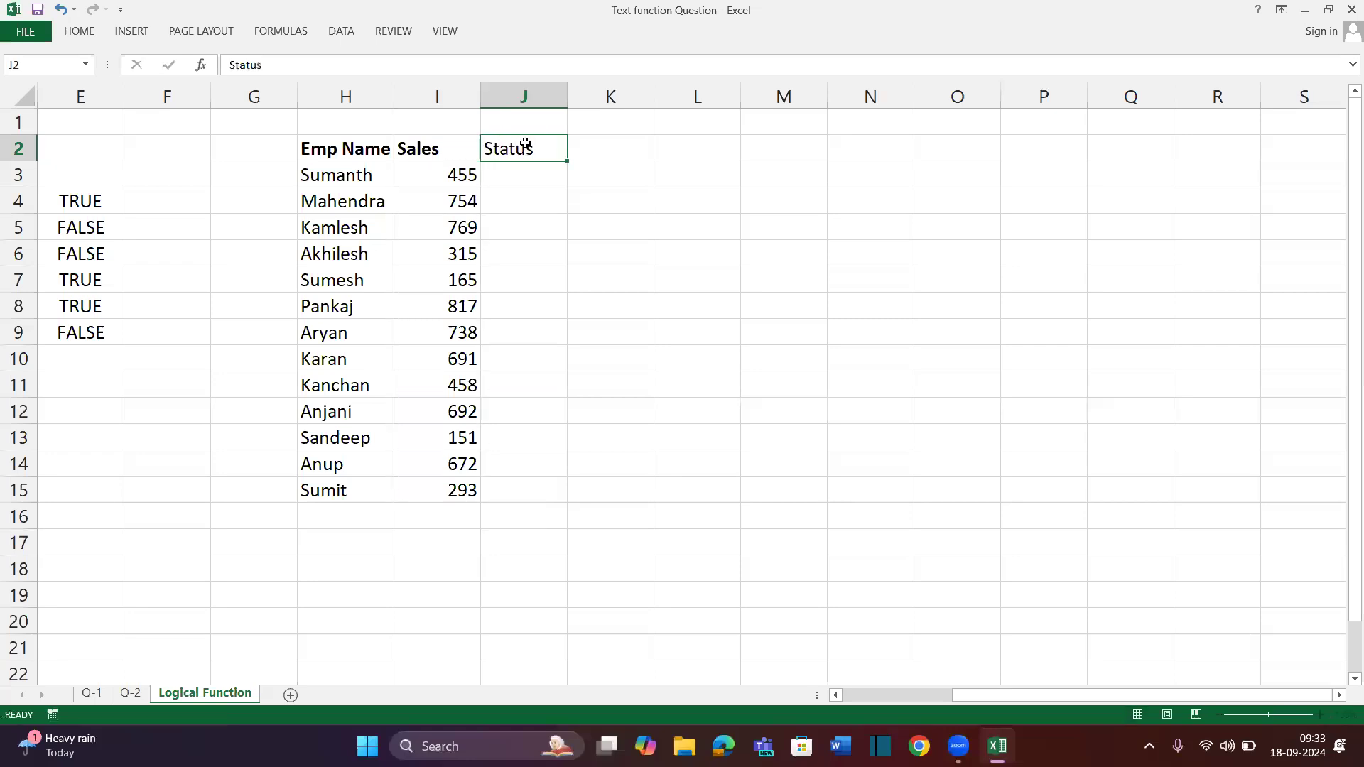
key("Return")
left_click(516, 141)
key("ctrl+b")
Fill the header row H2:J2 with yellow
left_click_drag(363, 150, 540, 146)
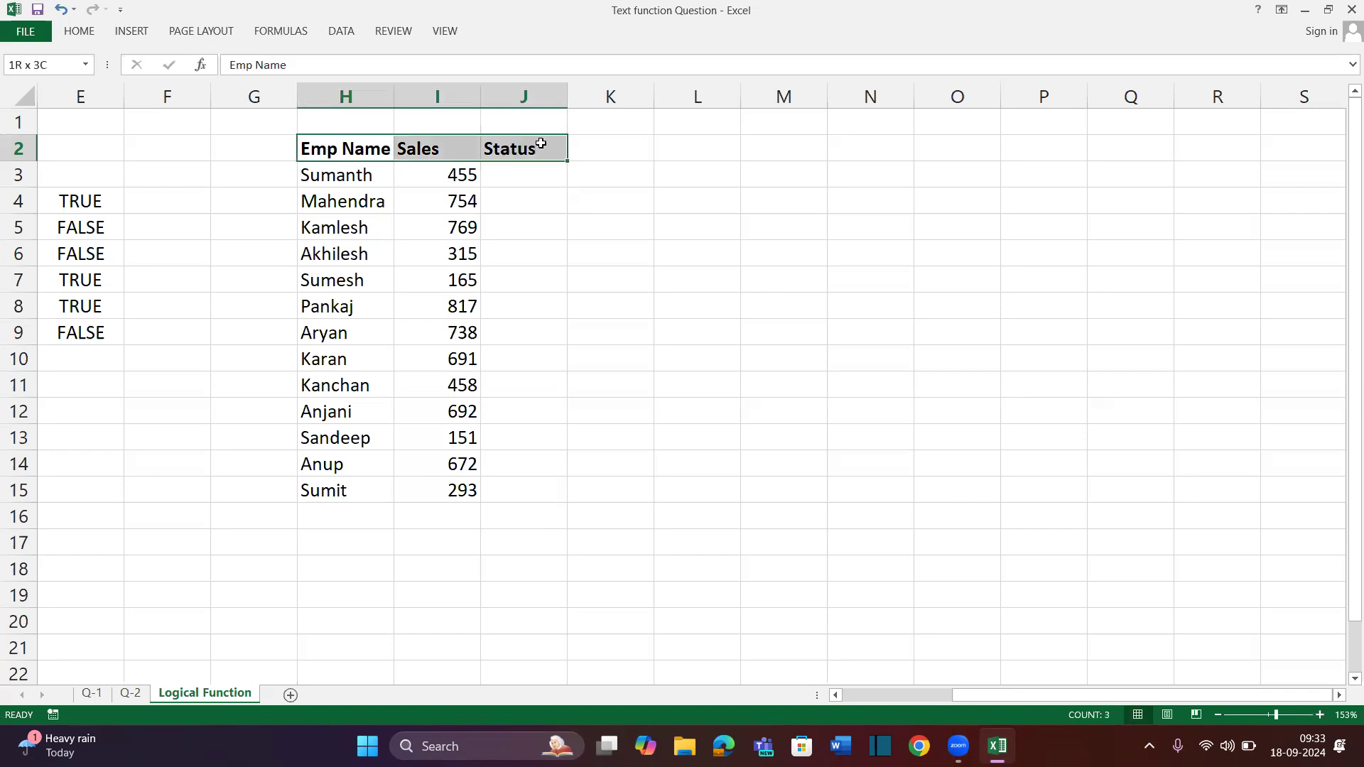
key("alt+h")
key("h")
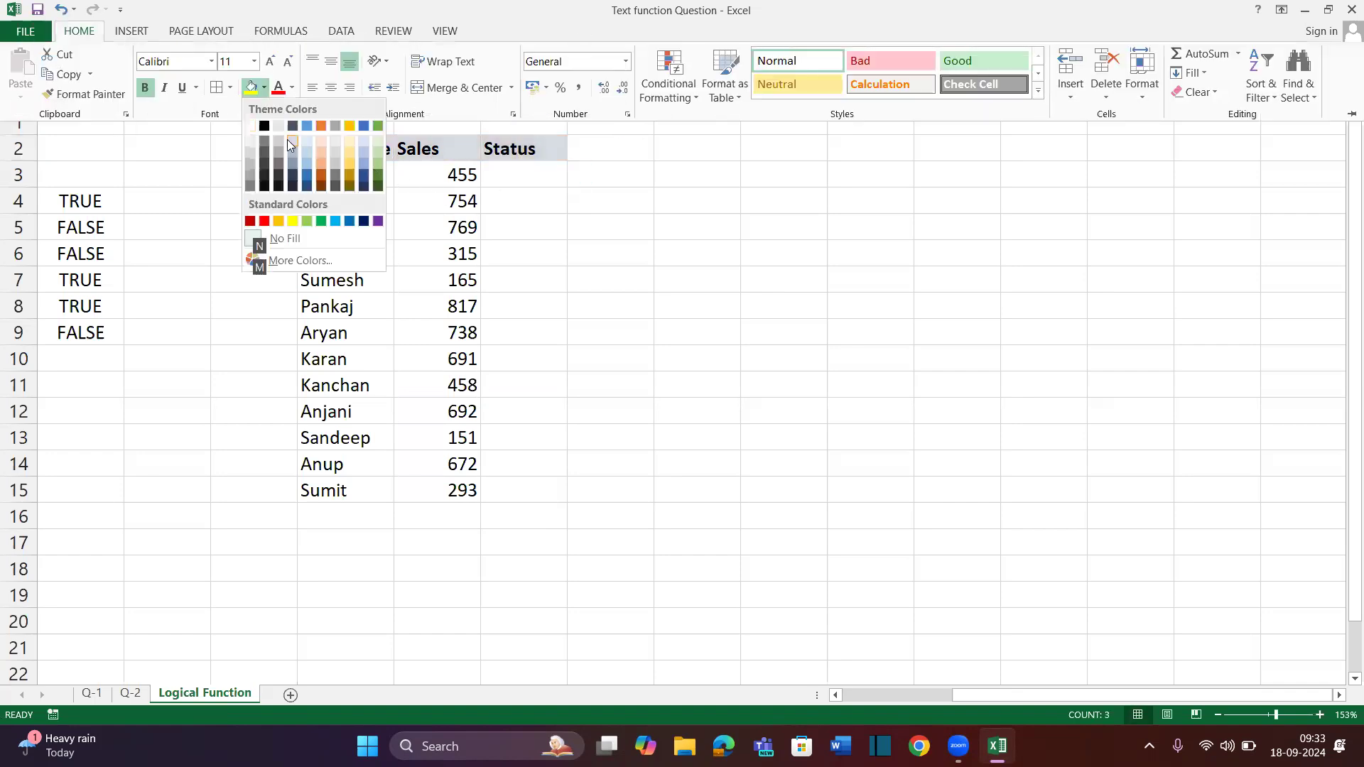
left_click(293, 222)
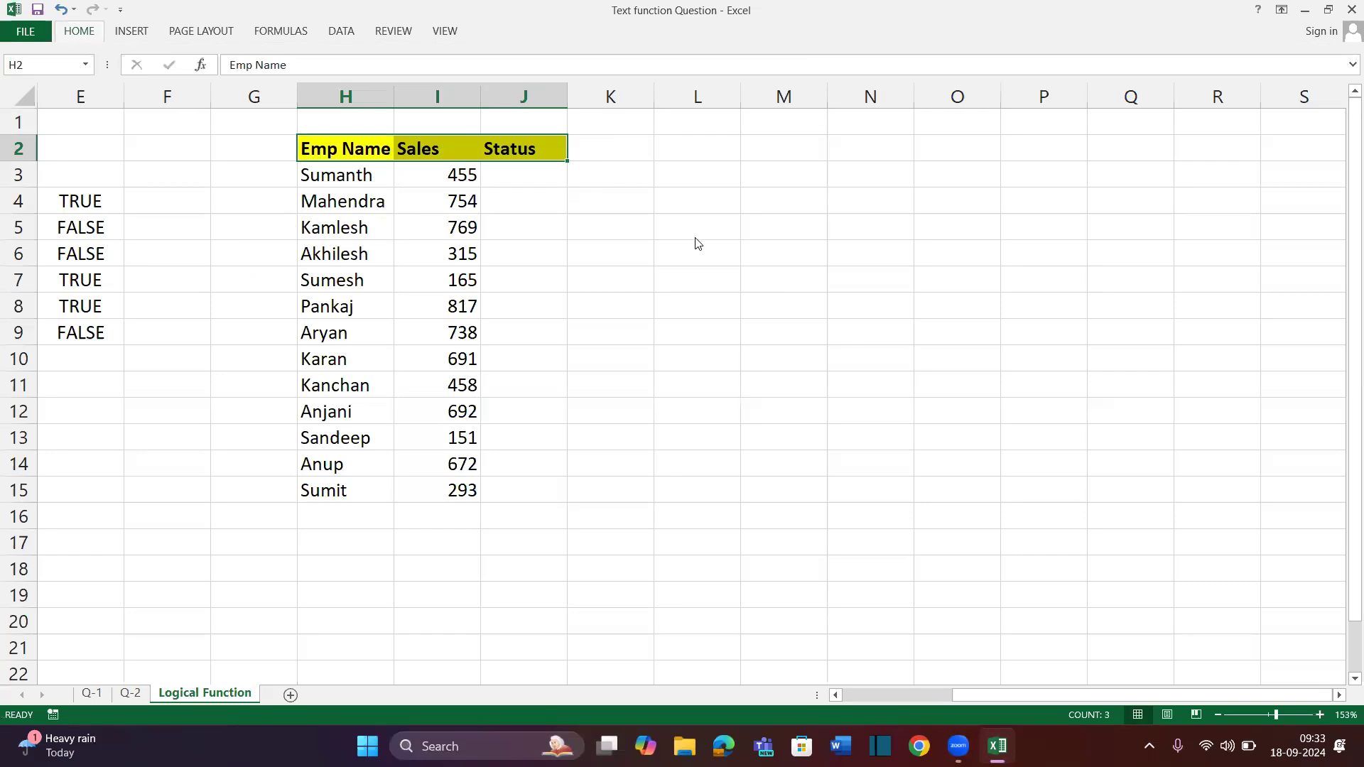
left_click(695, 184)
Write the L3 note: sales over 600 get a Rs 100 bonus, otherwise no bonus given
type("if")
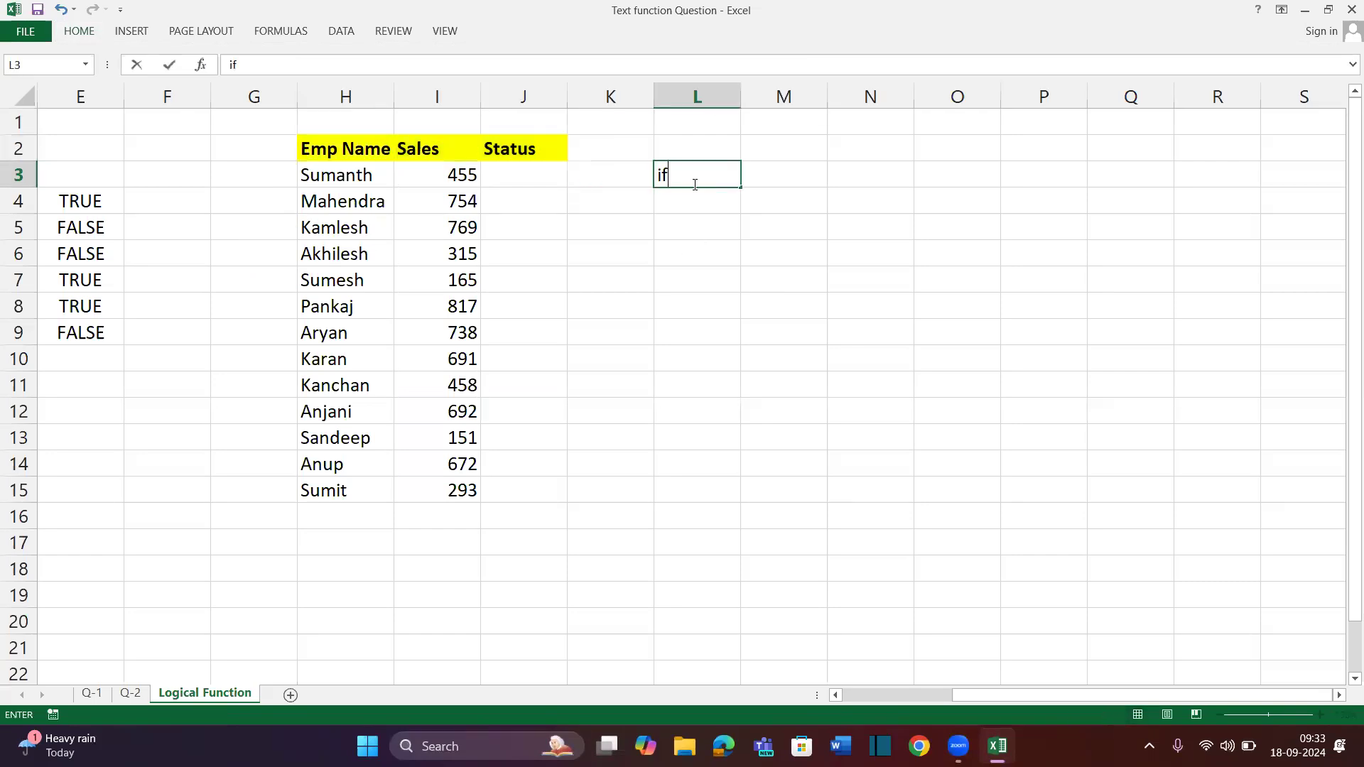
type(" Sales amoun")
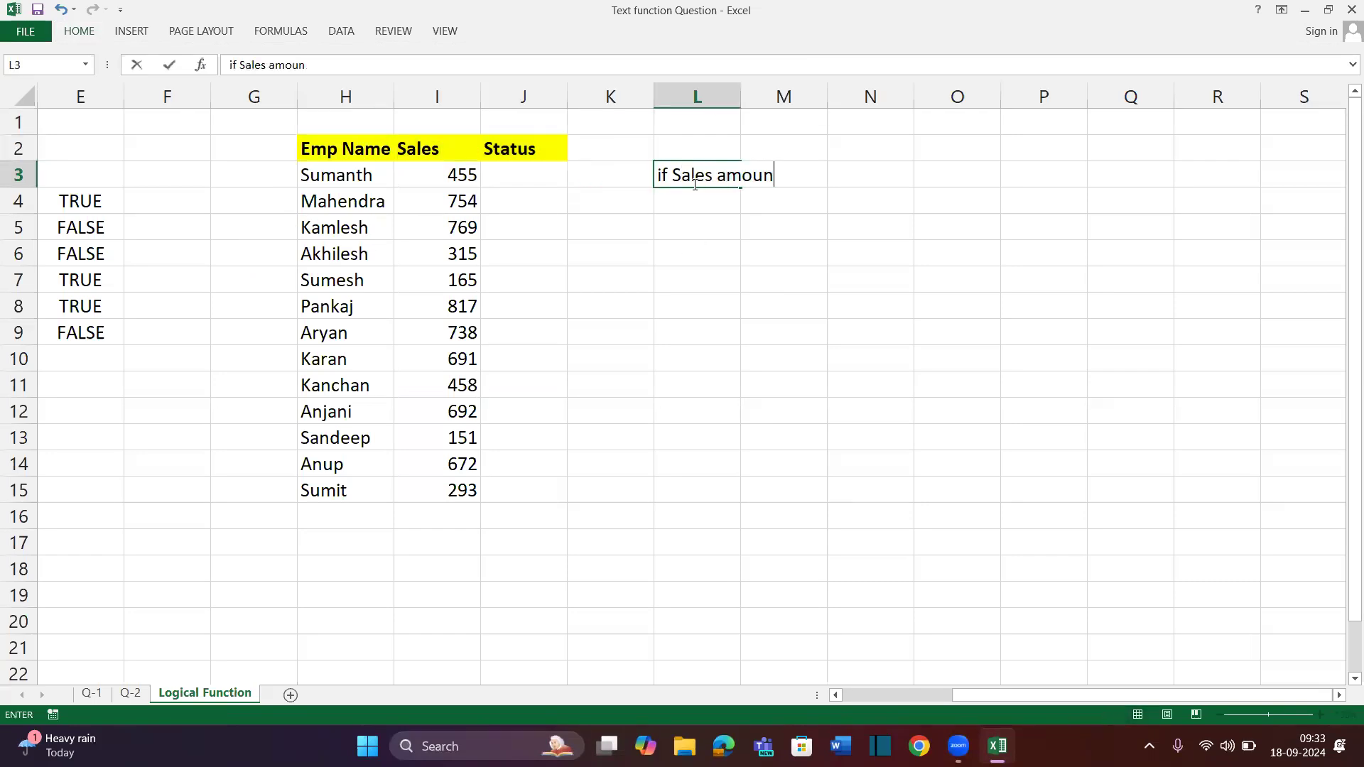
type("t is greter then 600 then bonus given ")
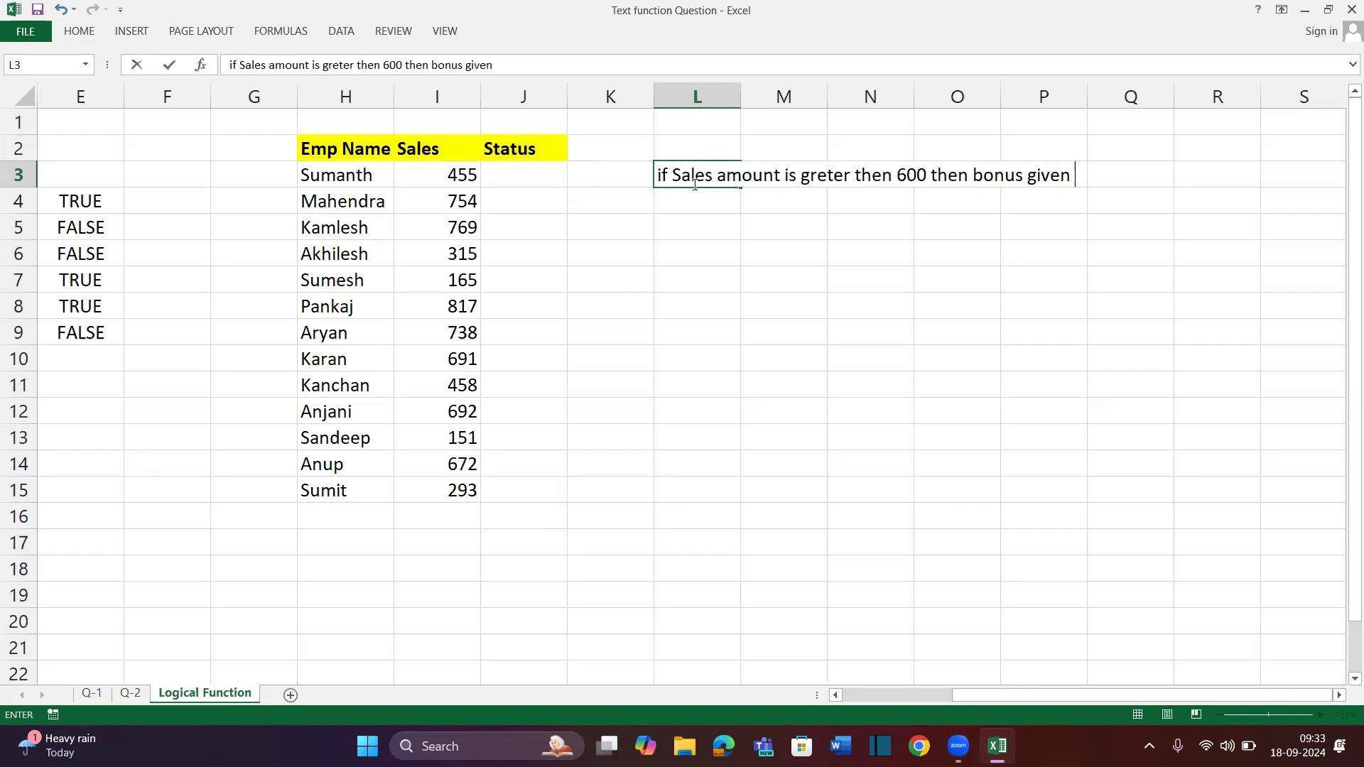
type("100")
key("BackSpace")
key("BackSpace")
key("BackSpace")
type("Rs 100 otherwise ")
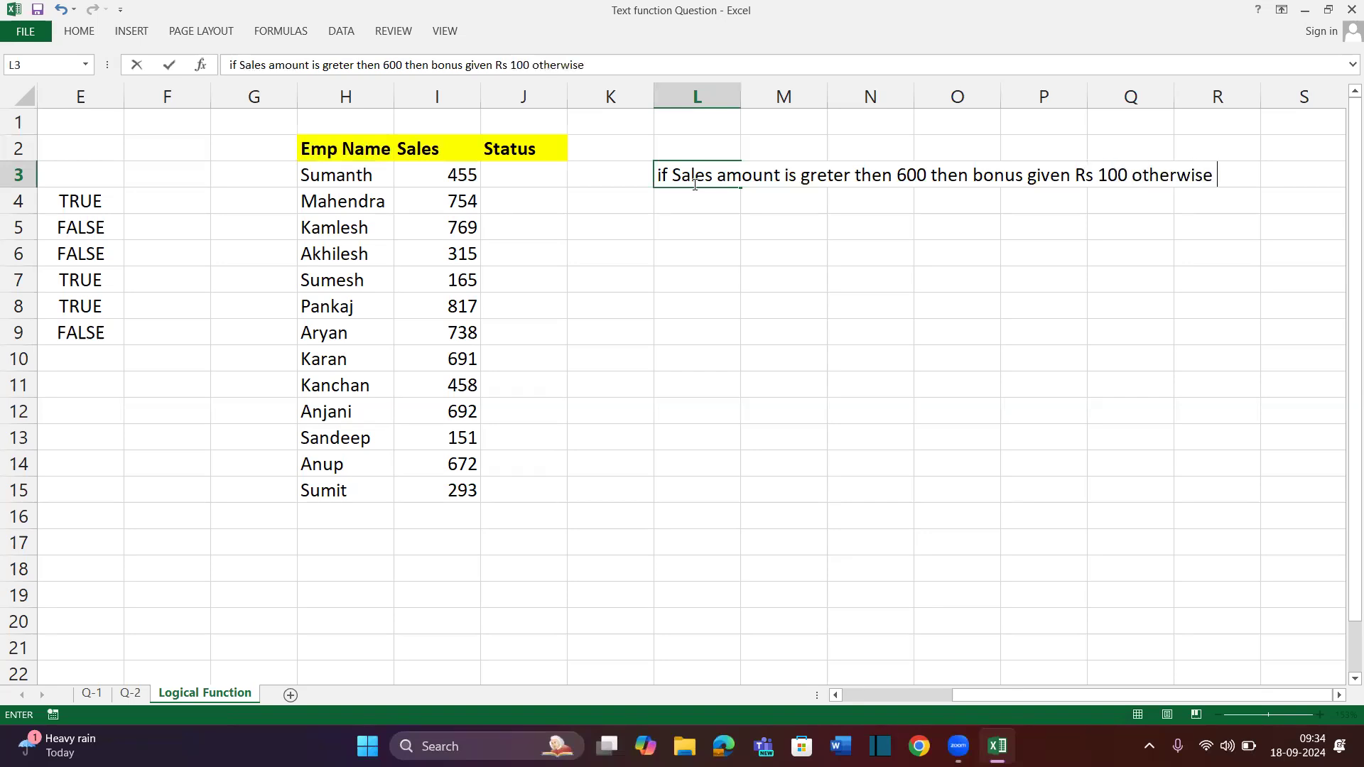
type("no bonus given")
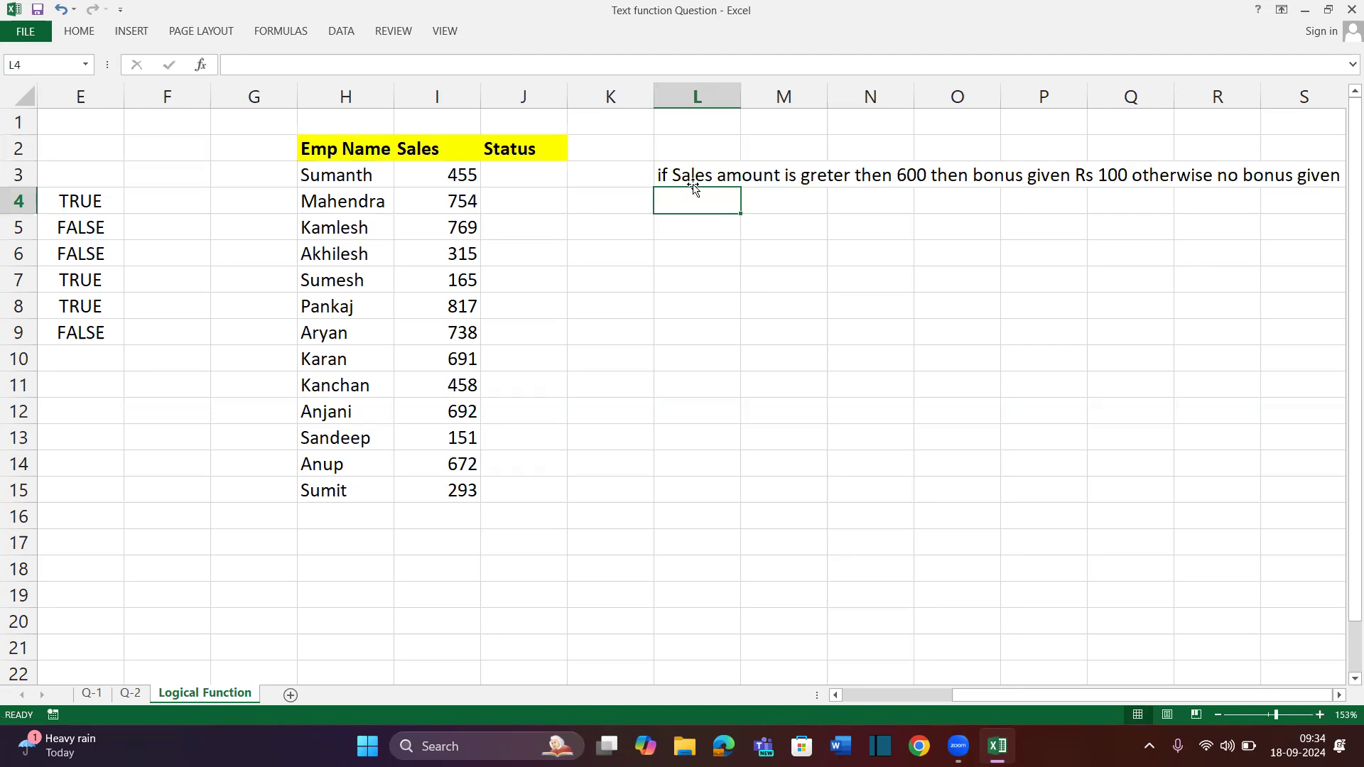
AutoFit column L to the note and look over the Sales and empty Status cells
left_click(695, 184)
key("alt+h")
key("o")
key("i")
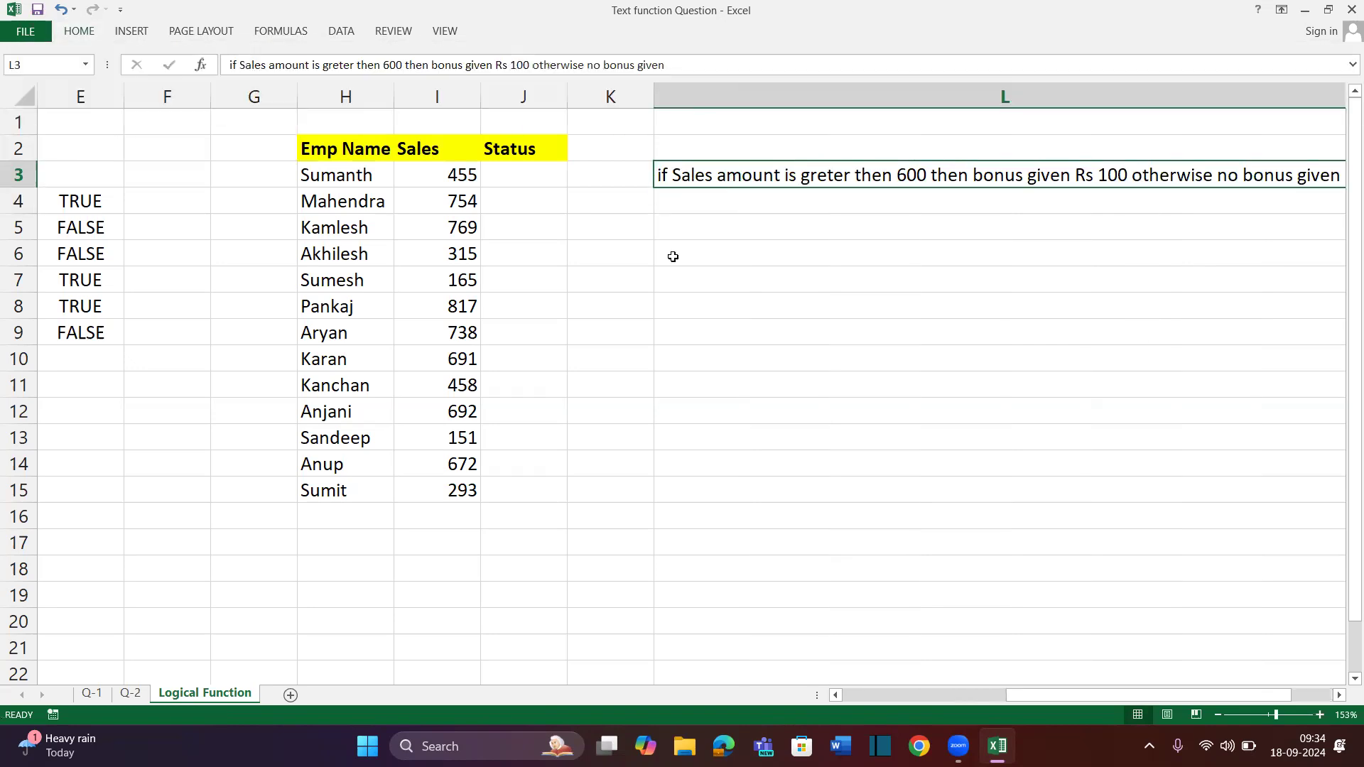
scroll(652, 237, "right", 1)
left_click_drag(342, 171, 345, 503)
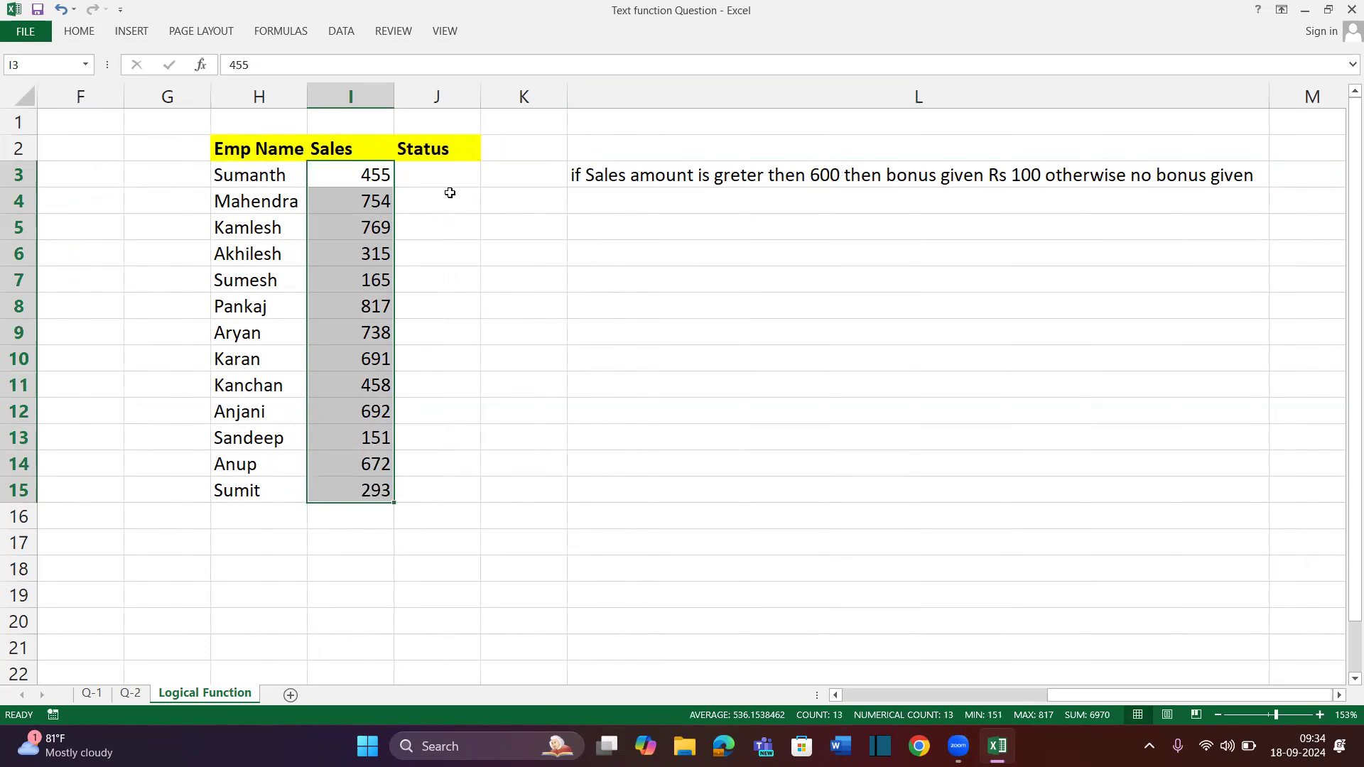
left_click_drag(364, 175, 352, 486)
left_click_drag(466, 175, 437, 531)
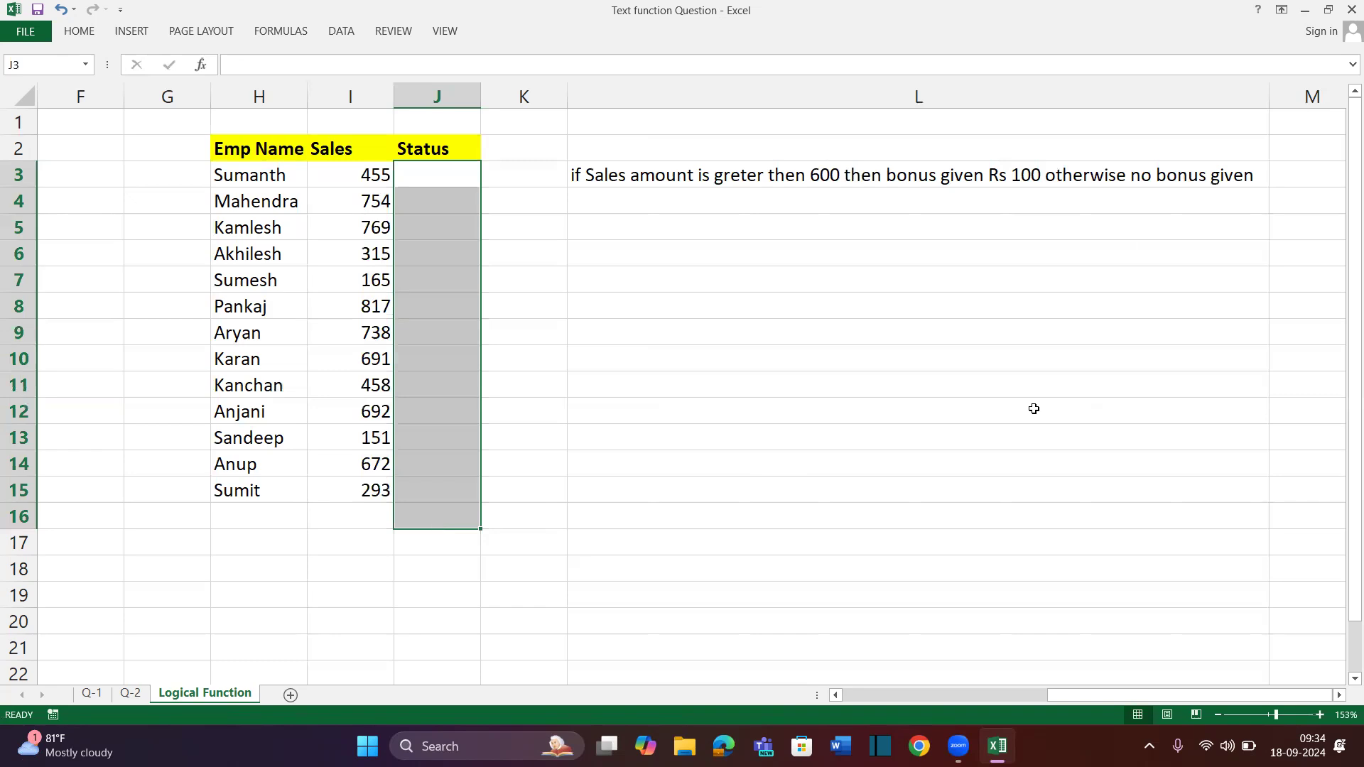
Bold the words 'no bonus given' and 'Rs 100' inside the L3 note
left_click(1134, 176)
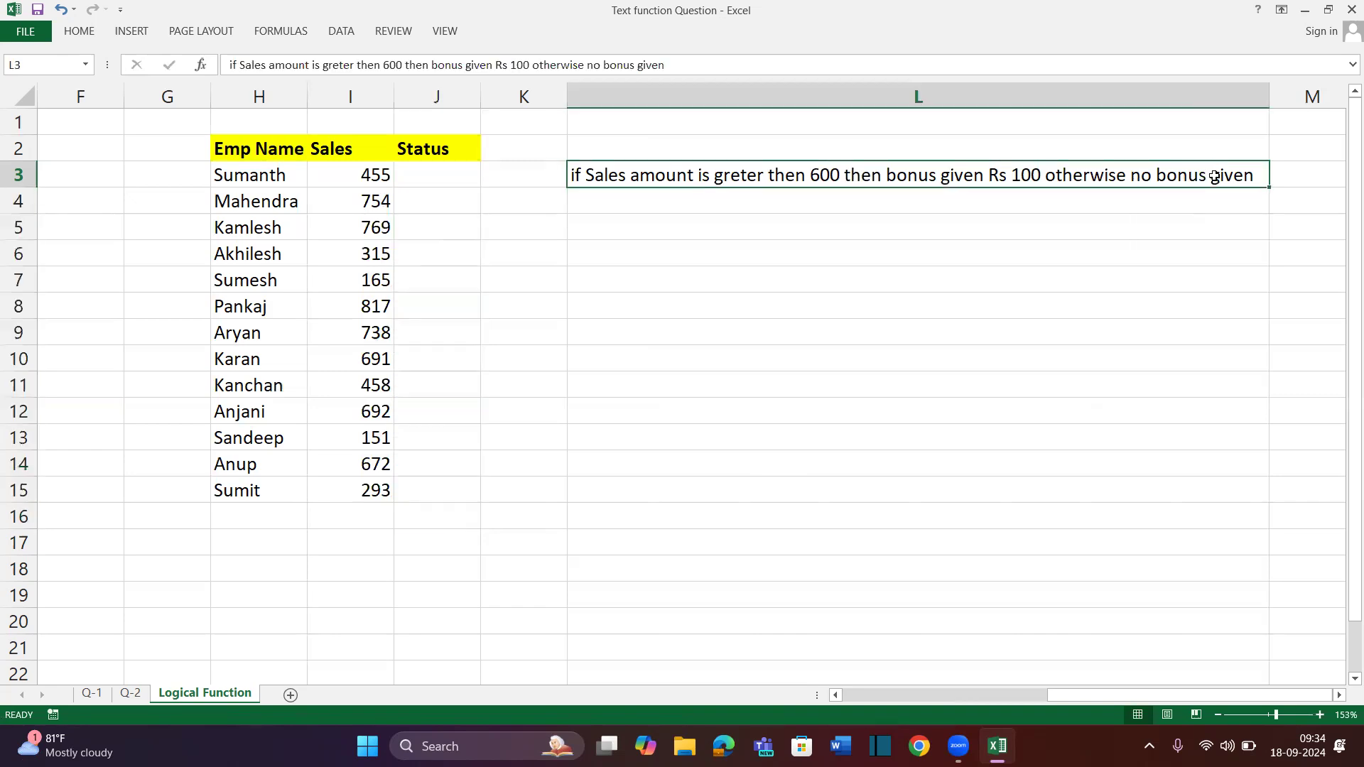
double_click(1136, 176)
left_click_drag(1135, 176, 1304, 162)
key("ctrl+b")
left_click_drag(989, 176, 1042, 168)
key("ctrl+b")
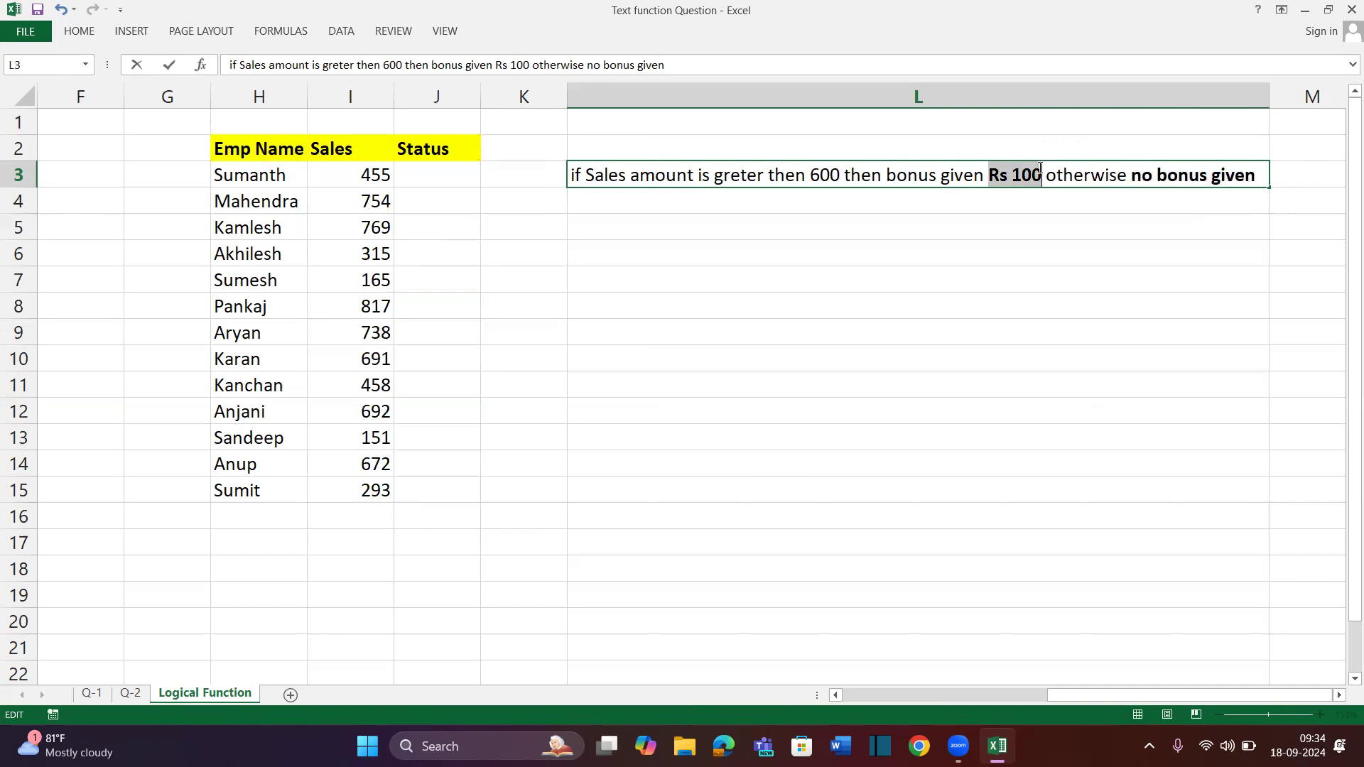
key("Return")
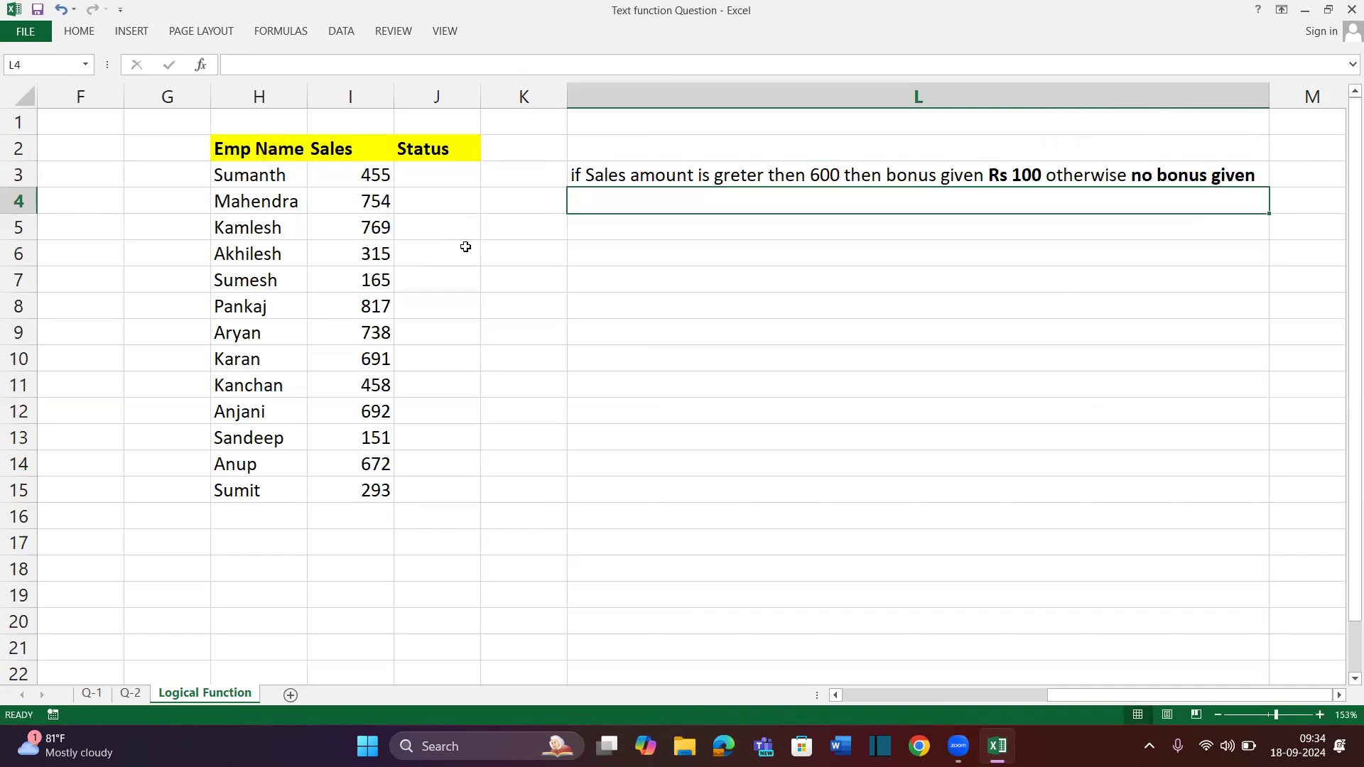
Insert a blank column before Status, then undo the insertion
left_click(440, 208)
key("ctrl+space")
key("ctrl+shift+plus")
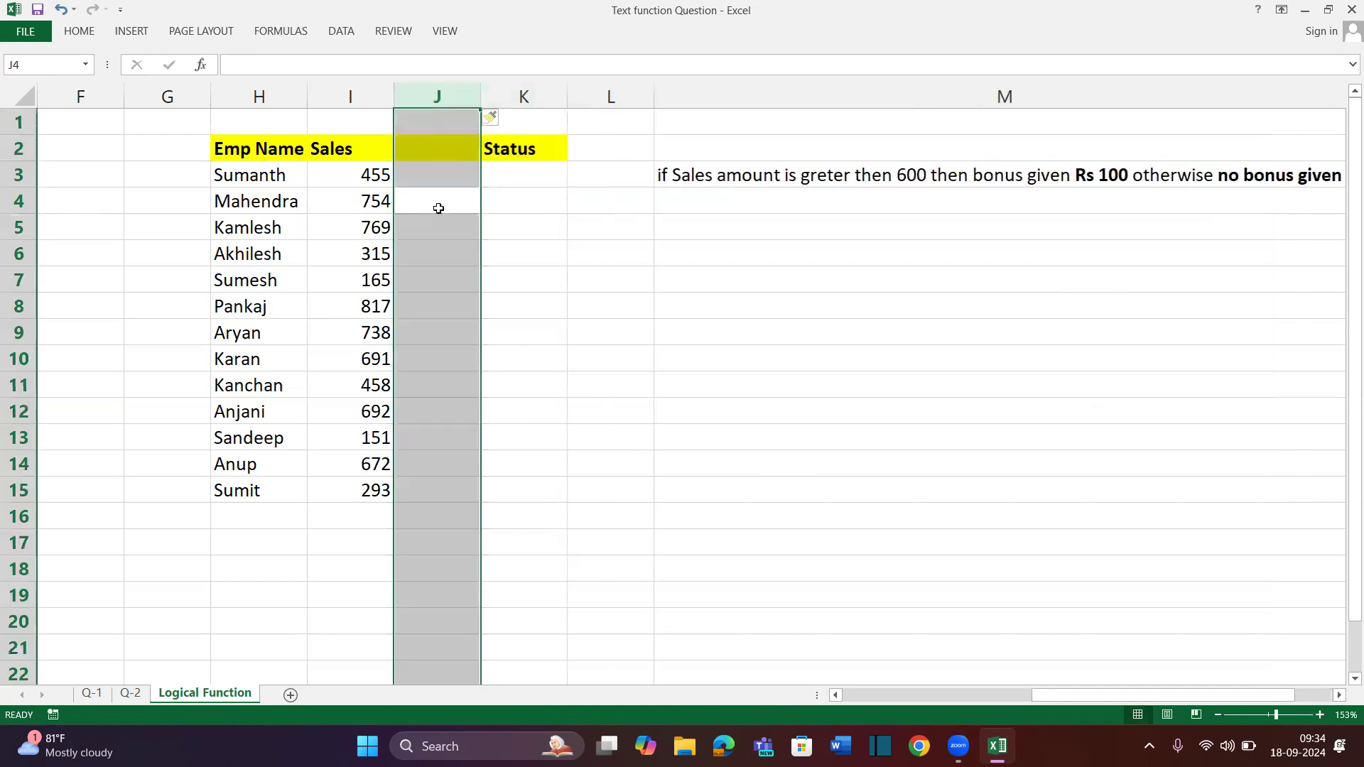
key("ctrl+z")
Type the heading 'Bonus' into K2, correcting the misspelling
left_click(502, 152)
type("Boonus")
key("BackSpace")
key("BackSpace")
key("BackSpace")
key("BackSpace")
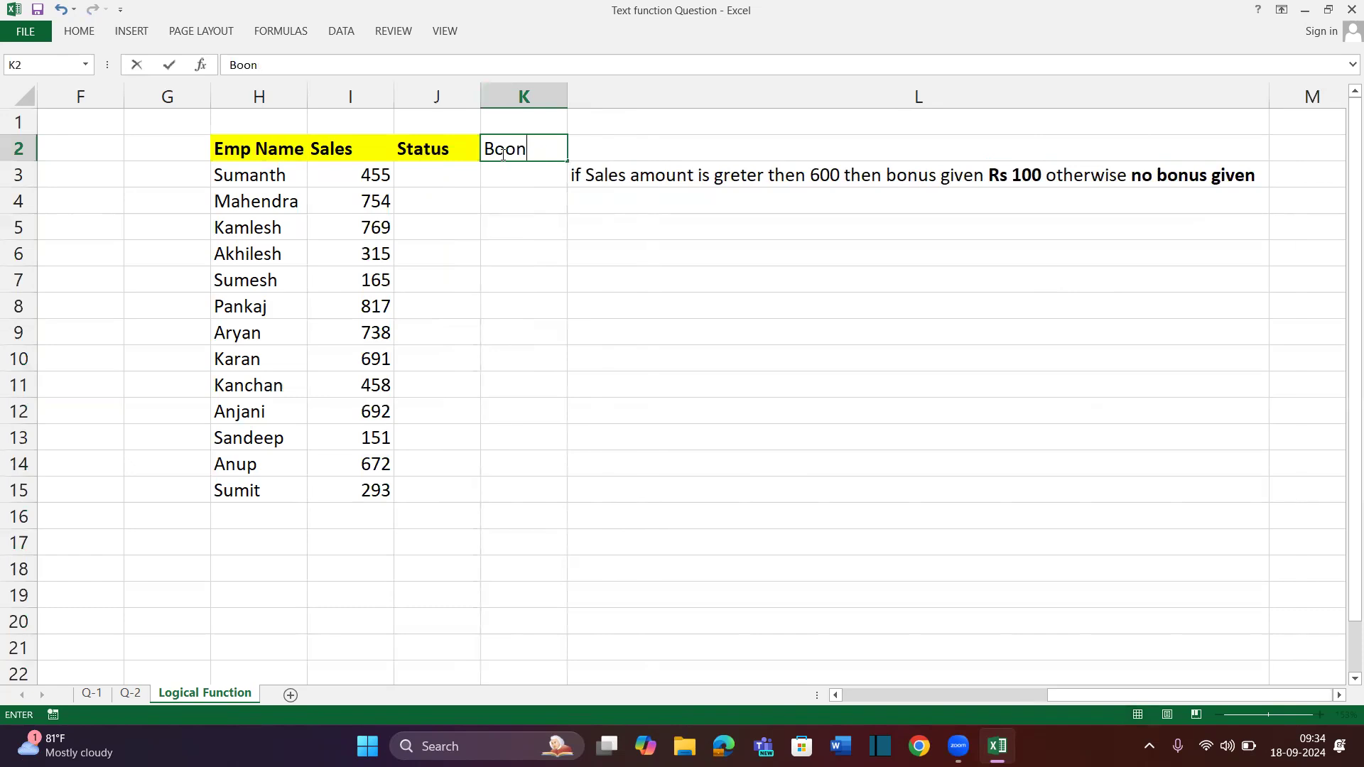
type("nus")
key("Return")
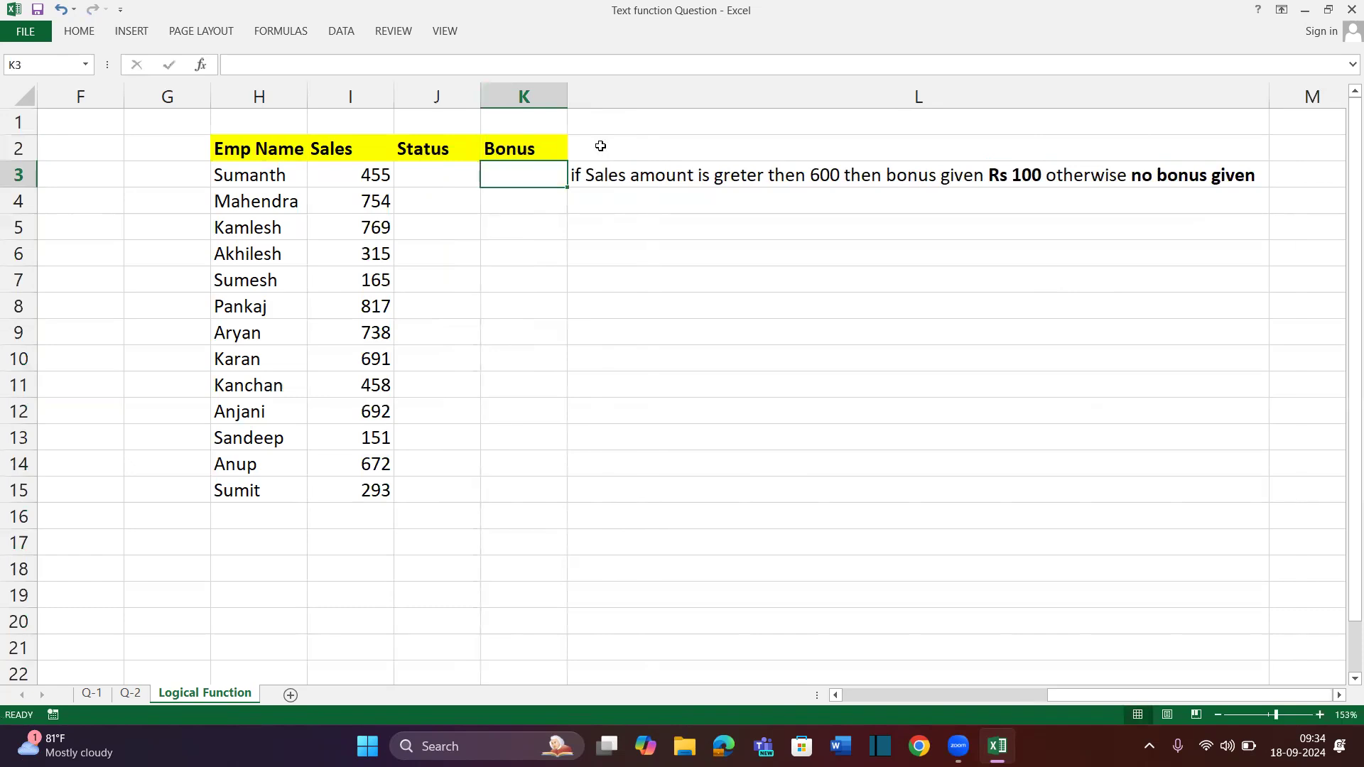
left_click(605, 147)
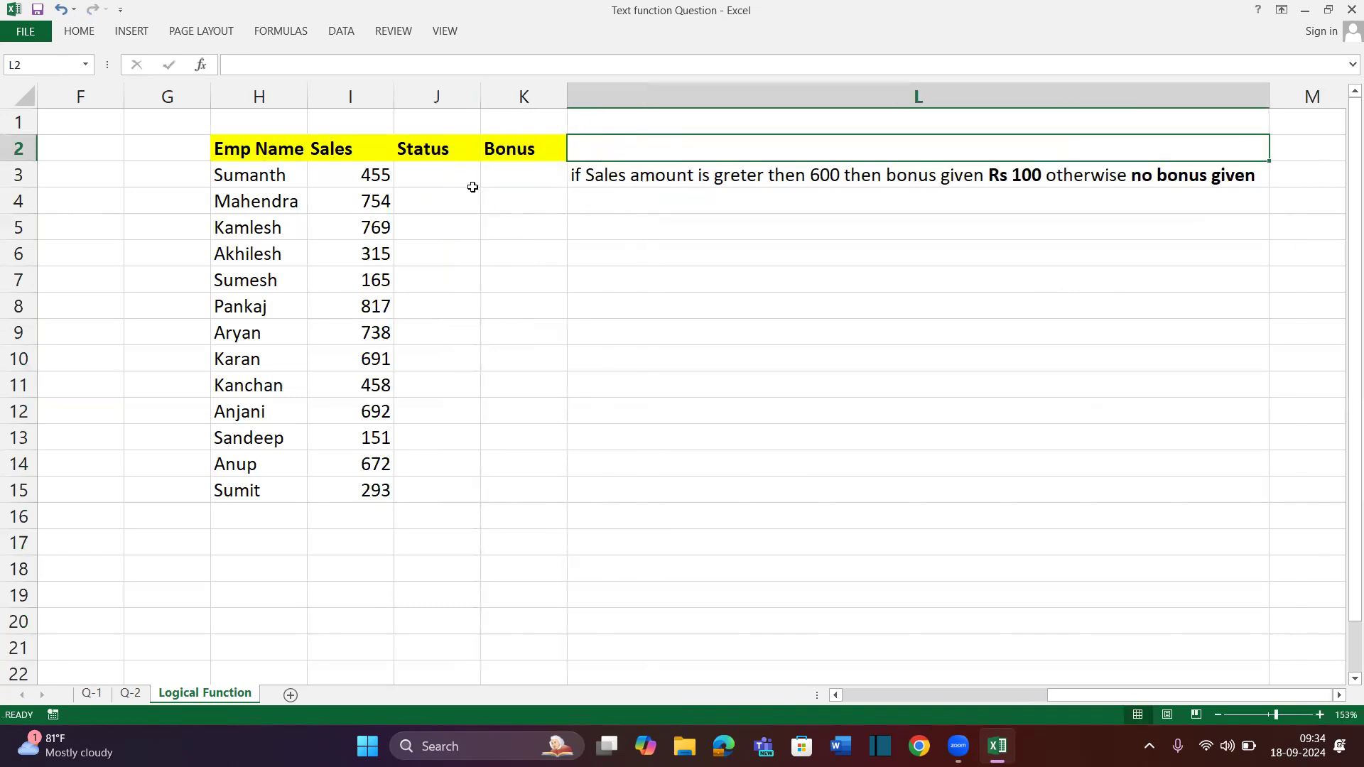
Review the empty Status cells and first Sales value, then select J3
left_click_drag(472, 187, 416, 512)
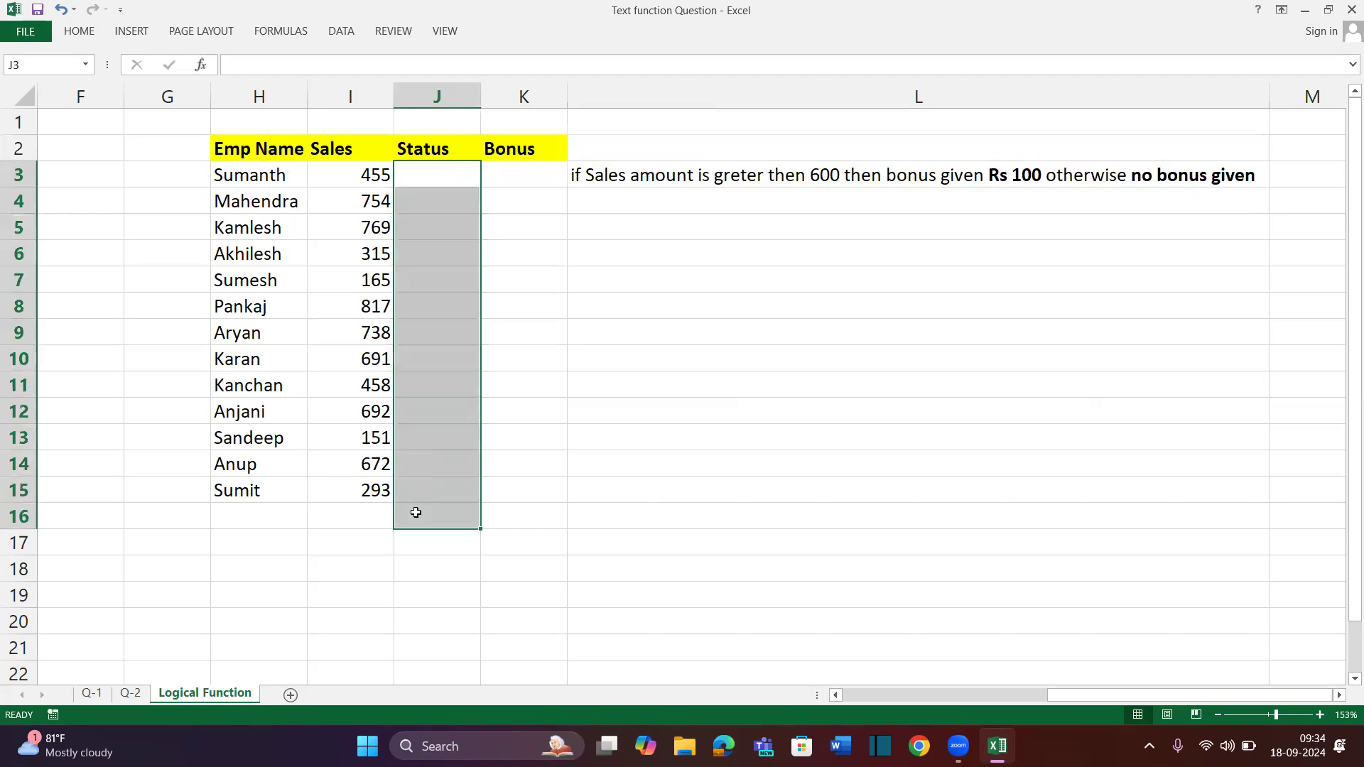
left_click(364, 172)
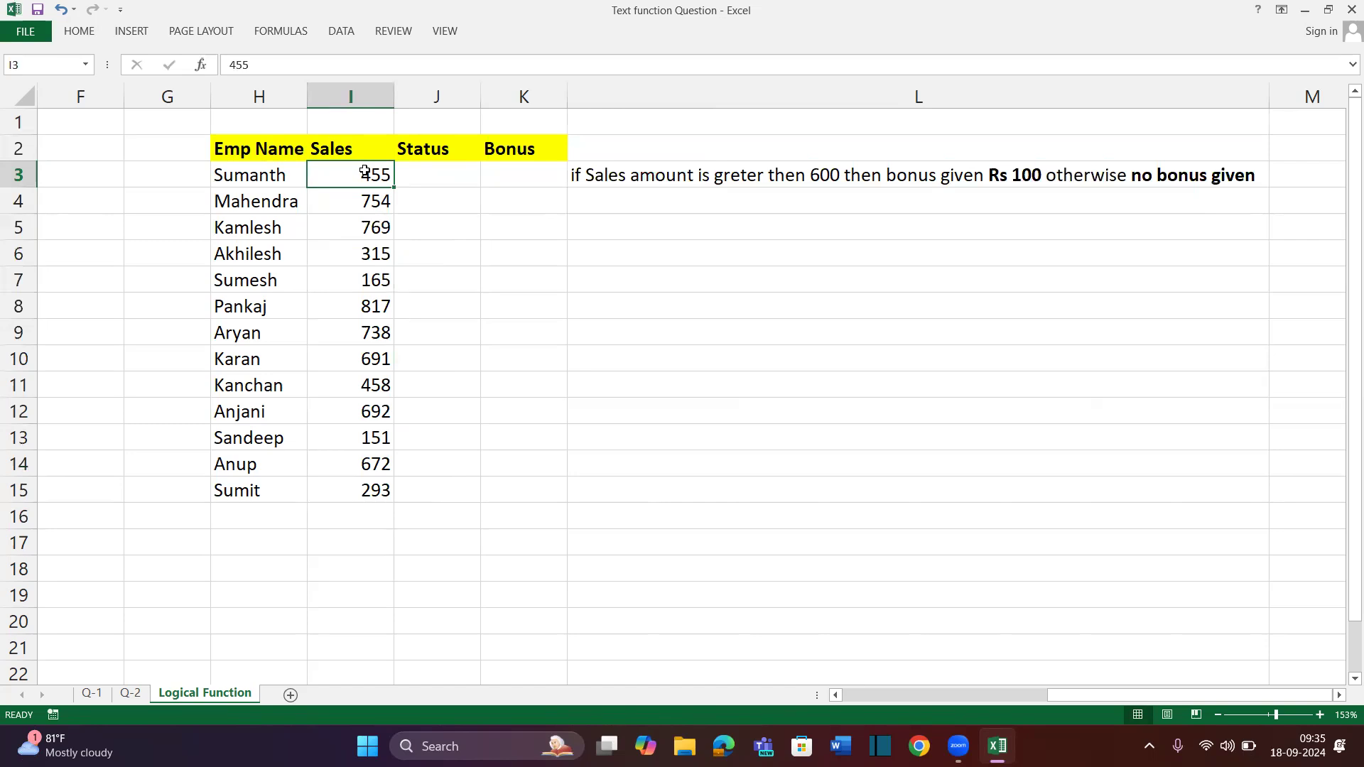
left_click(423, 169)
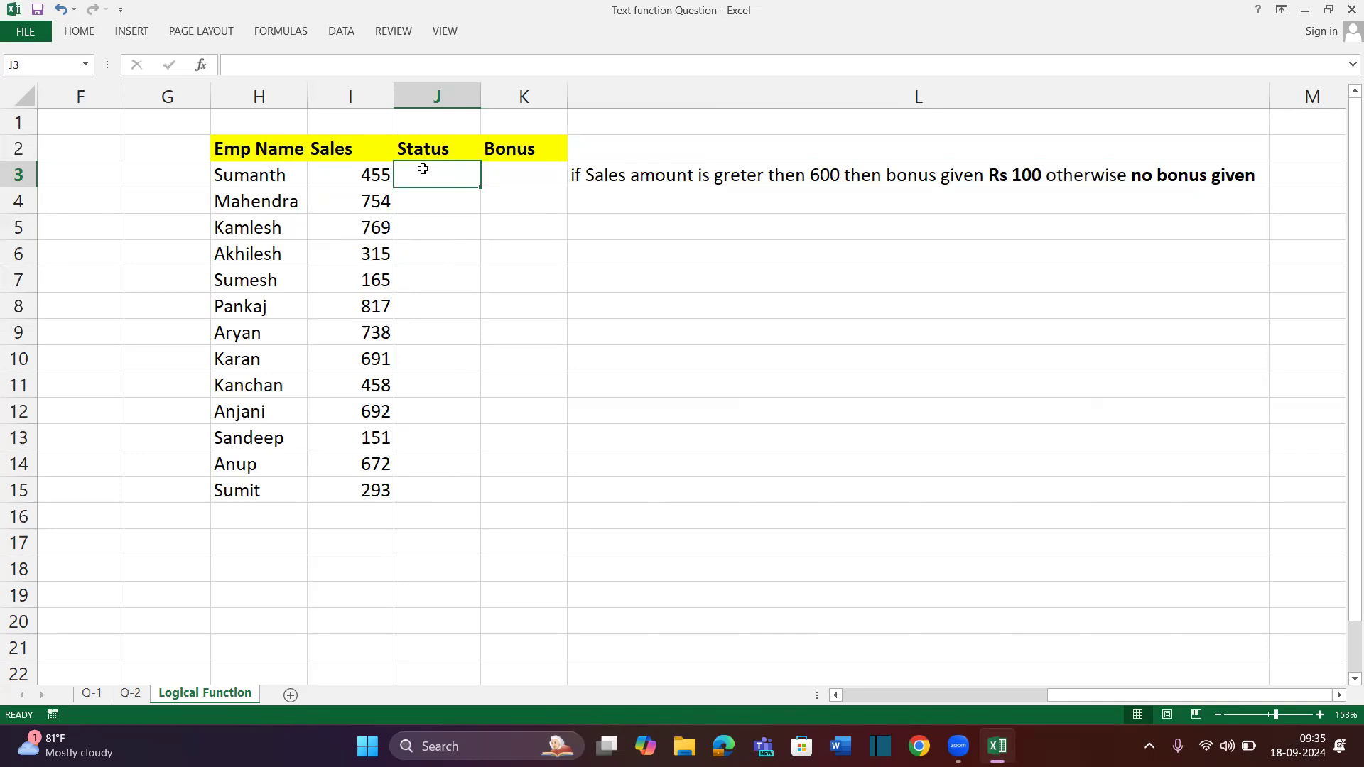
Enter =I3>600 in J3 and fill it down the Status column to J15
type("=")
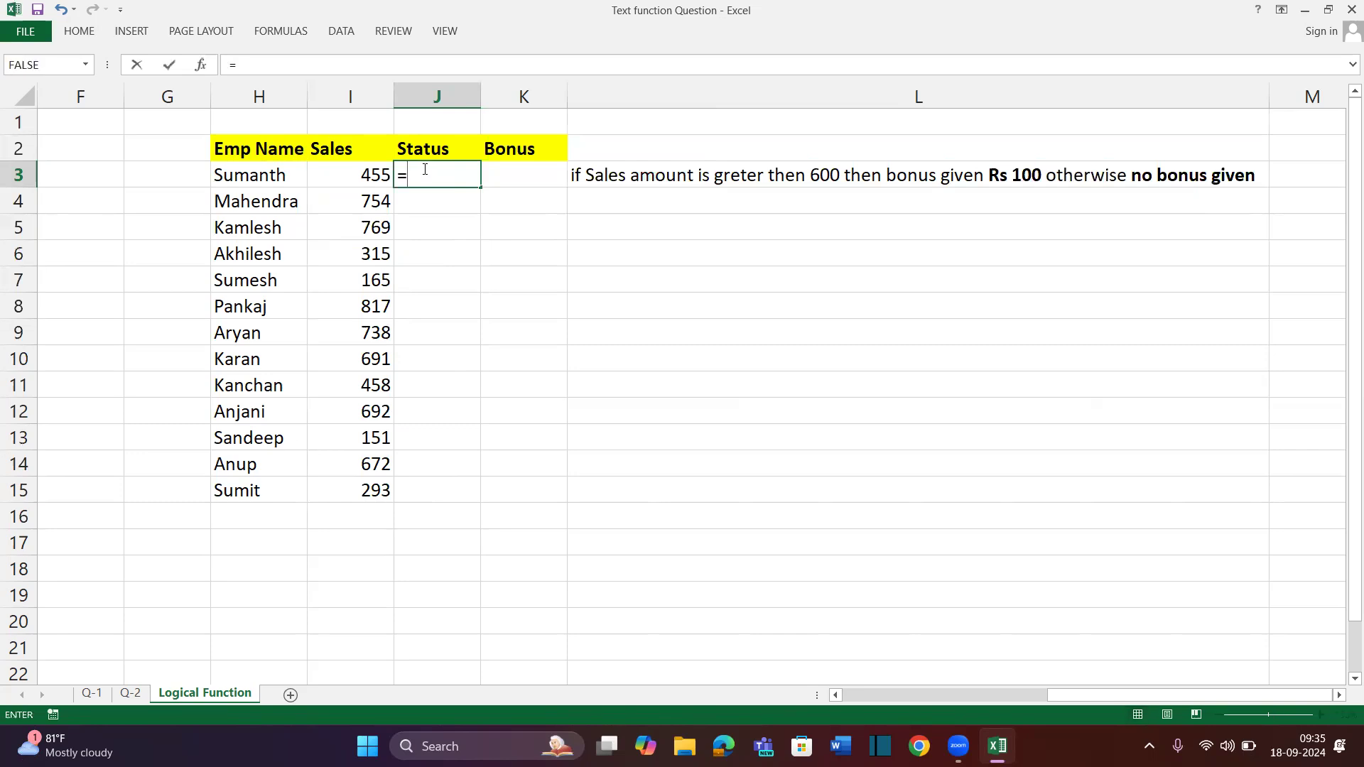
left_click(364, 181)
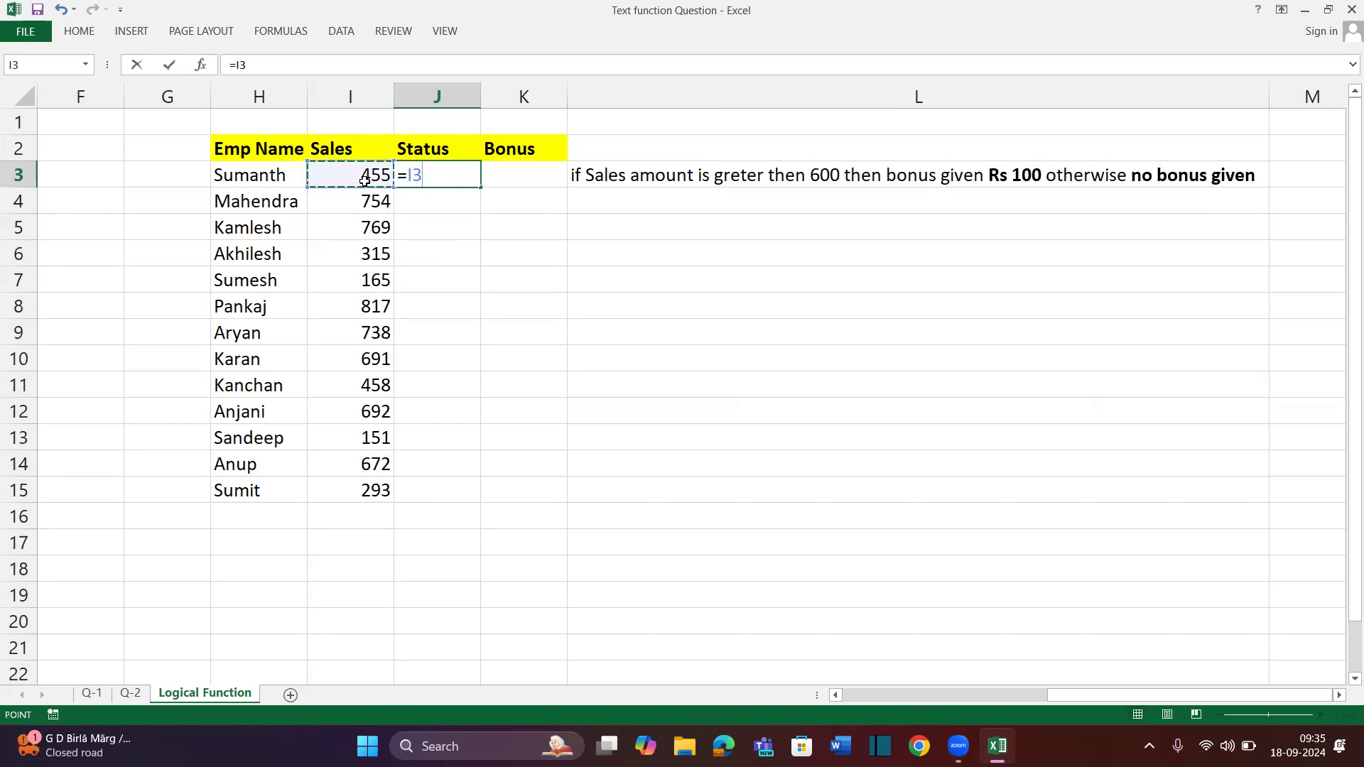
type(">600")
key("Return")
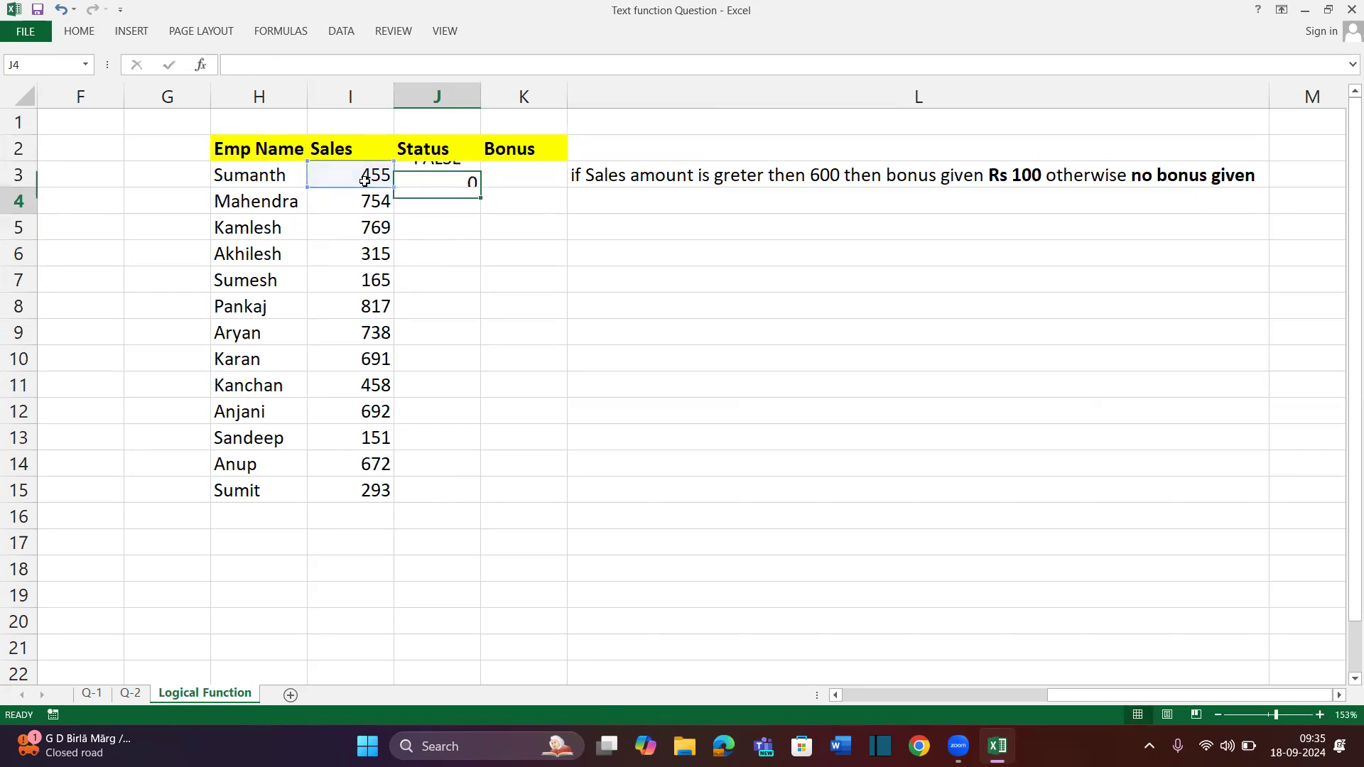
left_click(437, 178)
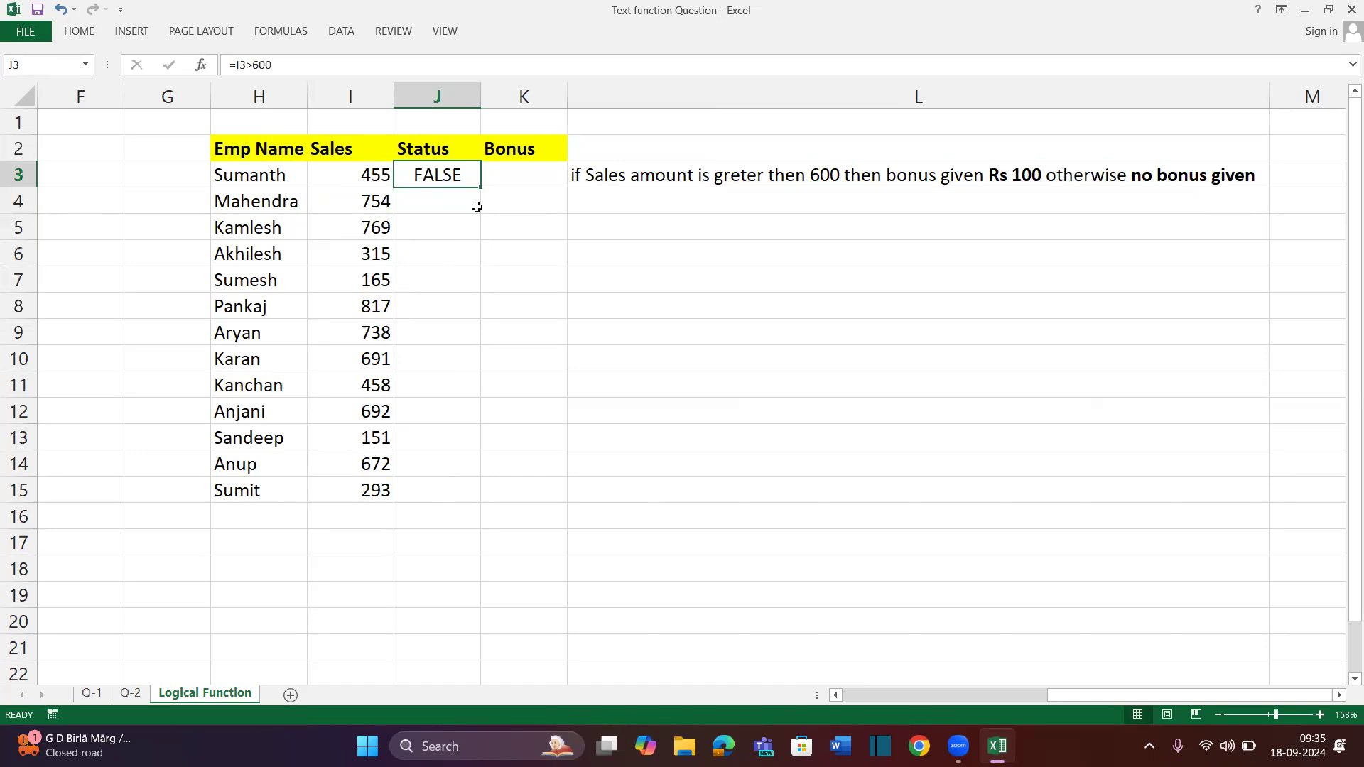
double_click(481, 187)
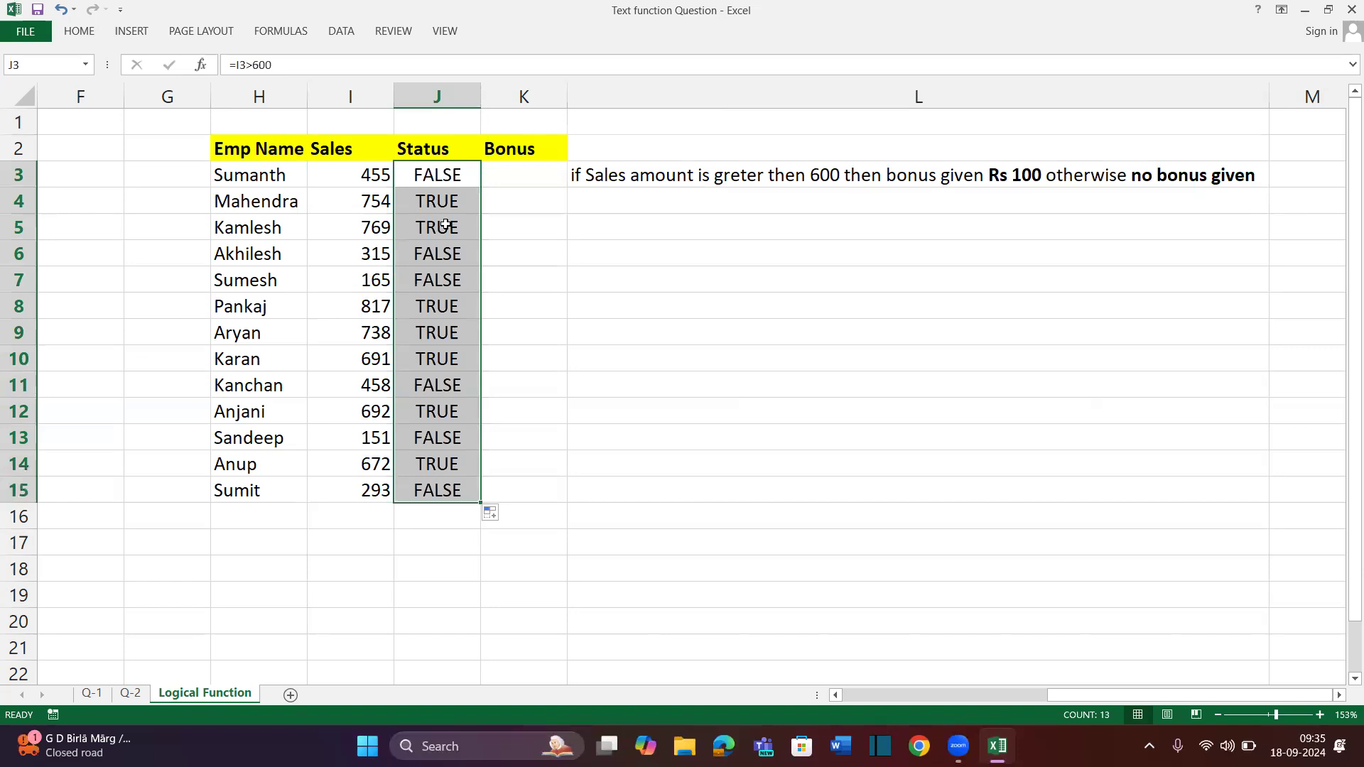
left_click_drag(448, 174, 465, 466)
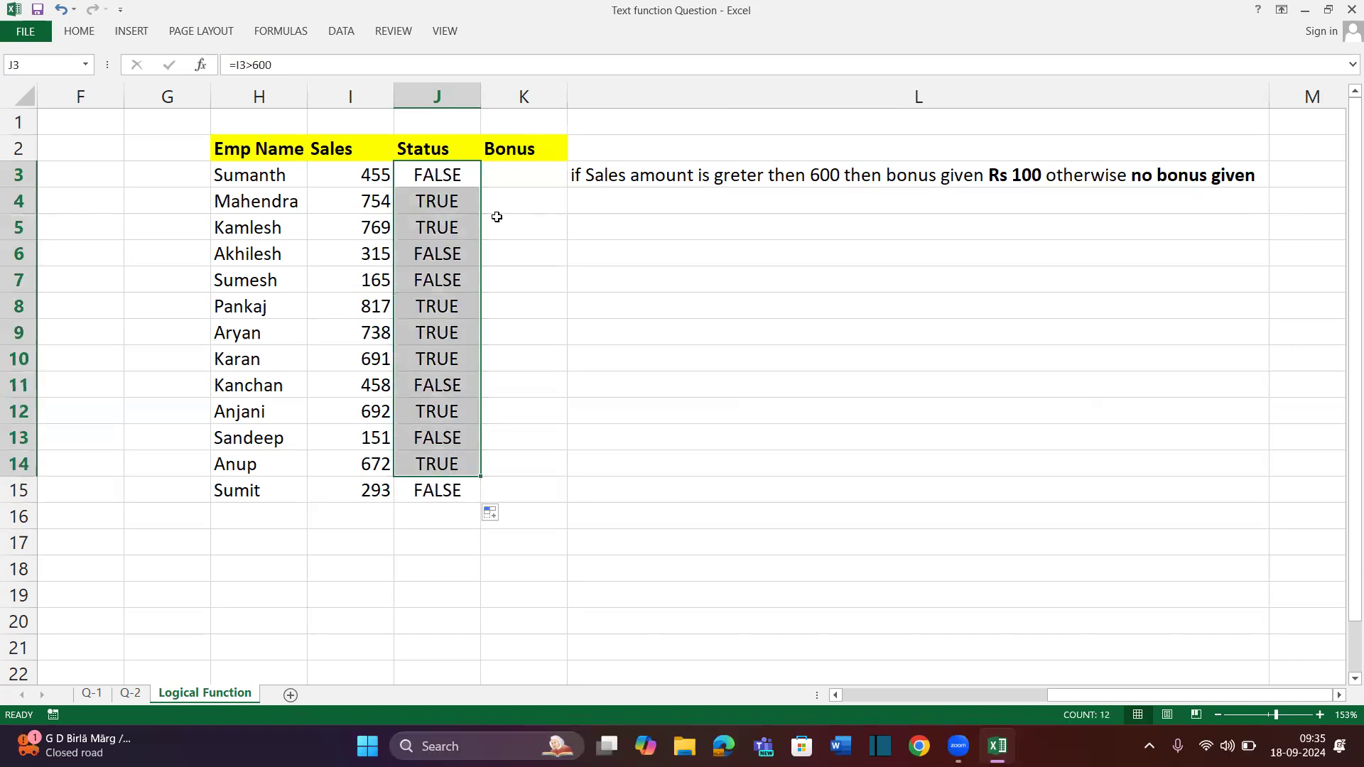
left_click(528, 177)
left_click(447, 178)
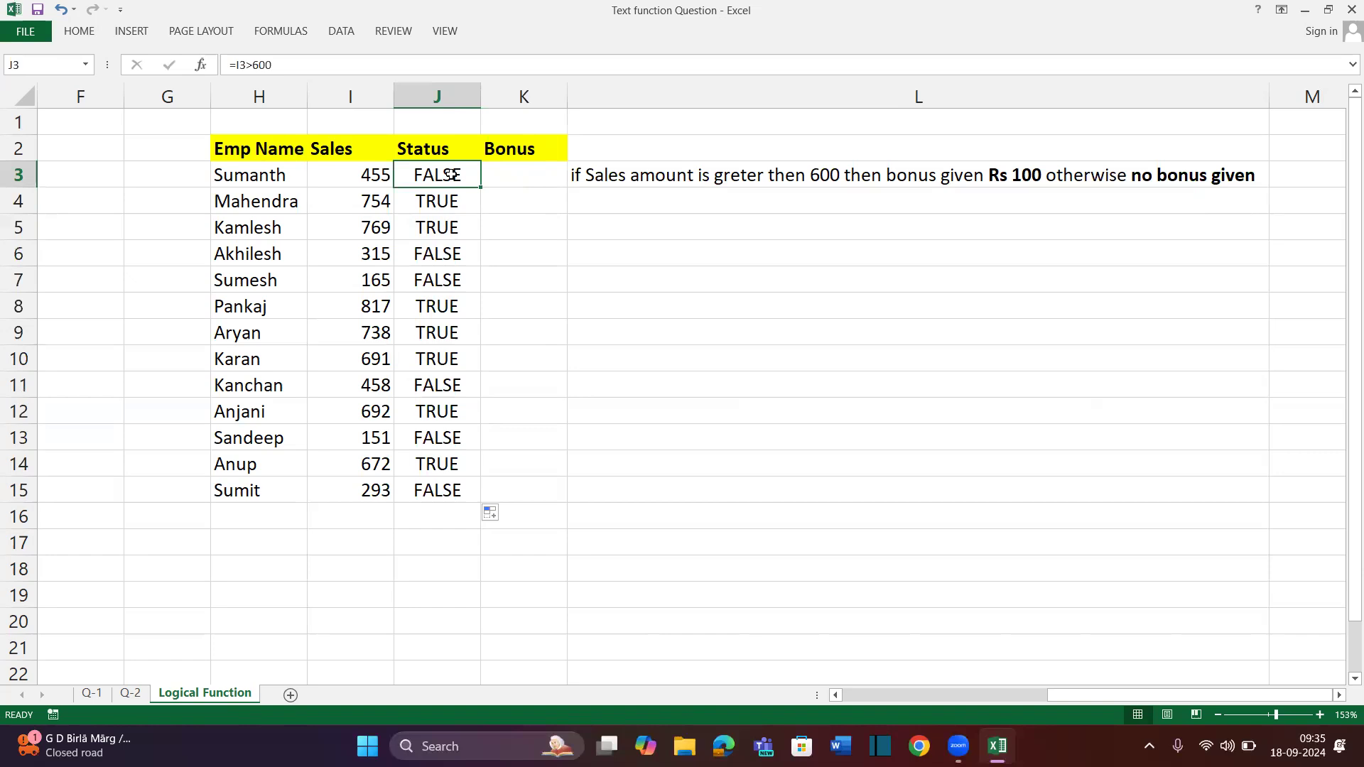
Enter =IF(J3,"Rs 100","Bonus not Given") in K3
left_click(507, 175)
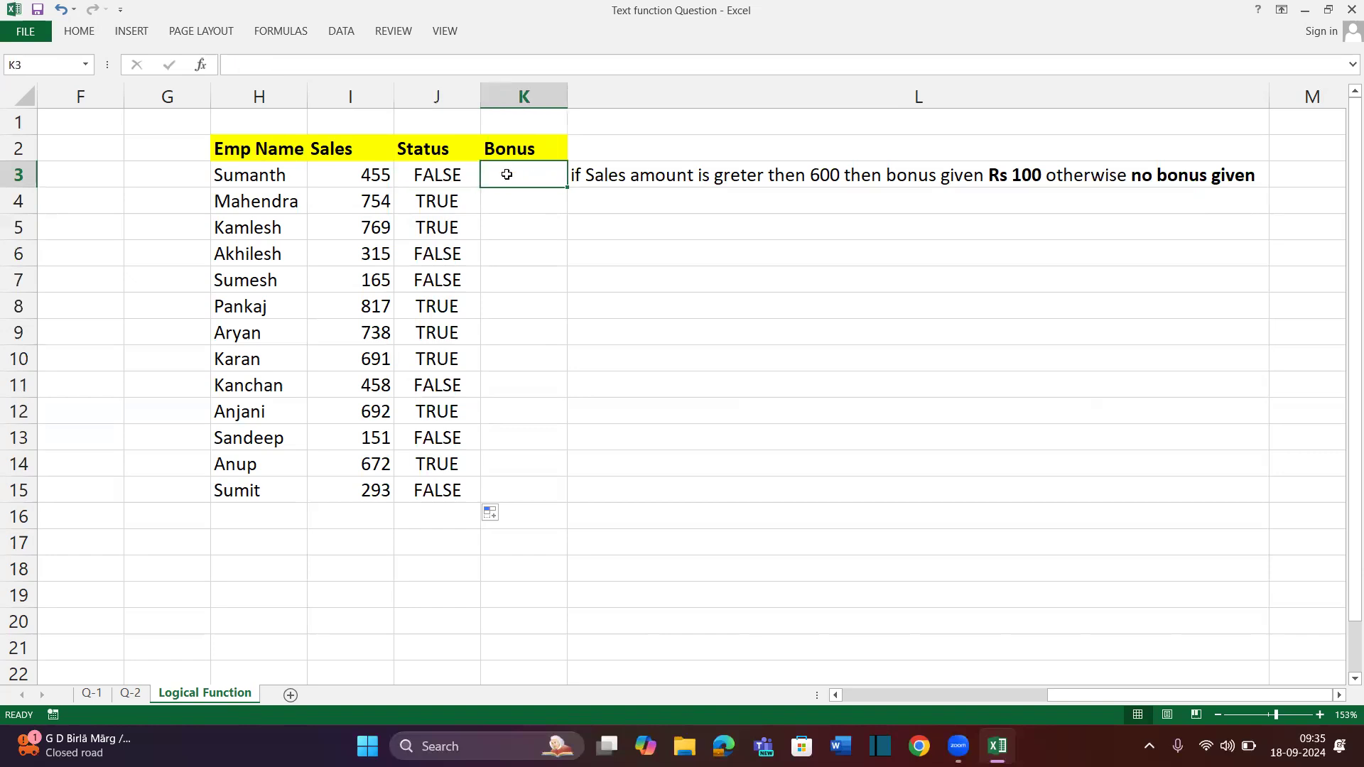
type("=IF(")
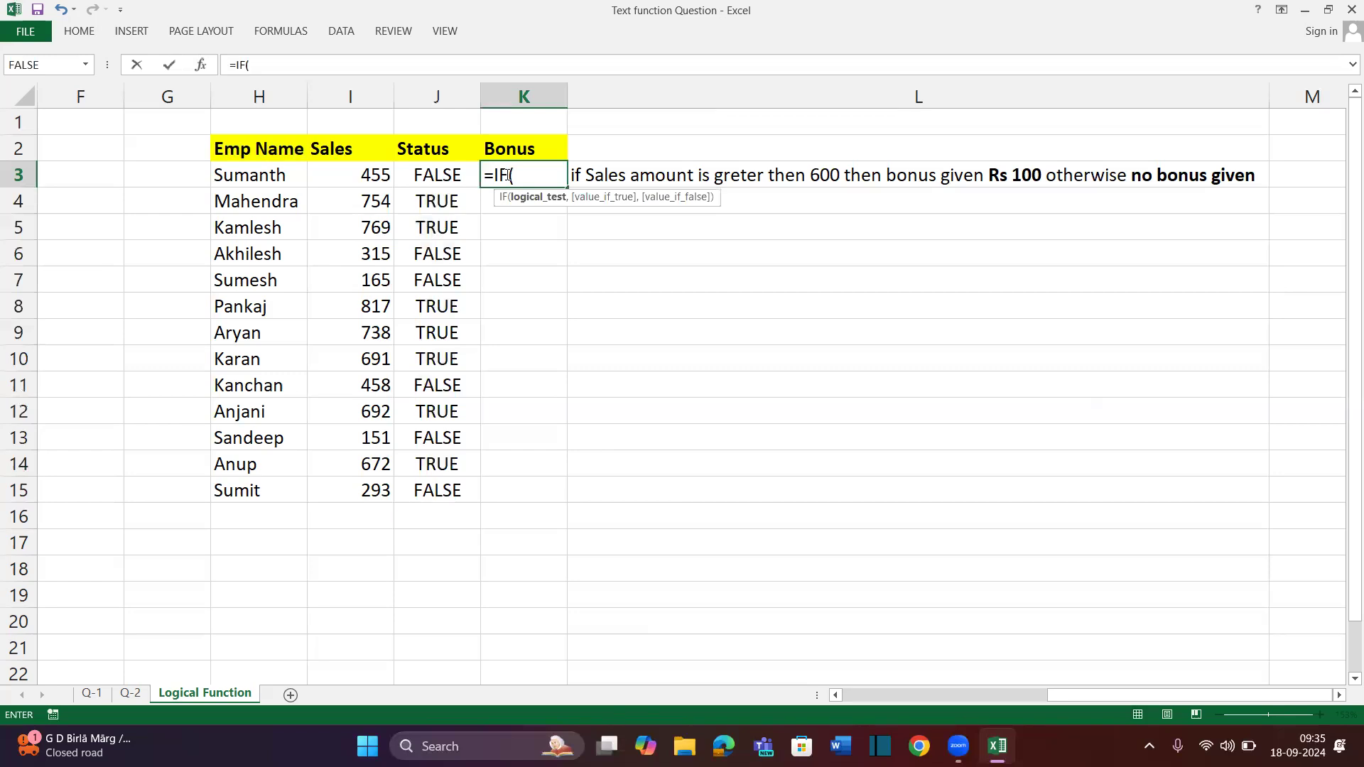
left_click(439, 174)
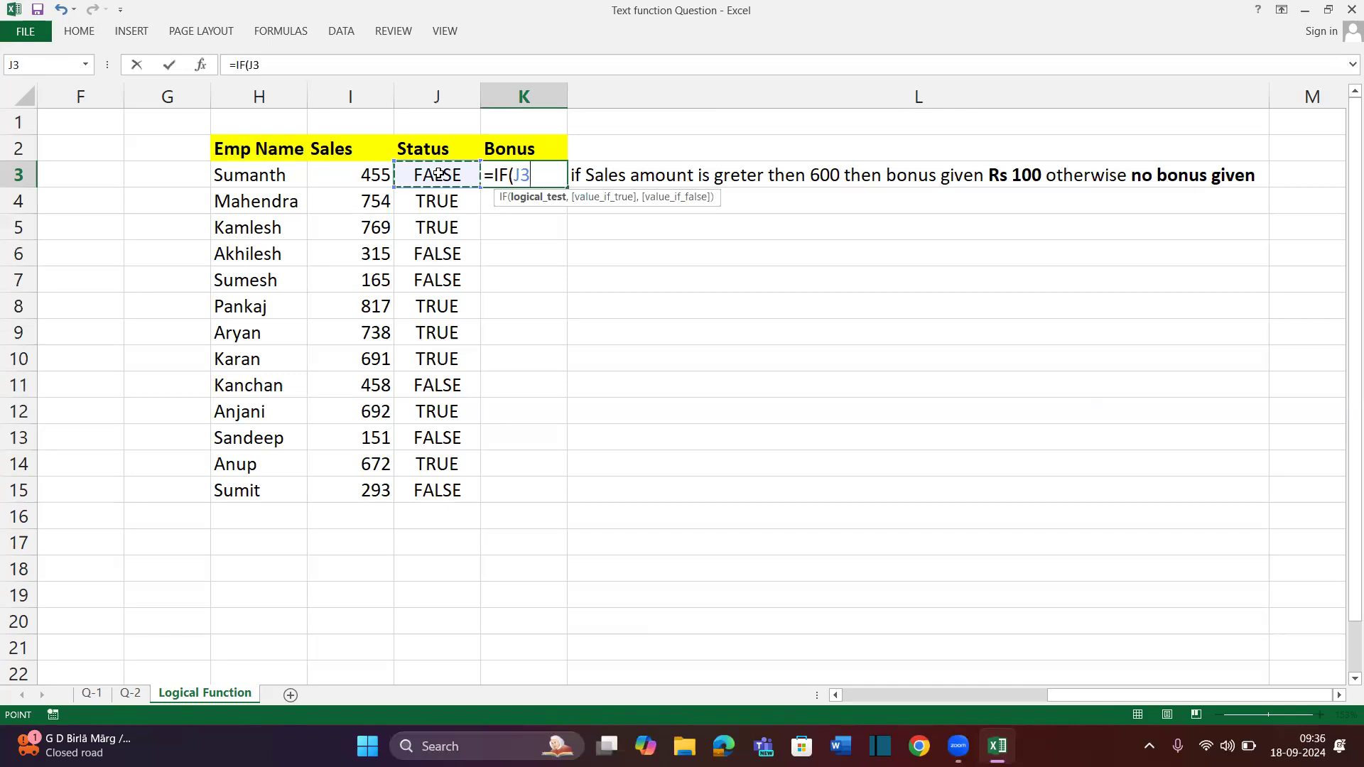
type(",")
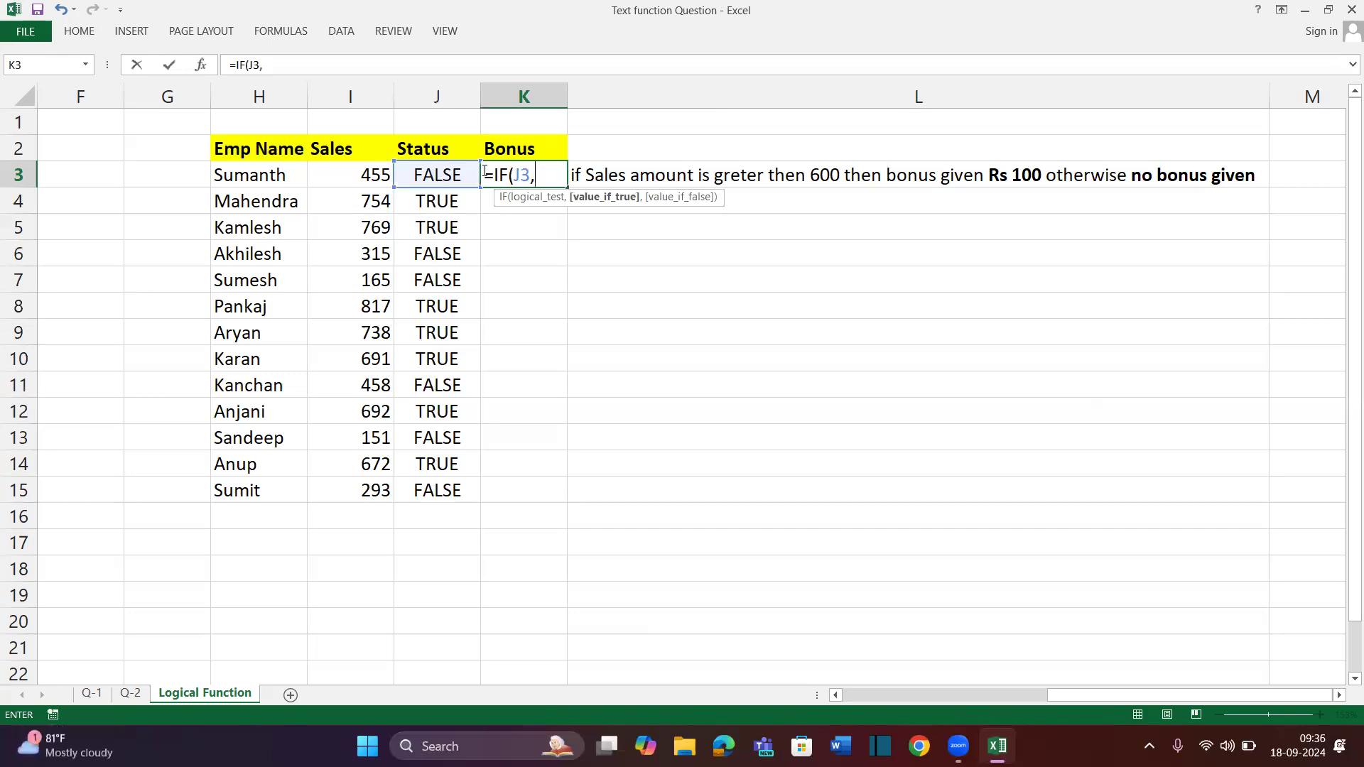
type("\"Rs 100\"")
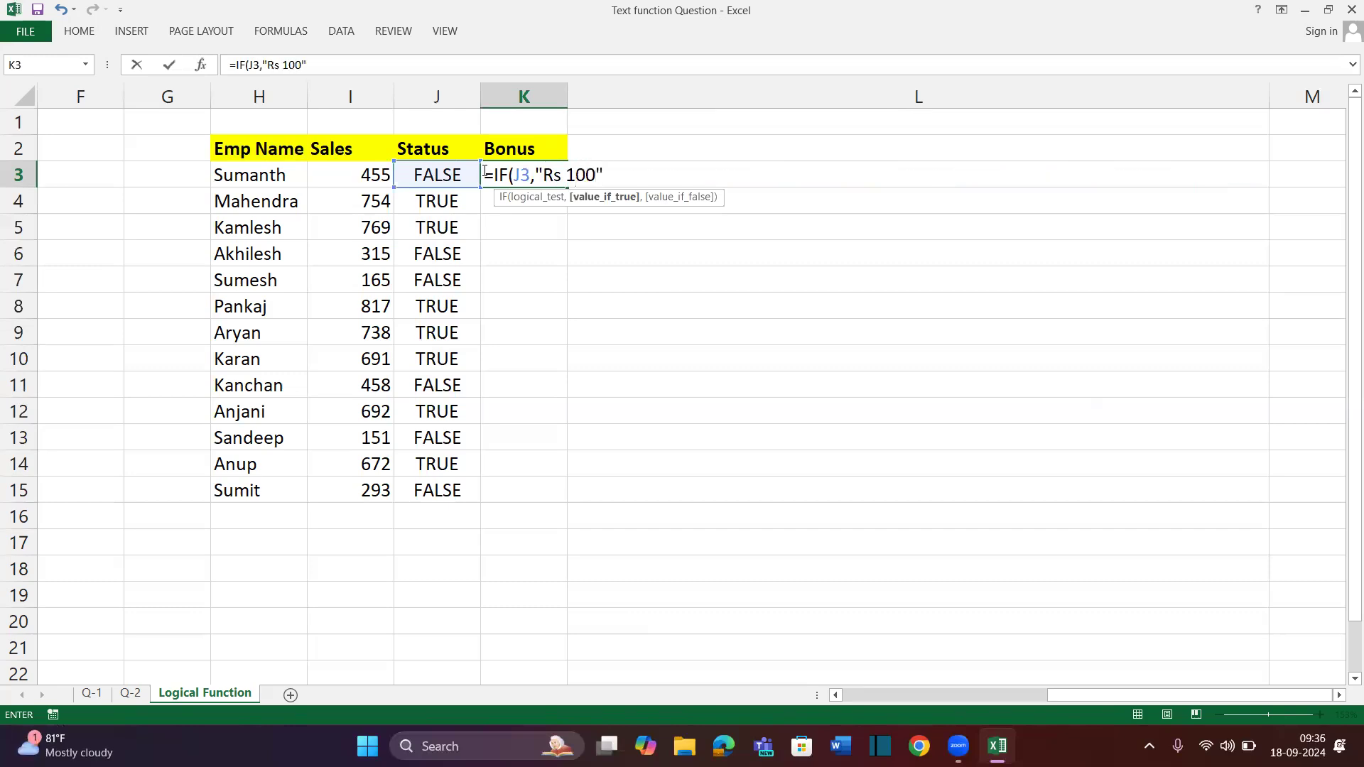
type(",")
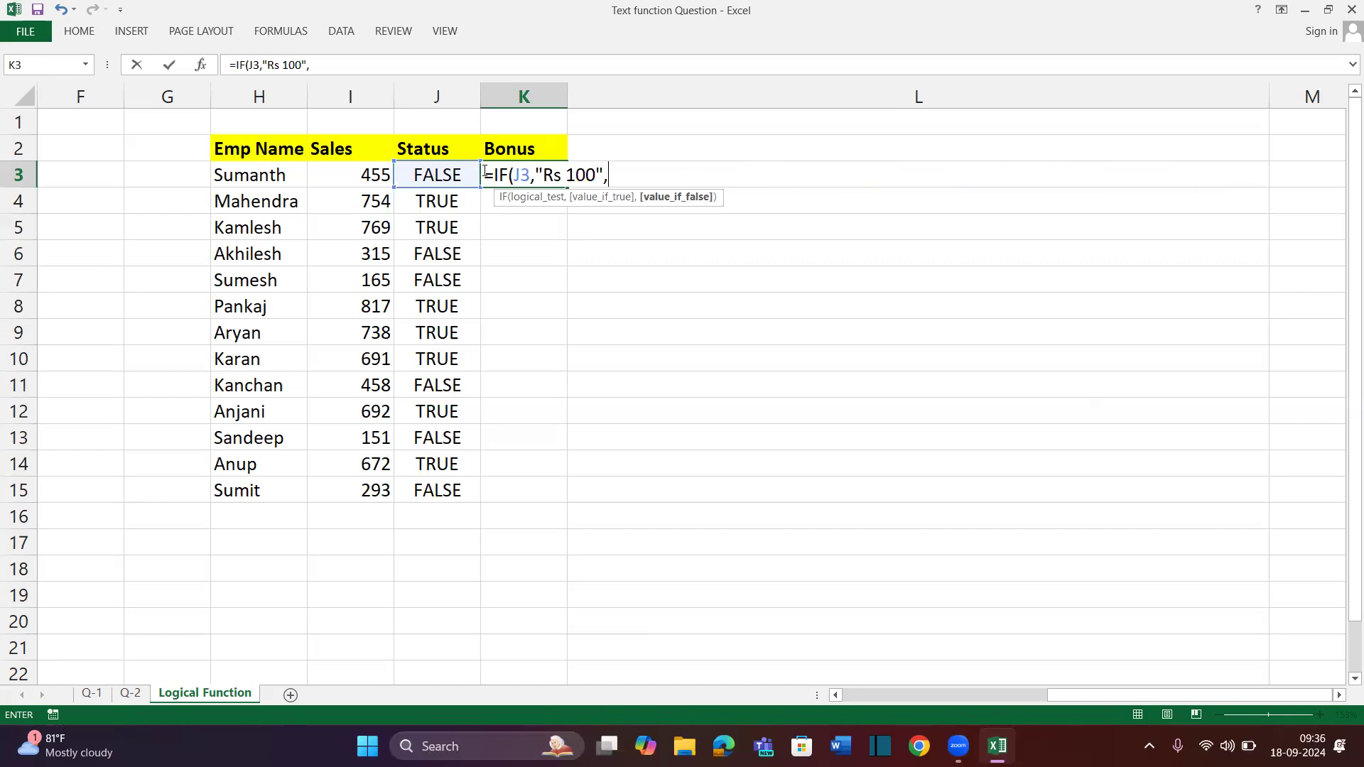
type("\"Bonus not Given\")")
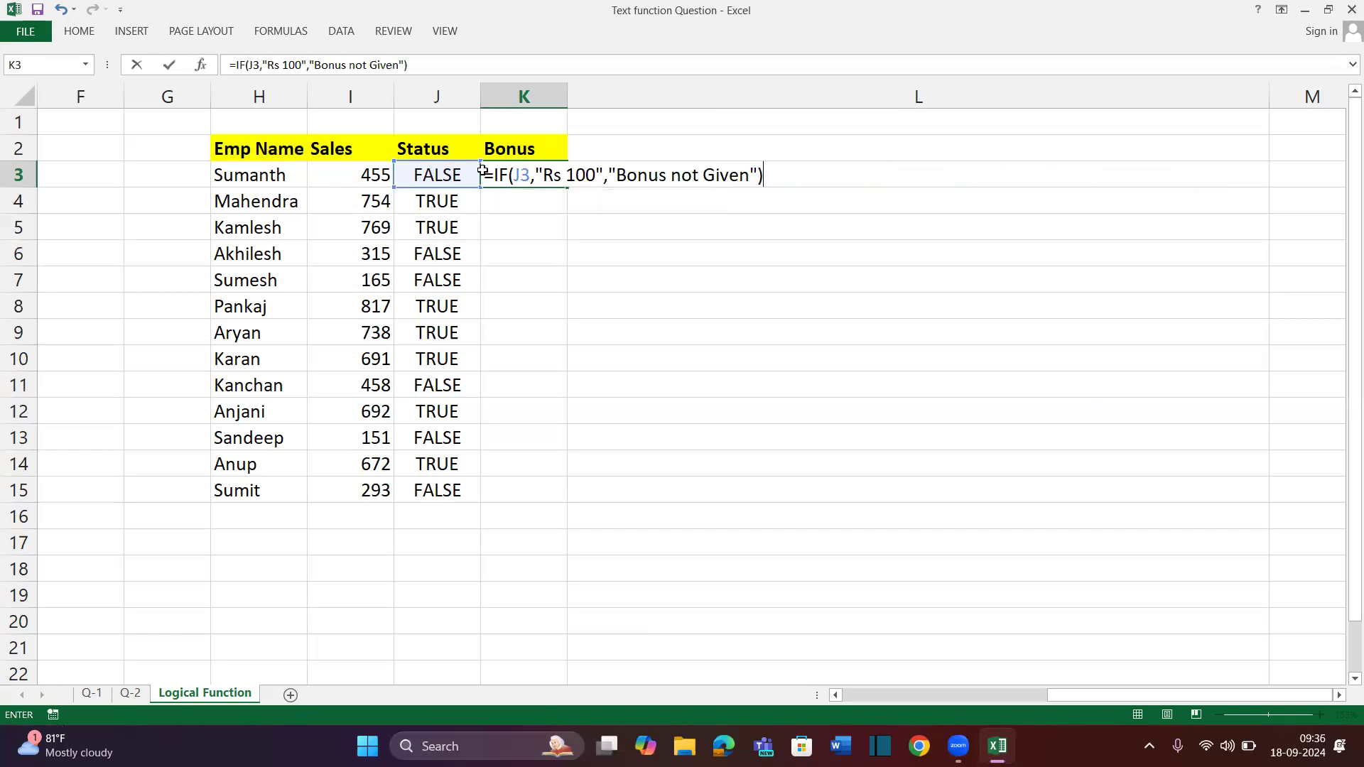
key("Return")
Fill the IF formula down the Bonus column, widen column K, and compare with Status
key("Up")
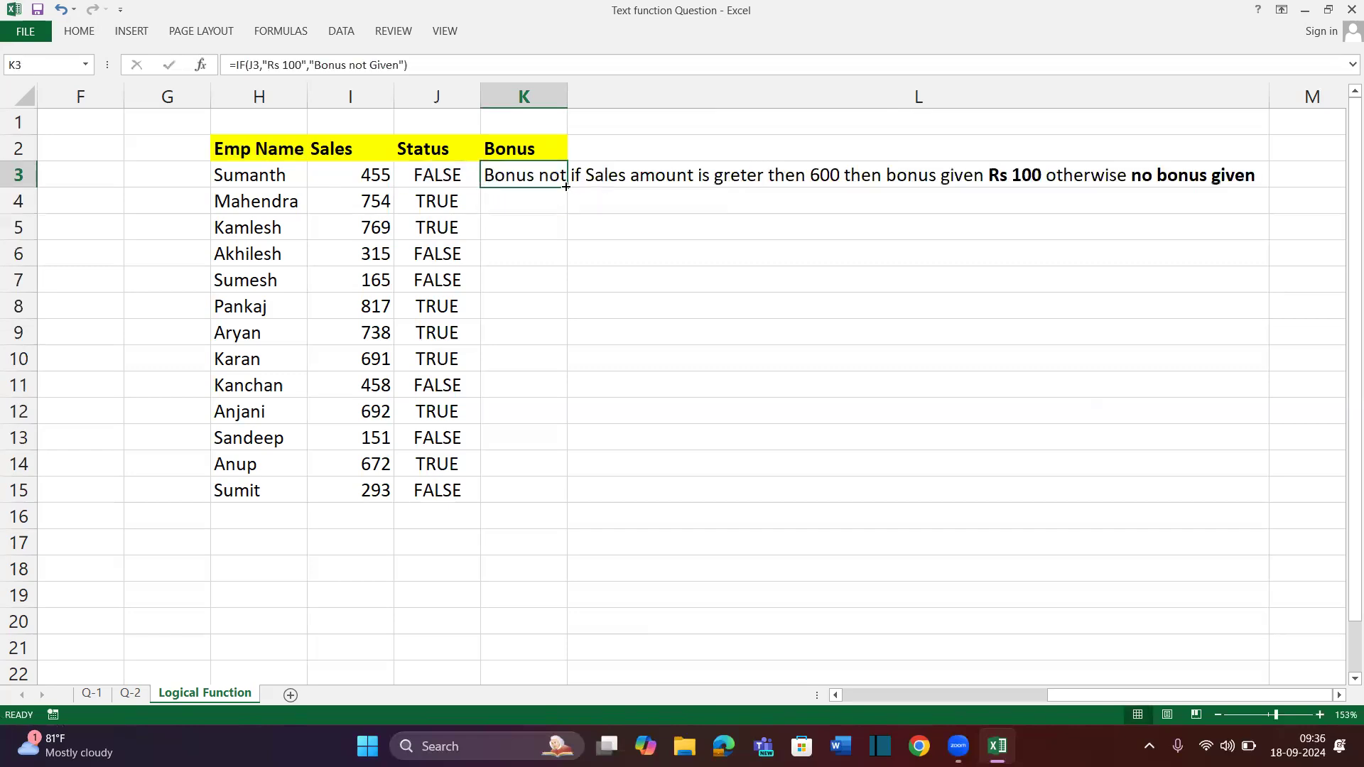
double_click(568, 187)
left_click_drag(568, 96, 739, 107)
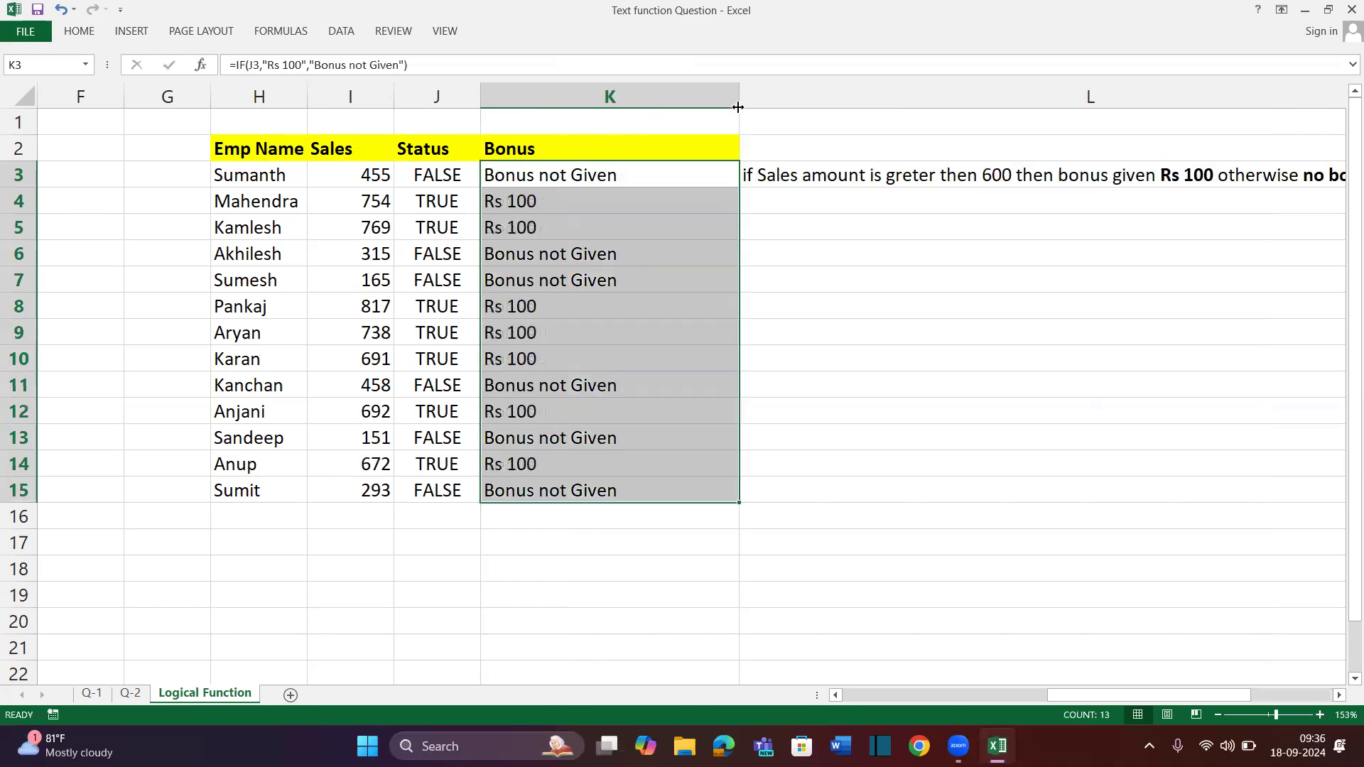
left_click(859, 348)
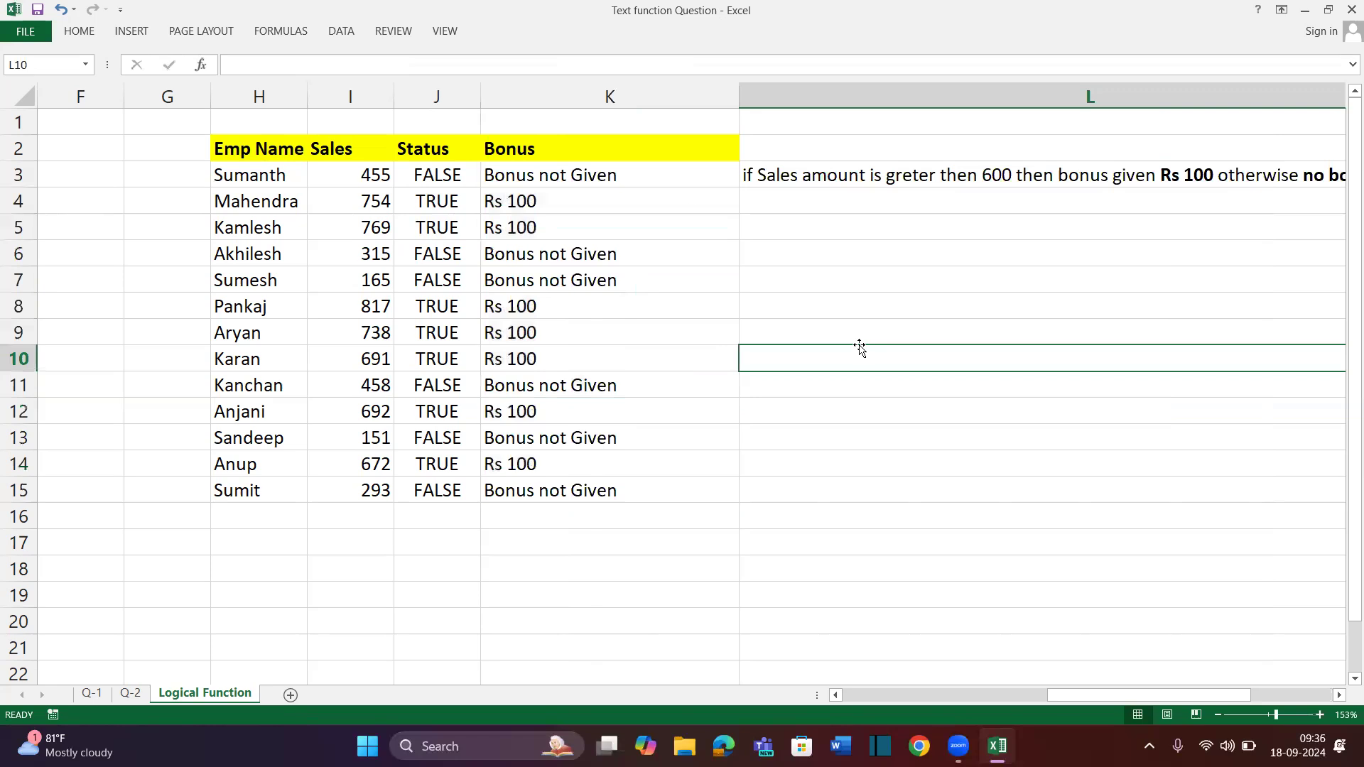
left_click_drag(630, 173, 610, 468)
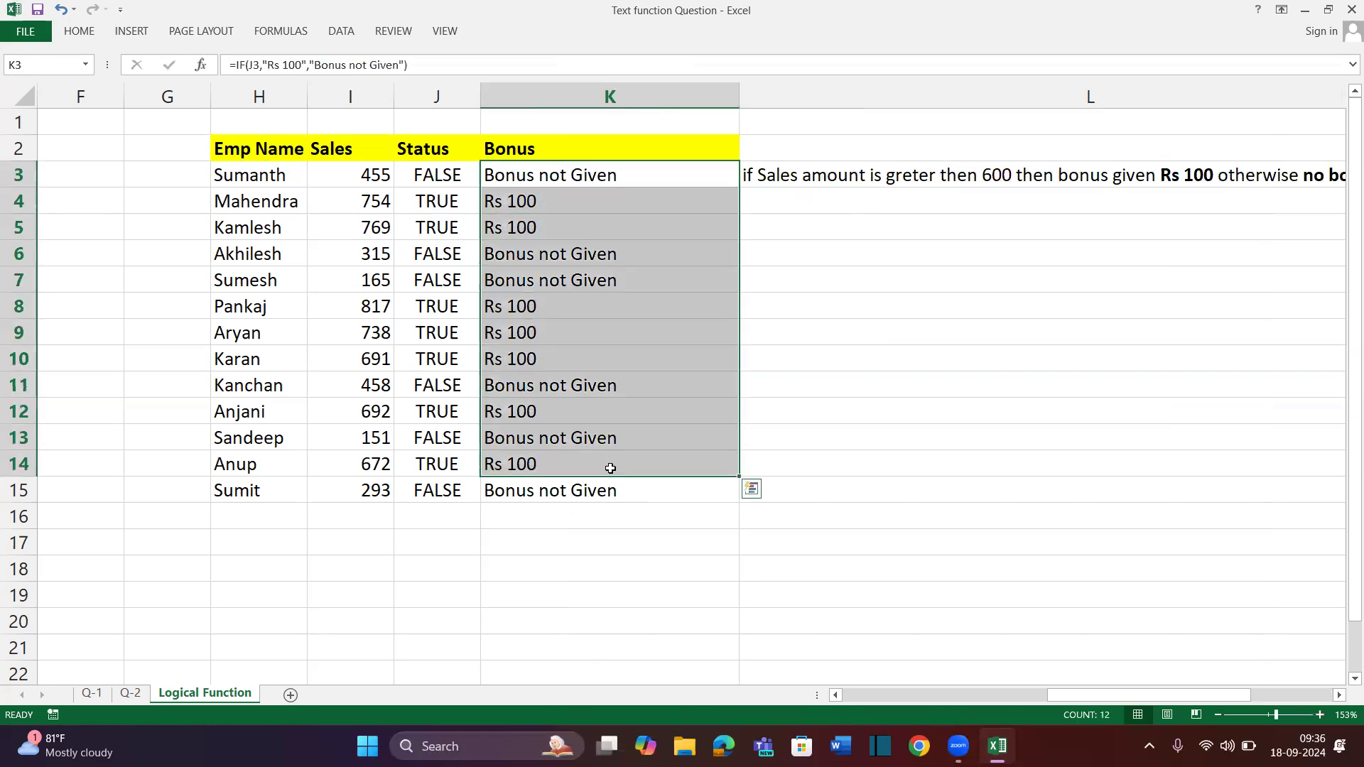
left_click_drag(437, 175, 447, 457)
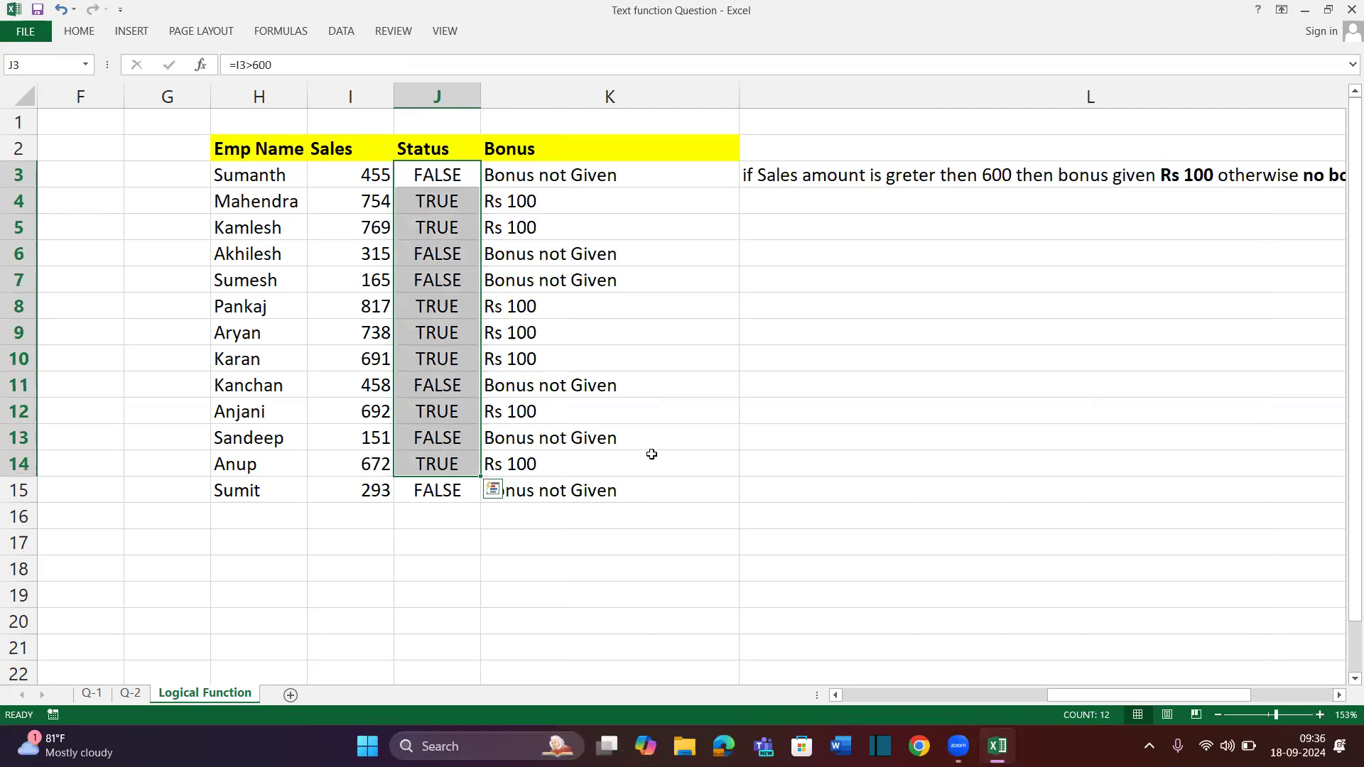
Insert an empty column after the Bonus column
left_click(749, 277)
key("ctrl+space")
key("ctrl+shift+equal")
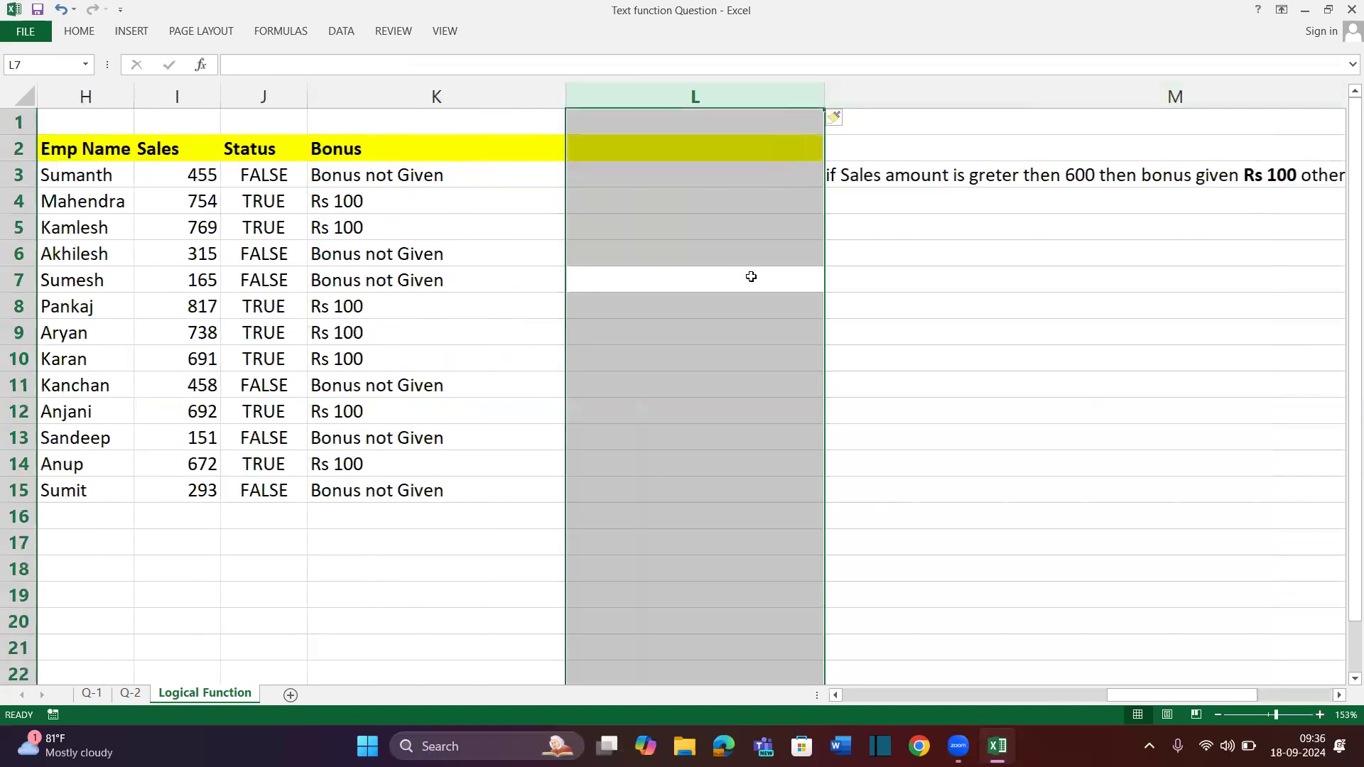
Copy the Bonus heading into L2 and begin an IF formula in L3 testing I3>600
left_click(711, 148)
key("ctrl+r")
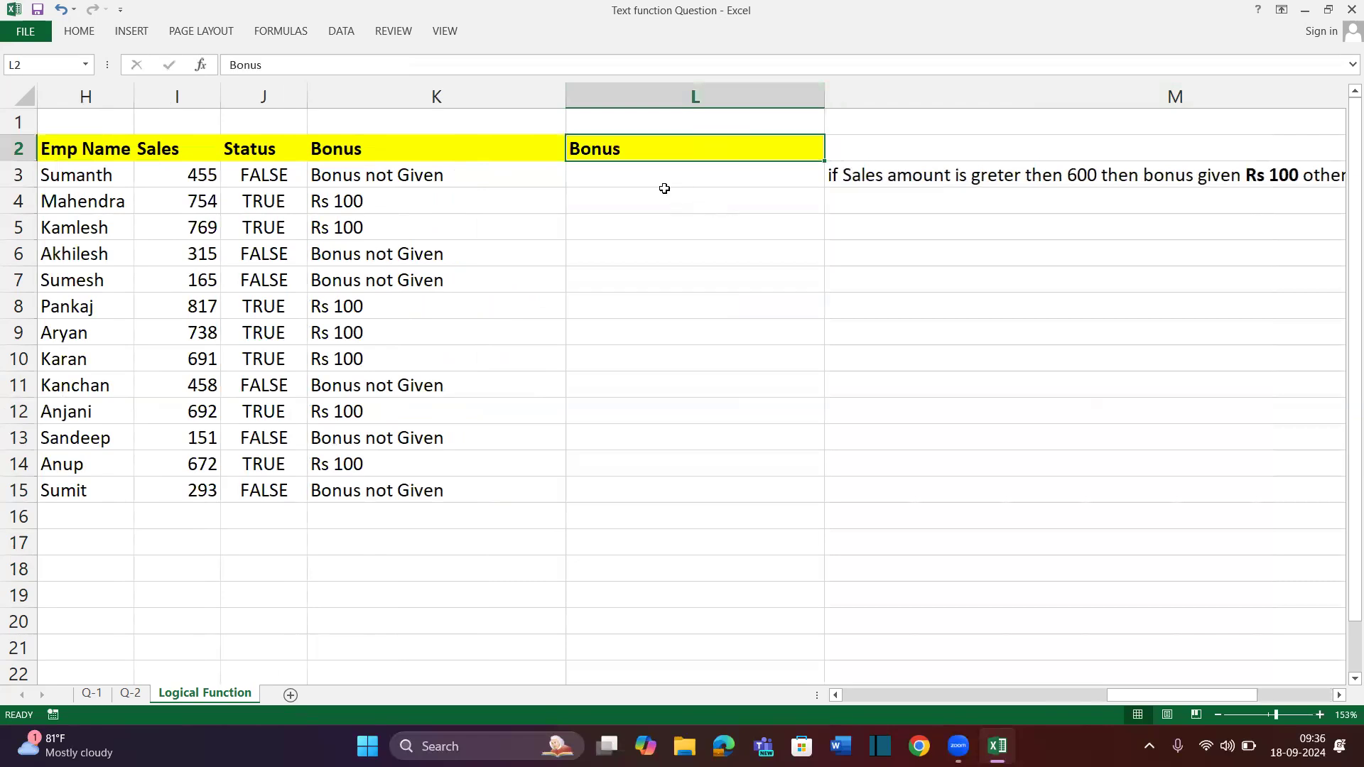
left_click(661, 185)
type("=if")
key("Tab")
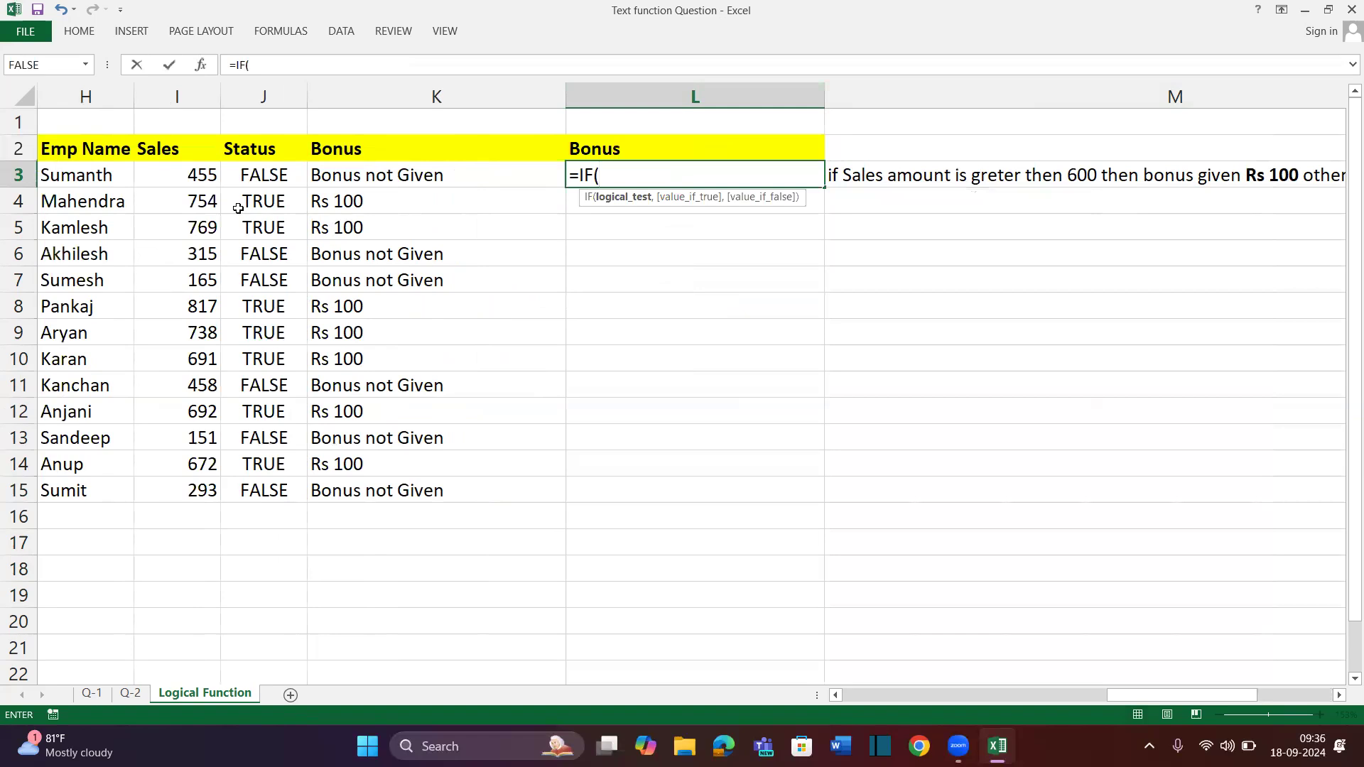
left_click(191, 174)
type(">600")
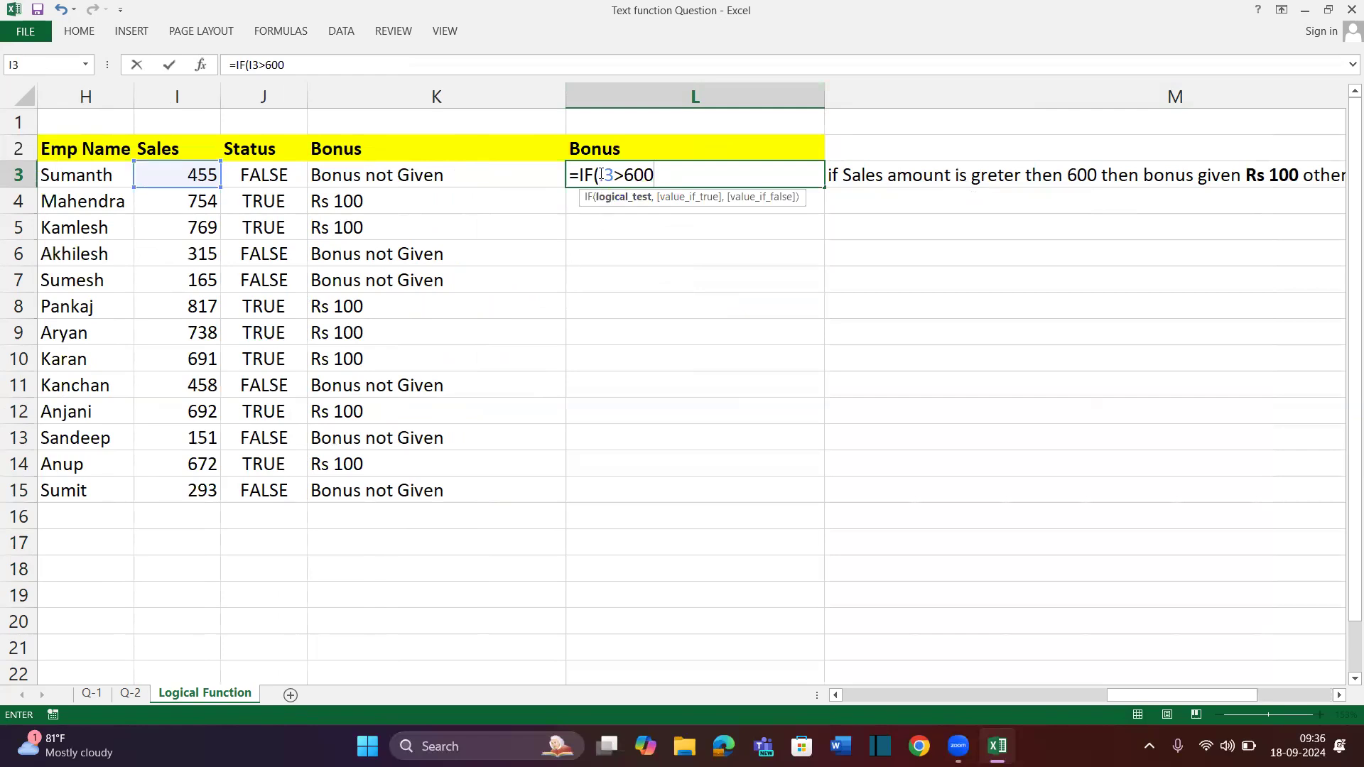
Complete L3 as =IF(I3>600,"Rs 100","Bonus not Given")
left_click_drag(600, 174, 666, 175)
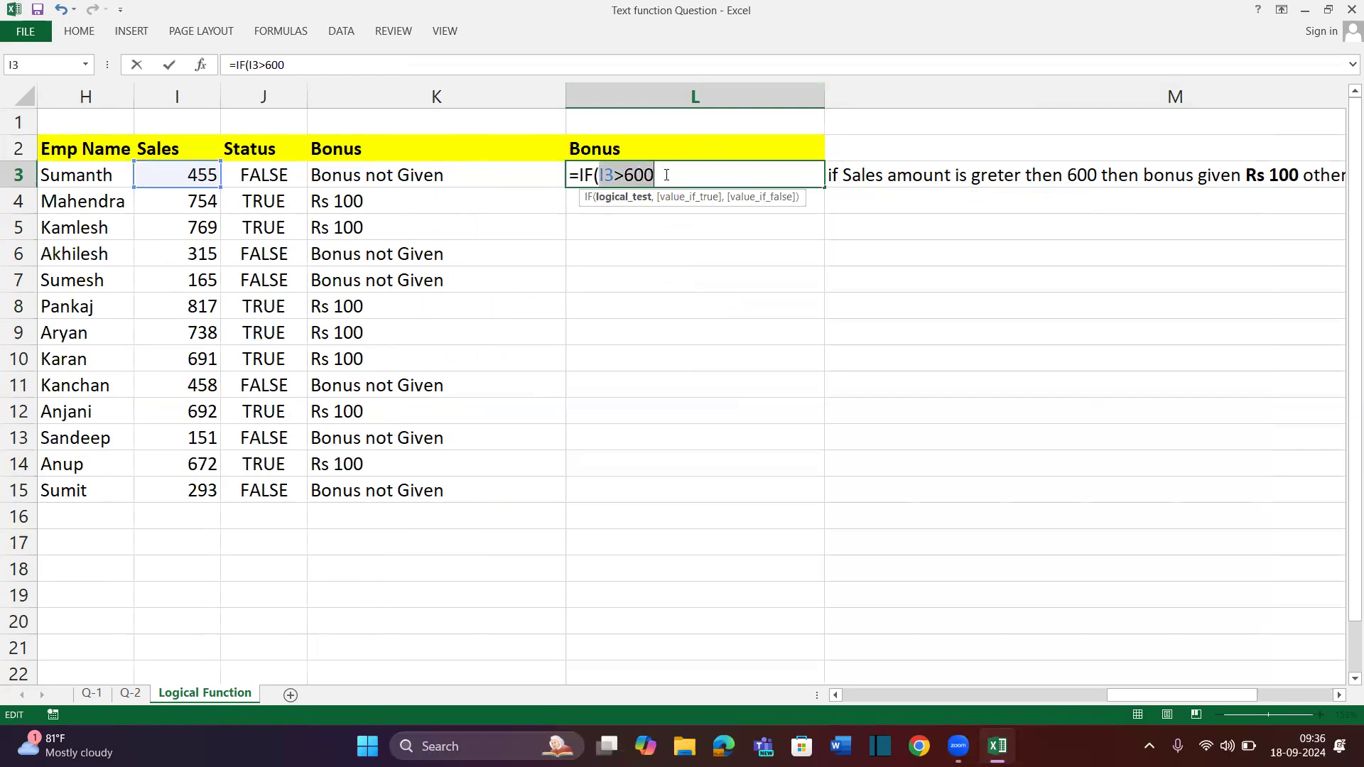
left_click(661, 175)
type(",\"Rs 100\",")
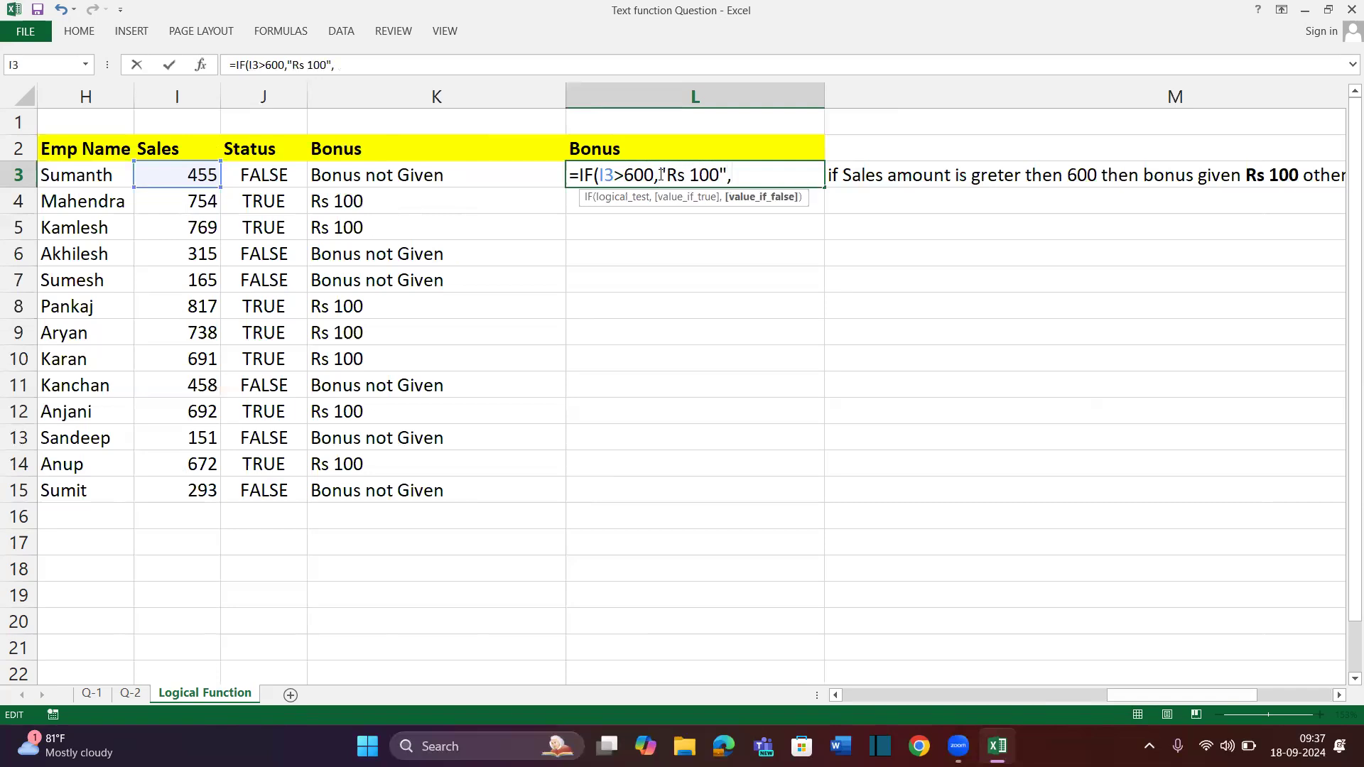
type("\"Bonus no")
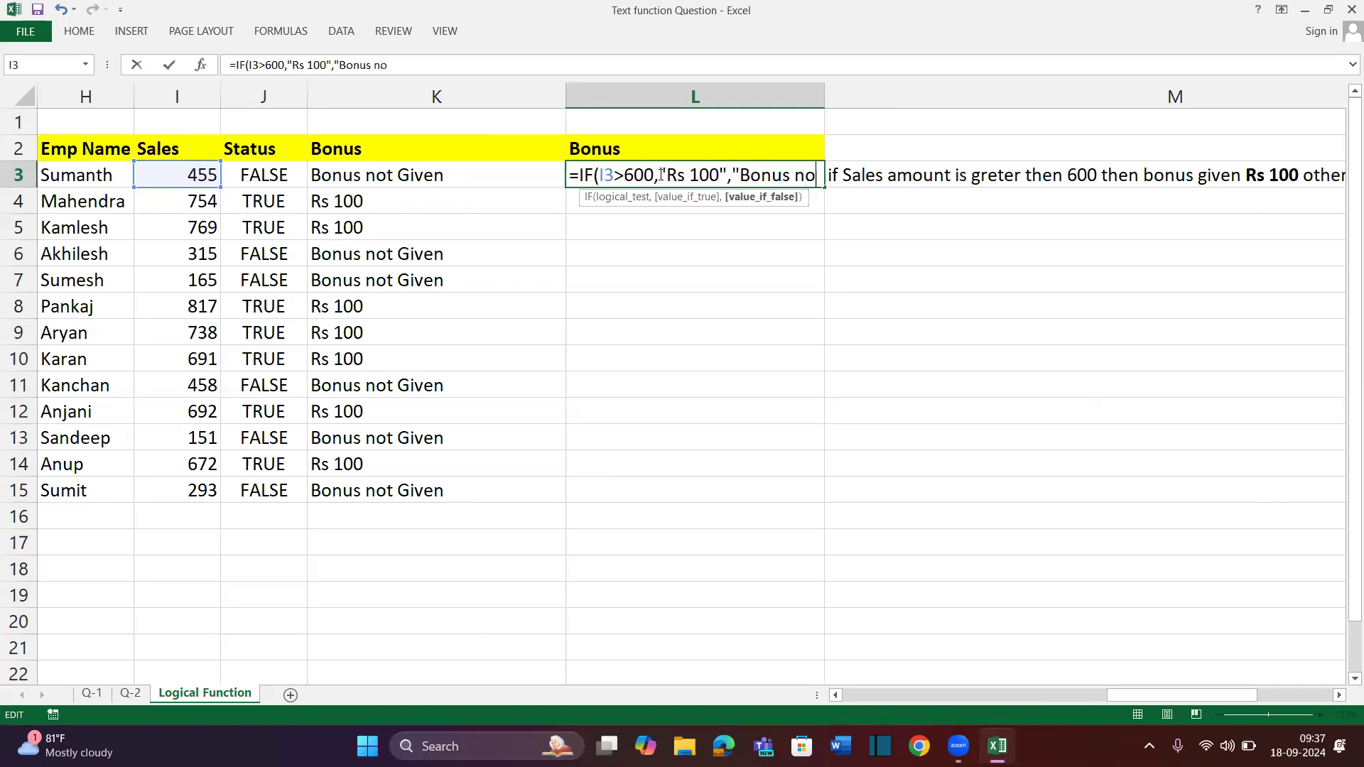
type("t Given\"")
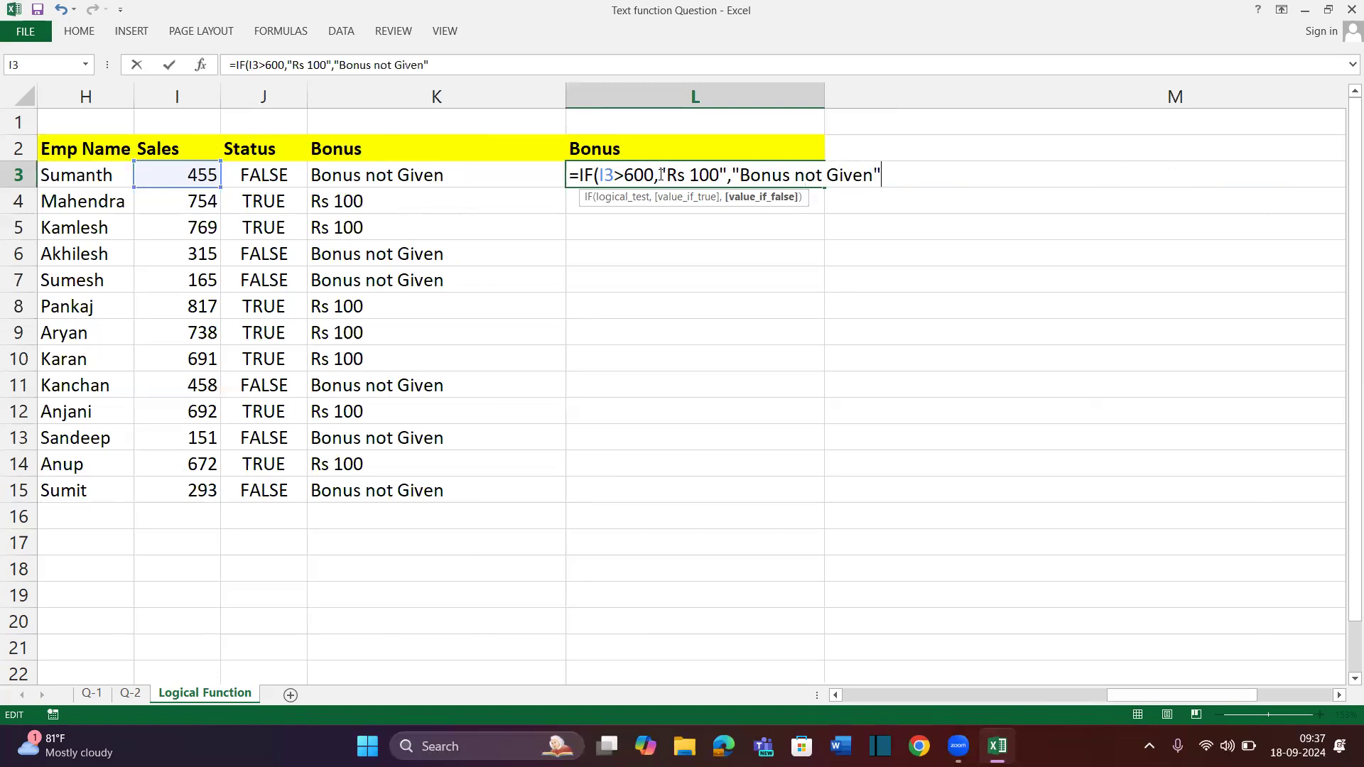
key("Return")
Fill the L3 formula down through L15 with Ctrl+D and fit column K
left_click_drag(661, 175, 661, 490)
key("ctrl+d")
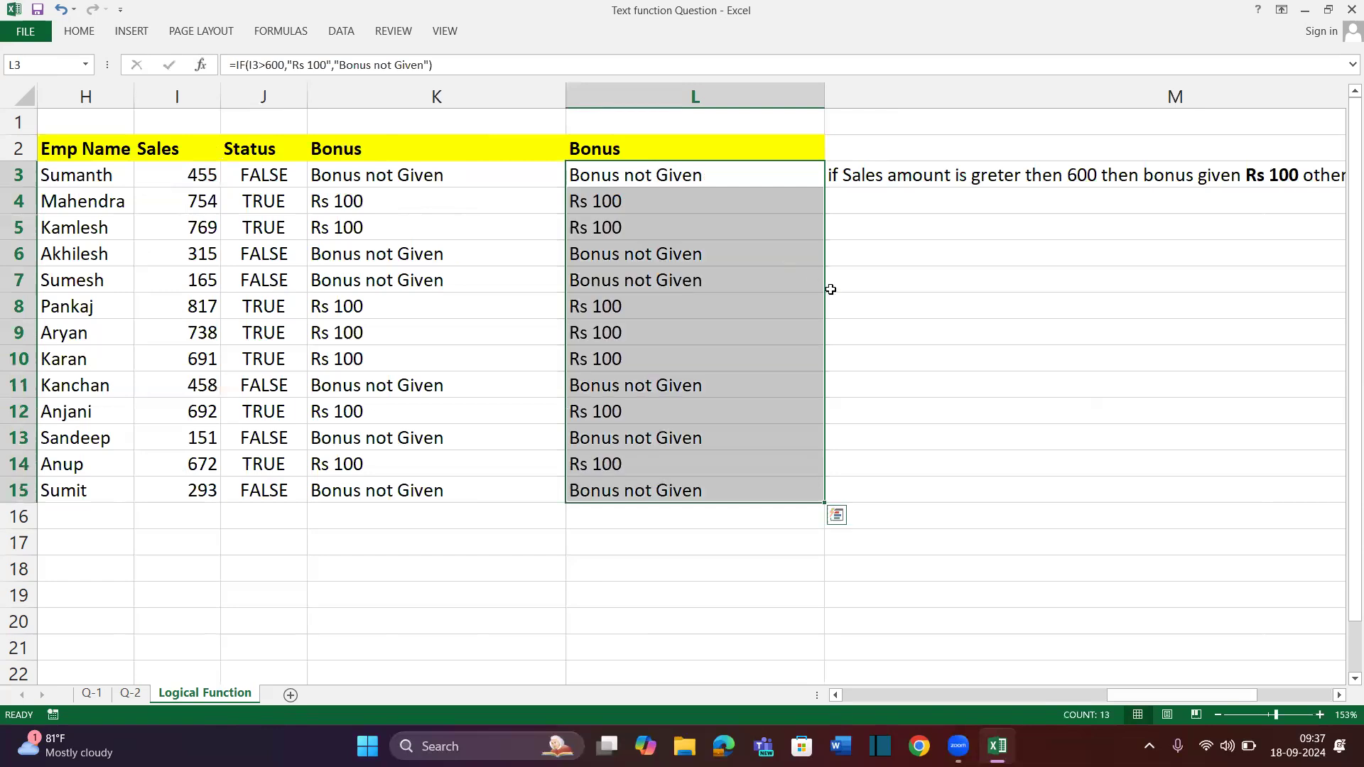
left_click(871, 313)
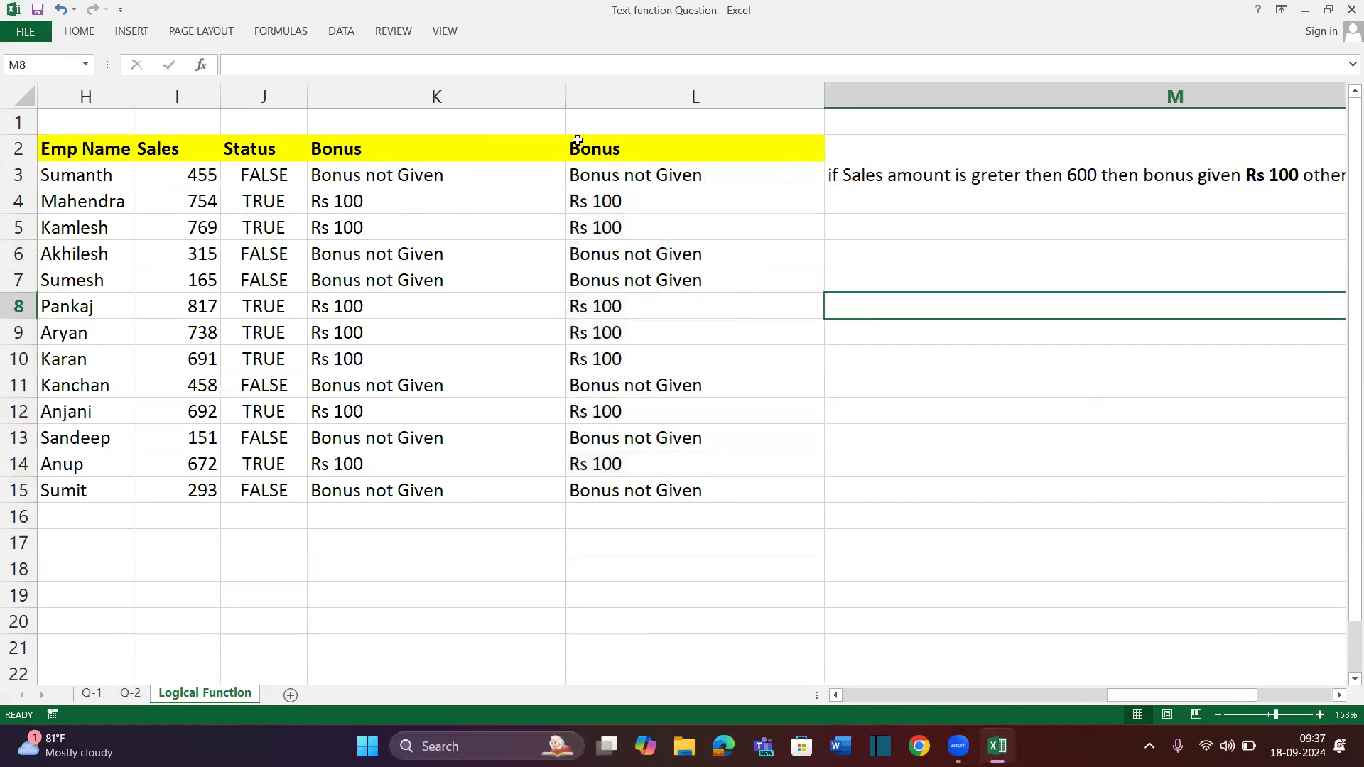
double_click(566, 96)
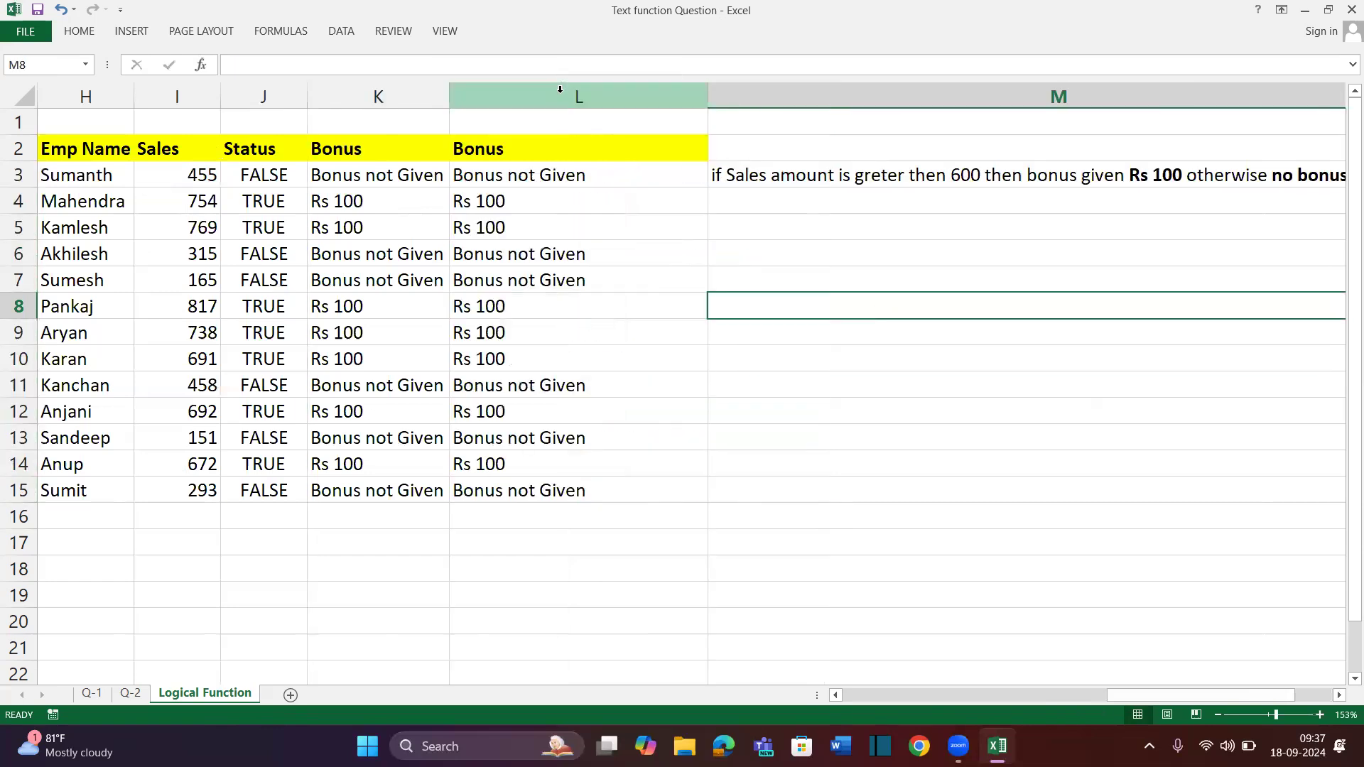
Fit column L to its text and copy the Emp Name and Sales table
double_click(709, 92)
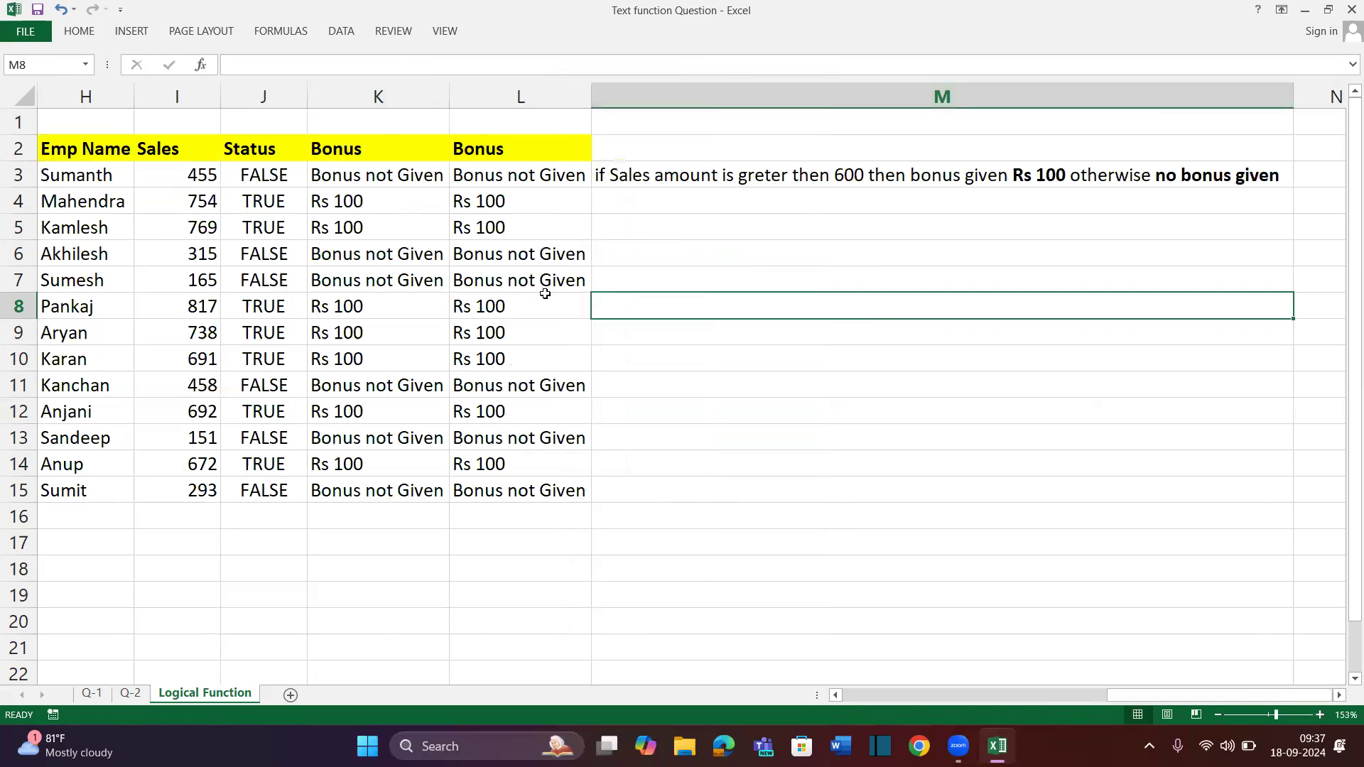
scroll(540, 295, "left", 1)
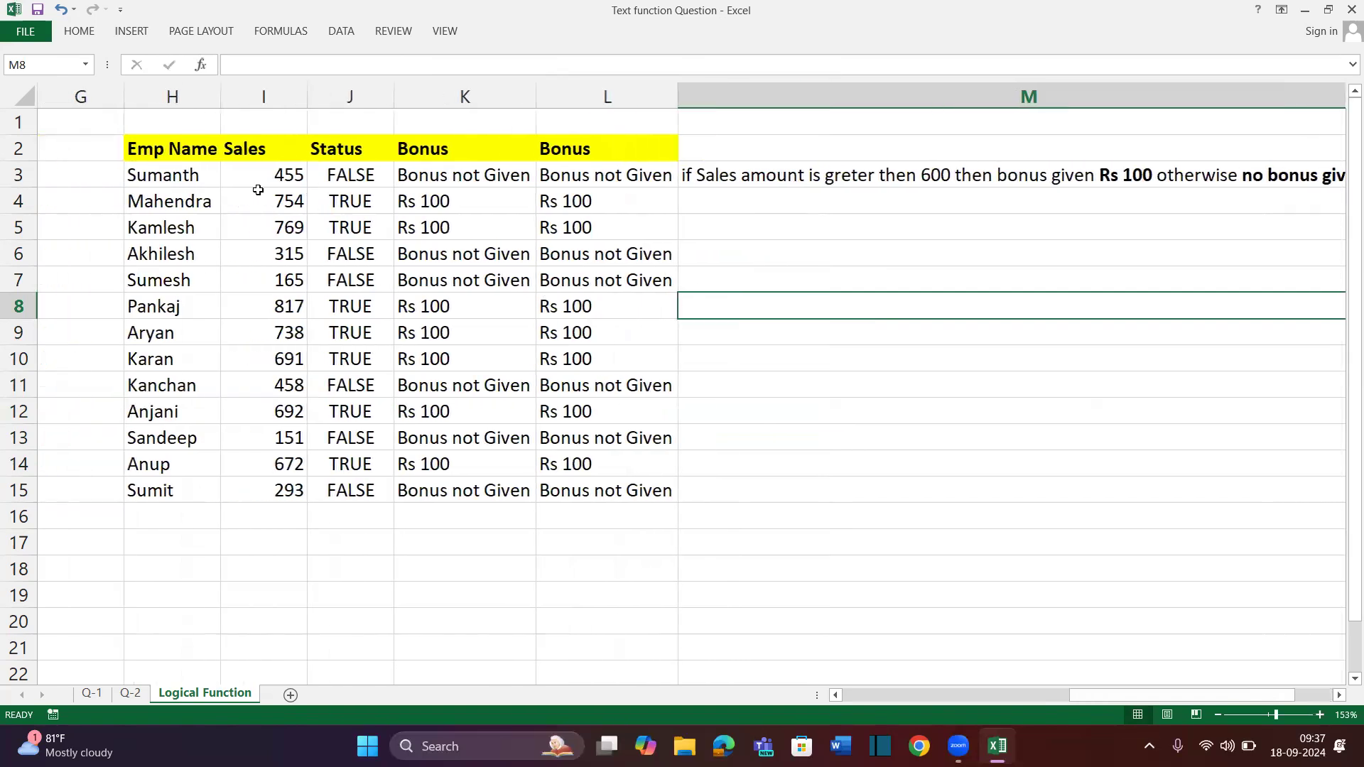
left_click_drag(158, 148, 269, 482)
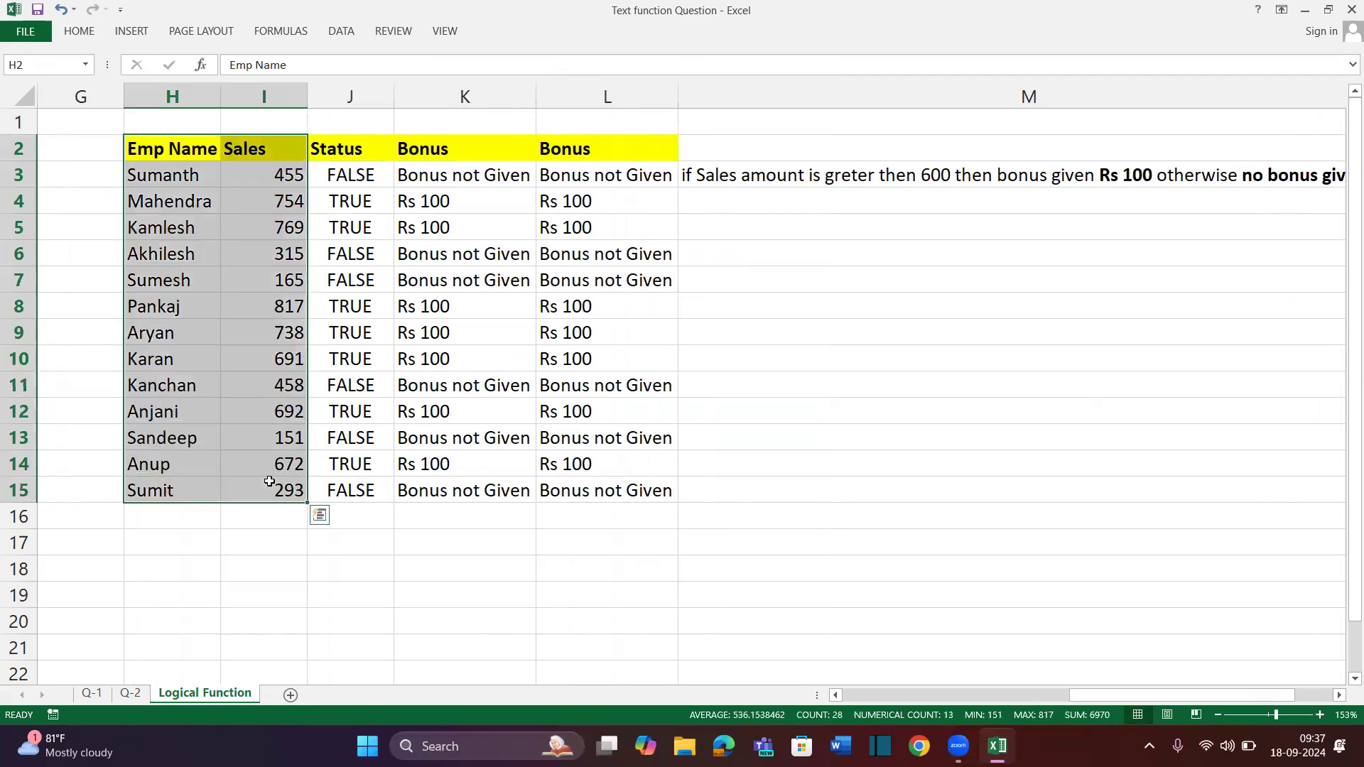
key("ctrl+c")
scroll(458, 386, "right", 6)
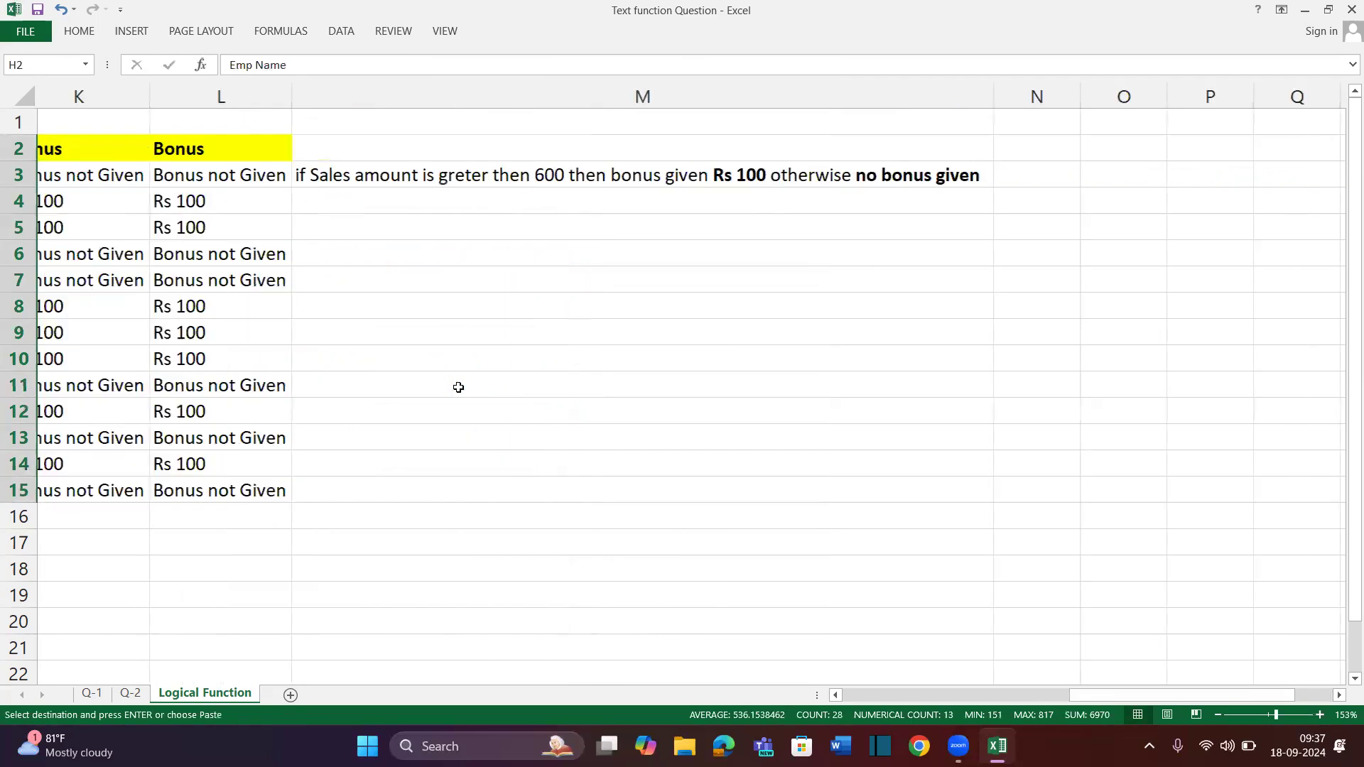
scroll(189, 279, "left", 5)
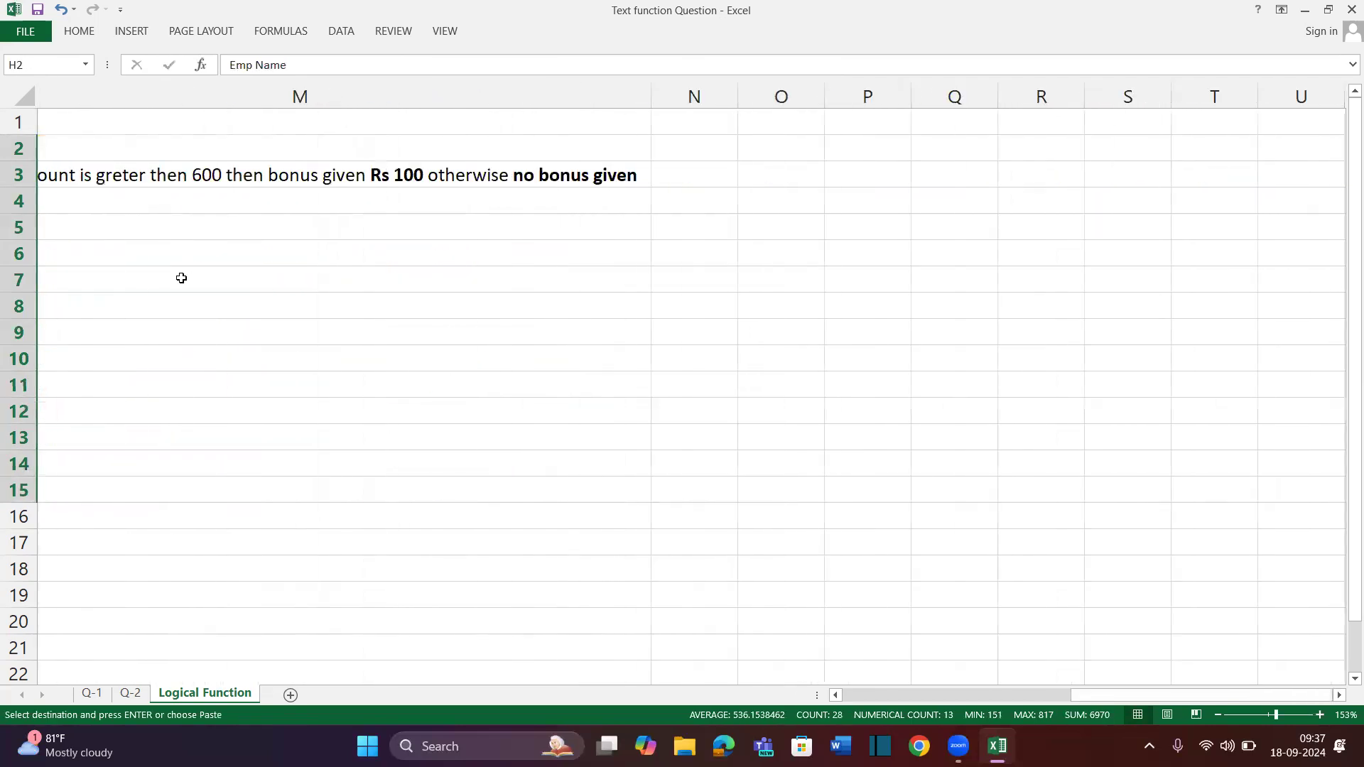
Wrap the bonus rule note text in M3 and narrow column M
left_click(608, 181)
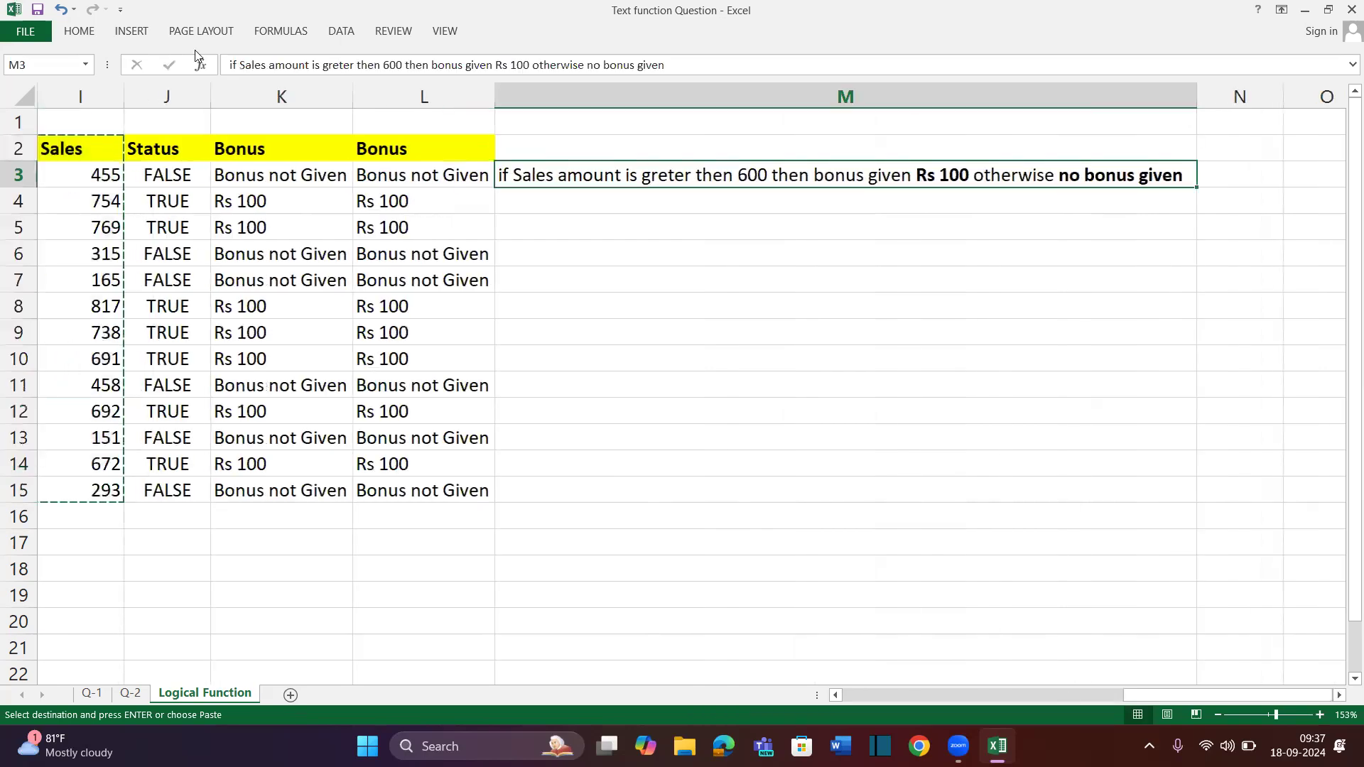
left_click(79, 31)
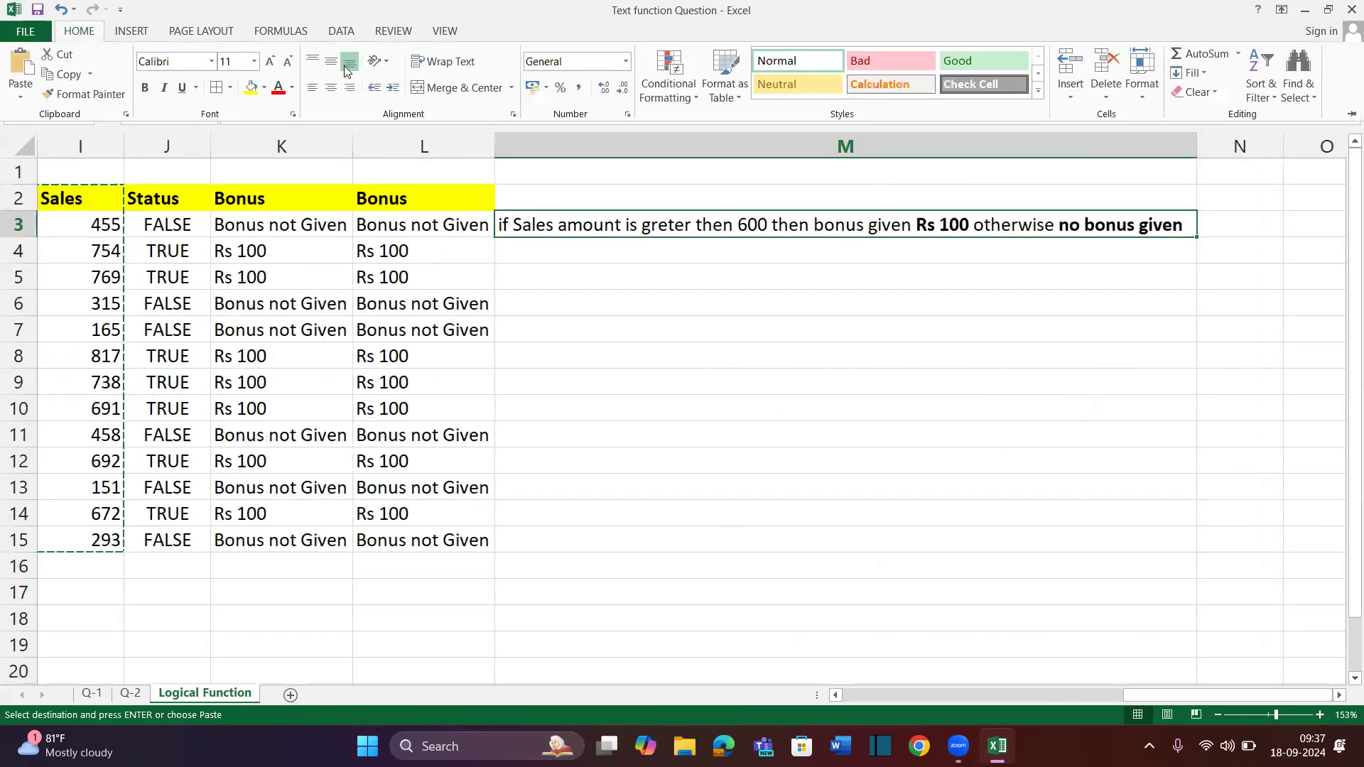
left_click(378, 62)
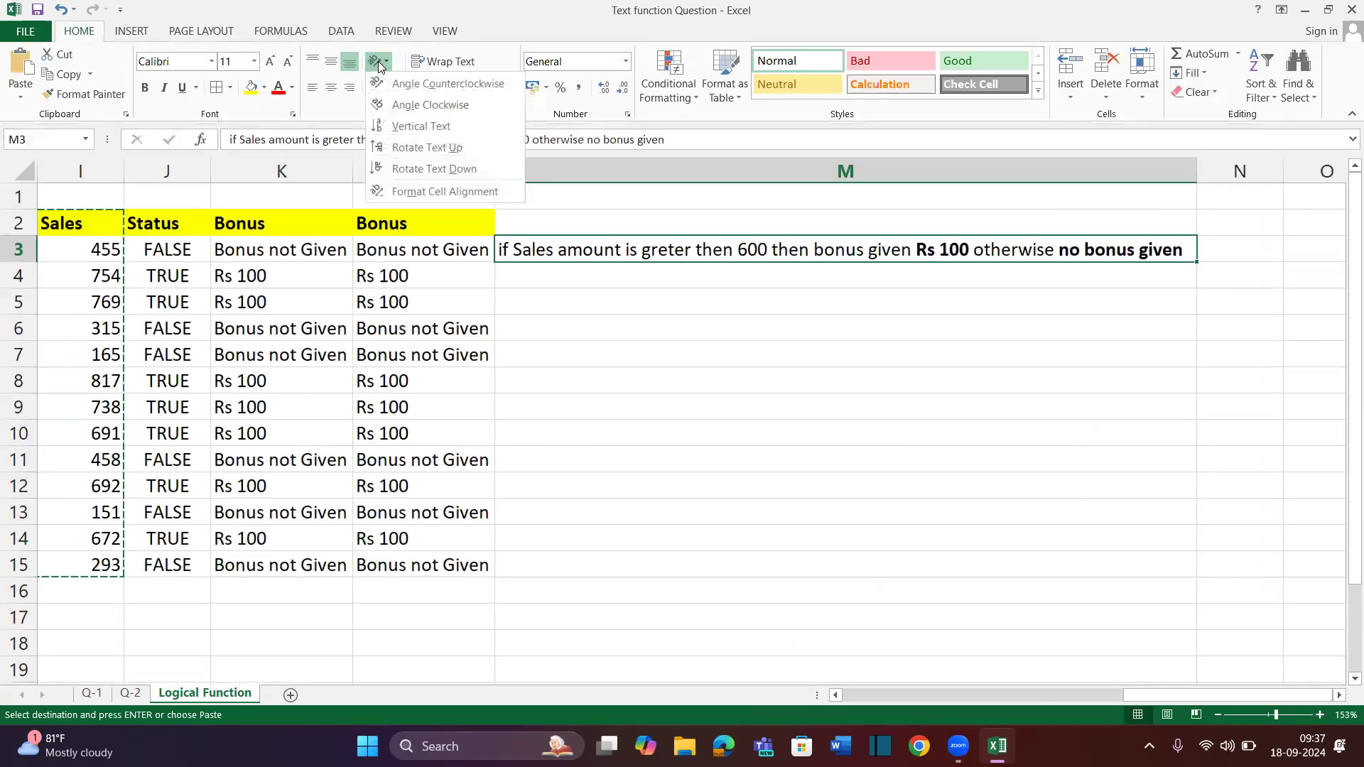
left_click(440, 61)
left_click_drag(1197, 174, 821, 174)
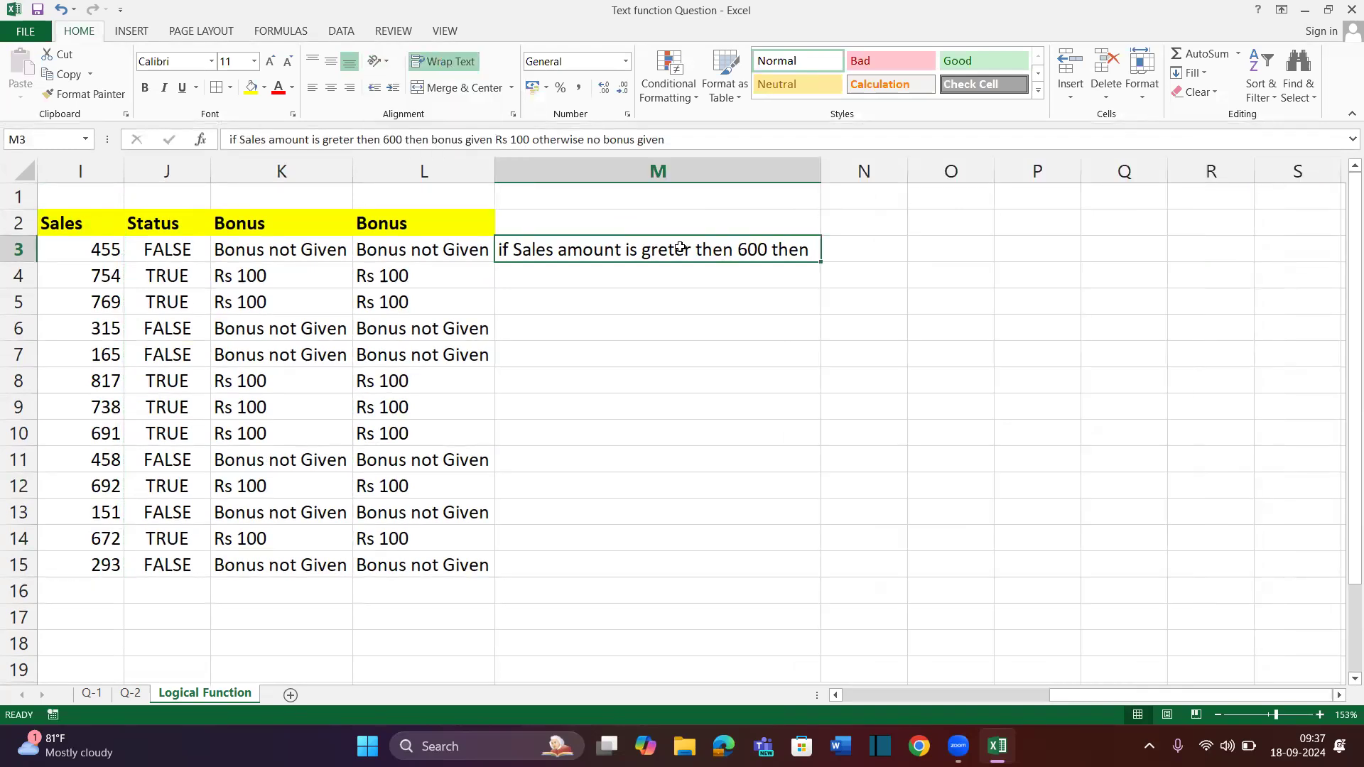
Merge M3:M6, middle-align the note, and reset row 3 to normal height
left_click_drag(677, 253, 680, 322)
left_click(420, 87)
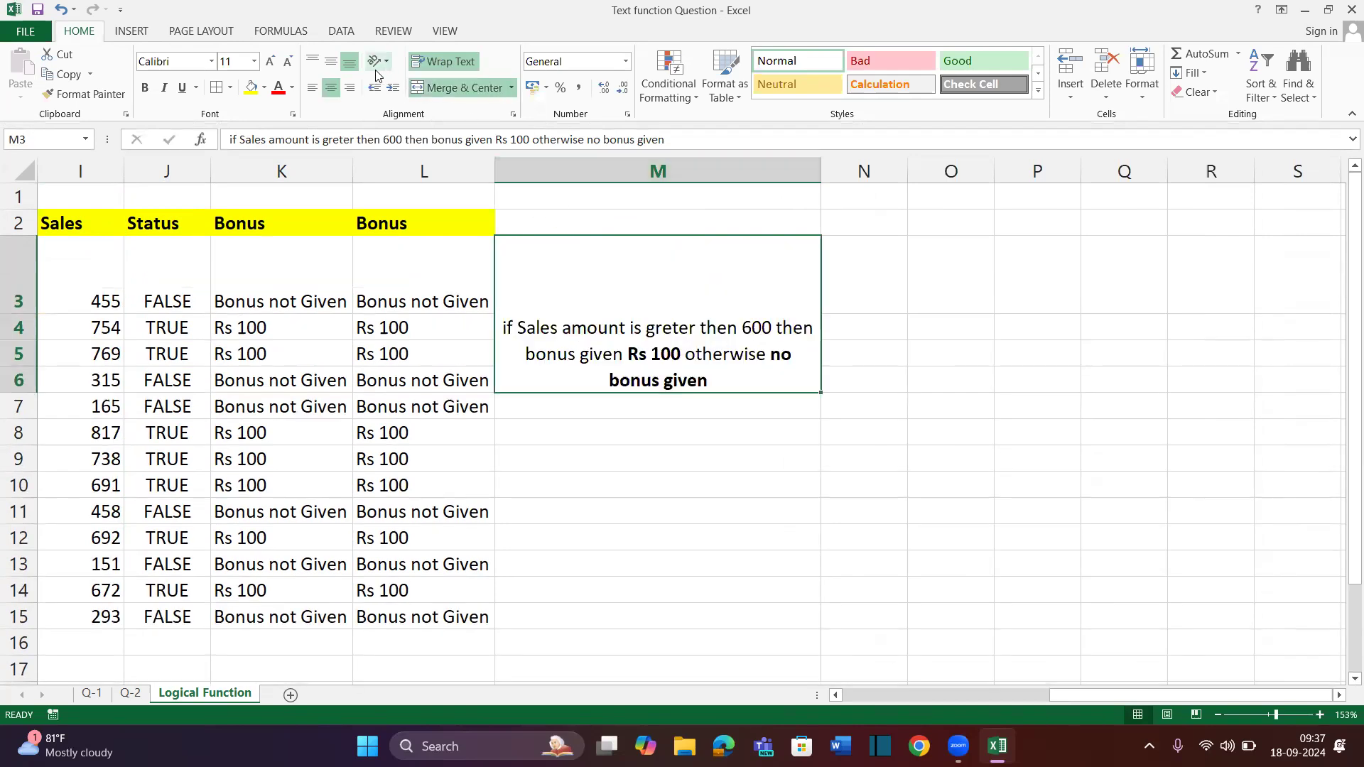
left_click(333, 65)
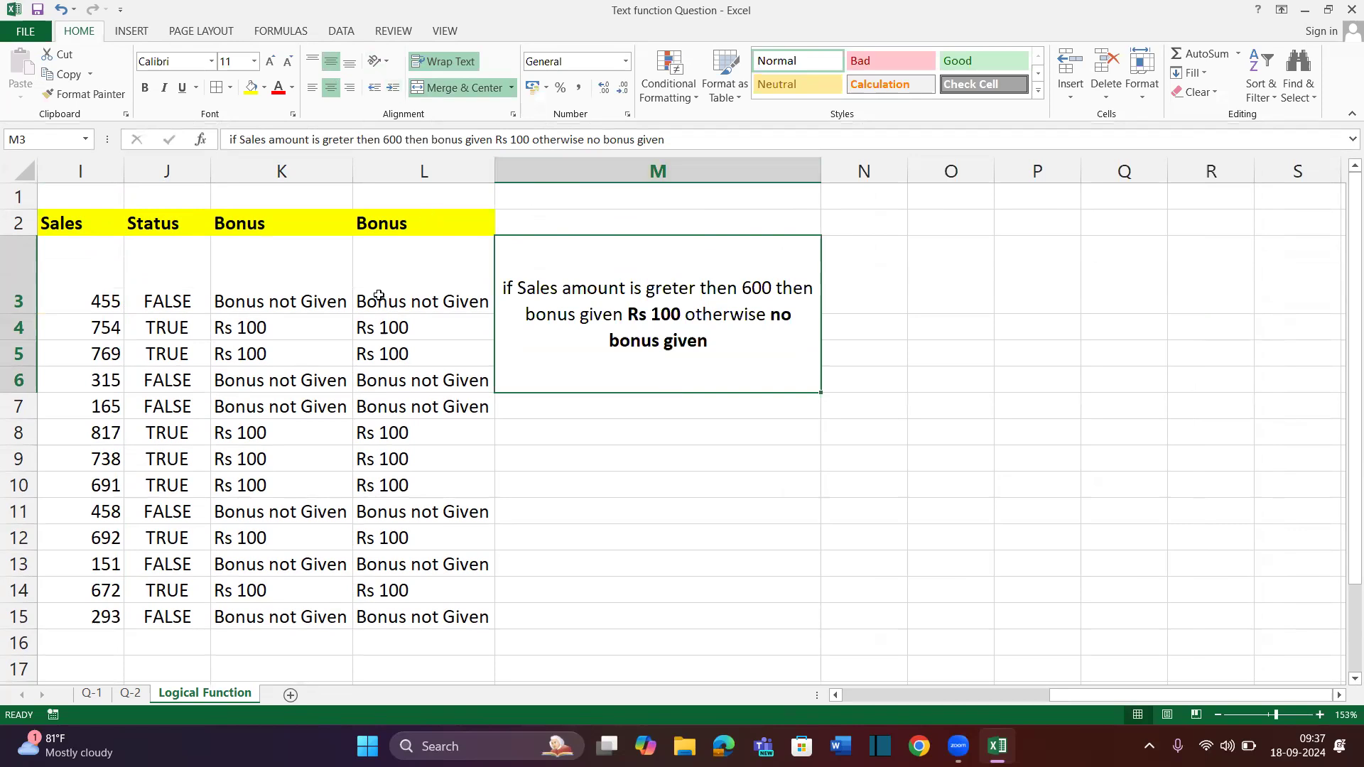
double_click(29, 313)
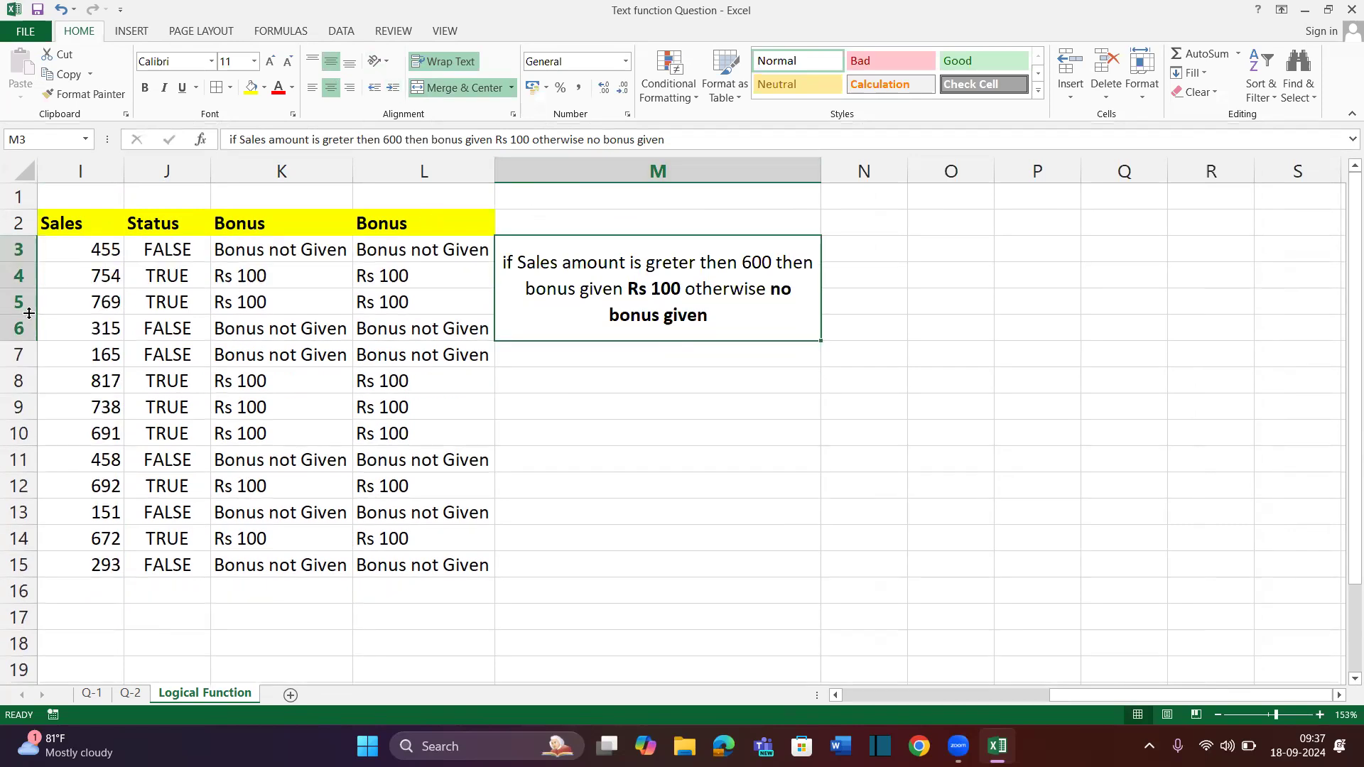
left_click(889, 327)
Give the merged note a black fill and white font colour
left_click(713, 293)
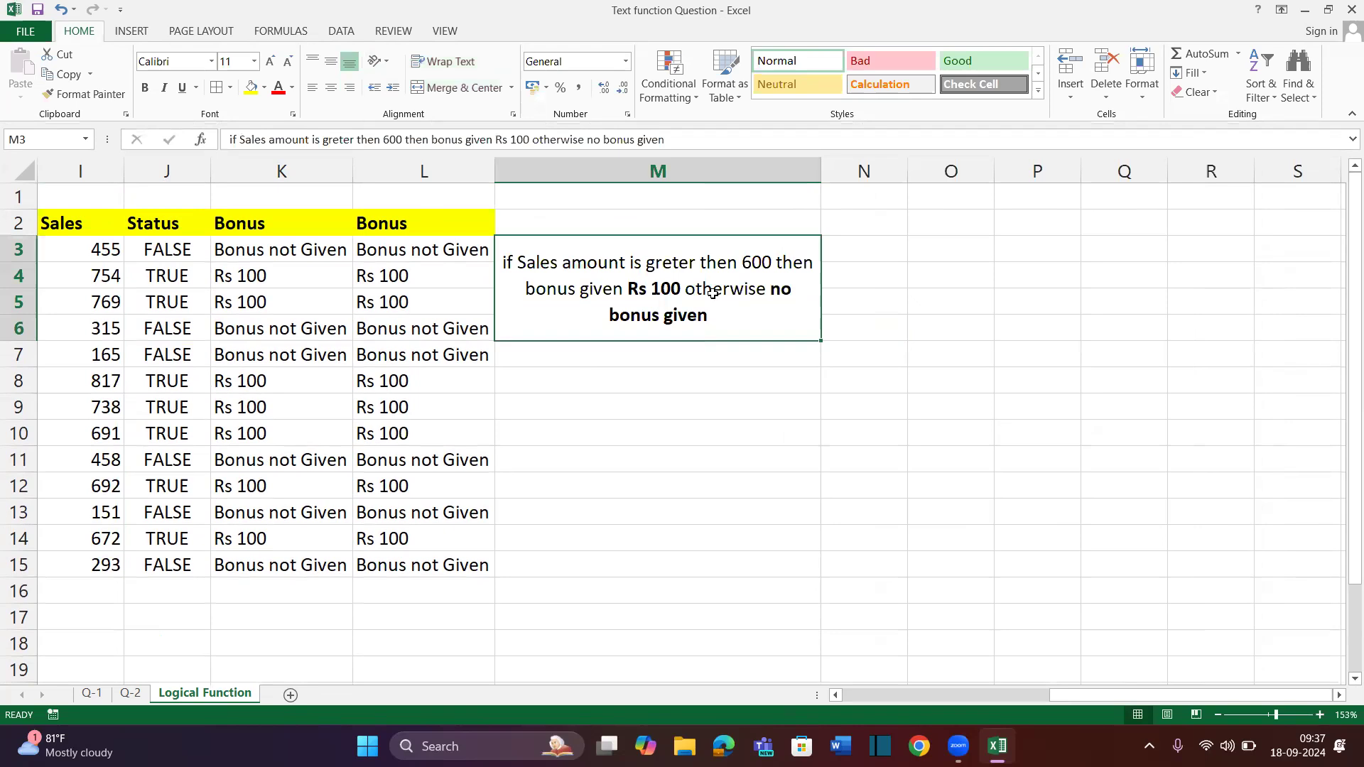
left_click(264, 87)
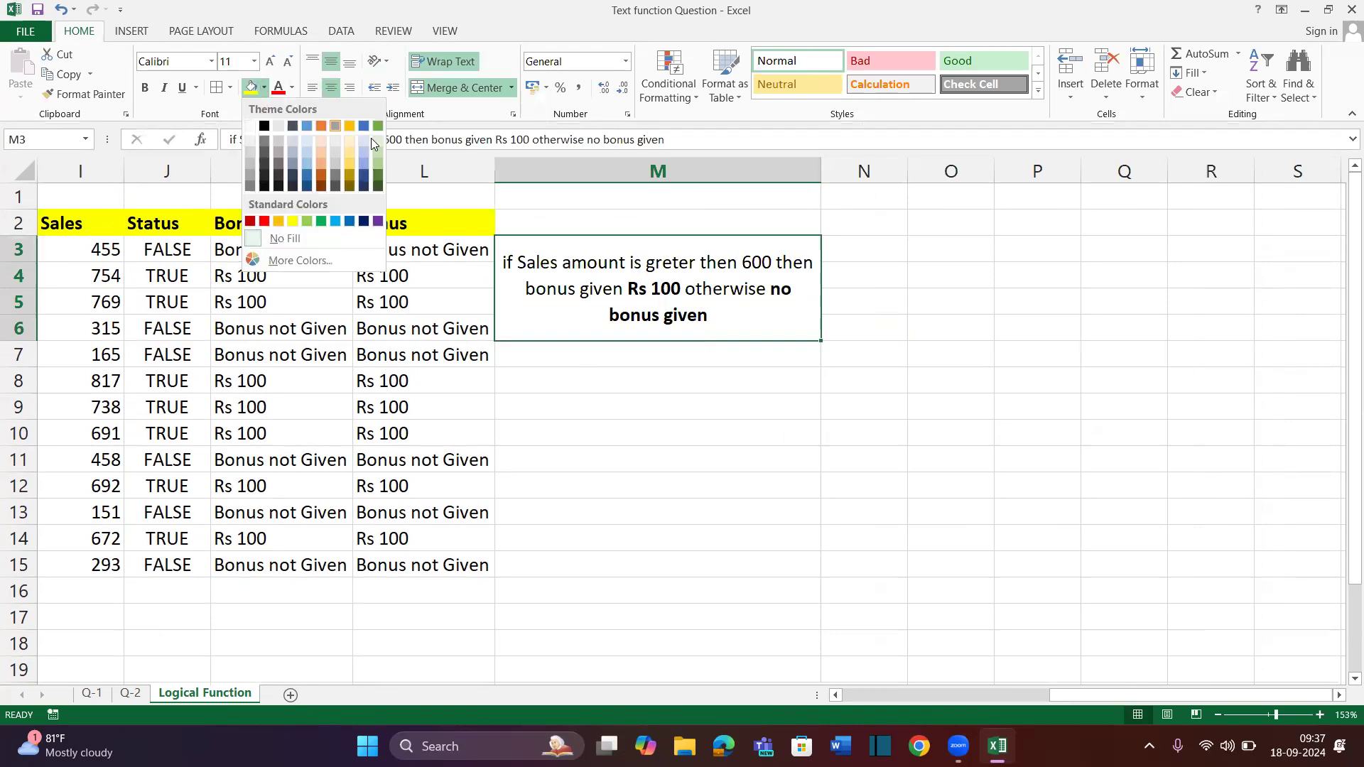
left_click(263, 126)
left_click(291, 96)
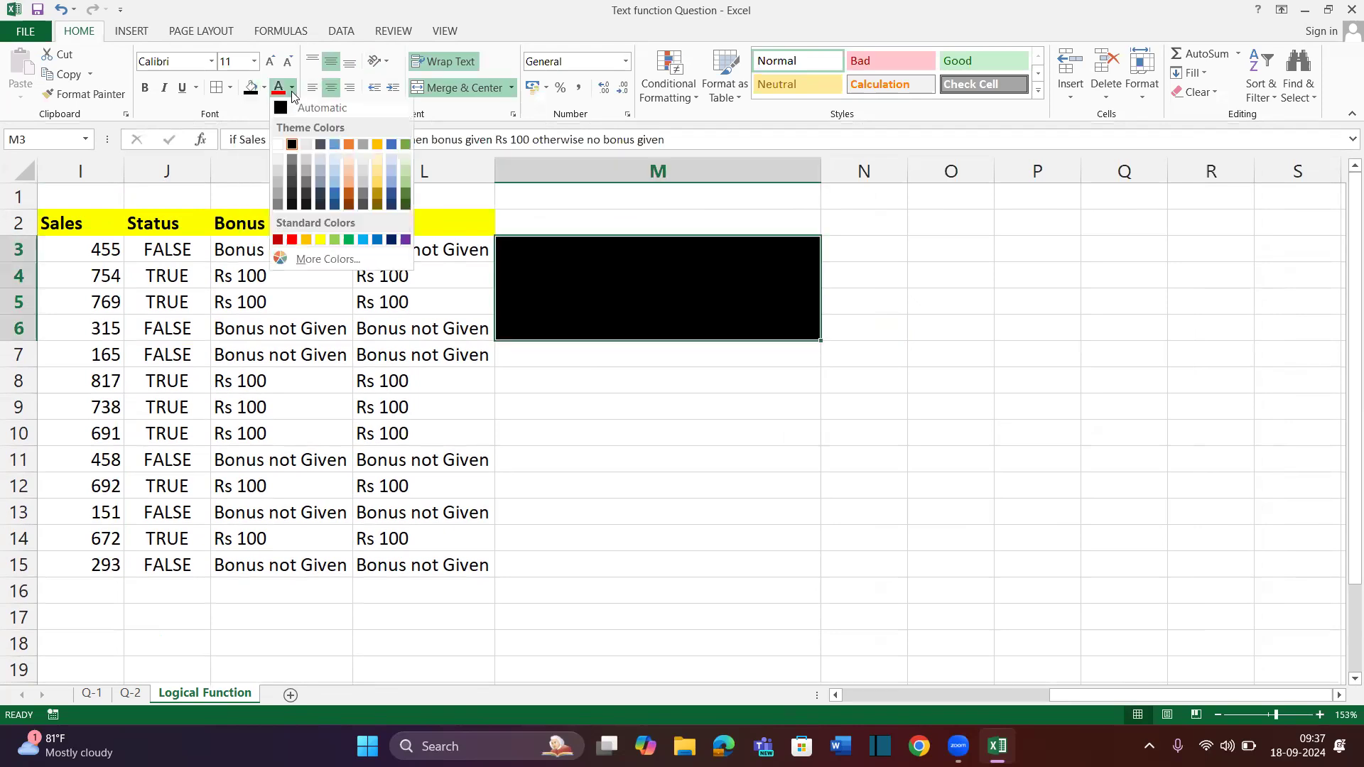
left_click(280, 145)
left_click(918, 274)
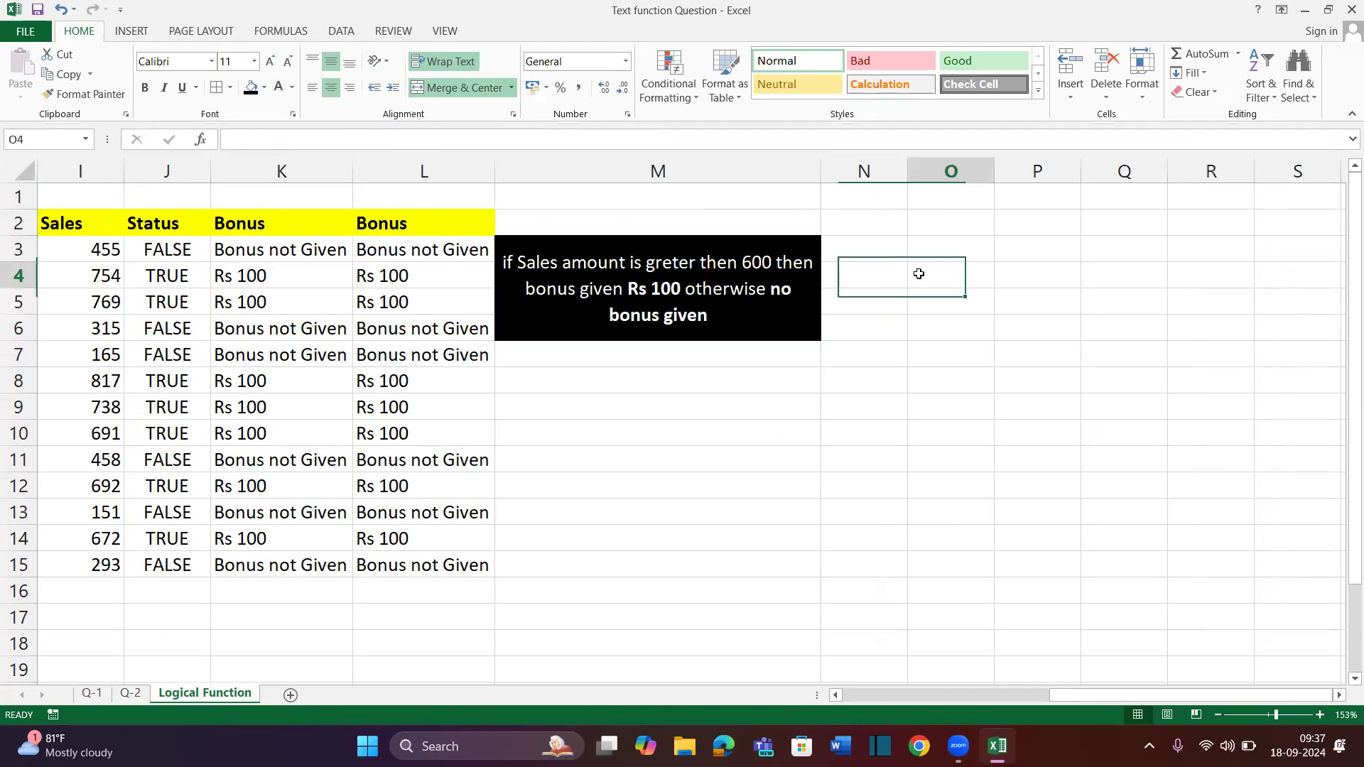
scroll(916, 273, "right", 1)
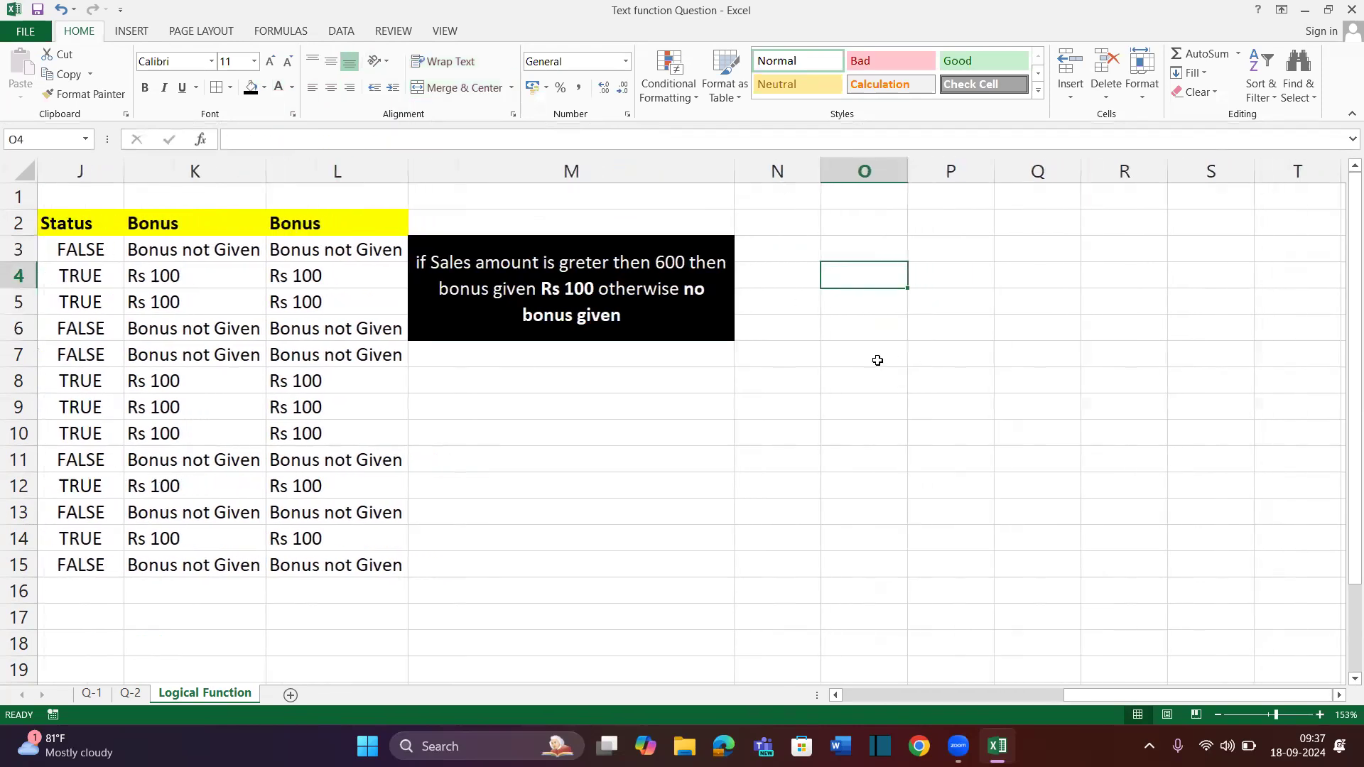
Copy the Emp Name and Sales table and paste it starting at O2
scroll(878, 360, "right", 2)
scroll(658, 347, "left", 6)
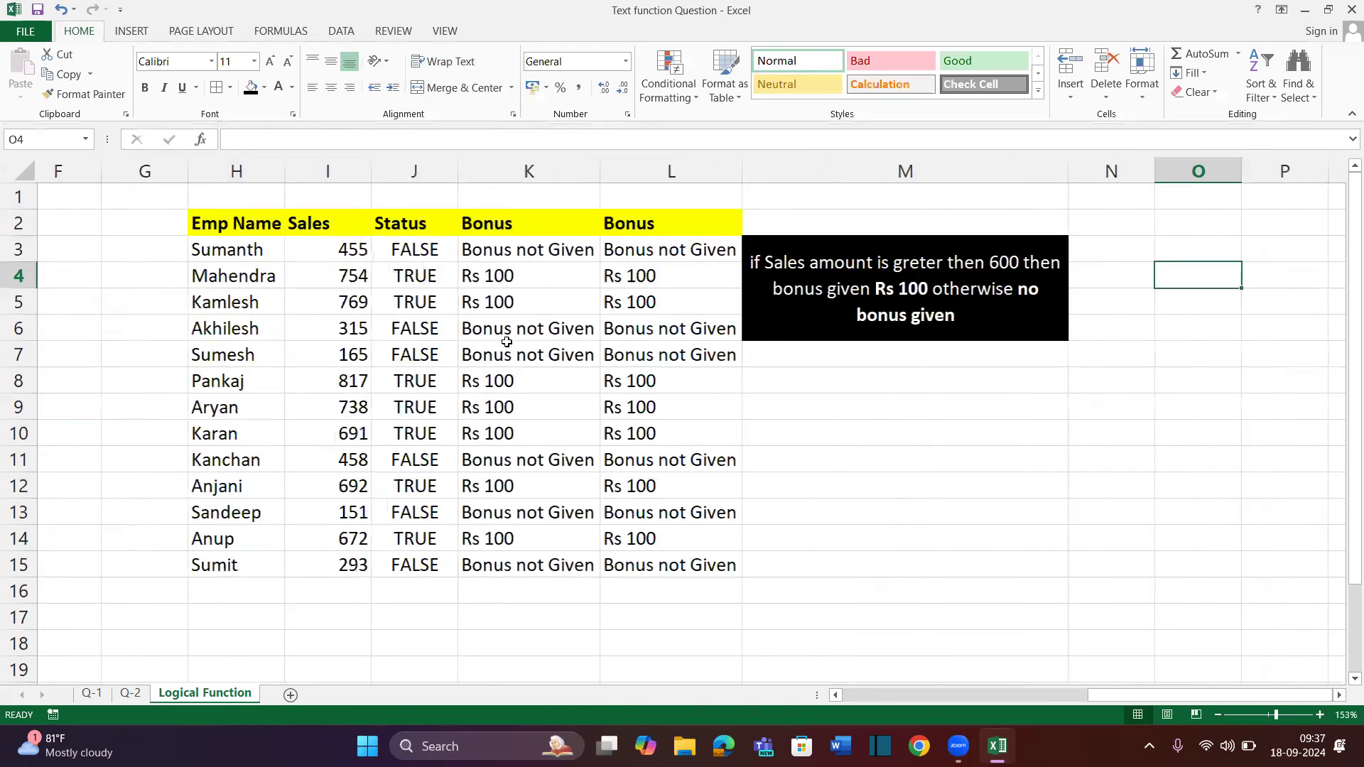
scroll(506, 342, "left", 1)
left_click_drag(338, 221, 469, 568)
key("ctrl+c")
scroll(760, 260, "right", 6)
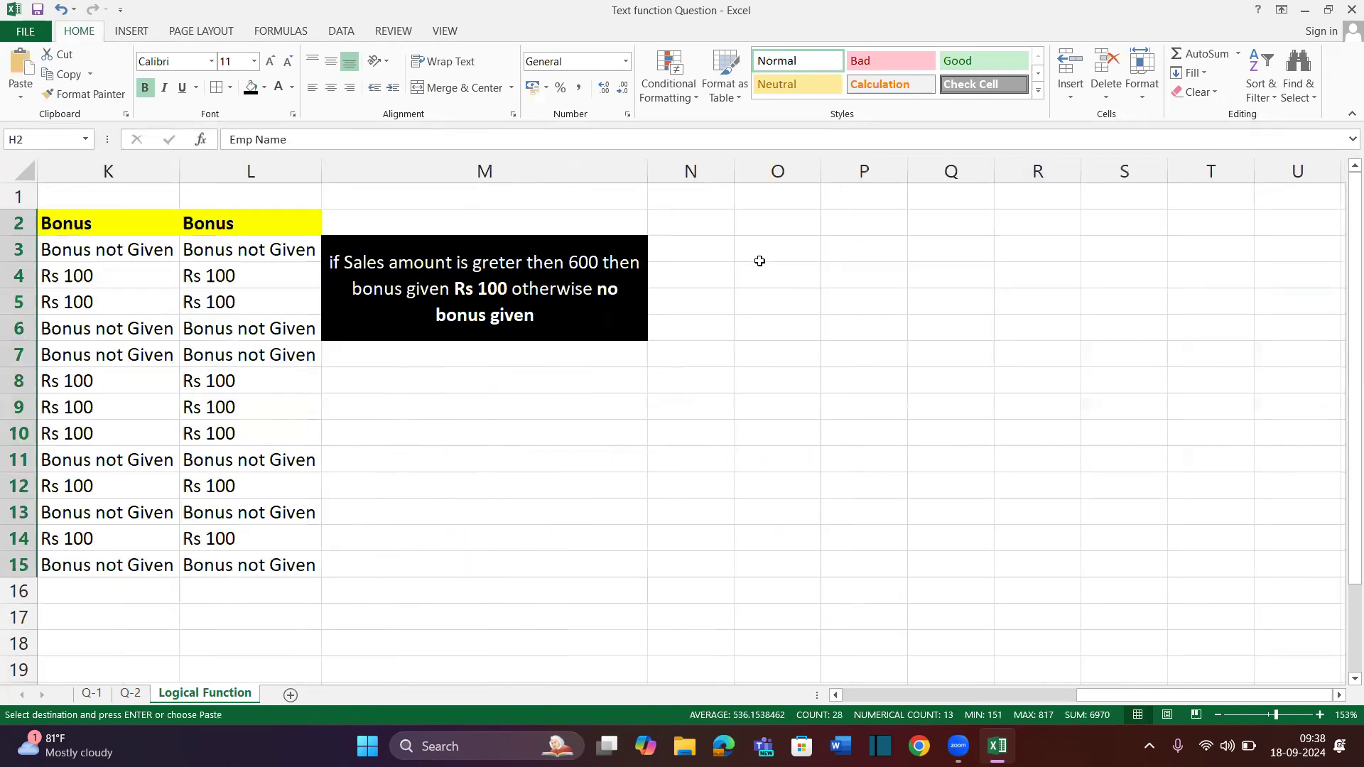
left_click(749, 223)
key("ctrl+v")
AutoFit the widths of columns O and P to the pasted table
key("alt+h")
key("o")
key("i")
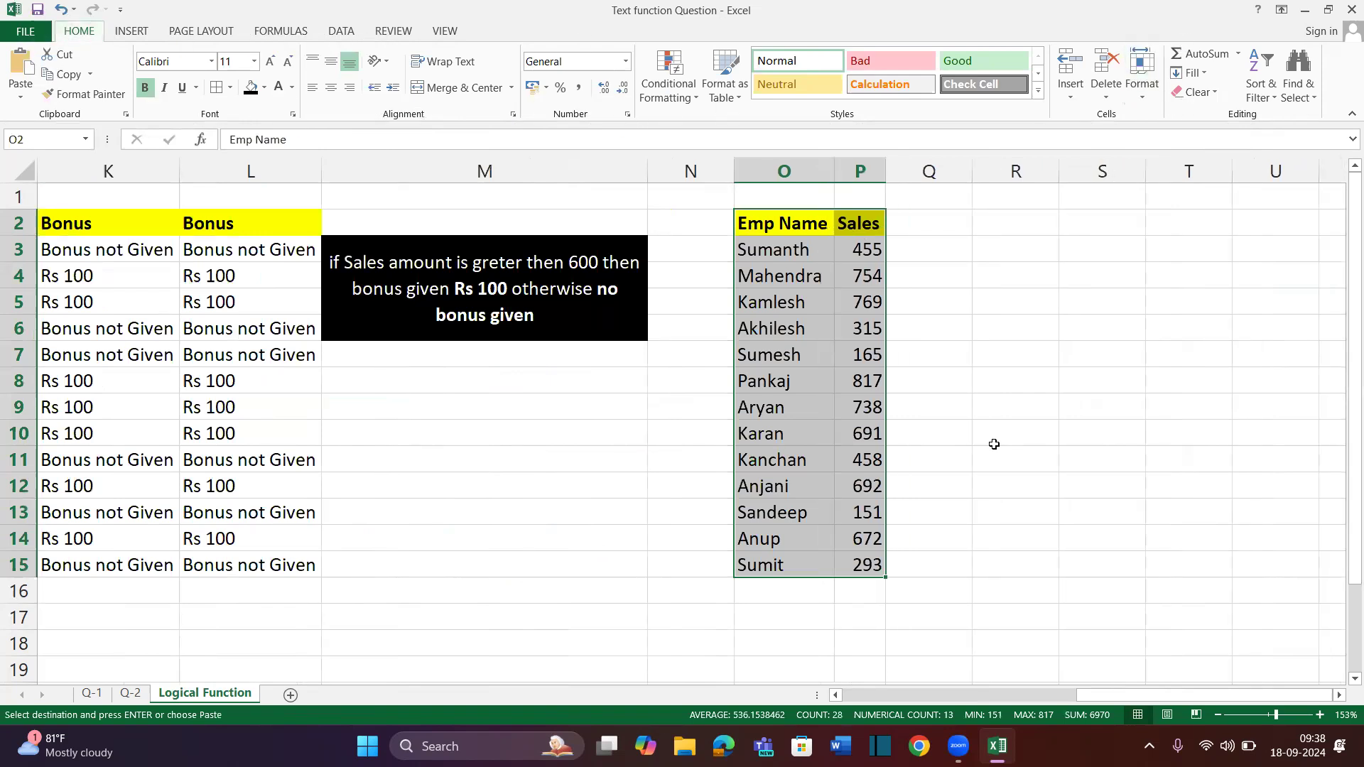
left_click(1015, 451)
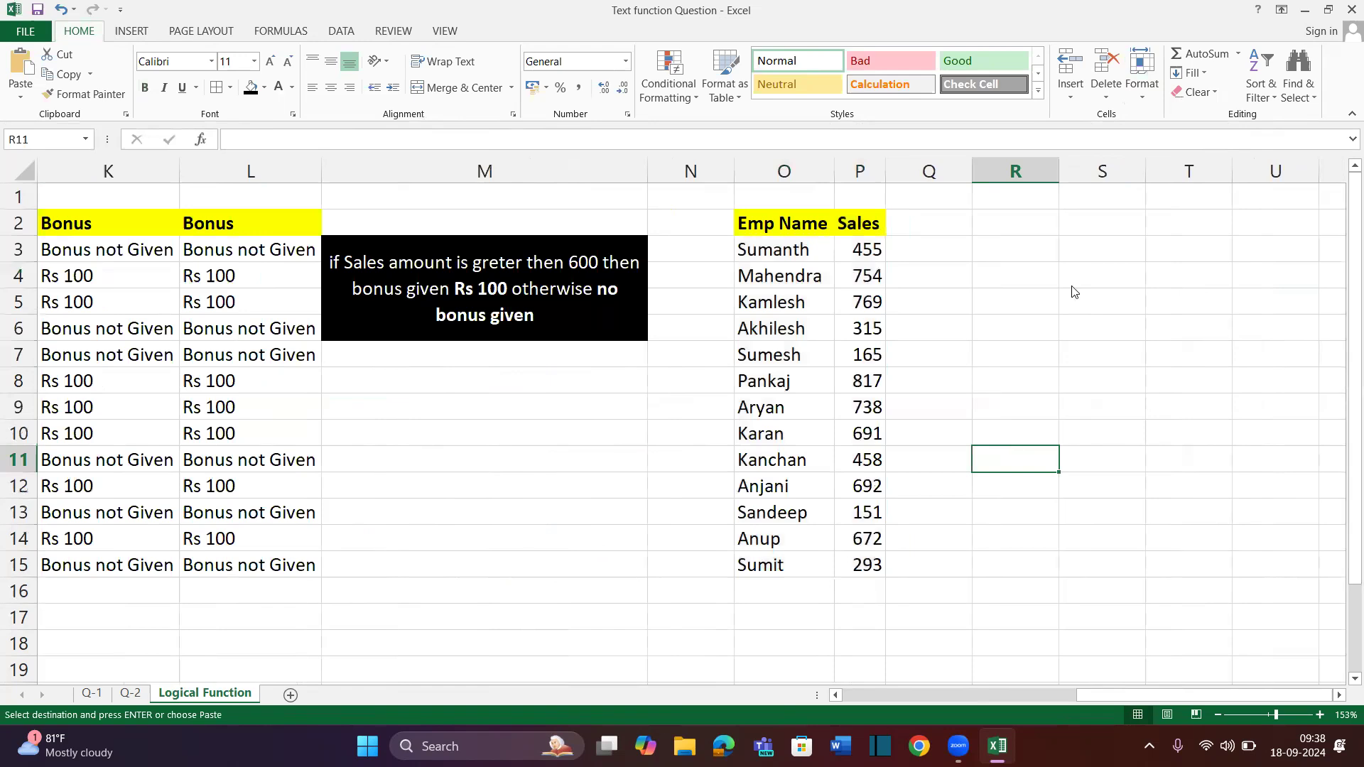
scroll(694, 320, "right", 1)
left_click(850, 242)
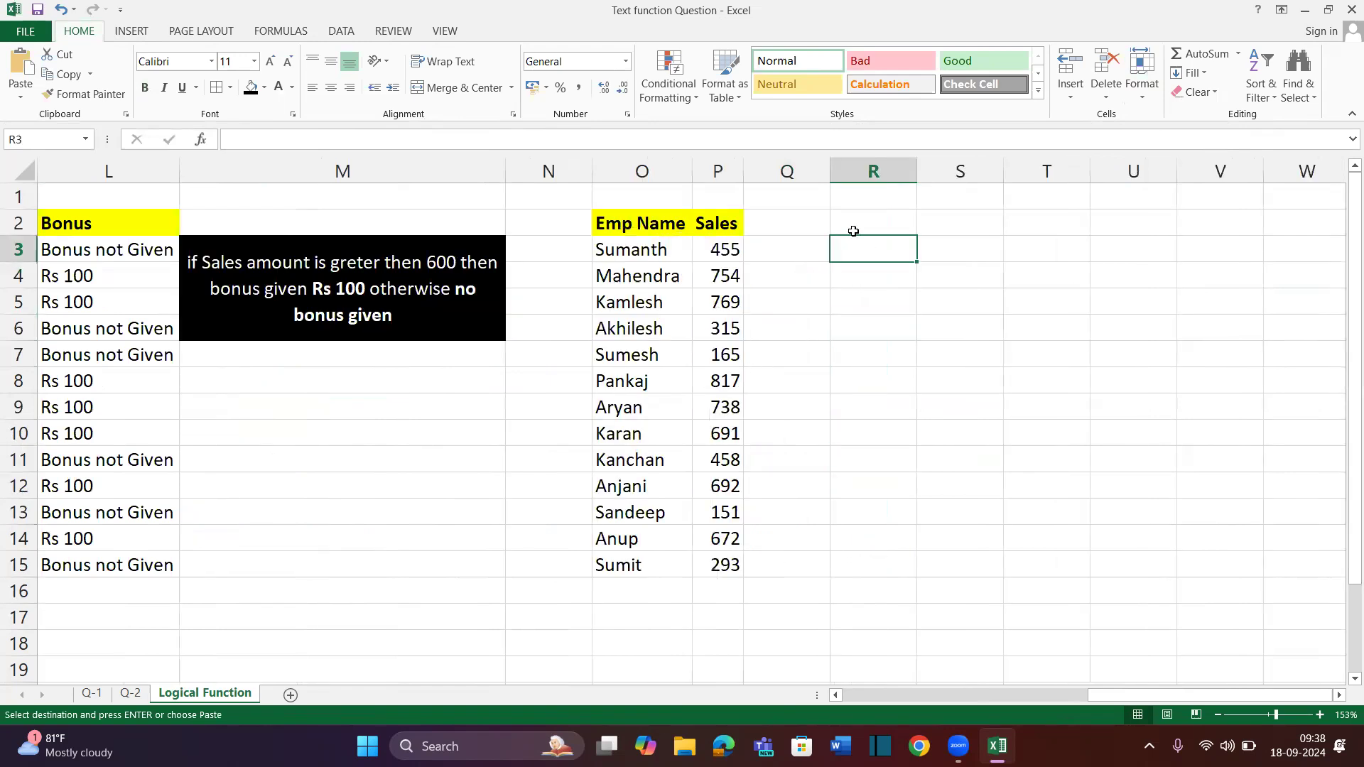
Start the R2 note: sales above 700 earn a 10% bonus of Sales Amount
left_click(858, 219)
type("if")
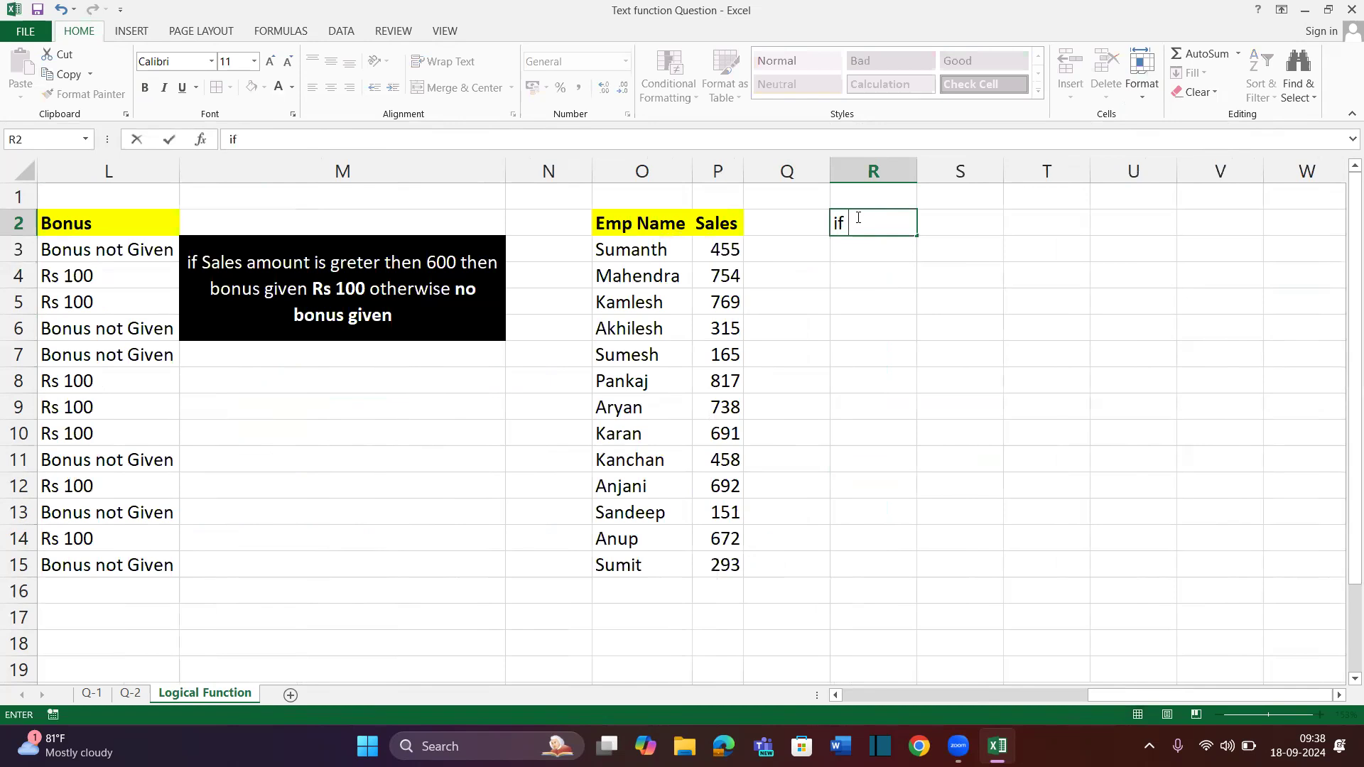
type(" sales amou")
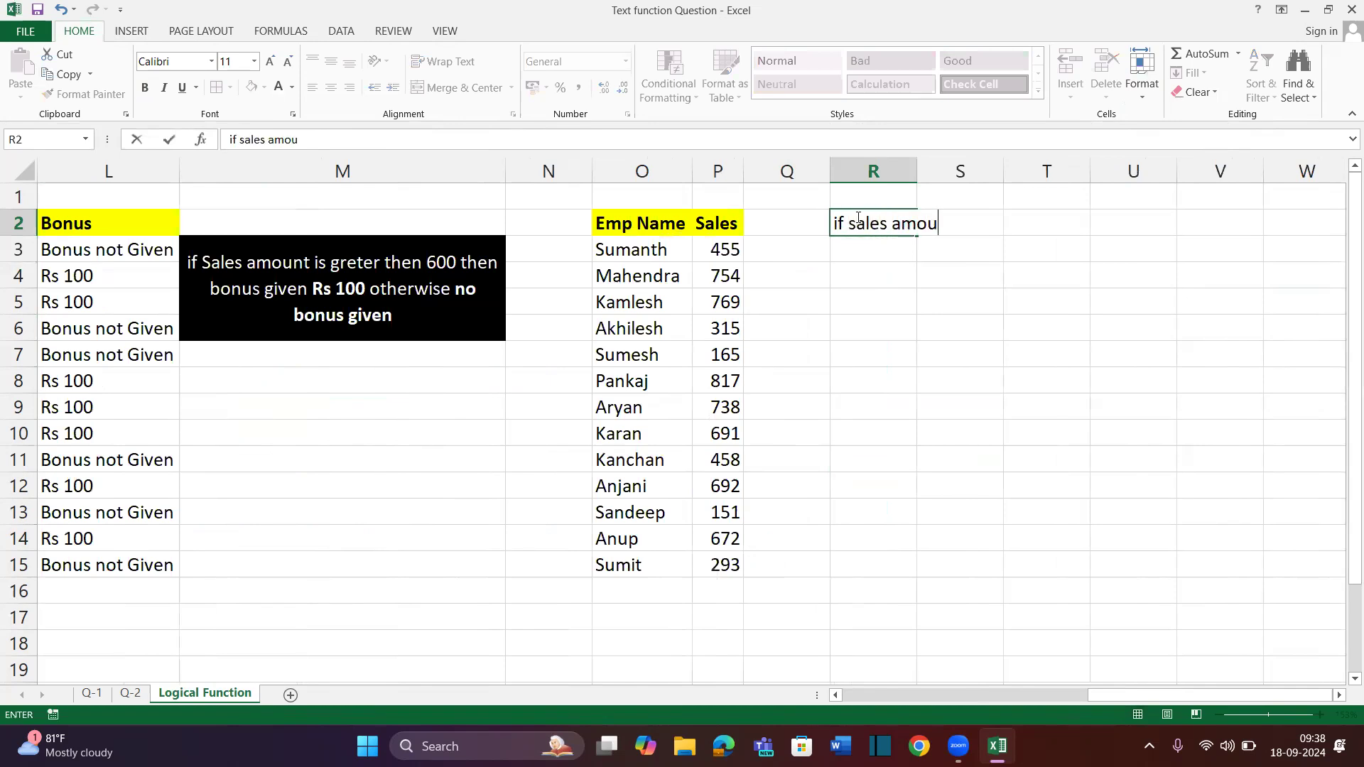
type("nt is")
type(" geretre")
key("BackSpace")
key("BackSpace")
key("BackSpace")
key("BackSpace")
key("BackSpace")
key("BackSpace")
type("reter then")
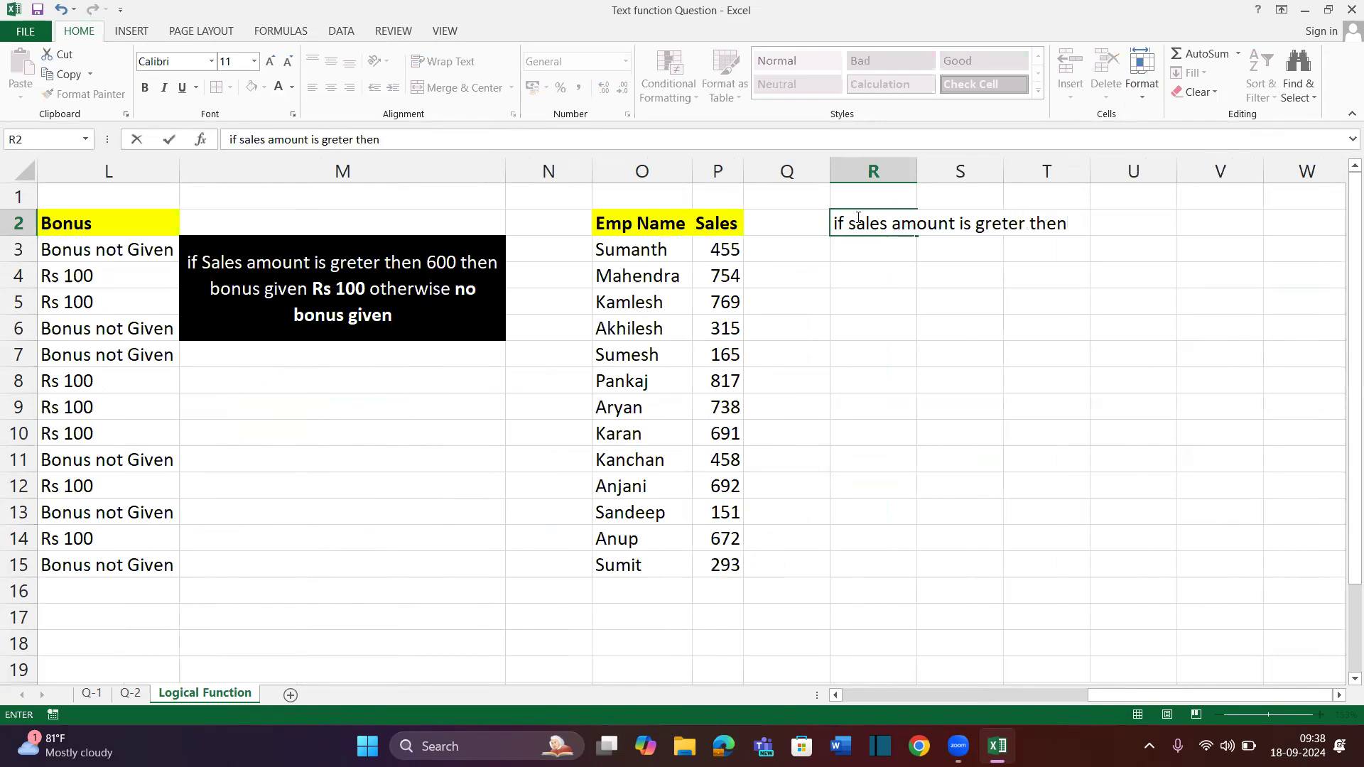
type(" 700 then bons")
key("BackSpace")
key("BackSpace")
type("nus given")
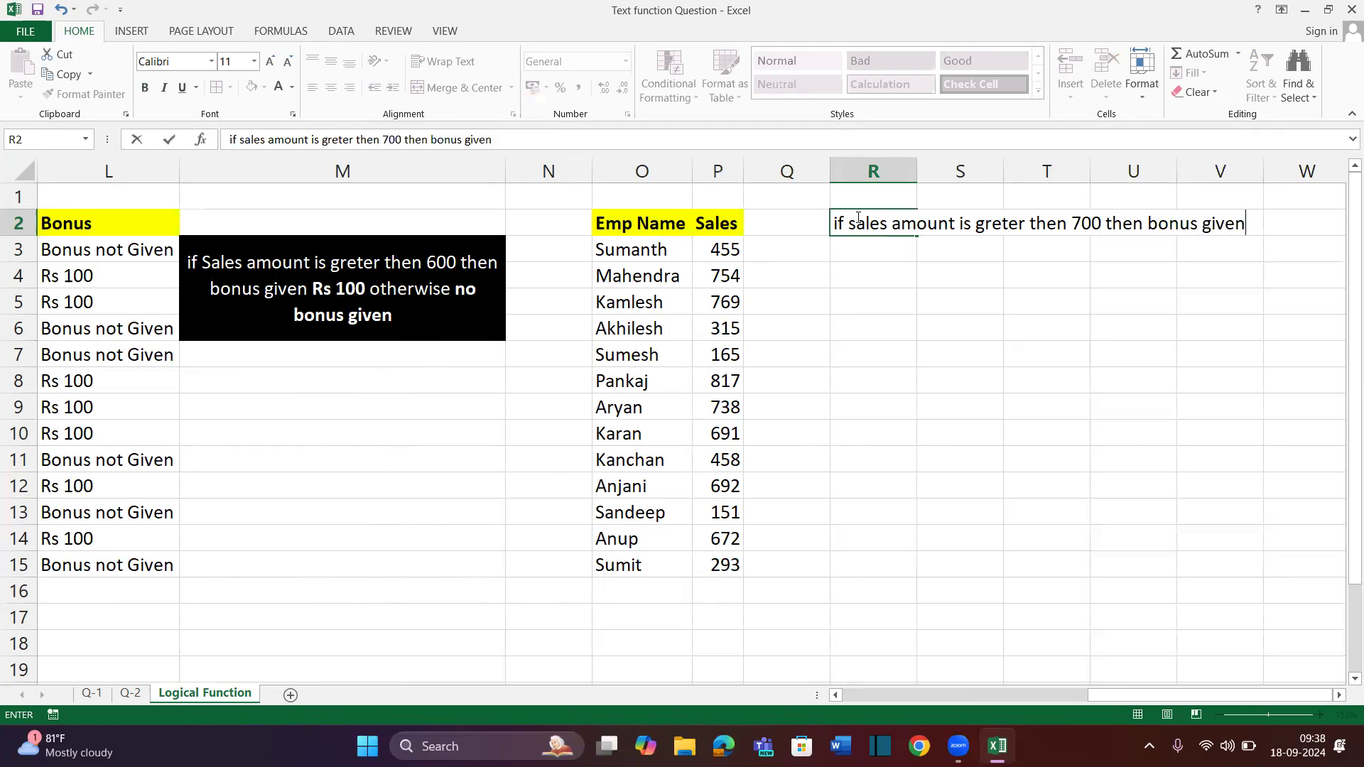
type(" 10% of Sales Amount")
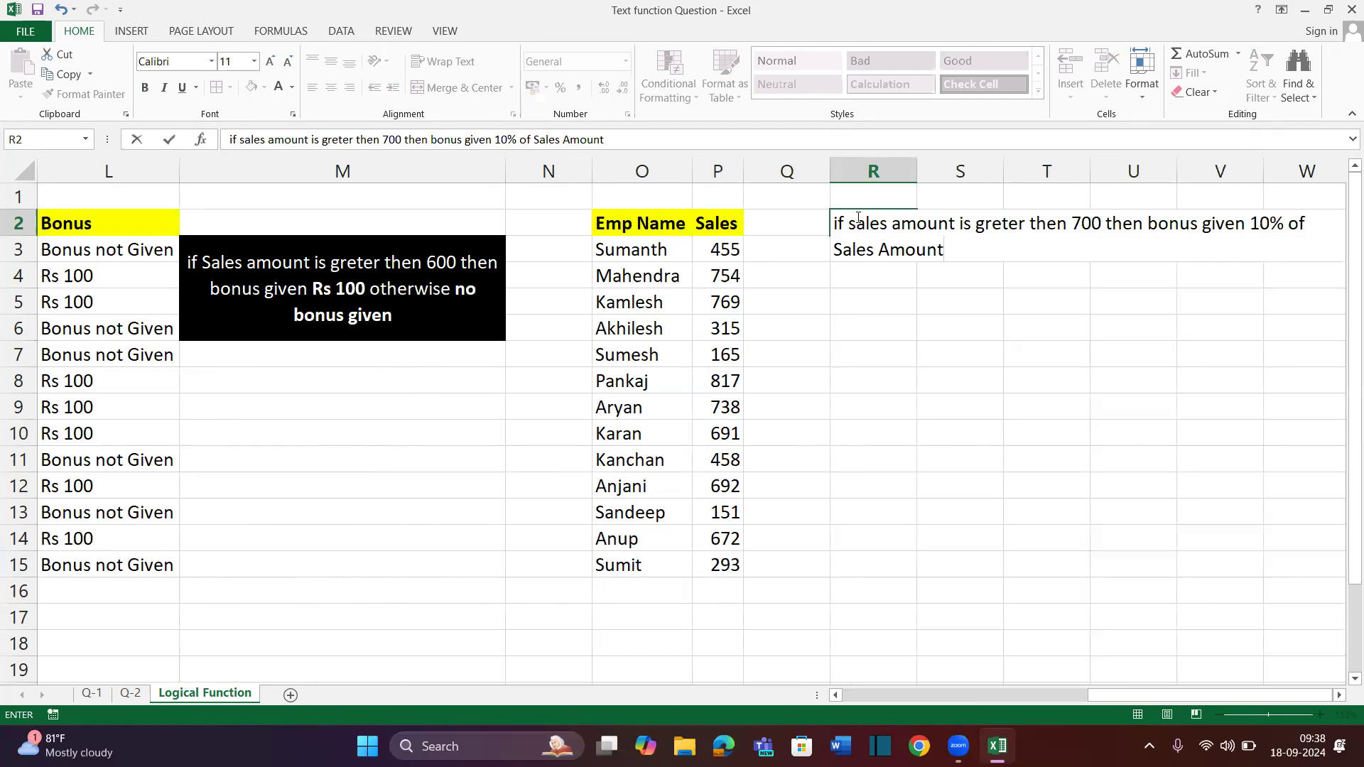
type(", oter")
key("BackSpace")
key("BackSpace")
key("BackSpace")
key("BackSpace")
key("BackSpace")
type("otherwise bonus")
key("BackSpace")
type("us ")
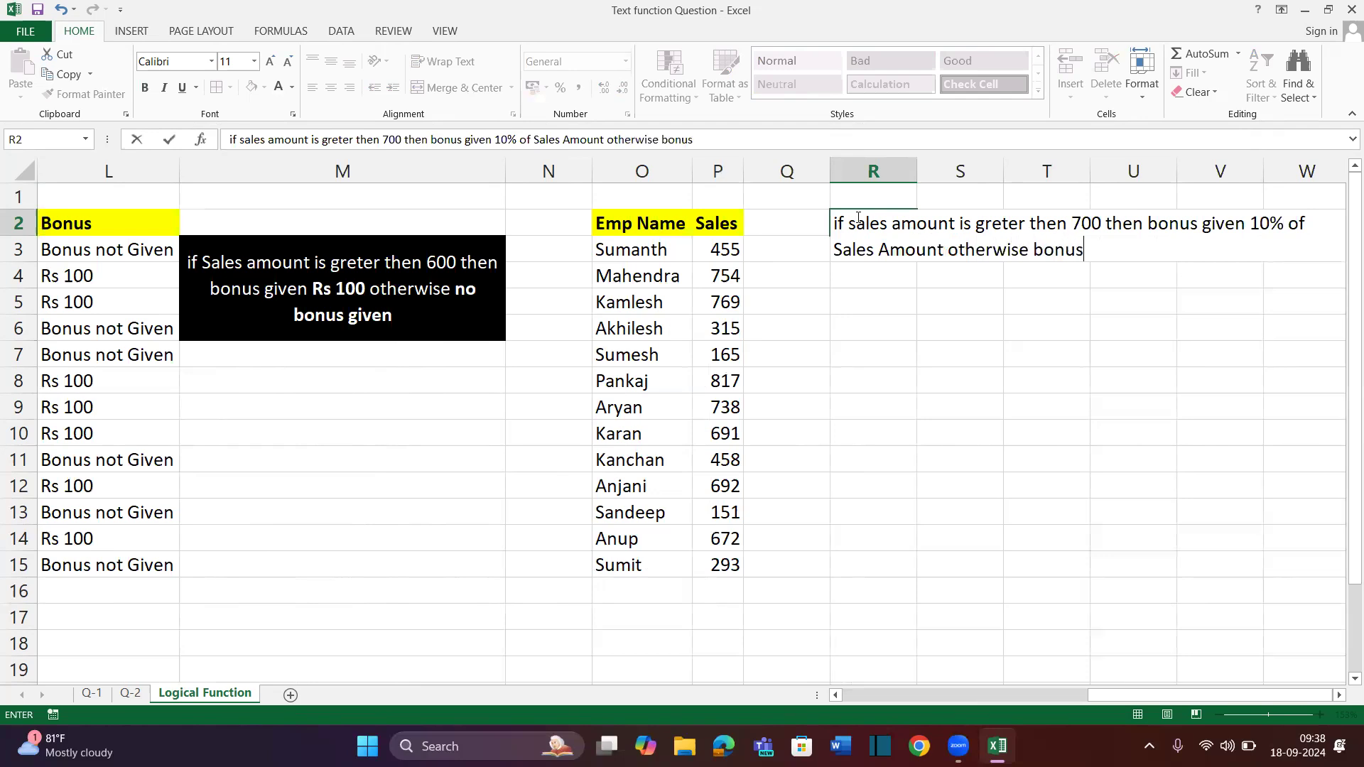
type("goven")
key("BackSpace")
key("BackSpace")
key("BackSpace")
key("BackSpace")
type("iven")
Finish the R2 note: sales of 700 or less earn 5% of Sales Amount
key("BackSpace")
key("BackSpace")
key("BackSpace")
key("BackSpace")
key("BackSpace")
key("BackSpace")
key("BackSpace")
key("BackSpace")
key("BackSpace")
key("BackSpace")
key("BackSpace")
key("BackSpace")
key("BackSpace")
key("BackSpace")
key("BackSpace")
key("BackSpace")
key("BackSpace")
key("BackSpace")
key("BackSpace")
key("BackSpace")
key("BackSpace")
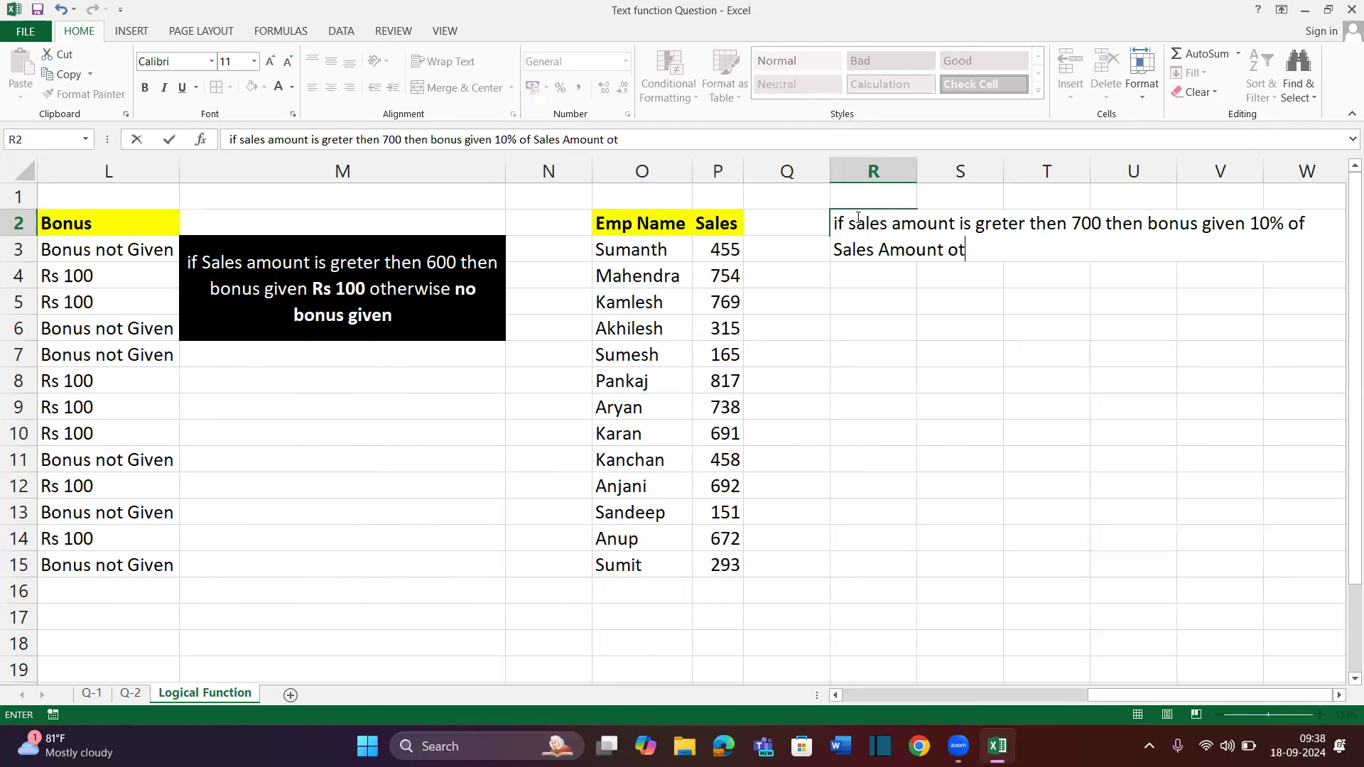
type("if sales amount is")
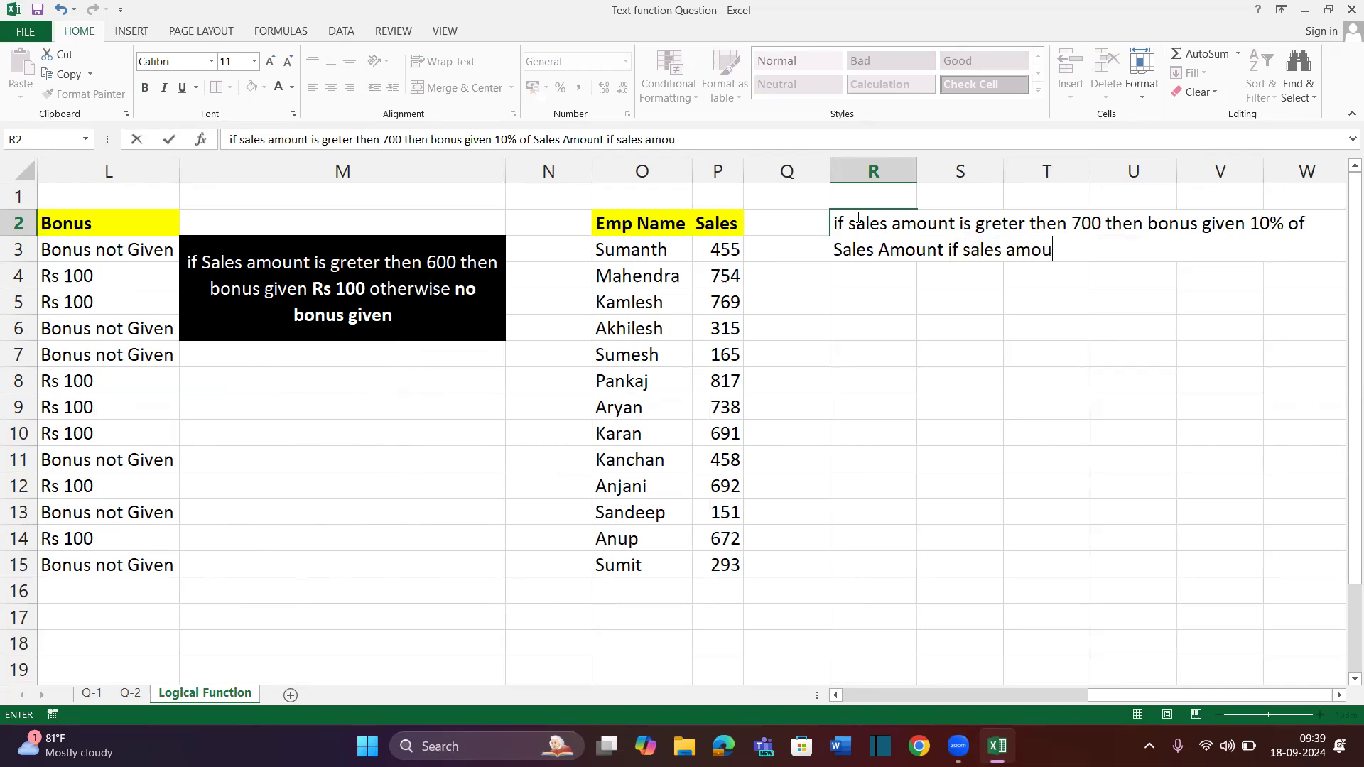
type(" less then o")
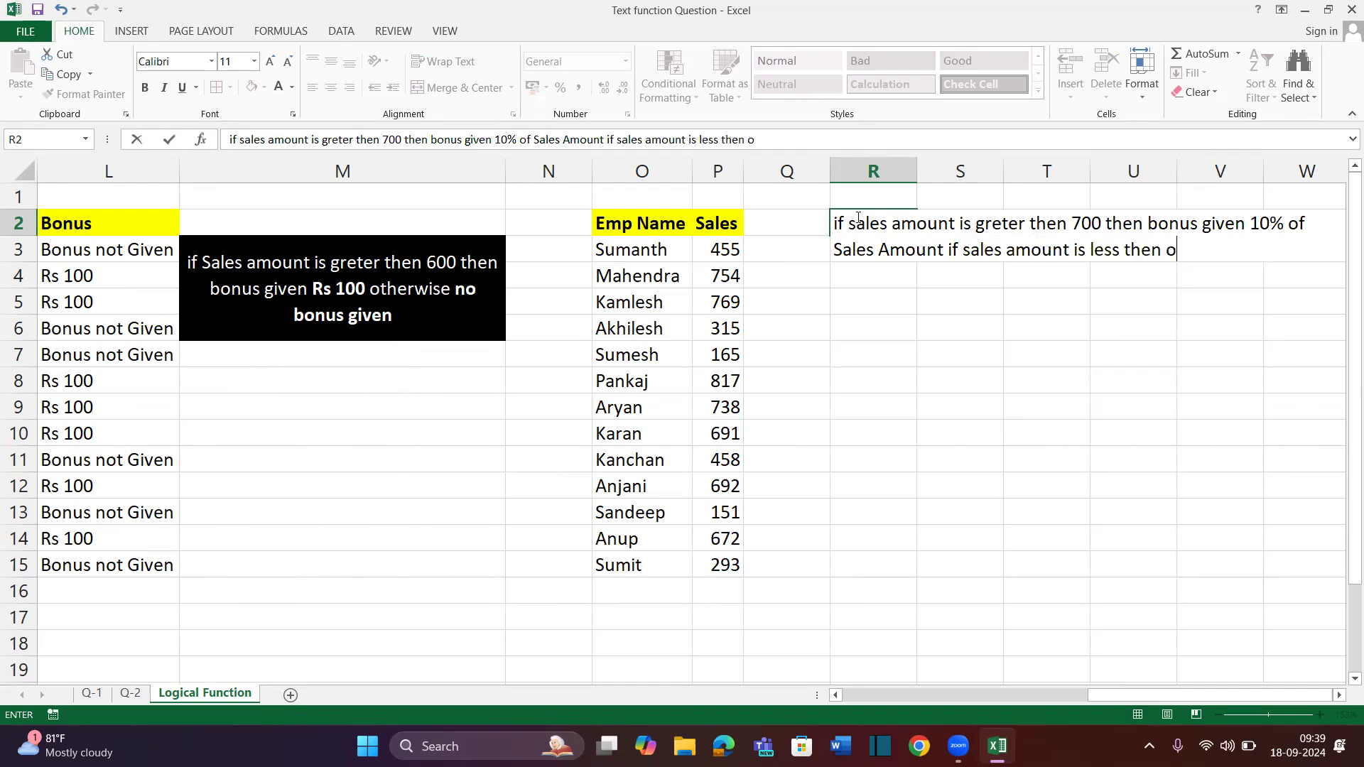
type("r equal then bonus")
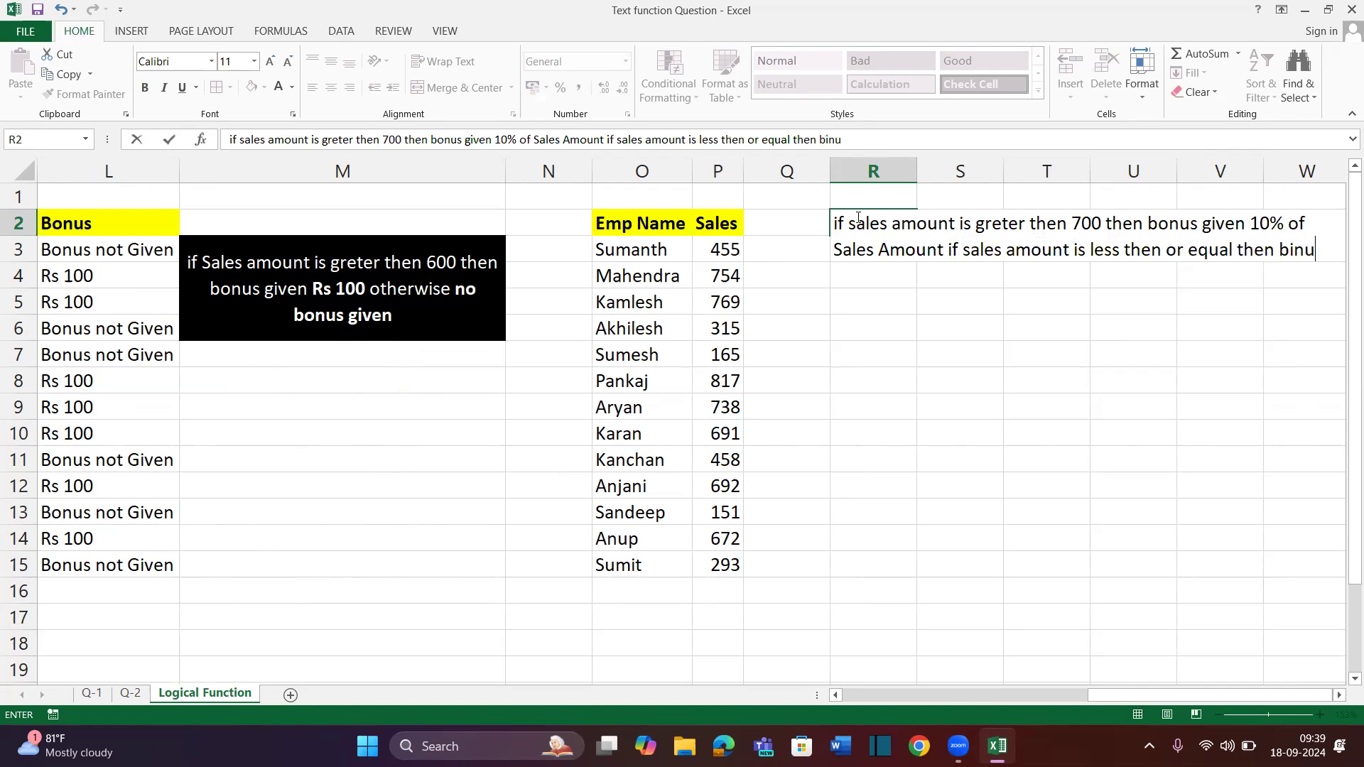
key("BackSpace")
key("BackSpace")
key("BackSpace")
key("BackSpace")
key("BackSpace")
type("onus given 5% of ")
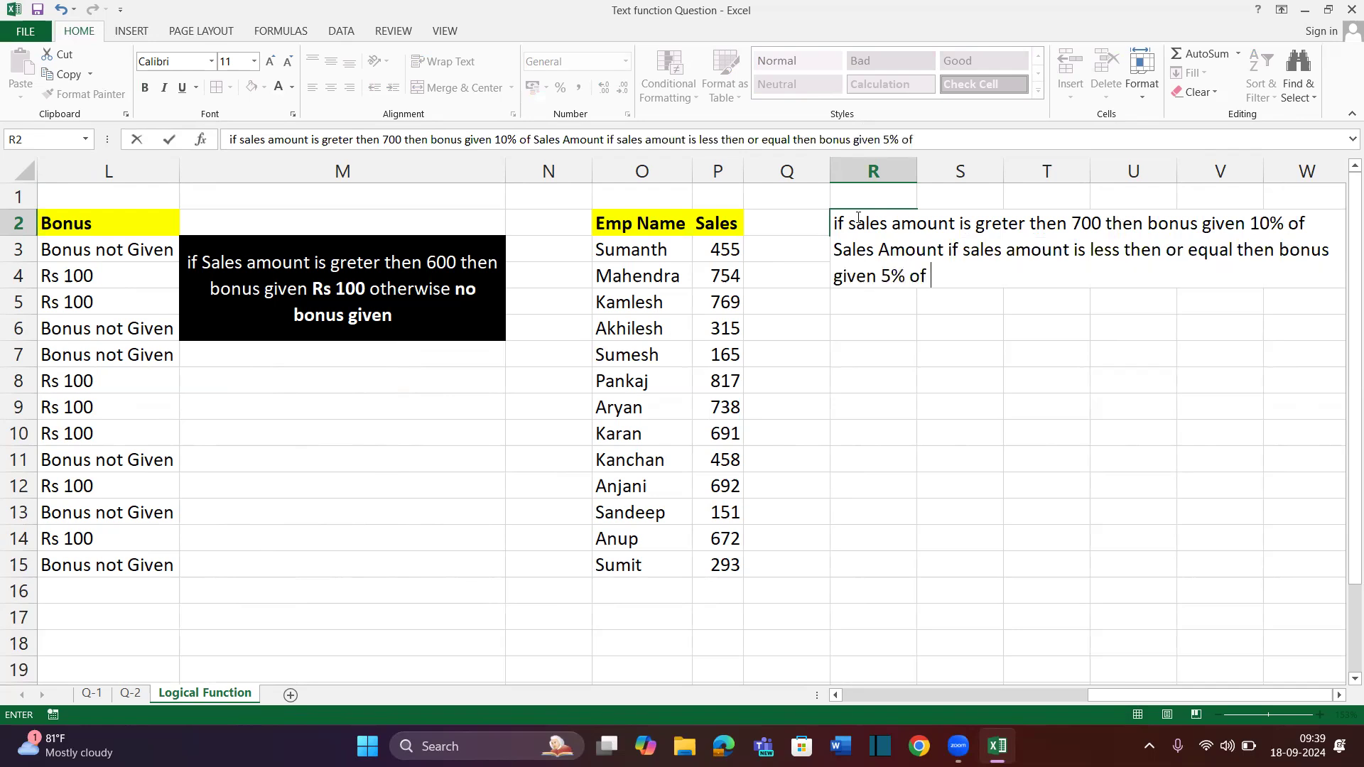
type("Sales Amount")
key("Return")
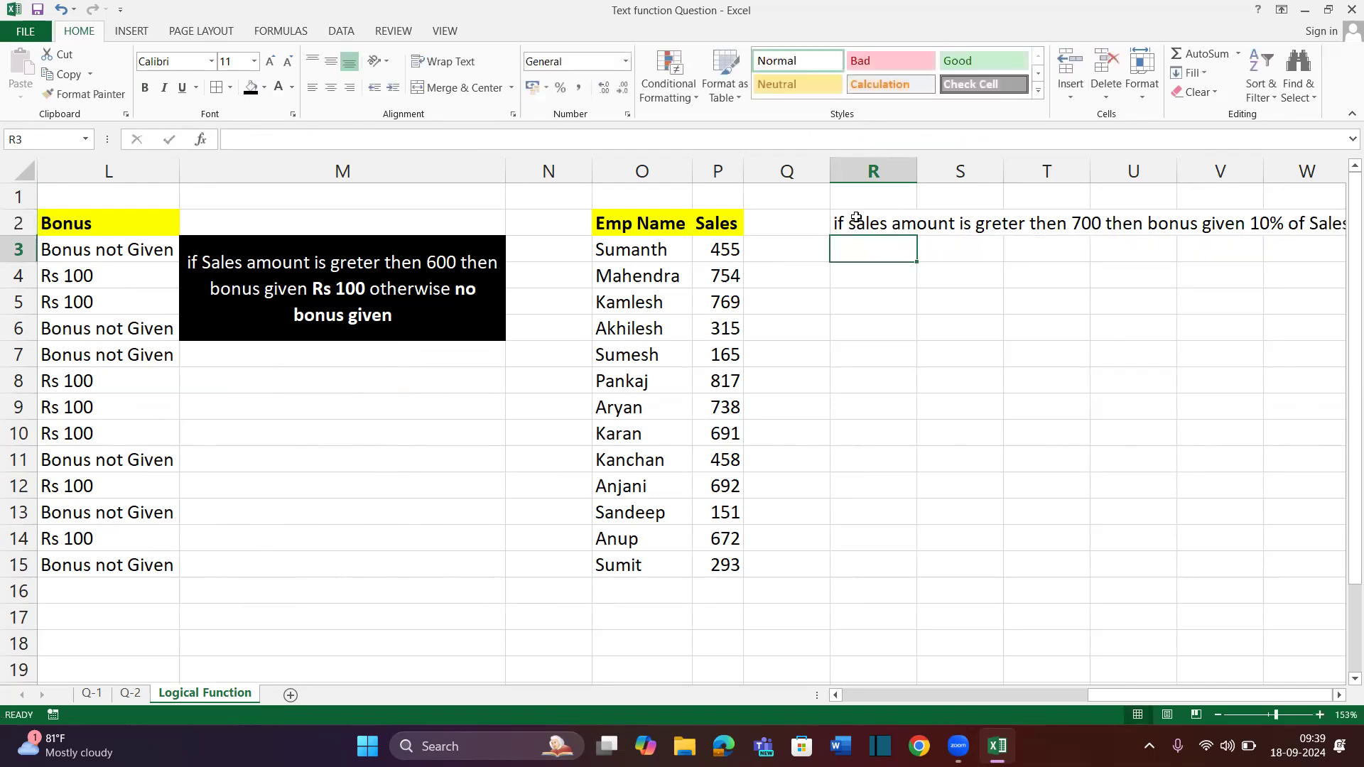
Merge R2:T6 into one cell holding the new question, with wrapped text
key("Up")
key("shift+Down")
key("shift+Down")
key("shift+Down")
key("shift+Down")
key("shift+Down")
key("shift+Right")
key("shift+Right")
key("shift+Right")
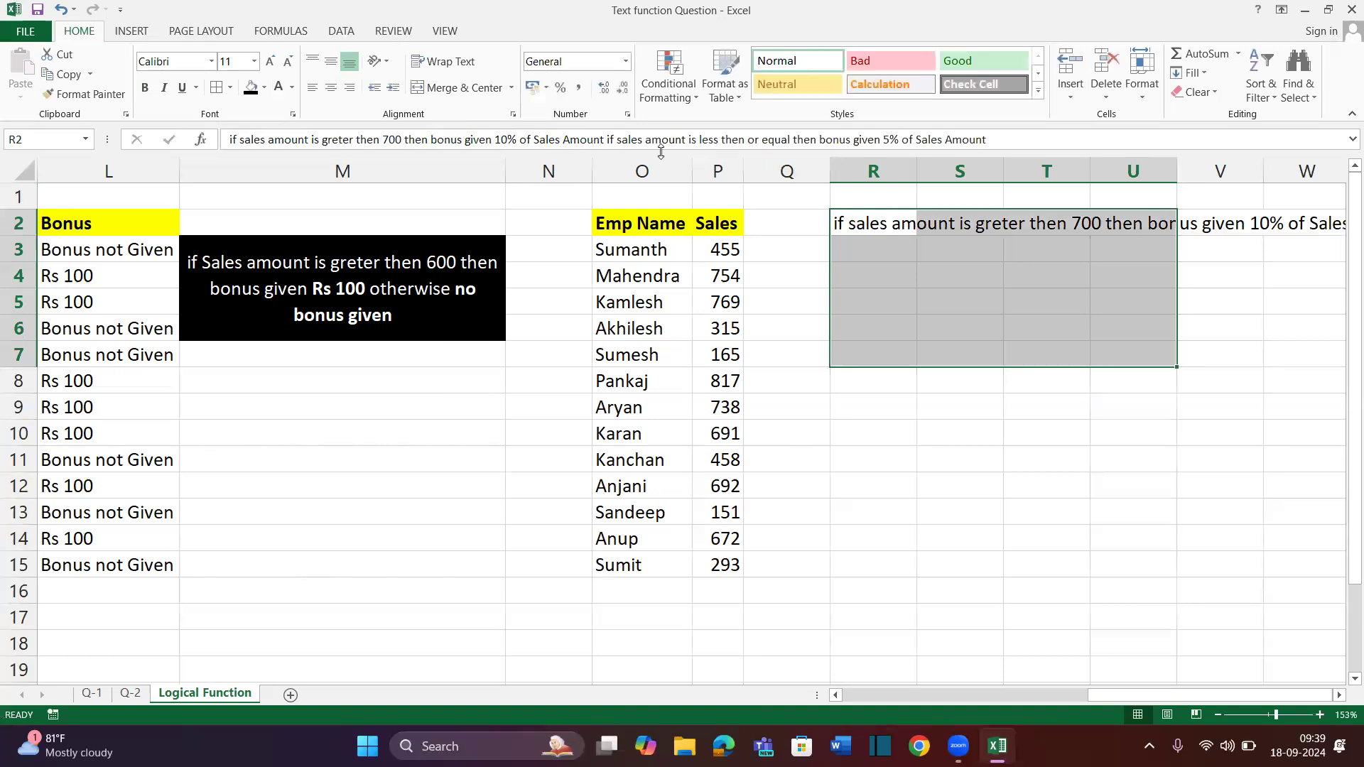
key("shift+Left")
key("shift+Left")
key("shift+Up")
key("shift+Right")
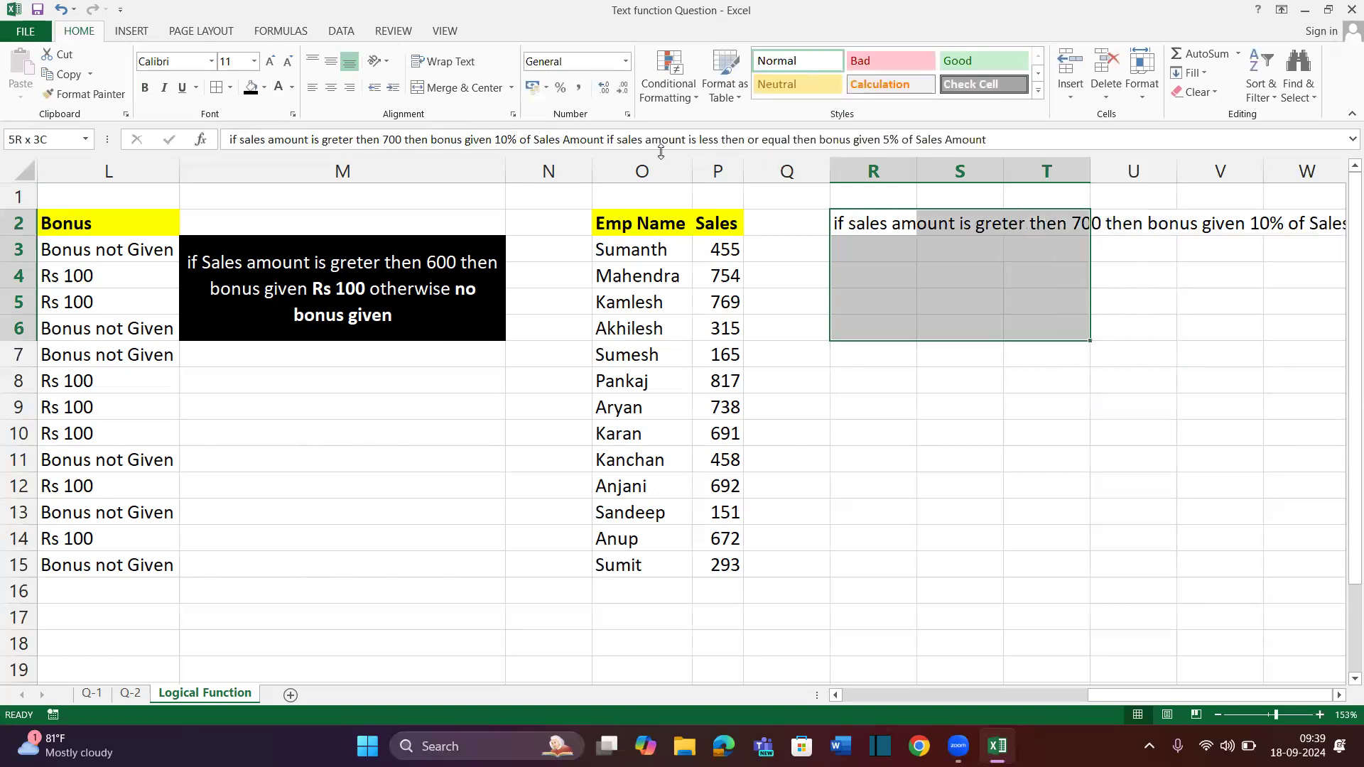
left_click(457, 93)
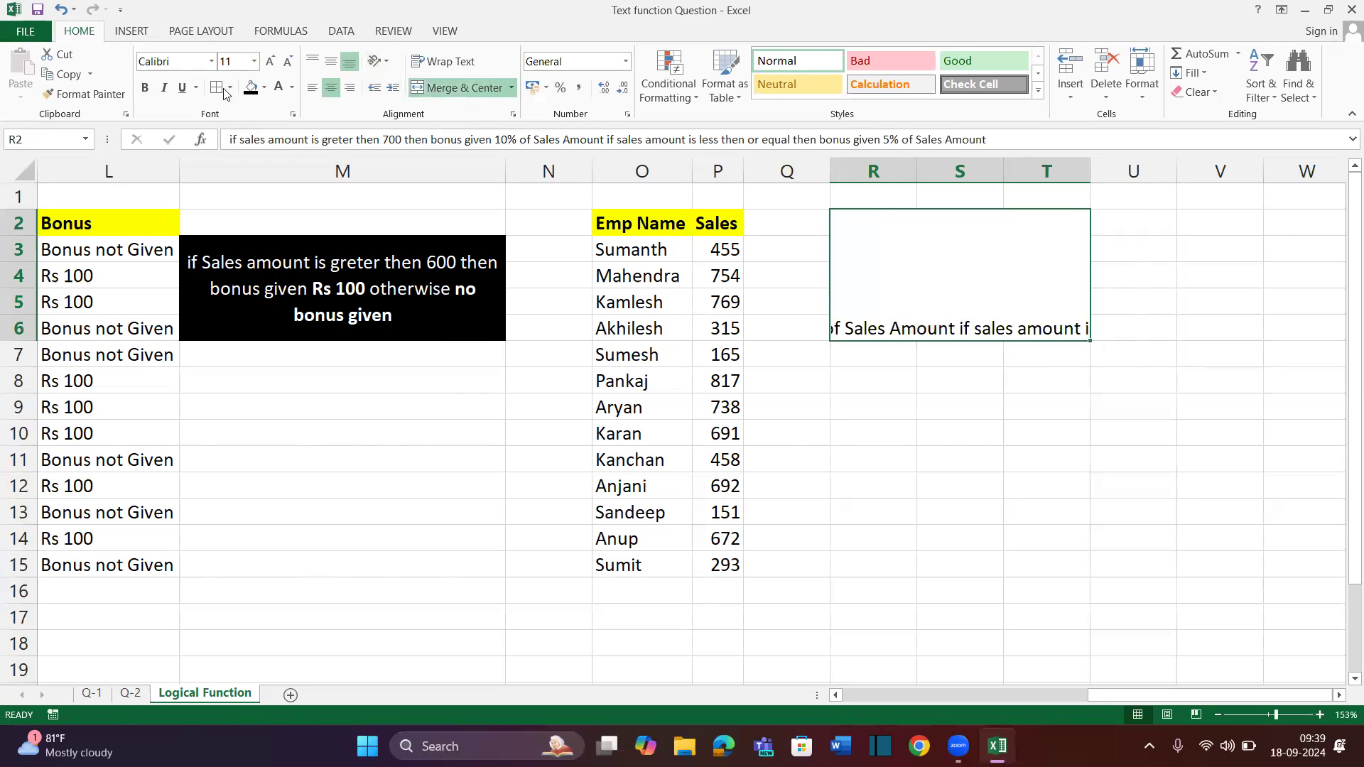
left_click(434, 71)
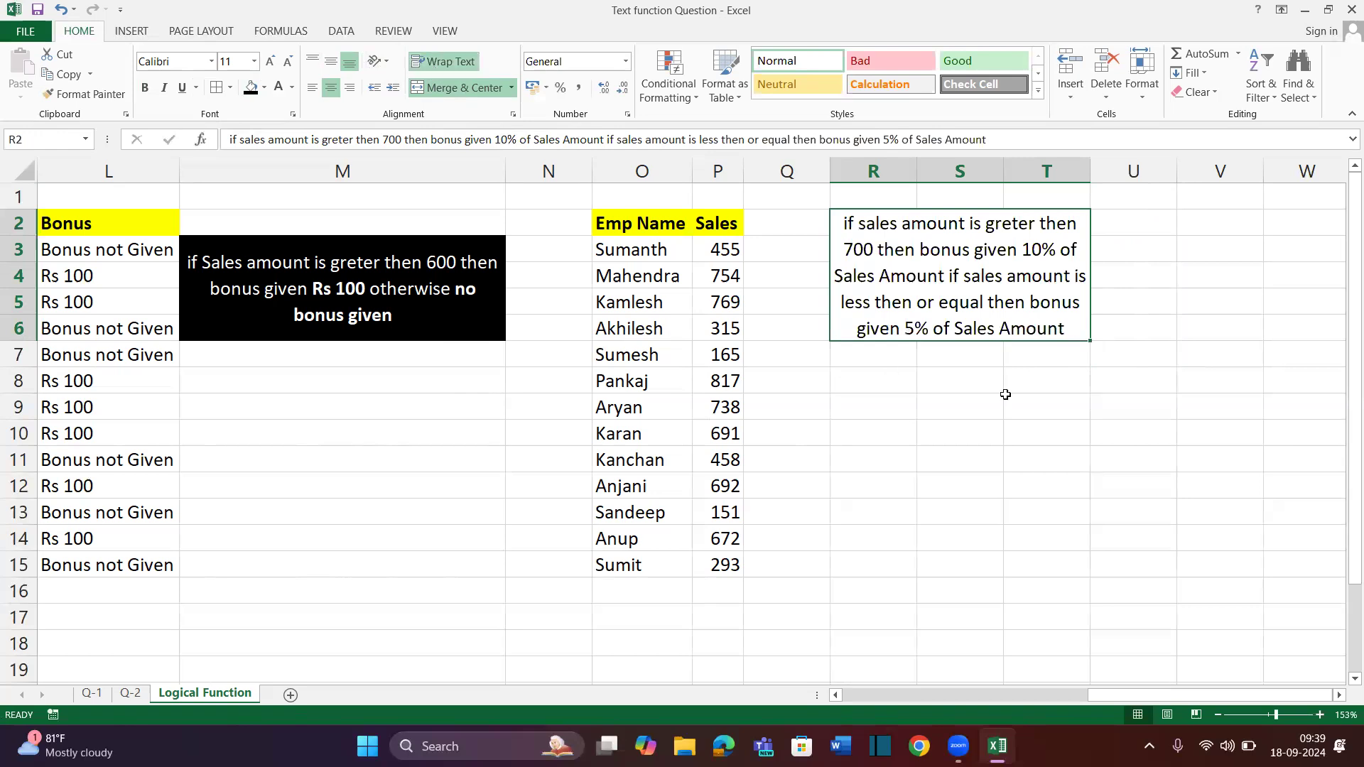
left_click(1197, 335)
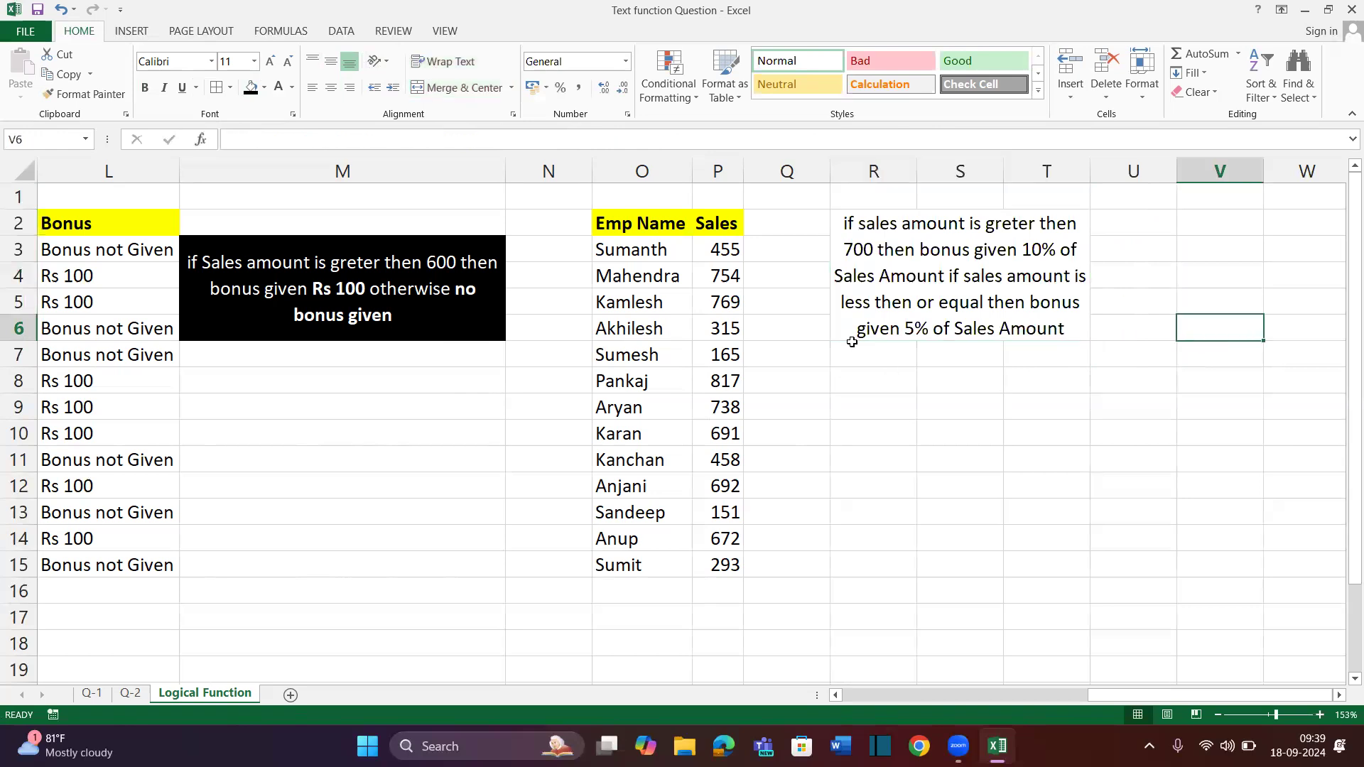
Copy the first question's black fill and white text onto the new box, then re-merge it
left_click(853, 286)
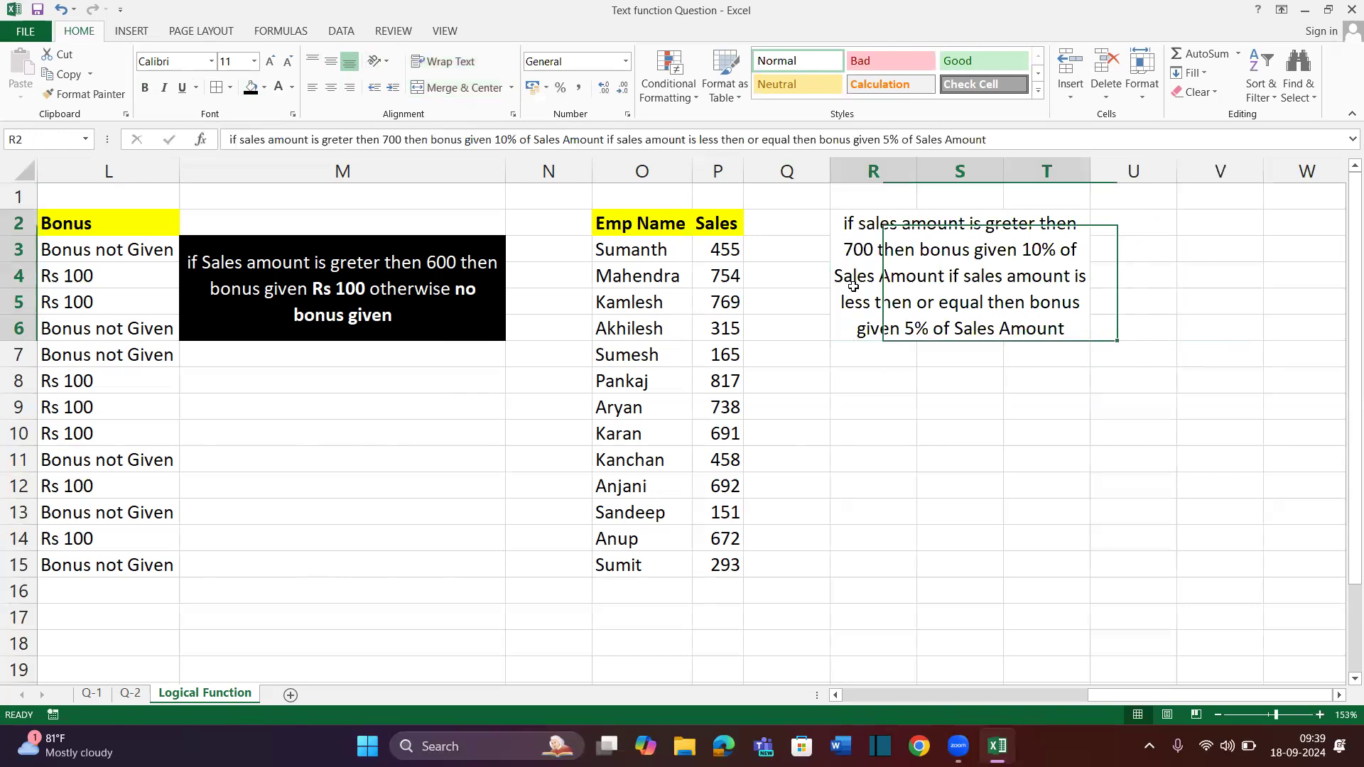
left_click(474, 289)
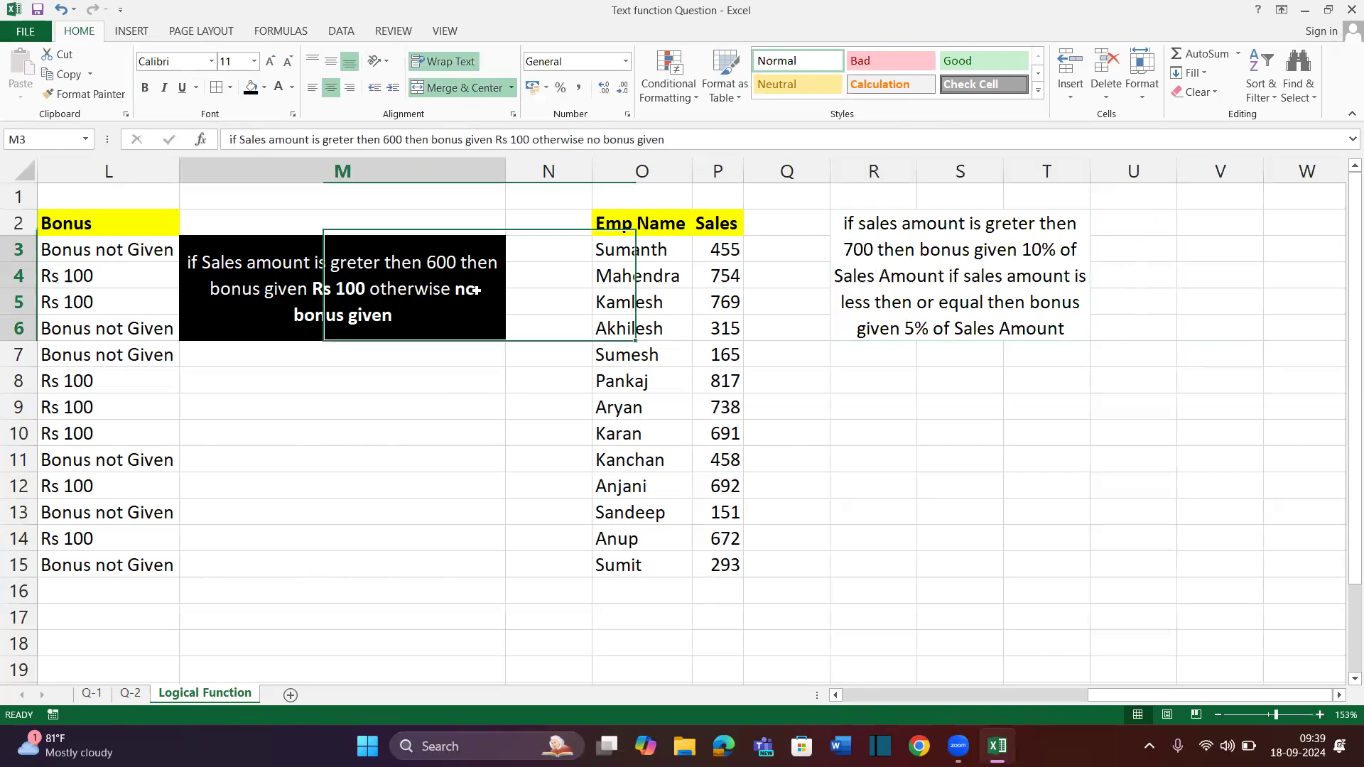
left_click(964, 300)
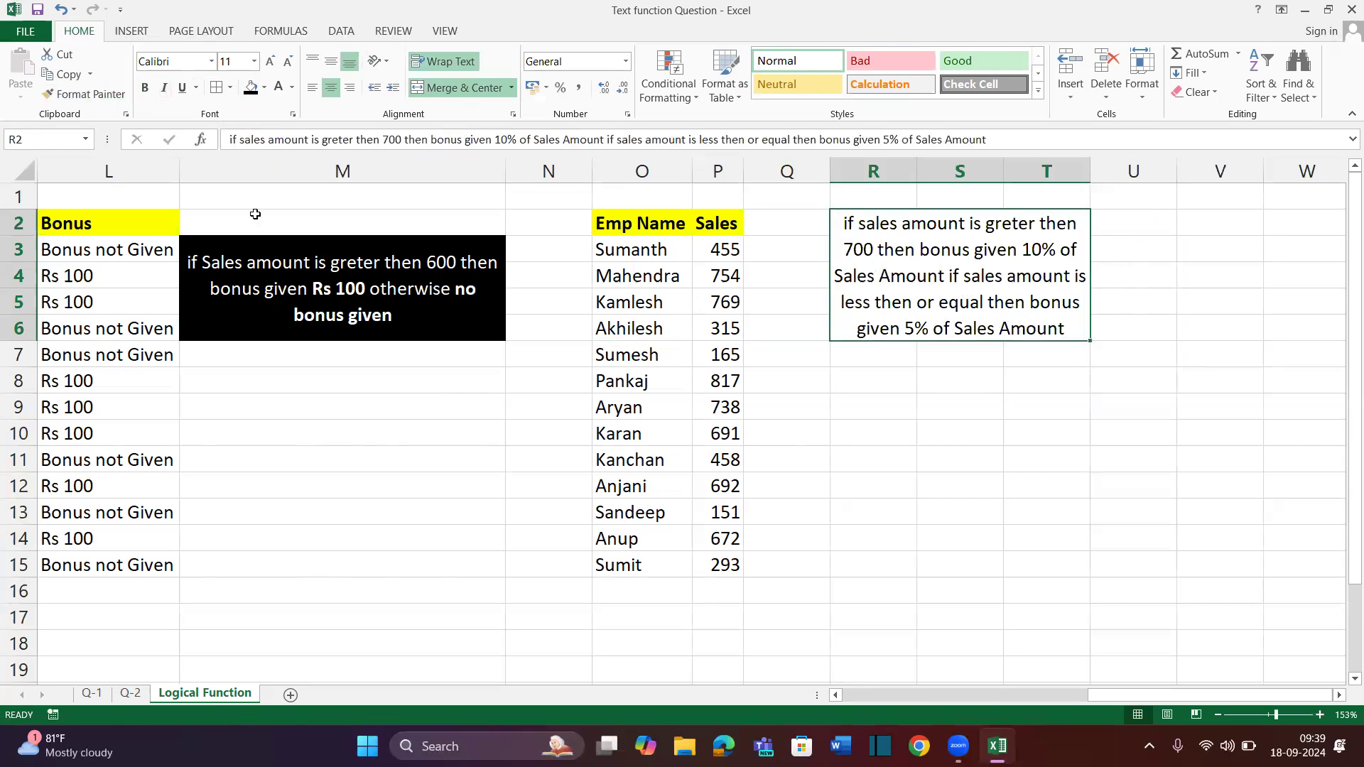
left_click(326, 324)
left_click(83, 94)
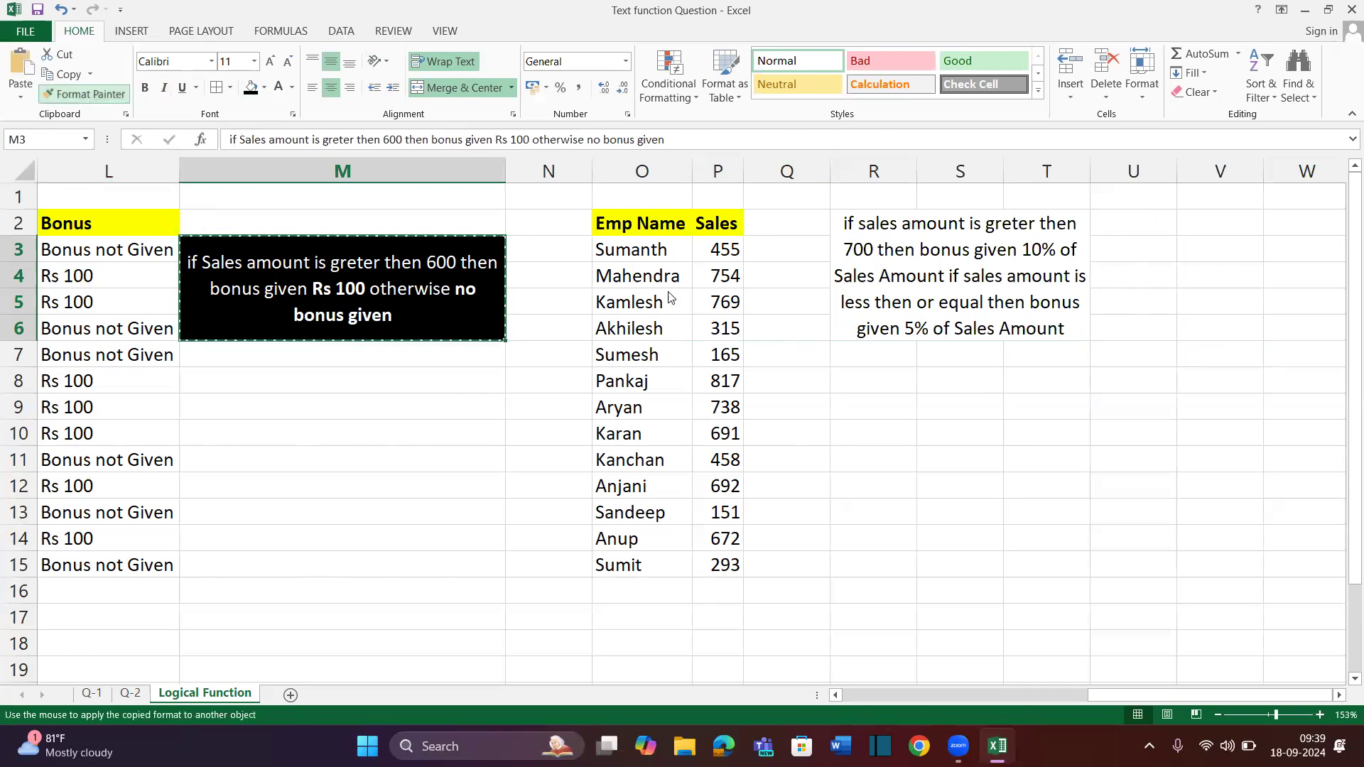
left_click(932, 331)
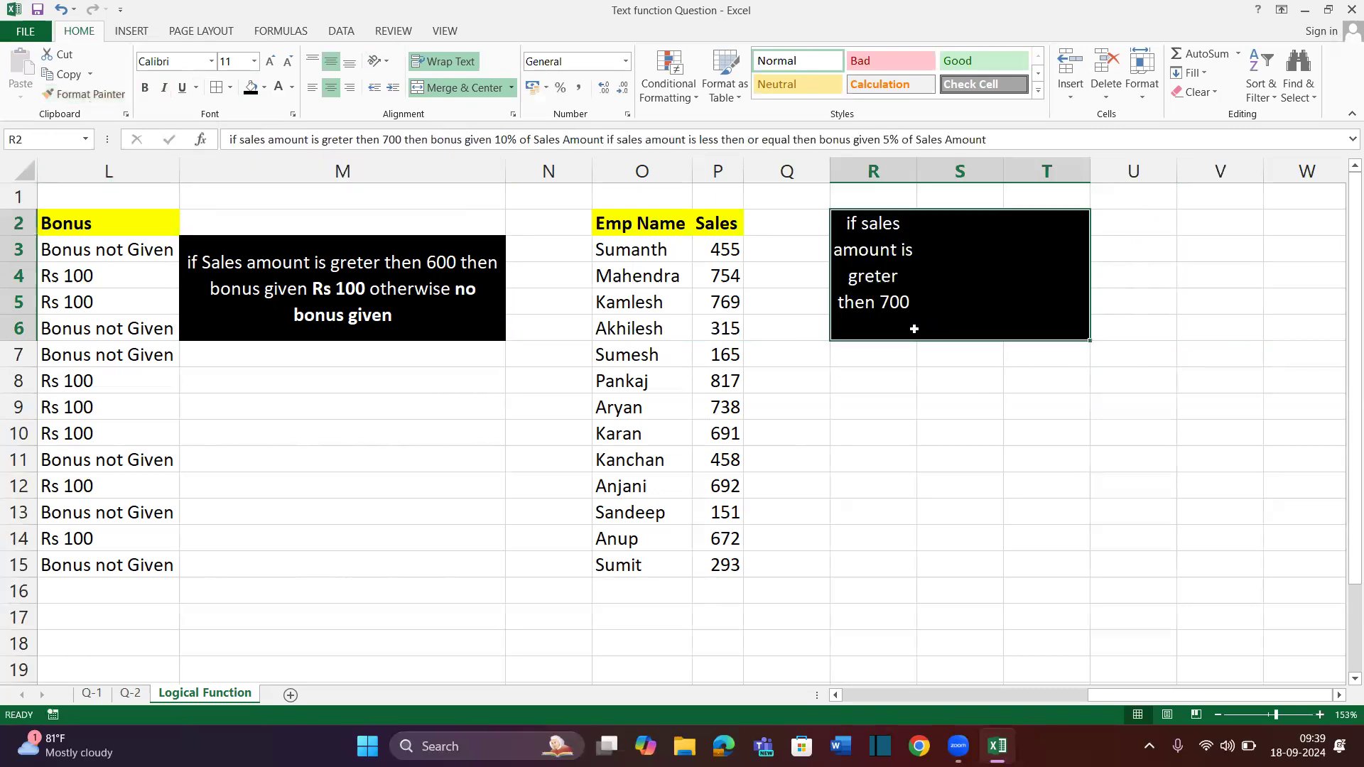
left_click(496, 88)
left_click(496, 88)
left_click(1123, 366)
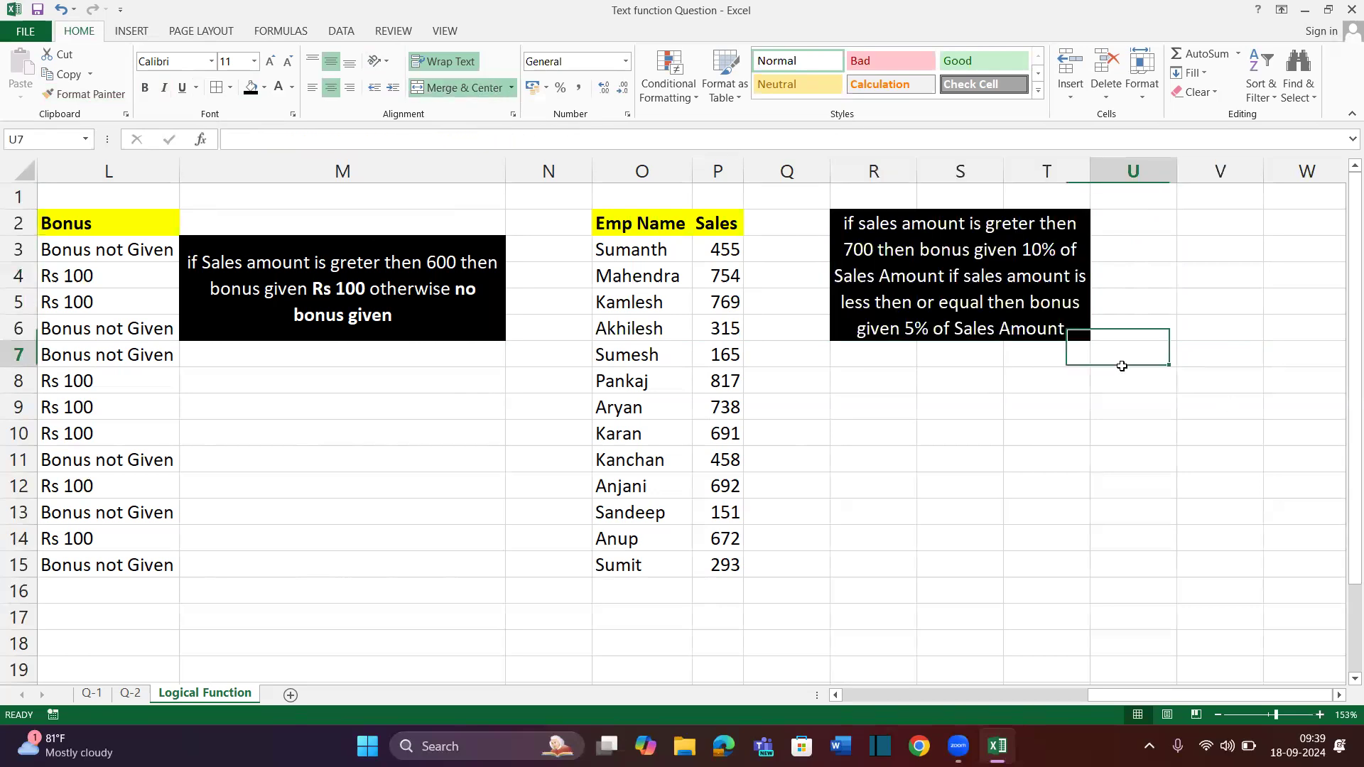
Widen column Q beside the sales values to make room for a new heading
left_click_drag(721, 248, 730, 448)
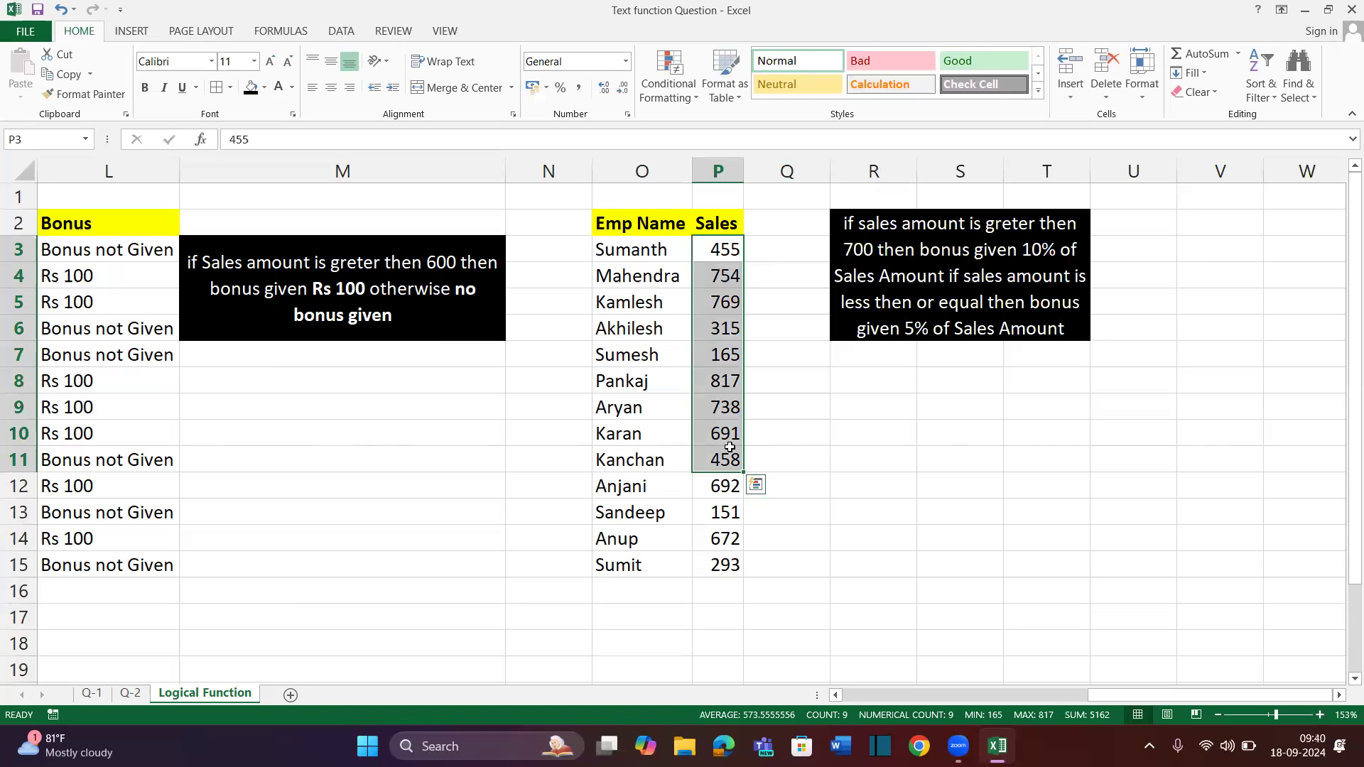
left_click(782, 249)
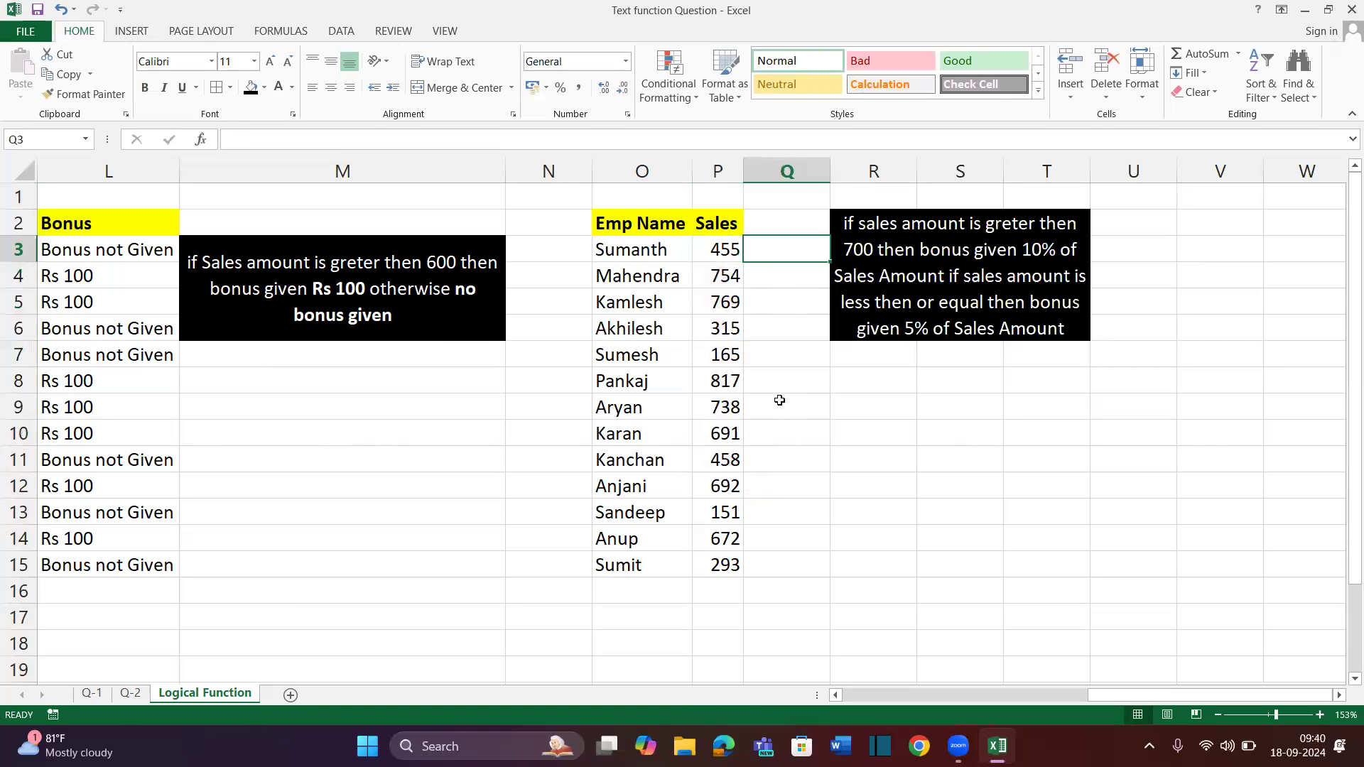
left_click(723, 246)
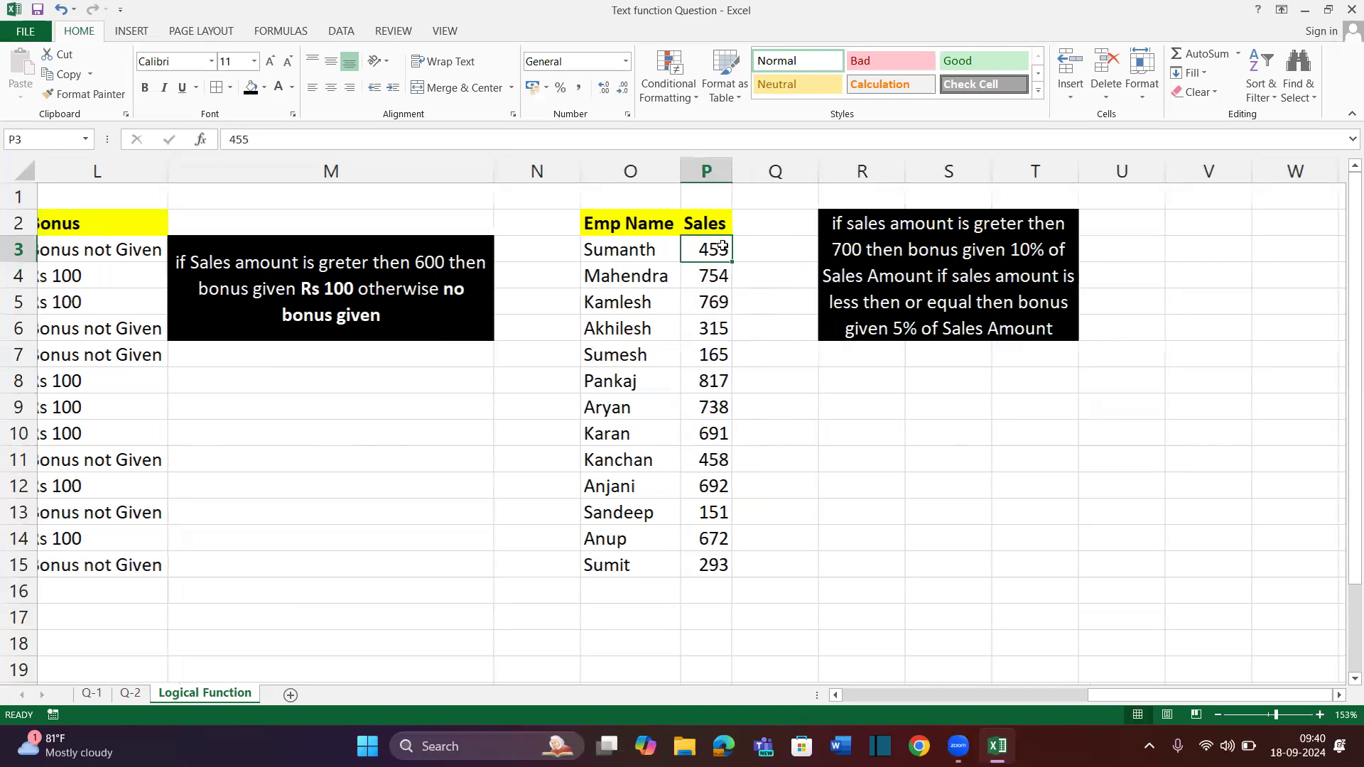
left_click_drag(830, 172, 1045, 211)
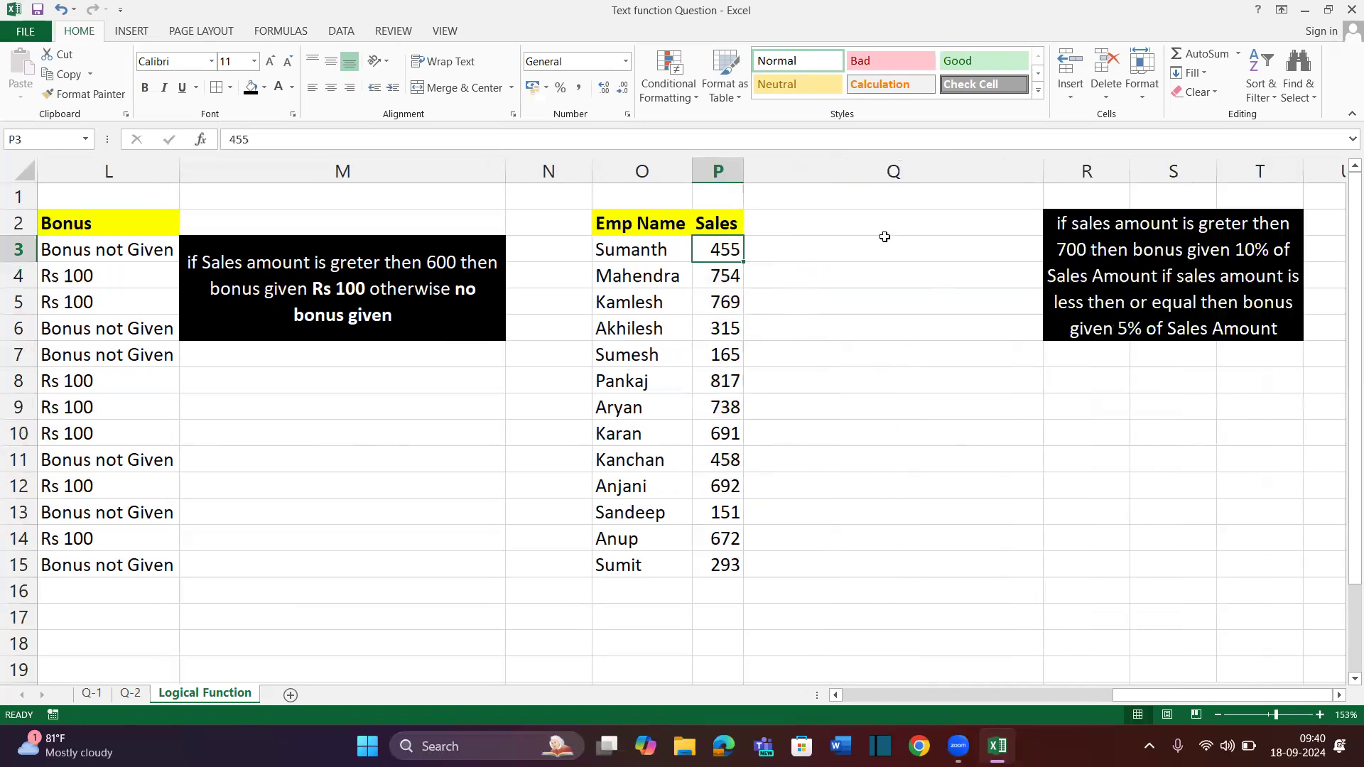
left_click(852, 245)
left_click(729, 245)
Enter the heading 'Bonus Amount' in Q2 and begin an IF formula in Q3
double_click(859, 218)
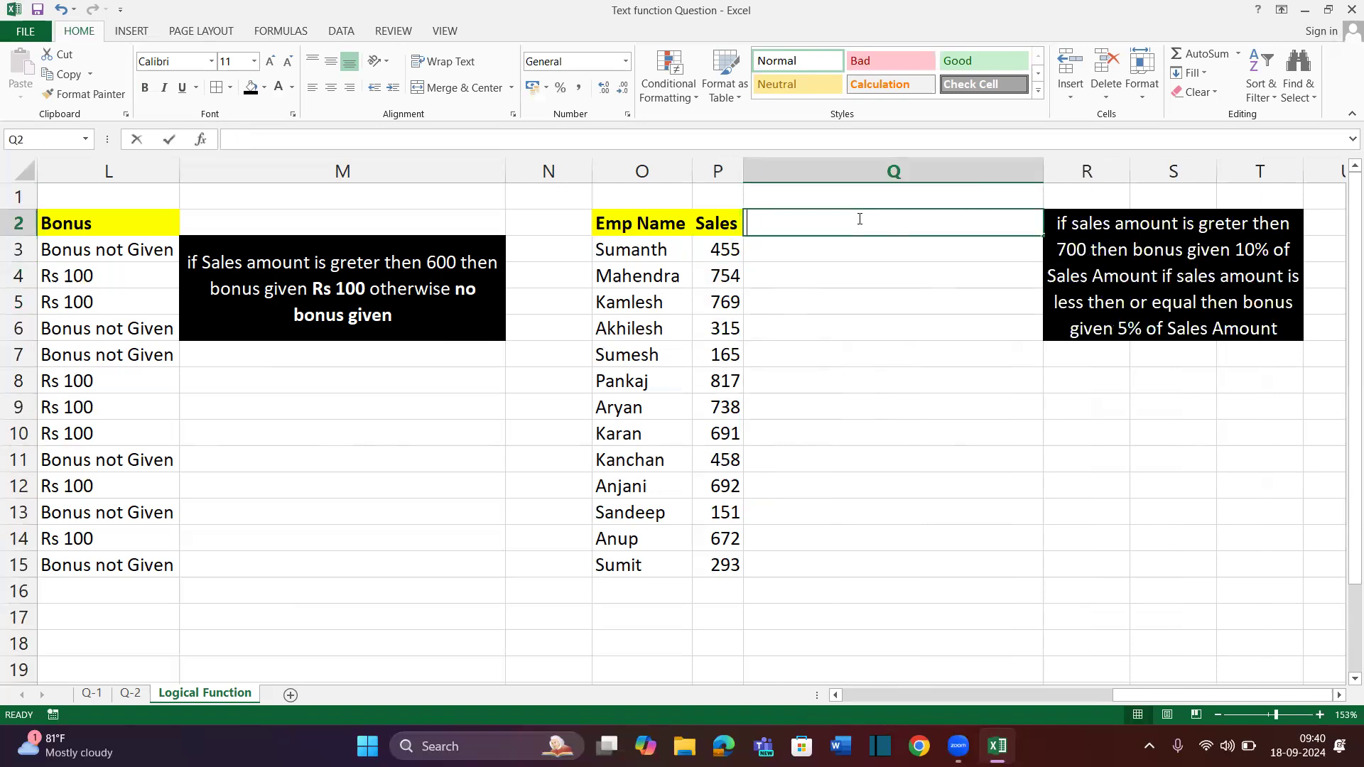
type("Non")
key("BackSpace")
key("BackSpace")
key("BackSpace")
type("B")
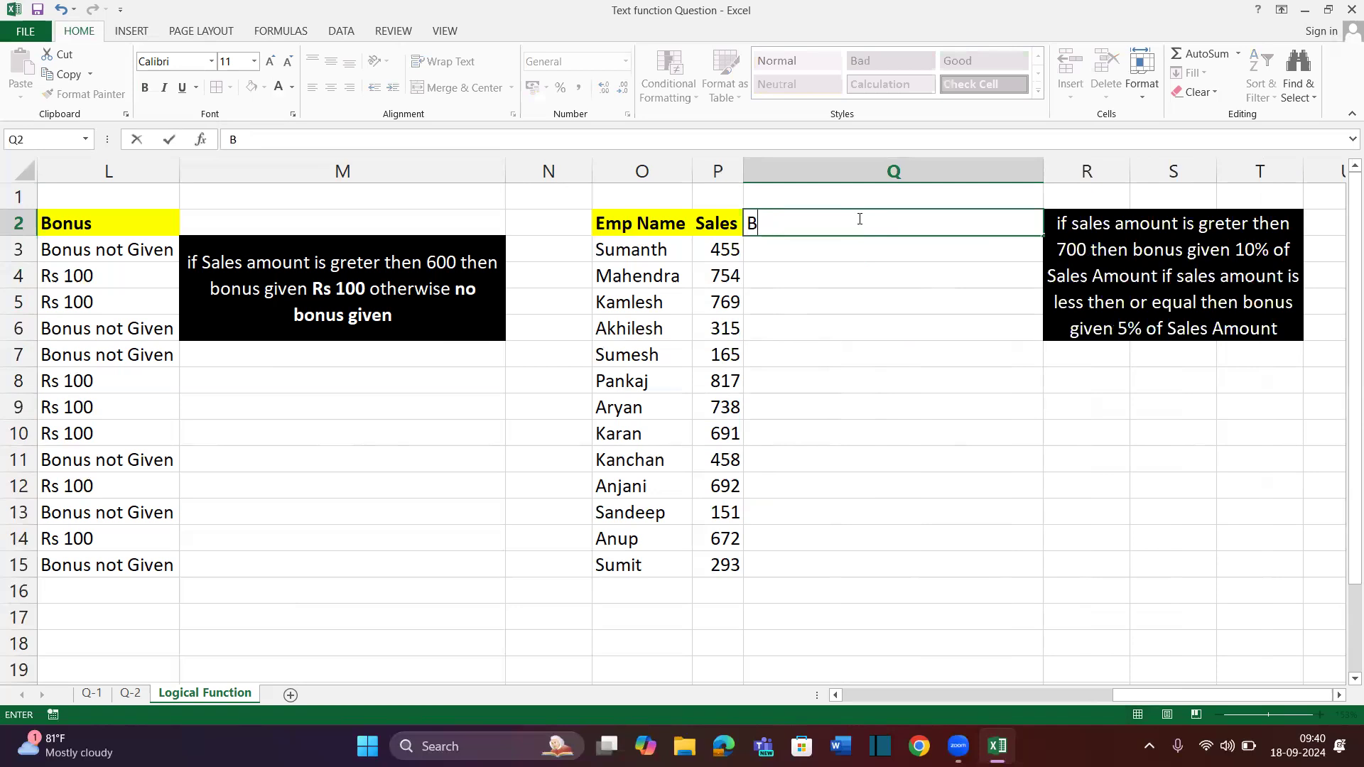
type("onus")
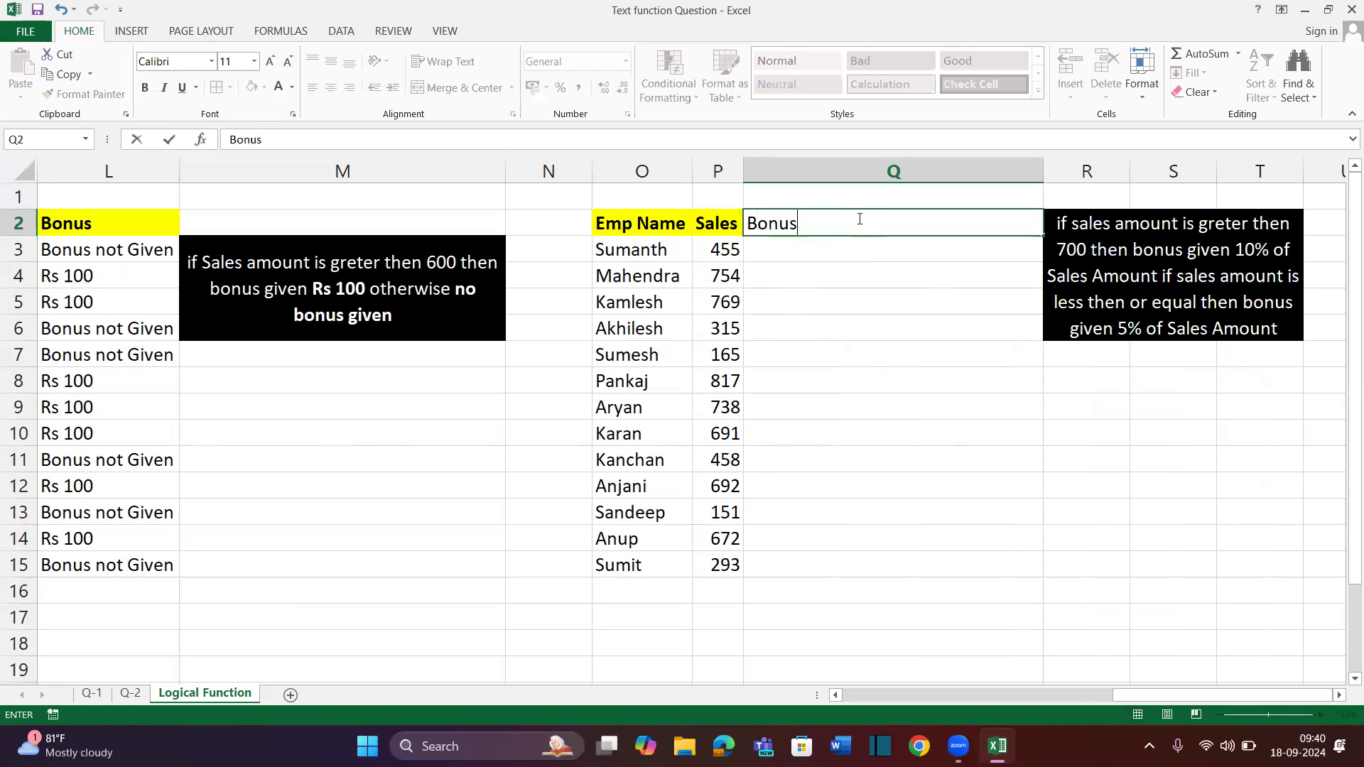
type(" Amount")
key("Return")
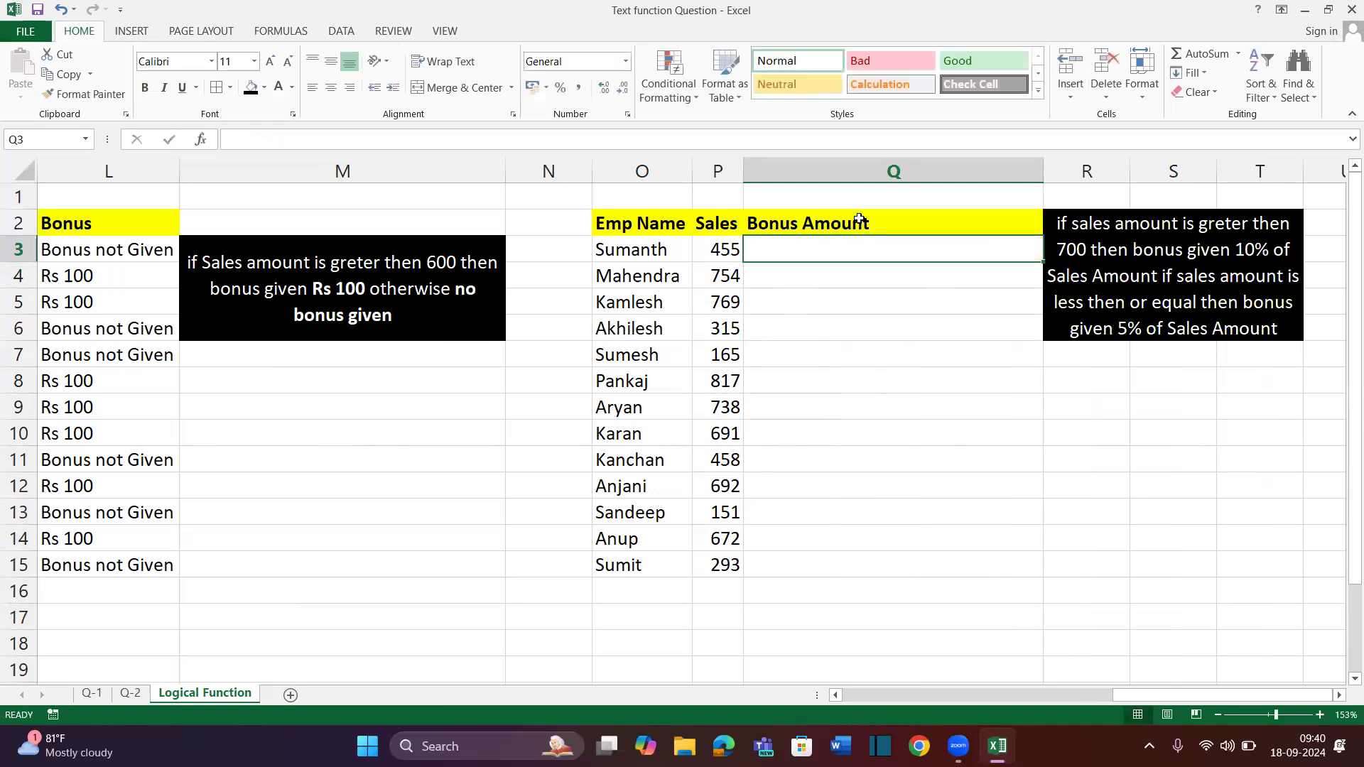
type("=if")
key("Tab")
Enter =IF(P3>700,P3*10%,P3*5%) in Q3
left_click(719, 248)
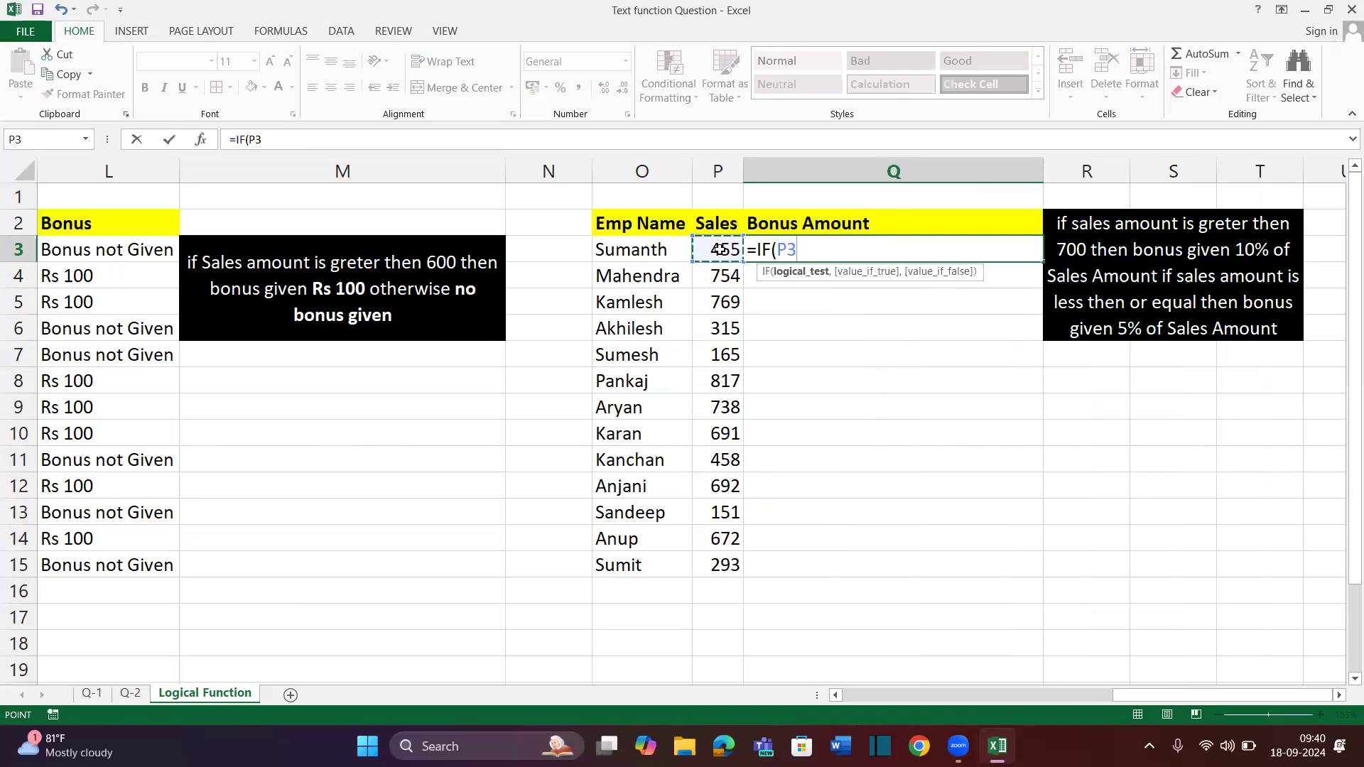
type(">7---")
key("Num_Lock")
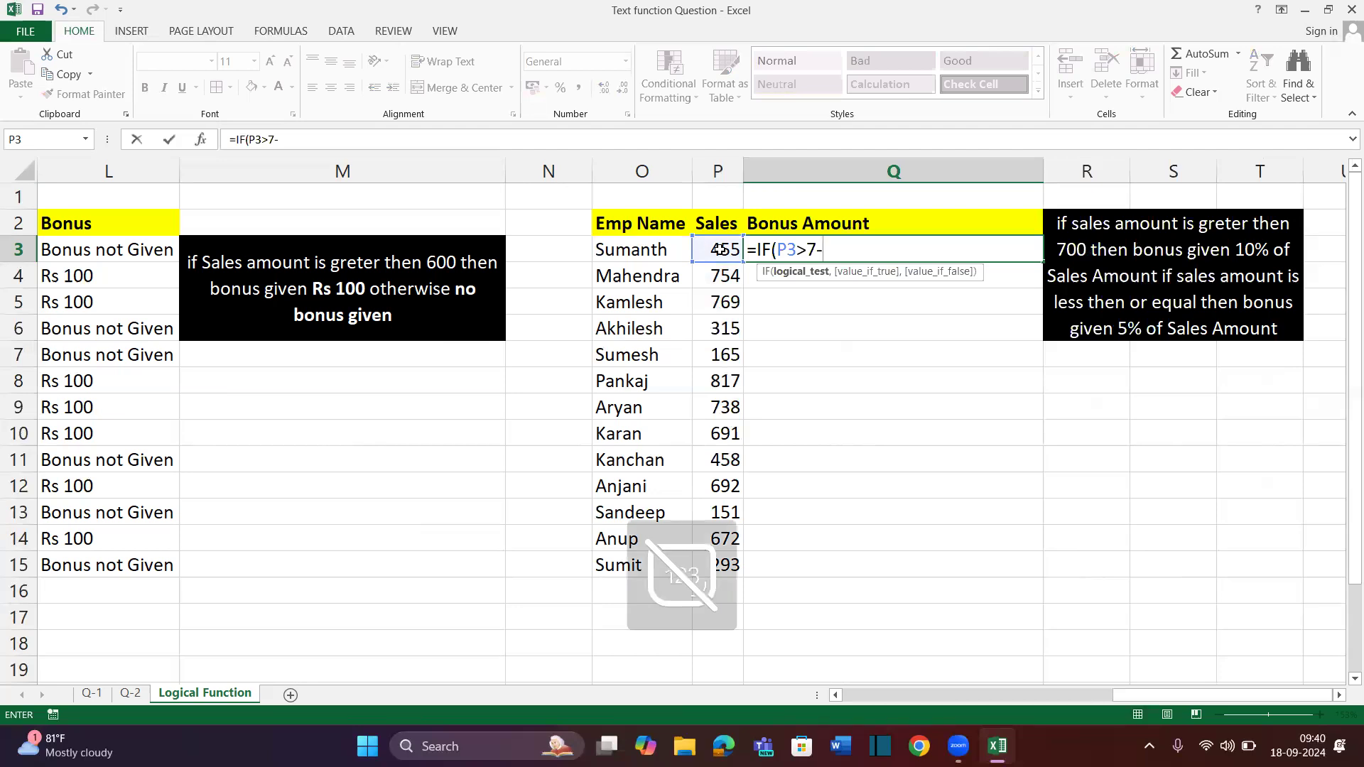
type("00,")
left_click(717, 249)
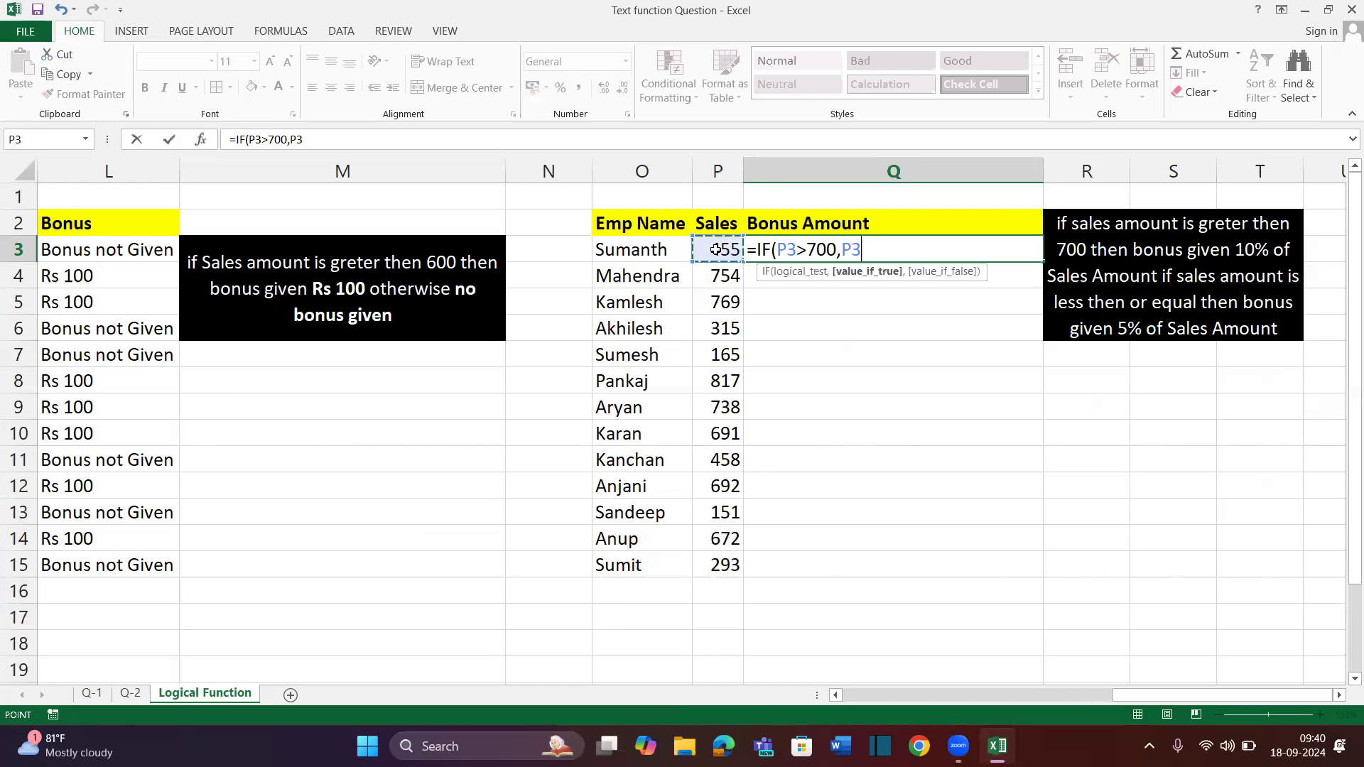
type("*10%)")
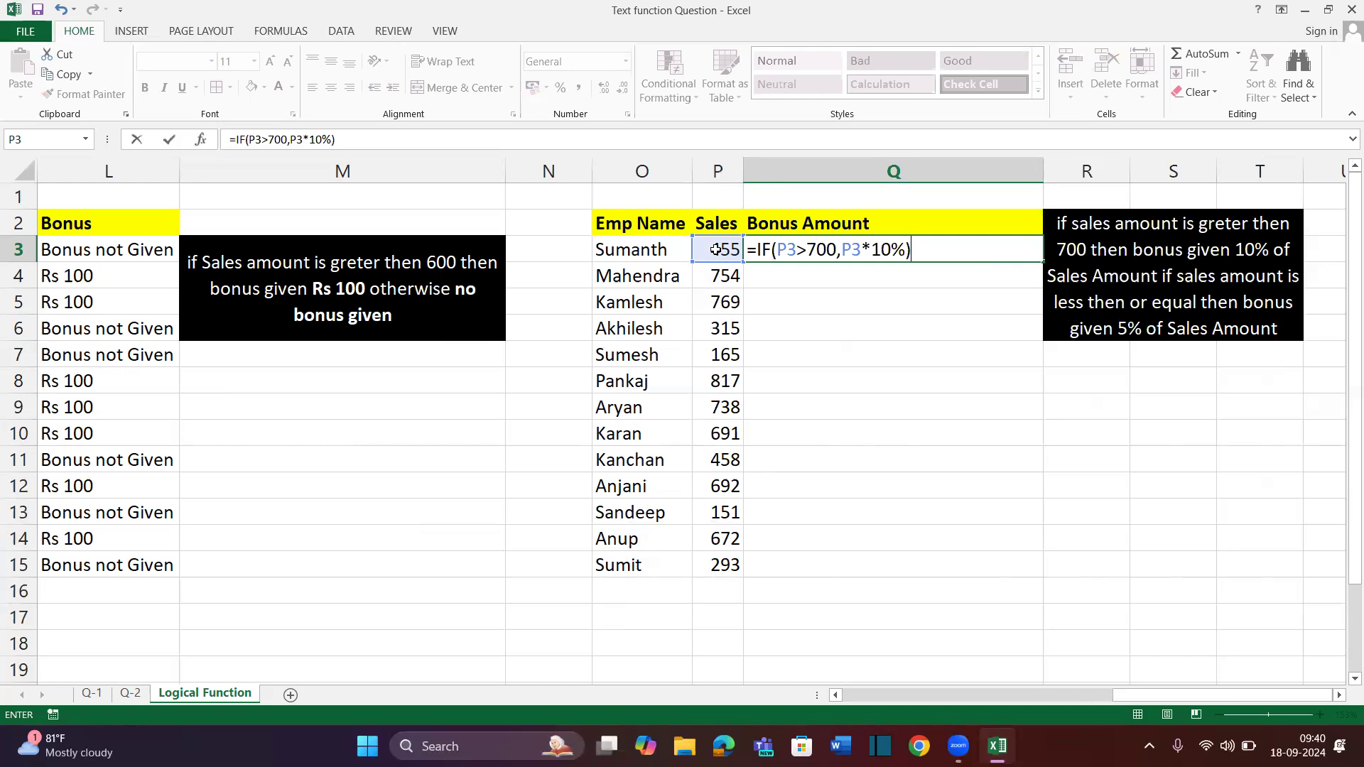
key("BackSpace")
type(",")
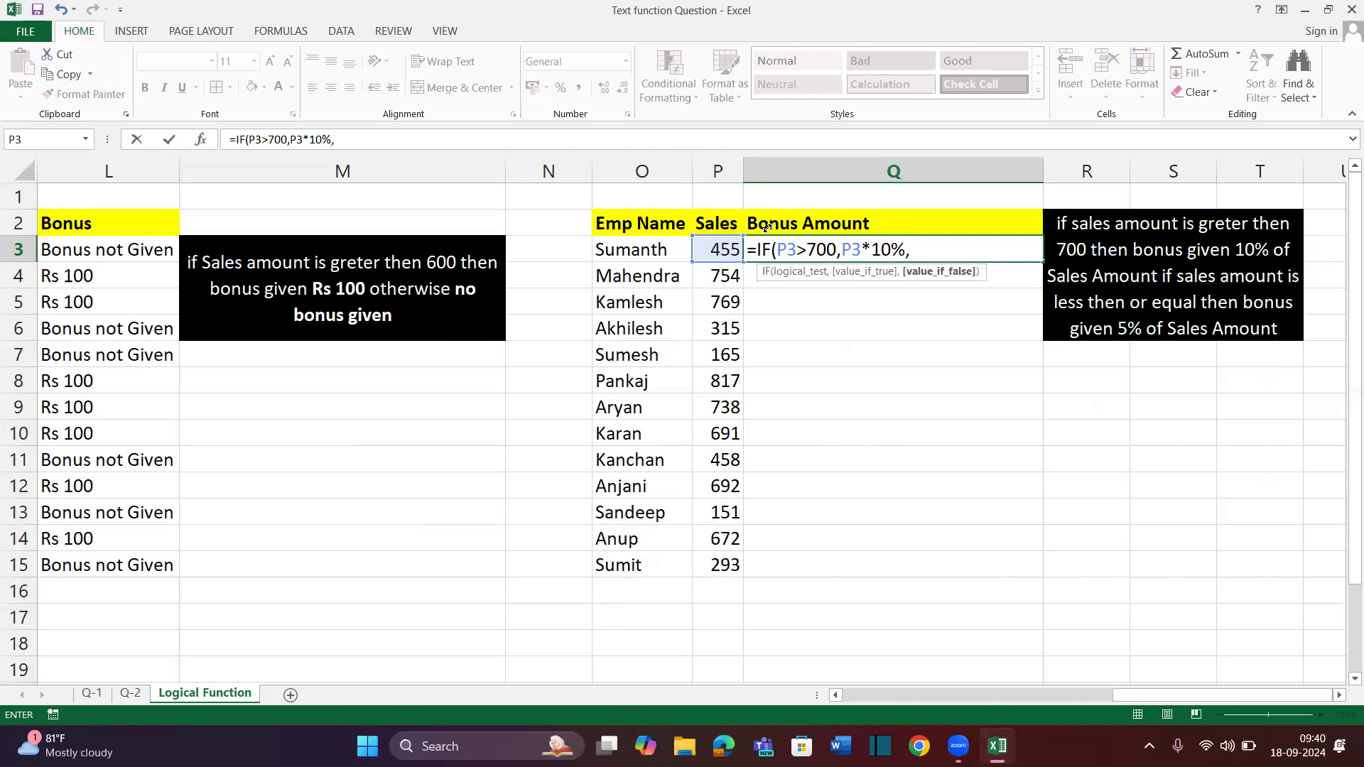
left_click(716, 248)
type("*5%")
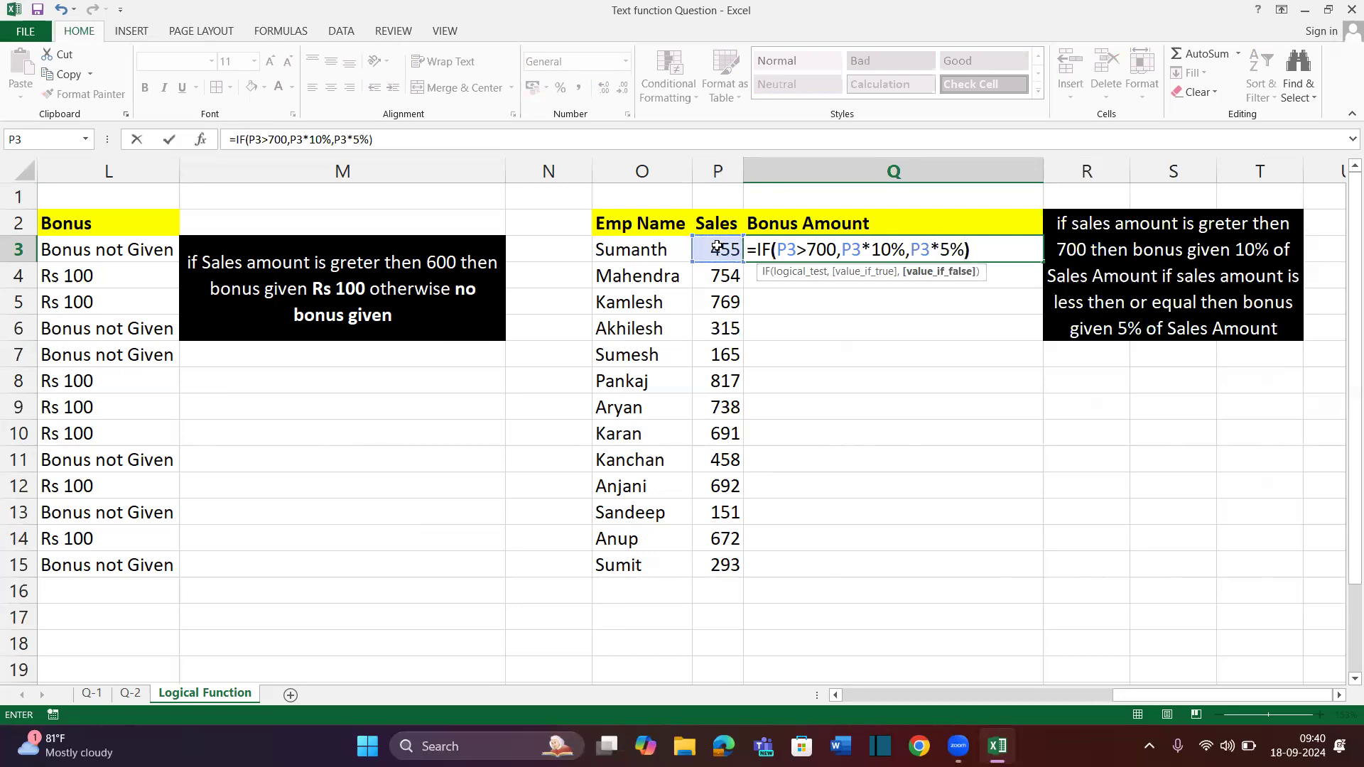
key("Return")
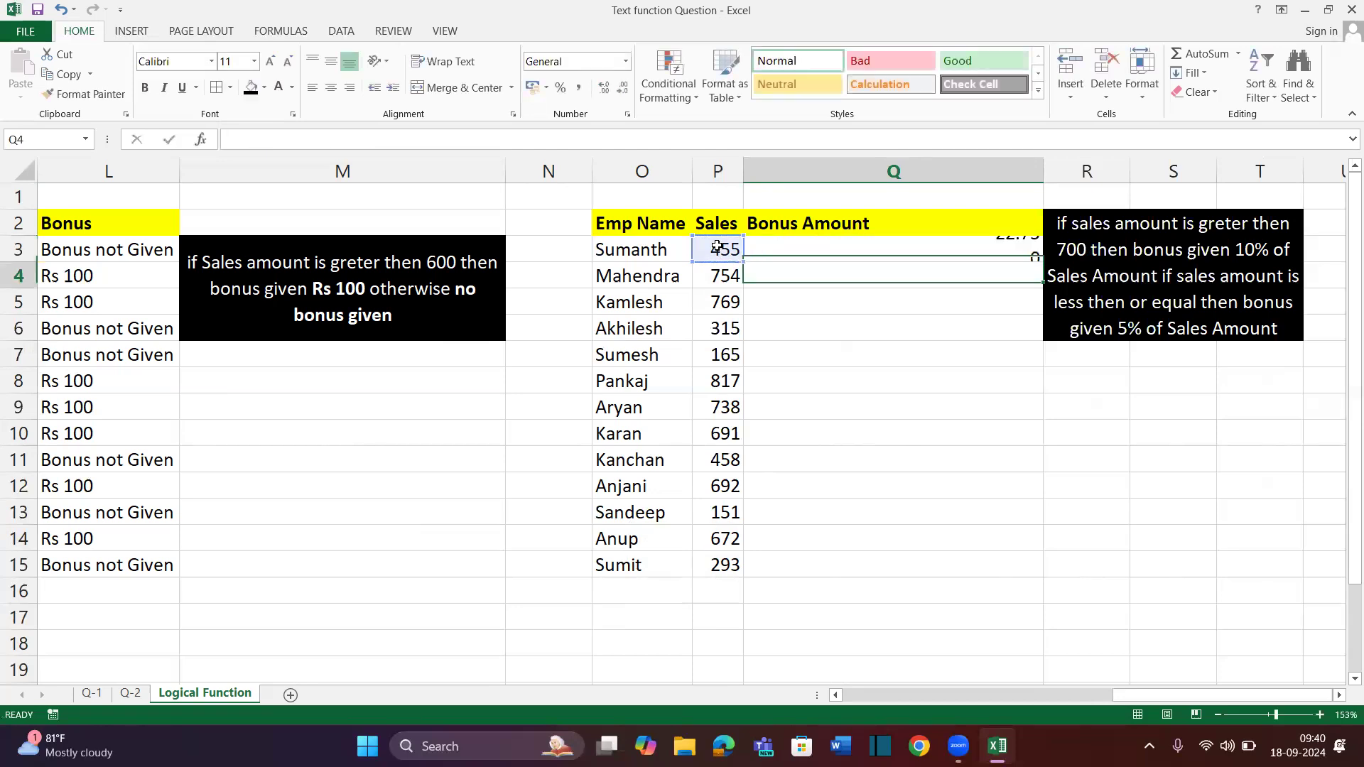
Fill the bonus formula down to Q15 and centre the bonus amounts
key("shift+Down")
key("Up")
key("shift+Down")
key("shift+Down")
key("shift+Down")
key("shift+Down")
key("shift+Down")
key("shift+Down")
key("shift+Down")
key("shift+Down")
key("shift+Down")
key("shift+Down")
key("shift+Down")
key("shift+Down")
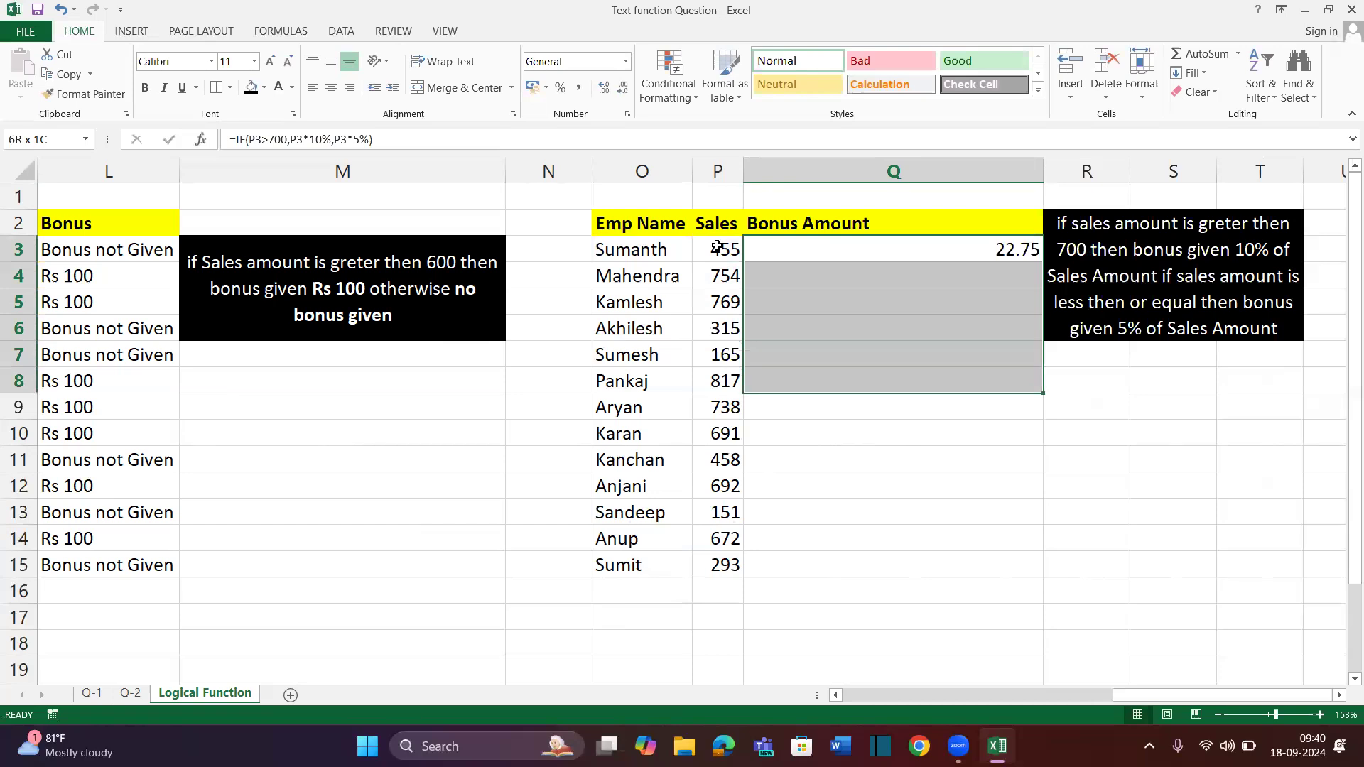
key("ctrl+d")
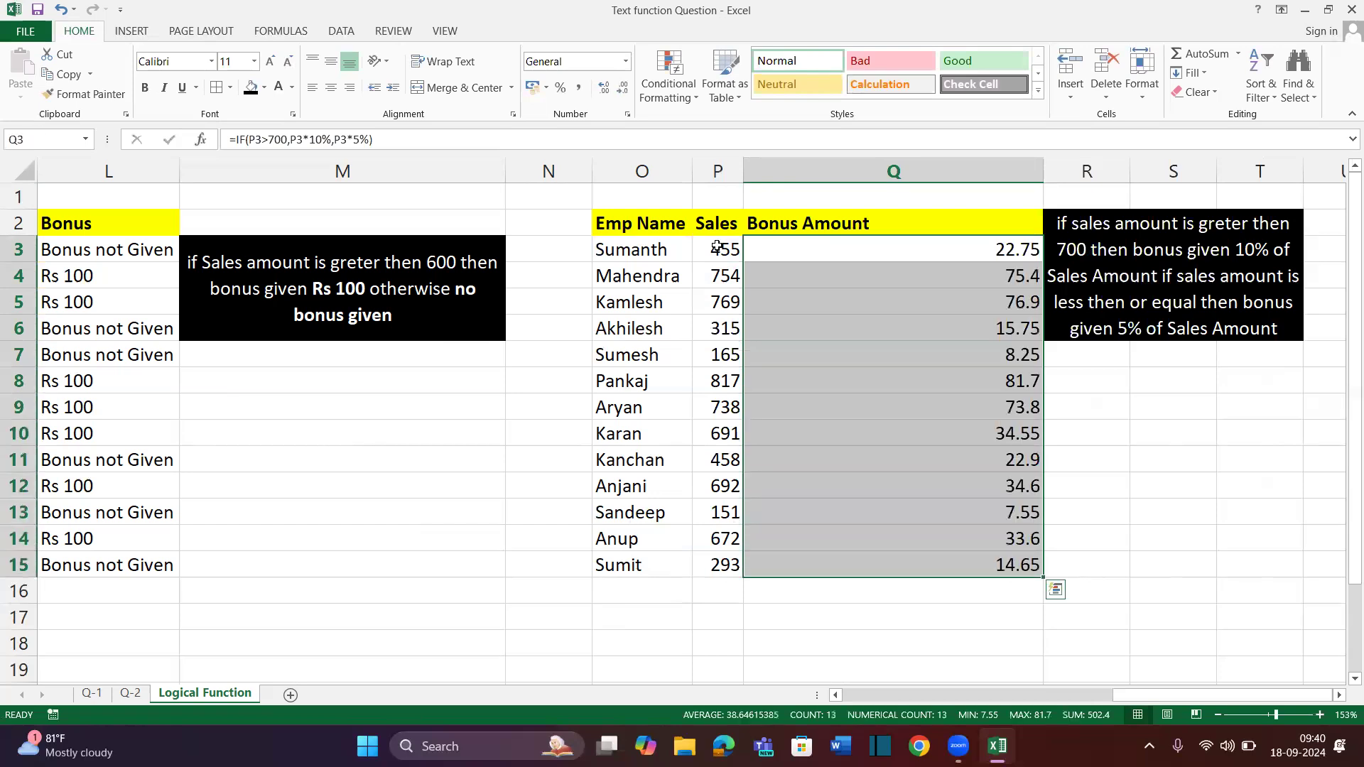
key("alt+h")
key("a")
key("c")
key("alt+h")
AutoFit column Q so 'Bonus Amount' shows fully, then review the bonus values
key("o")
key("i")
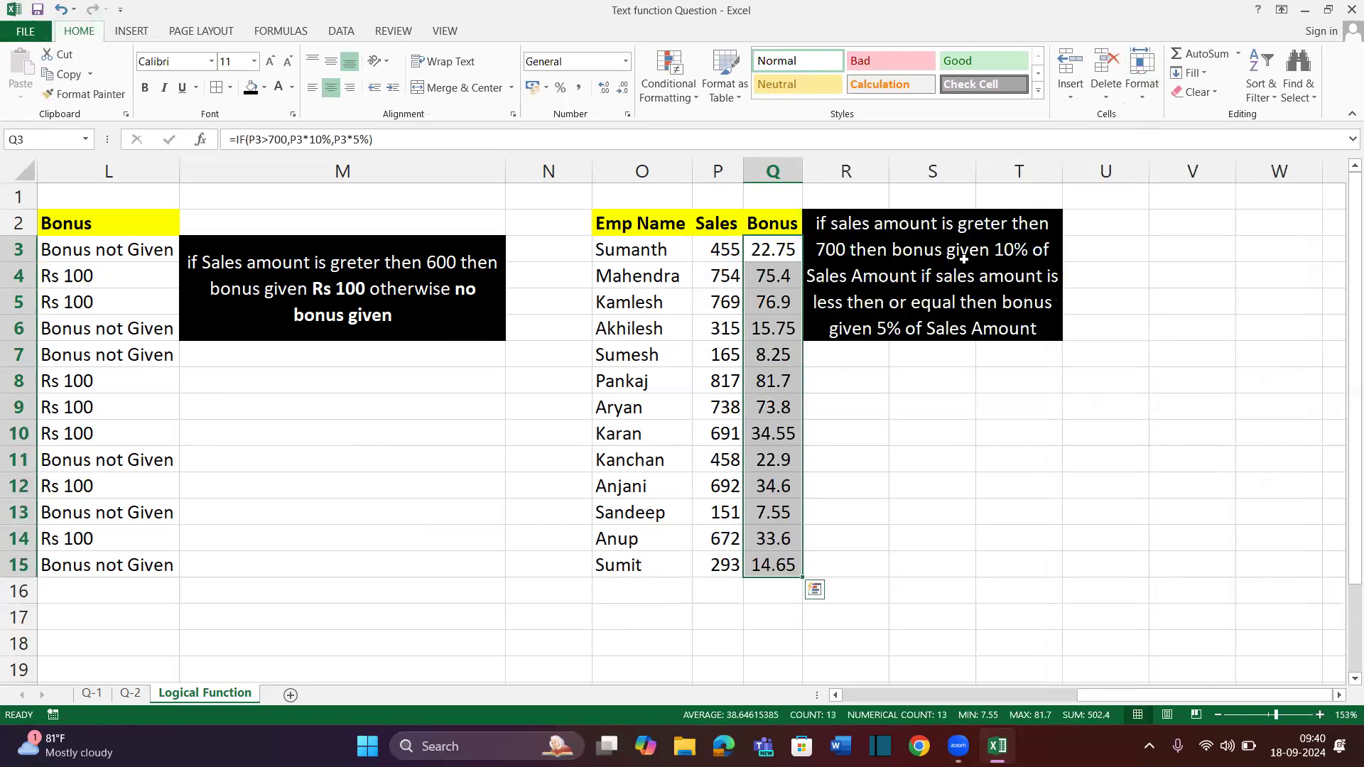
left_click_drag(802, 172, 844, 171)
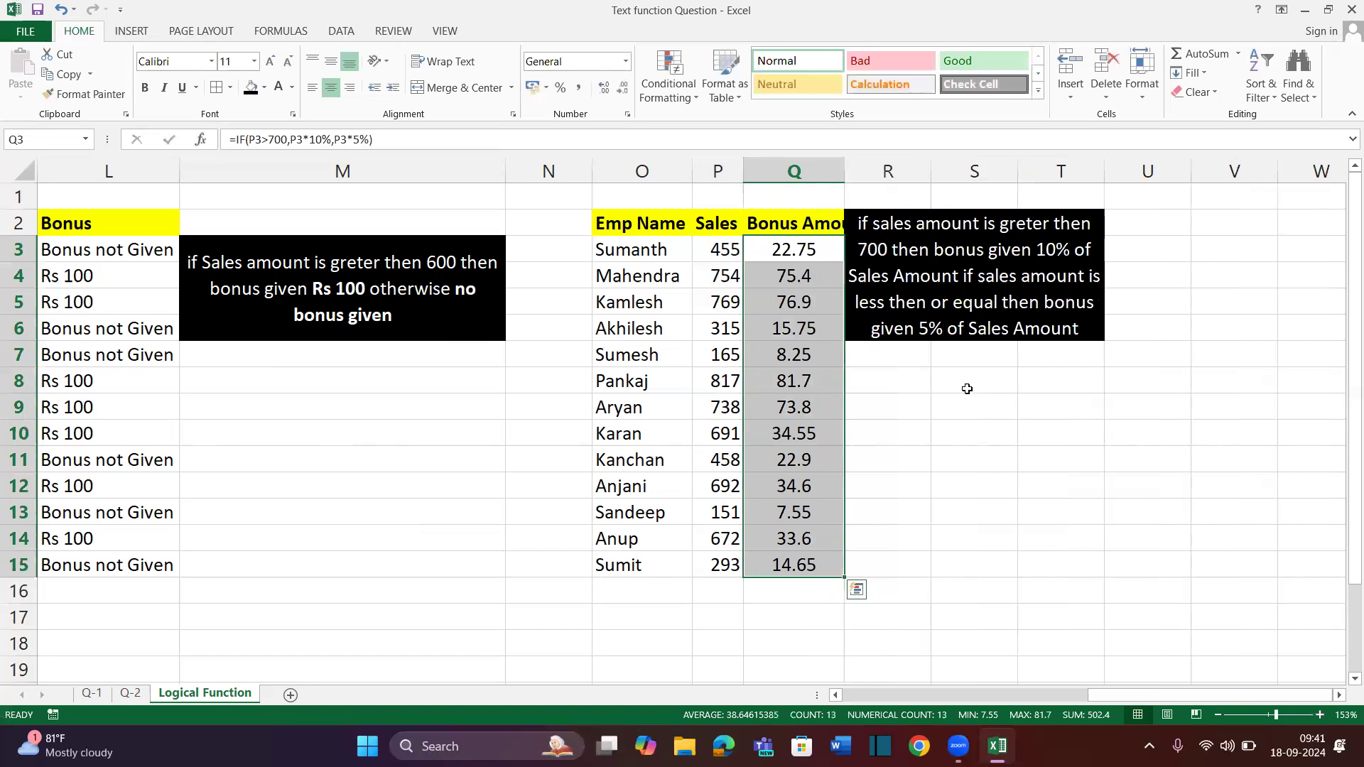
left_click(968, 403)
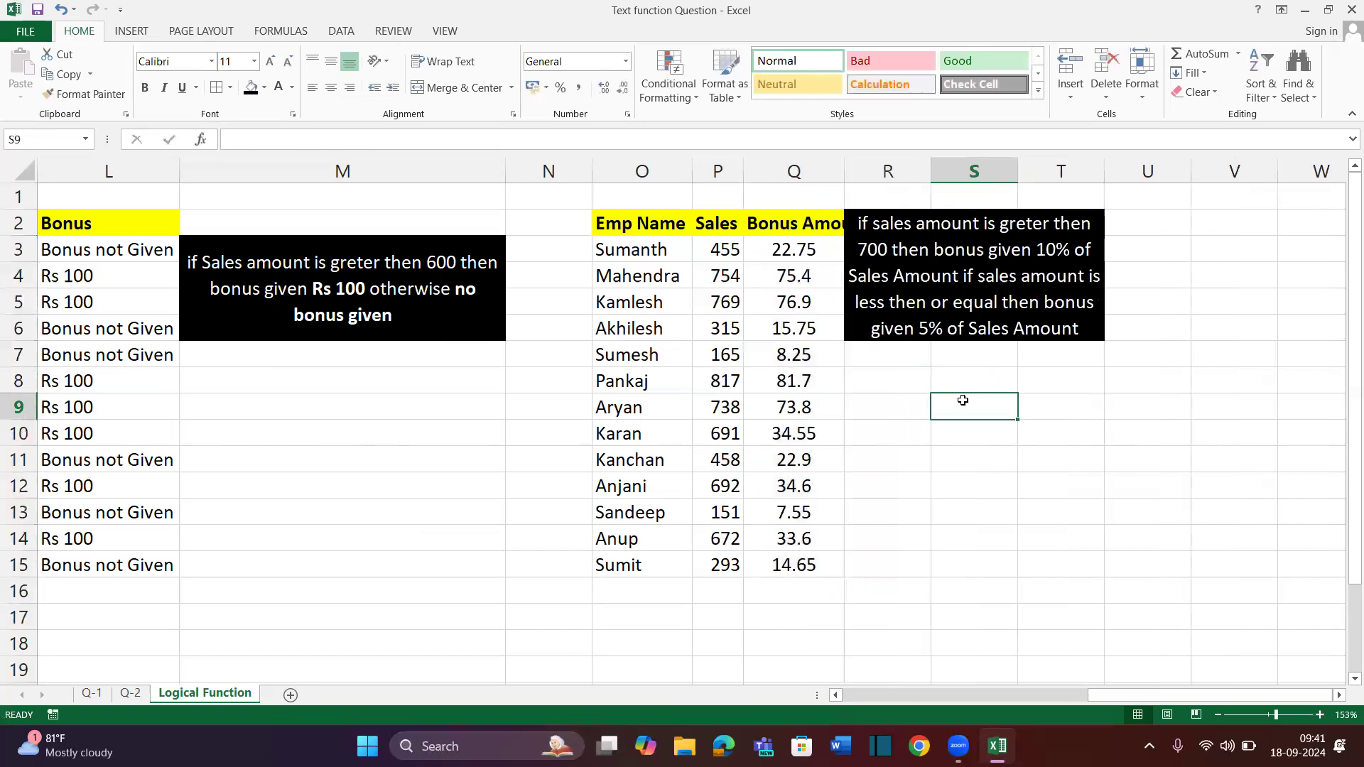
double_click(856, 172)
left_click(958, 390)
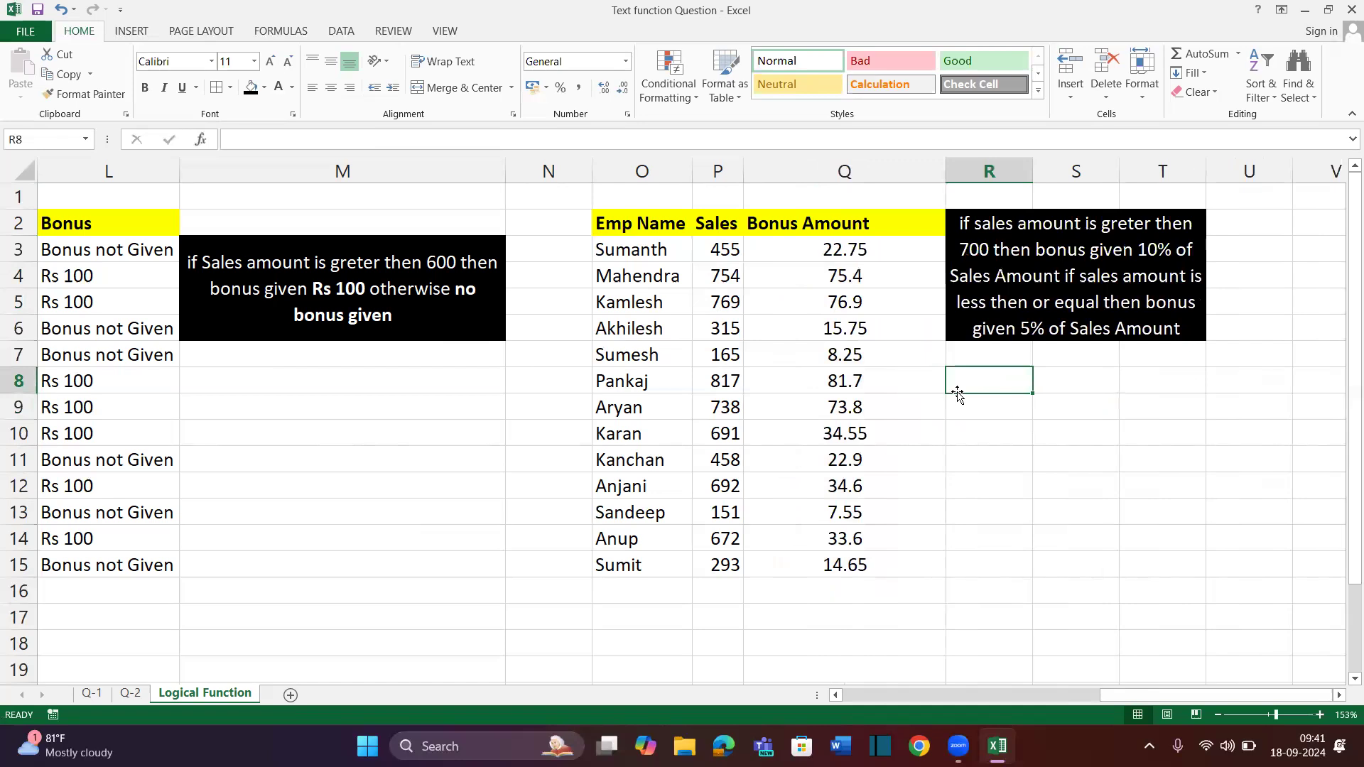
left_click_drag(844, 220, 846, 506)
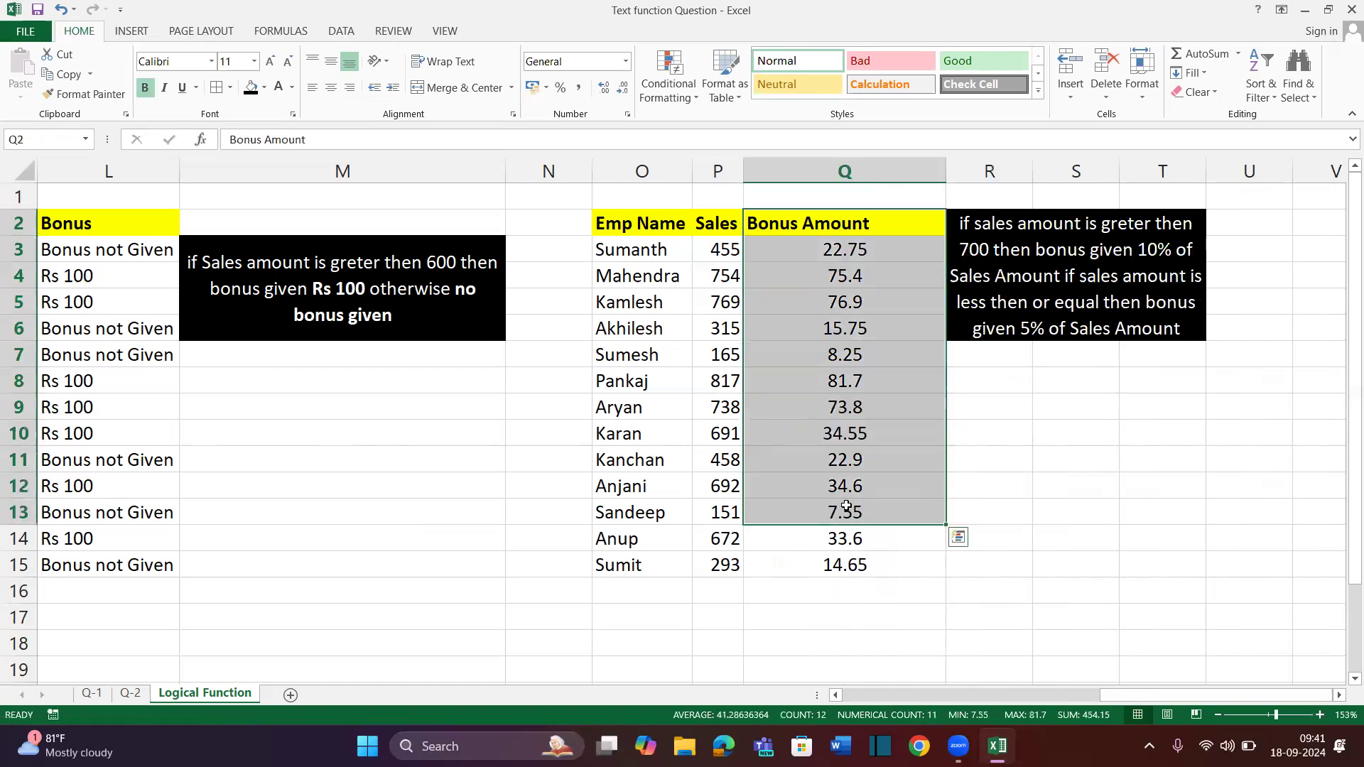
left_click(853, 355)
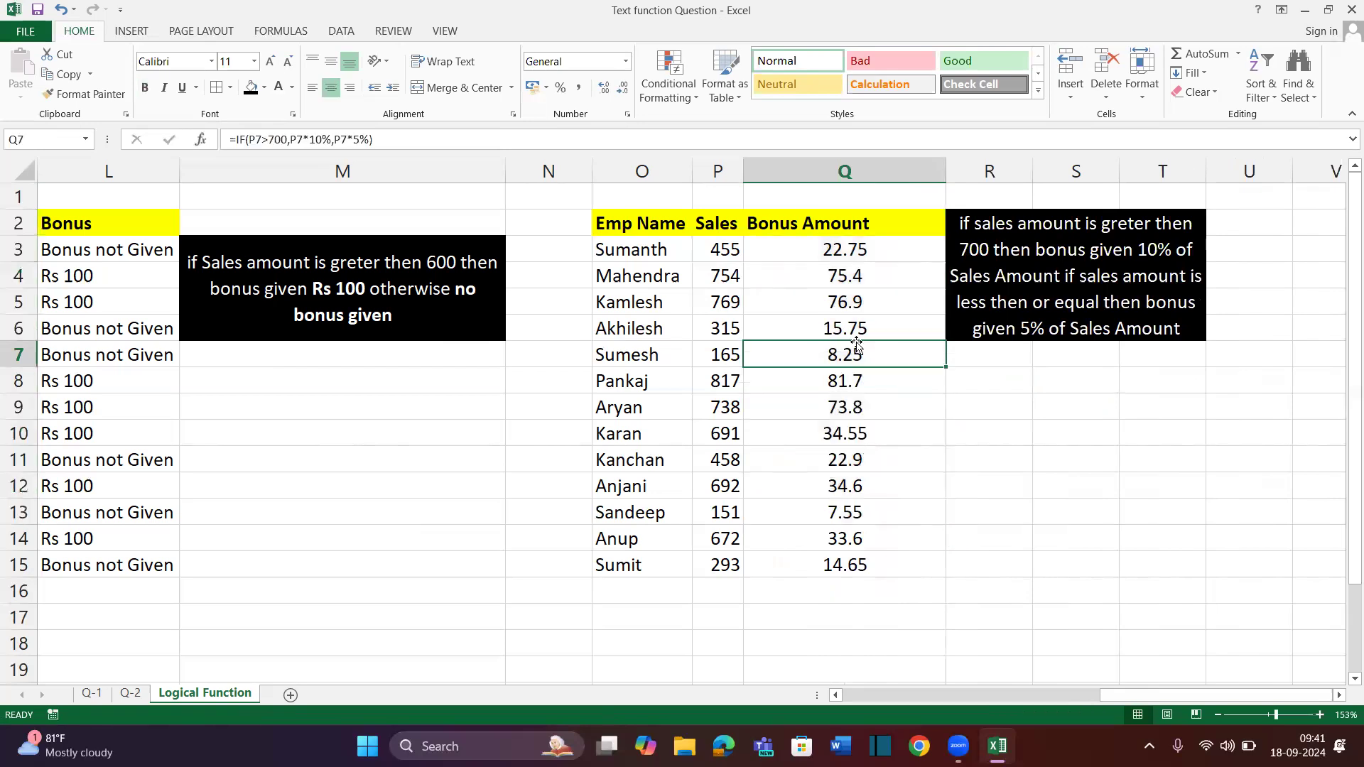
left_click(652, 234)
Copy the Emp Name heading and 13 names from column O into V2:V15
key("ctrl+shift+Down")
key("ctrl+c")
scroll(938, 265, "right", 3)
scroll(1136, 231, "left", 1)
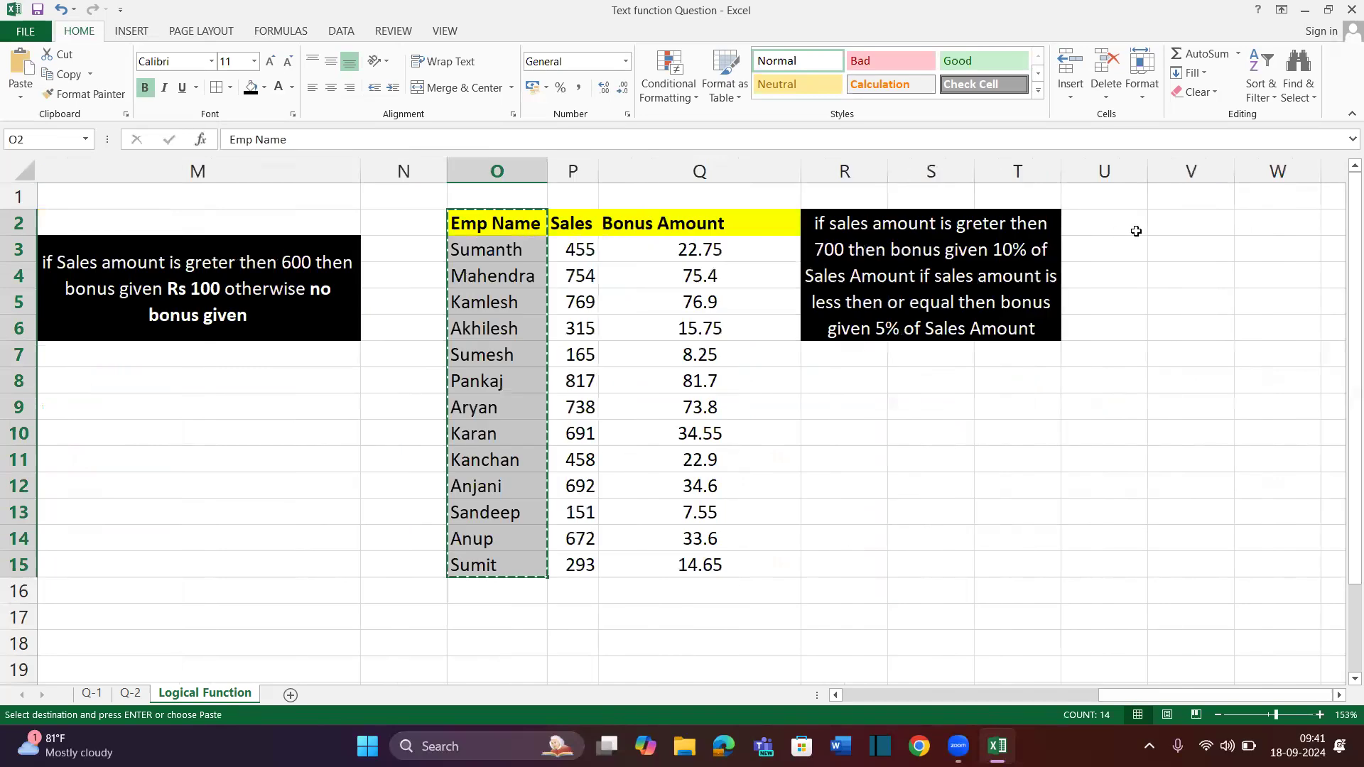
left_click(1188, 222)
key("ctrl+v")
key("alt")
key("Escape")
scroll(1136, 283, "right", 1)
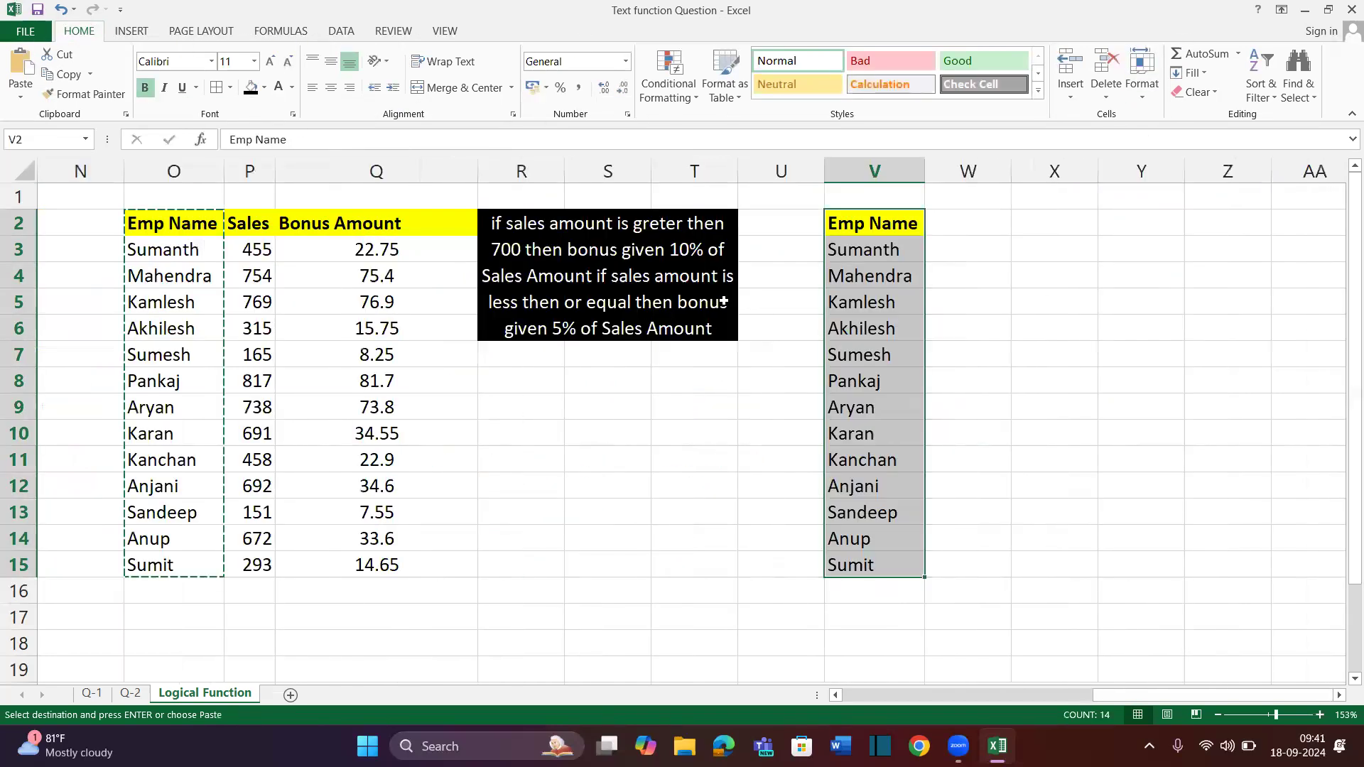
Head W2 'Salary' and enter =VALUE(RANDBETWEEN(100,900)&"00") in W3
left_click(981, 222)
type("ala")
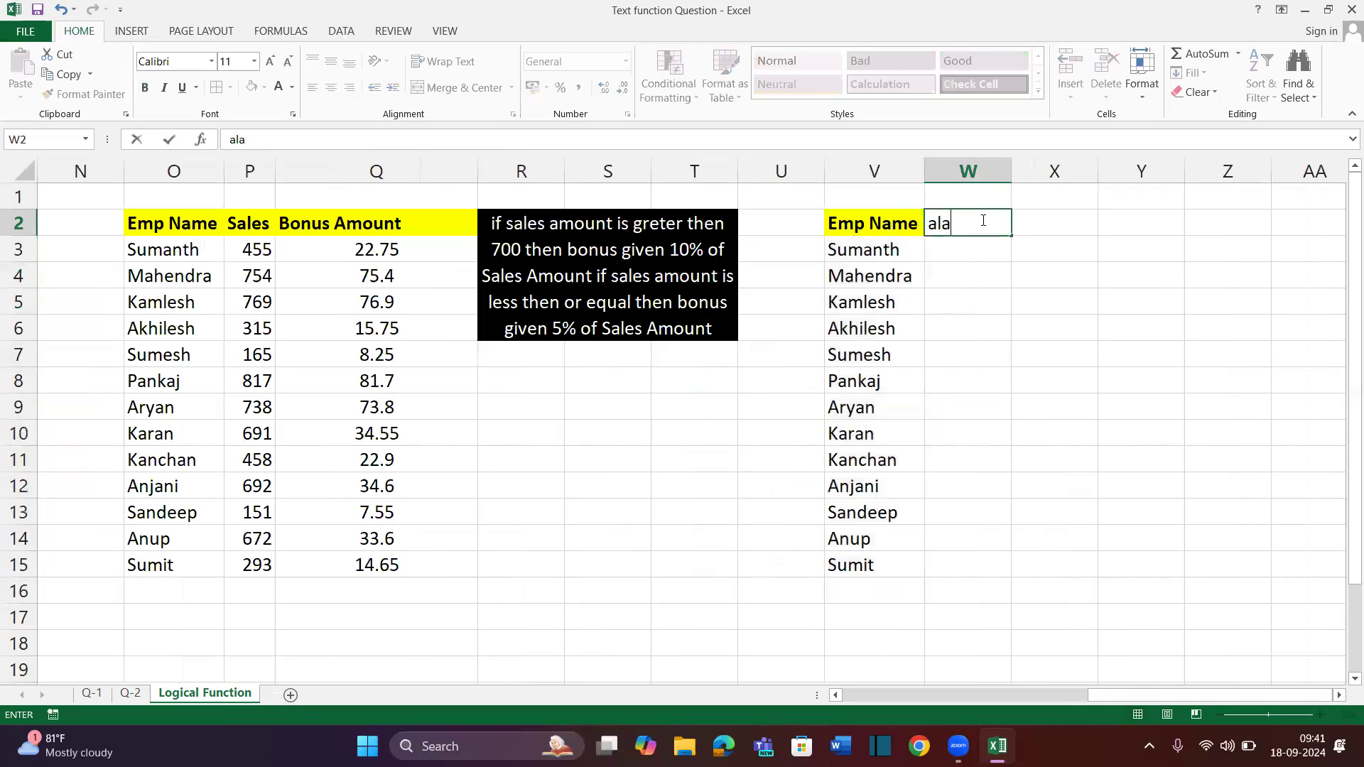
key("BackSpace")
key("BackSpace")
key("BackSpace")
type("Salary")
key("Return")
type("=")
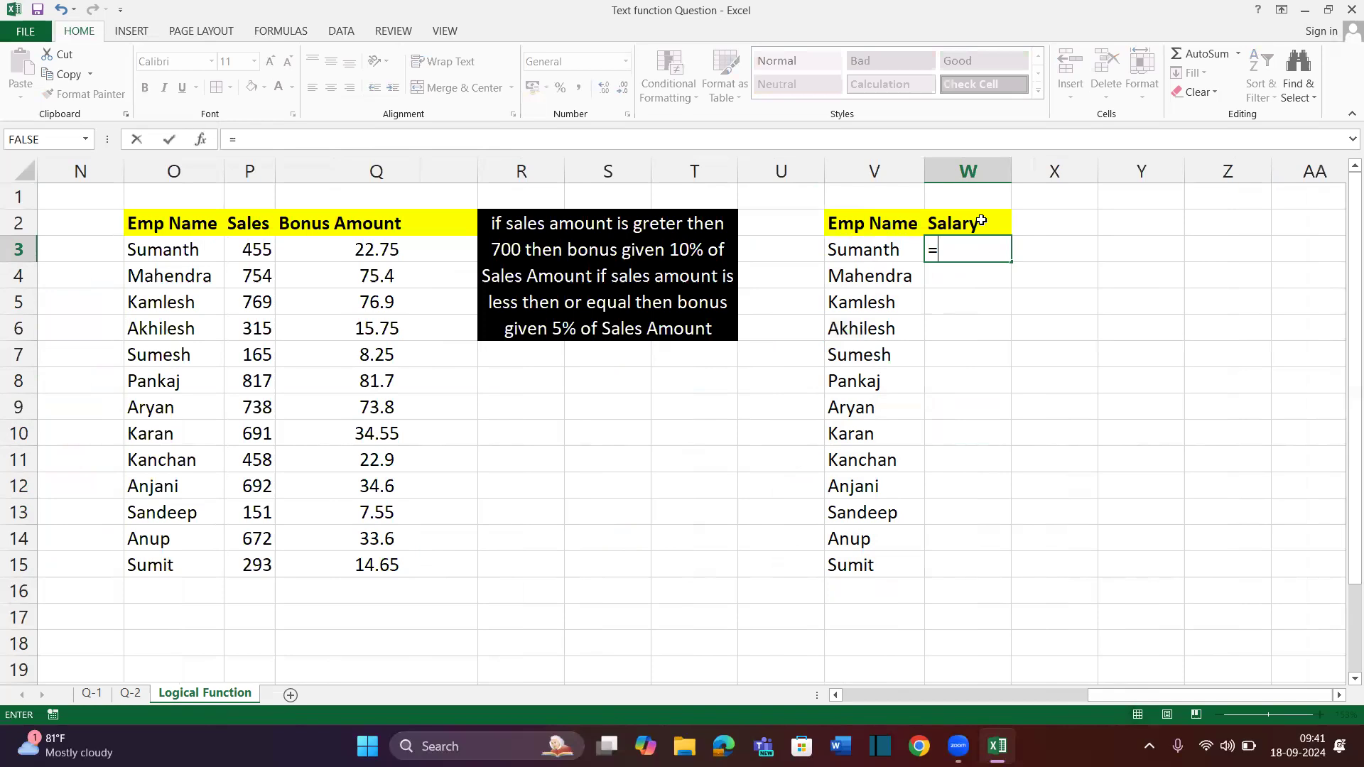
type("rand")
key("Down")
key("Tab")
type("100,900")
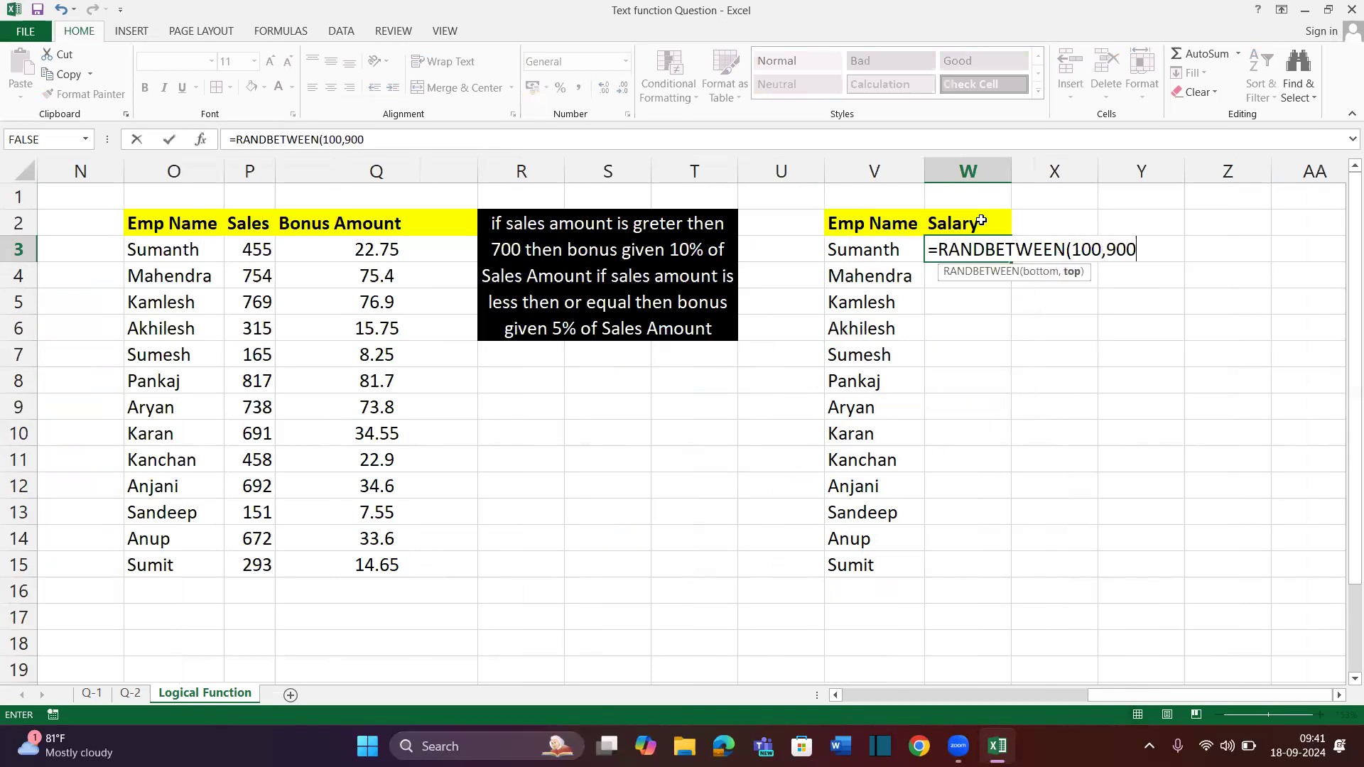
type(")&\"00")
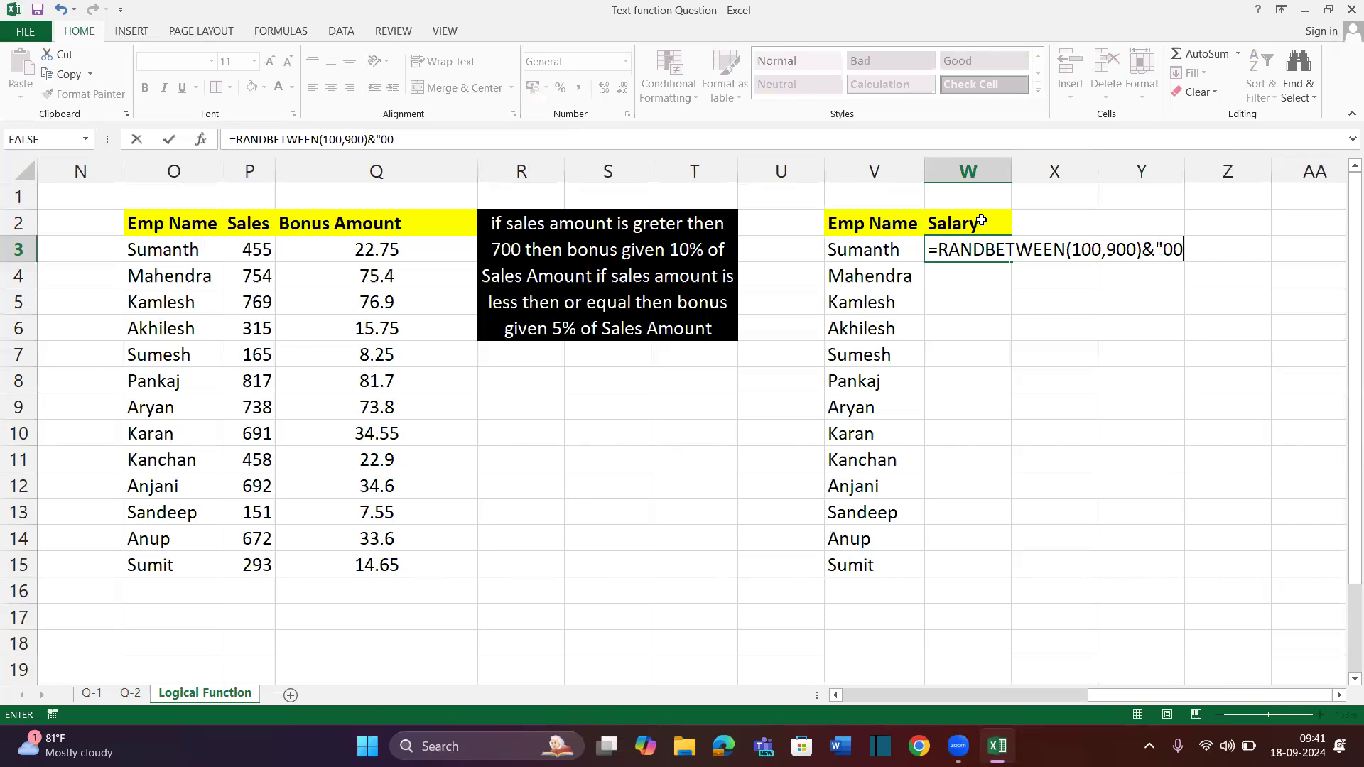
type("\"")
left_click(942, 250)
type("VALUE(")
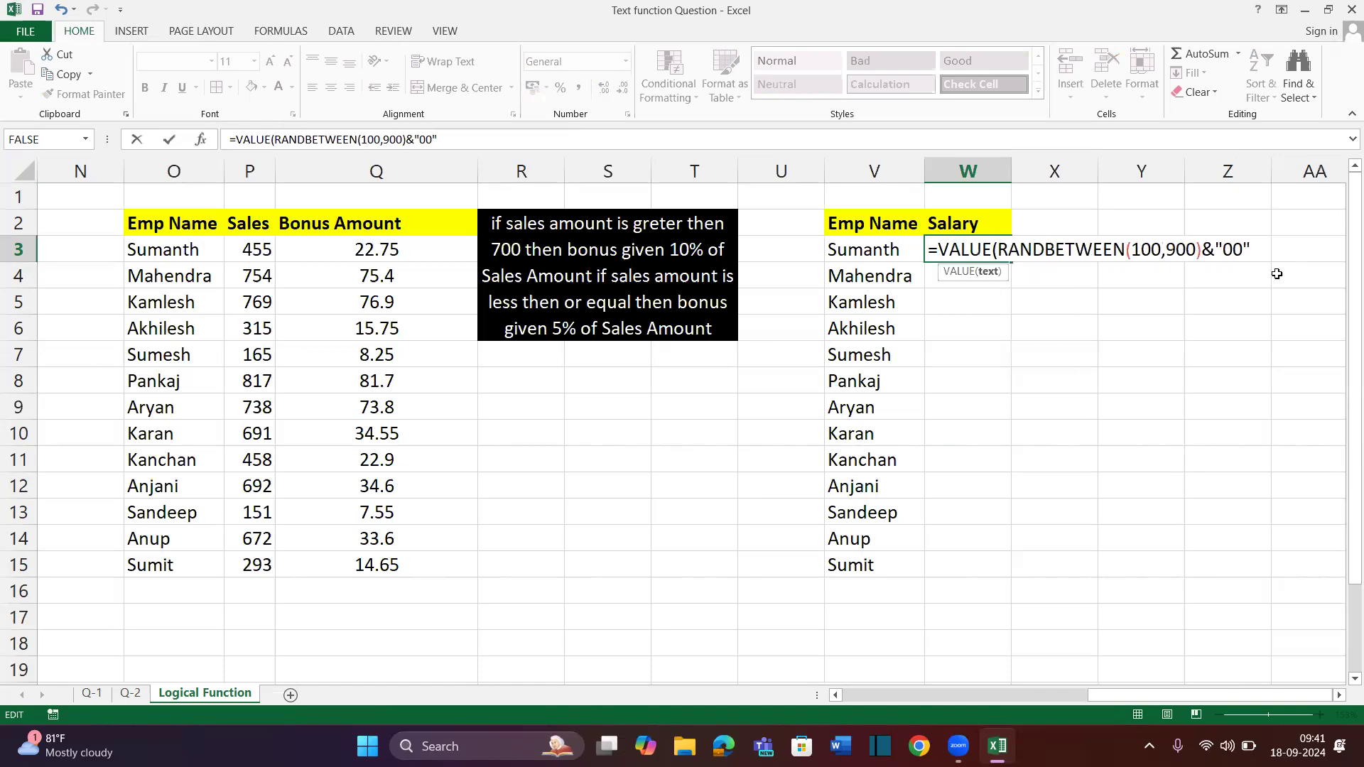
type(")")
key("Return")
Fill the salary formula down to W15 and paste it back as fixed values
key("Up")
key("shift+Down")
key("shift+Down")
key("shift+Down")
key("shift+Down")
key("shift+Down")
key("shift+Down")
key("shift+Down")
key("shift+Down")
key("shift+Down")
key("shift+Down")
key("shift+Down")
key("shift+Down")
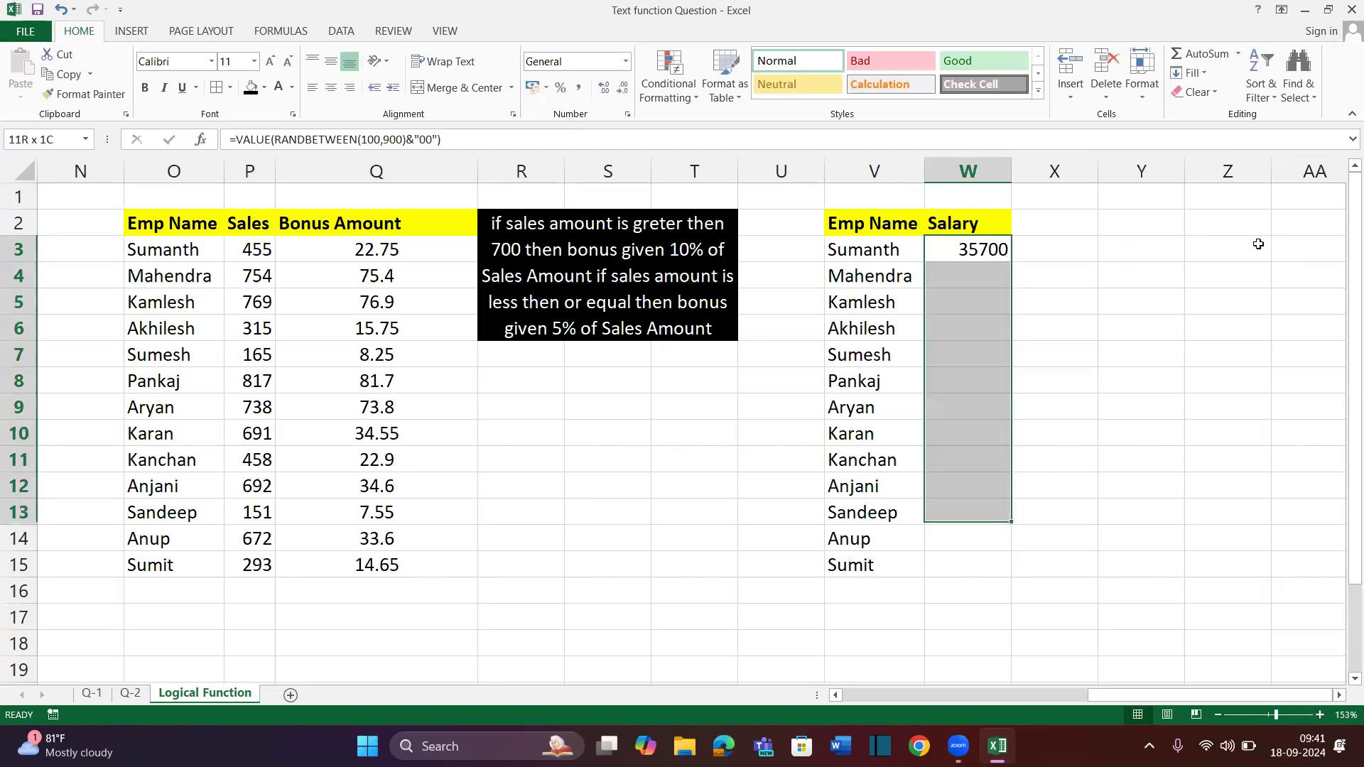
key("ctrl+d")
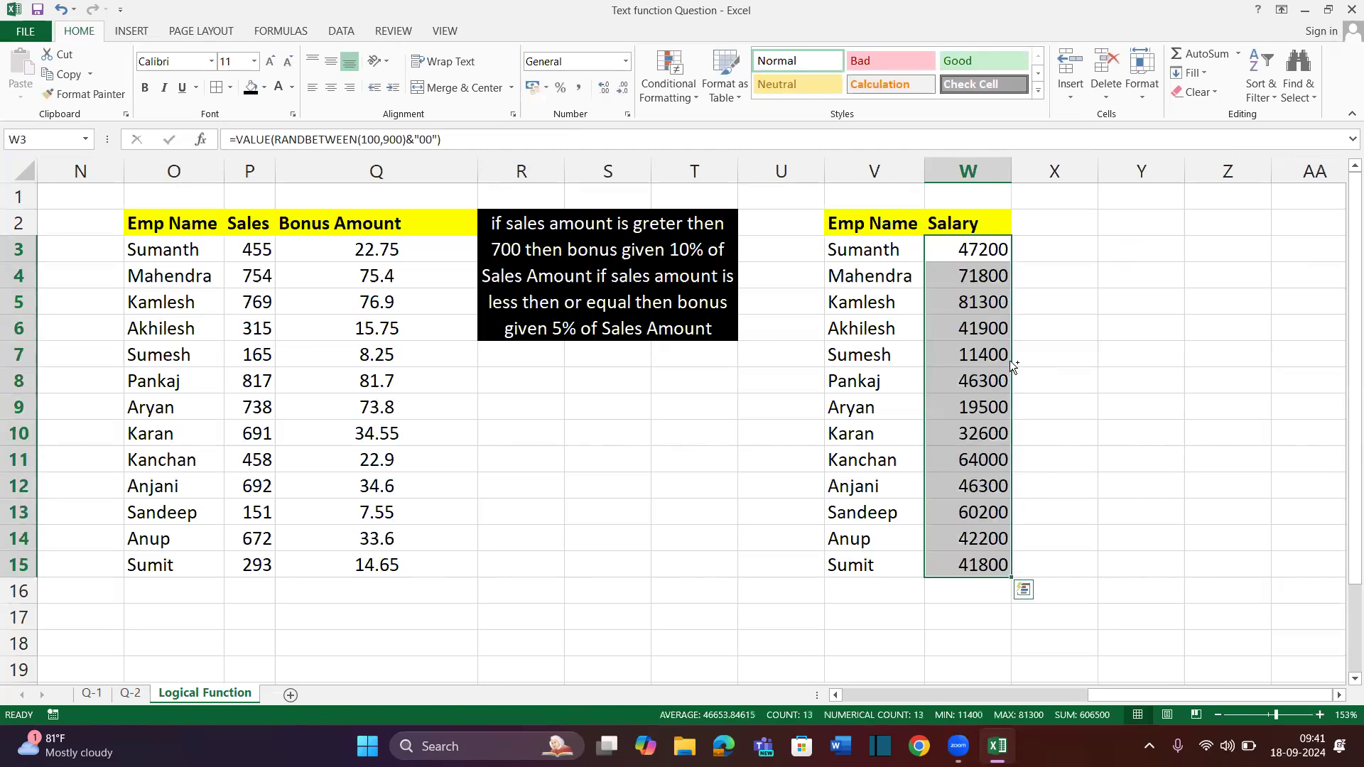
key("ctrl+c")
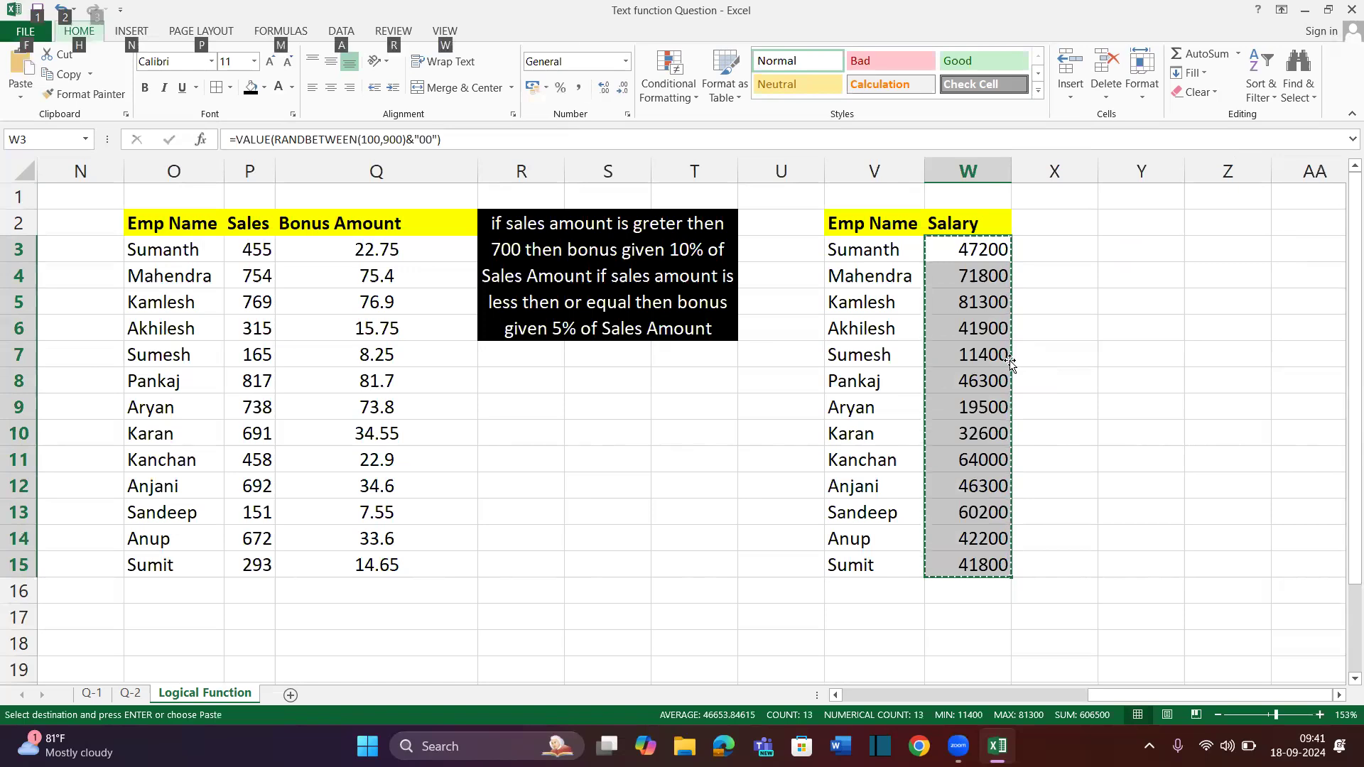
key("ctrl+alt+v")
key("v")
key("Return")
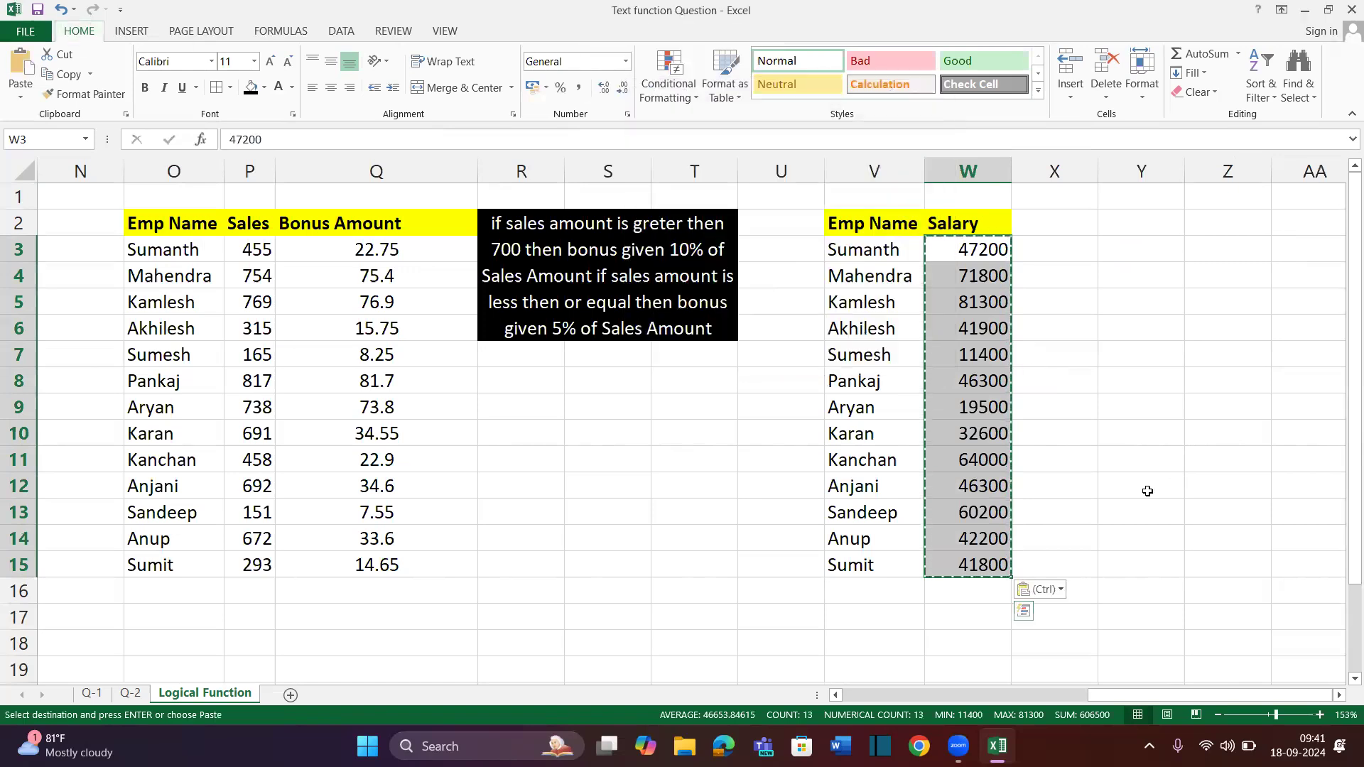
left_click(1003, 355)
Apply All Borders to the Emp Name and Salary table V2:W15
key("ctrl+a")
key("alt")
key("h")
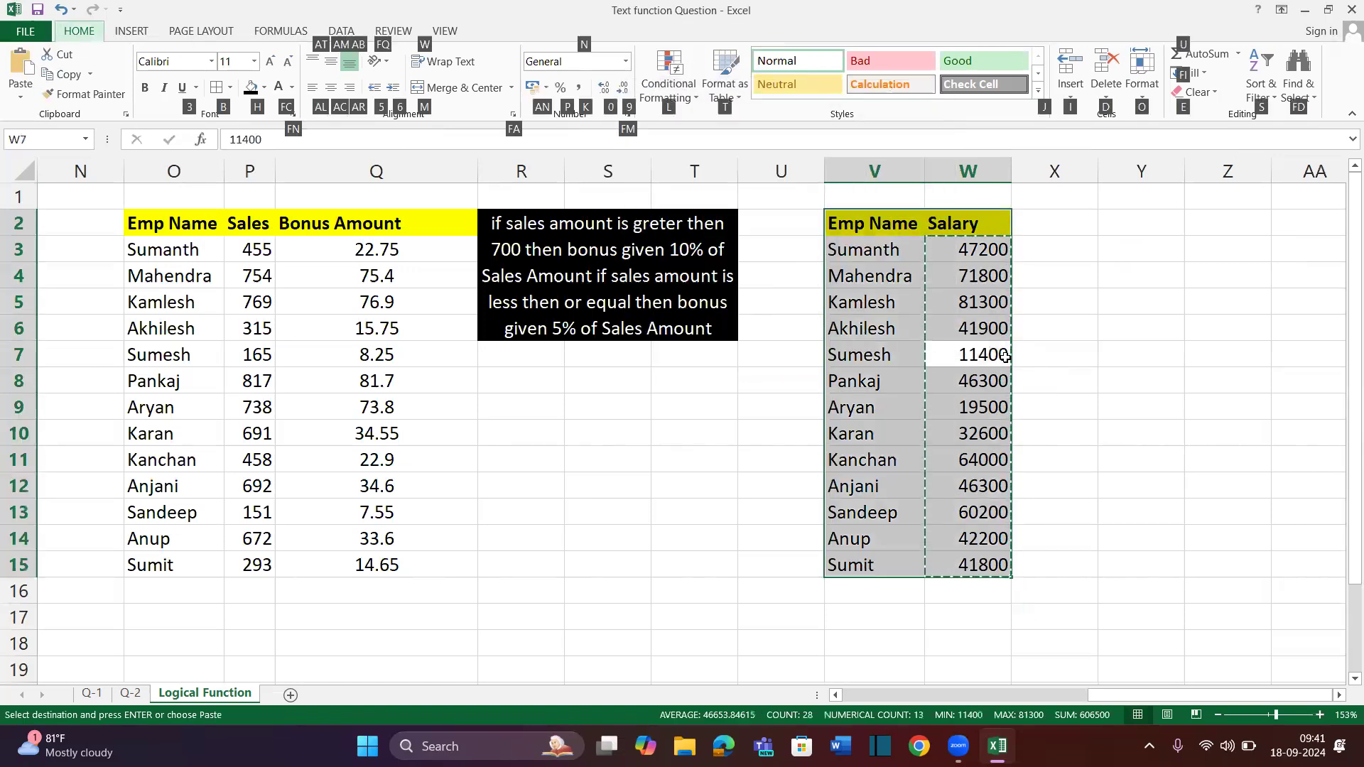
key("b")
key("a")
scroll(988, 281, "right", 3)
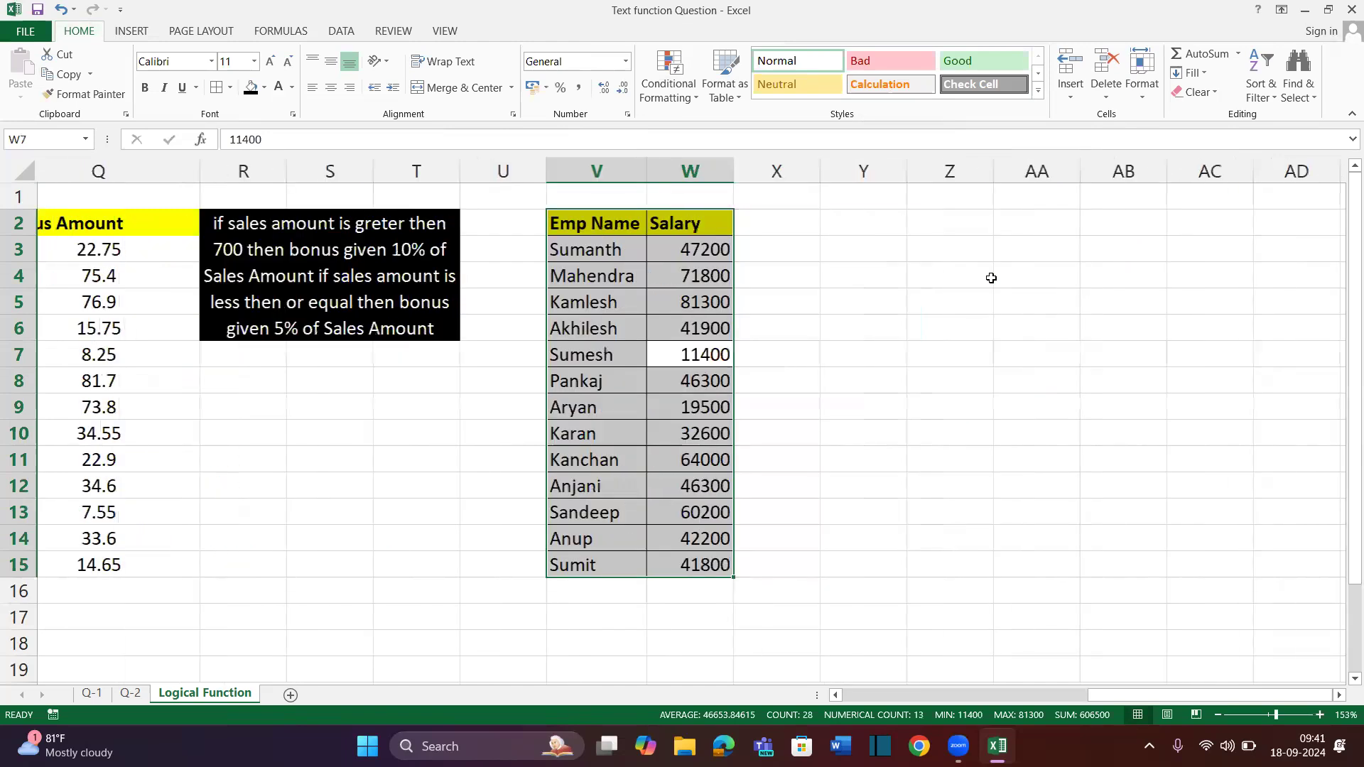
left_click(798, 226)
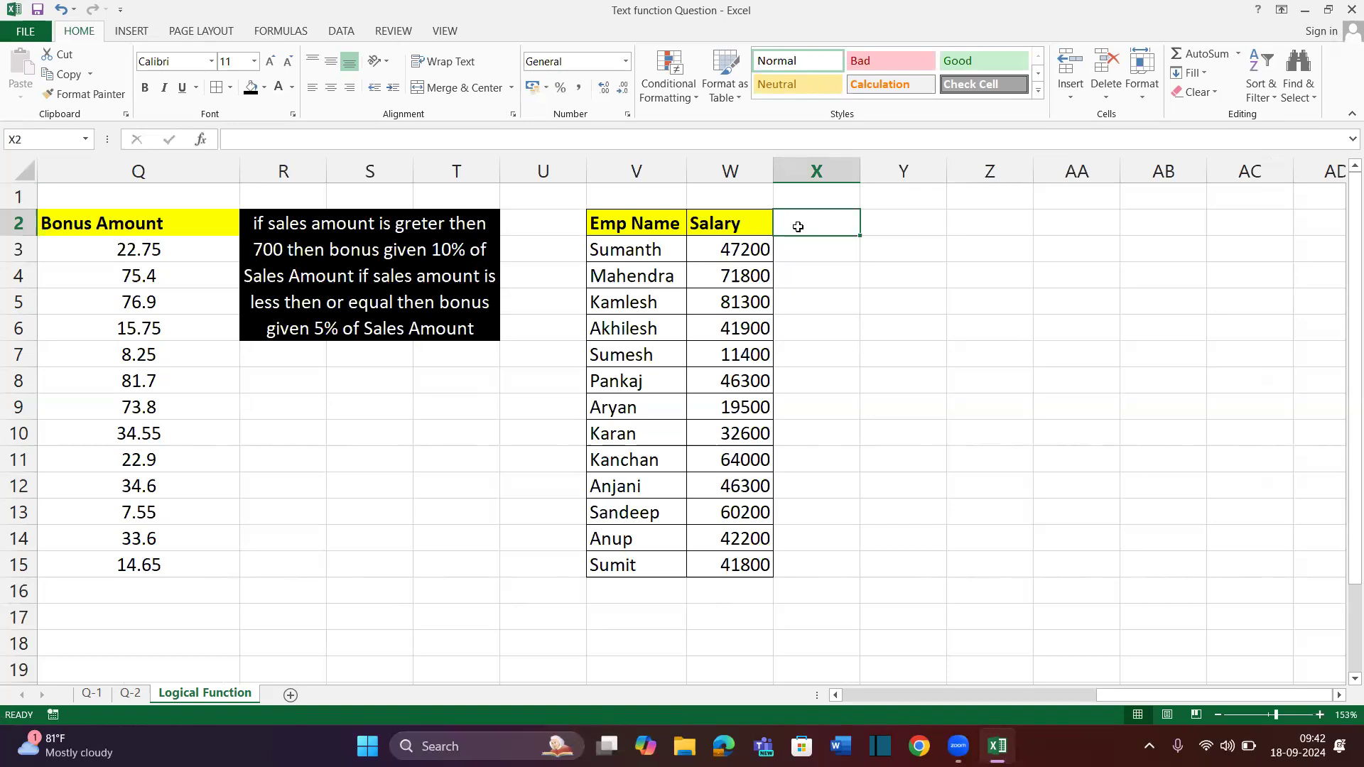
Type 'if Salary is greter then or equal 50000 then Bonus given 20%… otherwise same salary' in Y2
left_click(920, 218)
type("=i")
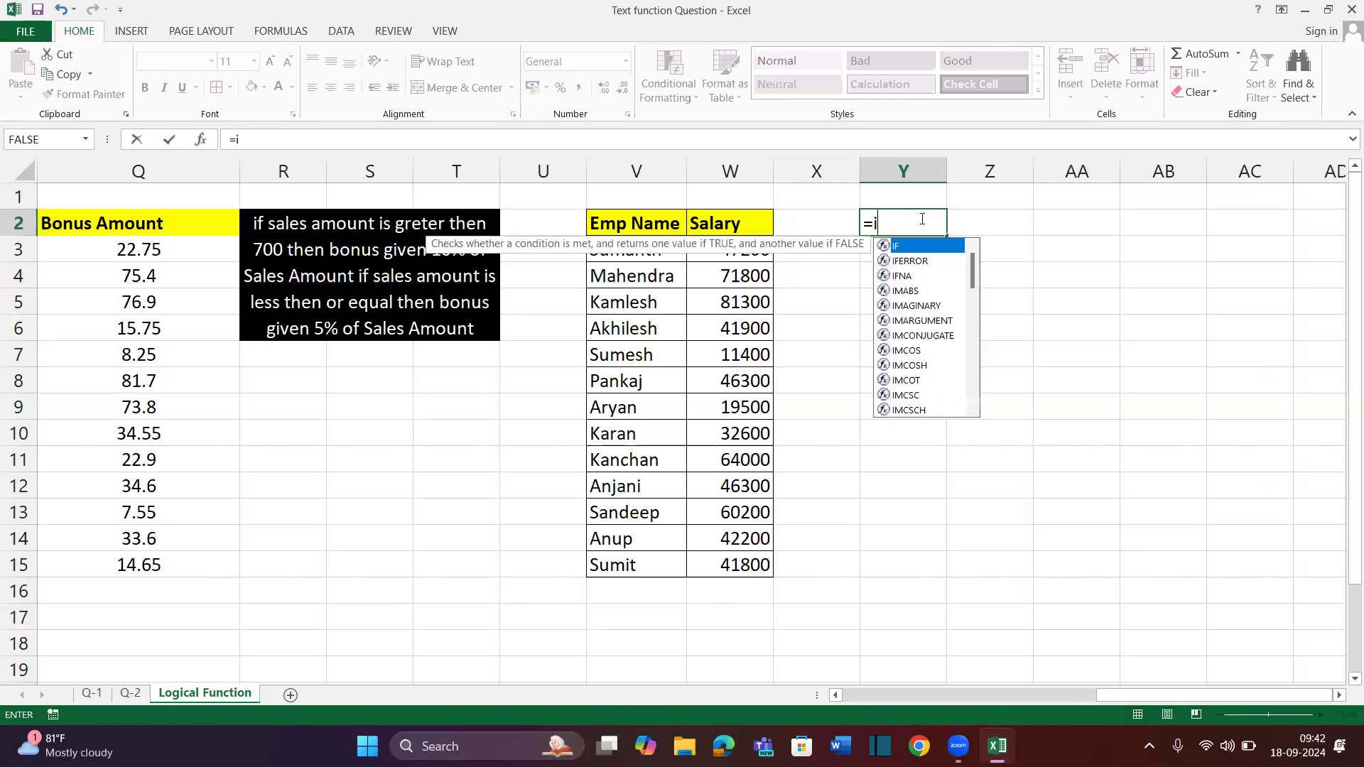
key("Escape")
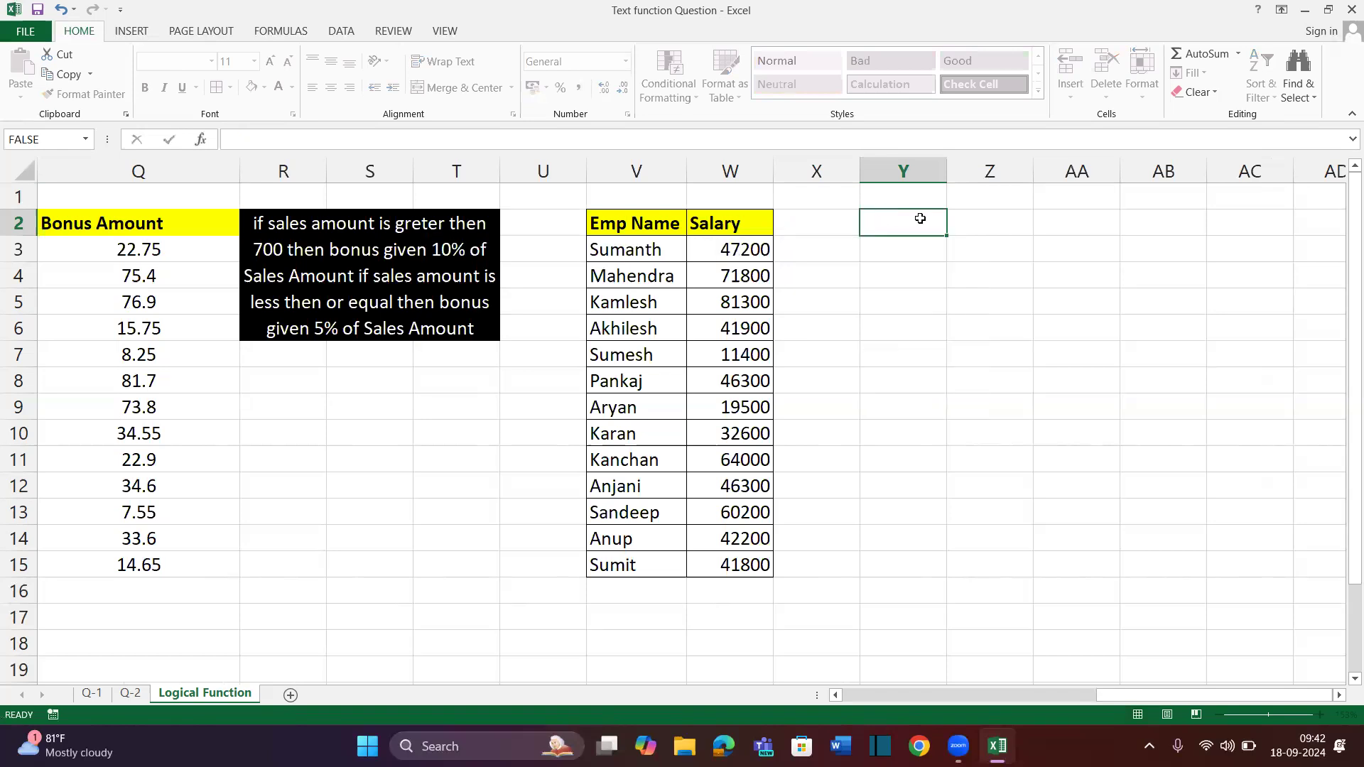
type("if S")
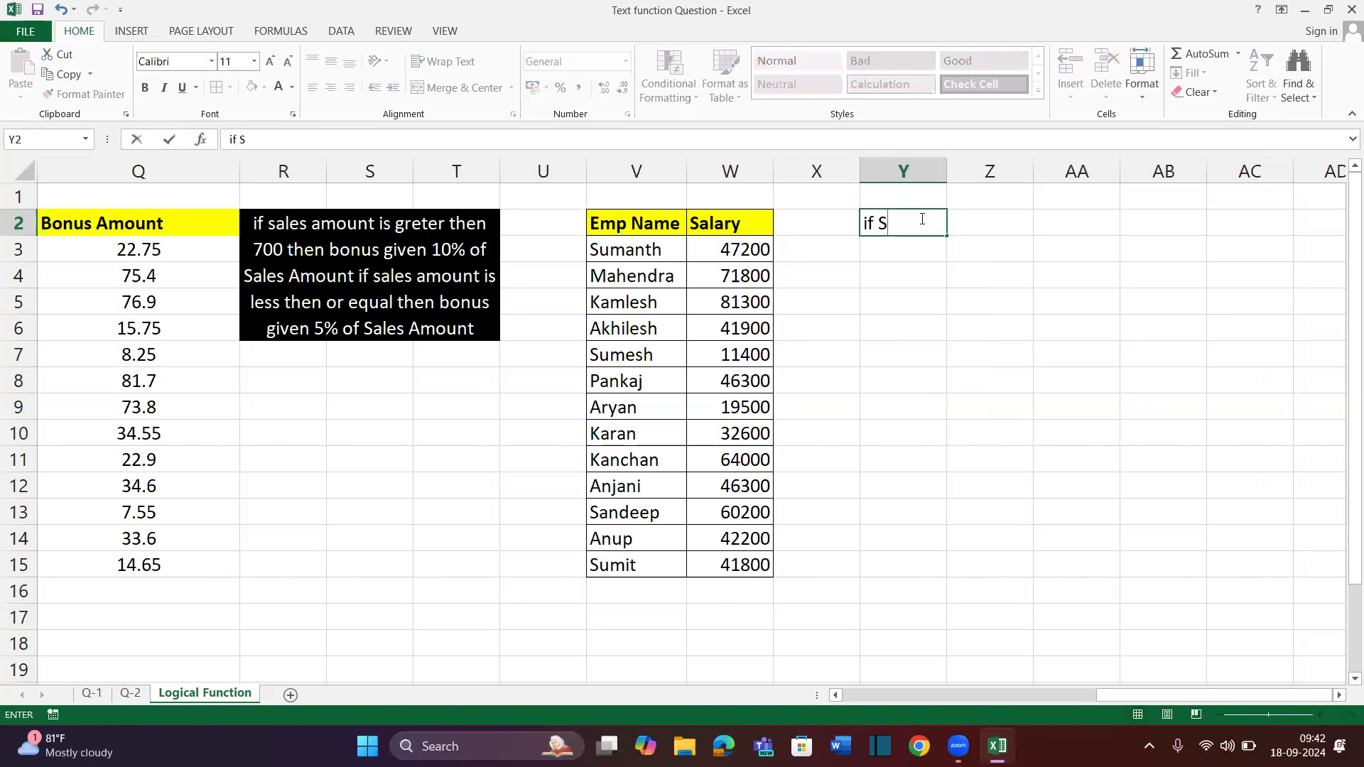
type("alary is grer")
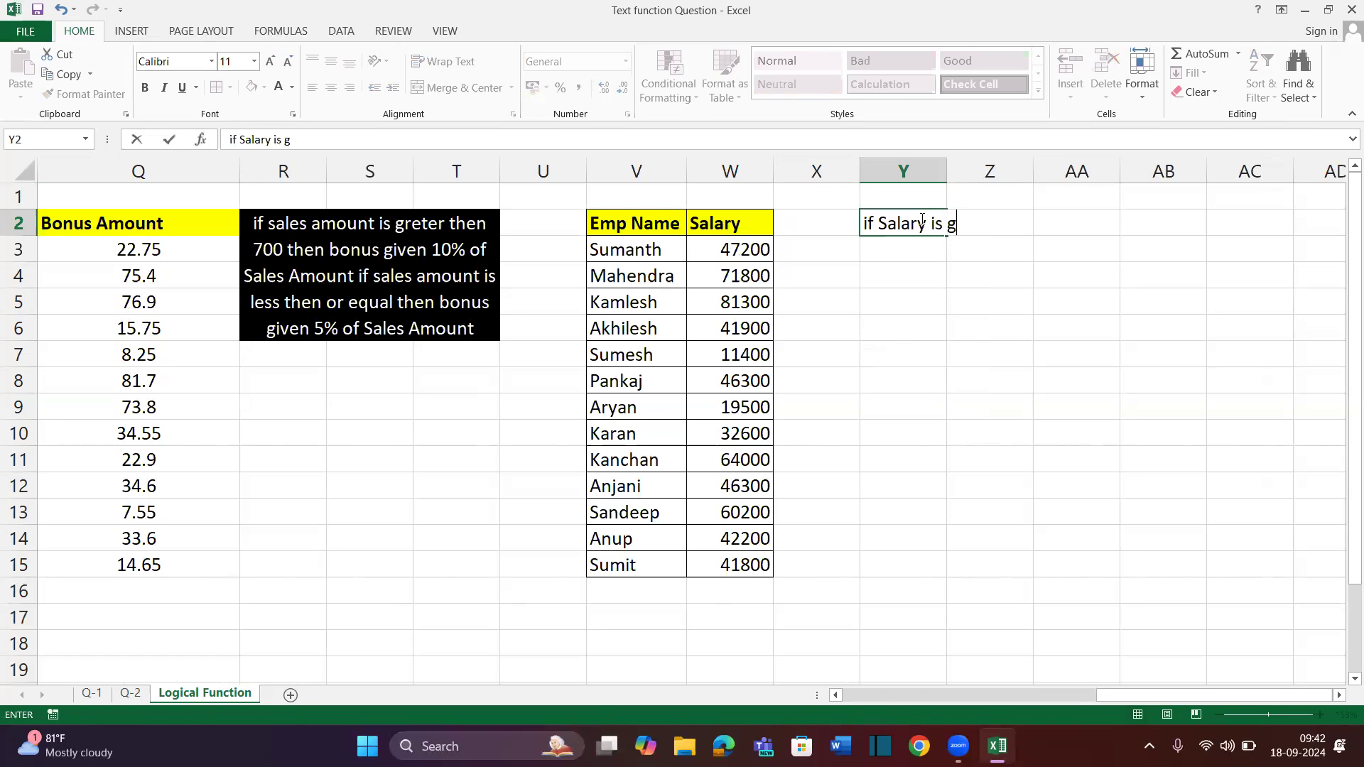
key("BackSpace")
type("ter then or eqi")
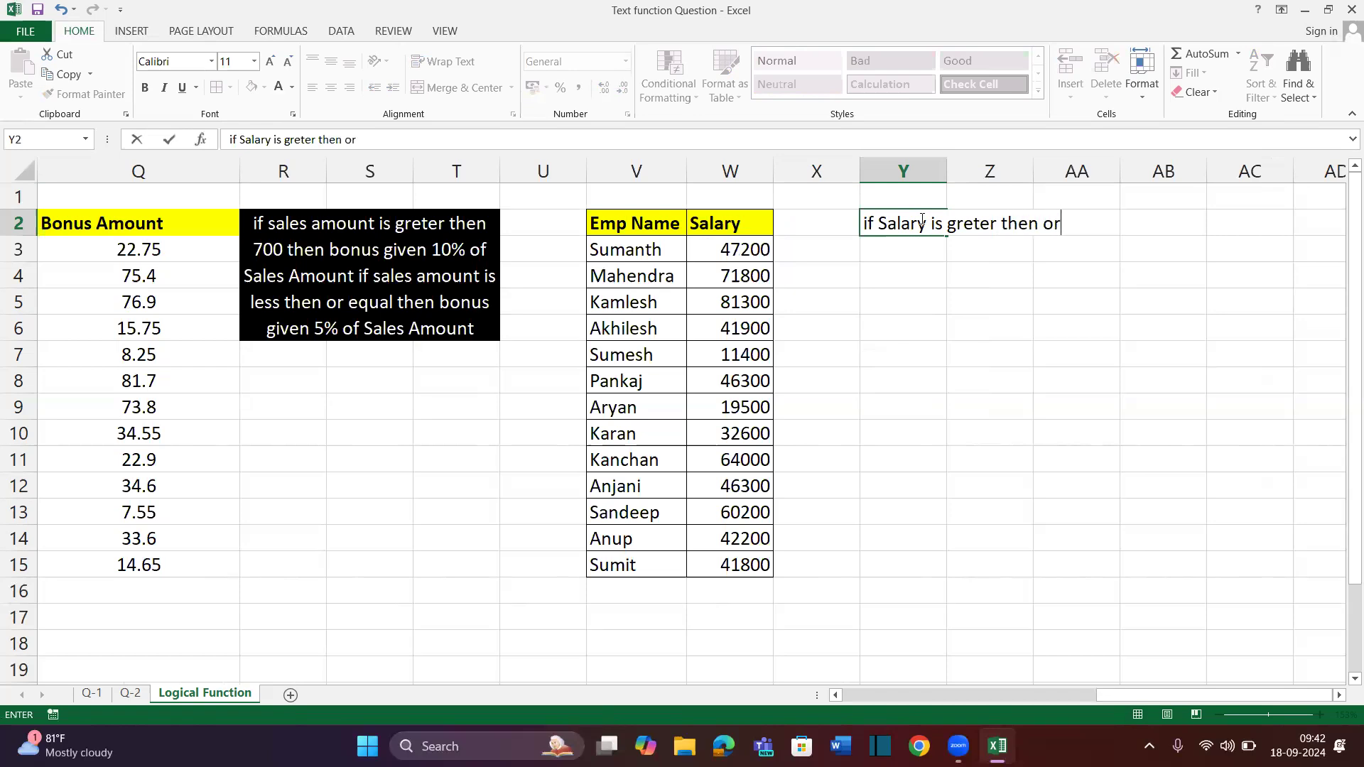
key("BackSpace")
type("ual")
key("BackSpace")
key("BackSpace")
type("al")
type("40000")
key("BackSpace")
key("BackSpace")
key("BackSpace")
key("BackSpace")
key("BackSpace")
type("5000")
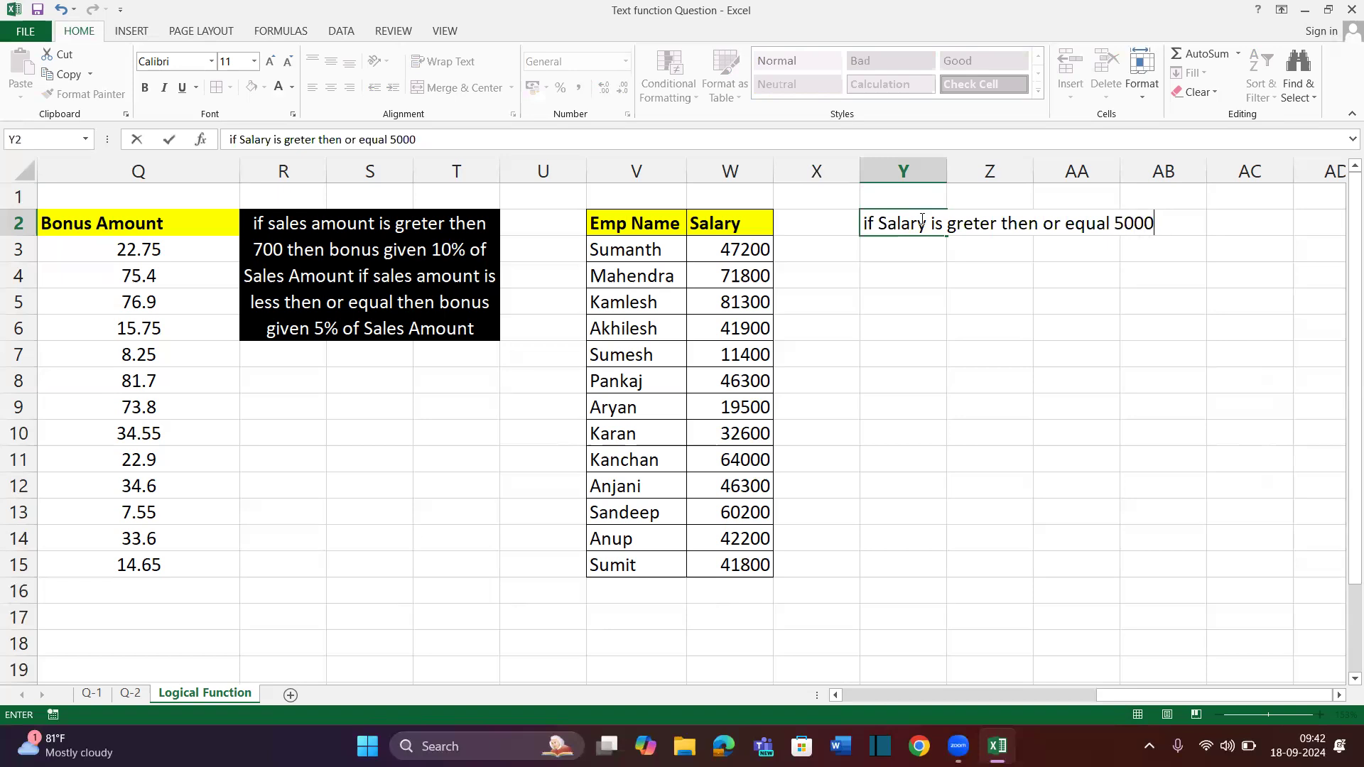
type("0 then")
type("Bon")
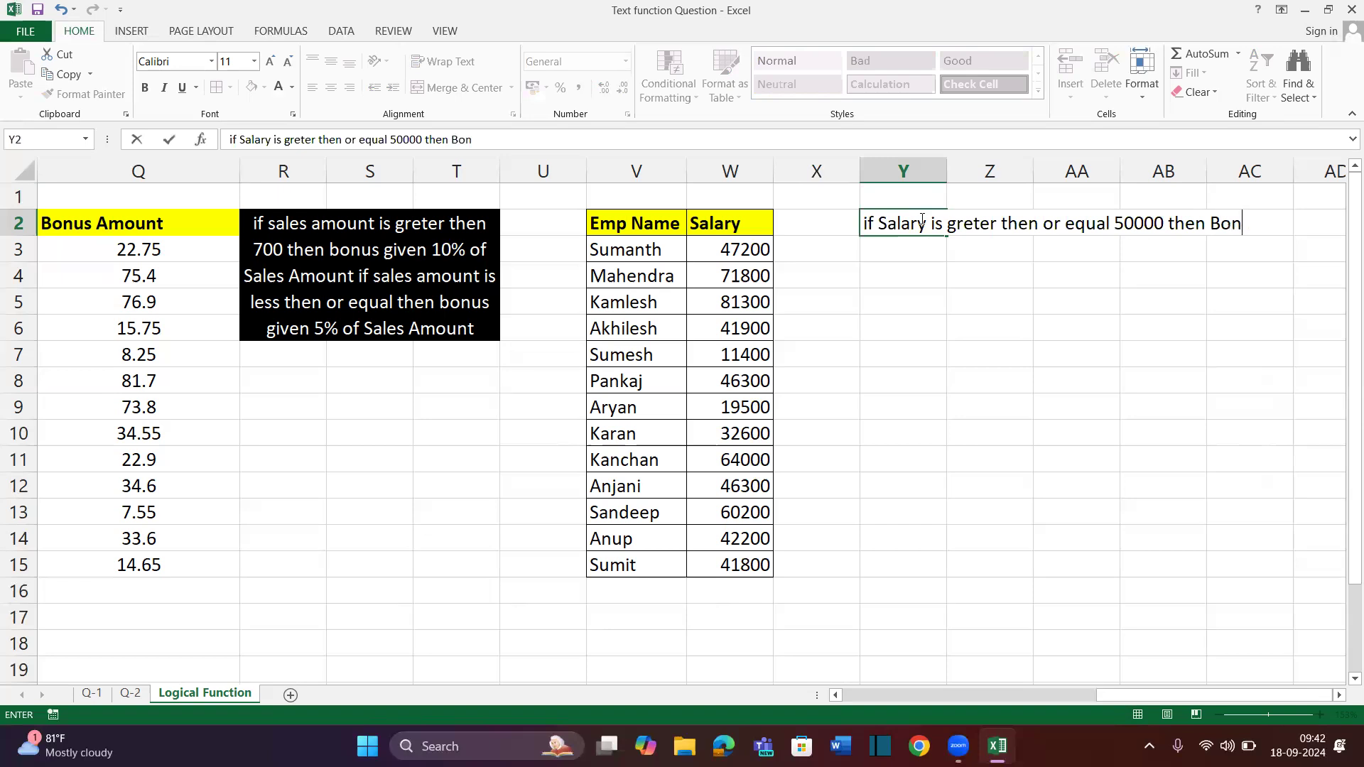
type("us given ")
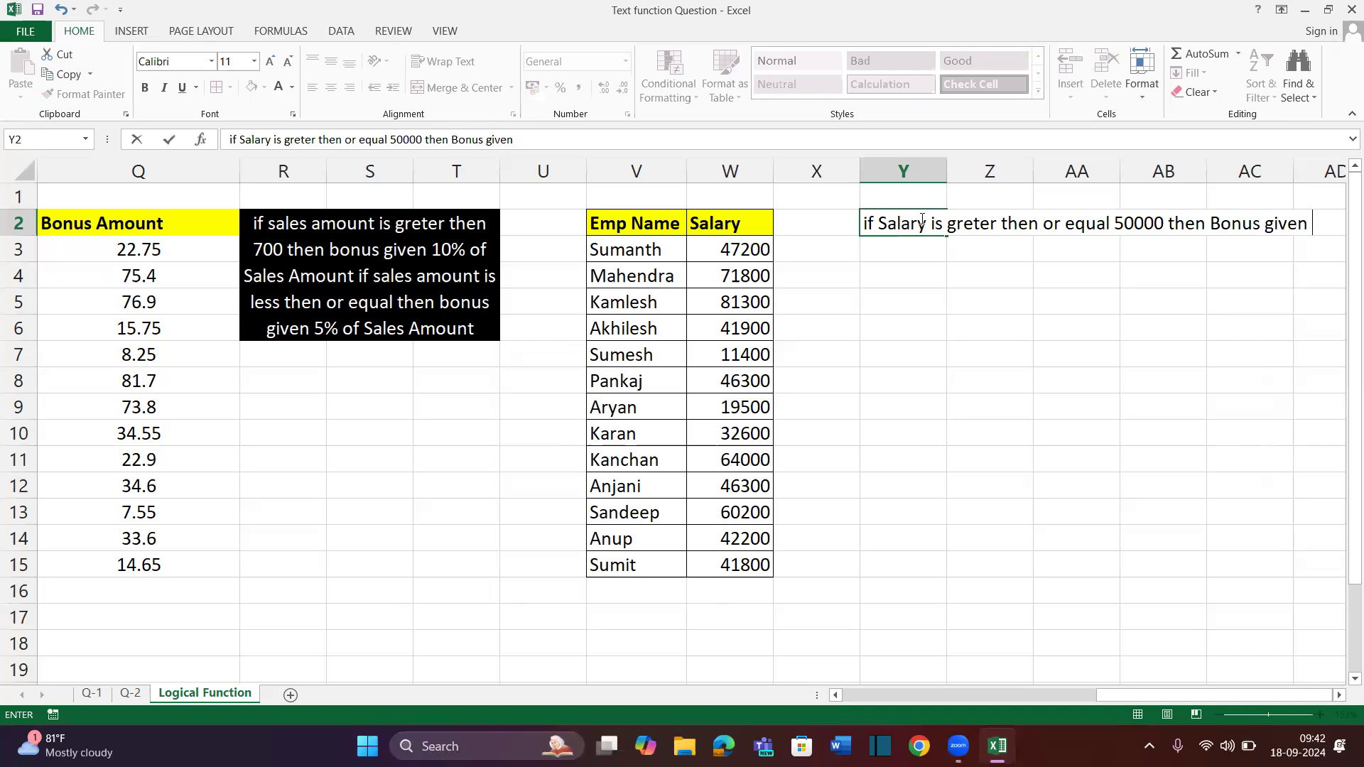
type("20% of ")
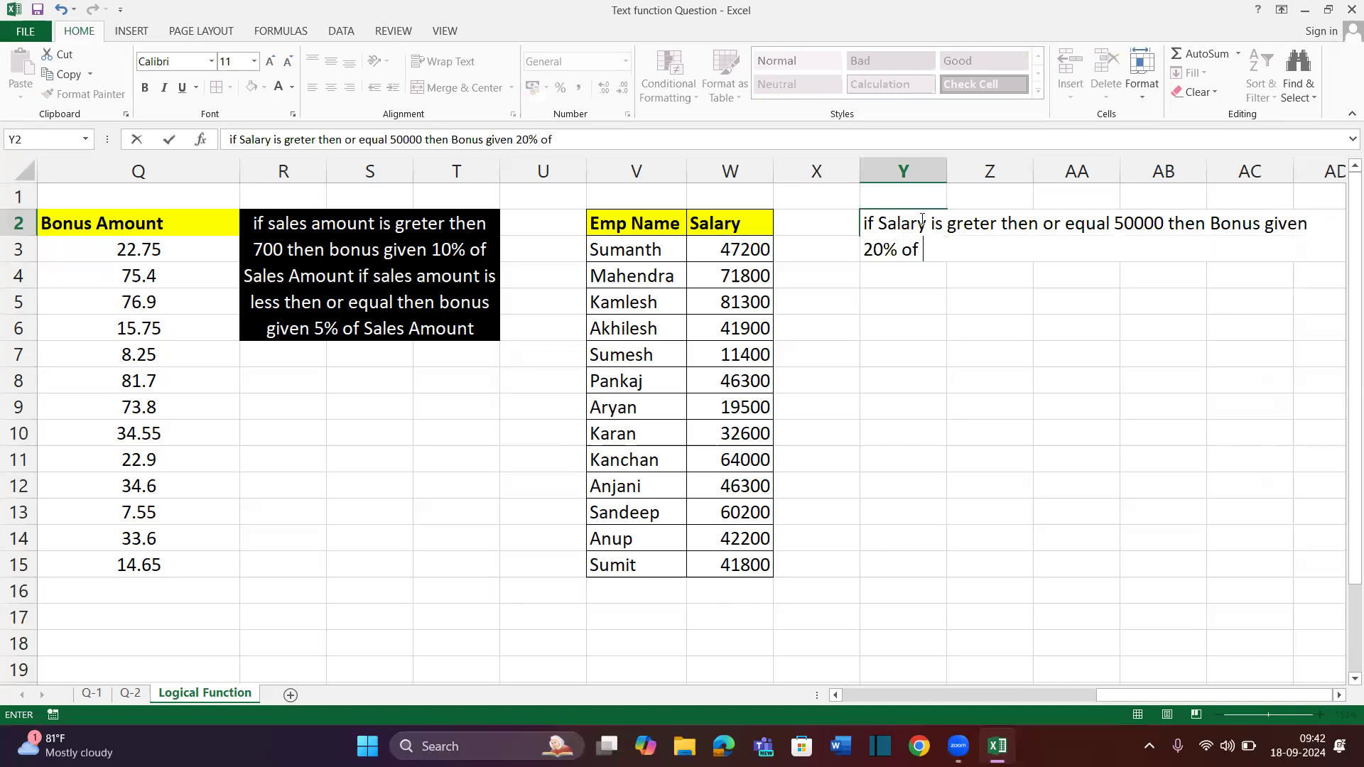
type("Sal")
key("BackSpace")
key("BackSpace")
key("BackSpace")
type("there salary")
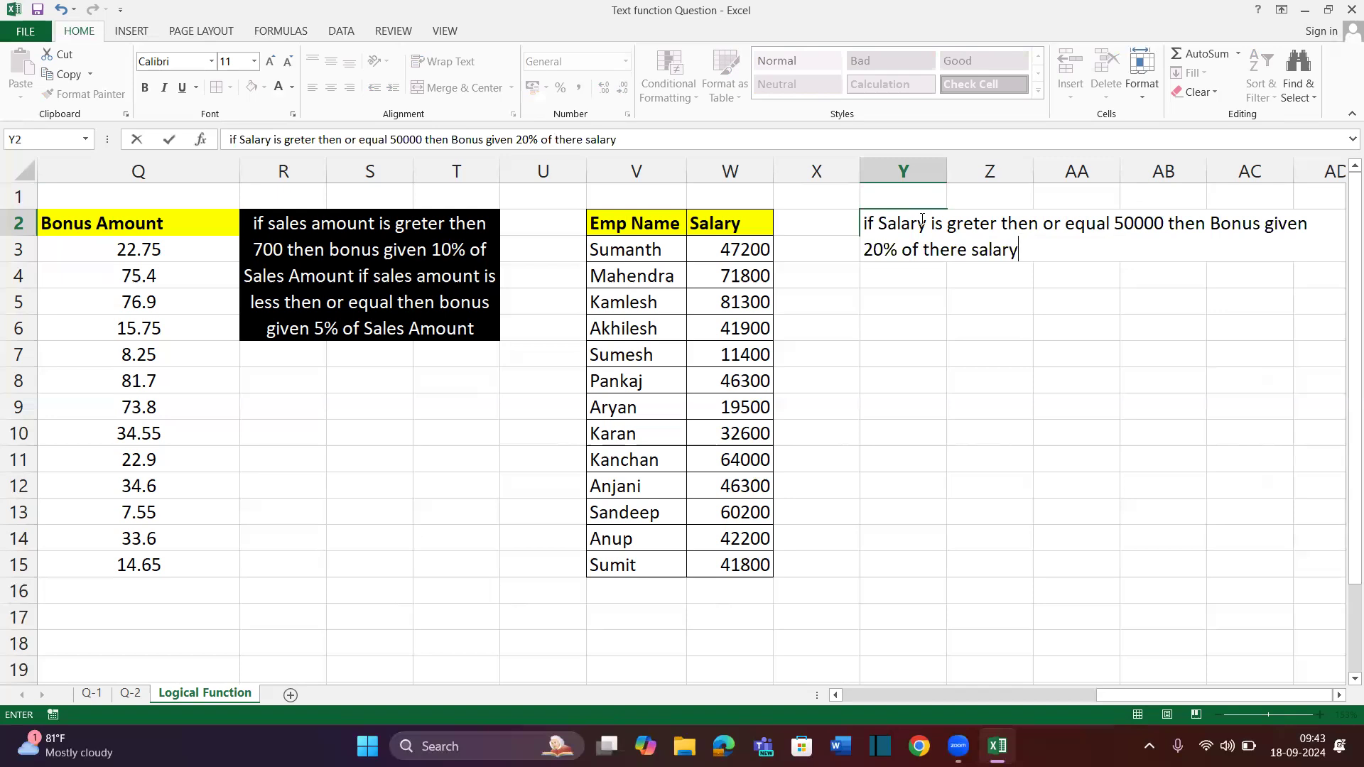
type(" and")
key("BackSpace")
key("BackSpace")
key("BackSpace")
key("BackSpace")
key("BackSpace")
type("otherwise ")
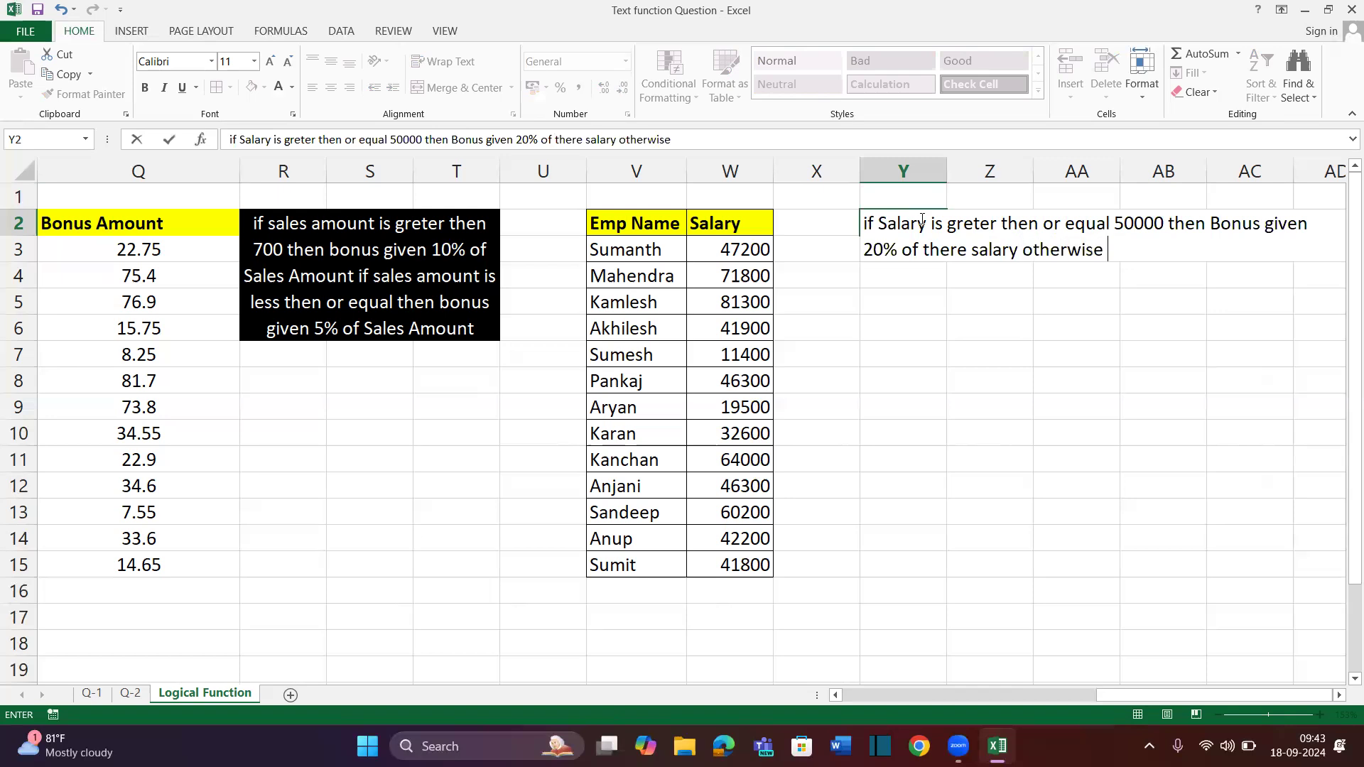
type("same salary")
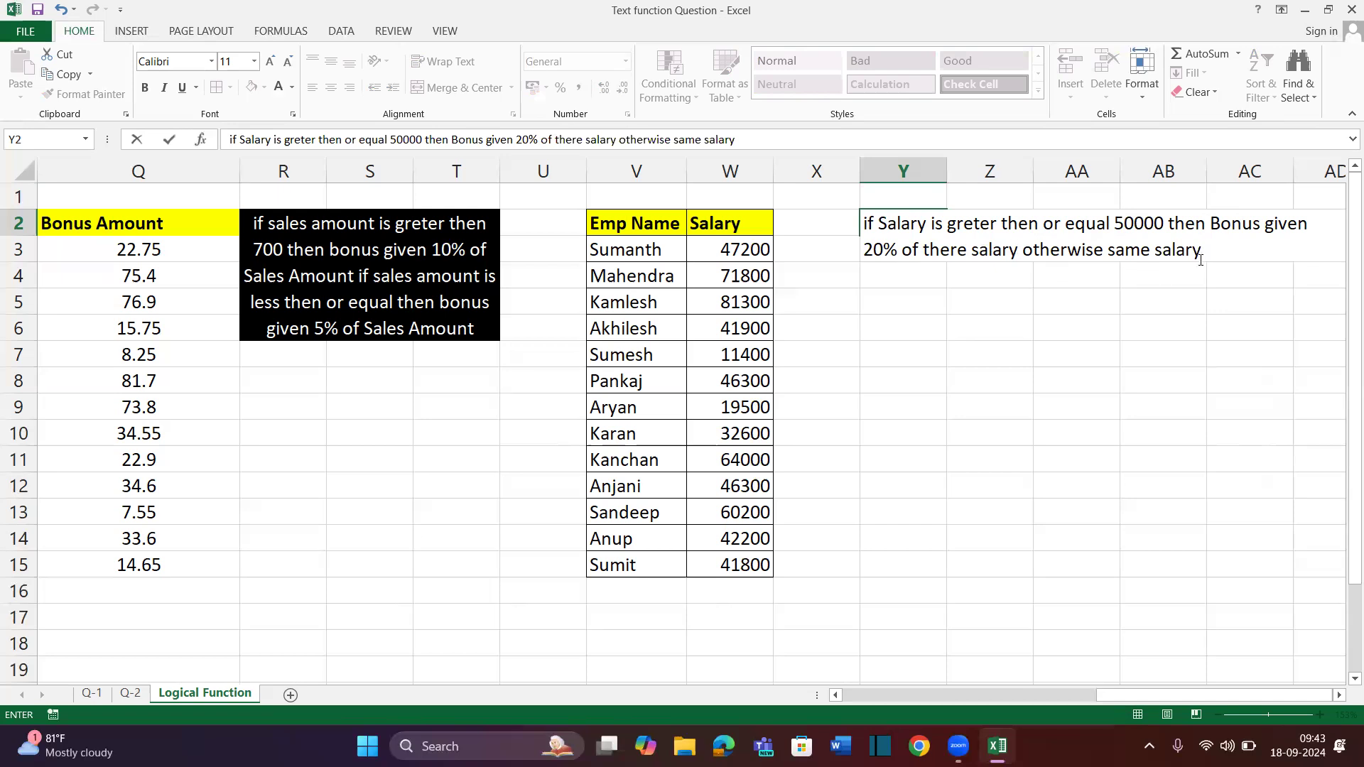
key("Return")
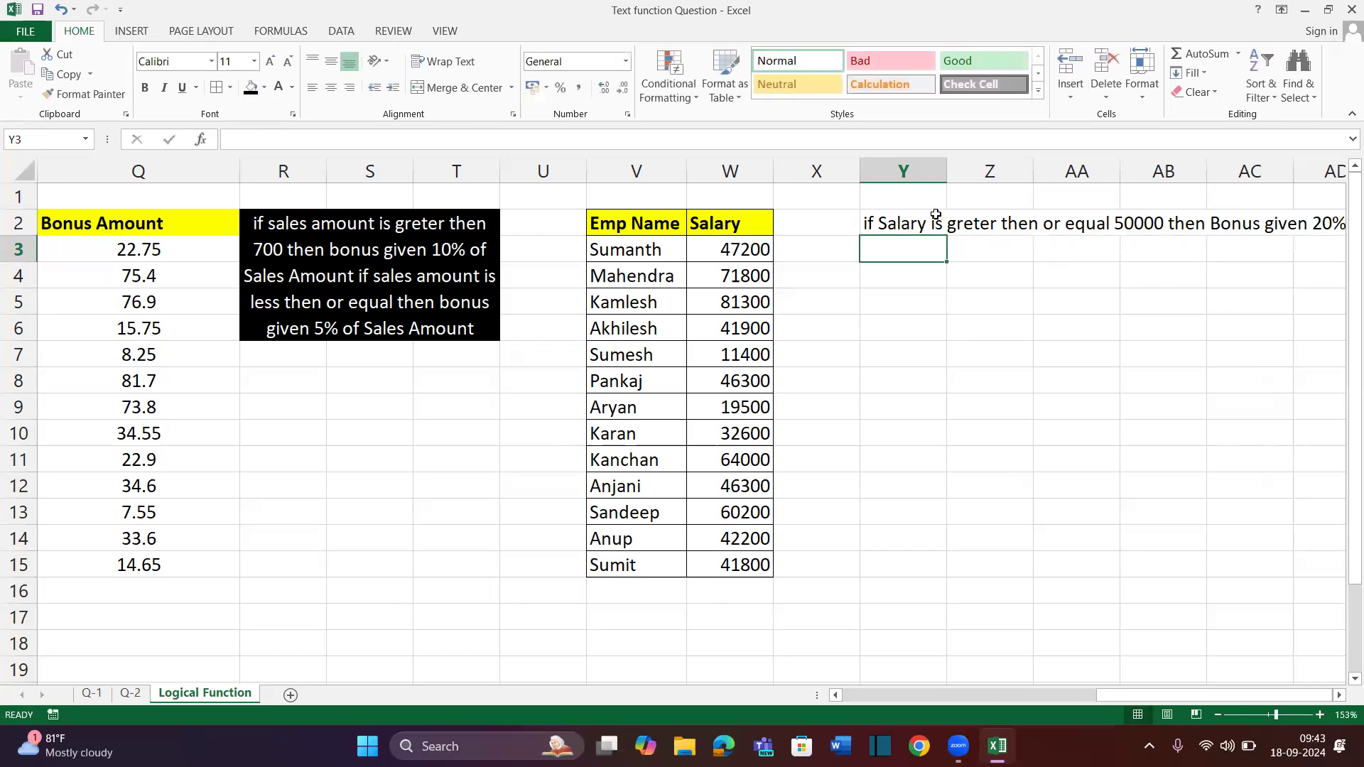
Merge Y2:AB6 into a black box with white, wrapped, middle-aligned text
left_click(935, 215)
left_click_drag(1068, 356, 1170, 336)
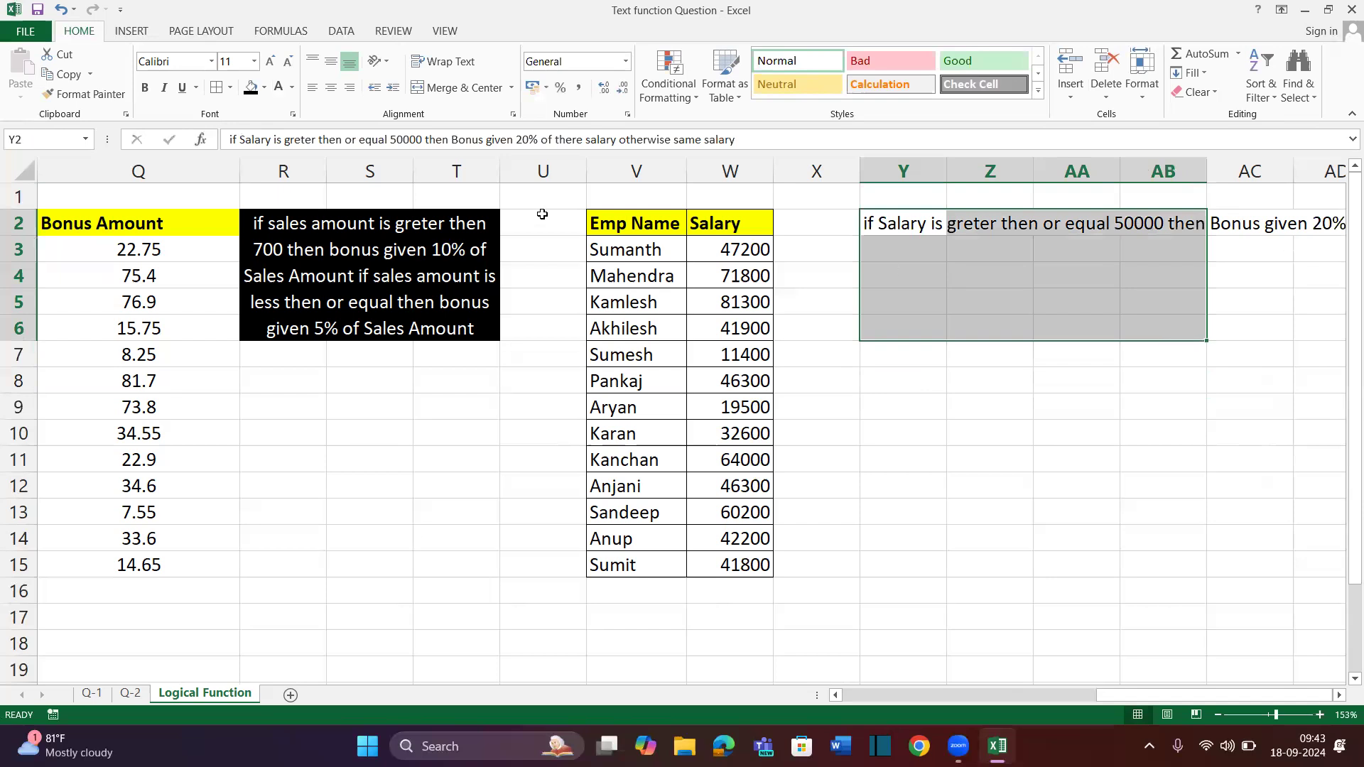
left_click(461, 88)
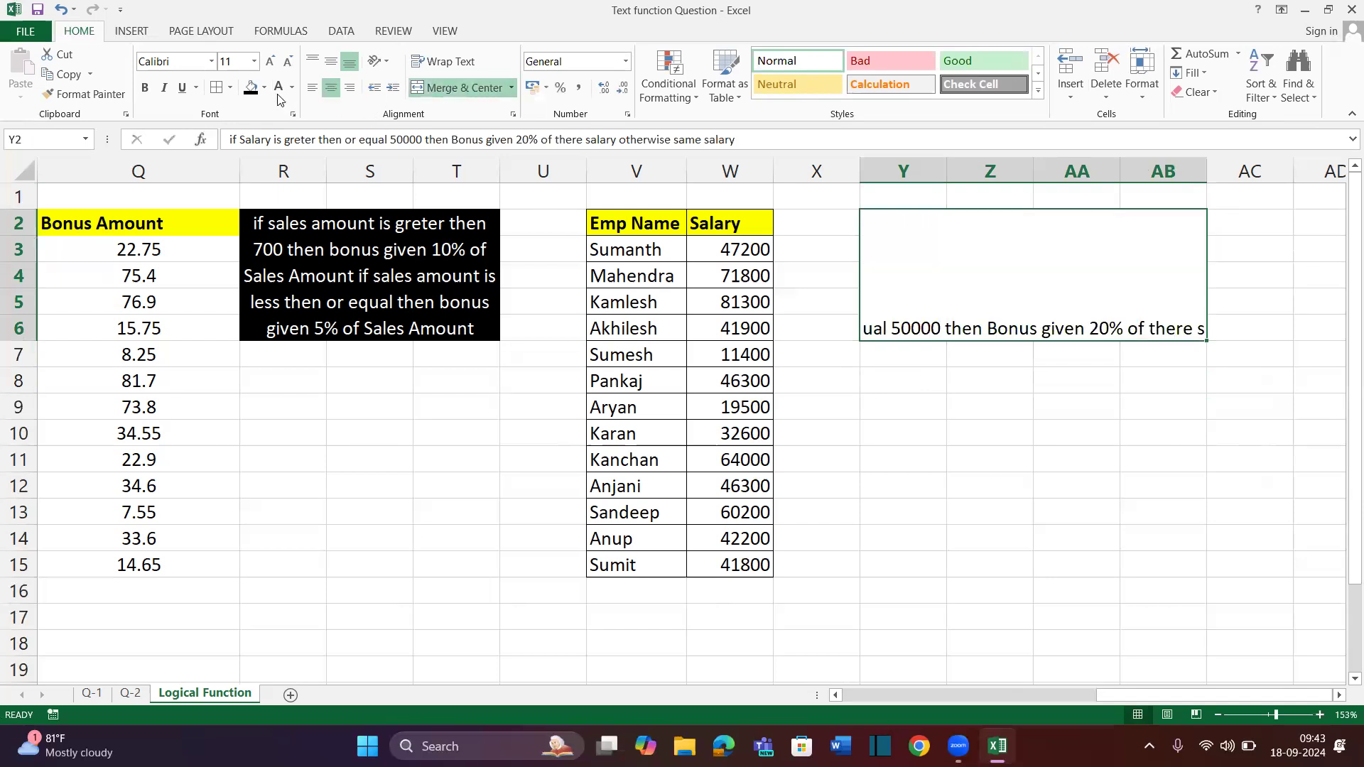
left_click(252, 88)
left_click(279, 87)
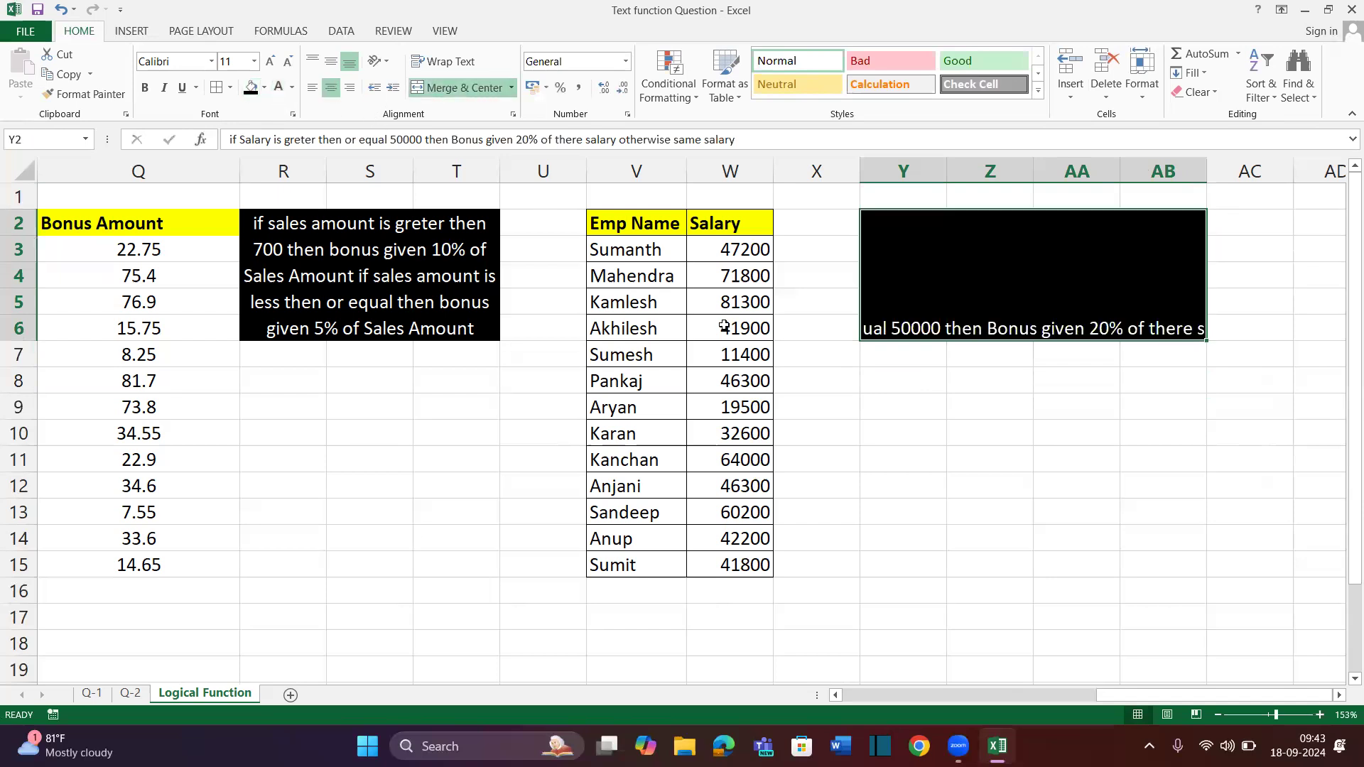
left_click(446, 62)
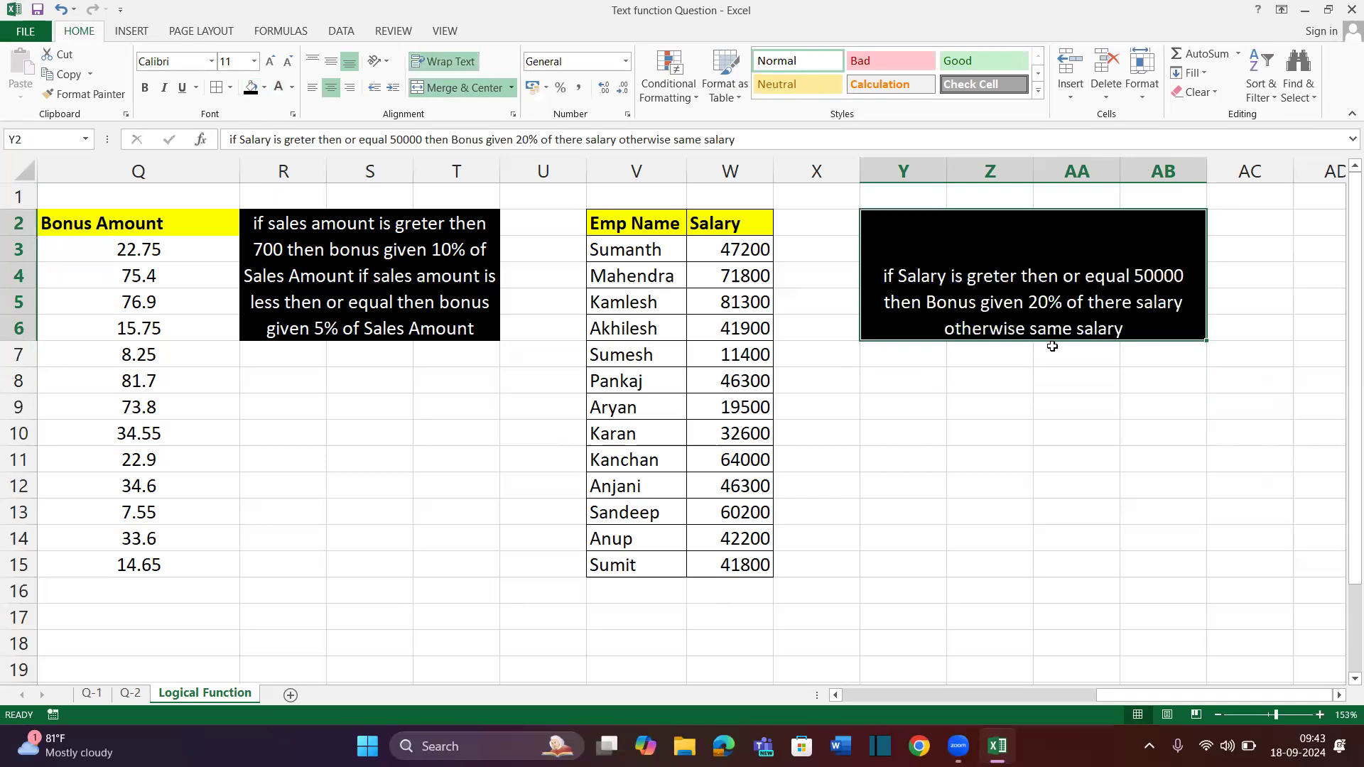
left_click(331, 61)
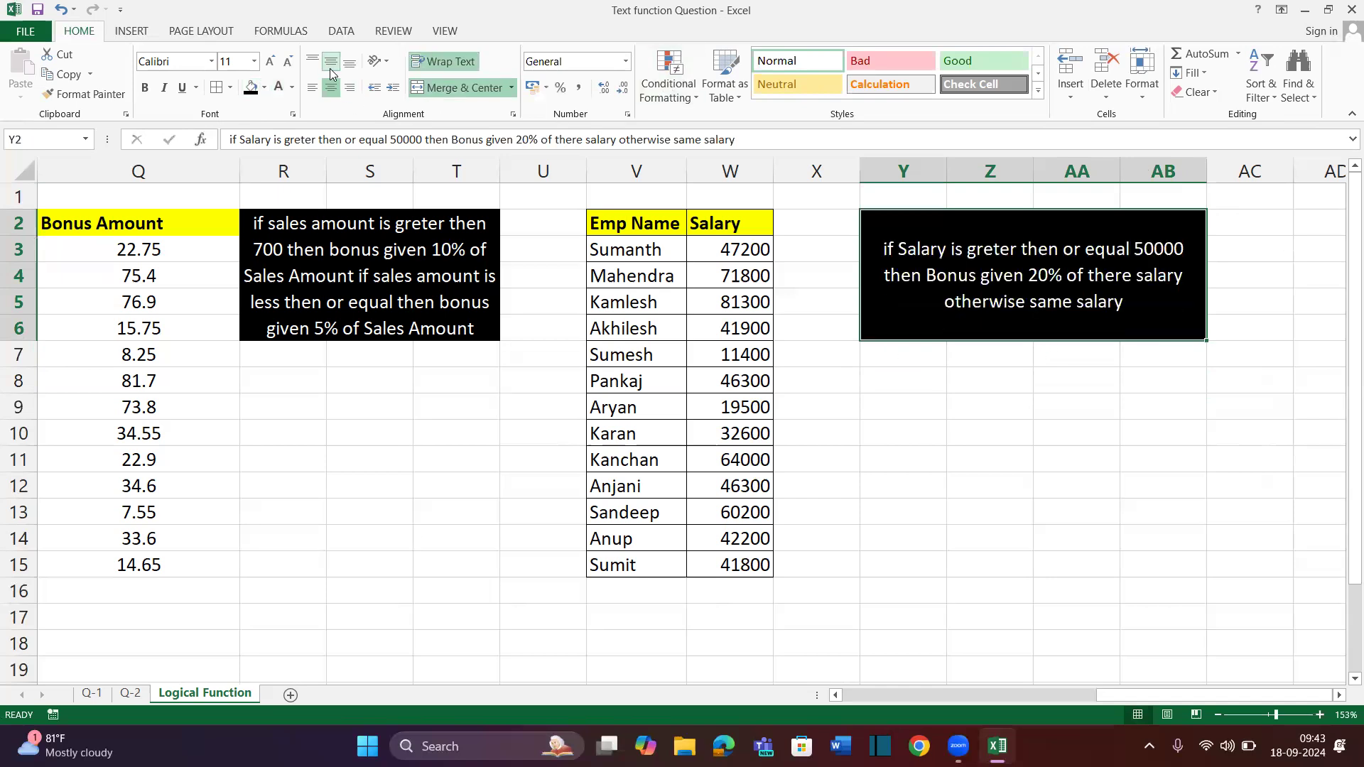
left_click(827, 226)
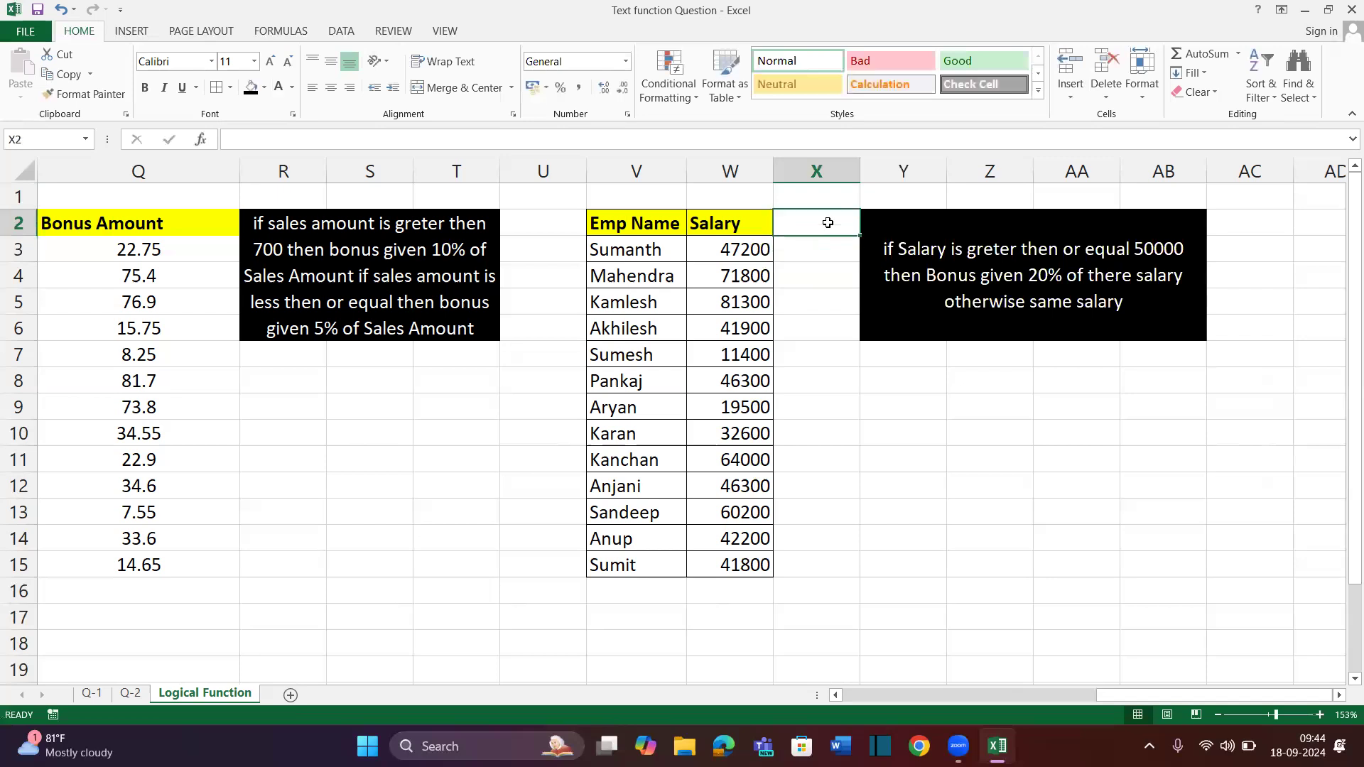
Widen column X and give it the heading 'Bonus' in X2
left_click_drag(861, 172, 1001, 186)
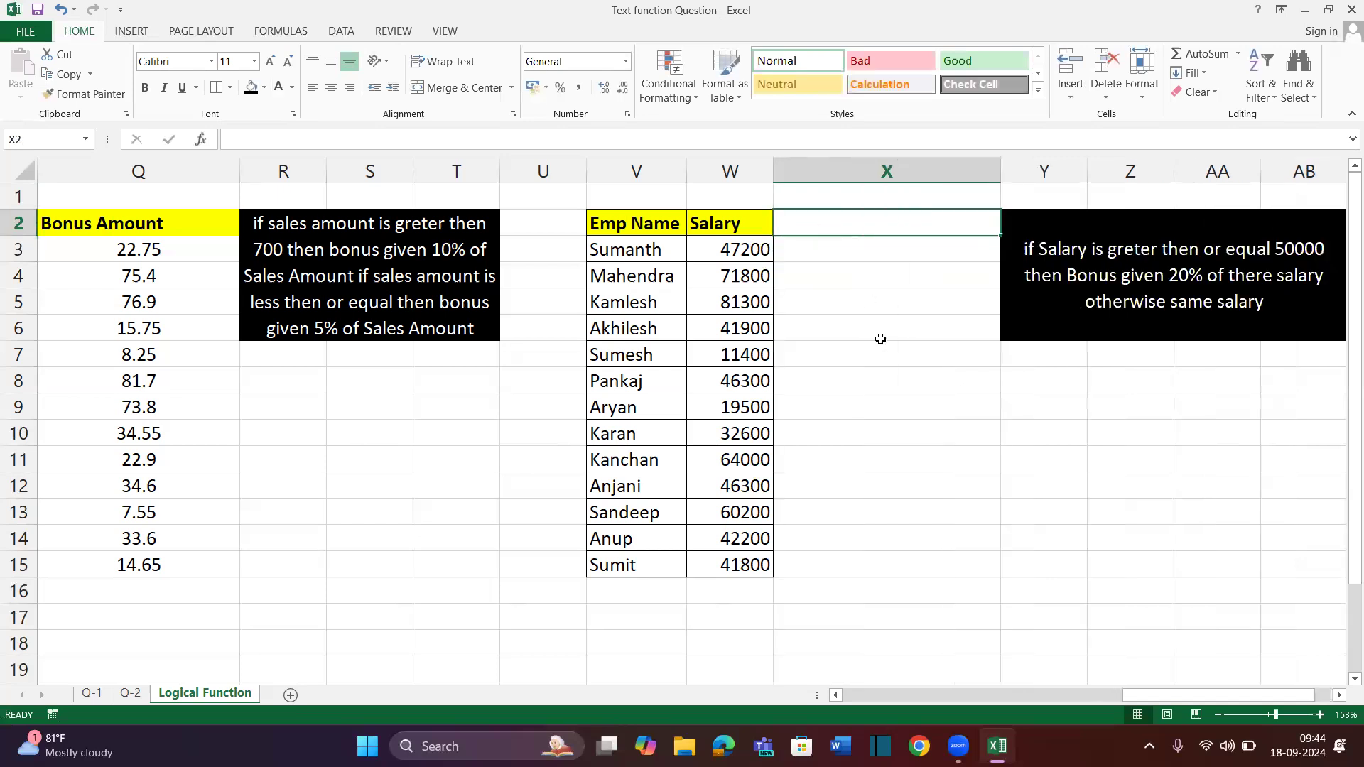
type("Bnus")
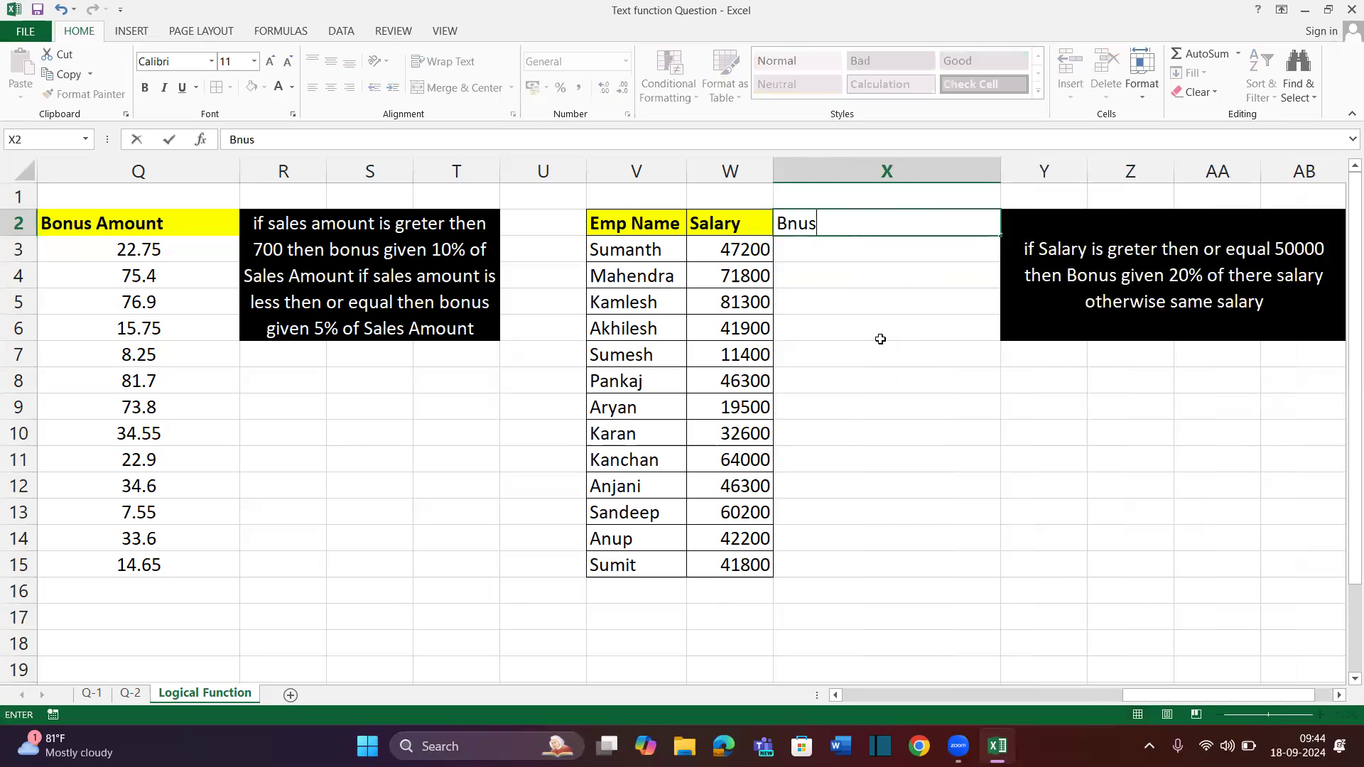
key("BackSpace")
type("ponus")
key("Return")
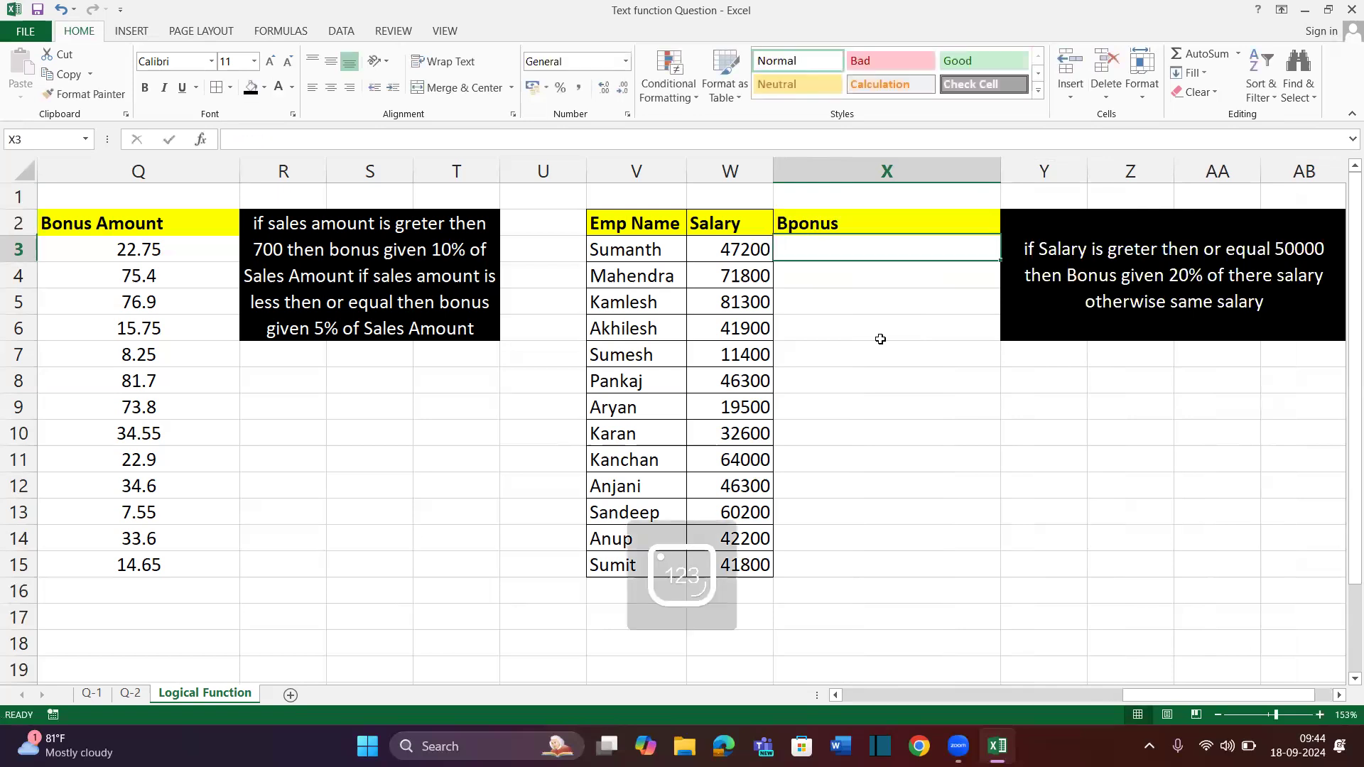
key("Up")
type("Bonus")
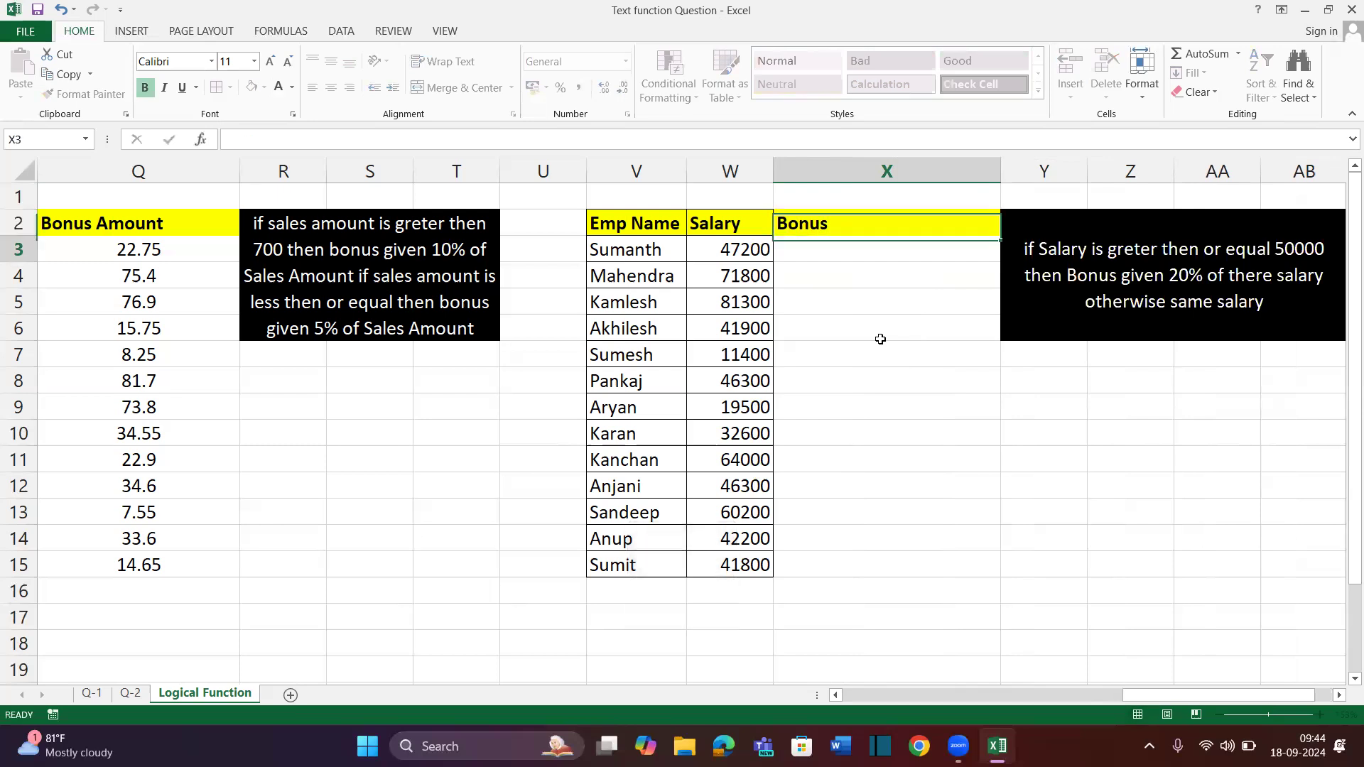
key("Return")
Begin the X3 formula =IF(W3>=50000,W3*20% for a 20% bonus on salaries of at least 50000
type("=IF(")
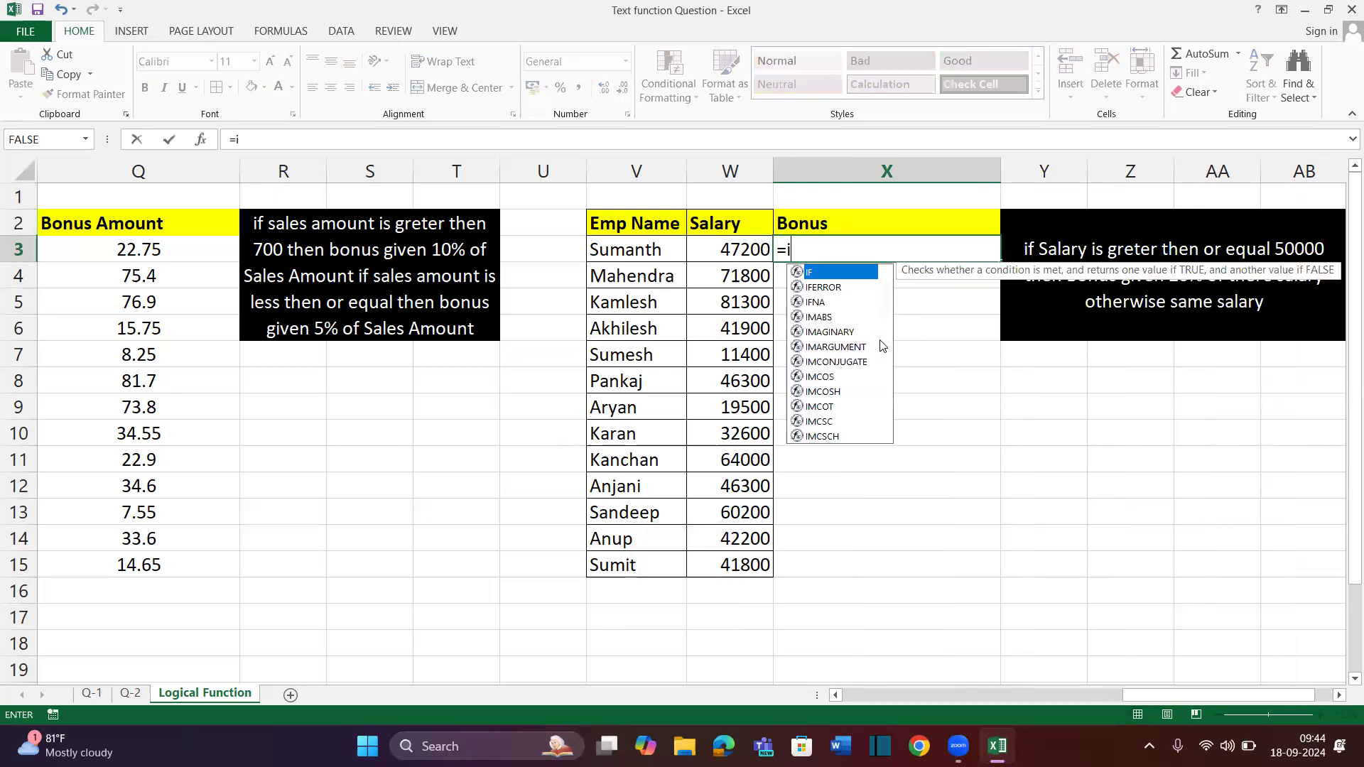
key("Left")
type(">500")
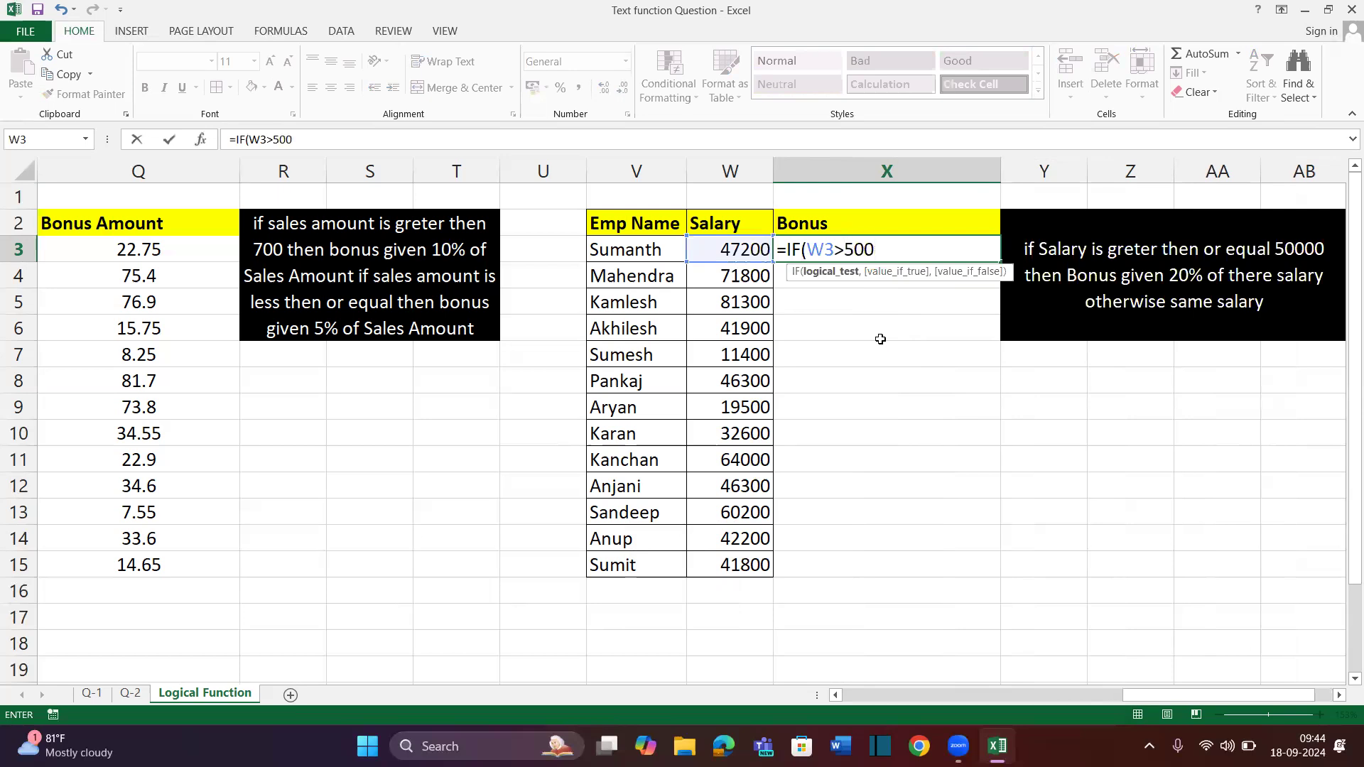
key("BackSpace")
key("BackSpace")
key("BackSpace")
type("=50000,")
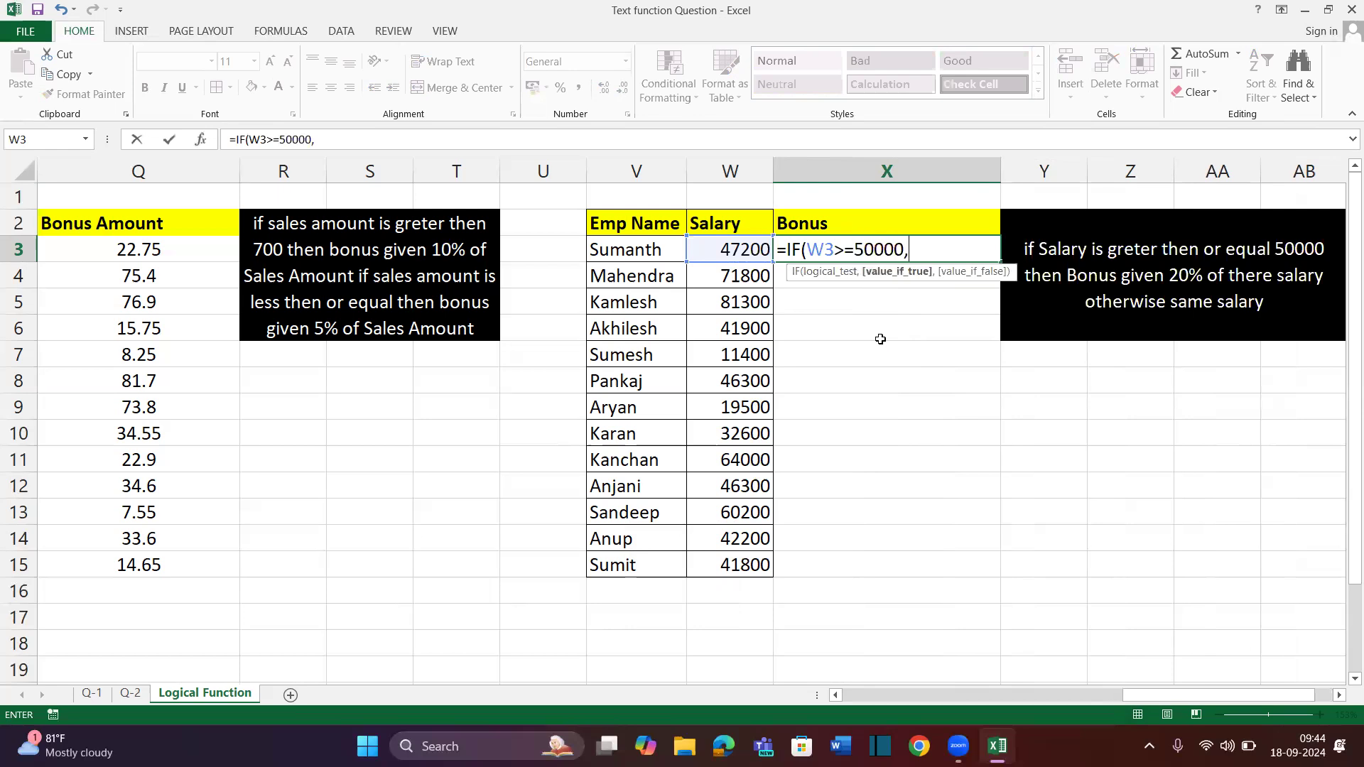
type("W3")
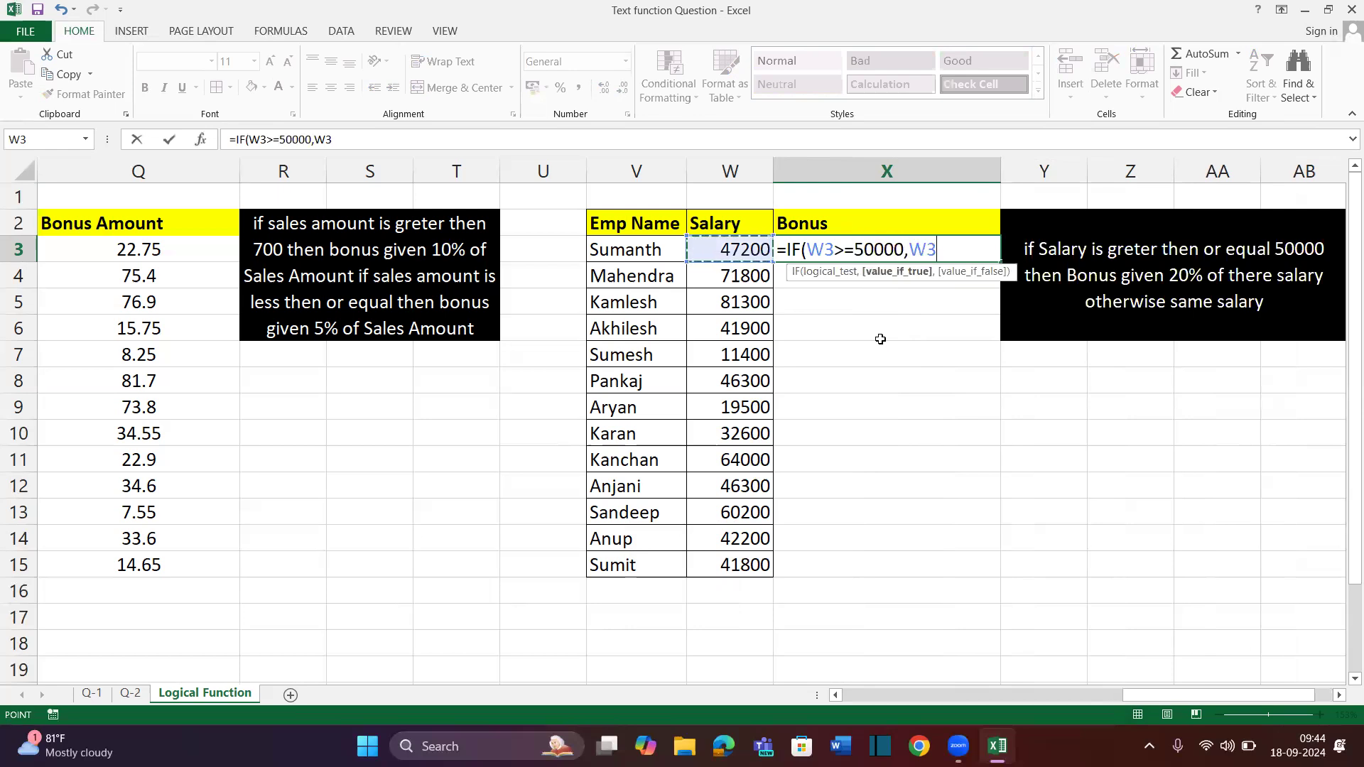
type("*20%,")
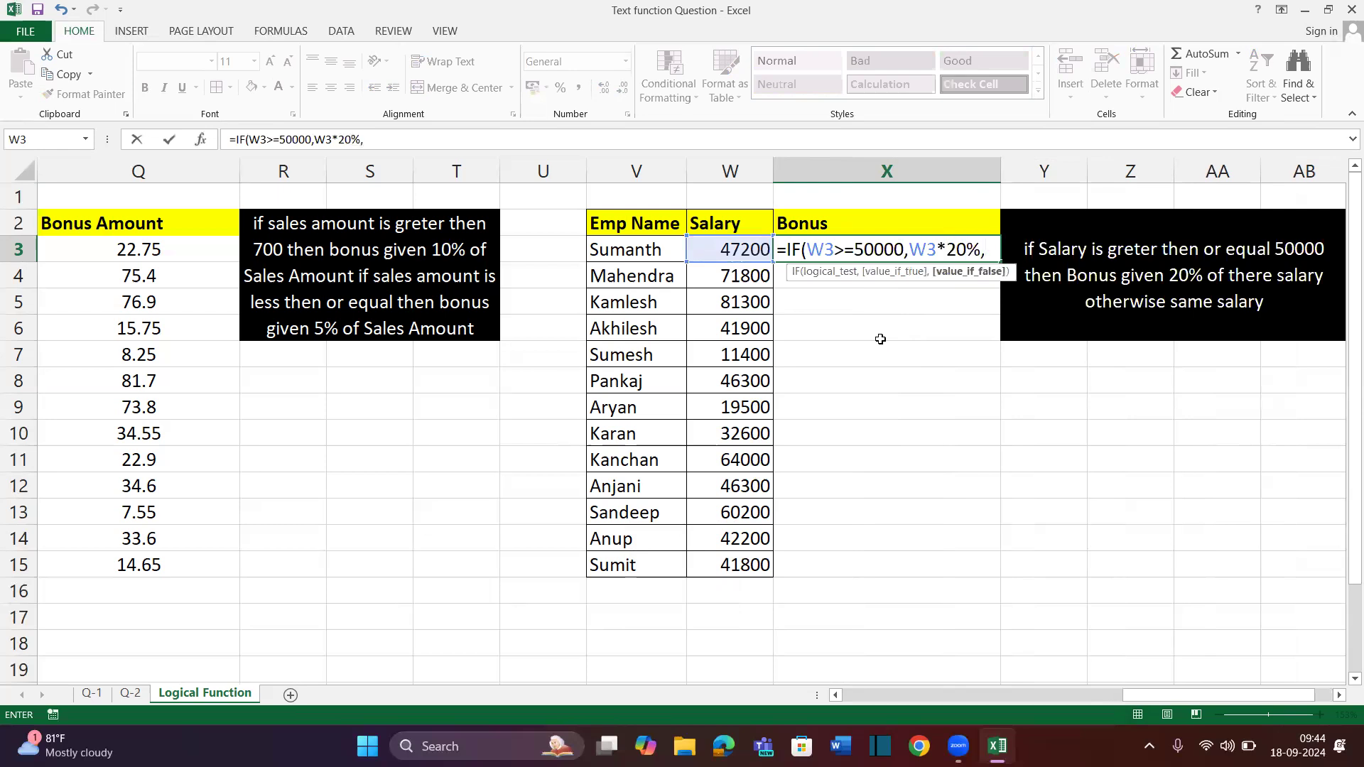
key("Left")
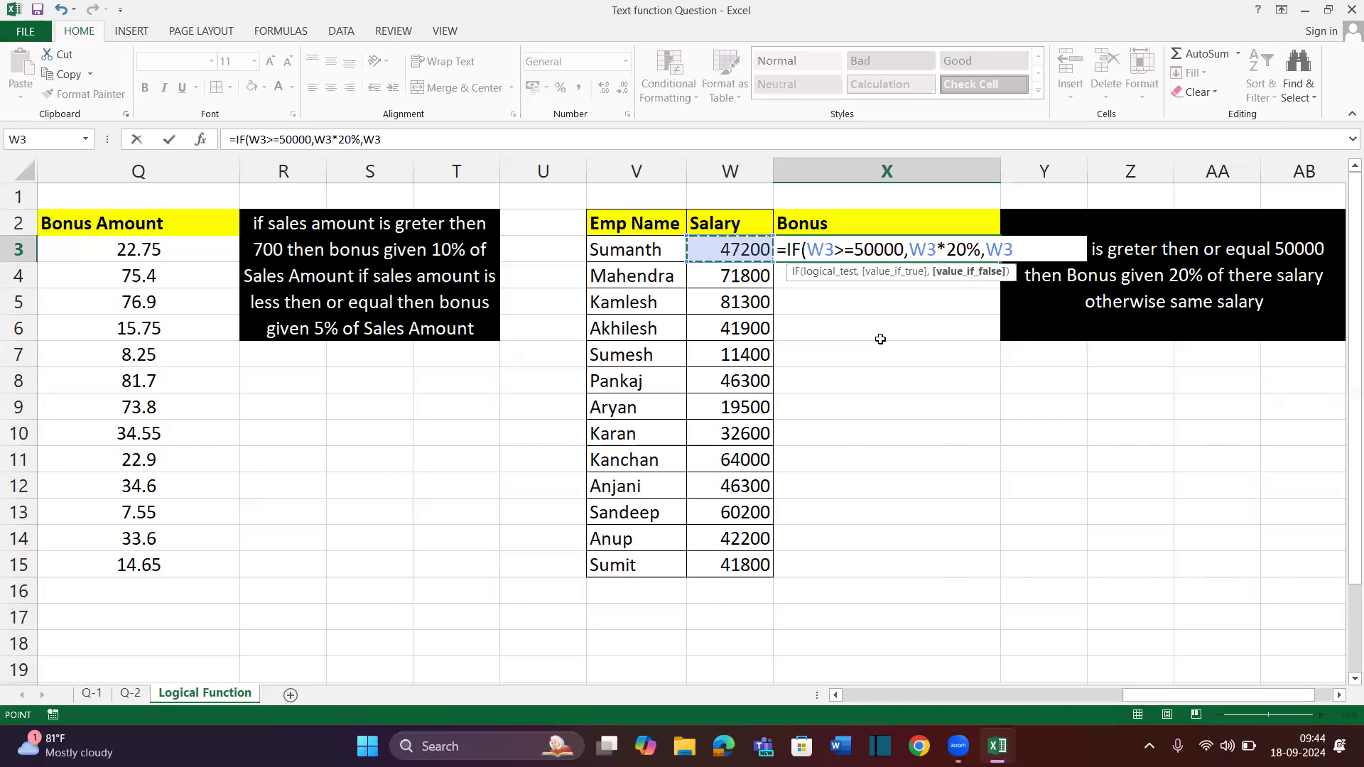
key("BackSpace")
key("BackSpace")
key("BackSpace")
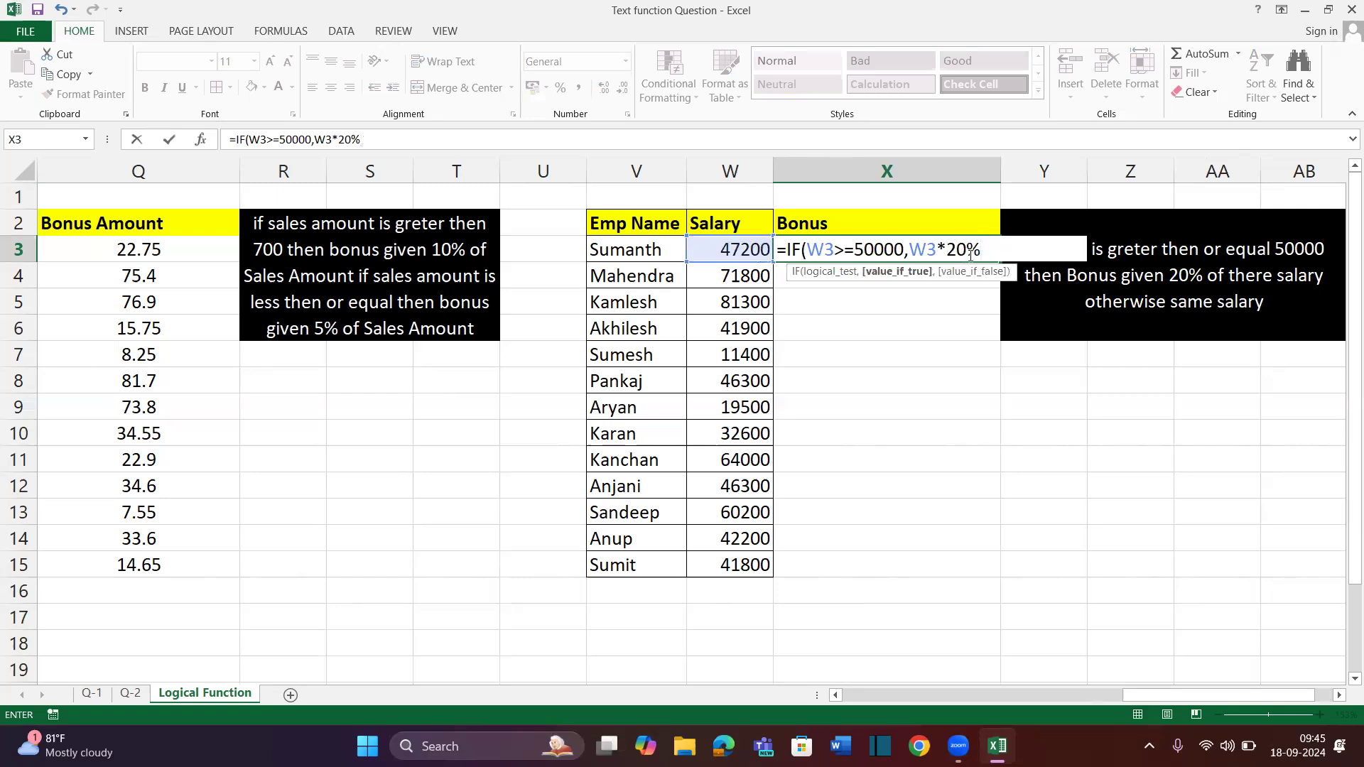
Rewrite X3's true branch as W3+(W3*20%) so salaries of 50000 or more gain 20%
key("BackSpace")
key("BackSpace")
key("BackSpace")
key("BackSpace")
key("BackSpace")
key("BackSpace")
key("BackSpace")
type(",(")
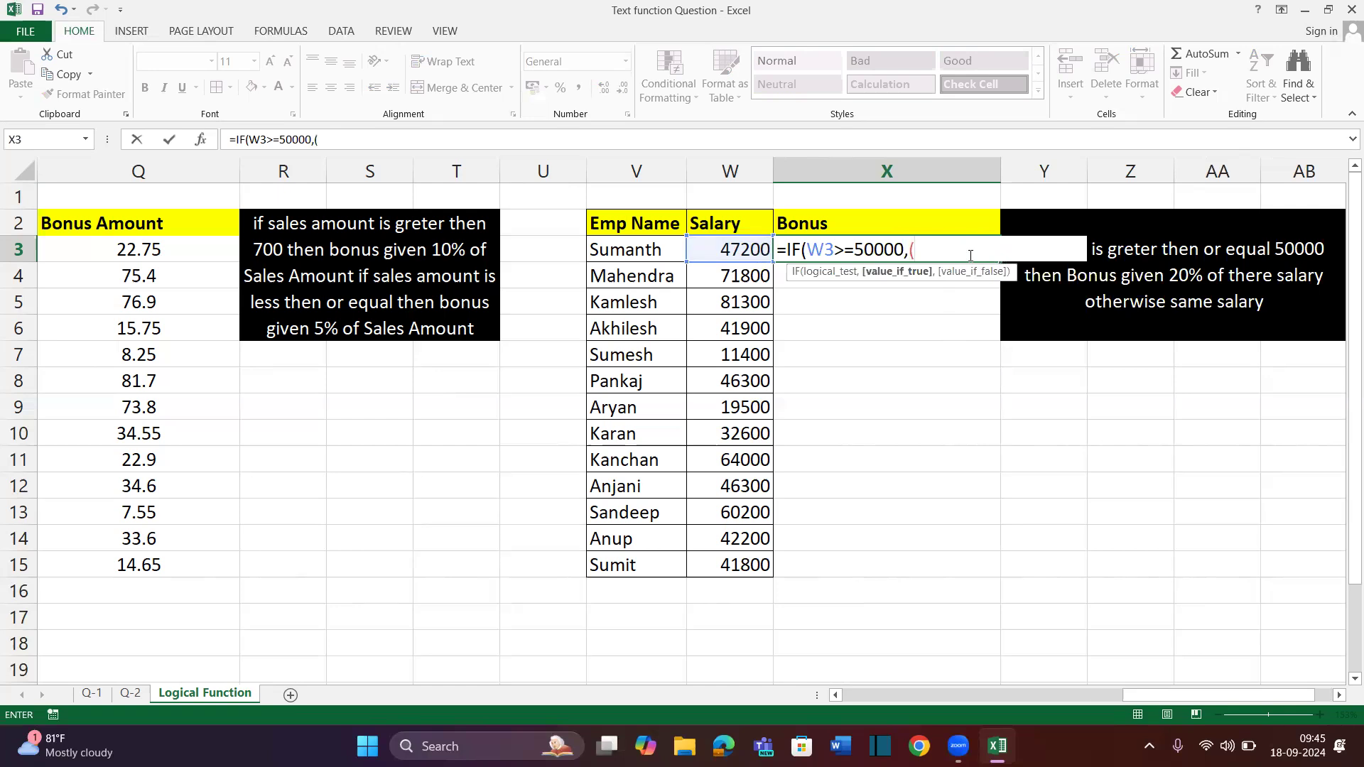
left_click(740, 245)
type("+")
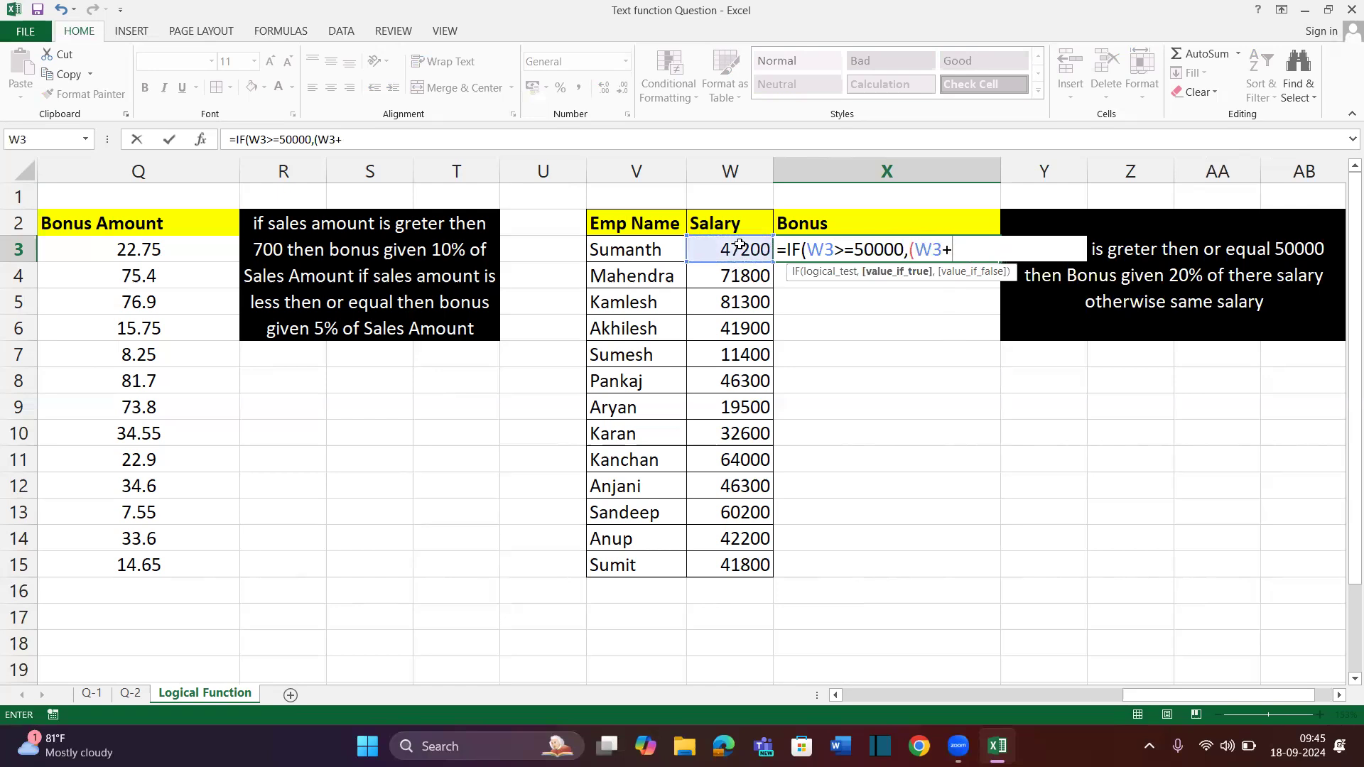
key("BackSpace")
key("BackSpace")
key("BackSpace")
key("BackSpace")
left_click(723, 245)
type("+(")
left_click(722, 245)
type("*20%)")
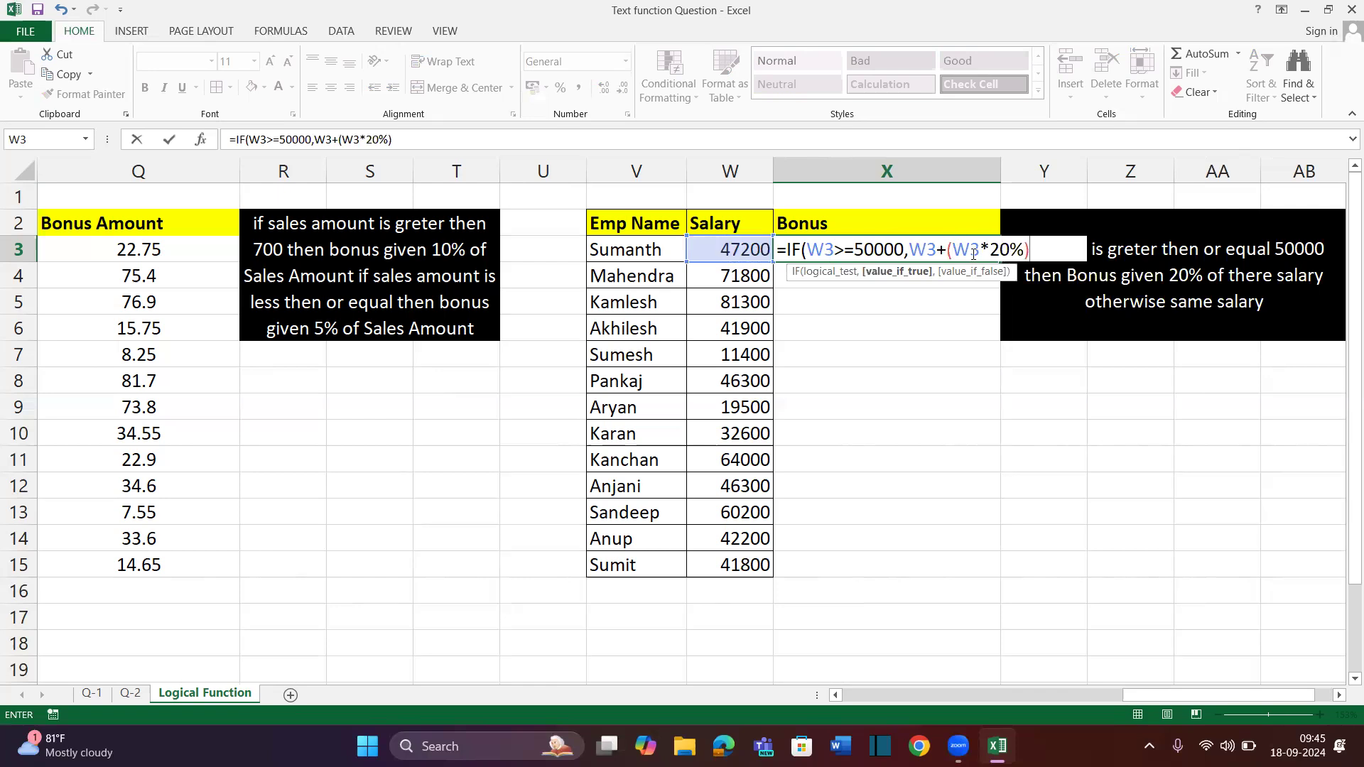
Add W3 as the otherwise value, giving =IF(W3>=50000,W3+(W3*20%),W3), which returns 47200
left_click_drag(952, 250, 1021, 249)
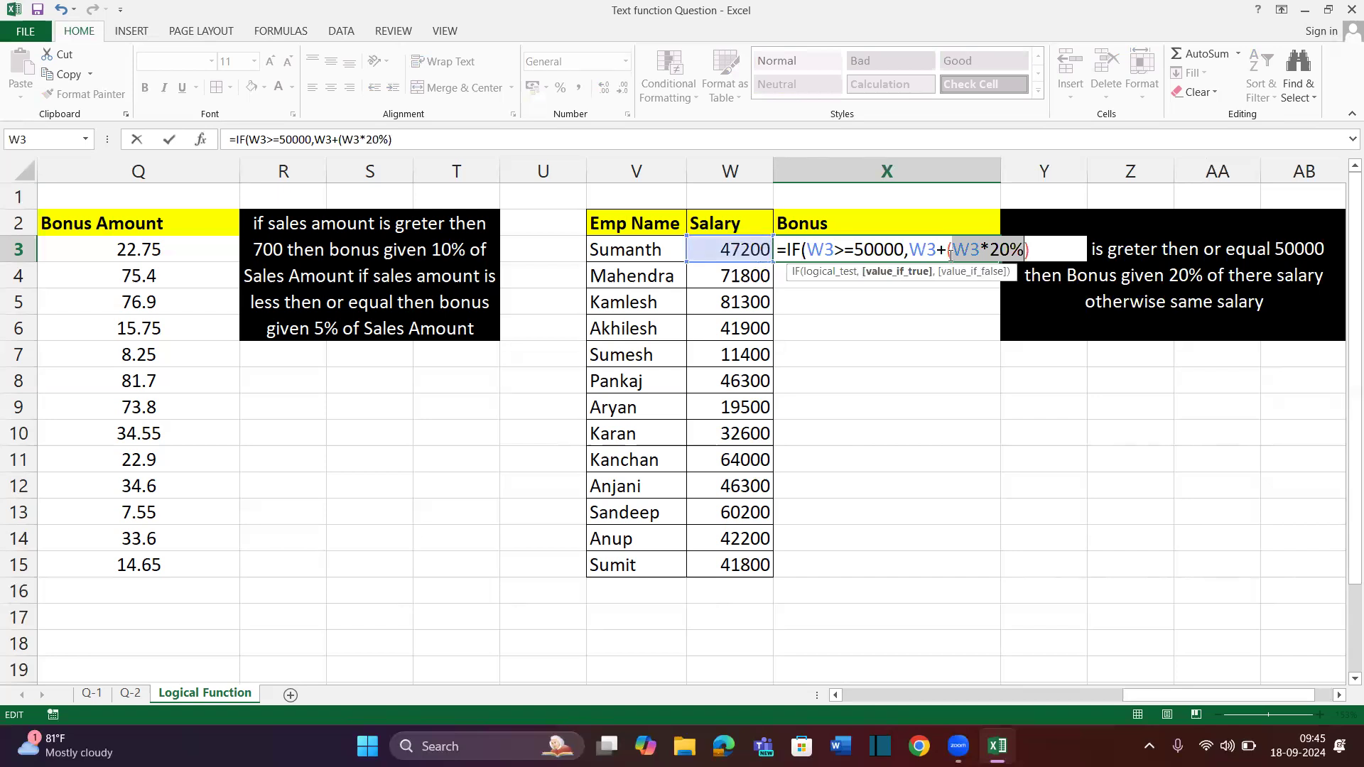
key("End")
type(",")
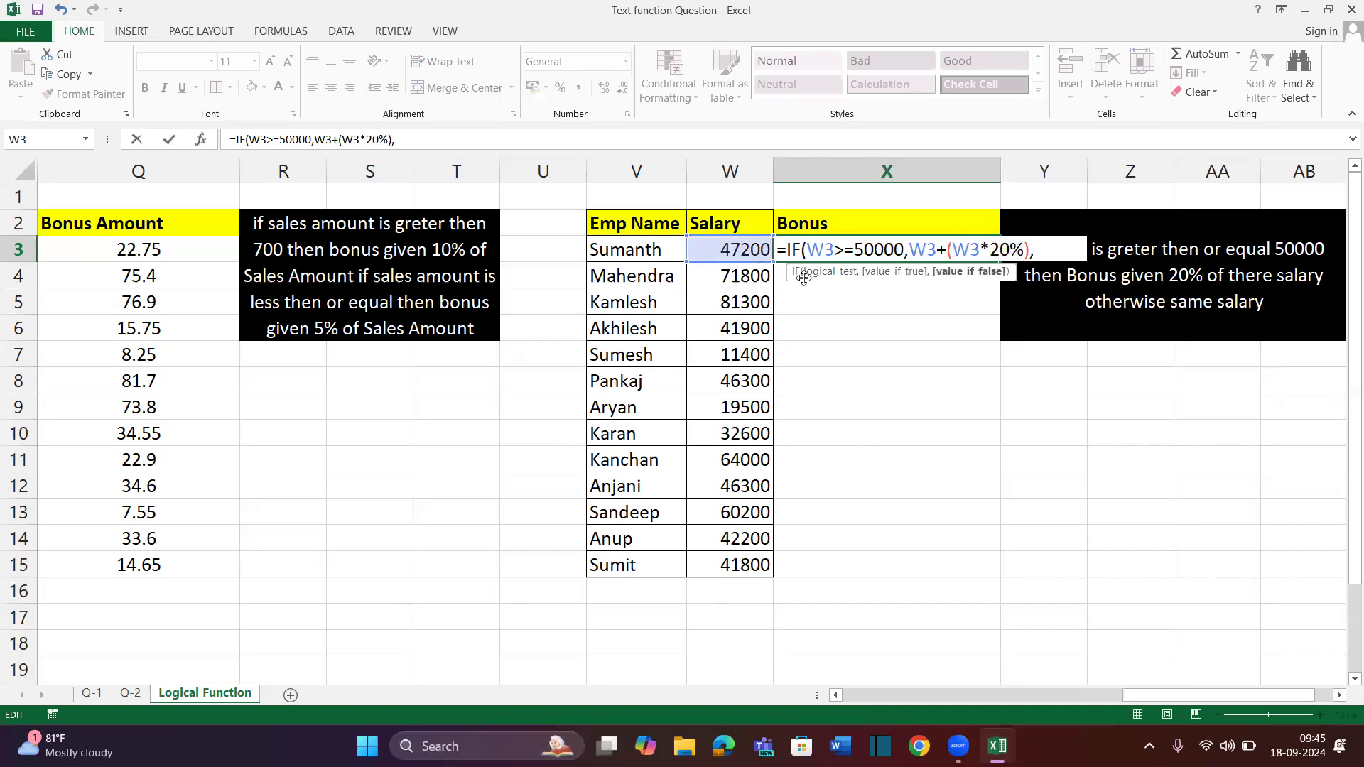
left_click(746, 250)
type(")")
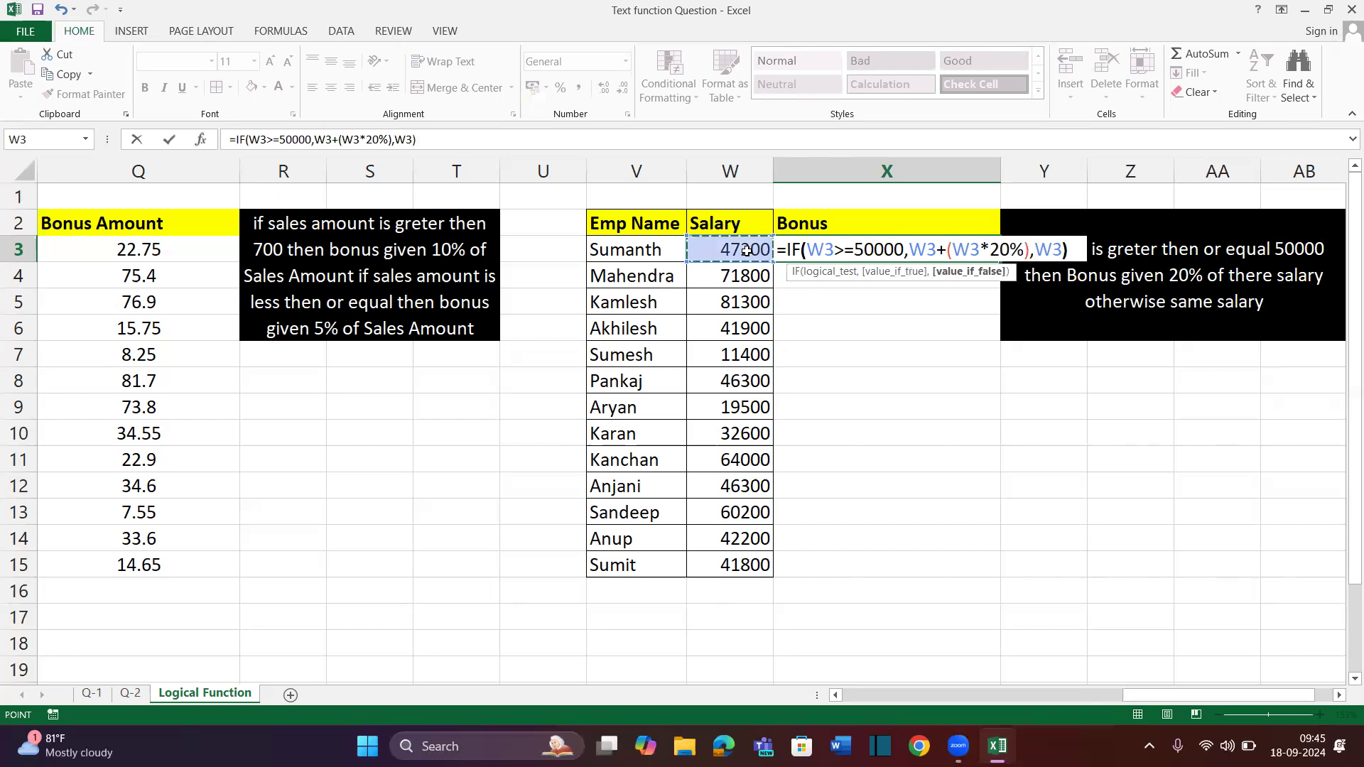
key("ctrl+Return")
key("shift+Down")
key("shift+Down")
key("shift+Down")
key("shift+Down")
key("shift+Down")
key("shift+Down")
key("shift+Down")
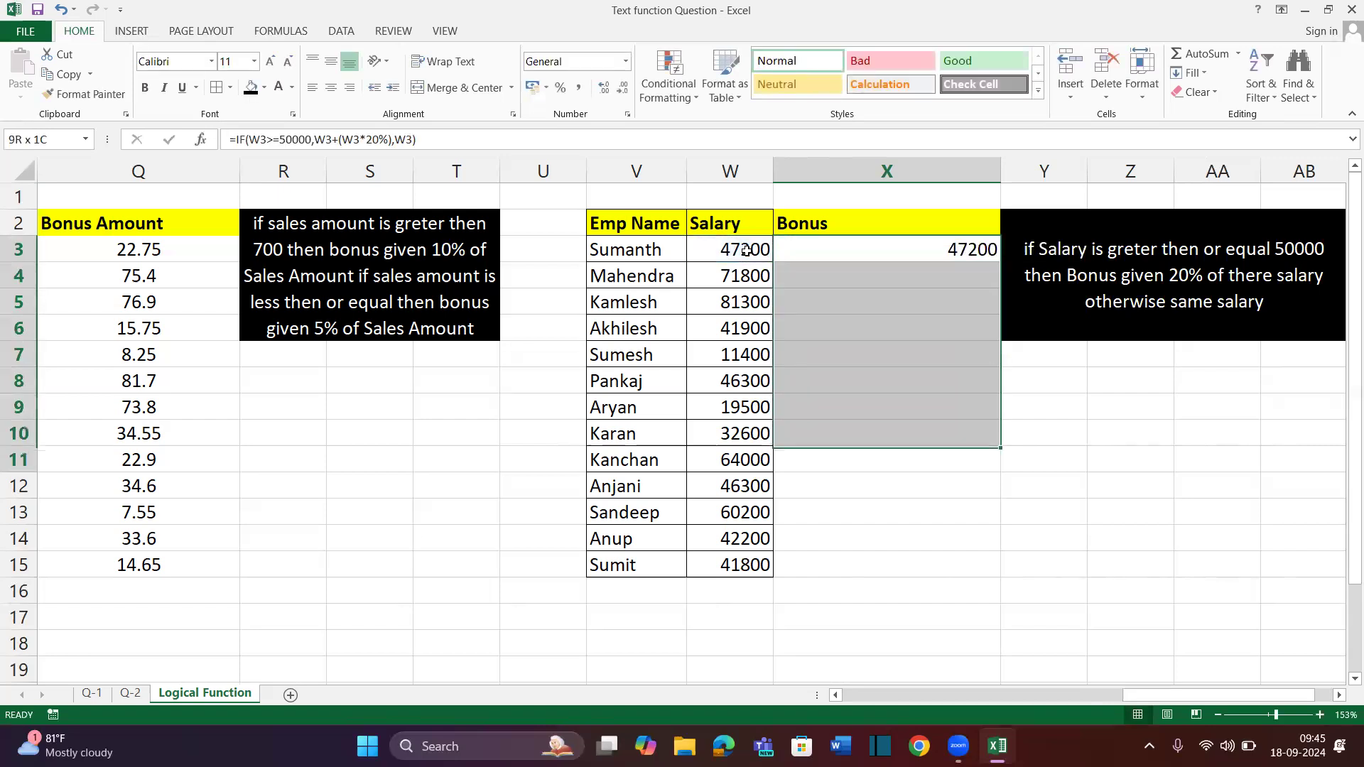
Fill the bonus formula down to X15 and check the copied formulas against the salaries
key("shift+Down")
key("shift+Down")
key("shift+Down")
key("shift+Down")
key("shift+Down")
key("ctrl+d")
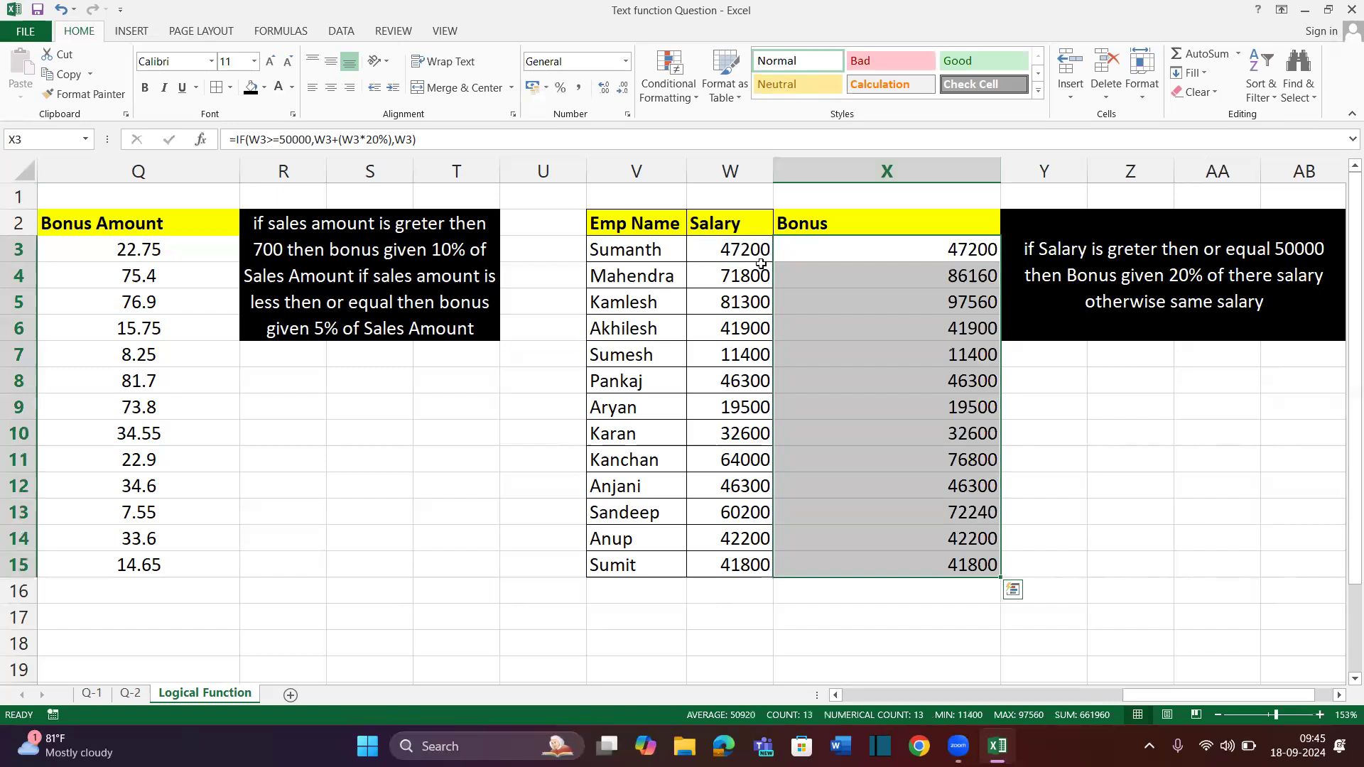
left_click(742, 274)
left_click(887, 272)
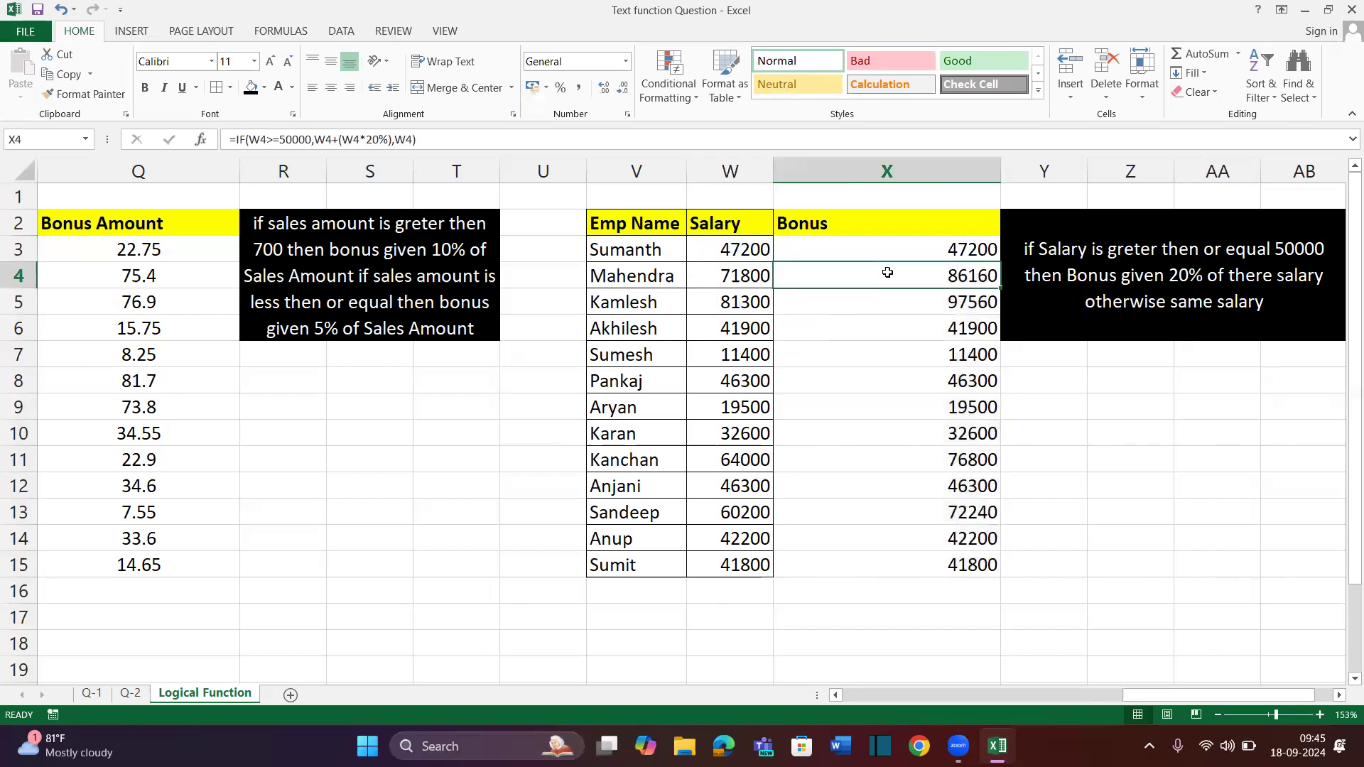
left_click(744, 246)
left_click(915, 245)
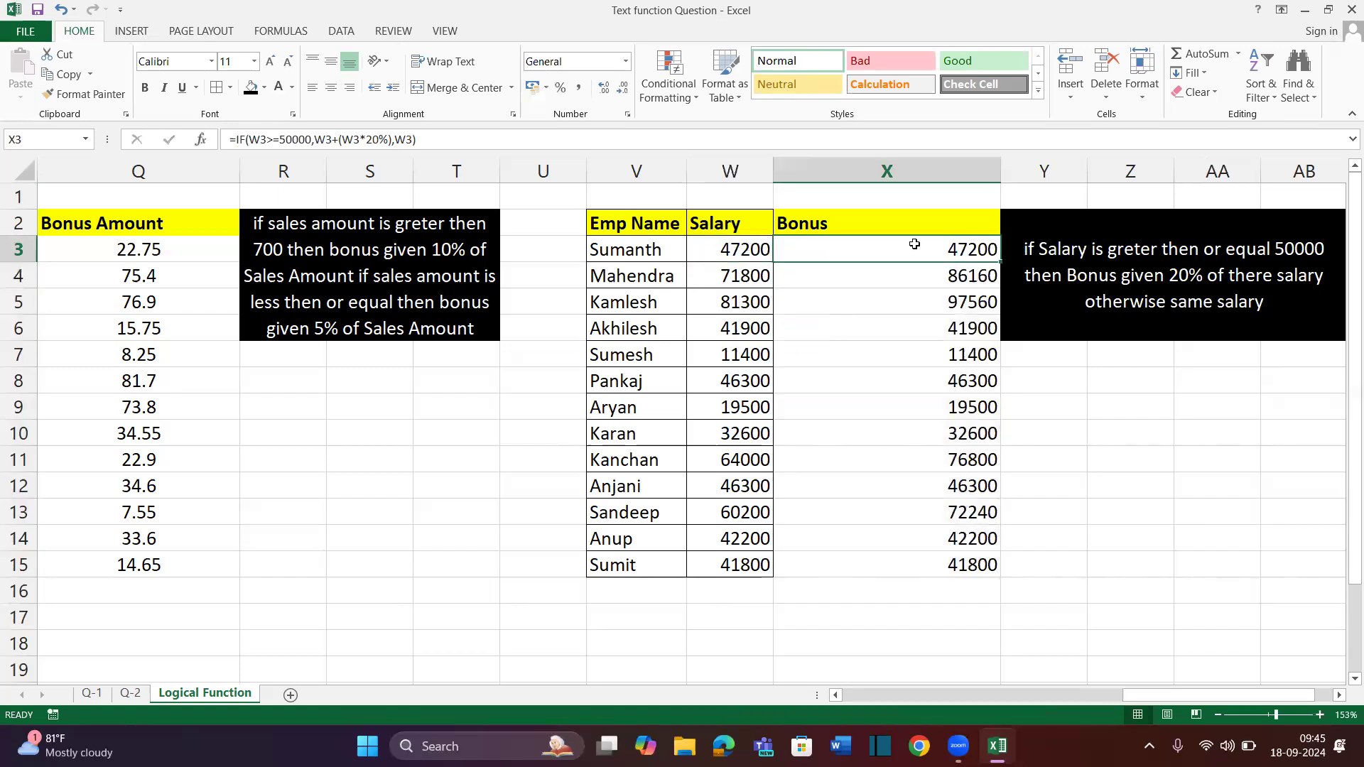
Auto-fit column X, then widen it further
double_click(1001, 171)
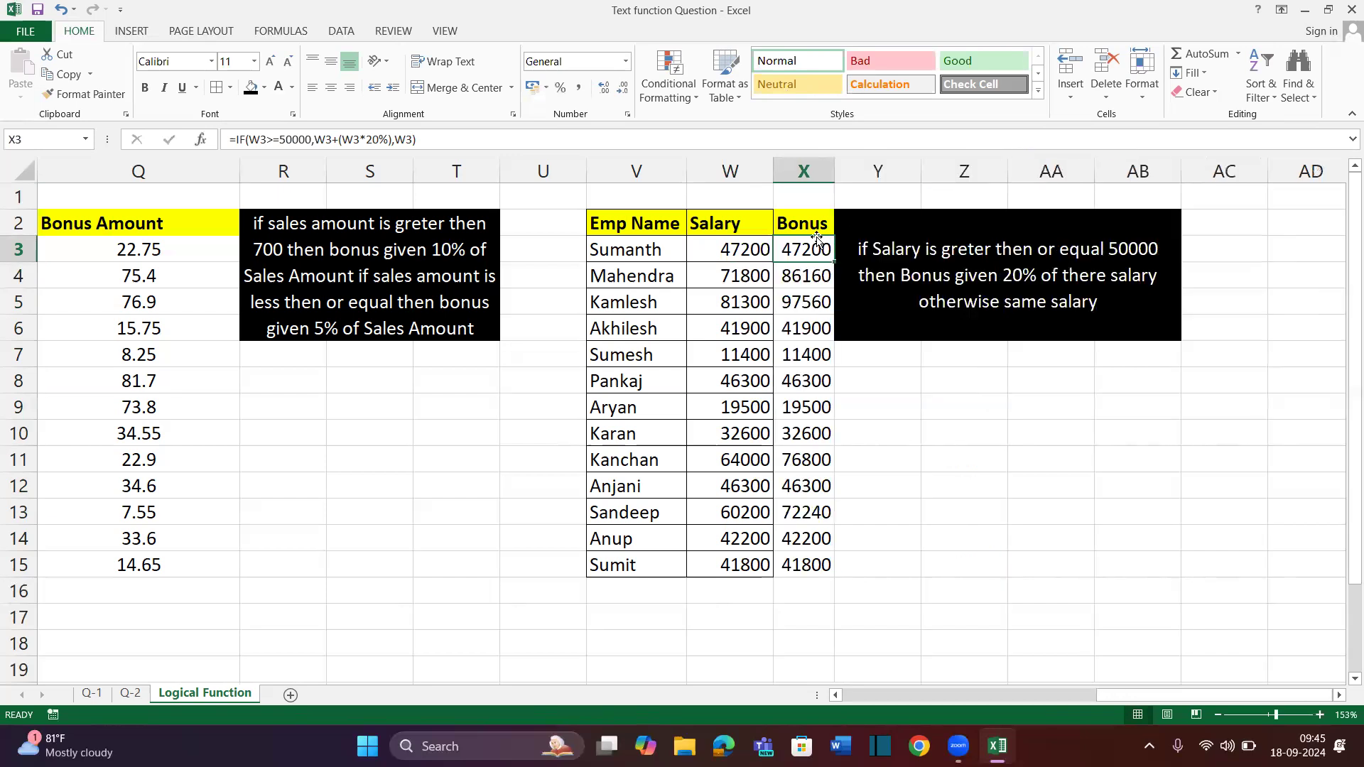
left_click_drag(832, 181, 945, 172)
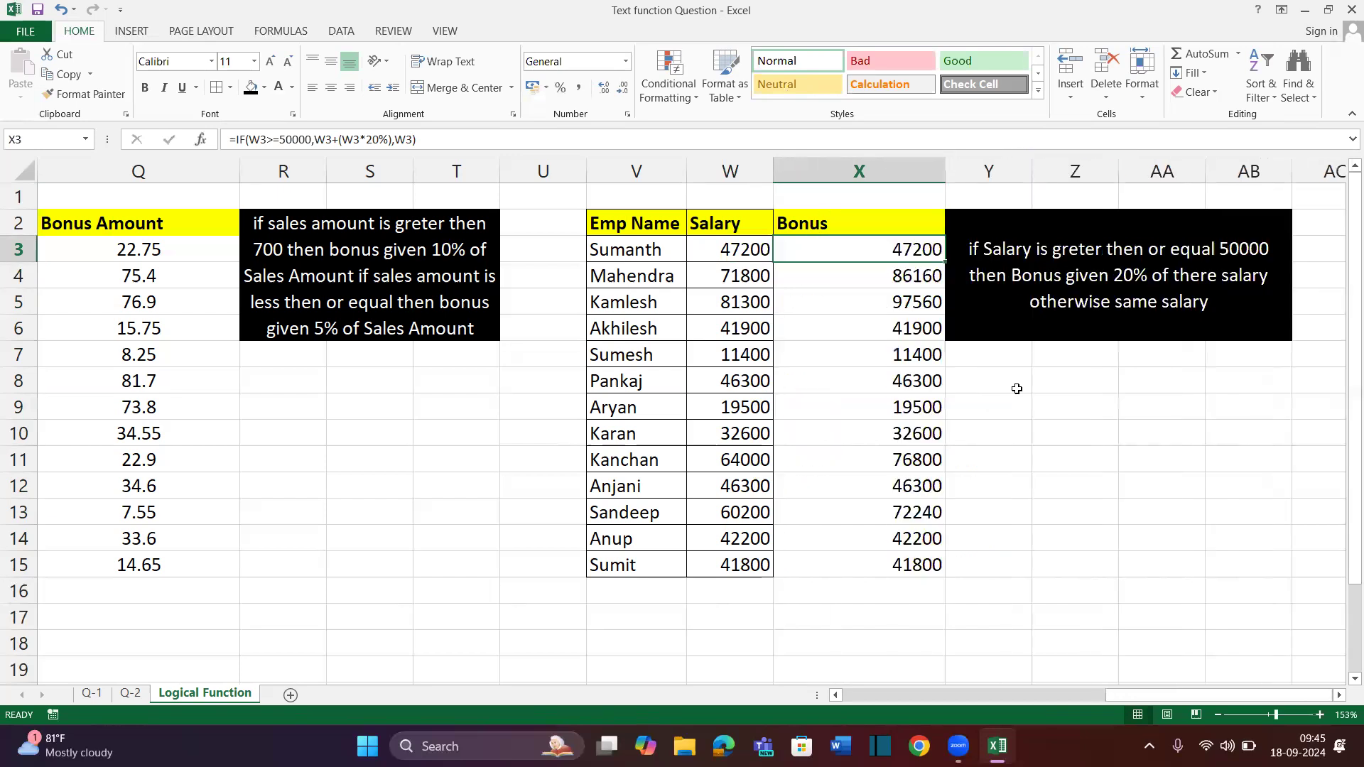
left_click(1021, 393)
scroll(1022, 393, "right", 2)
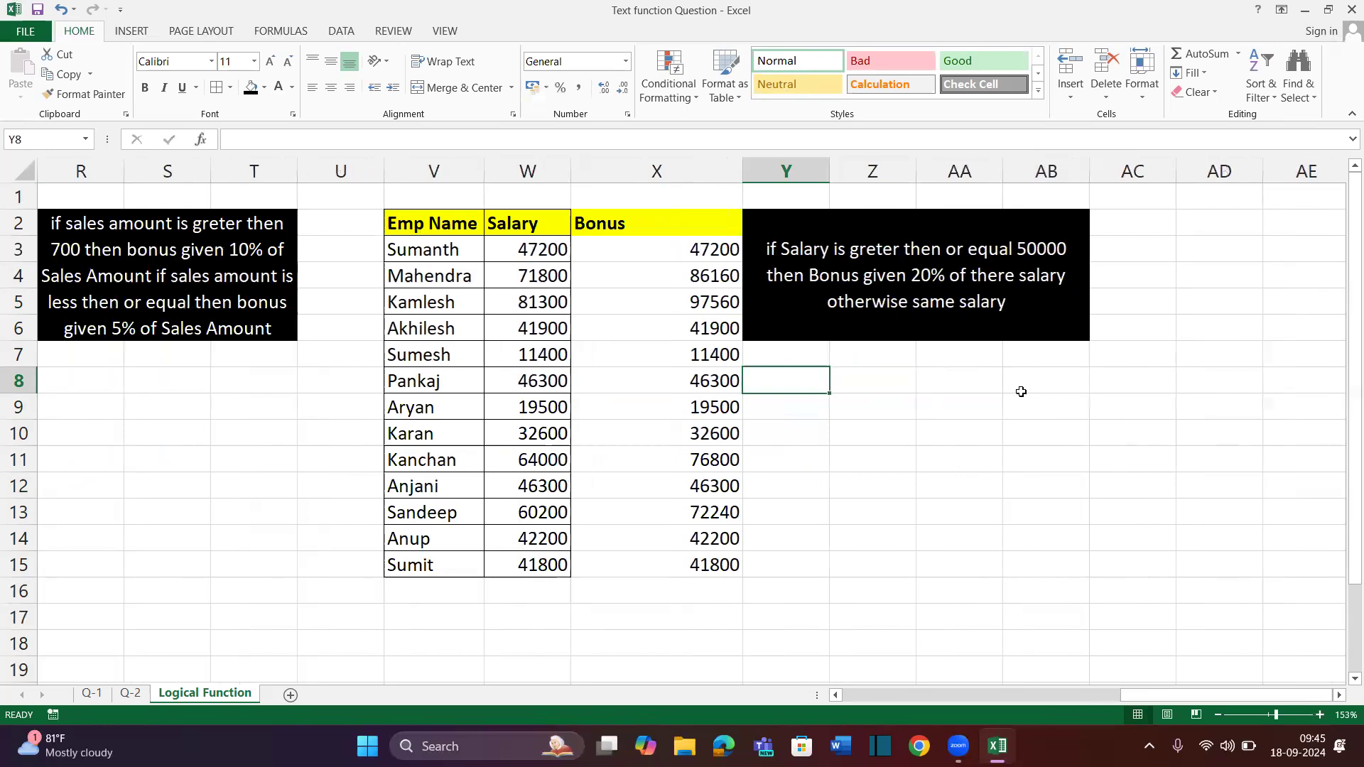
scroll(1021, 392, "right", 1)
scroll(1021, 393, "right", 3)
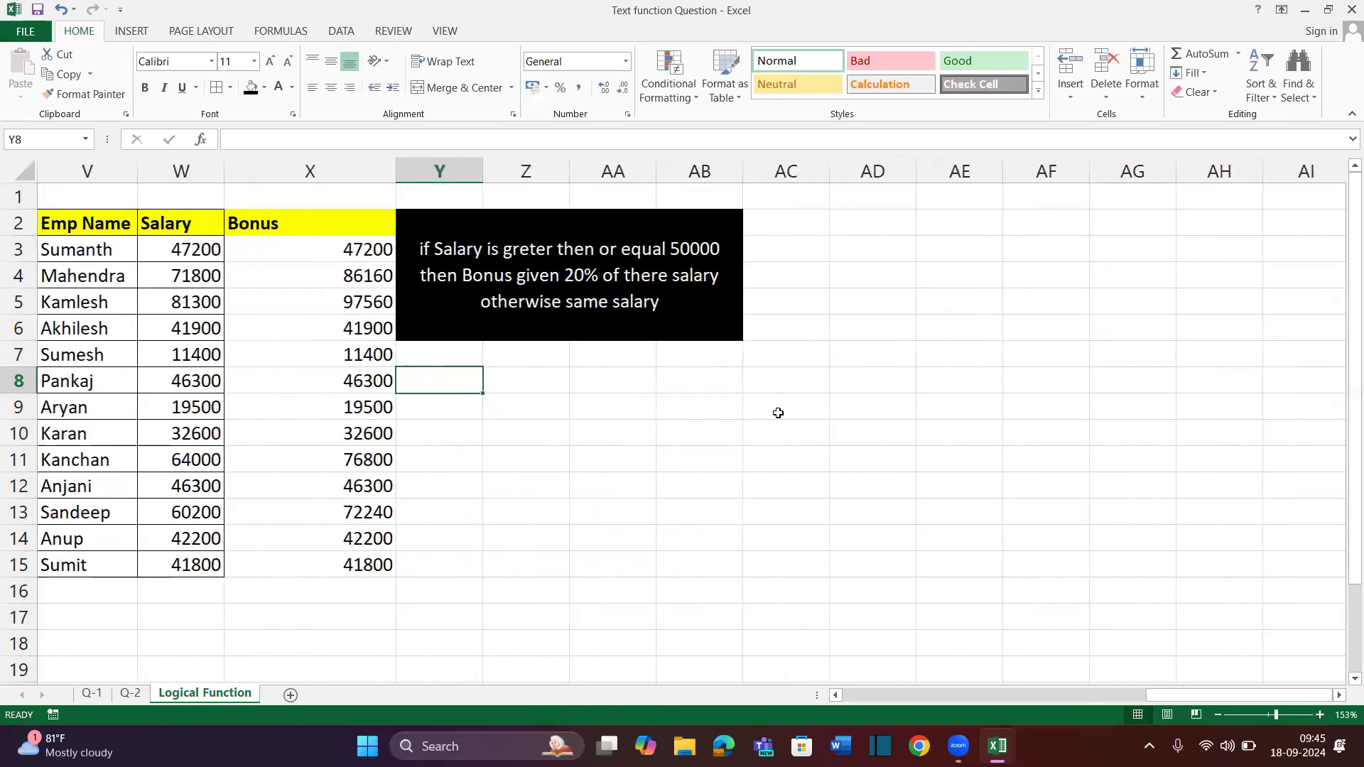
scroll(780, 411, "right", 1)
Mark out empty space starting at AD2 for a new table
left_click(814, 257)
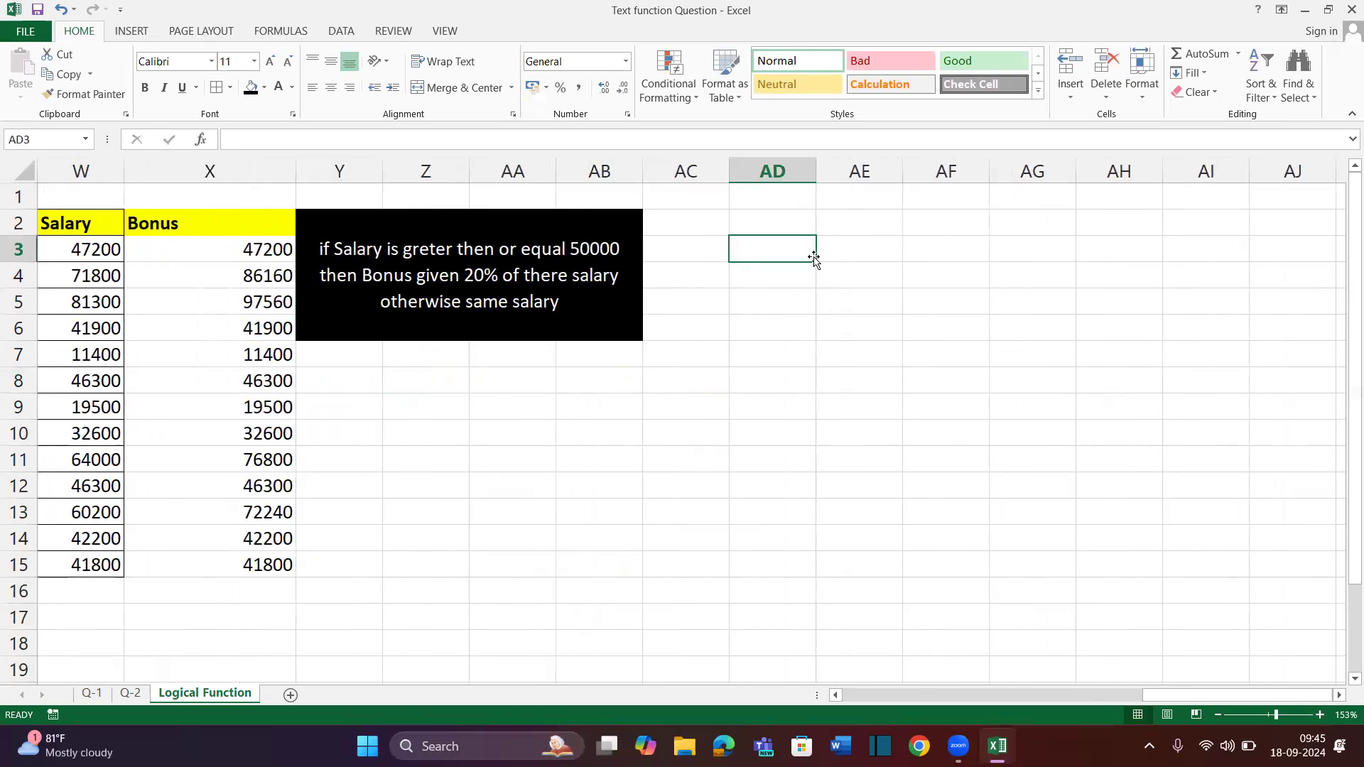
left_click_drag(761, 213, 859, 489)
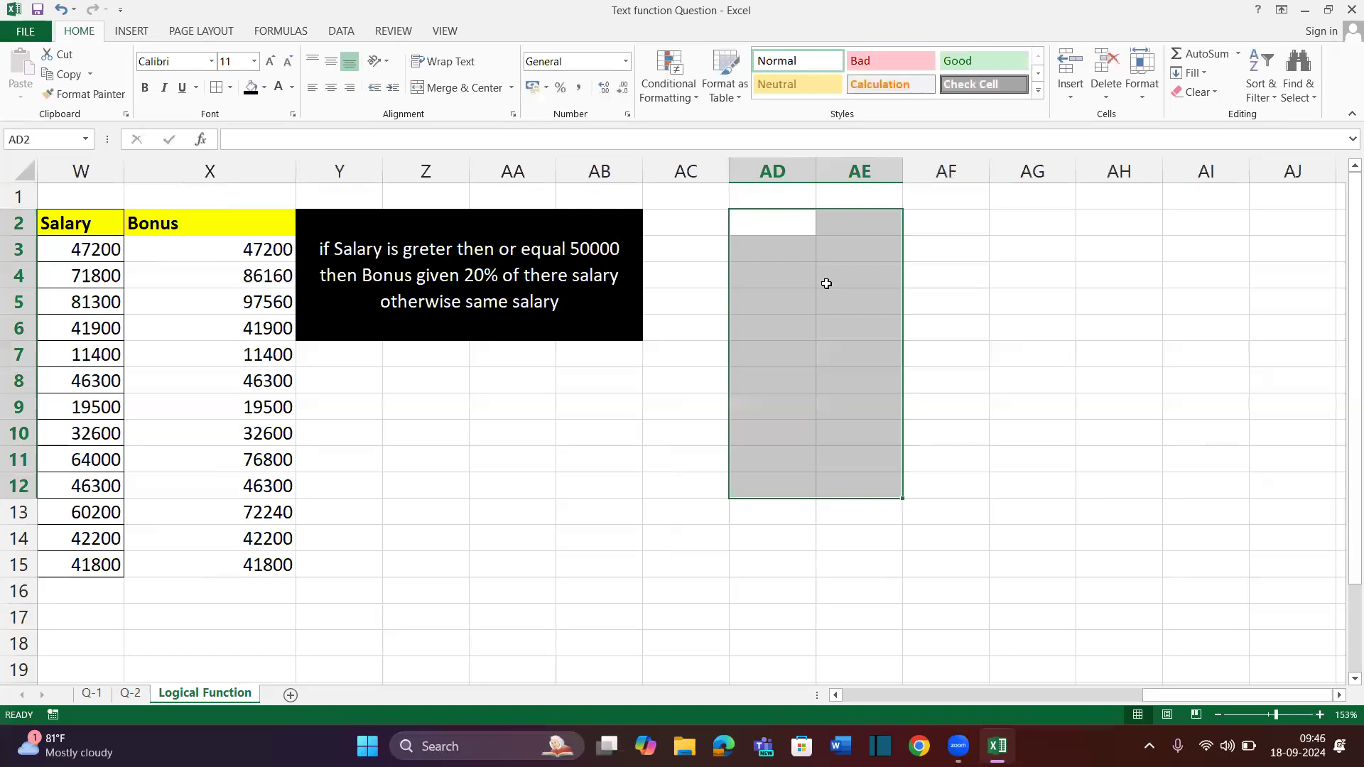
left_click_drag(782, 222, 786, 297)
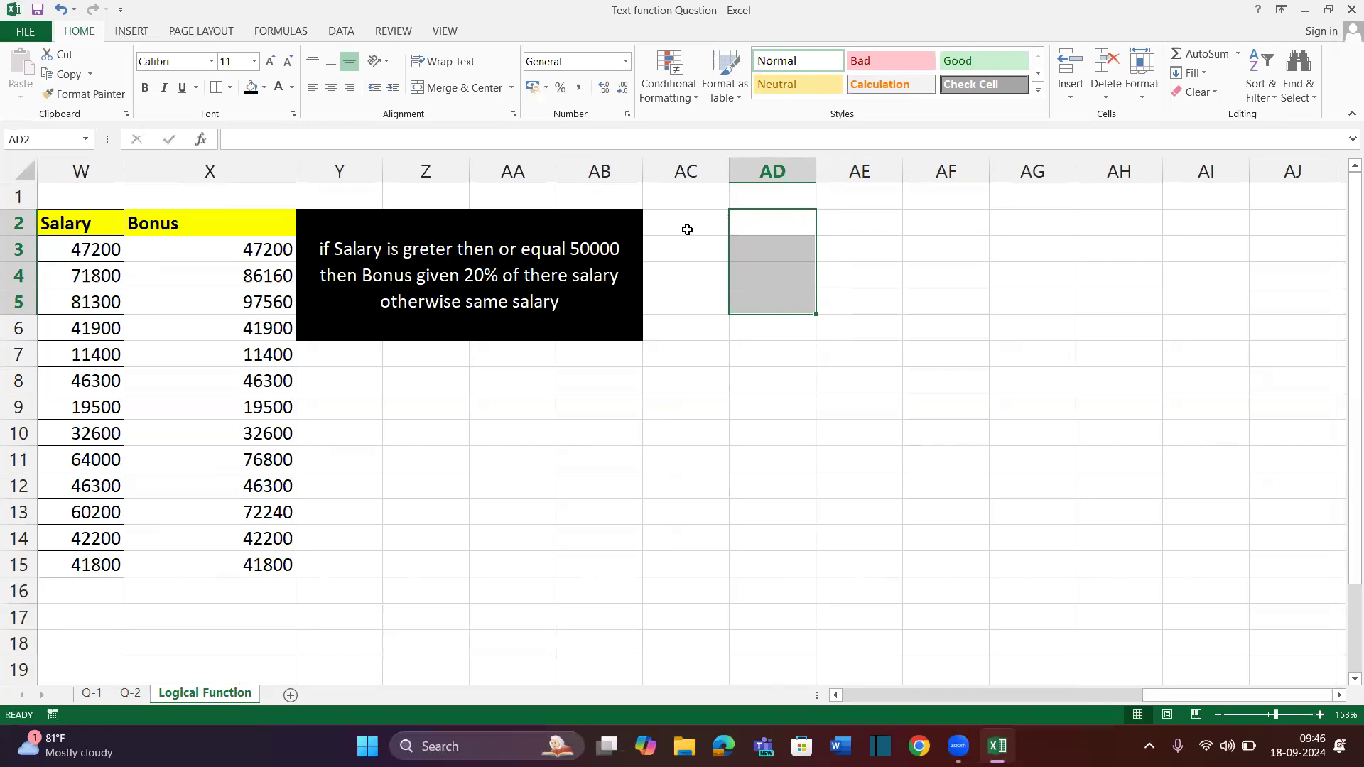
left_click(687, 229)
left_click(737, 228)
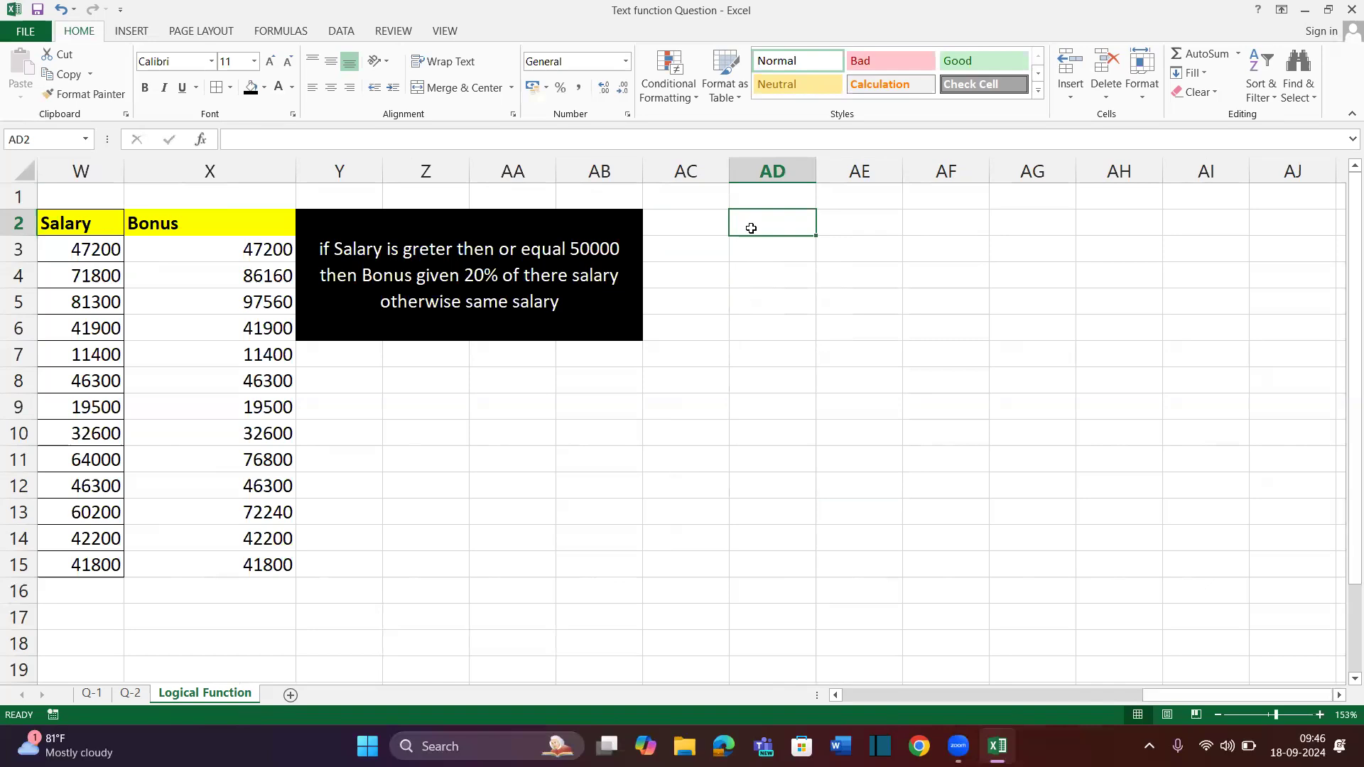
scroll(355, 391, "left", 6)
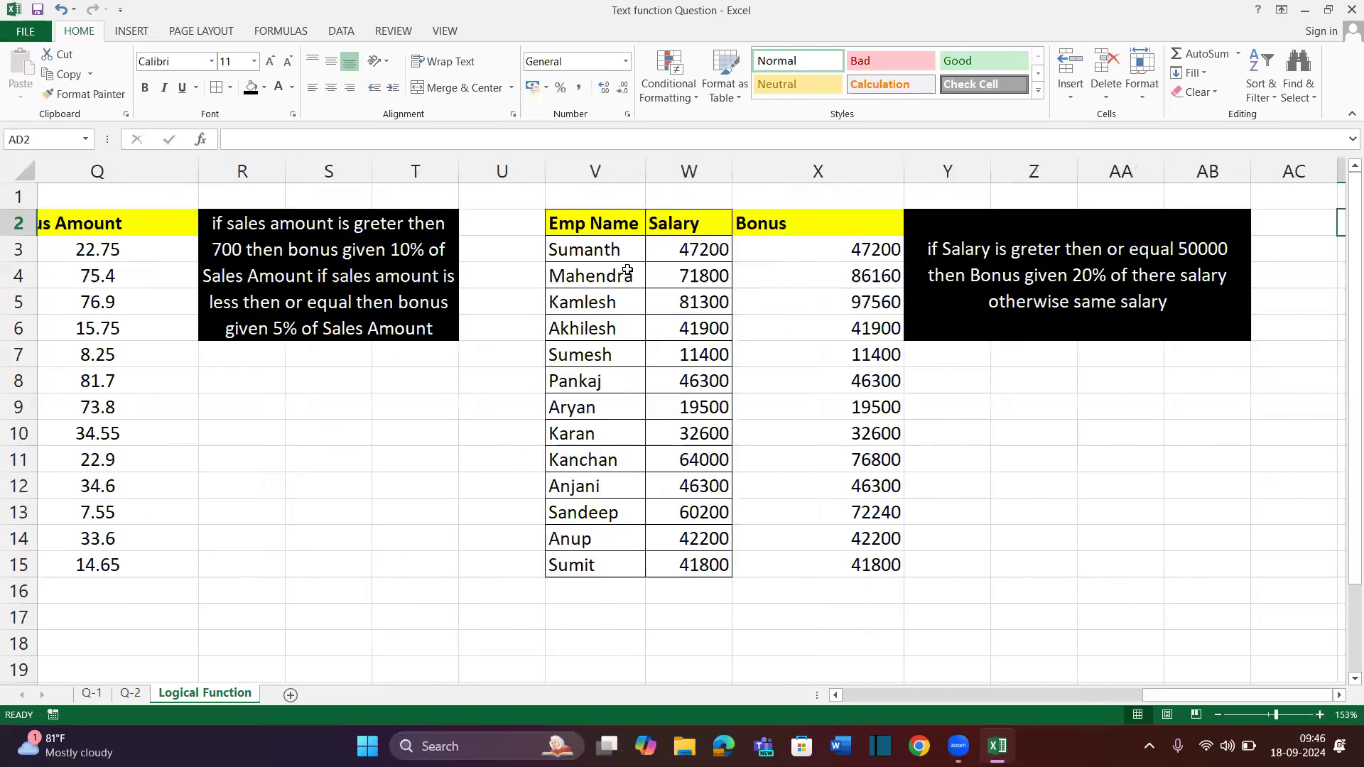
Copy the employee names list into AD2:AD15
scroll(623, 256, "left", 1)
left_click(624, 218)
key("ctrl+shift+Down")
key("ctrl+c")
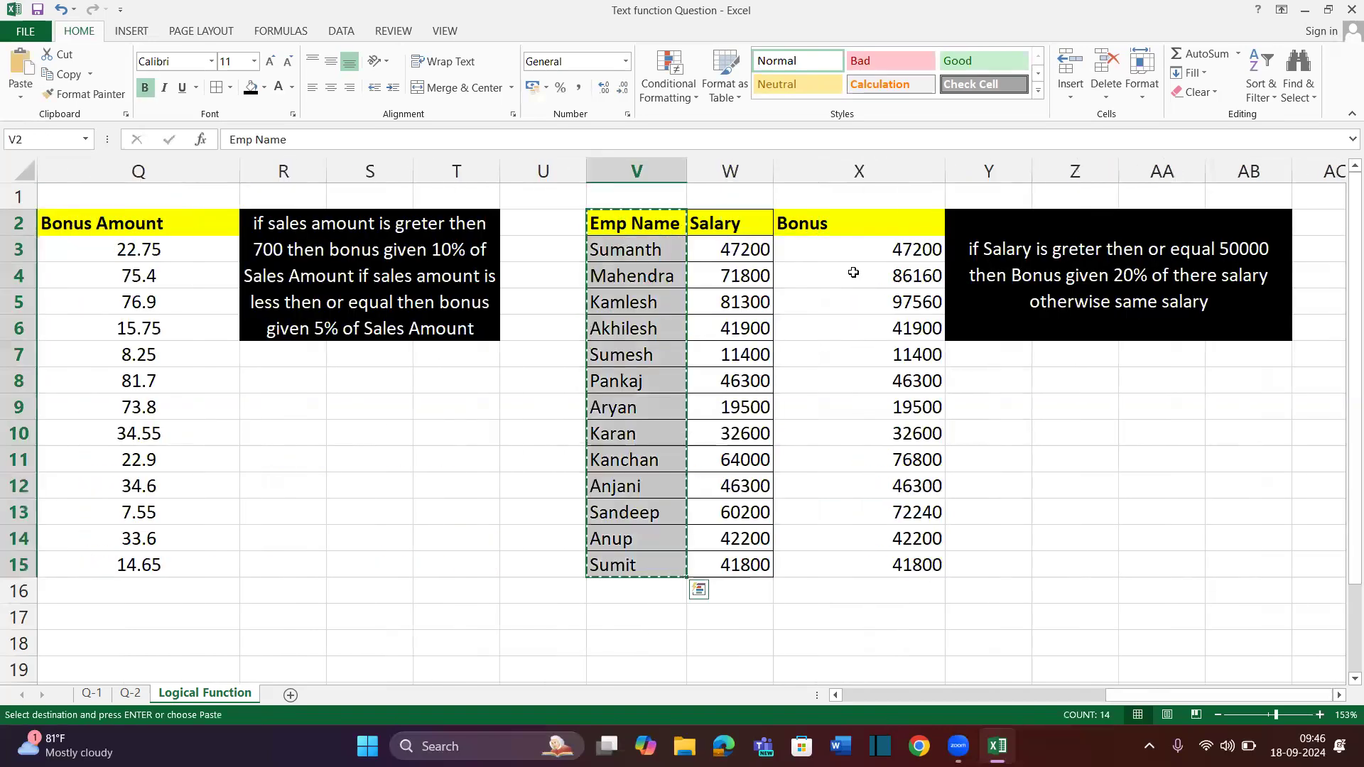
scroll(906, 298, "right", 1)
scroll(906, 299, "right", 5)
left_click(881, 222)
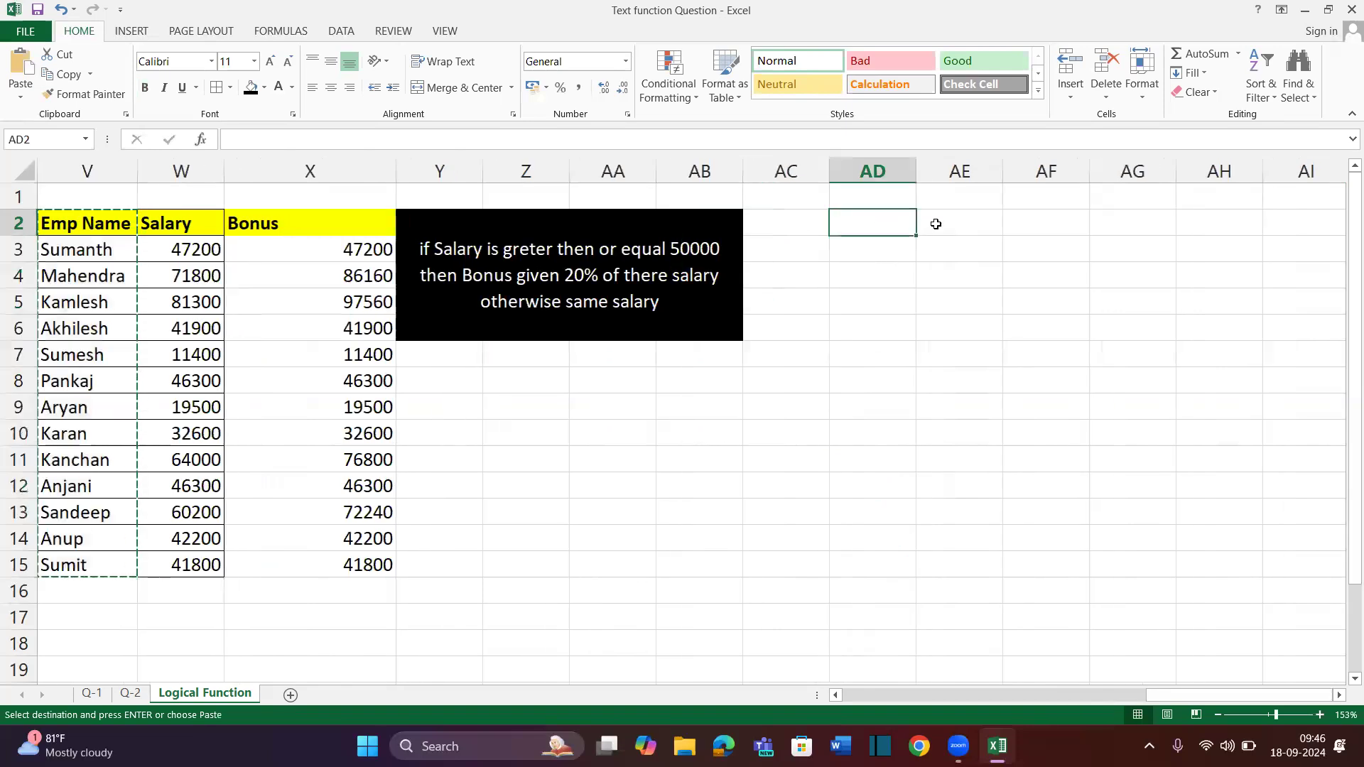
key("ctrl+v")
Auto-fit column AD to the pasted names
key("alt")
key("h")
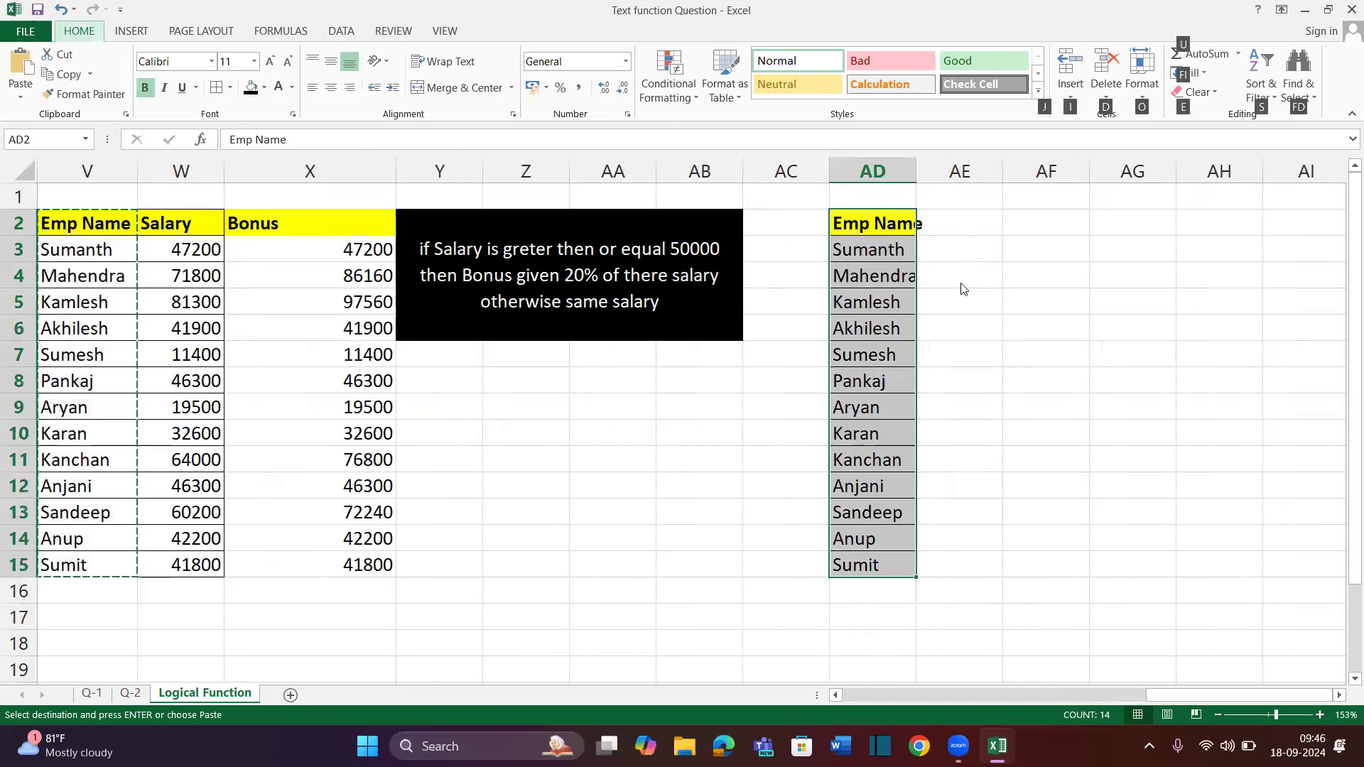
key("o")
key("Escape")
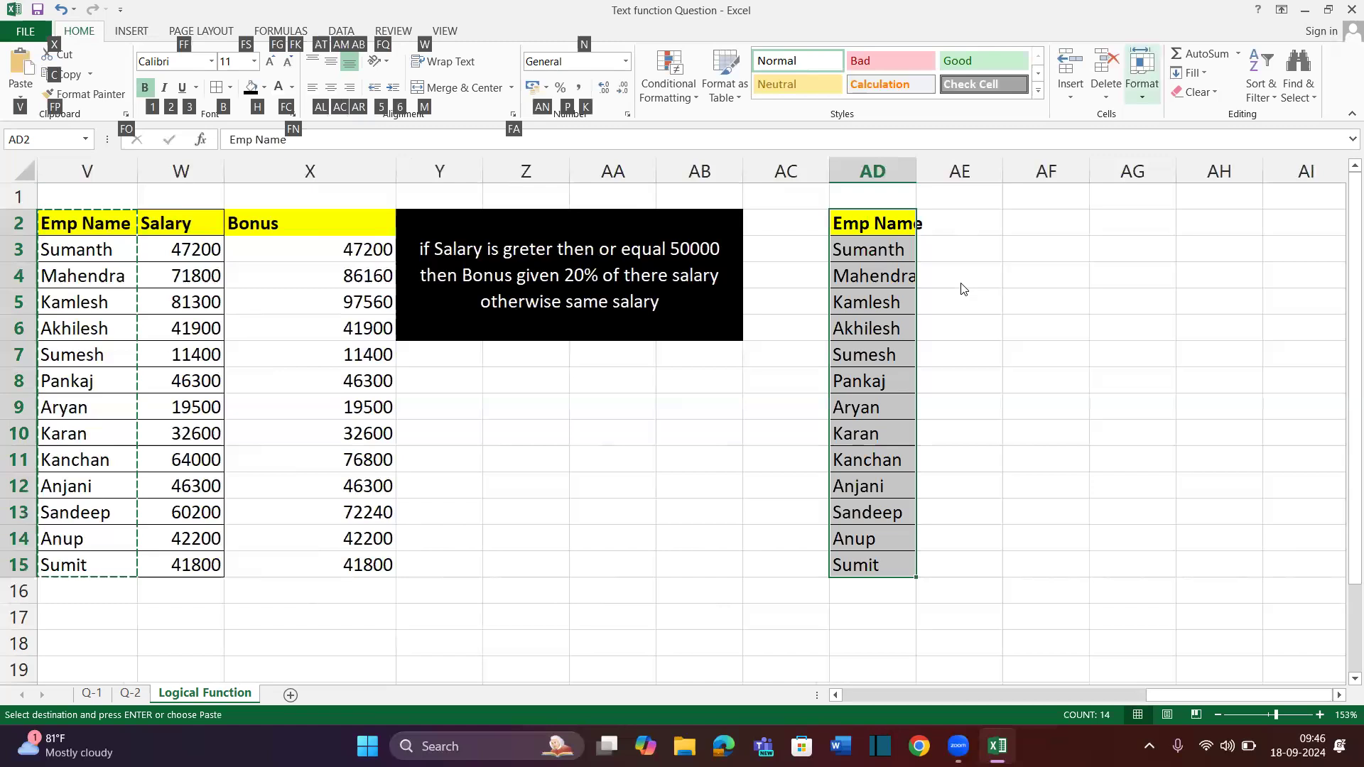
key("o")
key("i")
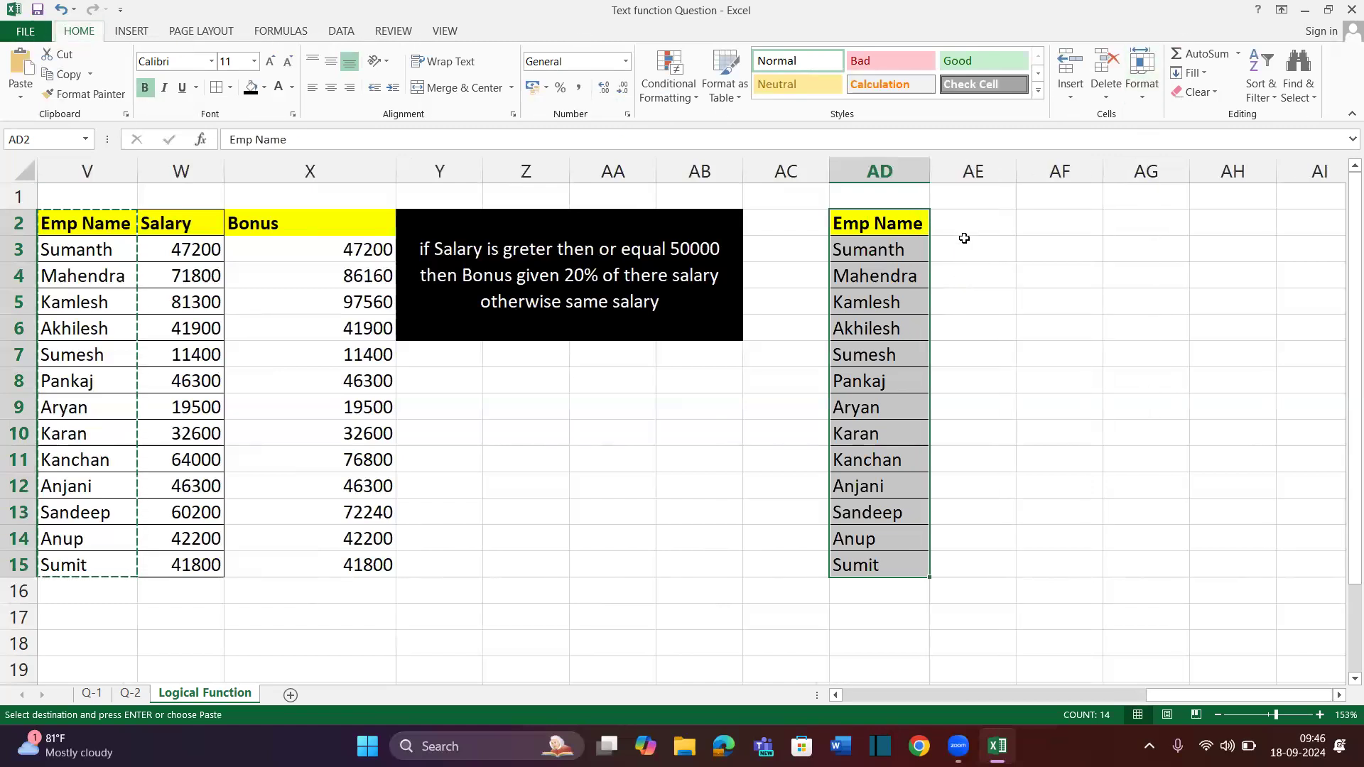
Add the header 'Sales Amount' in AE2
left_click(964, 228)
type("Sales Amount")
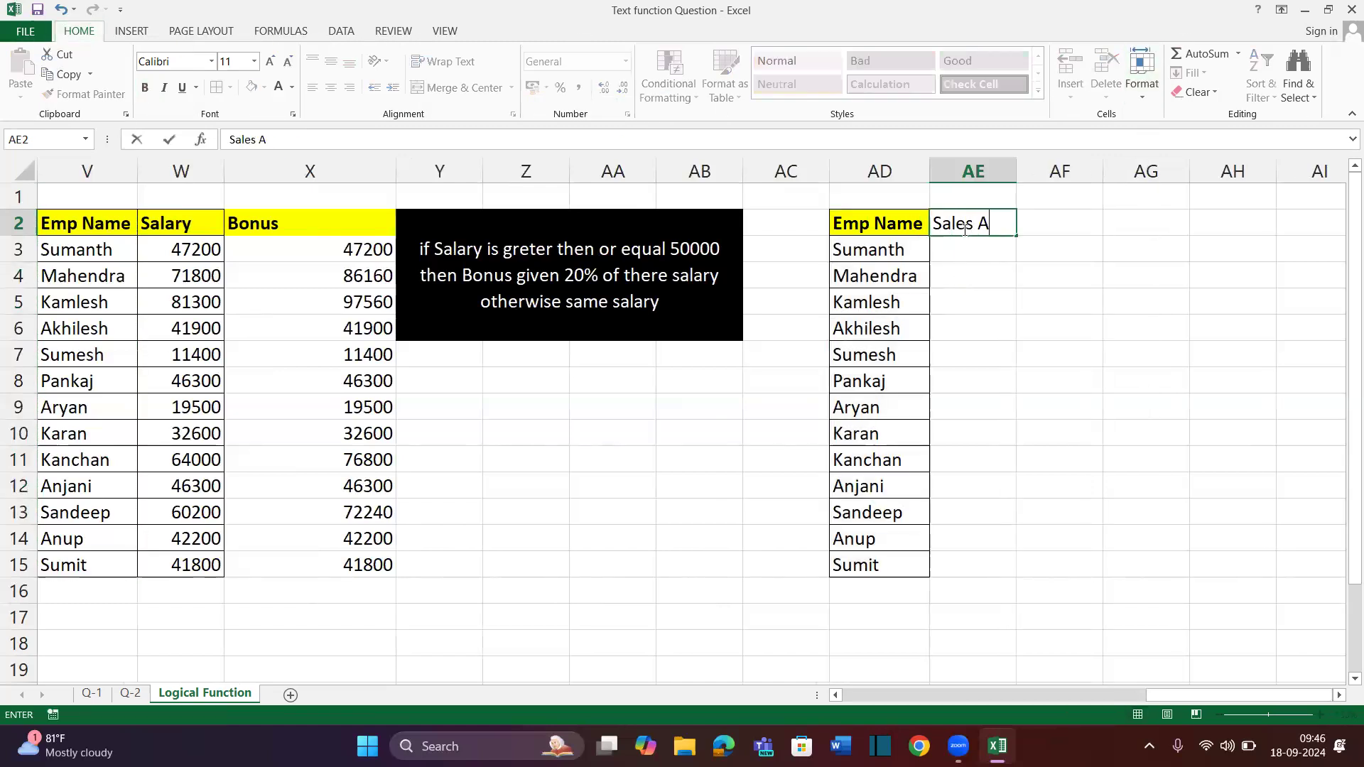
key("Return")
key("alt")
Fill AE3:AE15 with =RANDBETWEEN(100,900), then make the whole table bold
type("hoi=randb")
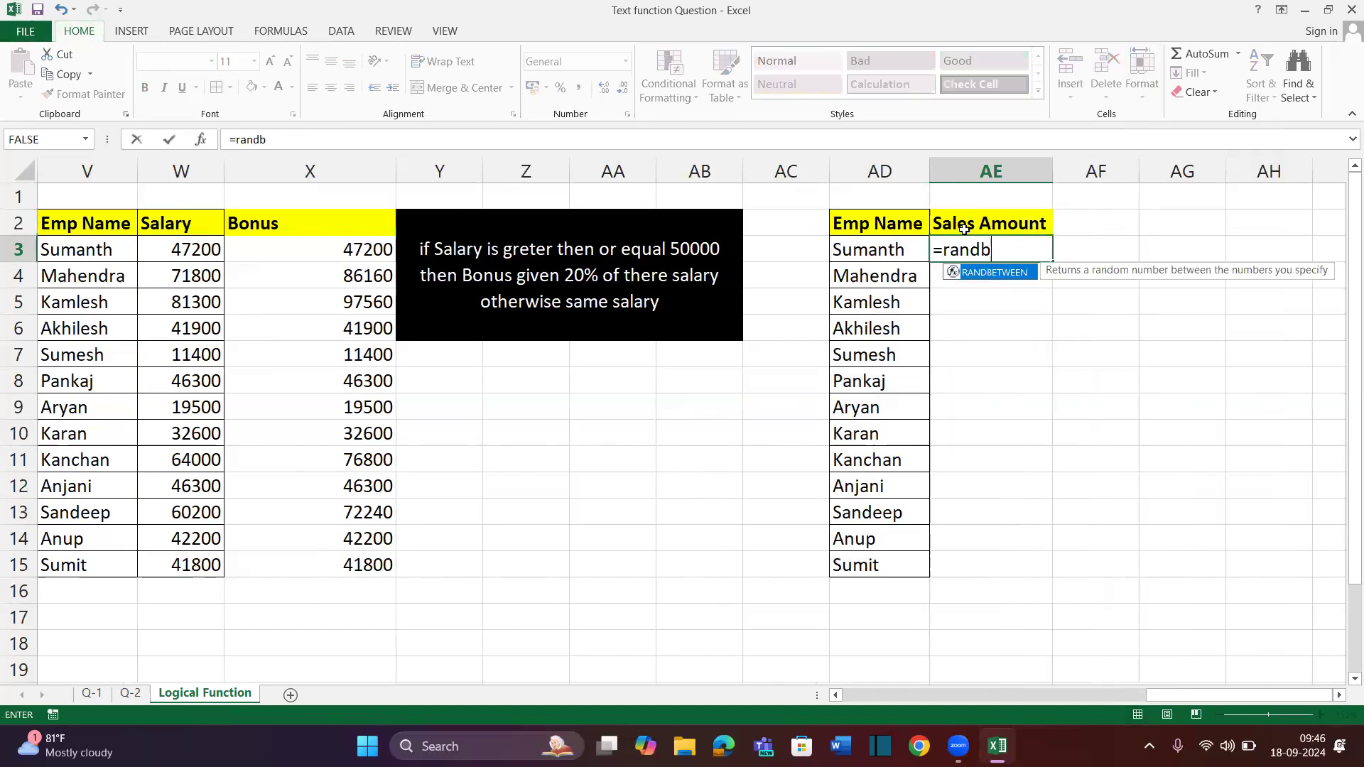
key("Tab")
type("100")
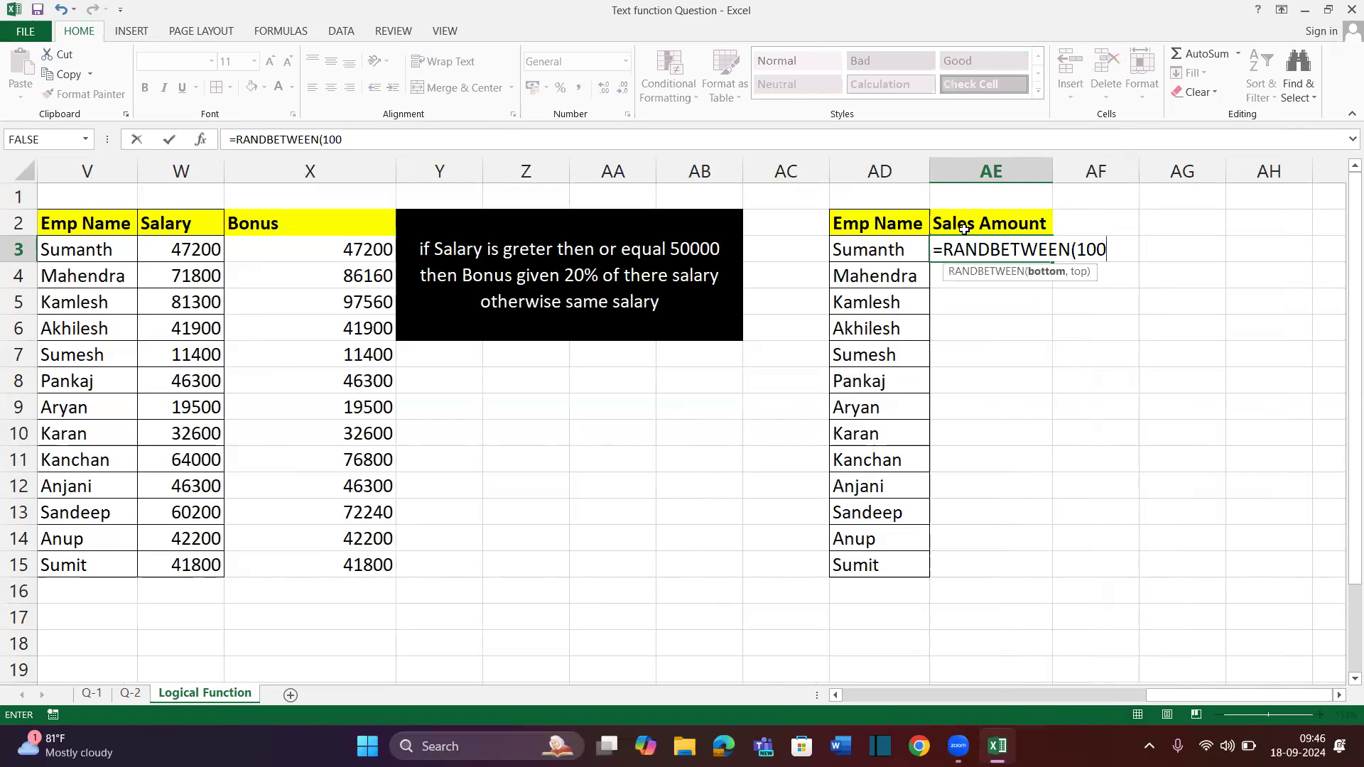
type(",900)")
key("Return")
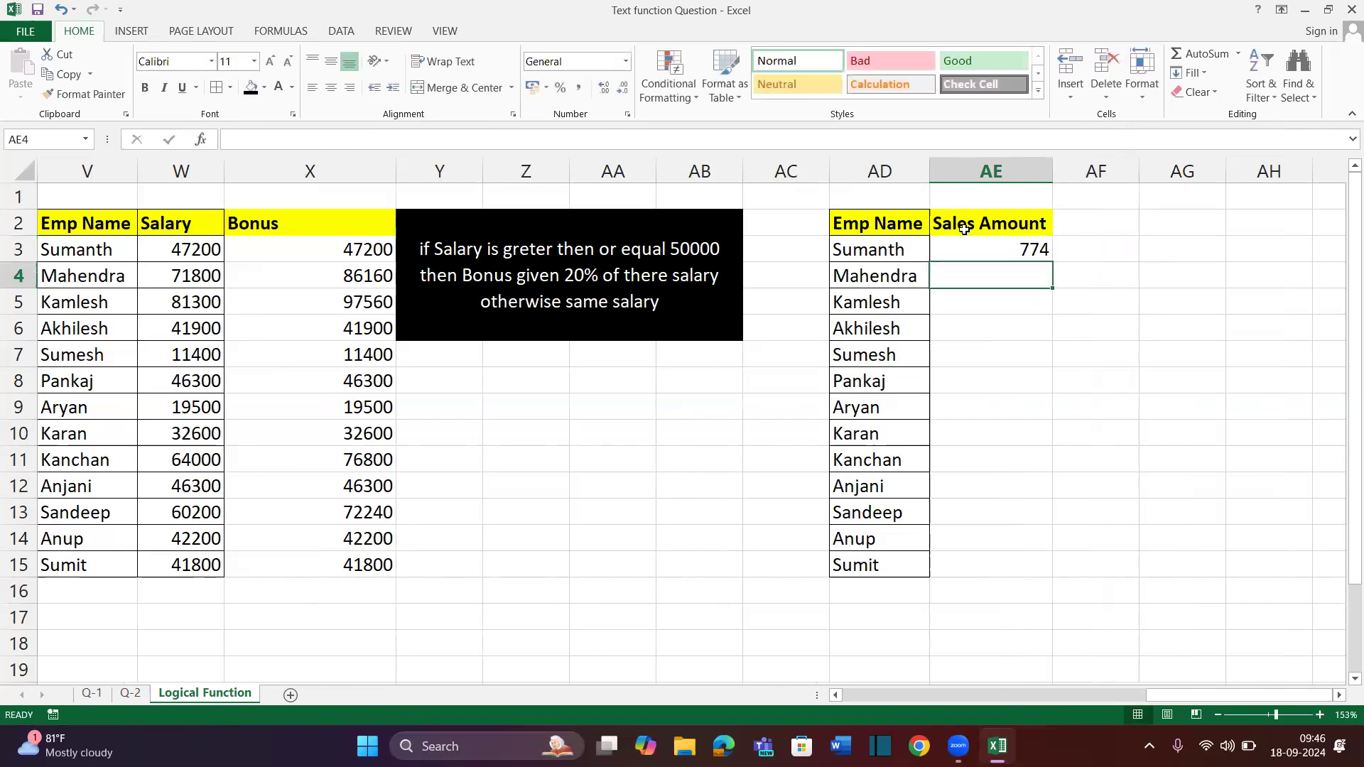
key("Up")
key("shift+Down")
key("shift+Down")
key("shift+Down")
key("shift+Down")
key("shift+Down")
key("shift+Down")
key("shift+Down")
key("shift+Down")
key("shift+Down")
key("shift+Down")
key("shift+Down")
key("shift+Down")
key("shift+Down")
key("shift+Up")
key("ctrl+d")
key("ctrl+a")
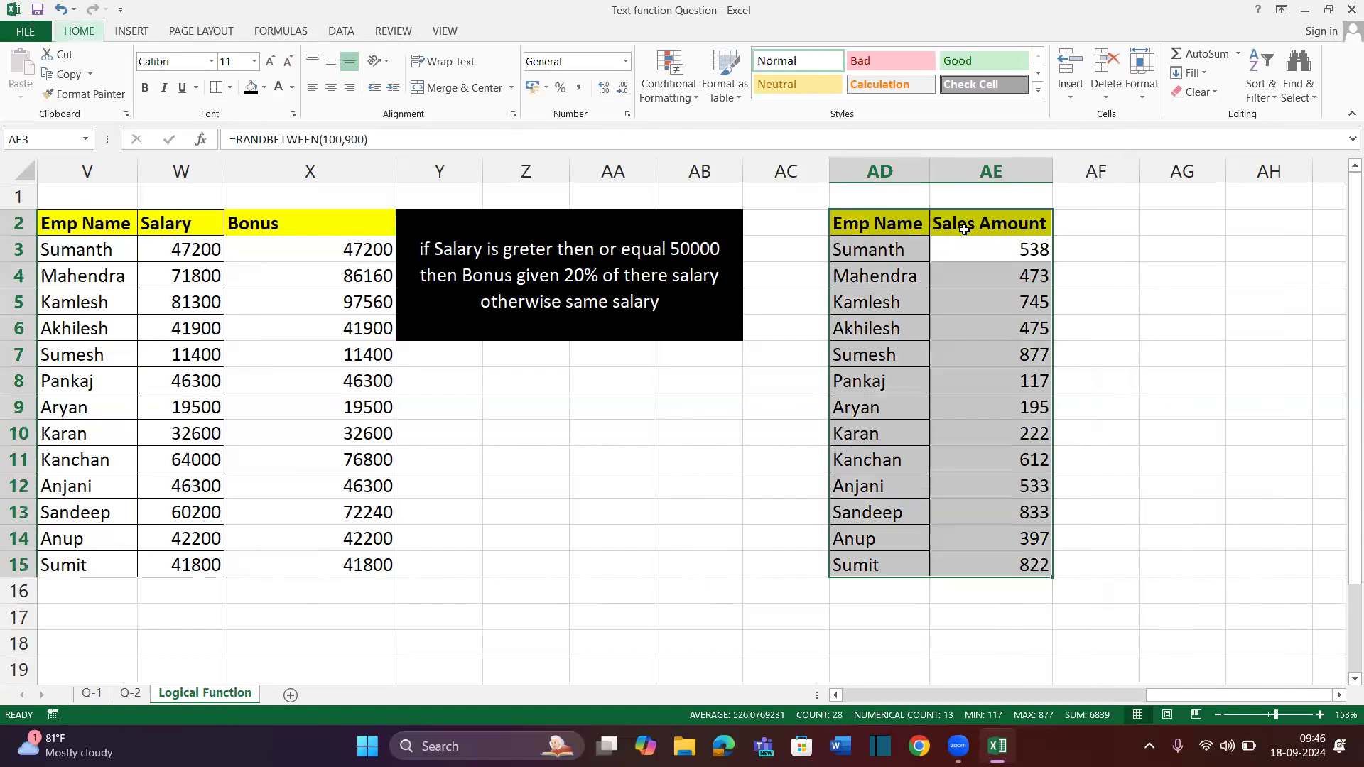
key("ctrl+b")
Convert the Sales Amount figures to fixed numbers with Paste Special > Values
key("Down")
key("Up")
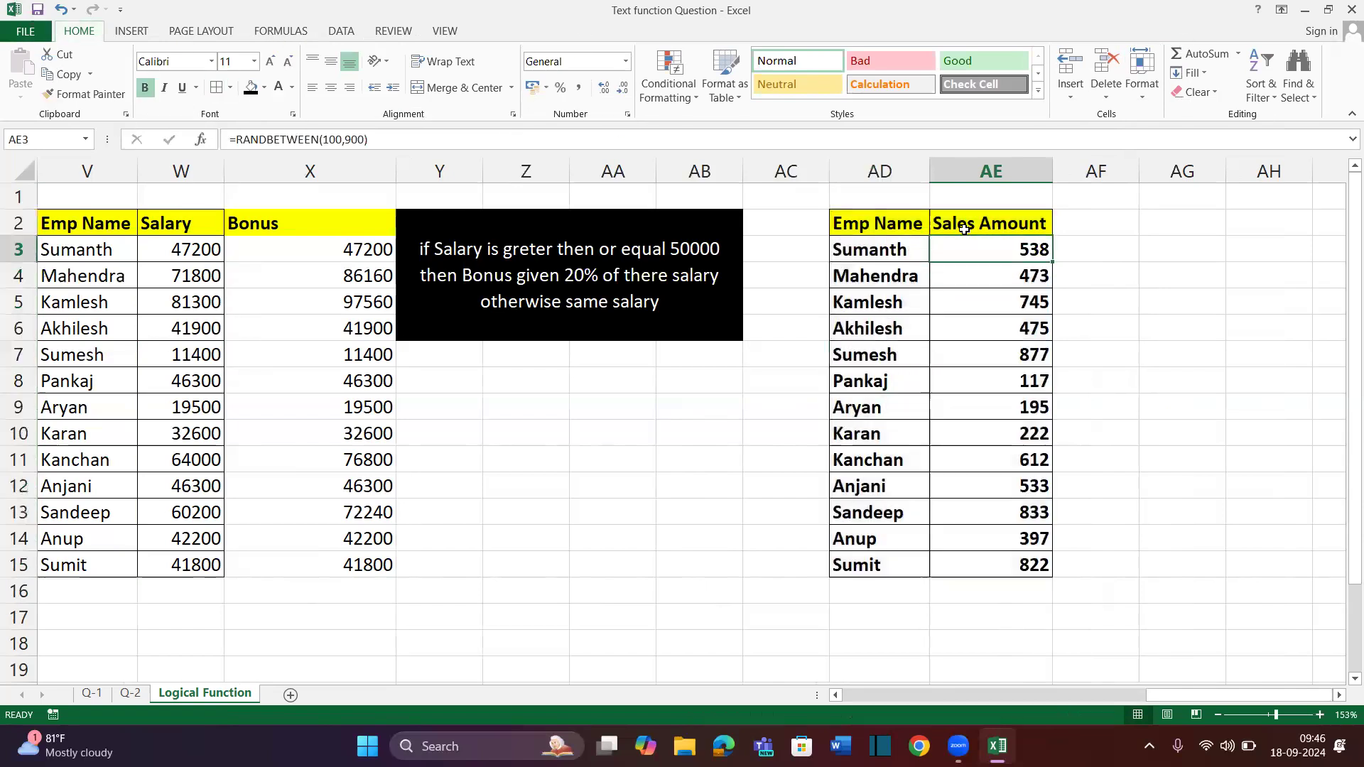
key("ctrl+shift+Down")
key("ctrl+c")
key("alt")
key("e")
key("s")
key("v")
key("Return")
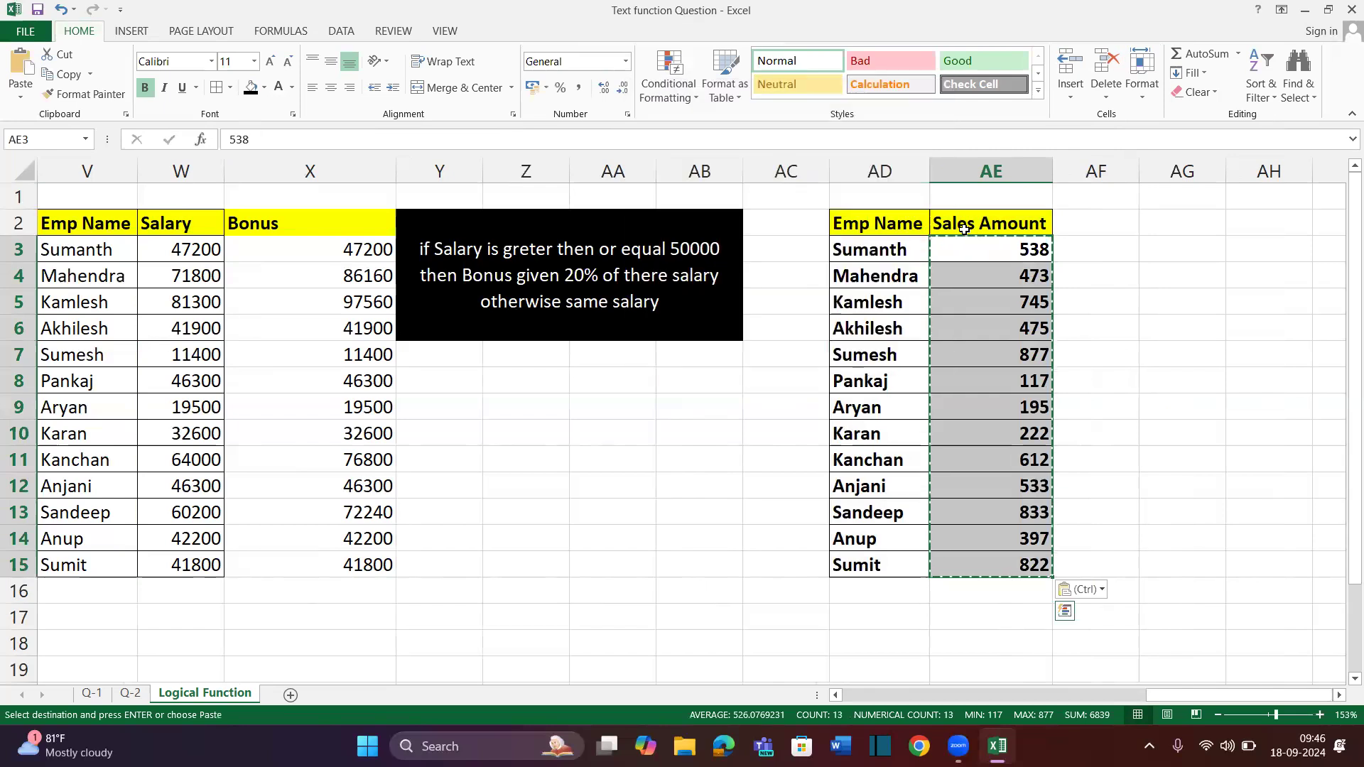
left_click(1059, 295)
scroll(1059, 295, "right", 2)
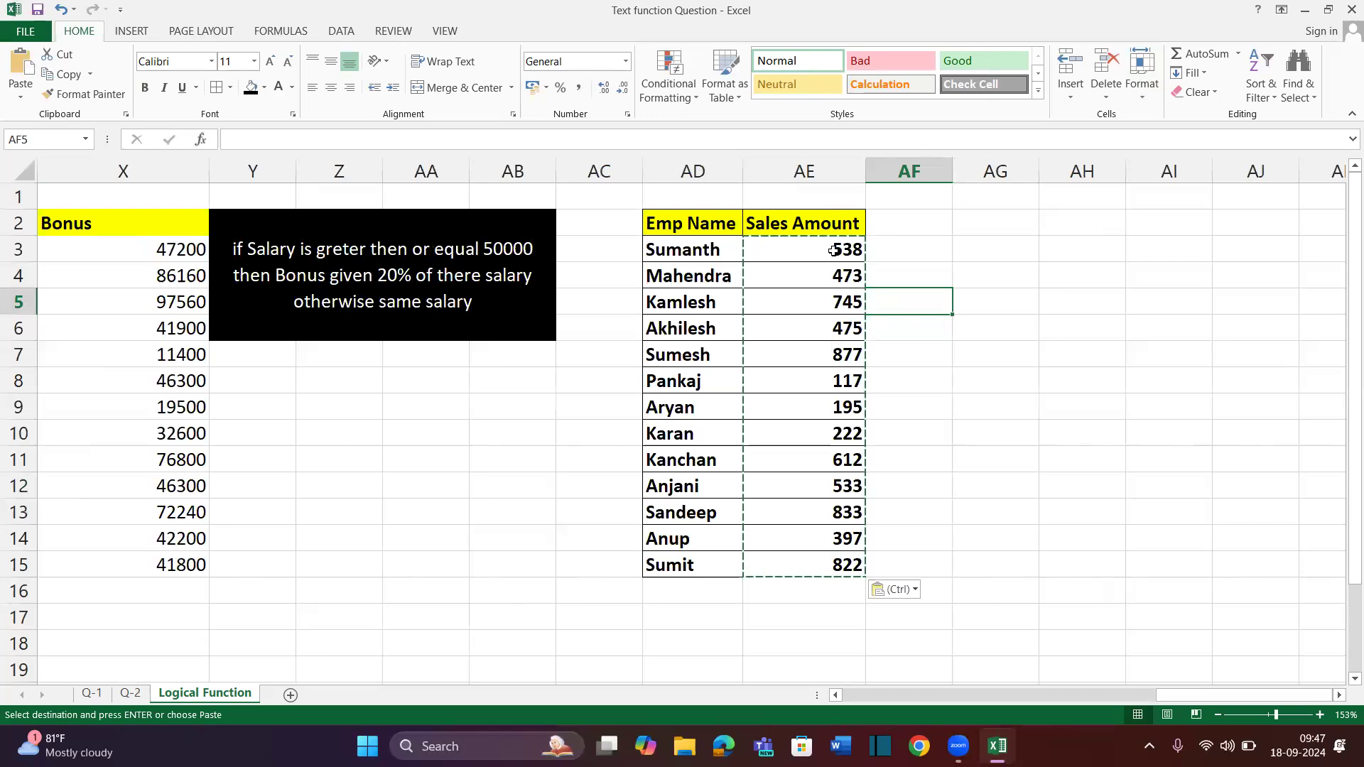
Enter >700 in AG5 with the grade 'Very Good' beside it
left_click_drag(834, 250, 849, 566)
left_click(1015, 219)
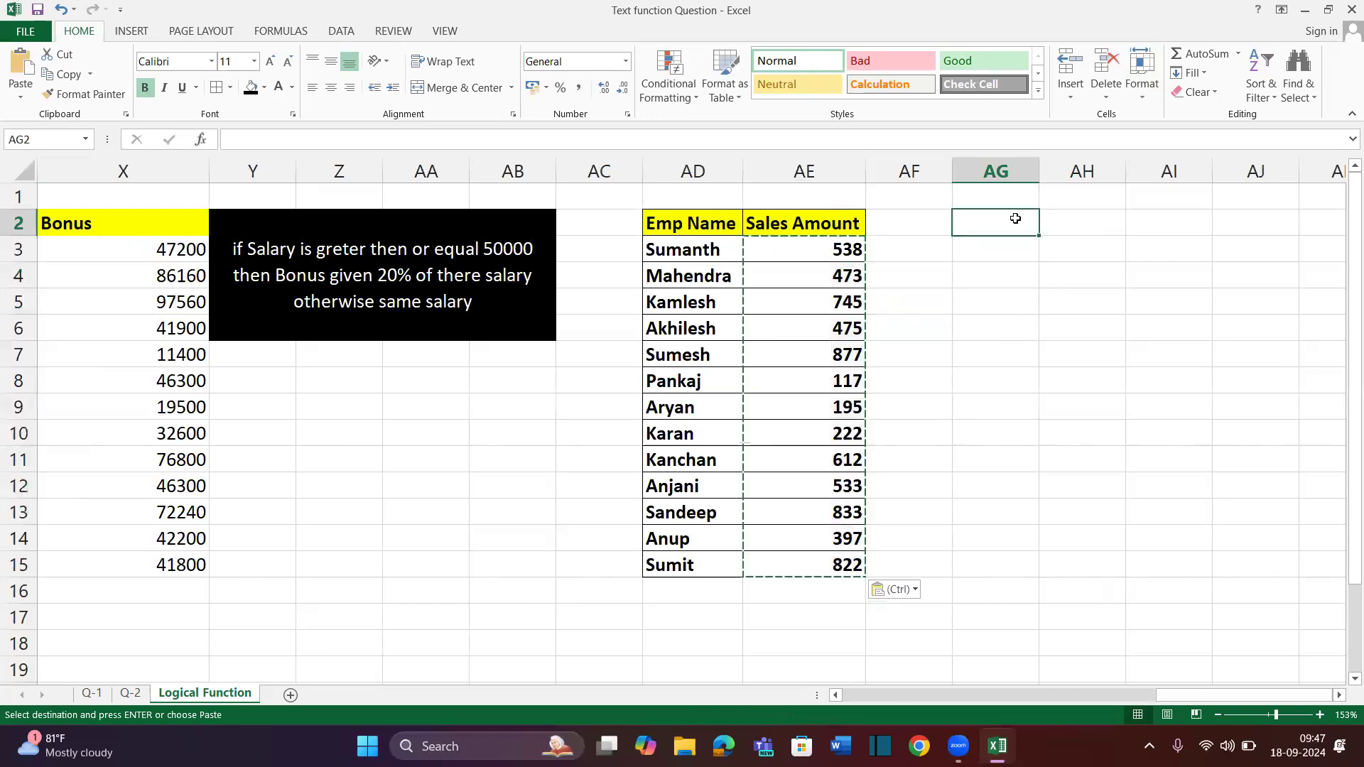
left_click(1001, 315)
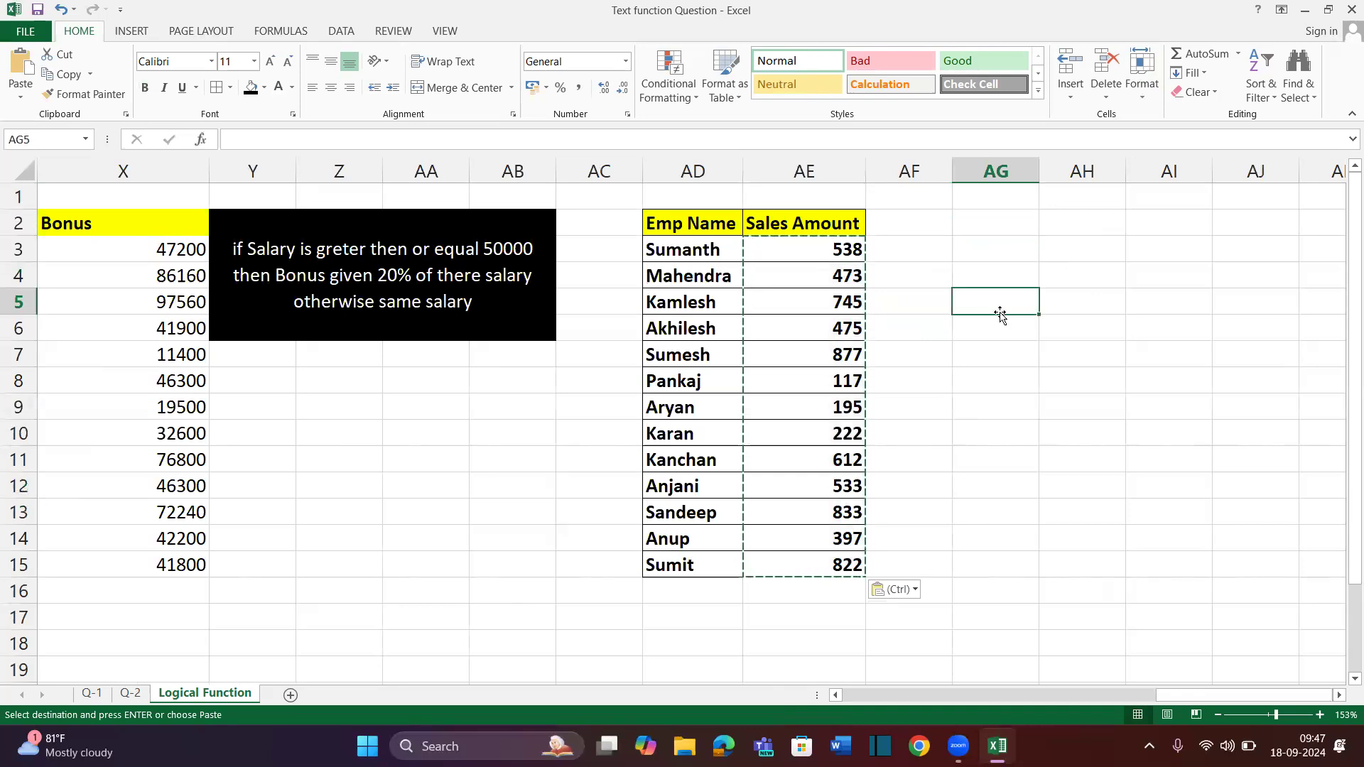
type(">")
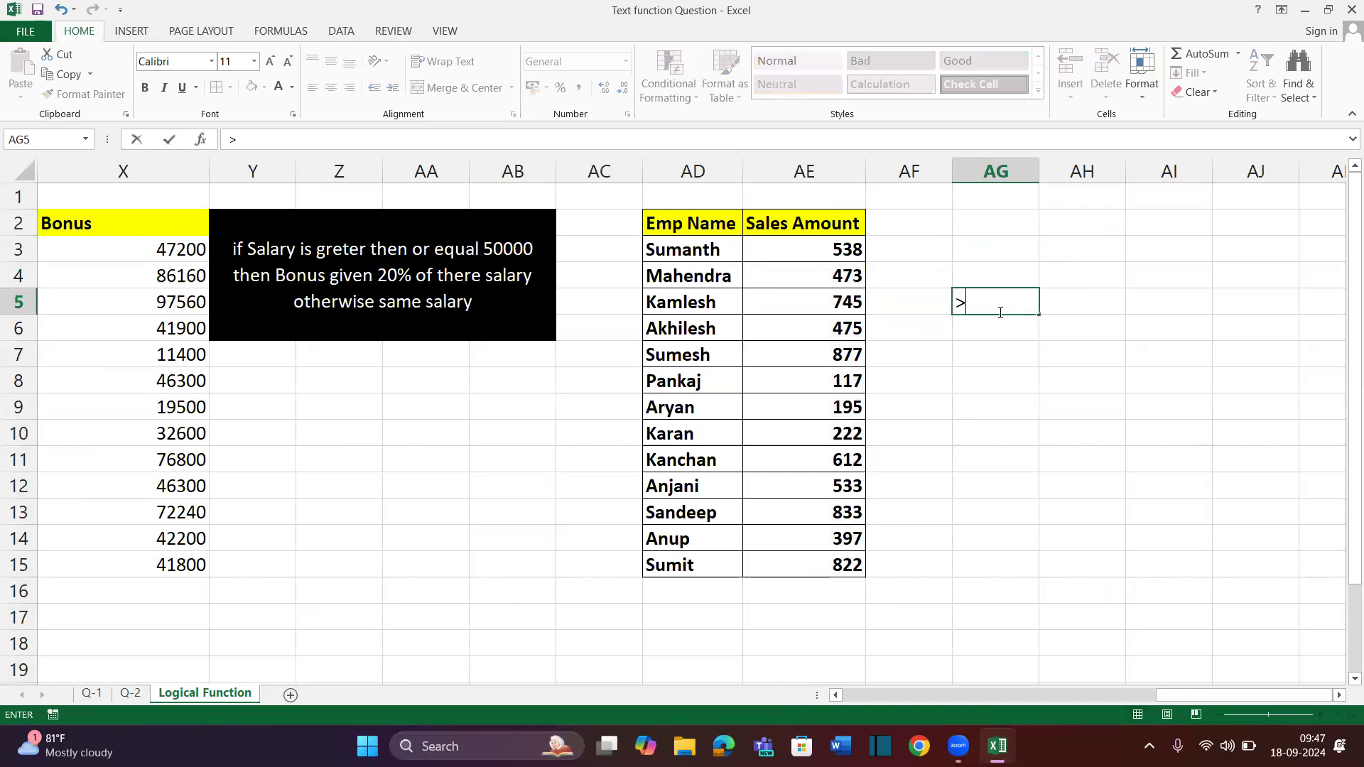
type("7--")
key("BackSpace")
key("BackSpace")
type("00")
key("Return")
key("Right")
key("Up")
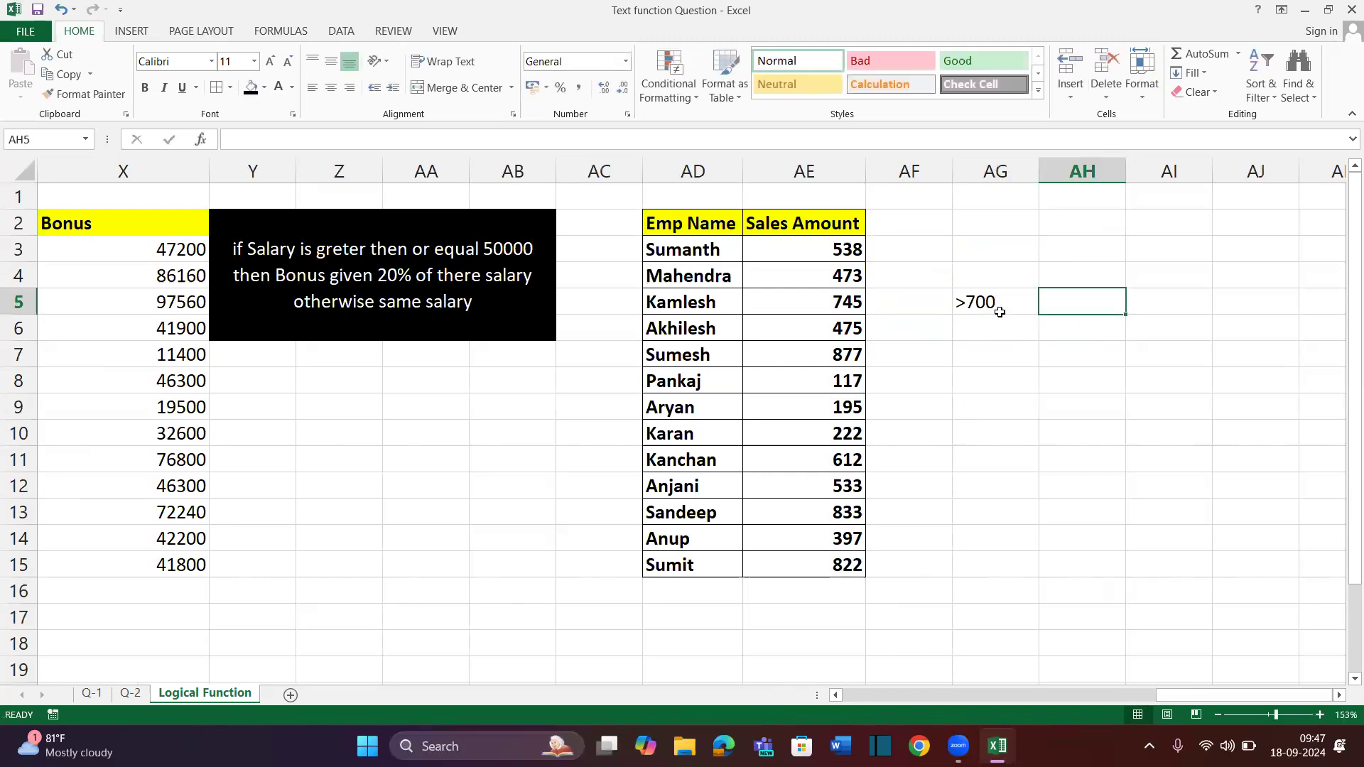
type("Very Good")
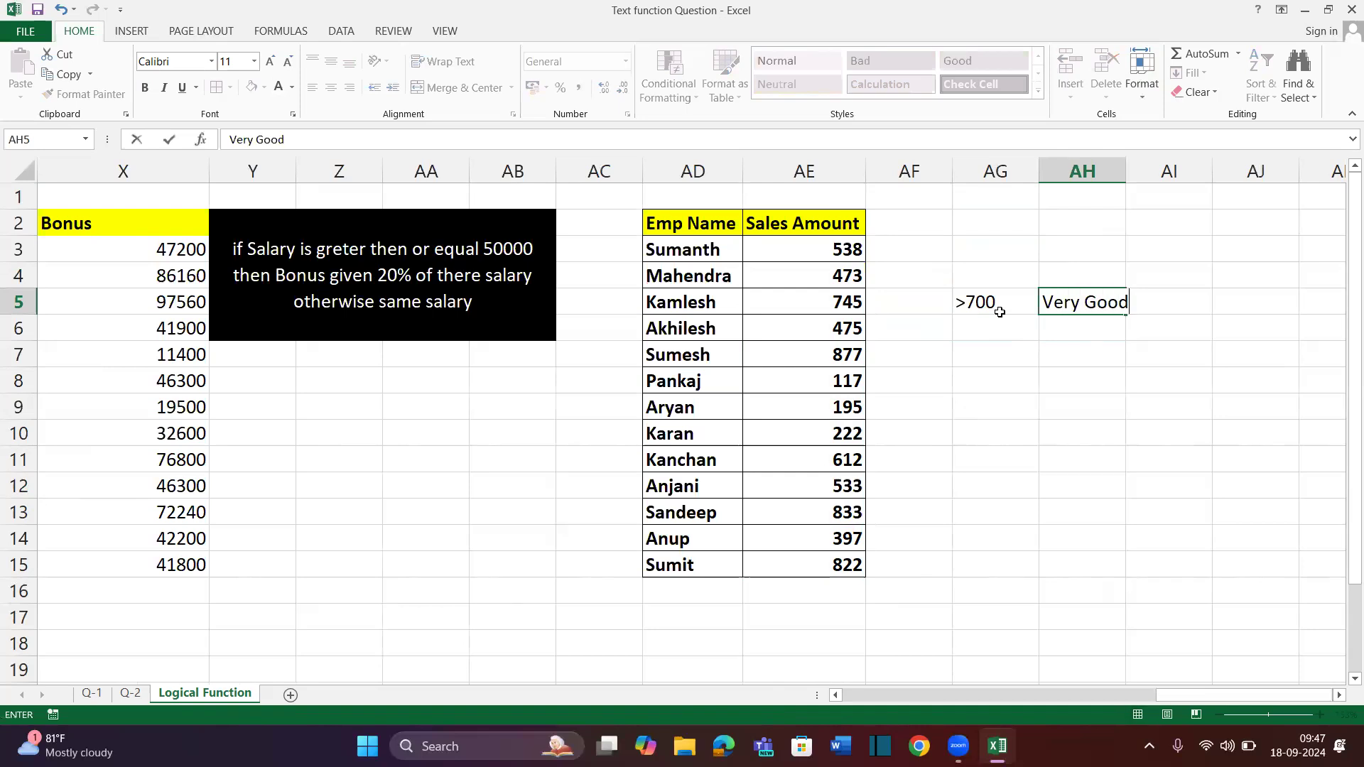
key("Return")
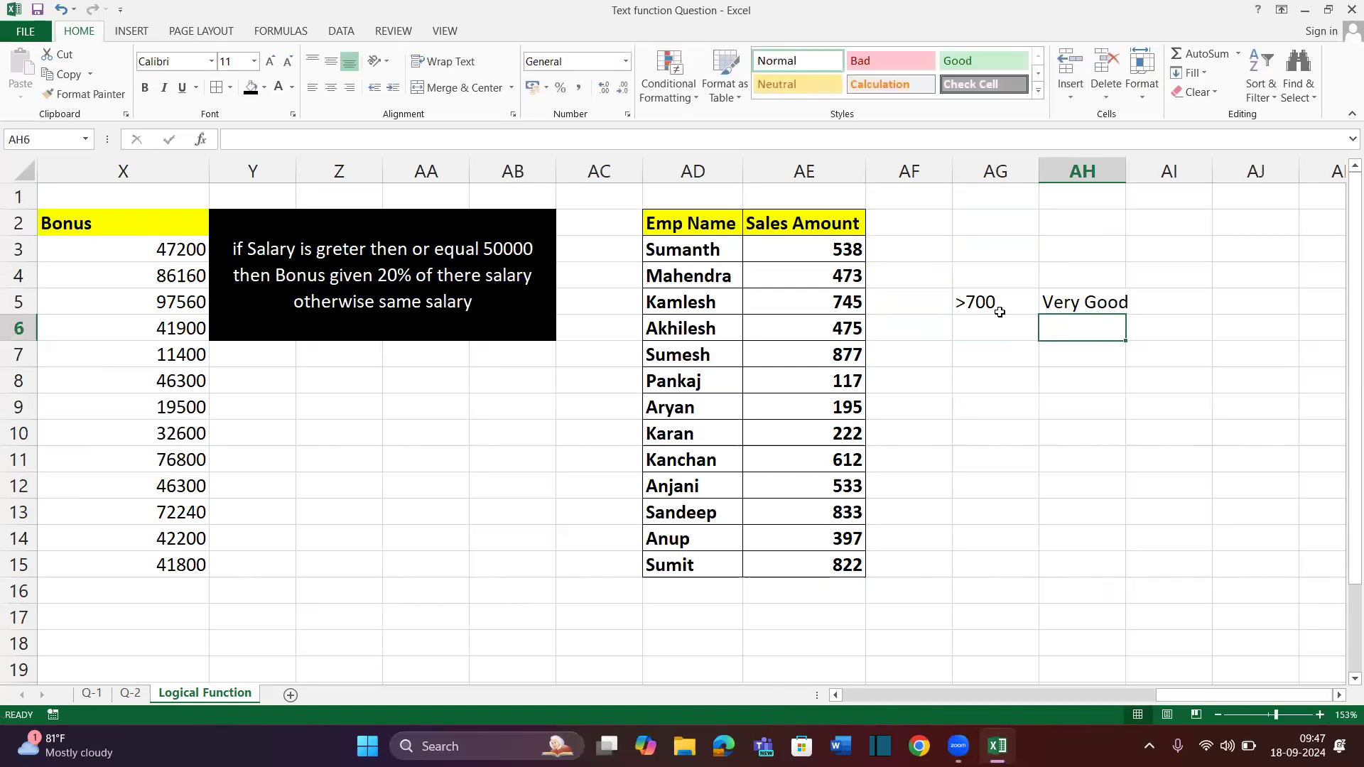
Enter >500 in AG4 with the grade 'Good' beside it
key("Up")
key("Up")
key("Left")
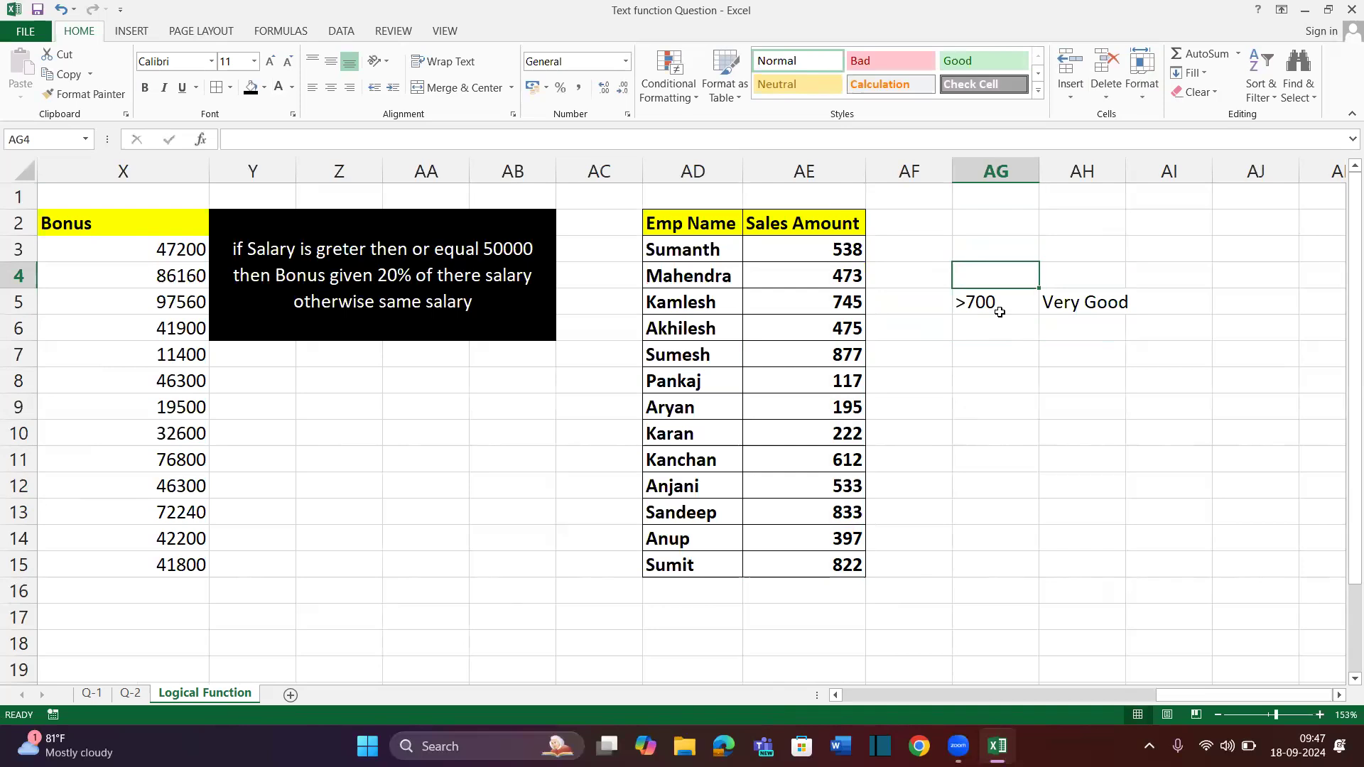
type(">")
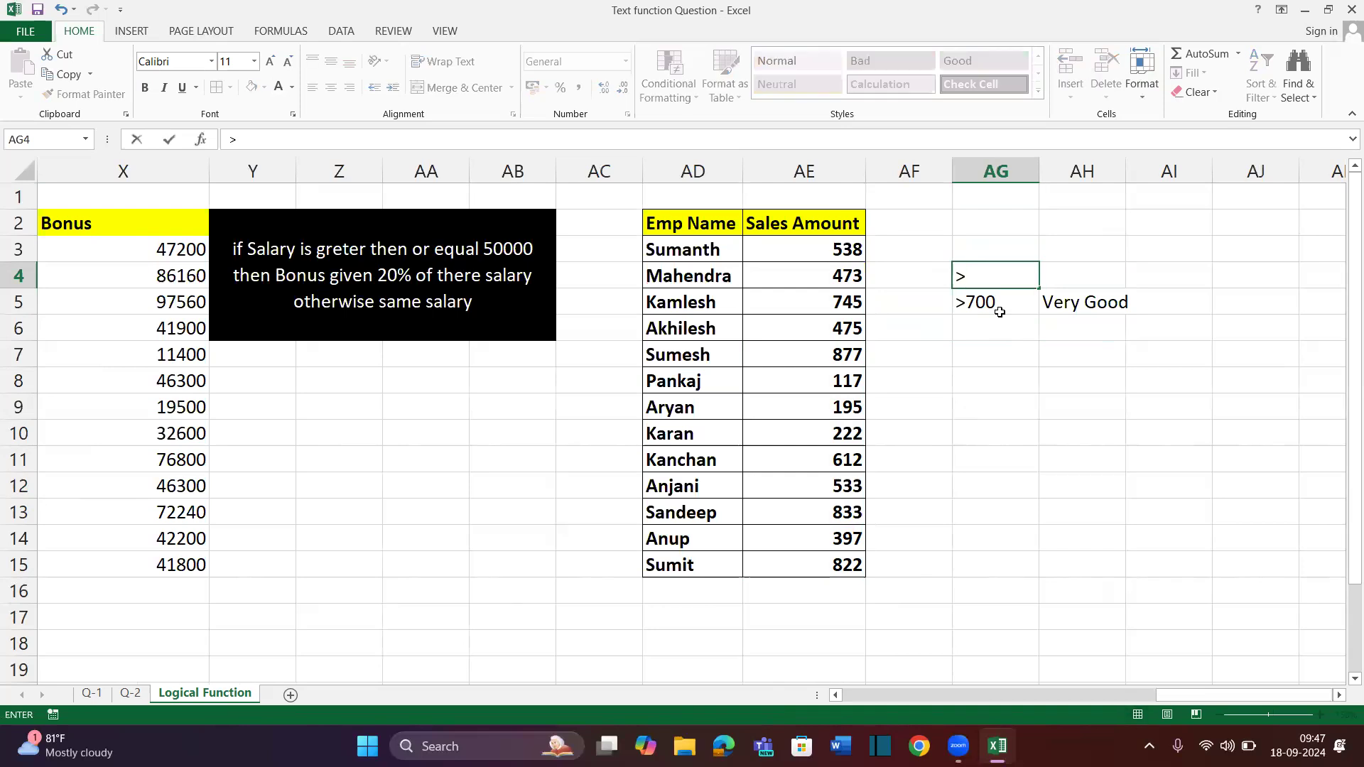
type("500")
key("Return")
left_click(975, 287)
key("Right")
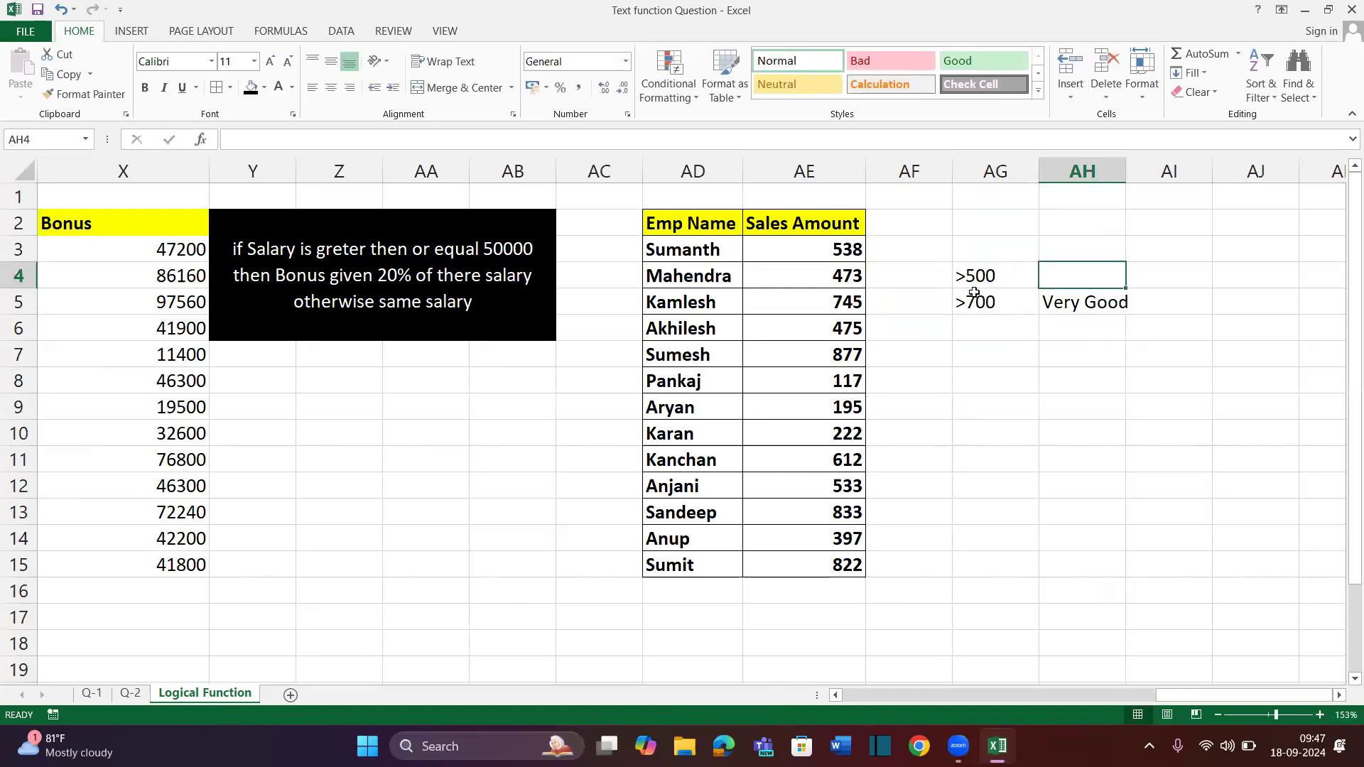
type("Good")
key("Return")
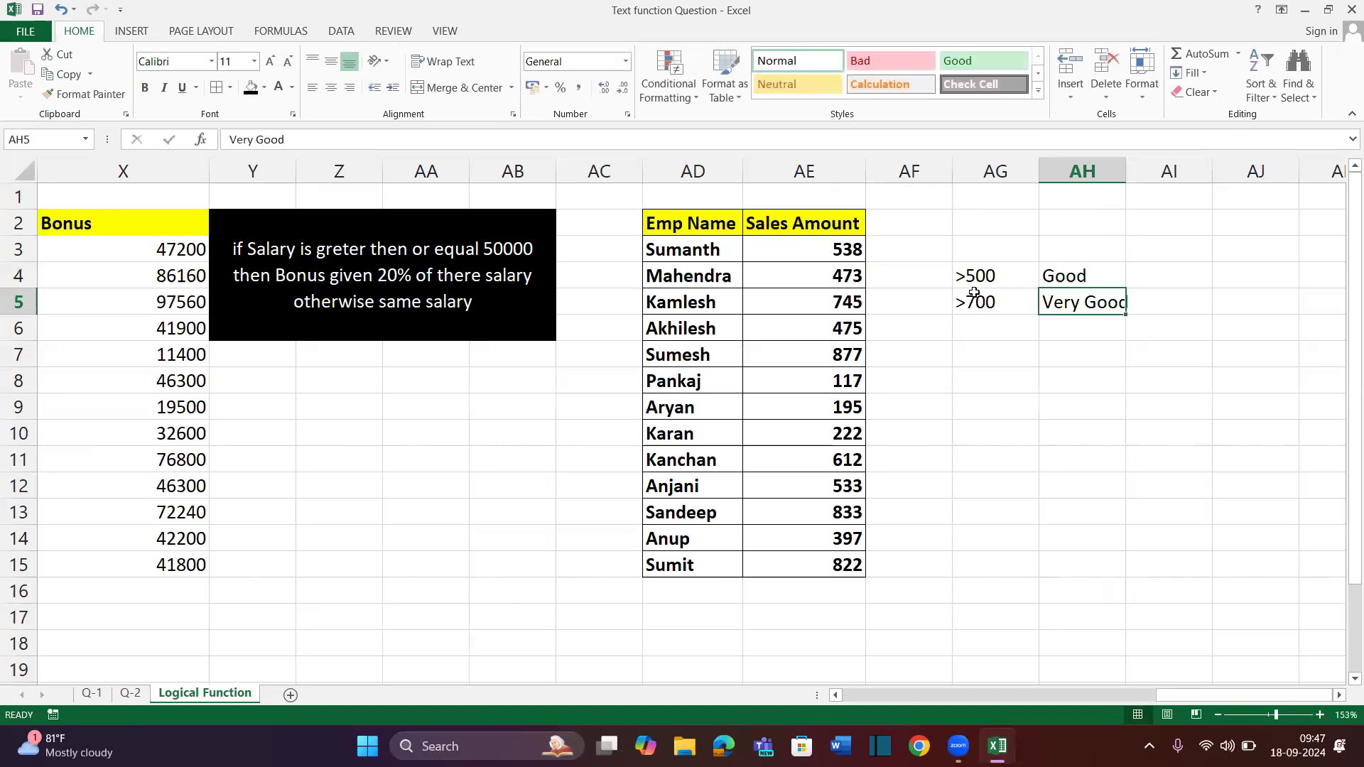
Enter >300 in AG3 with the grade 'Average' beside it
key("Up")
key("Up")
key("Left")
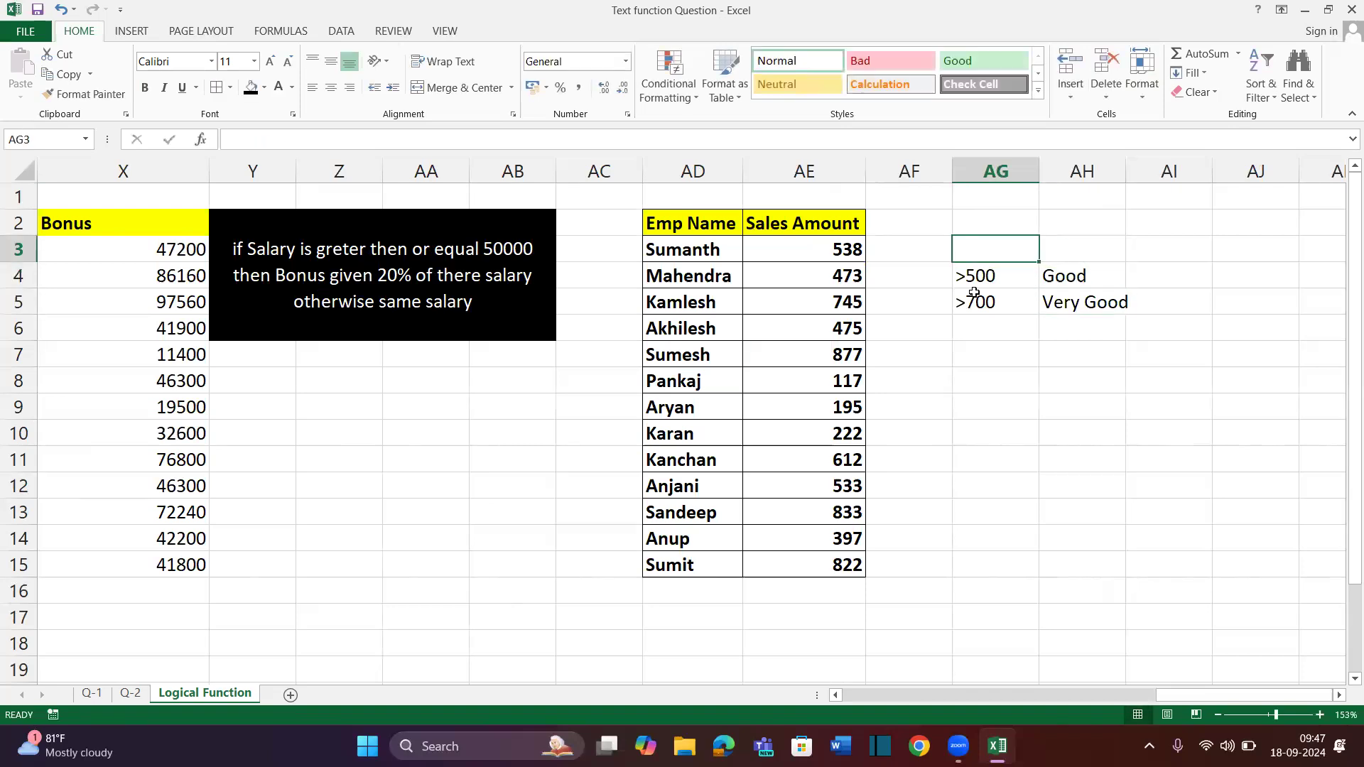
type(">300")
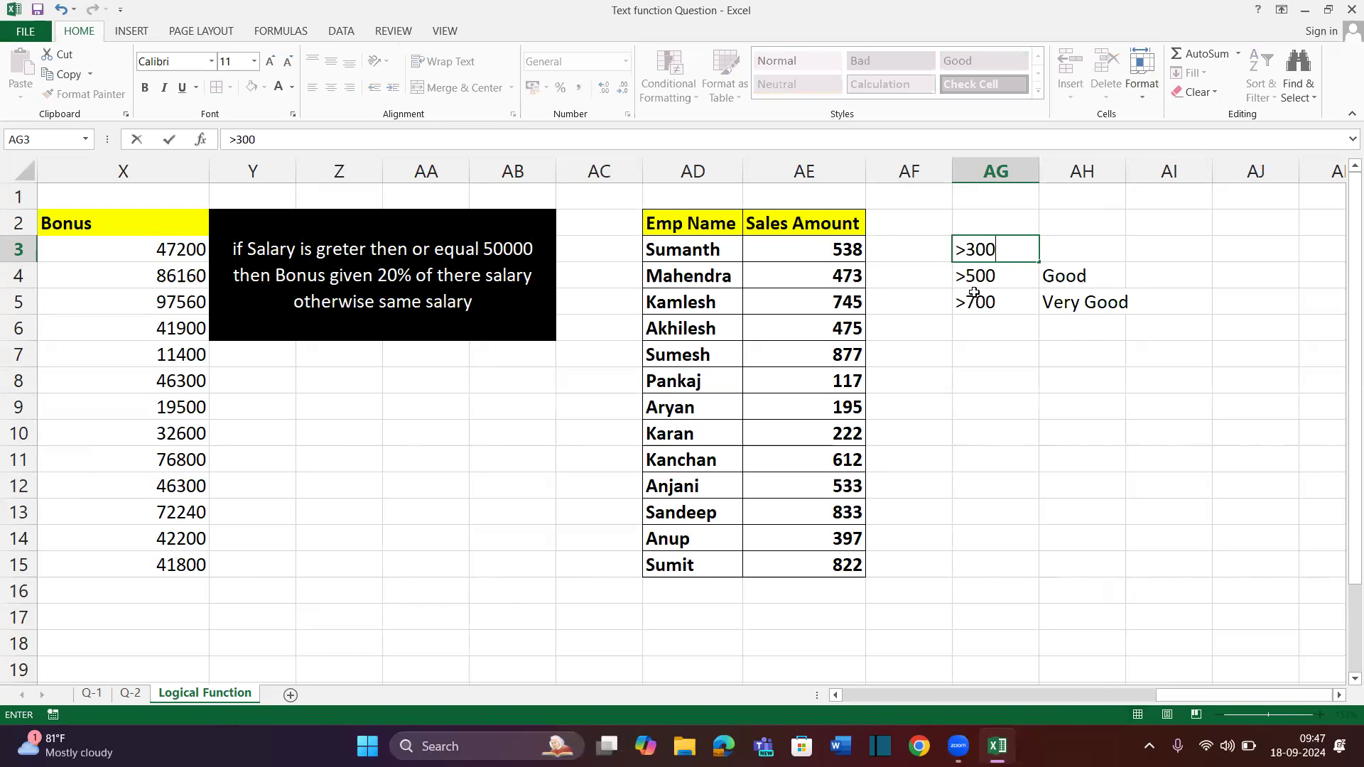
key("Return")
key("Up")
key("Right")
type("E")
key("BackSpace")
type("Average")
key("Return")
Enter <300 in AG2 with the grade 'Bad' beside it
key("Up")
key("Up")
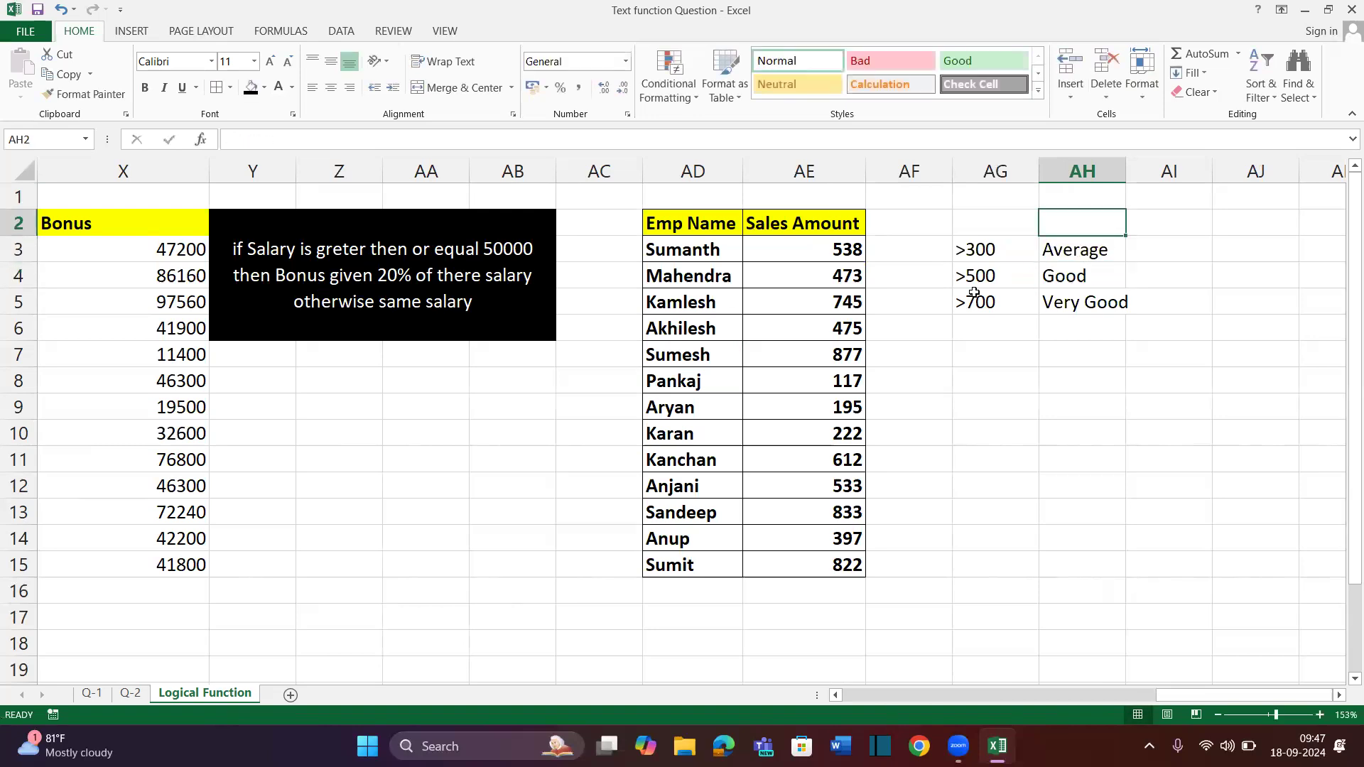
key("Left")
type("<300")
key("Return")
key("Up")
key("Right")
type("Bad")
key("Return")
key("Up")
key("shift+Down")
key("shift+Down")
key("shift+Down")
key("Up")
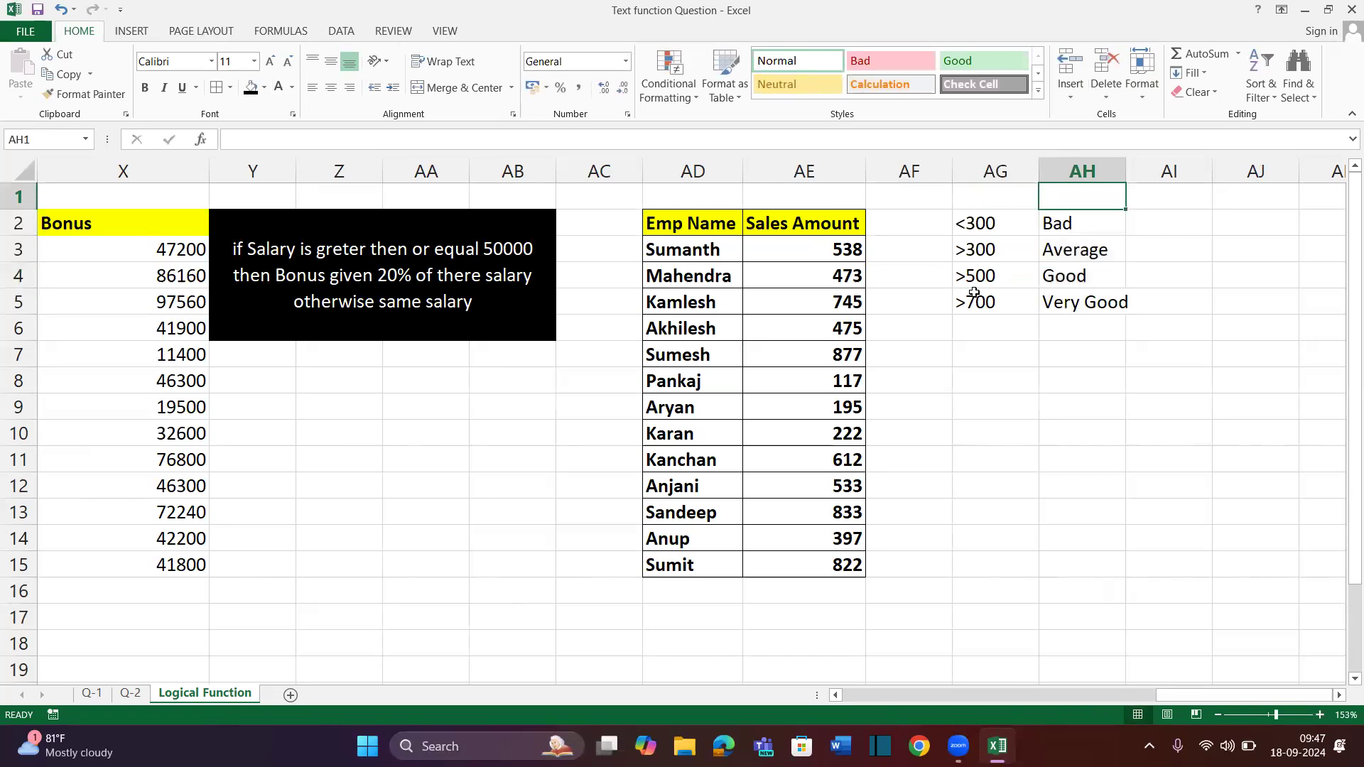
key("Down")
key("Left")
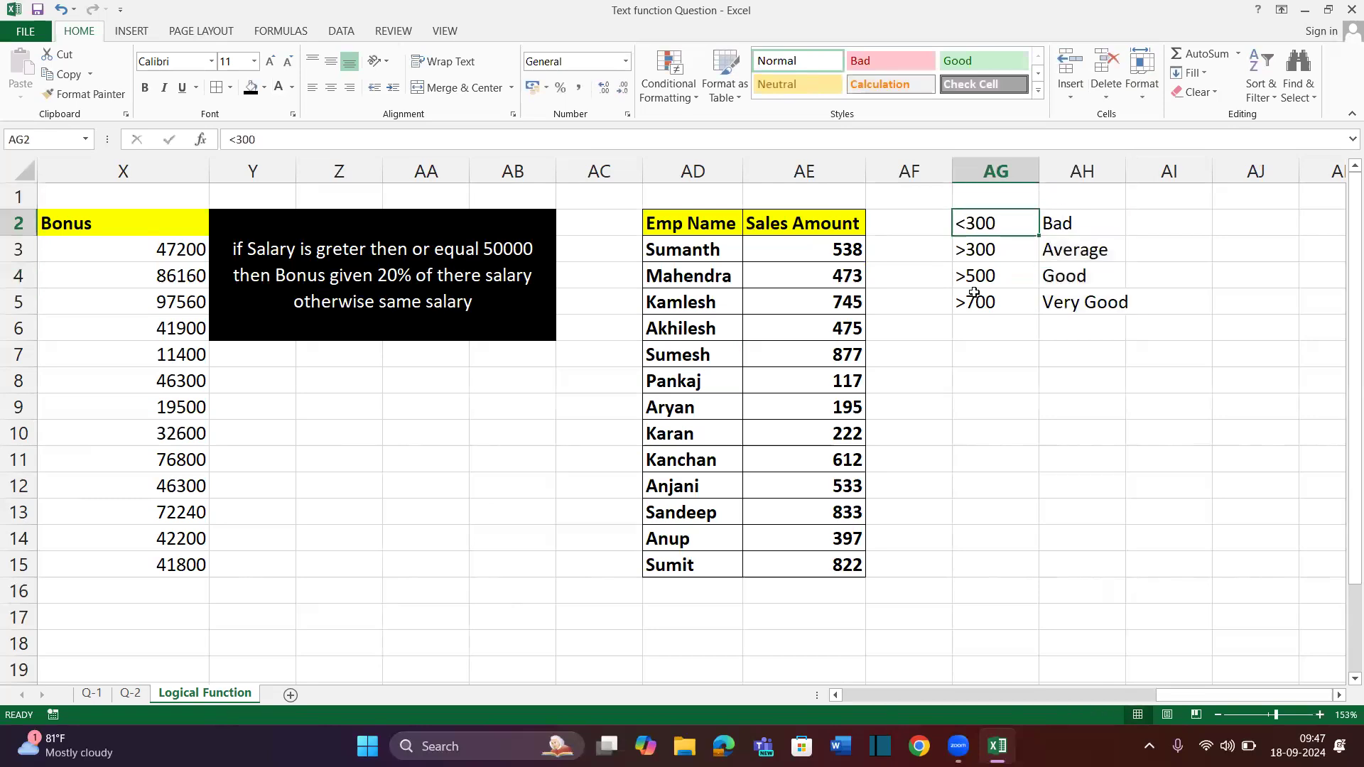
Change the Bad threshold in AG2 to >200
key("F2")
key("Escape")
type(">200")
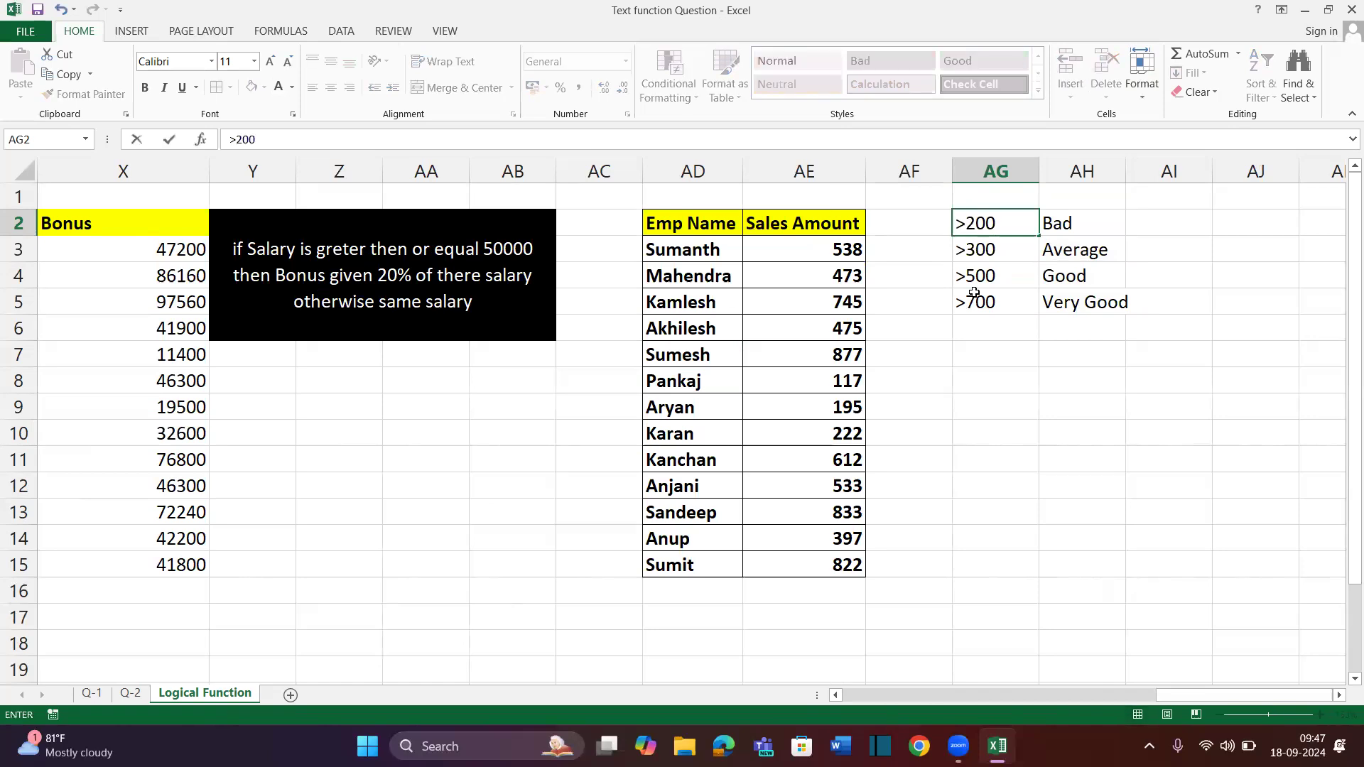
key("Return")
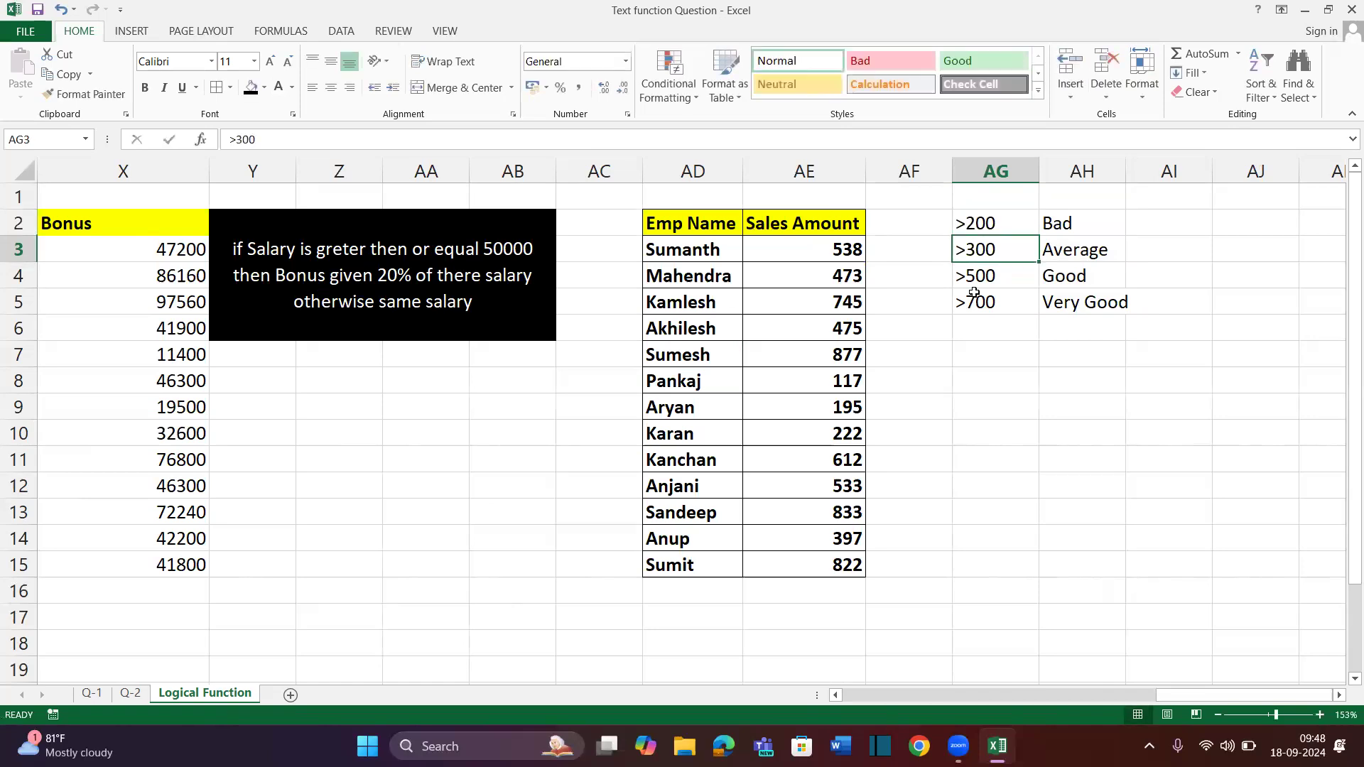
key("Up")
key("shift+Down")
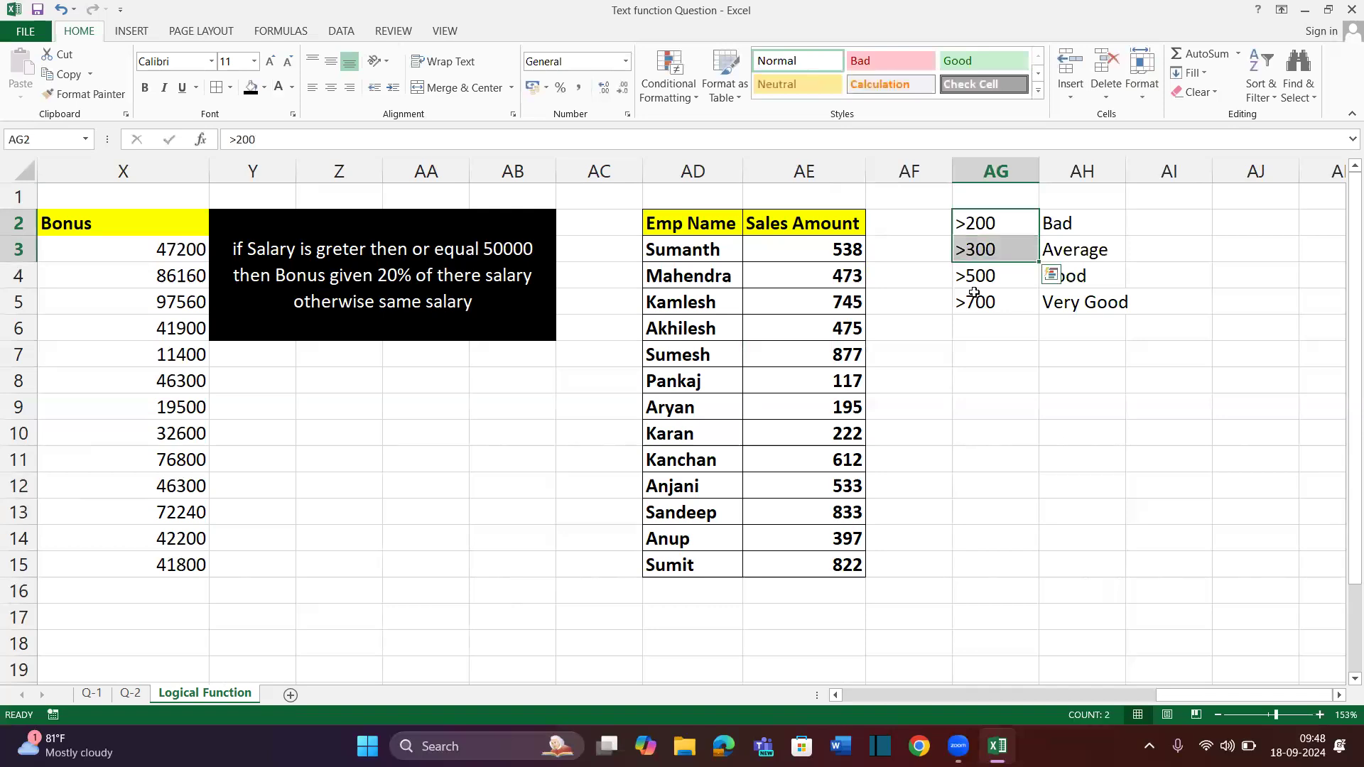
key("Right")
Add a new top row: <200 in AG1 with the label 'very Bad' in AH1
key("Up")
key("Left")
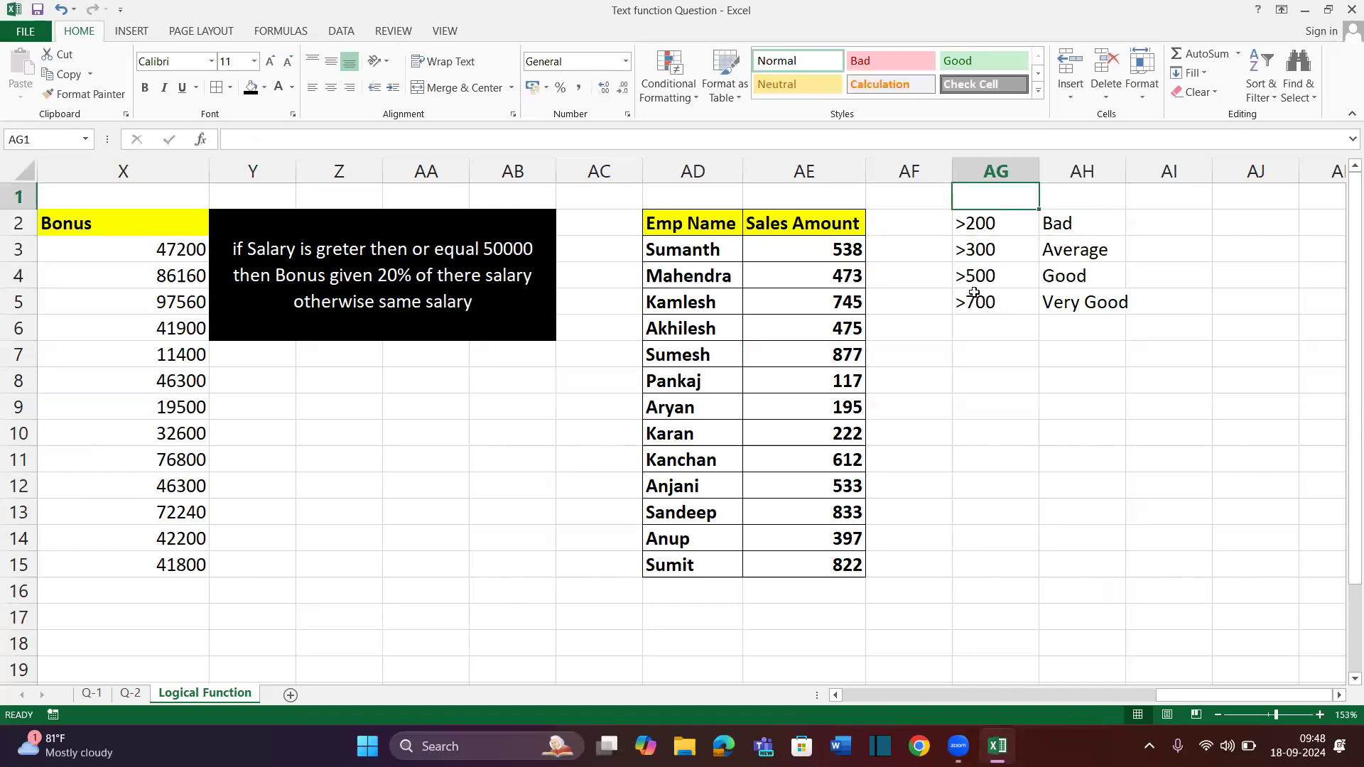
type("<200")
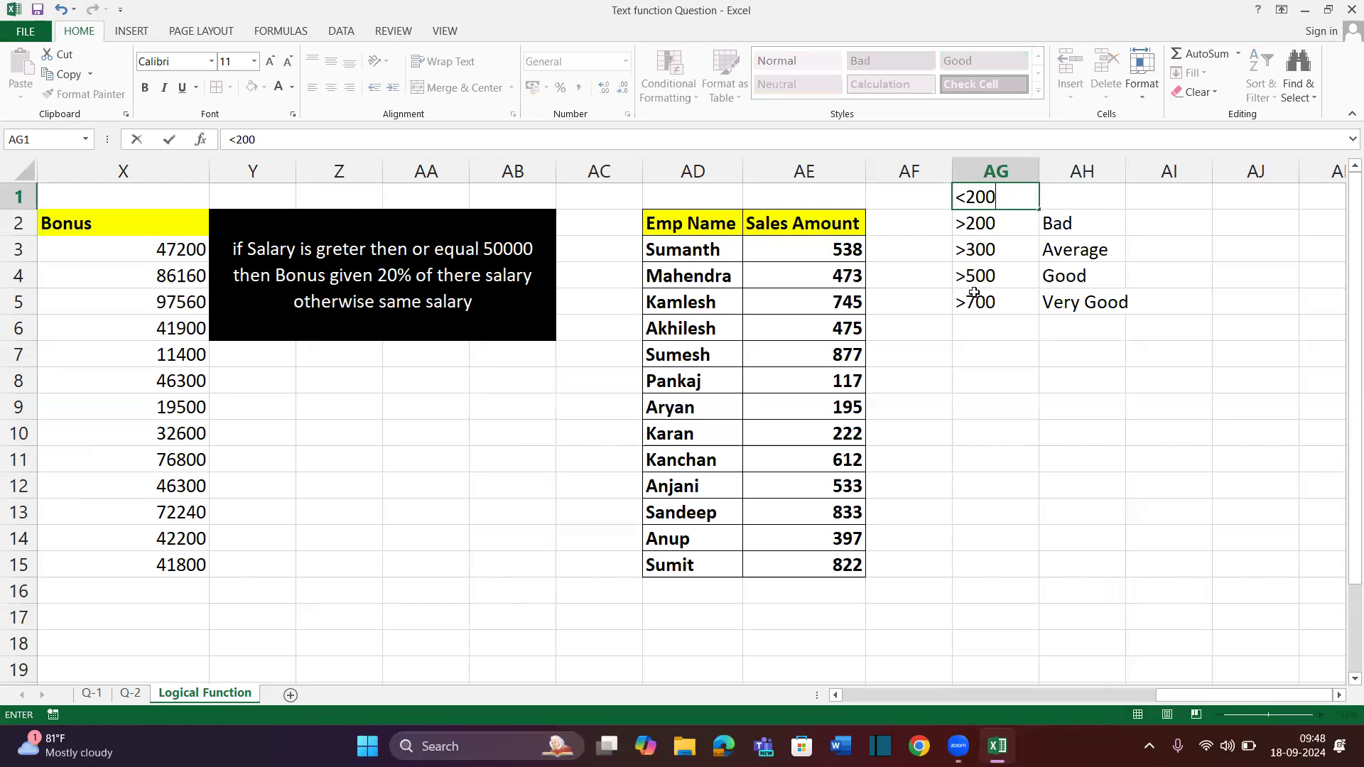
key("Return")
key("Up")
key("Right")
type("very")
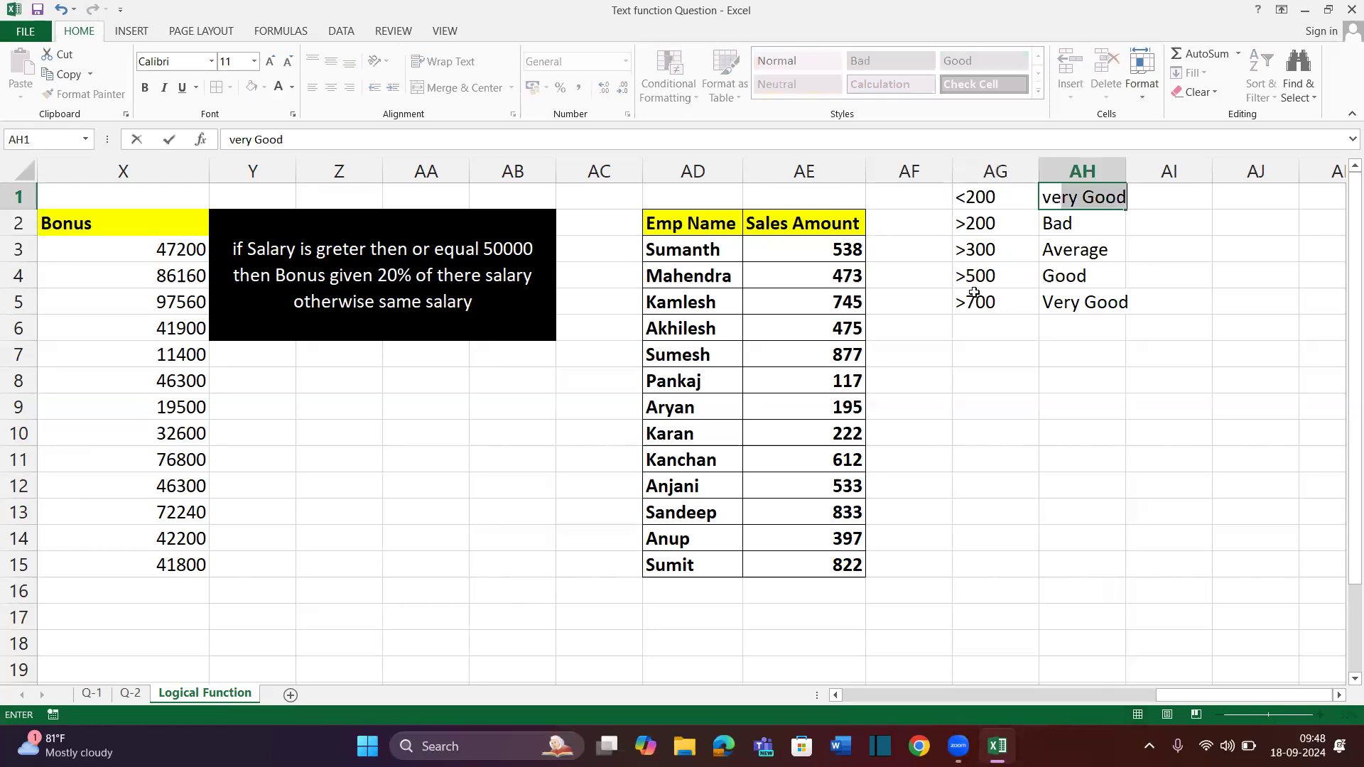
type(" Bad")
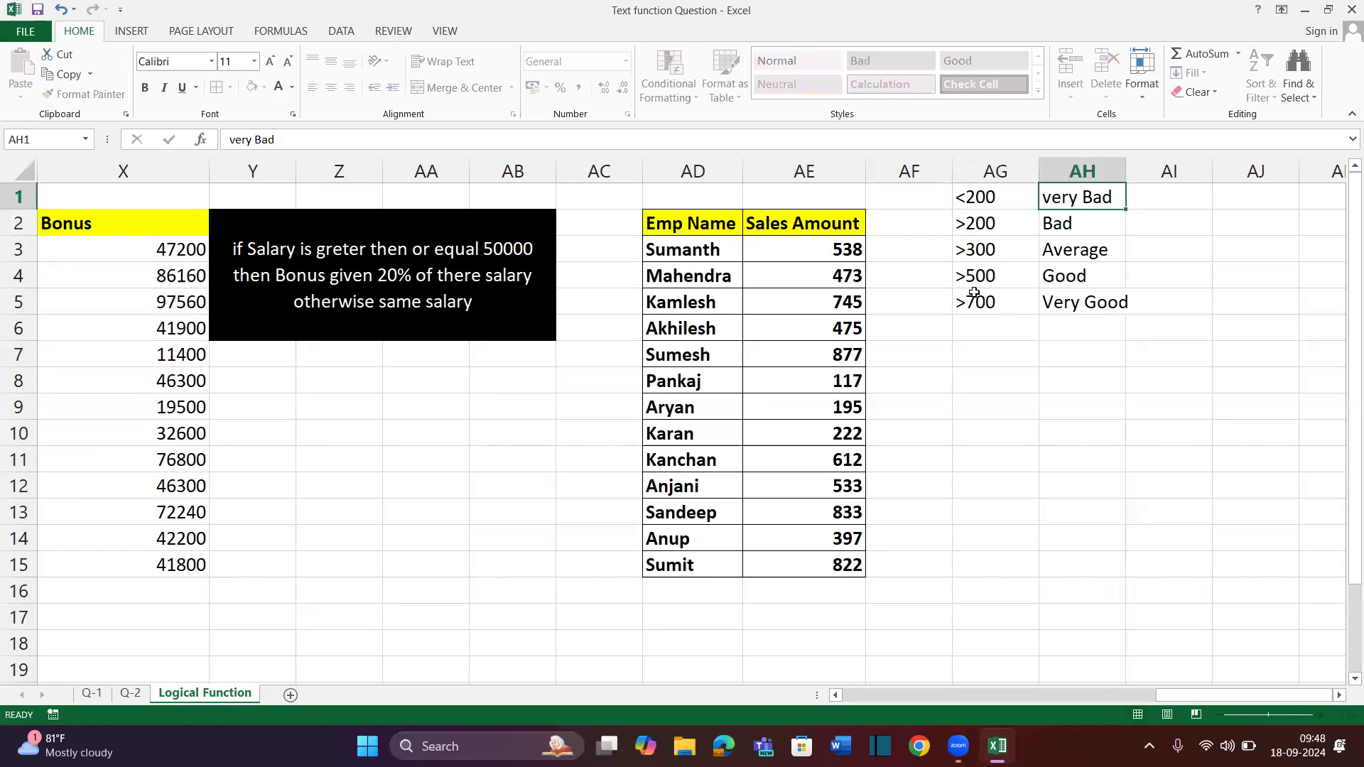
key("Return")
Capitalise the AH1 label so it reads 'Very Bad'
key("Up")
key("F2")
key("Home")
key("Right")
key("BackSpace")
type("V")
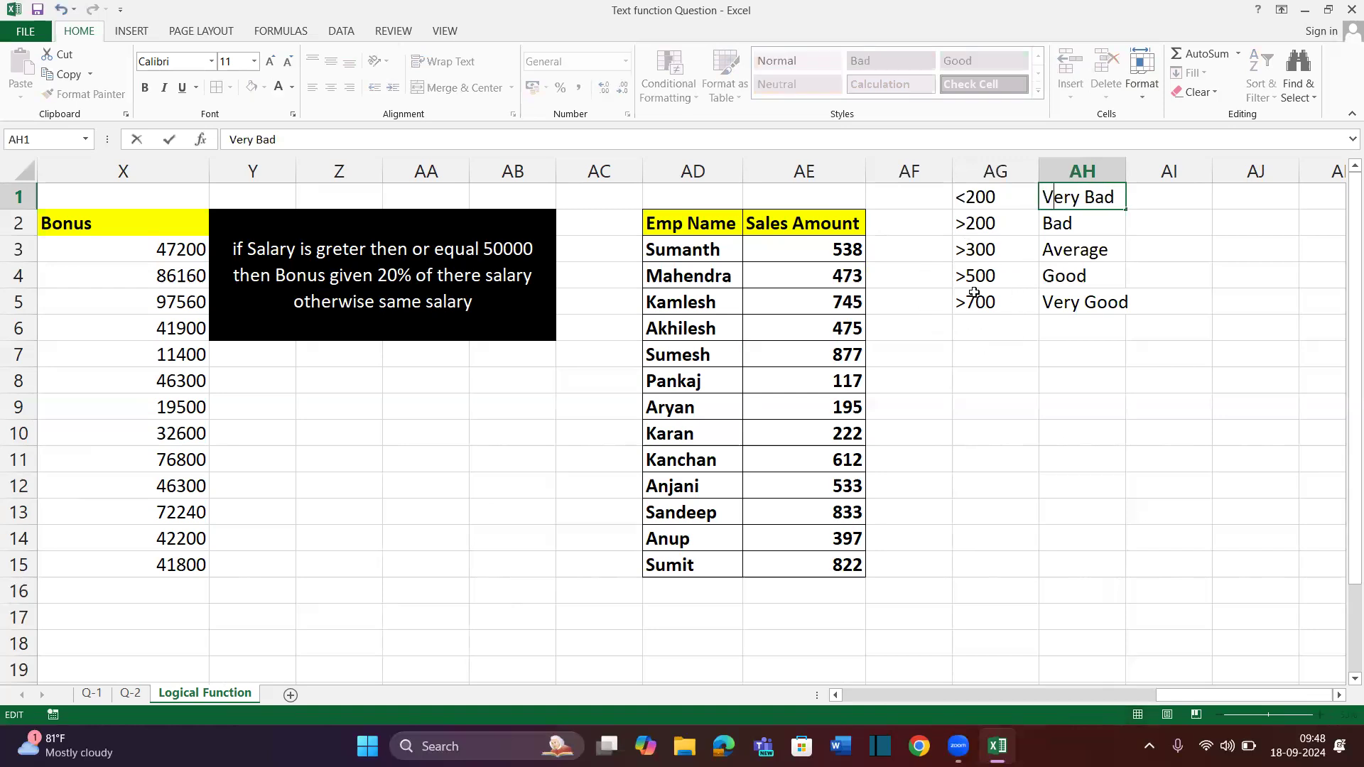
key("Return")
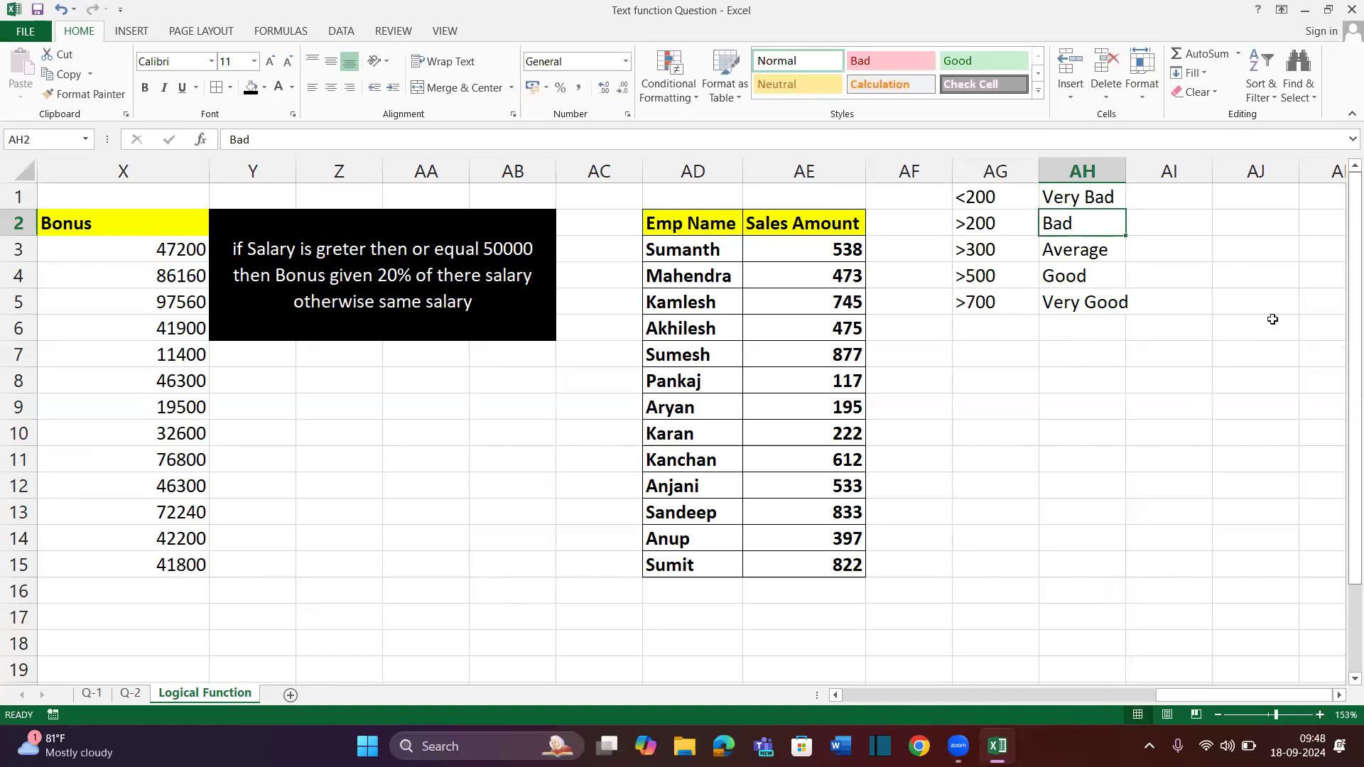
Enter the heading 'Staus' in cell AF2
left_click(908, 225)
type("S")
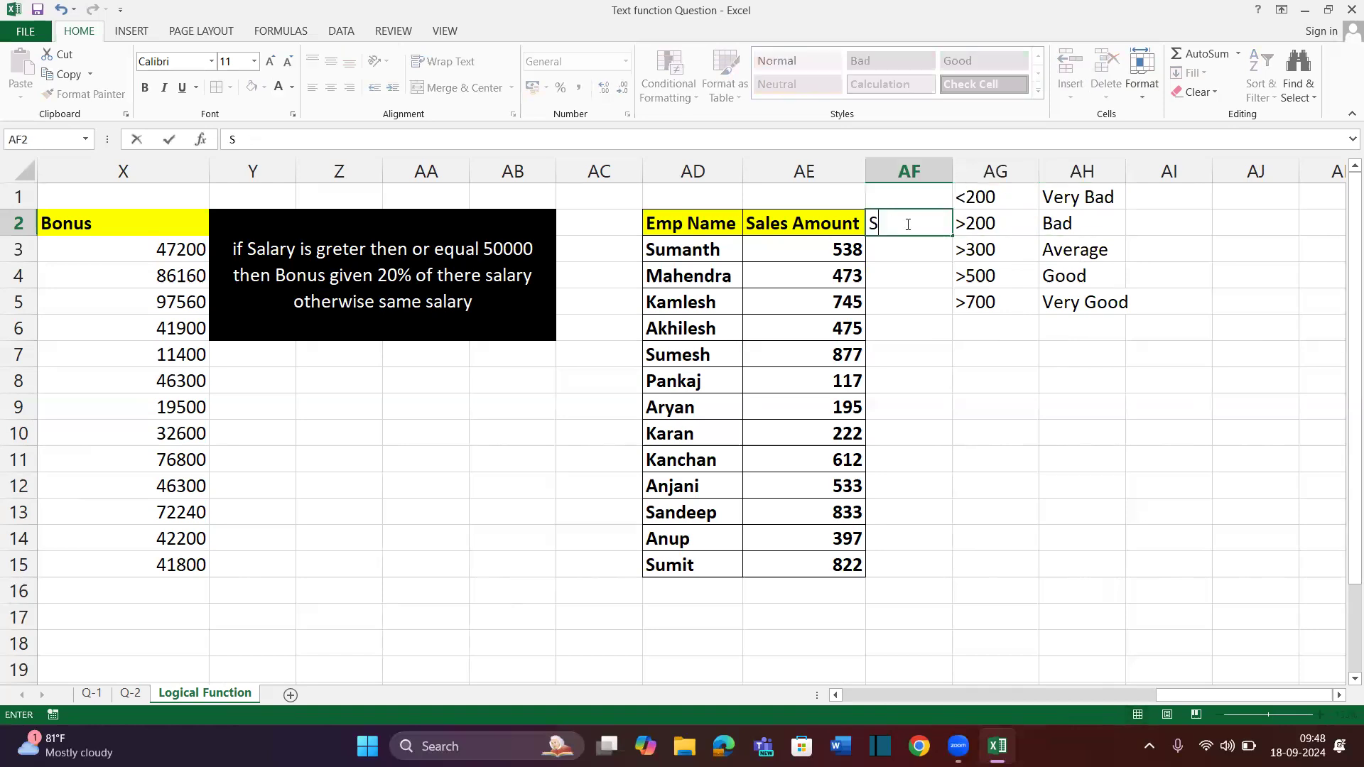
type("taus")
key("Return")
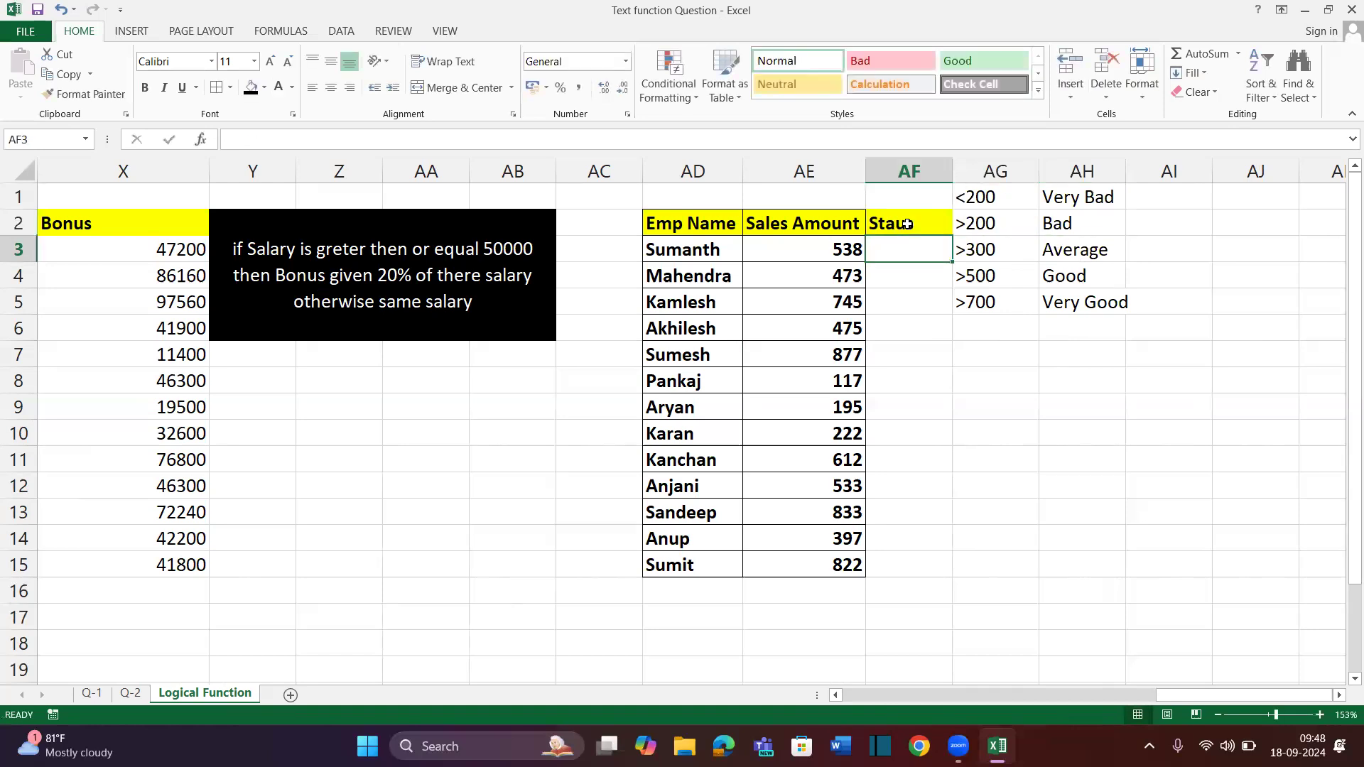
Insert a blank column at AG and clear its yellow fill with No Fill
left_click(981, 304)
key("ctrl+space")
key("ctrl+shift+plus")
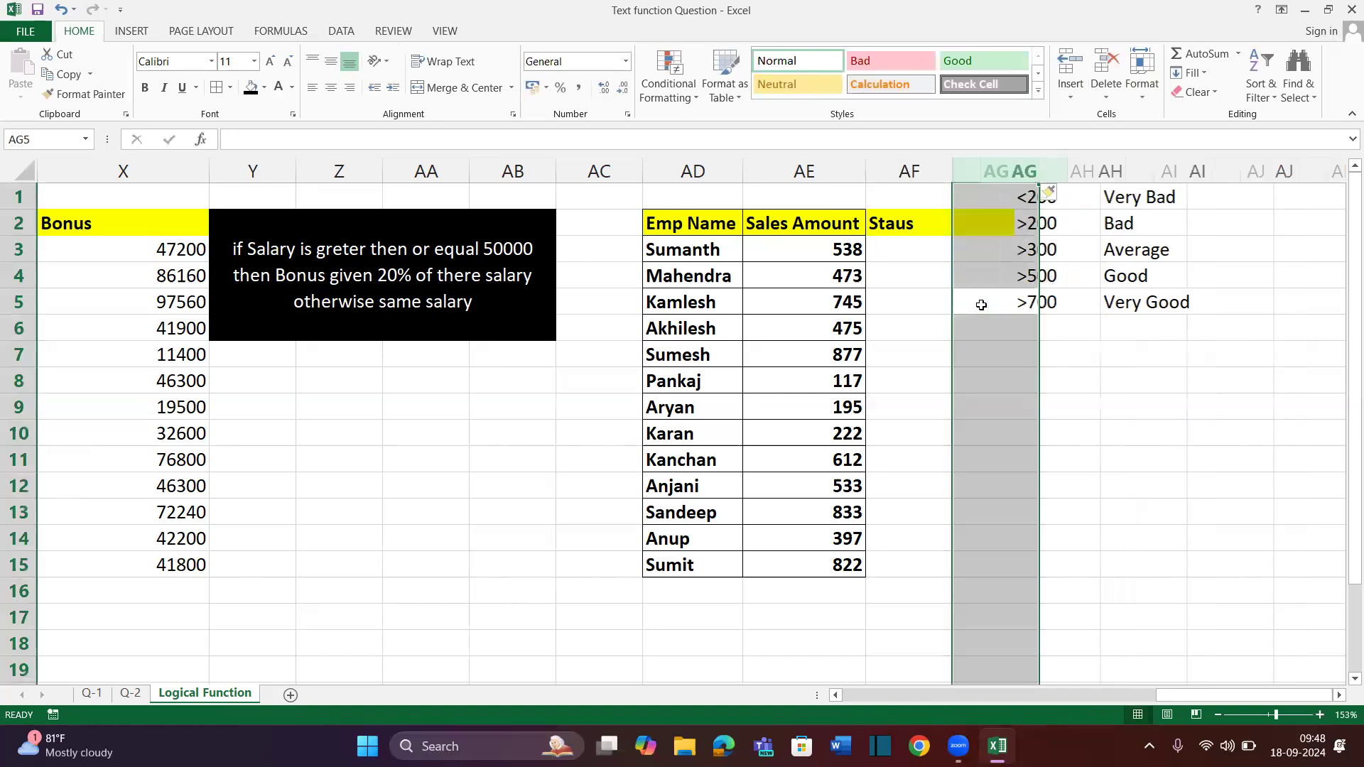
key("alt")
key("h")
key("e")
key("f")
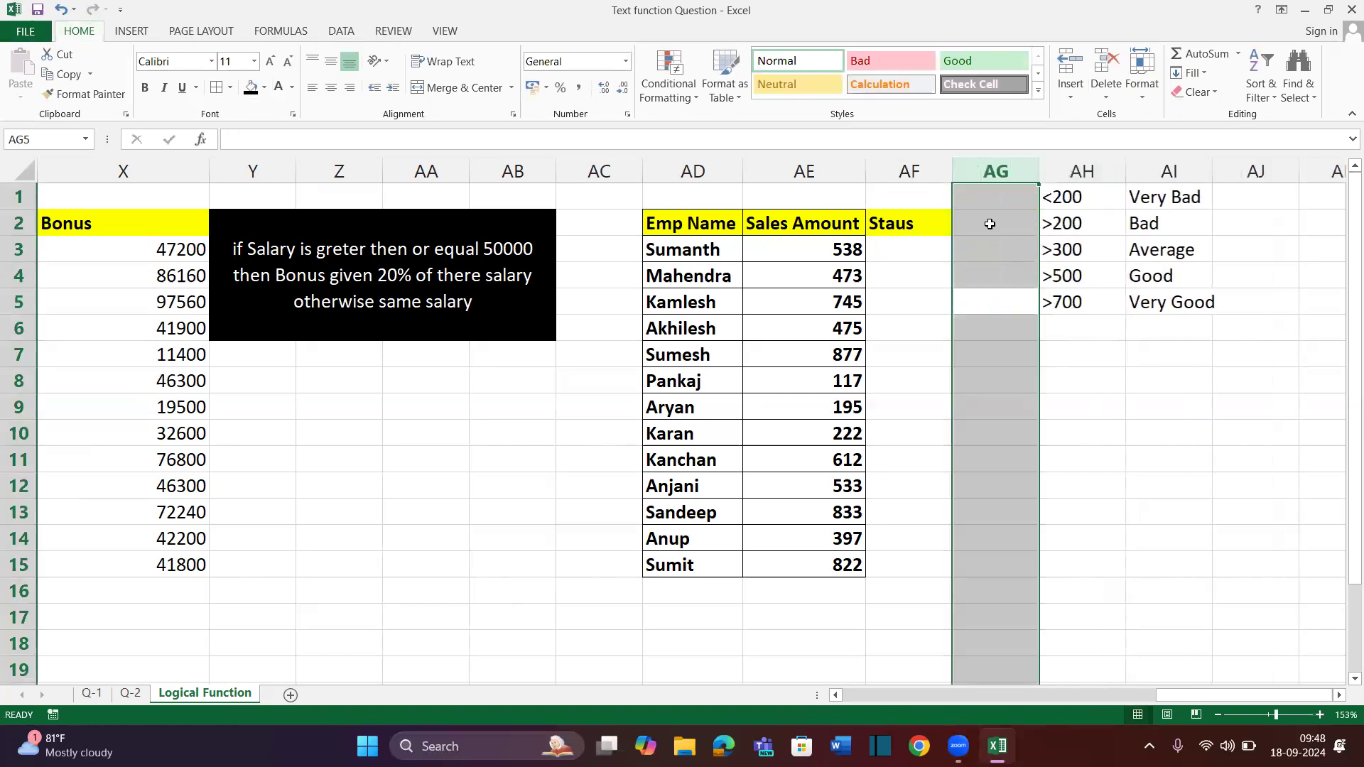
Widen the Staus column to about double, discarding a trial =IF( formula in AF3
left_click(913, 245)
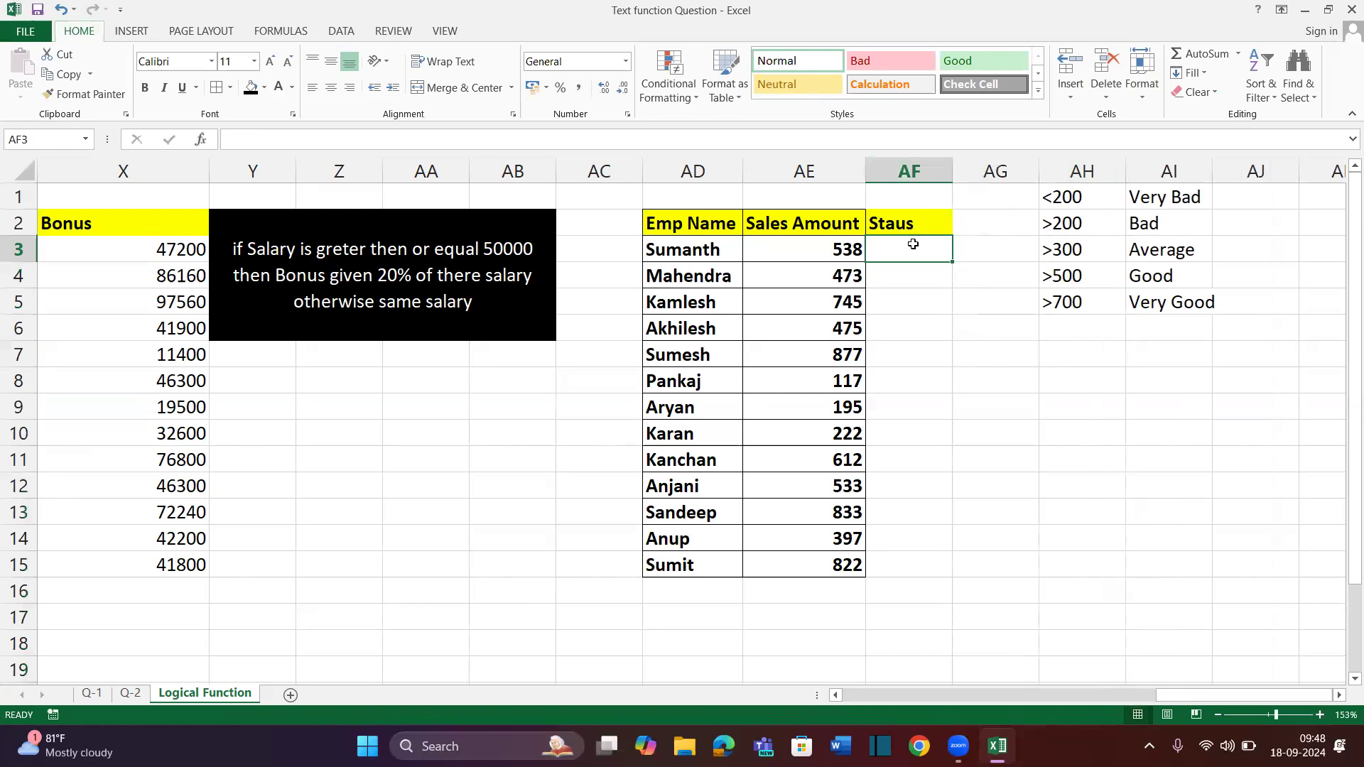
scroll(916, 249, "right", 3)
left_click_drag(608, 177, 724, 201)
type("=")
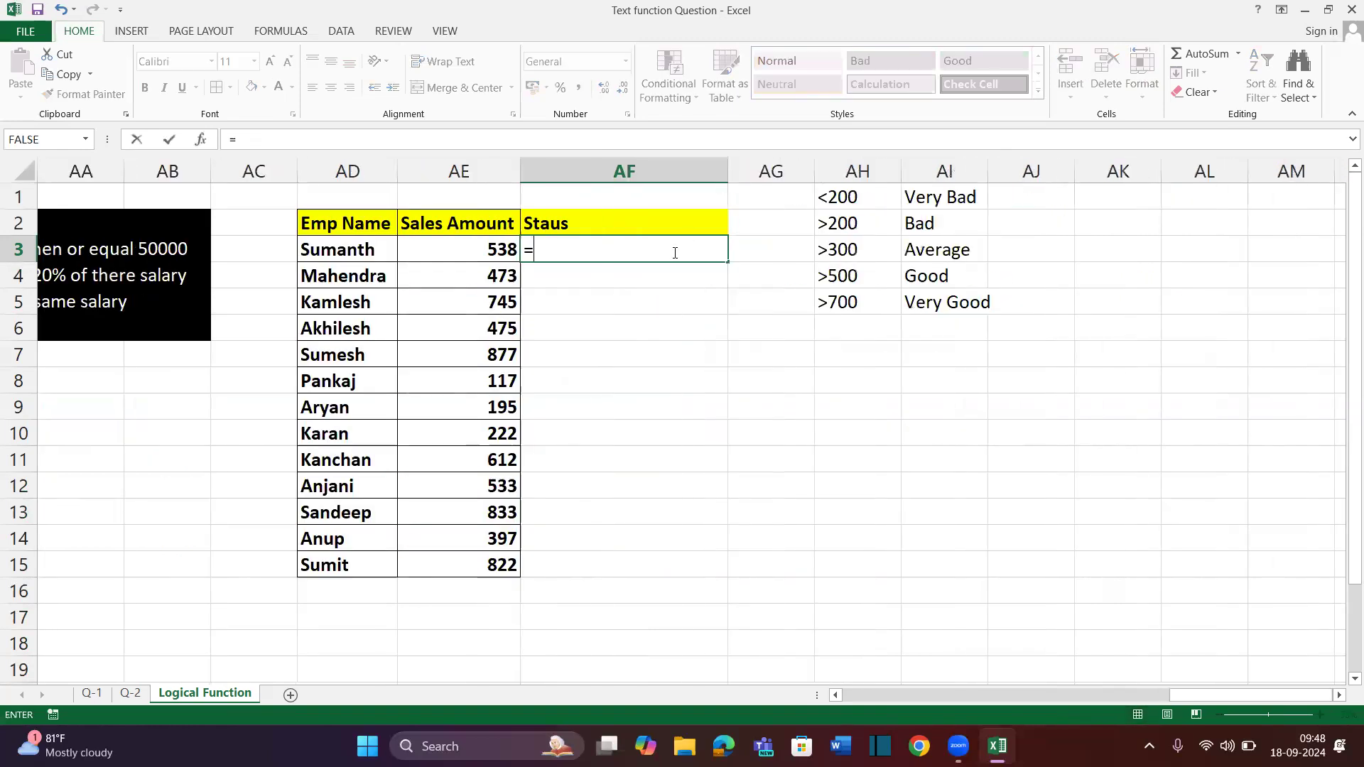
type("if(")
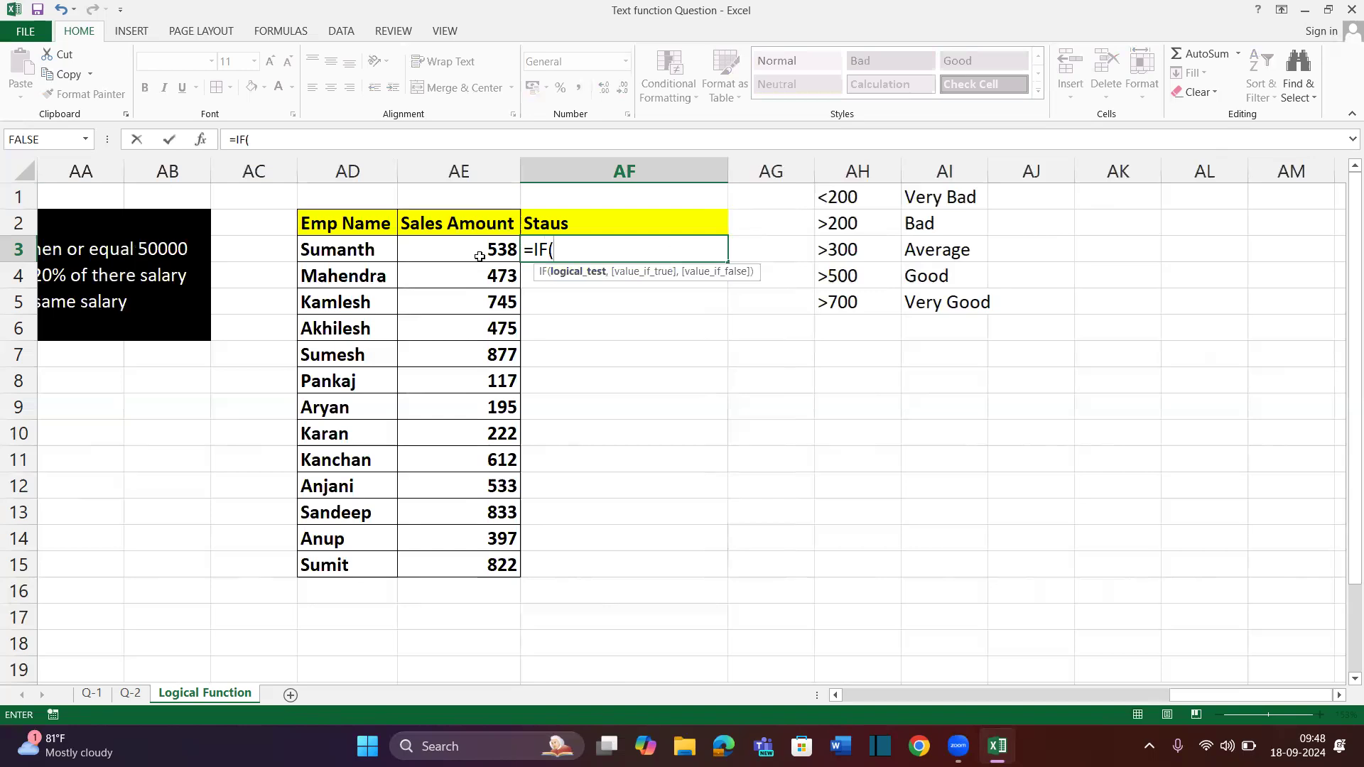
left_click(467, 249)
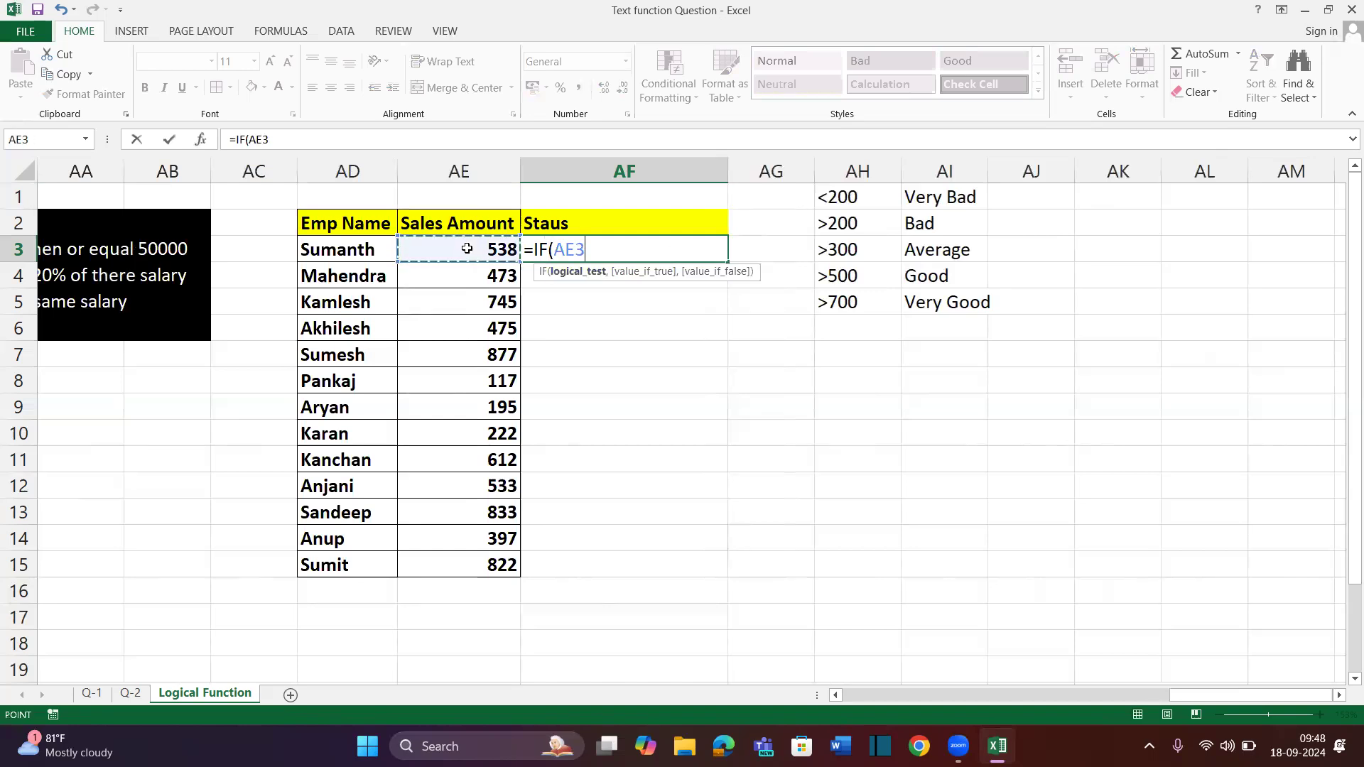
key("Escape")
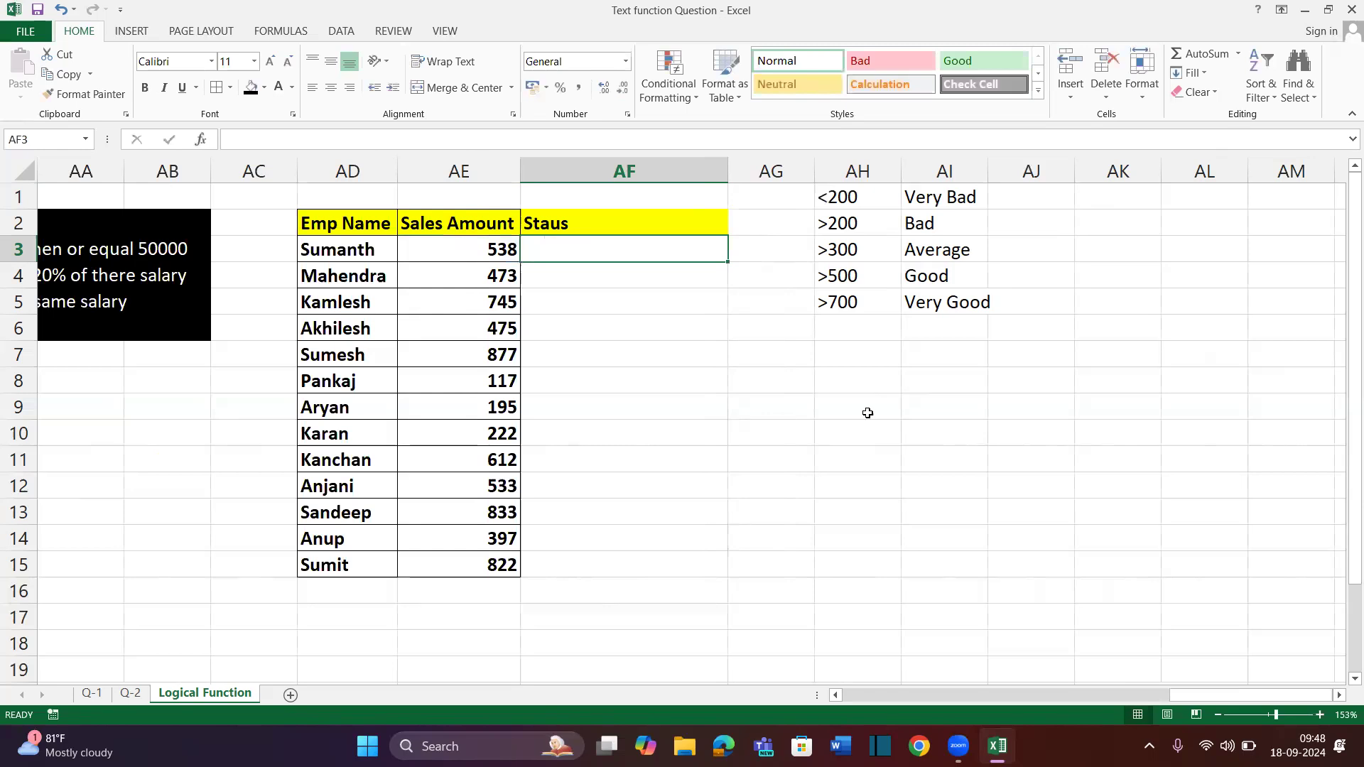
Select the Staus cells AF3 through AF13
left_click(905, 384)
left_click(852, 390)
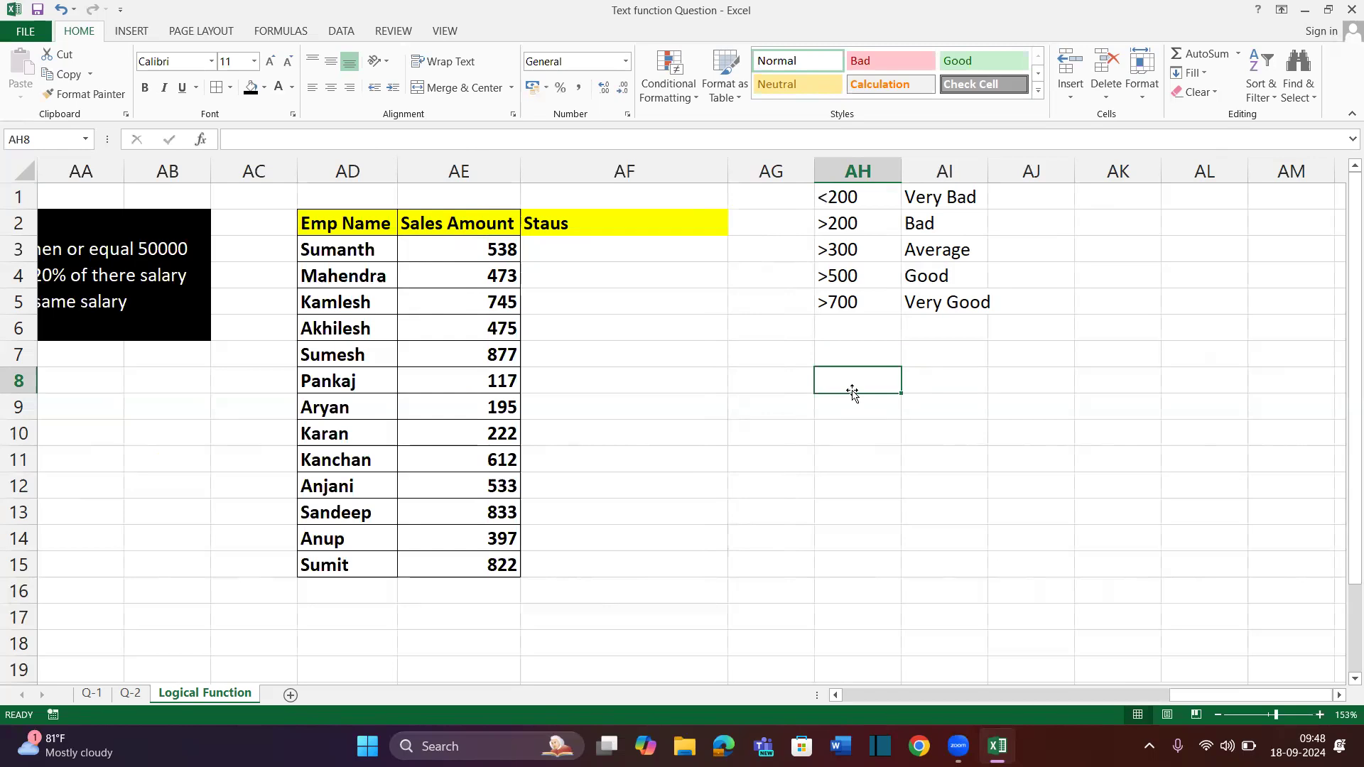
left_click_drag(846, 377, 855, 613)
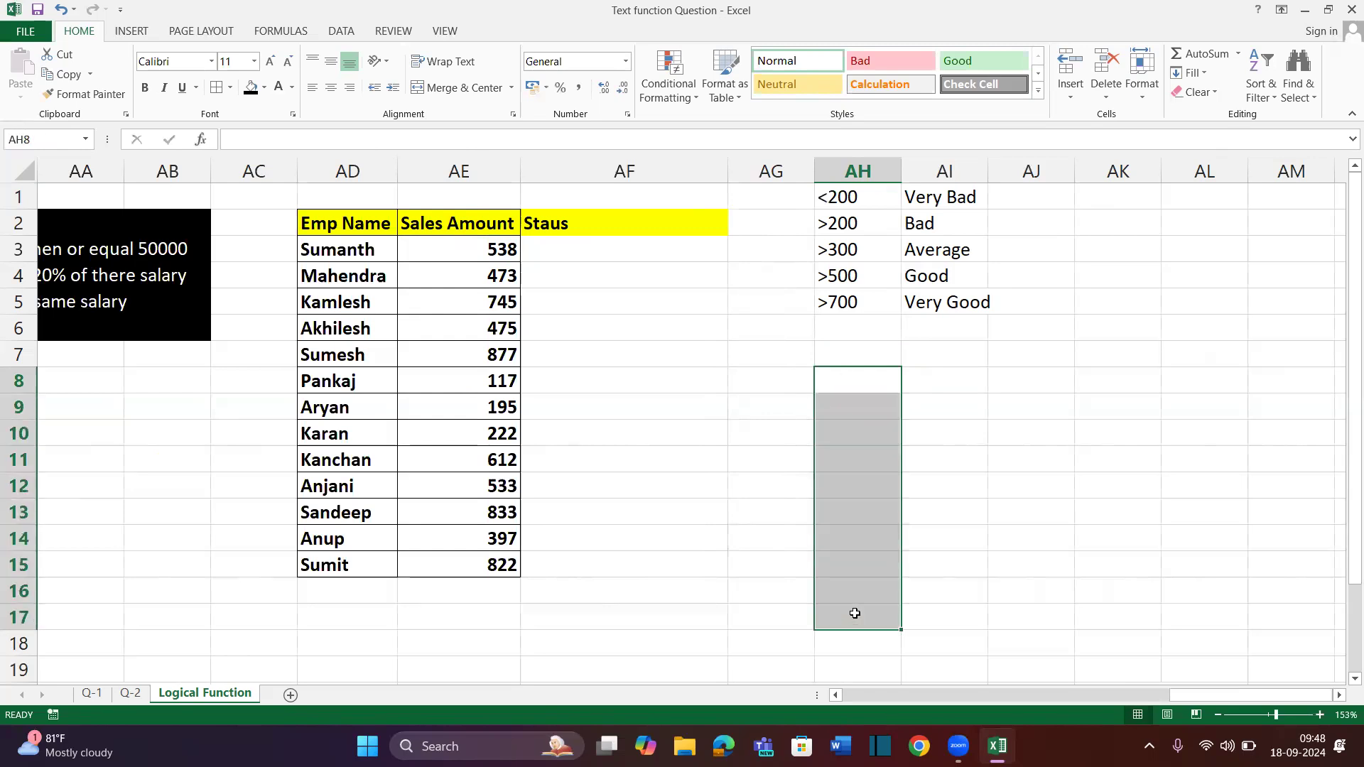
left_click_drag(944, 383, 947, 605)
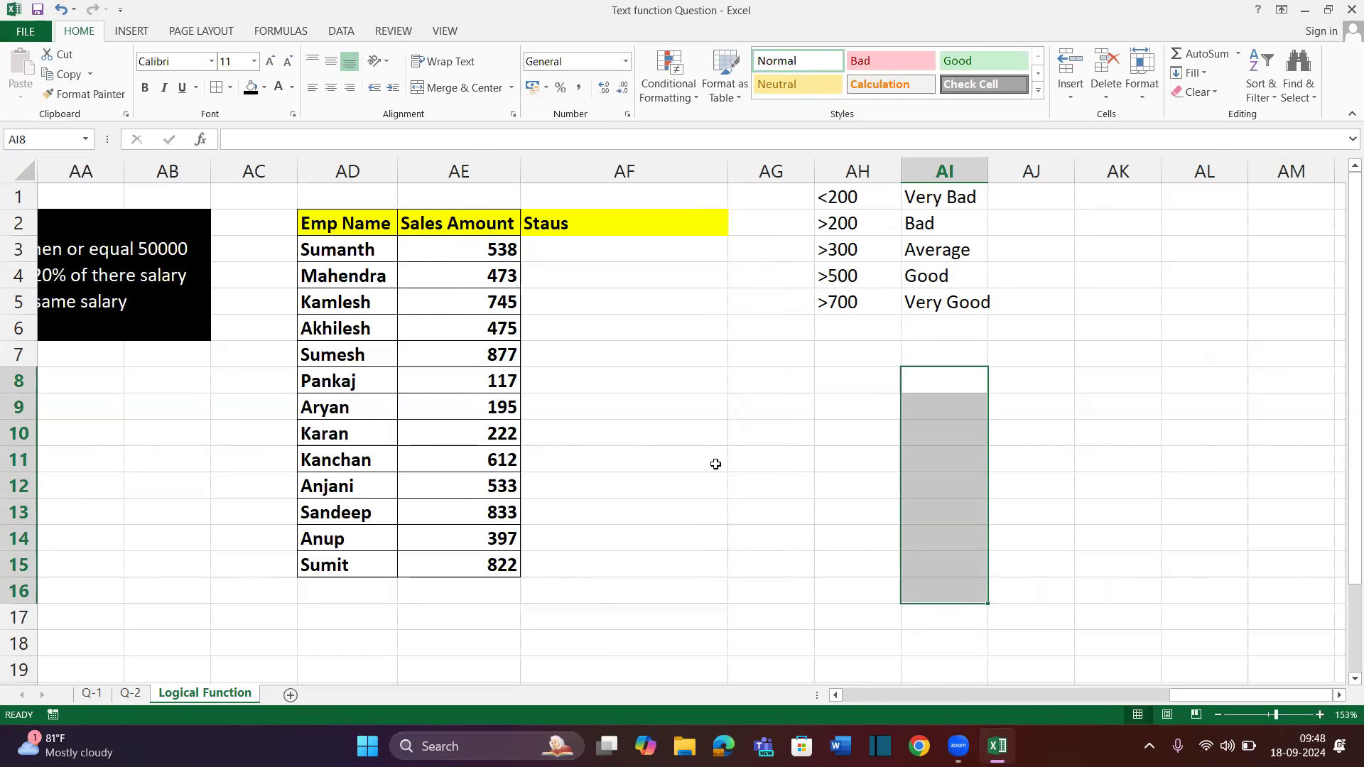
left_click_drag(639, 249, 659, 498)
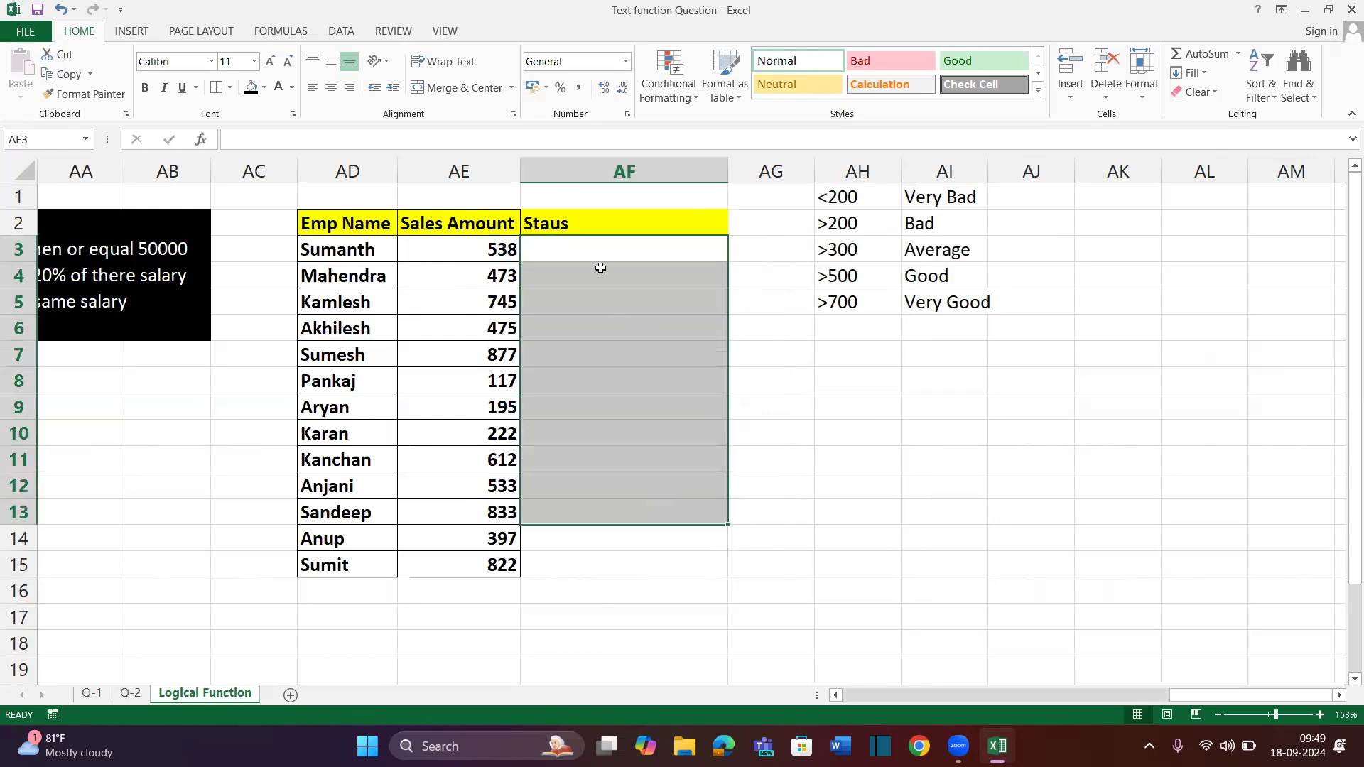
Cancel a first =IF attempt and return to cell AF3
type("=if")
key("Tab")
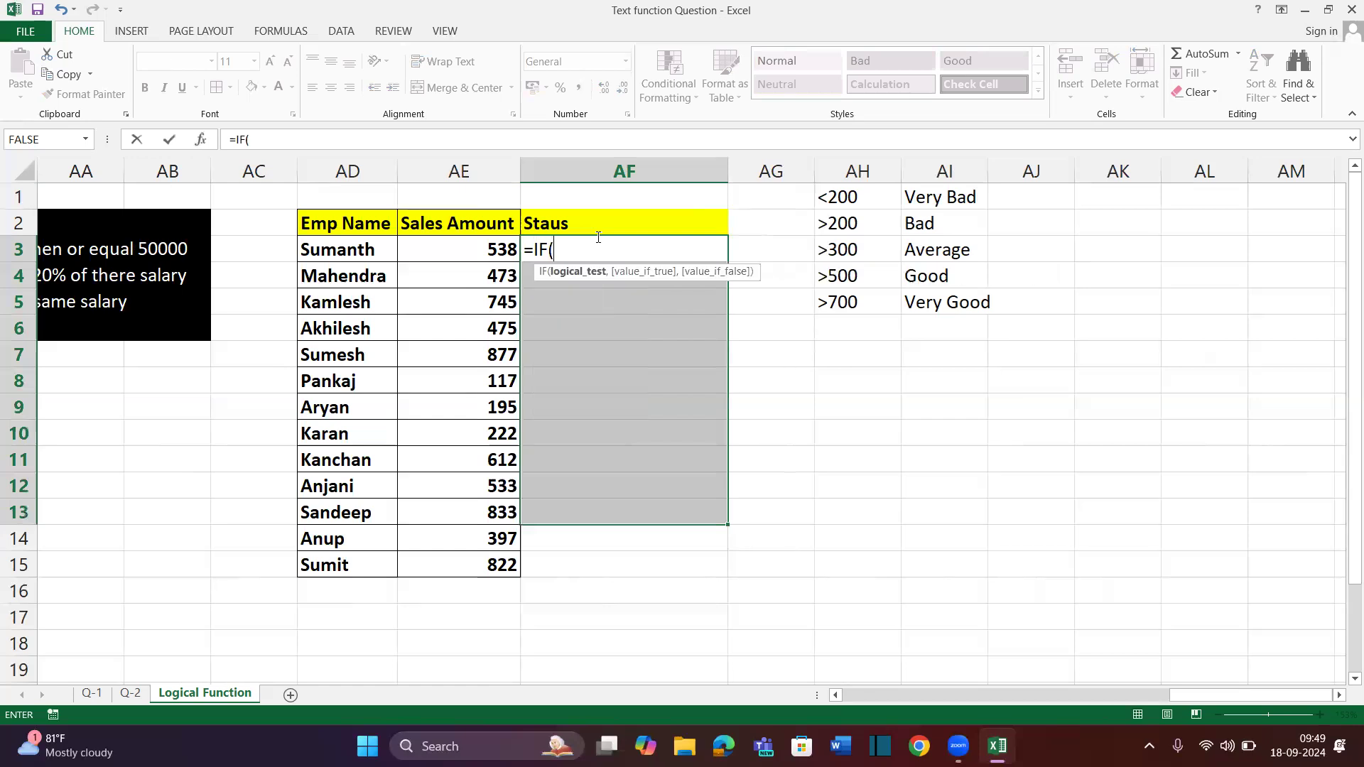
key("Escape")
key("Down")
left_click(596, 237)
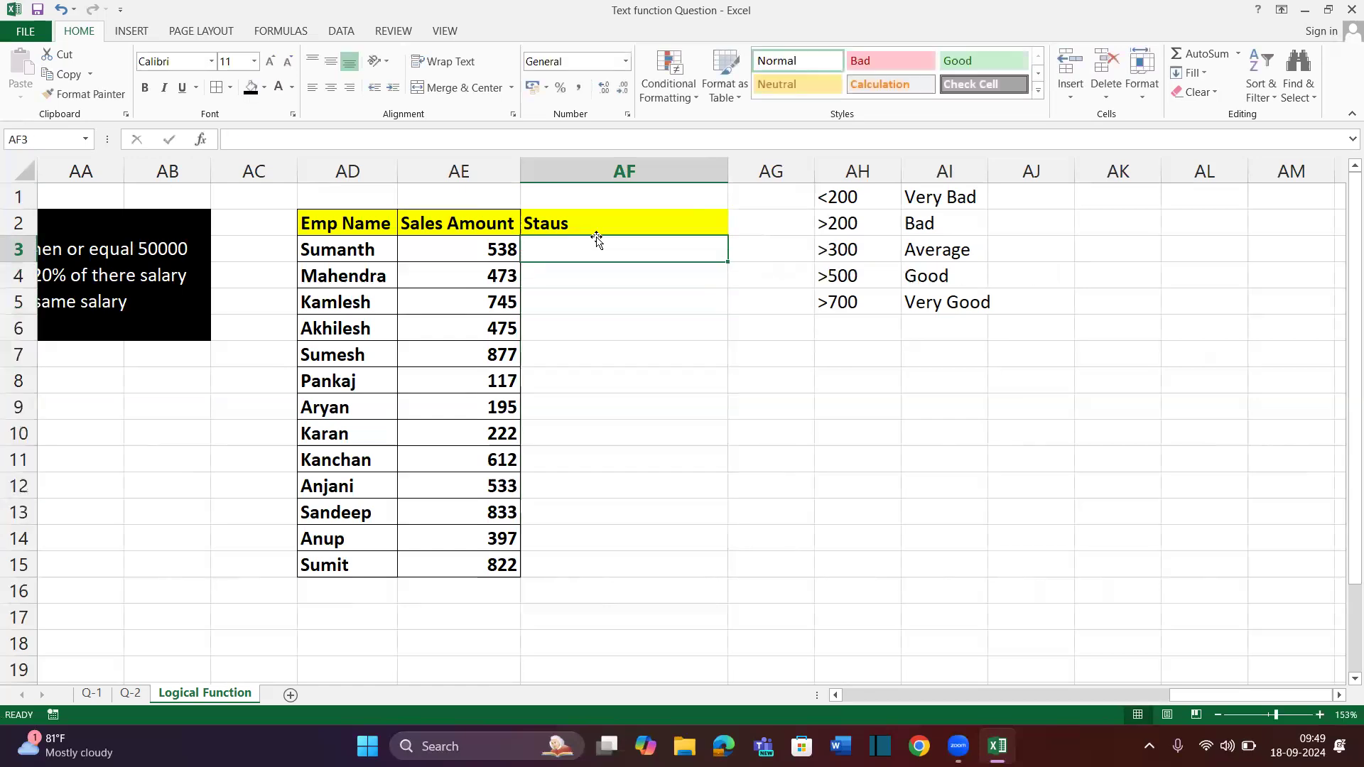
Enter the partial formula =IF(AE3>700,"Very Good",IF(AE3>500 in AF3
type("=if")
key("Tab")
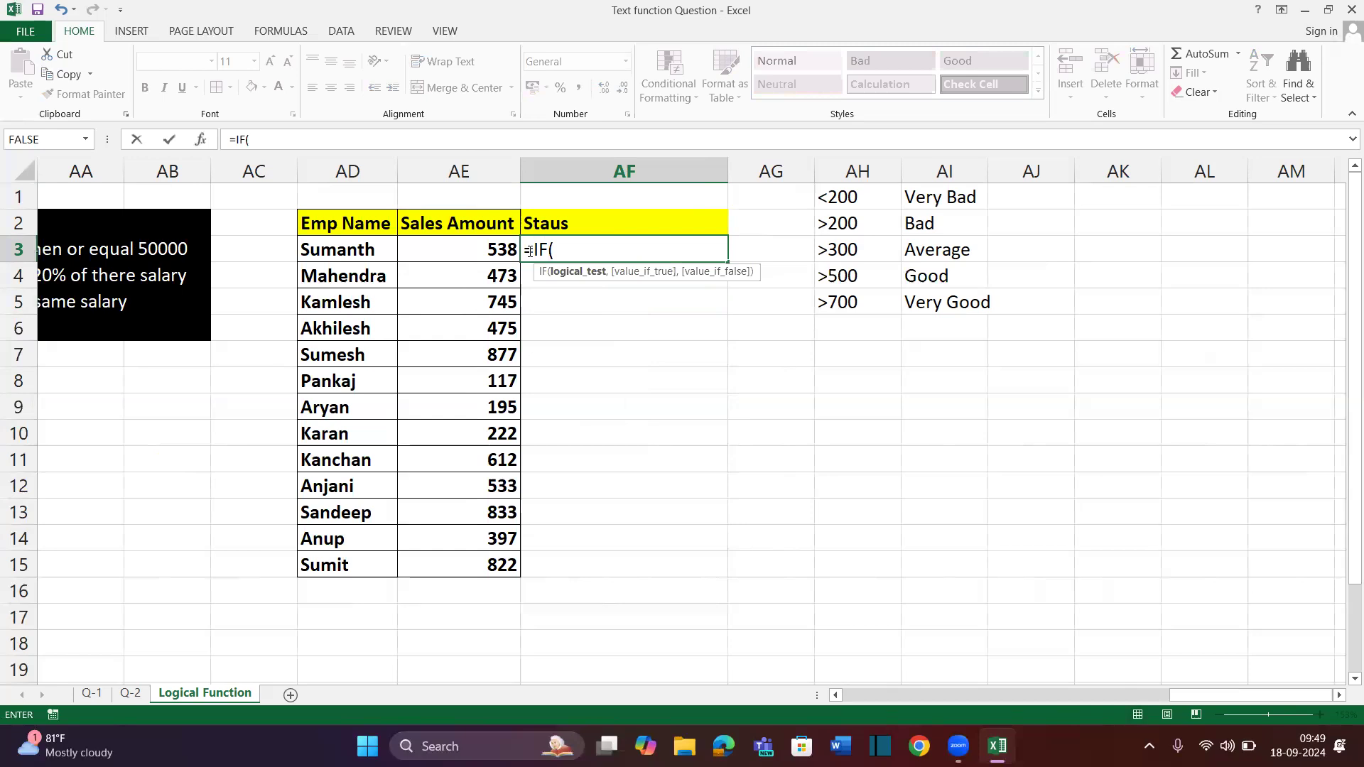
left_click(484, 248)
type(">")
type("700")
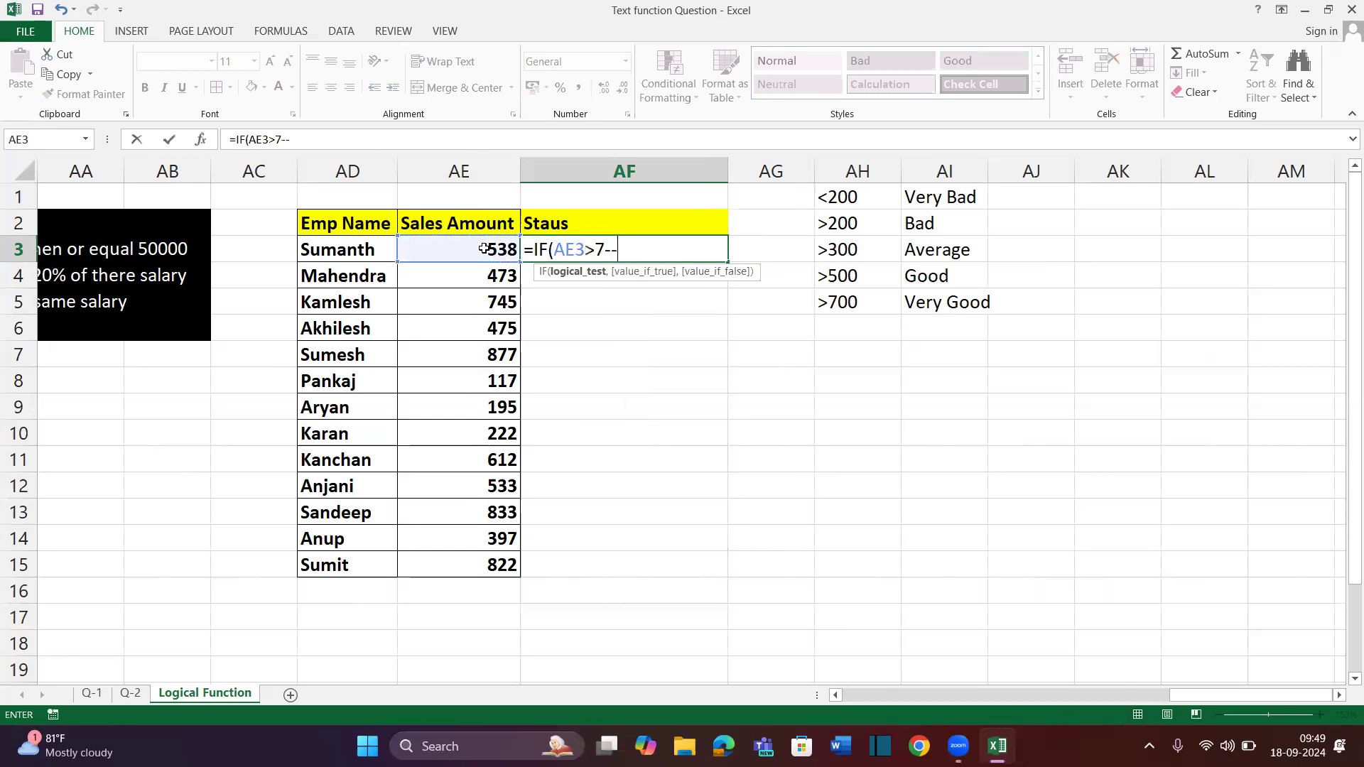
type(",\"Very Good\",")
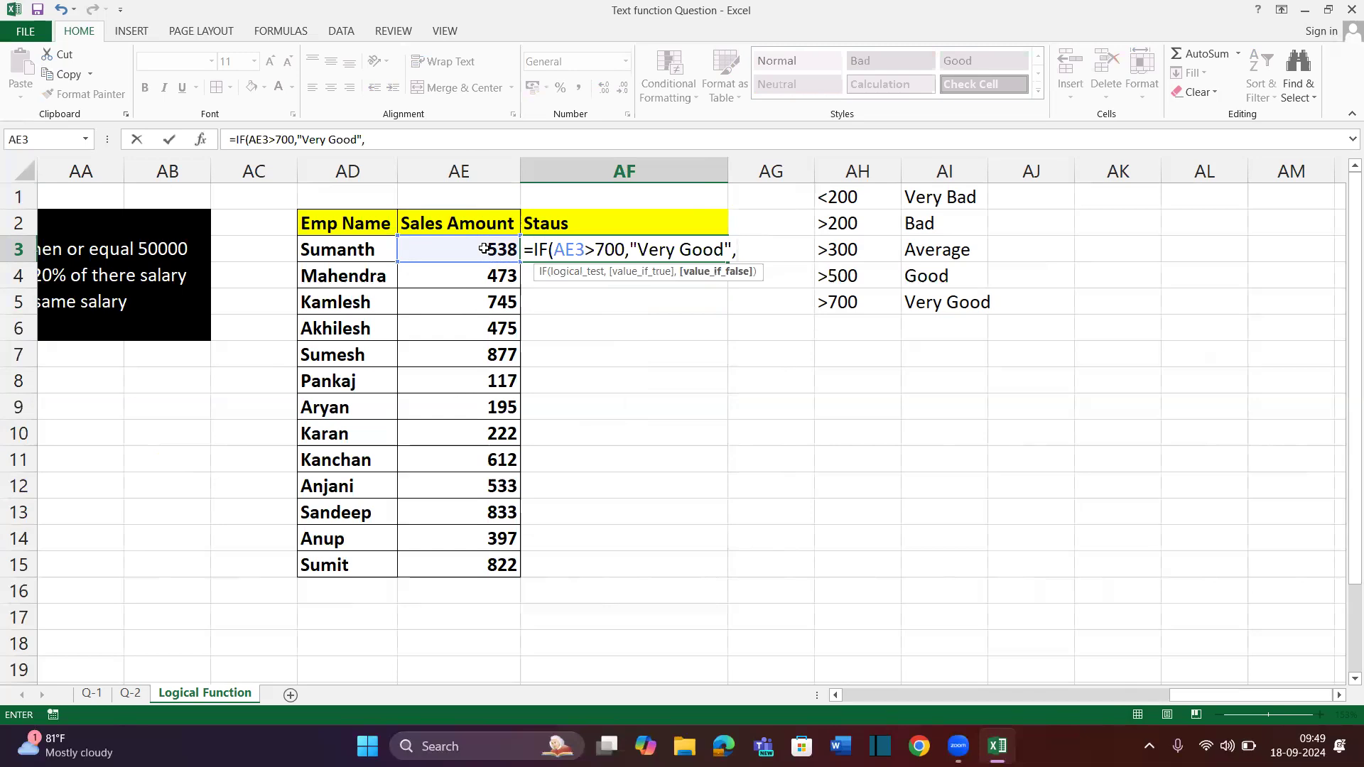
type("IF(")
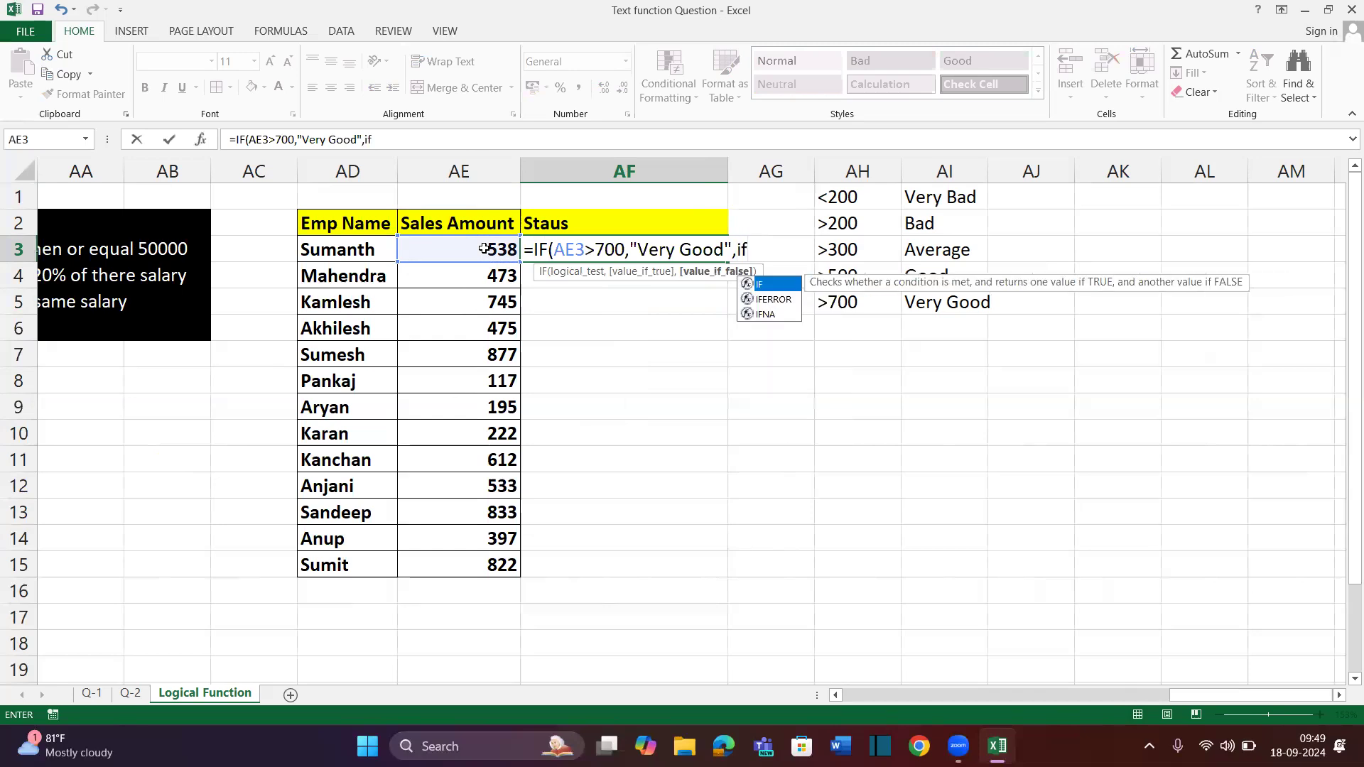
left_click(478, 249)
type(">")
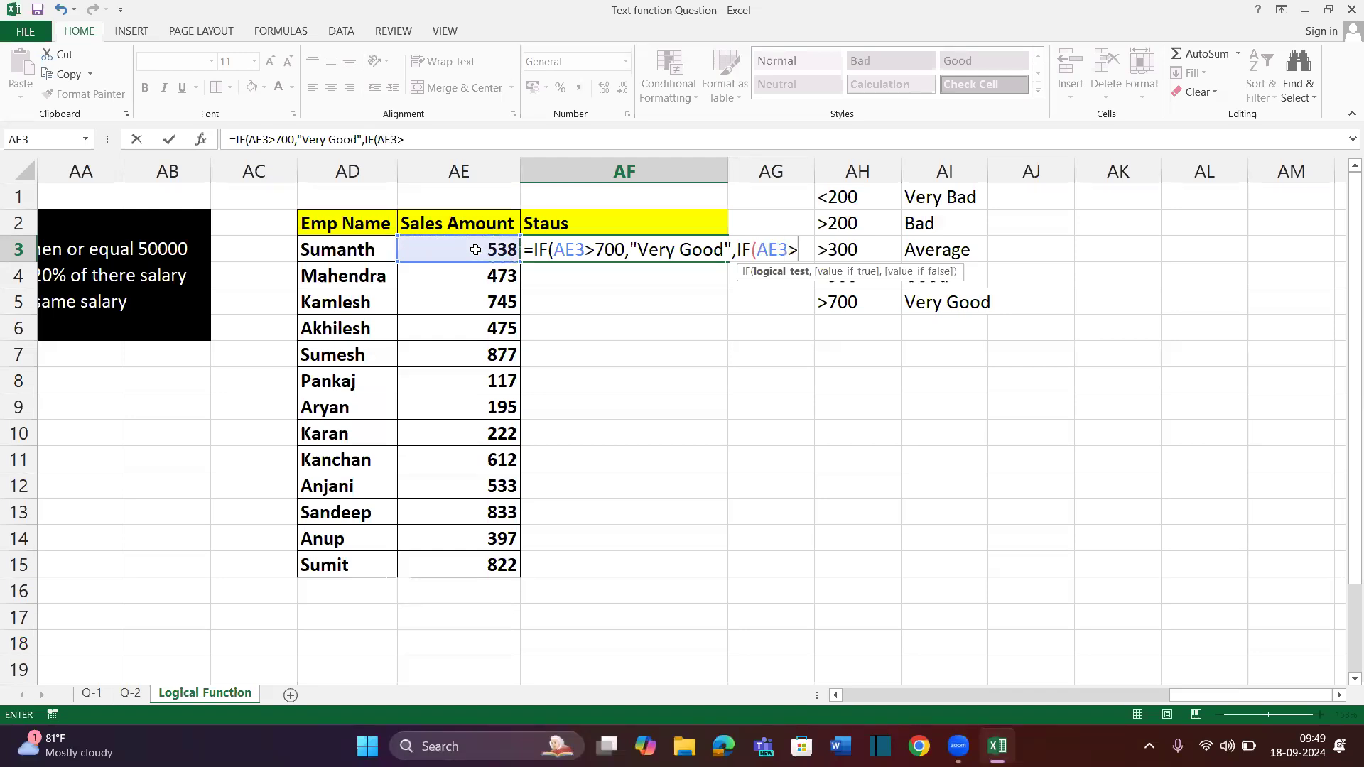
type("500")
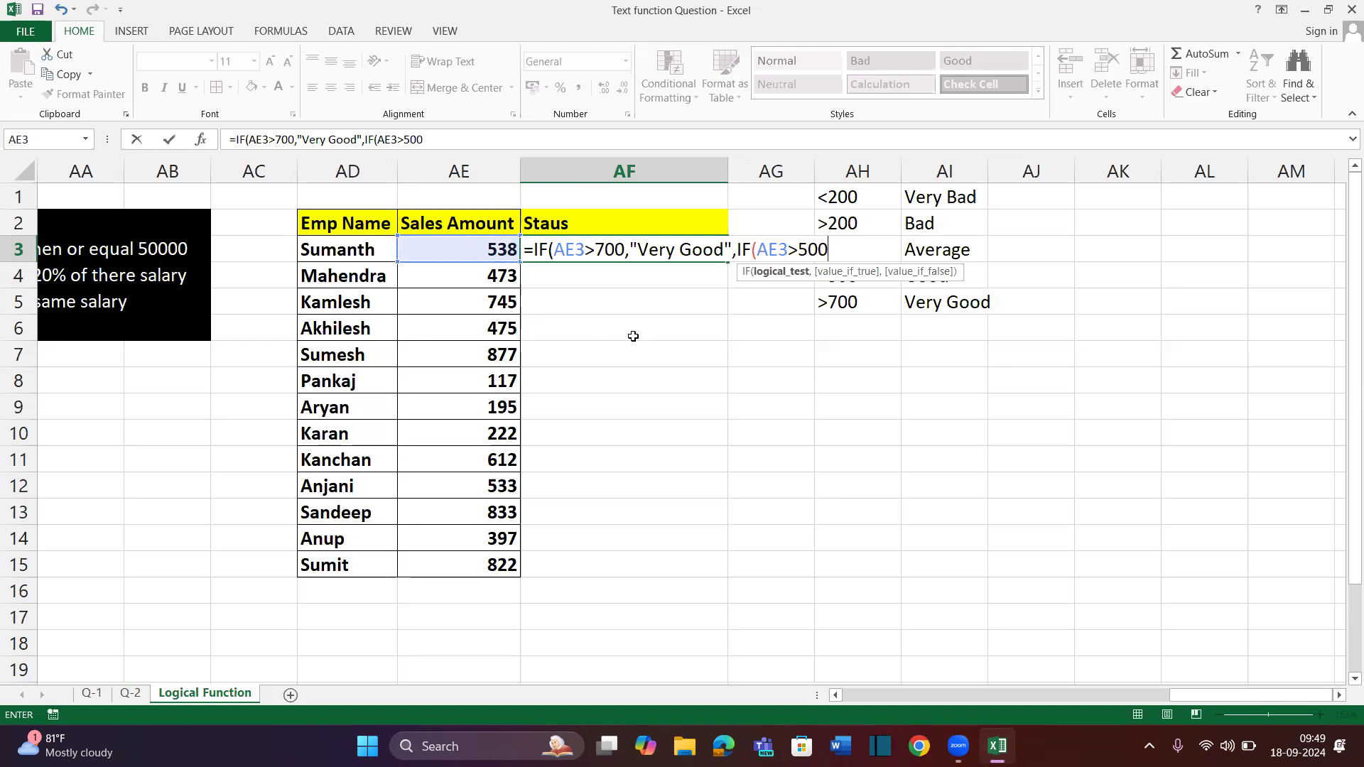
scroll(633, 336, "left", 2)
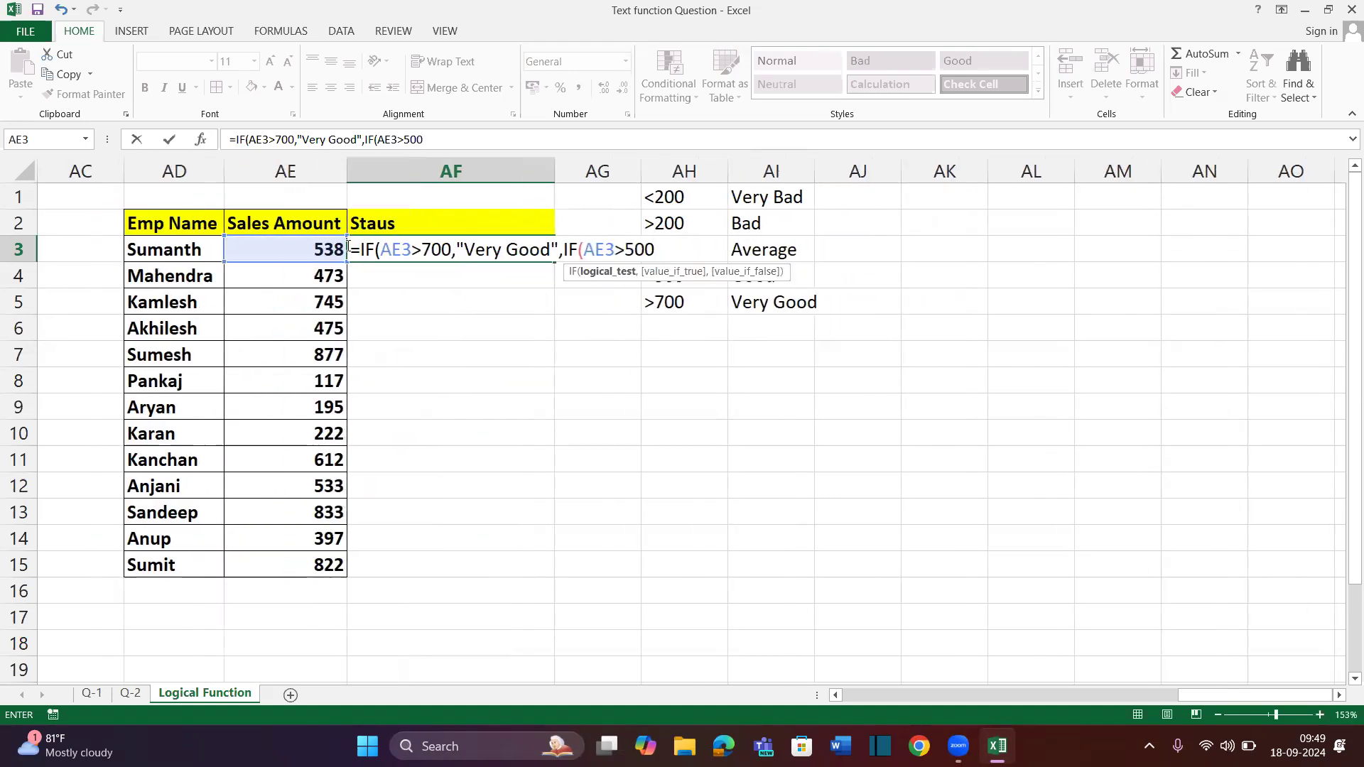
left_click(351, 249)
key("Return")
left_click(349, 248)
key("Return")
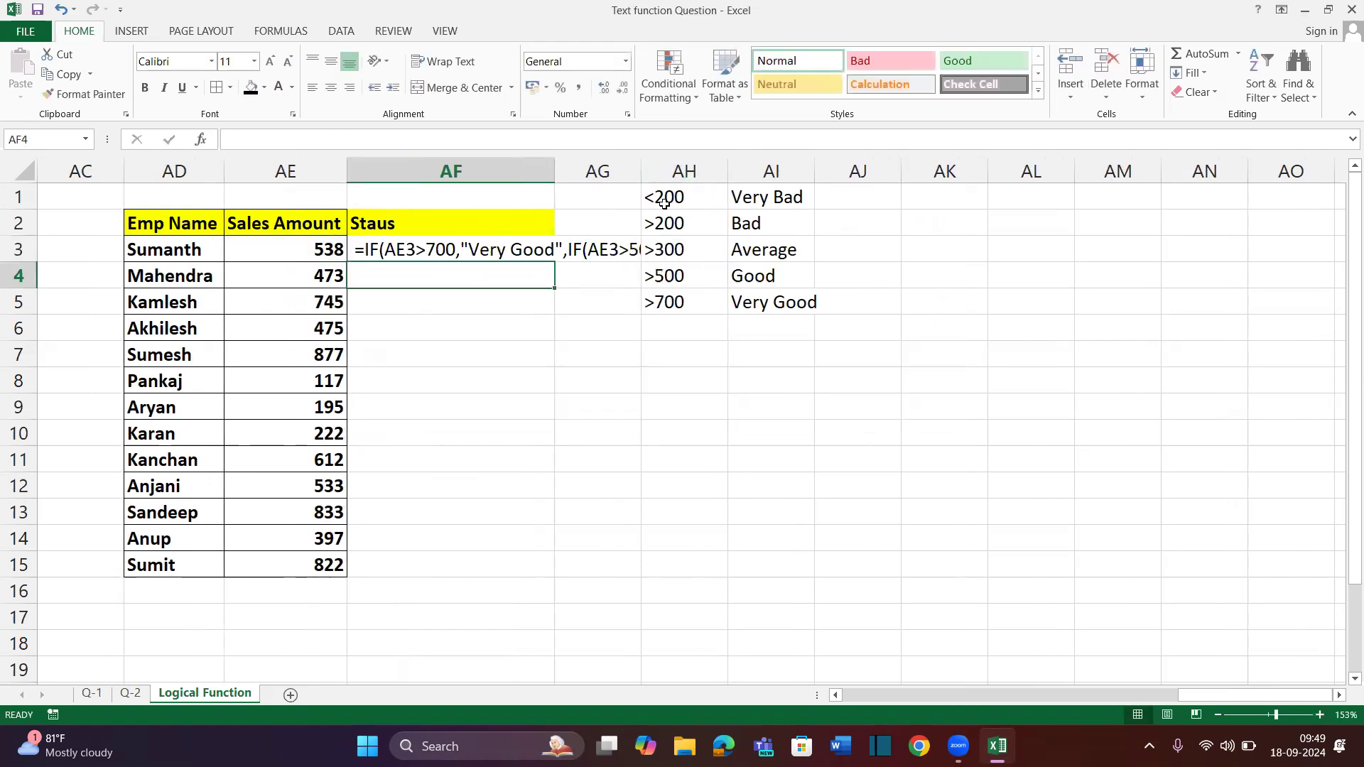
Move the grade criteria block to AI9 and reopen AF3's formula for editing
left_click_drag(684, 194, 832, 312)
key("ctrl+c")
left_click(807, 483)
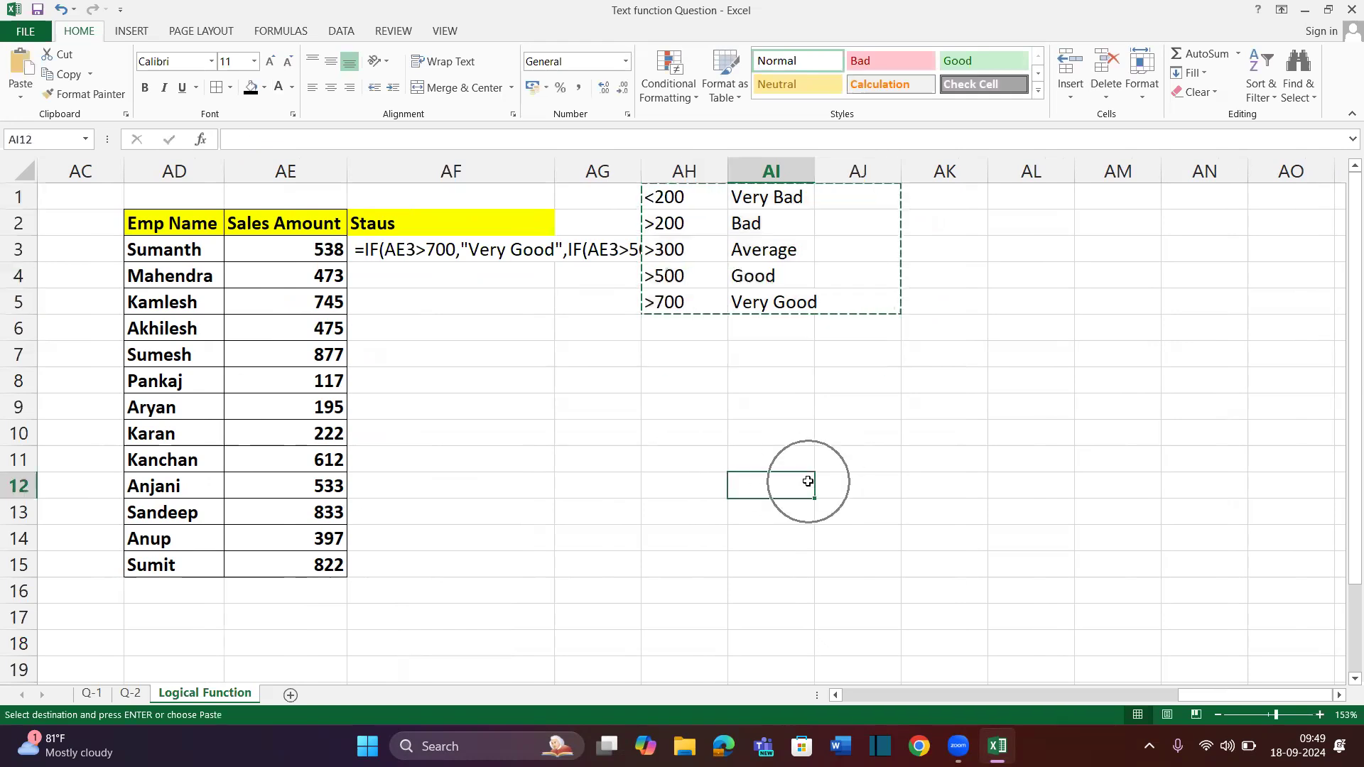
left_click(780, 413)
key("ctrl+v")
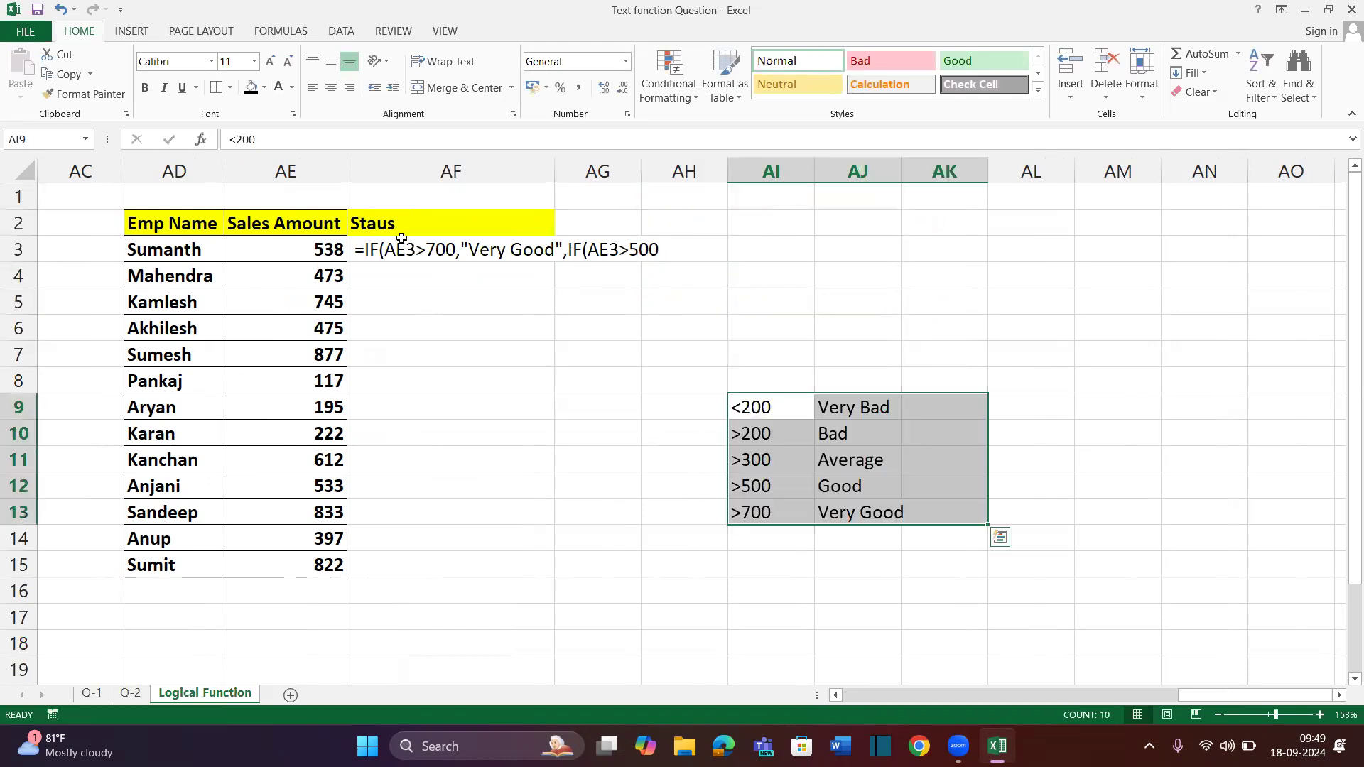
double_click(358, 250)
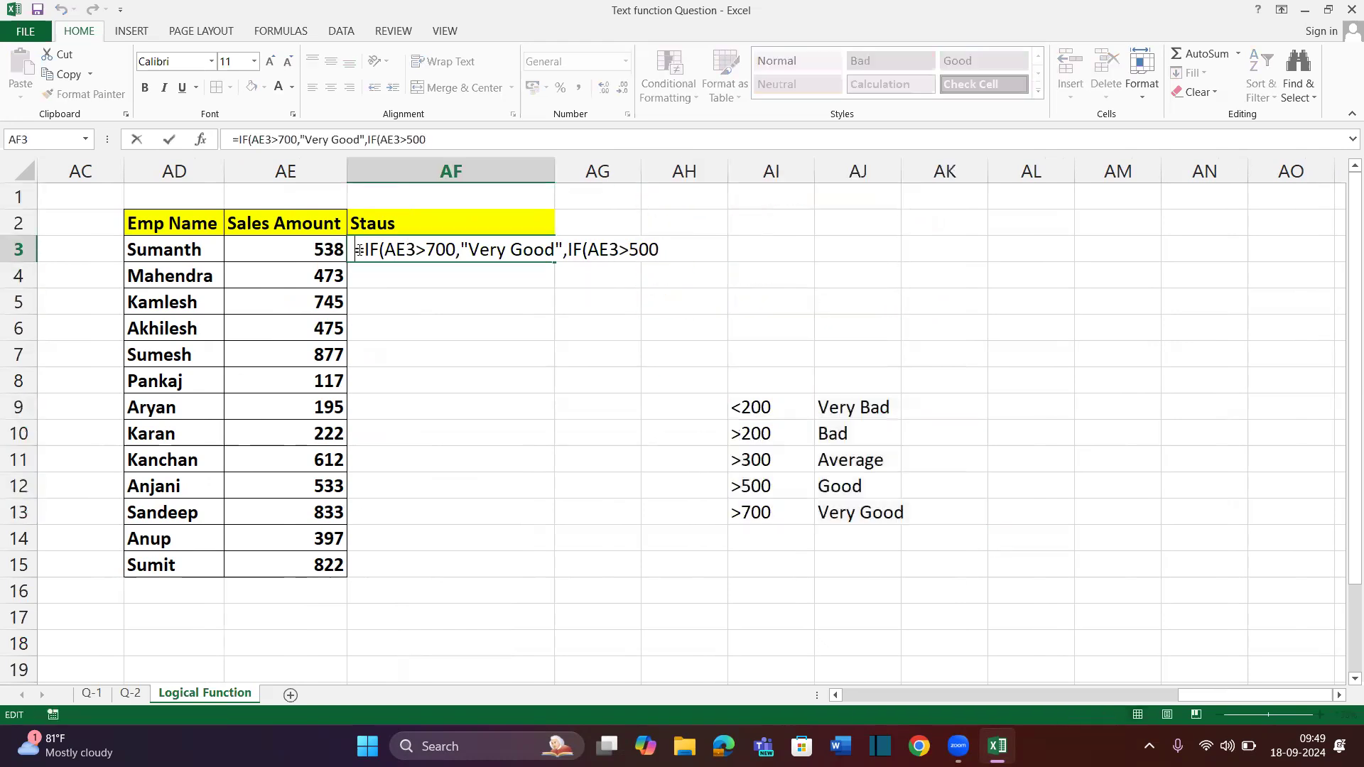
left_click(669, 255)
Add the Good (>500), Average (>300) and Bad (>200) conditions to AF3's nested IF
type(",")
type("\"Go")
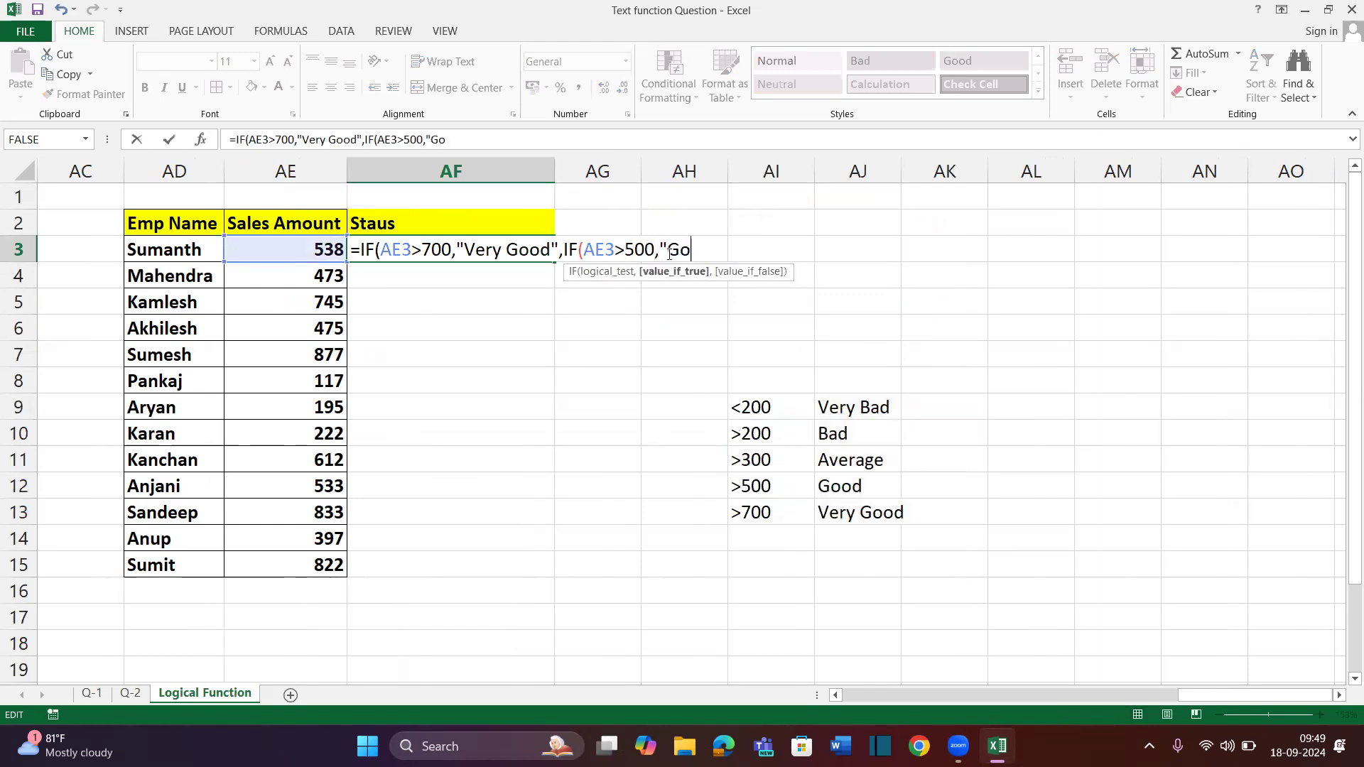
type("od\",")
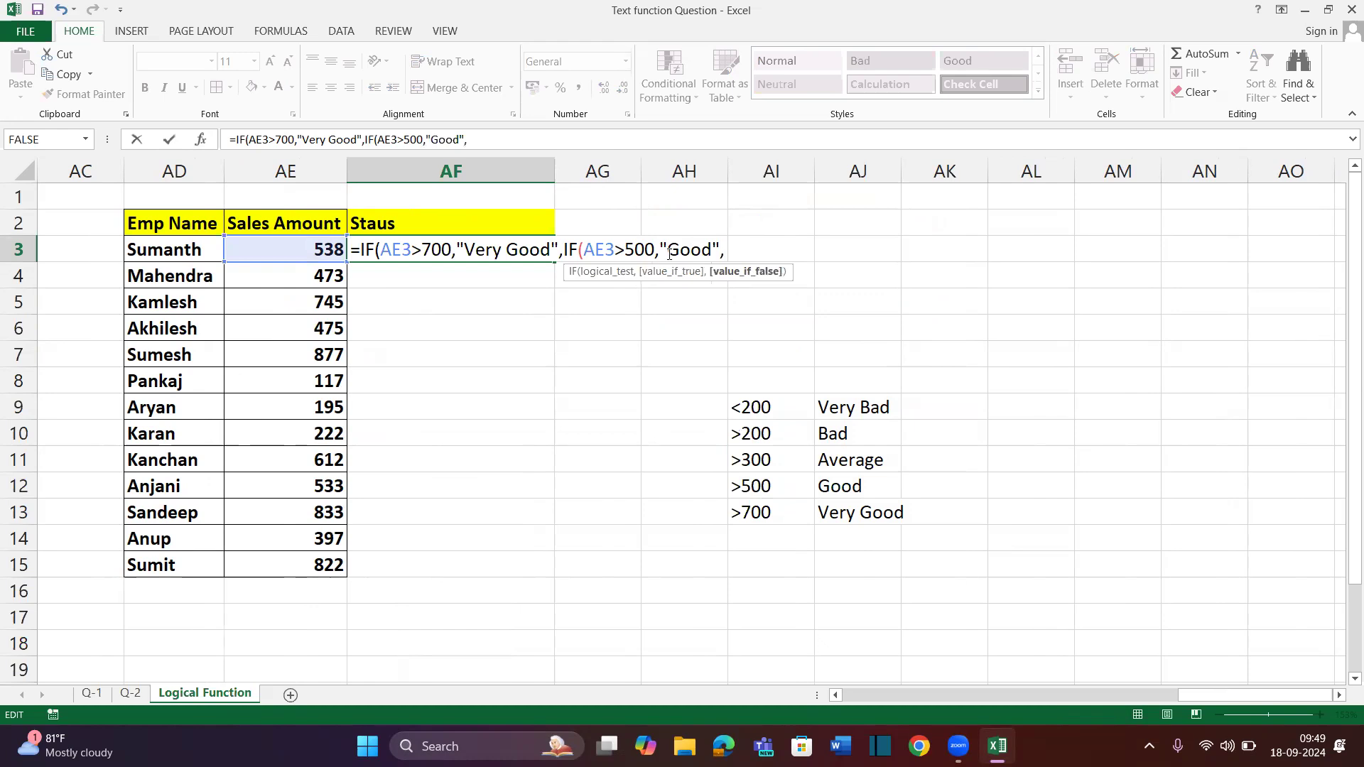
type("IF(")
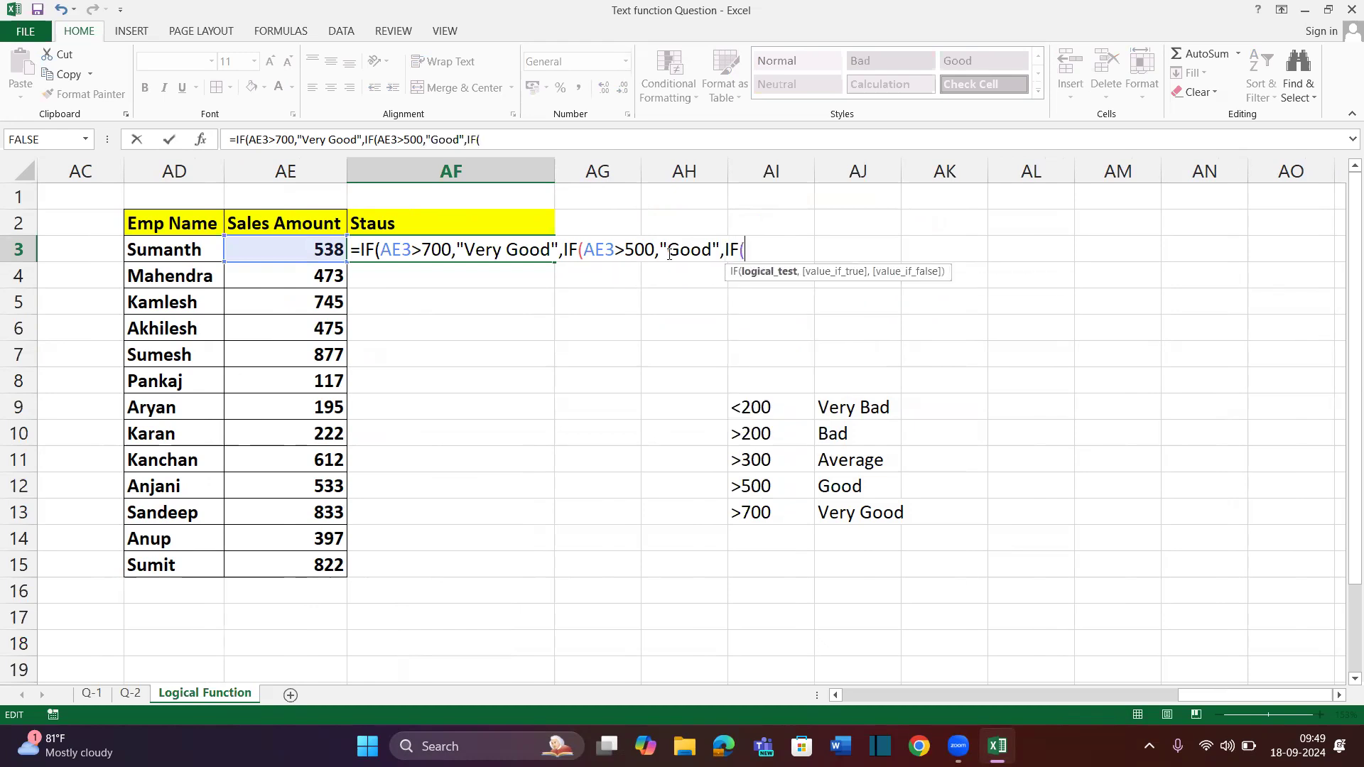
left_click(312, 250)
type(">300")
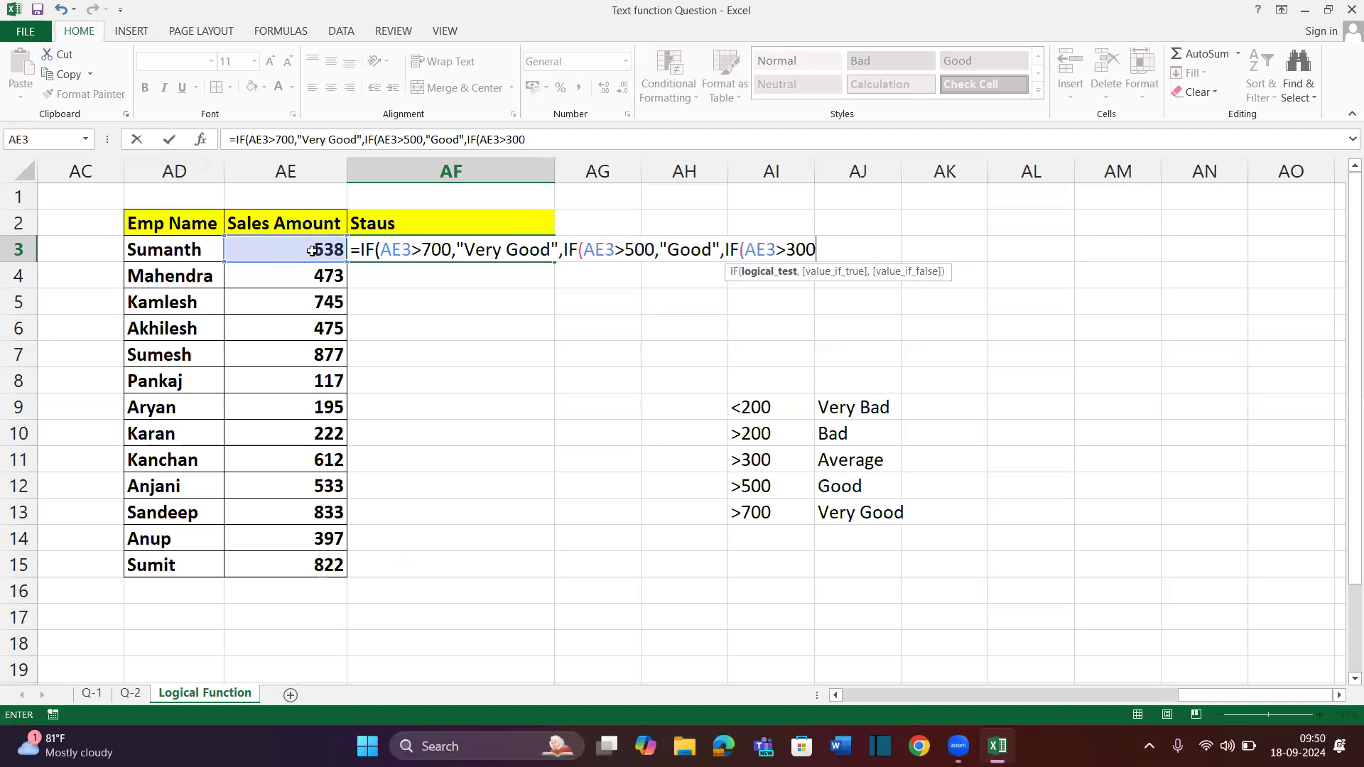
type(",\"Average\",")
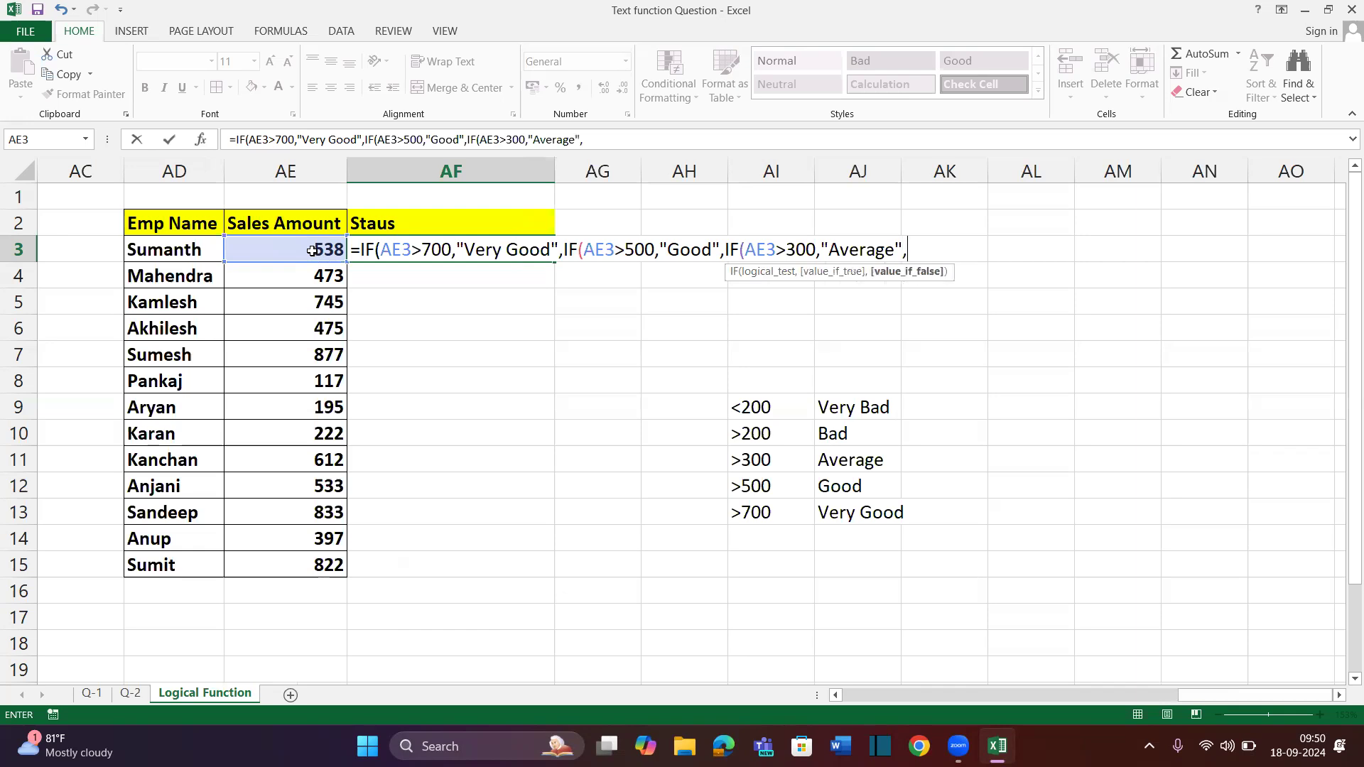
type("IF(")
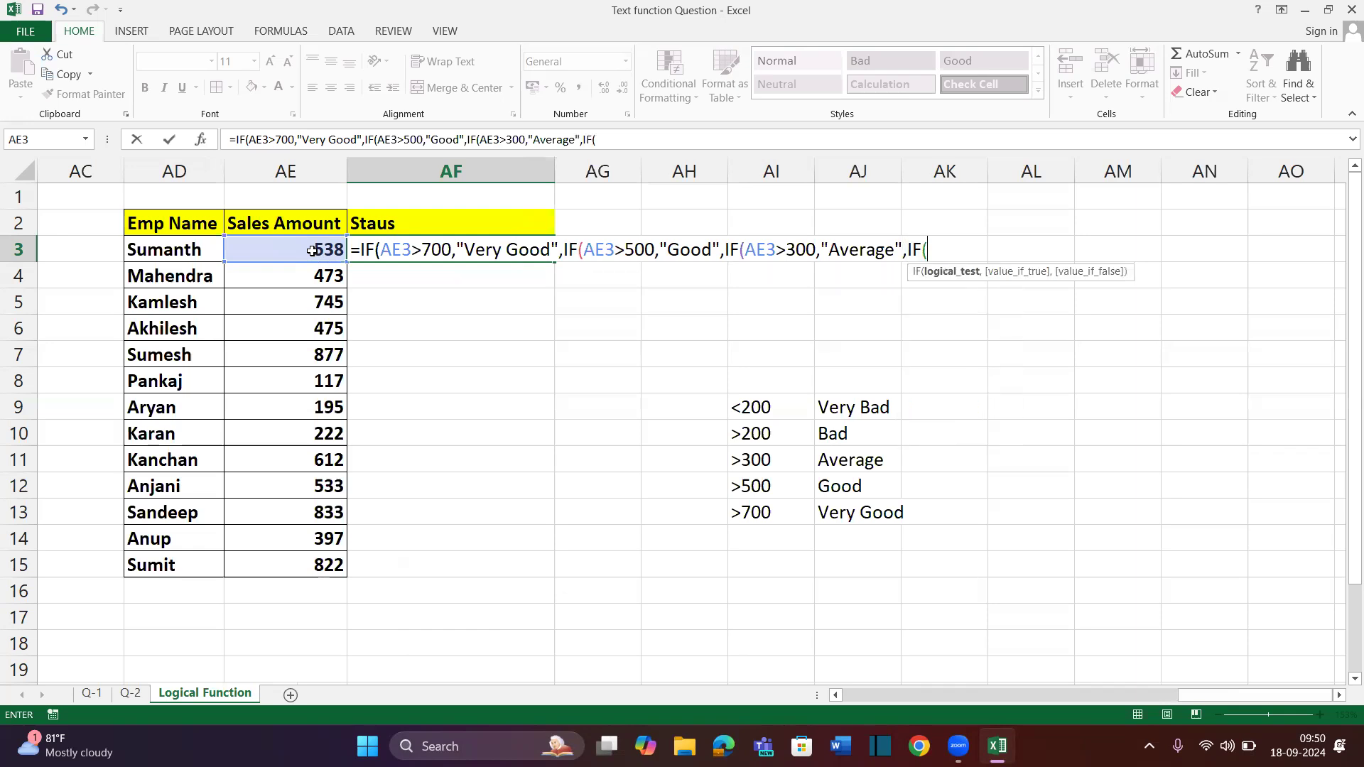
left_click(306, 252)
type(">")
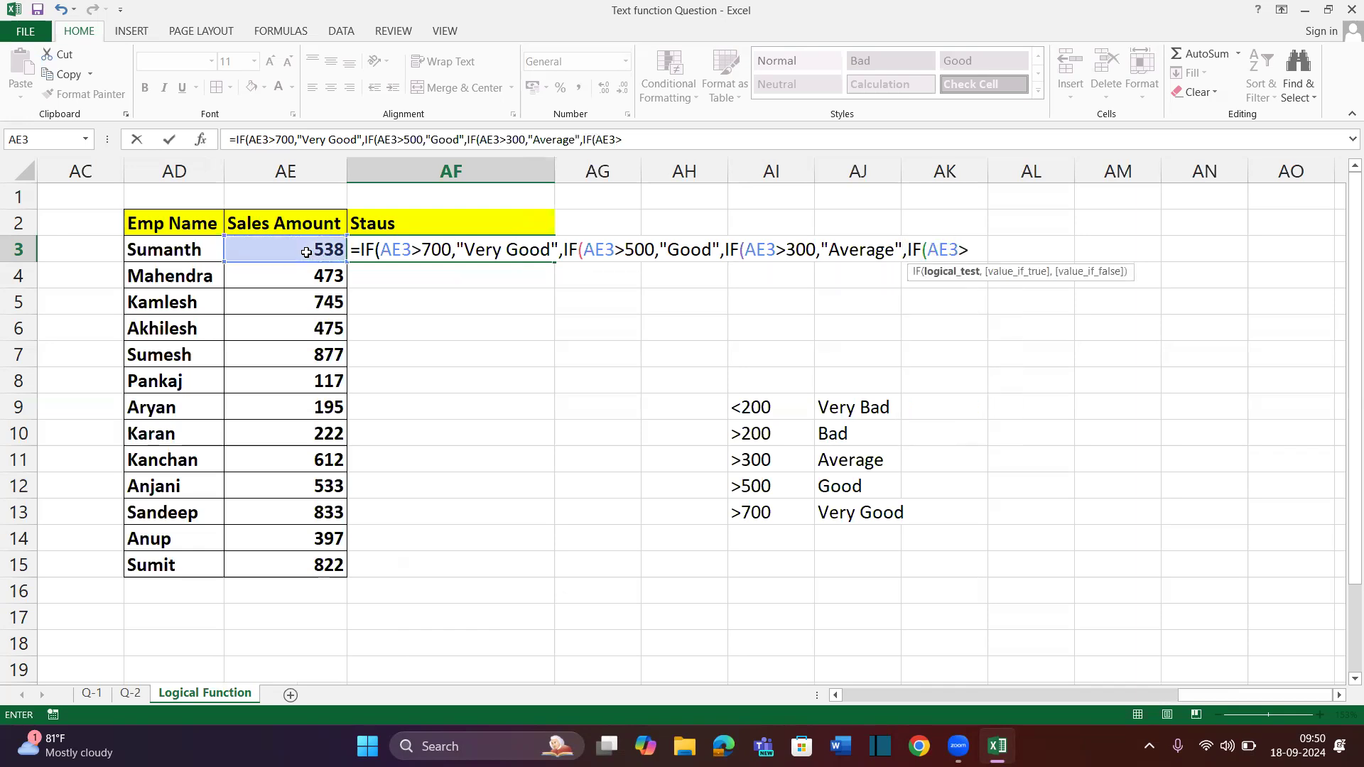
type("200,")
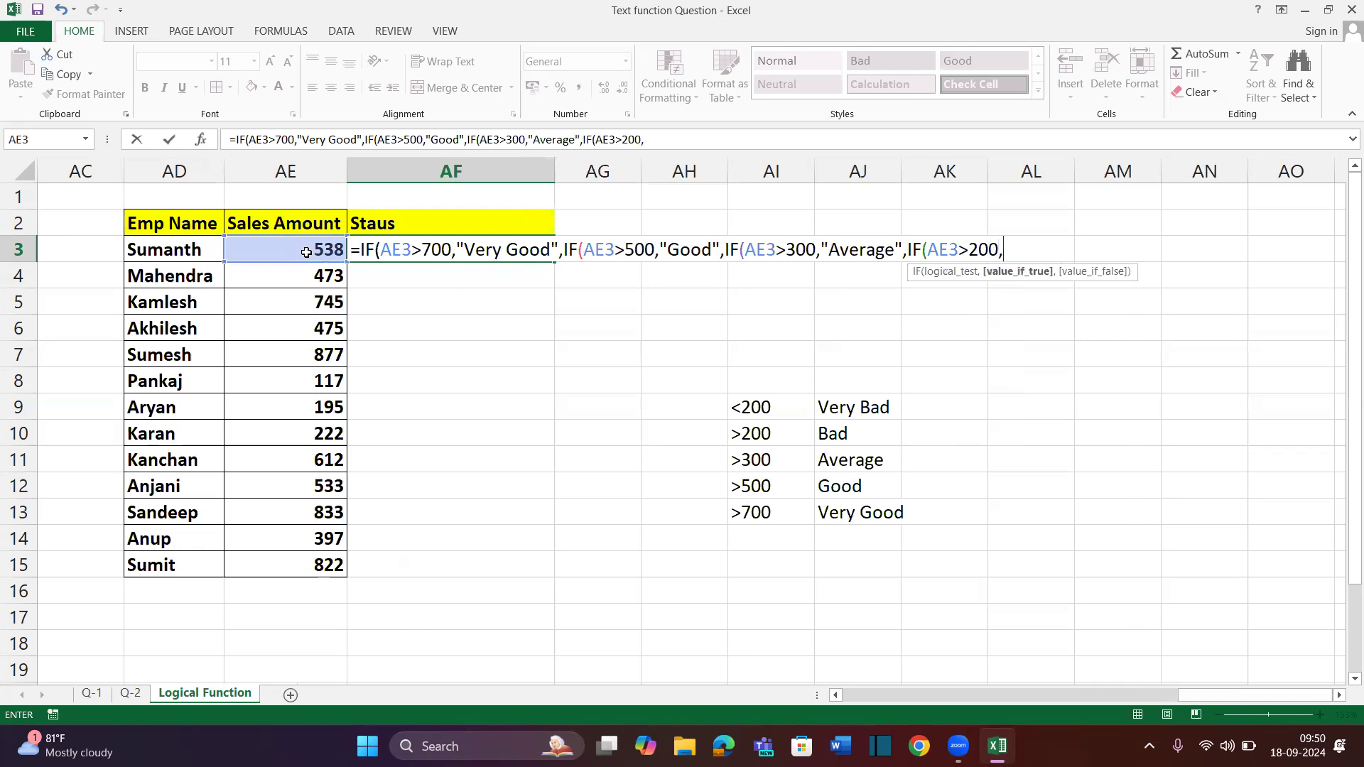
type("\"Bad\",")
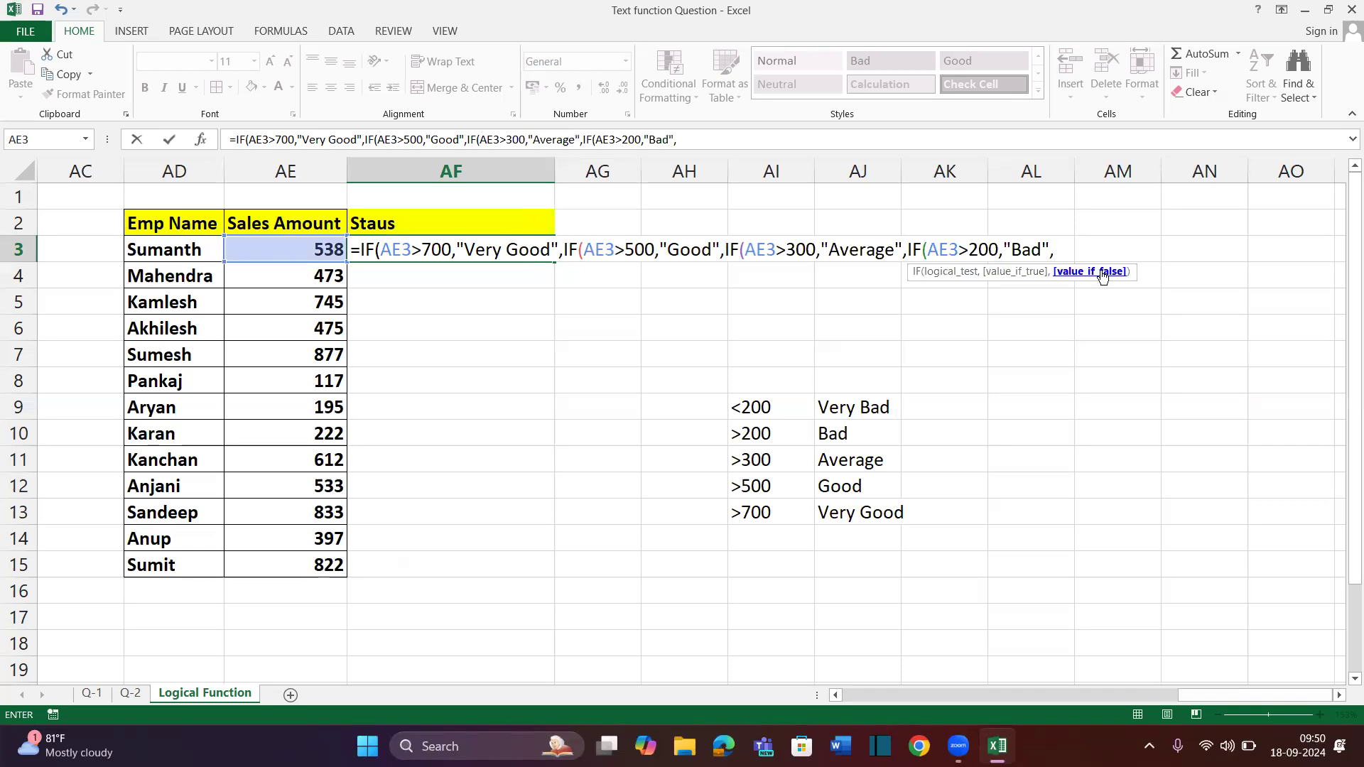
Finish with a "Very Bad" default, close all parentheses and commit the formula
type("\"Ba")
key("BackSpace")
key("BackSpace")
type("very Bad\"")
left_click(1071, 250)
key("BackSpace")
type("V")
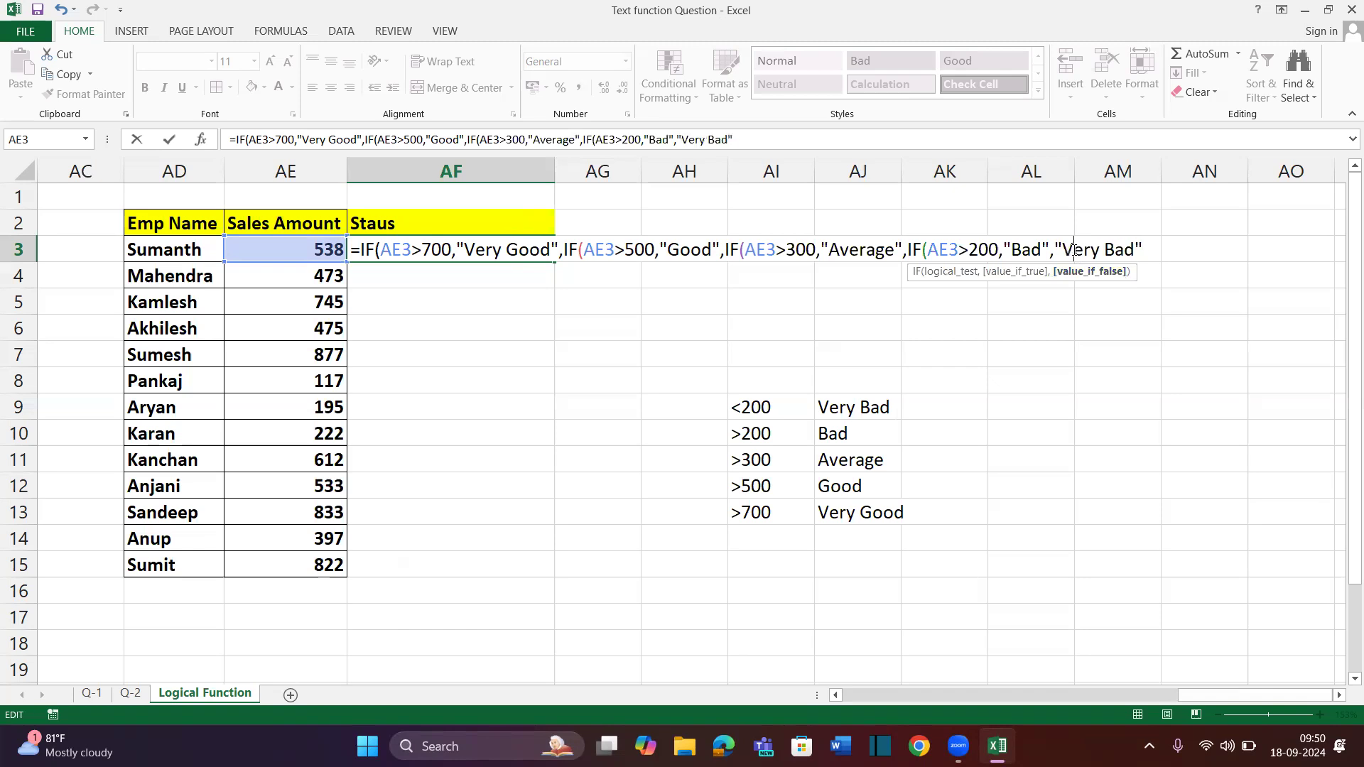
type(")))")
type(")")
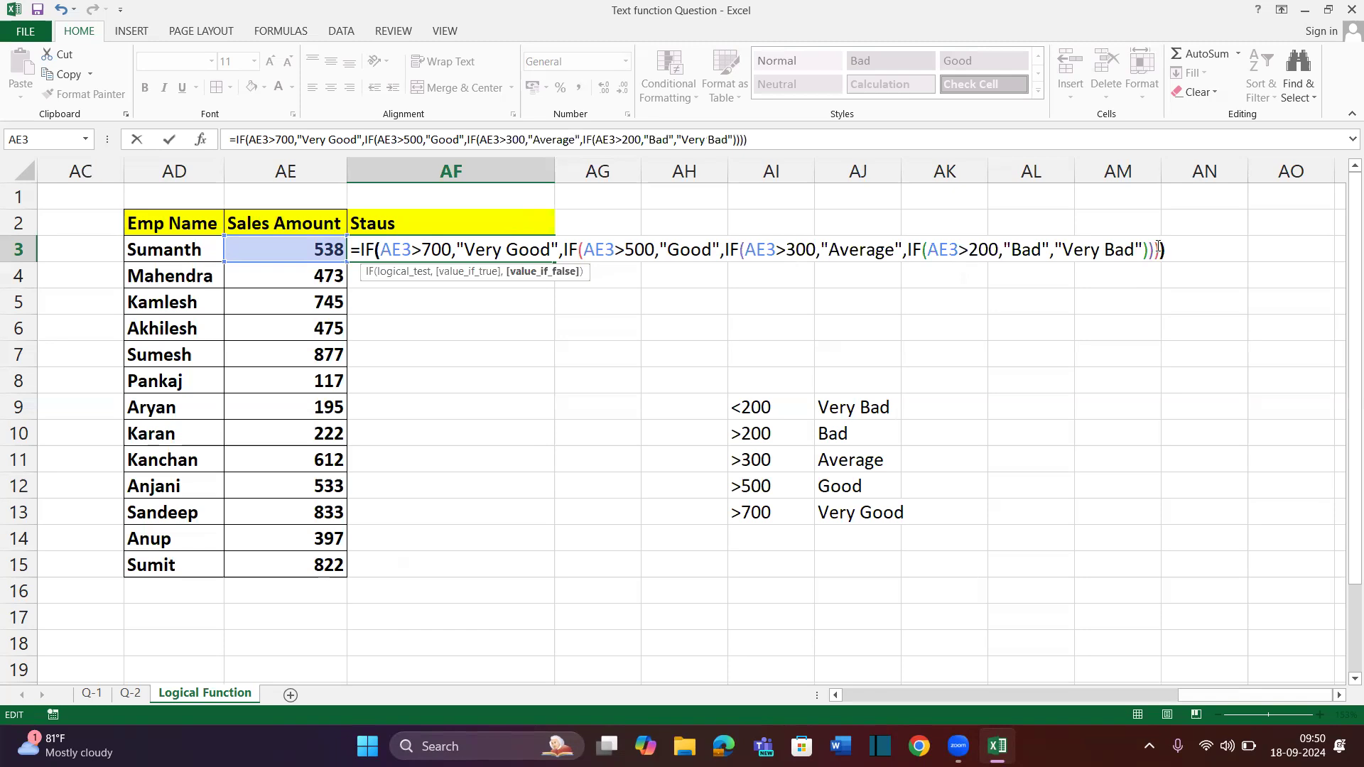
key("ctrl+Return")
key("shift+Down")
key("shift+Down")
key("shift+Down")
key("shift+Down")
key("shift+Down")
key("shift+Down")
key("shift+Down")
key("shift+Down")
key("shift+Down")
key("shift+Down")
key("shift+Down")
key("shift+Down")
key("shift+Down")
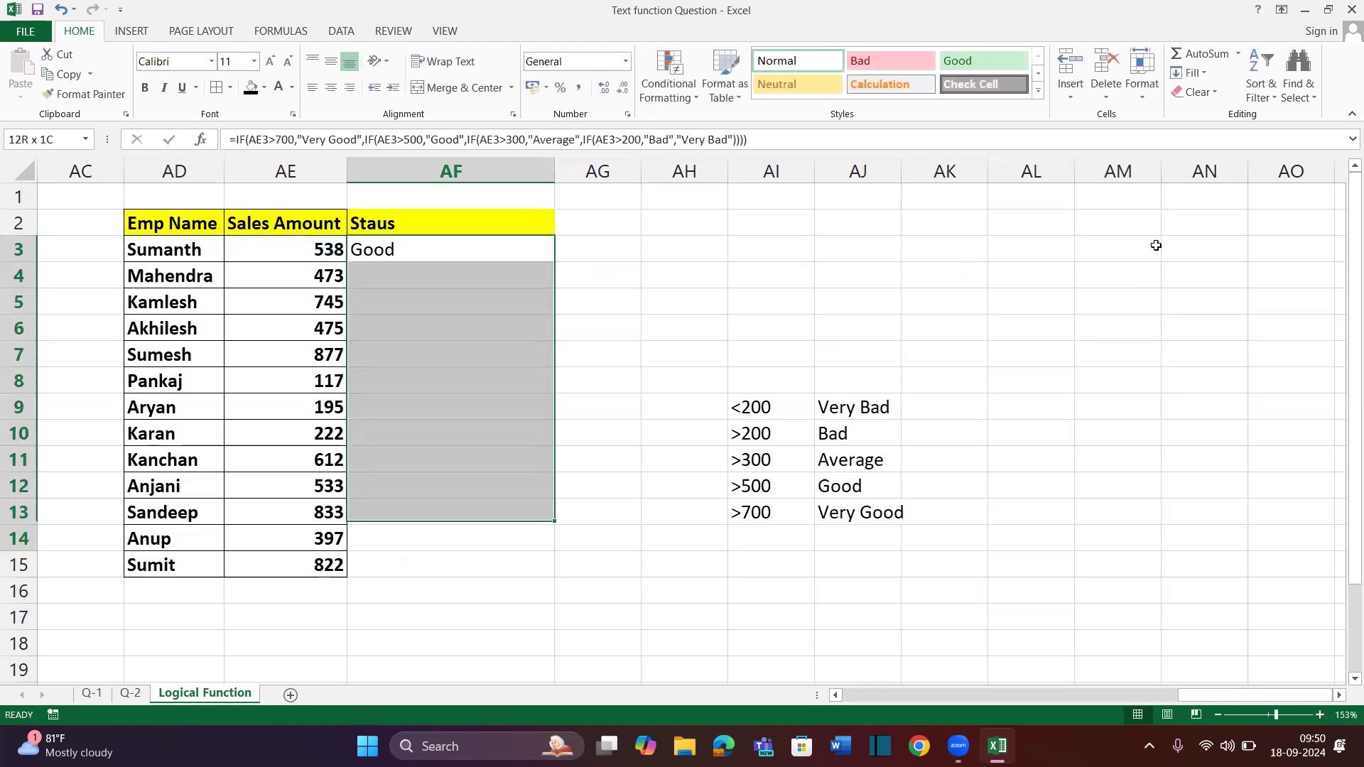
Fill the status formula down through AF3:AF15 with Ctrl+D
key("shift+Up")
key("ctrl+d")
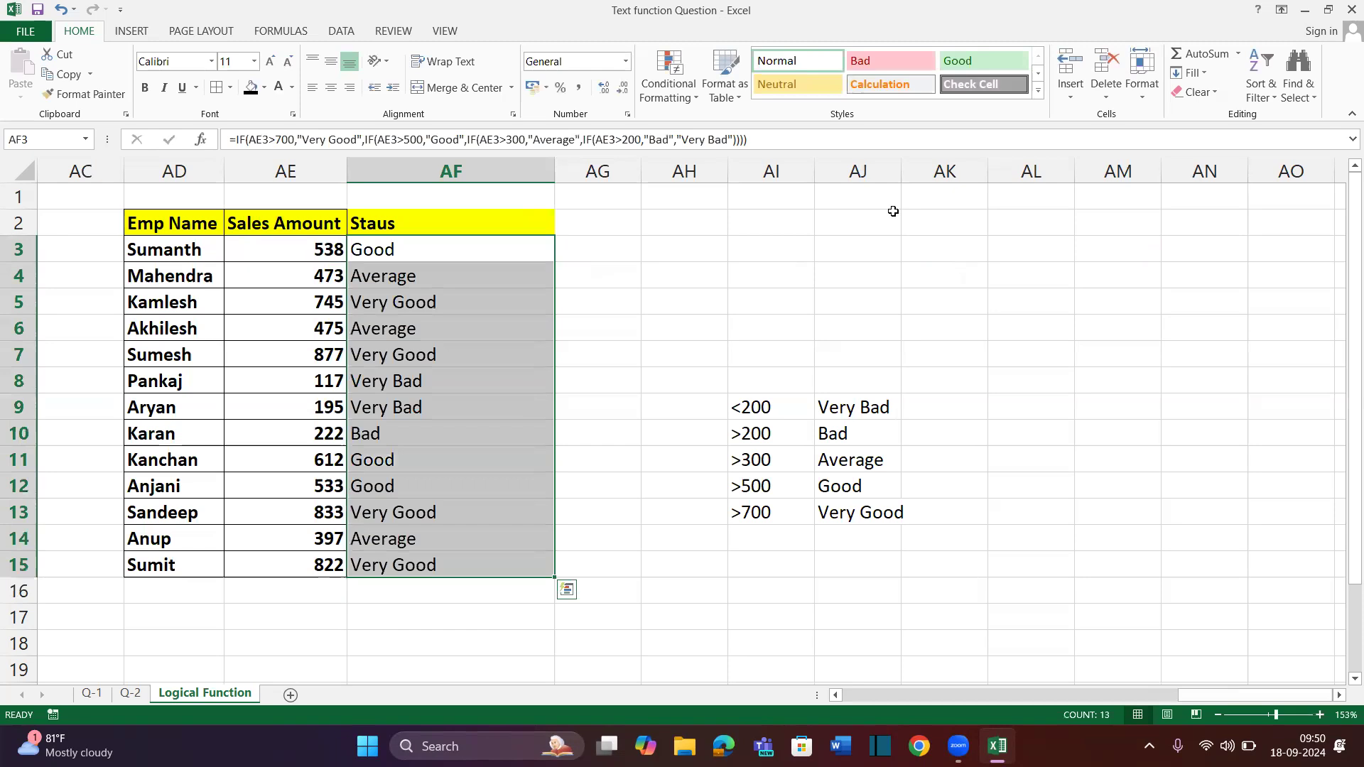
left_click(559, 346)
Inspect AF11's formula against the >500 and >700 grade criteria
left_click(322, 461)
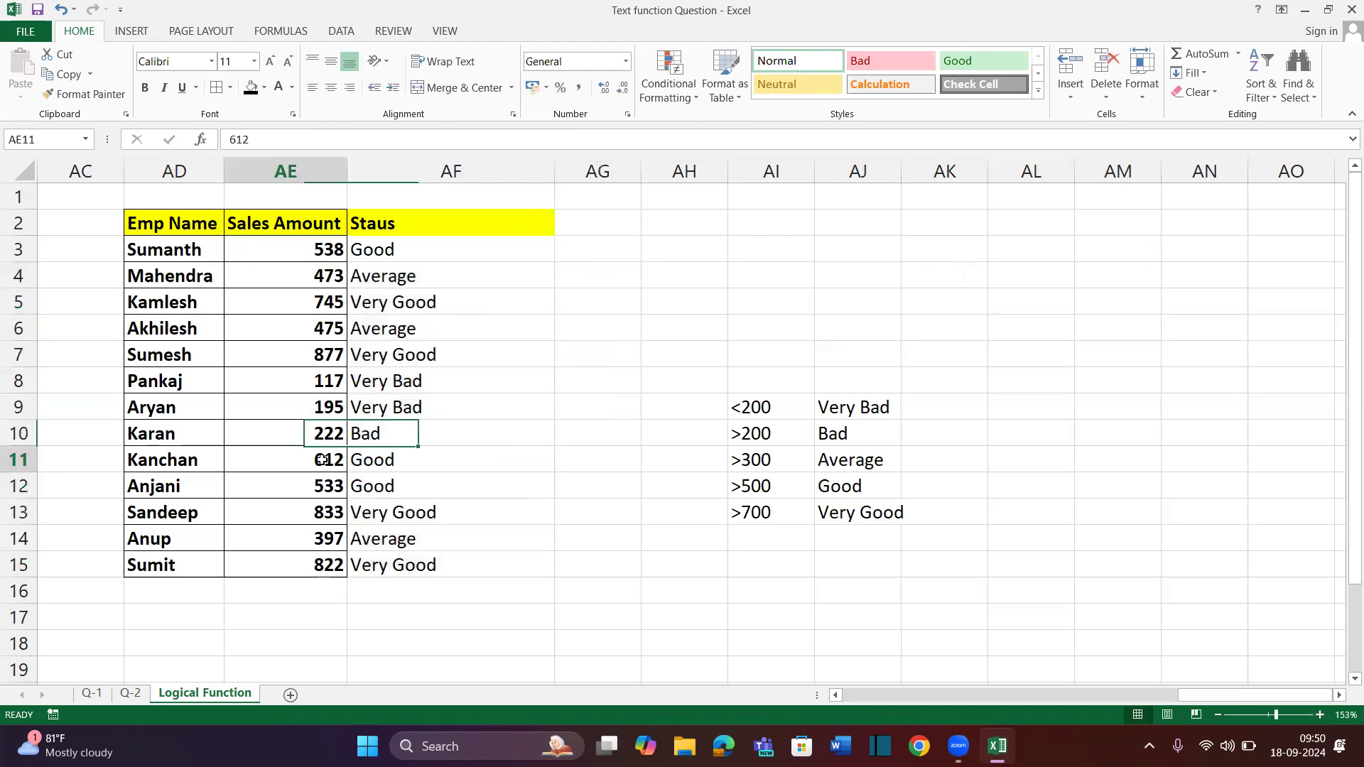
left_click(371, 464)
left_click_drag(749, 486, 773, 517)
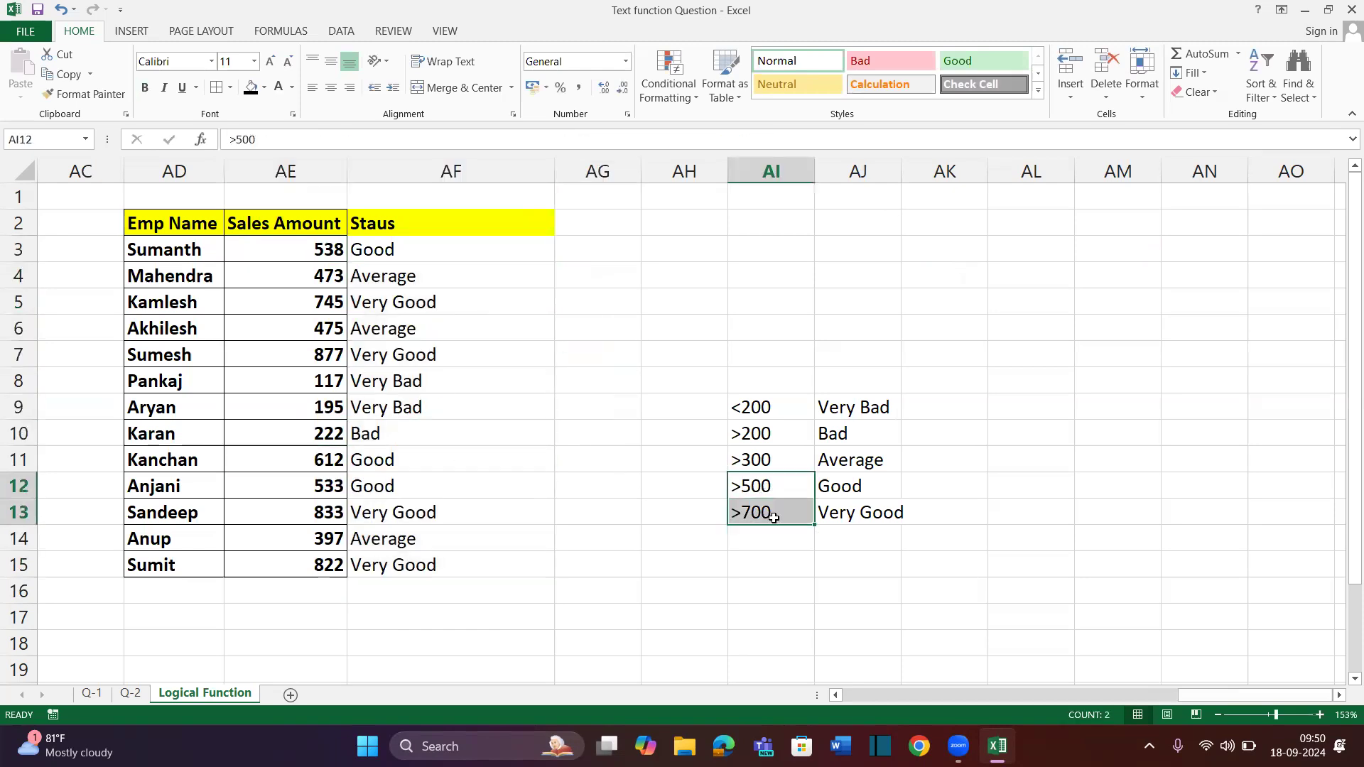
right_click(847, 485)
left_click(849, 488)
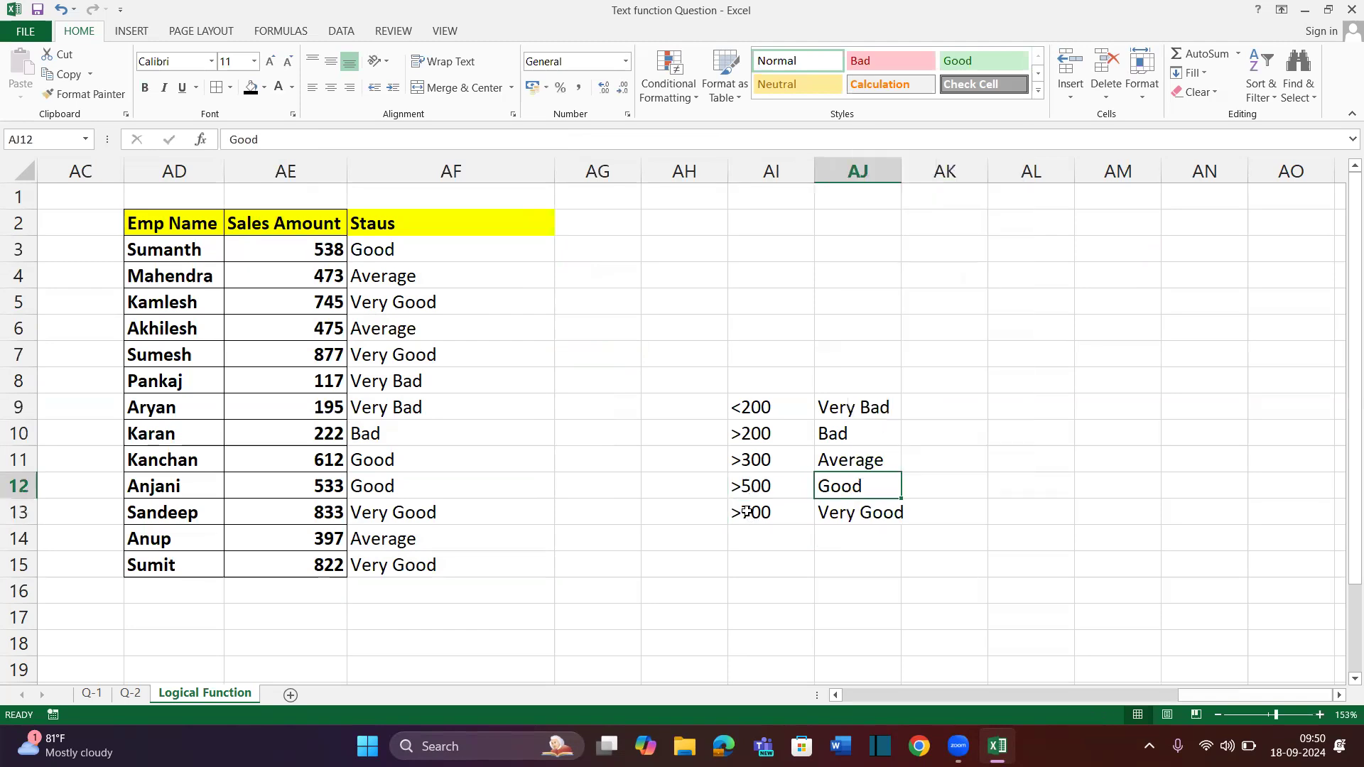
left_click(854, 511)
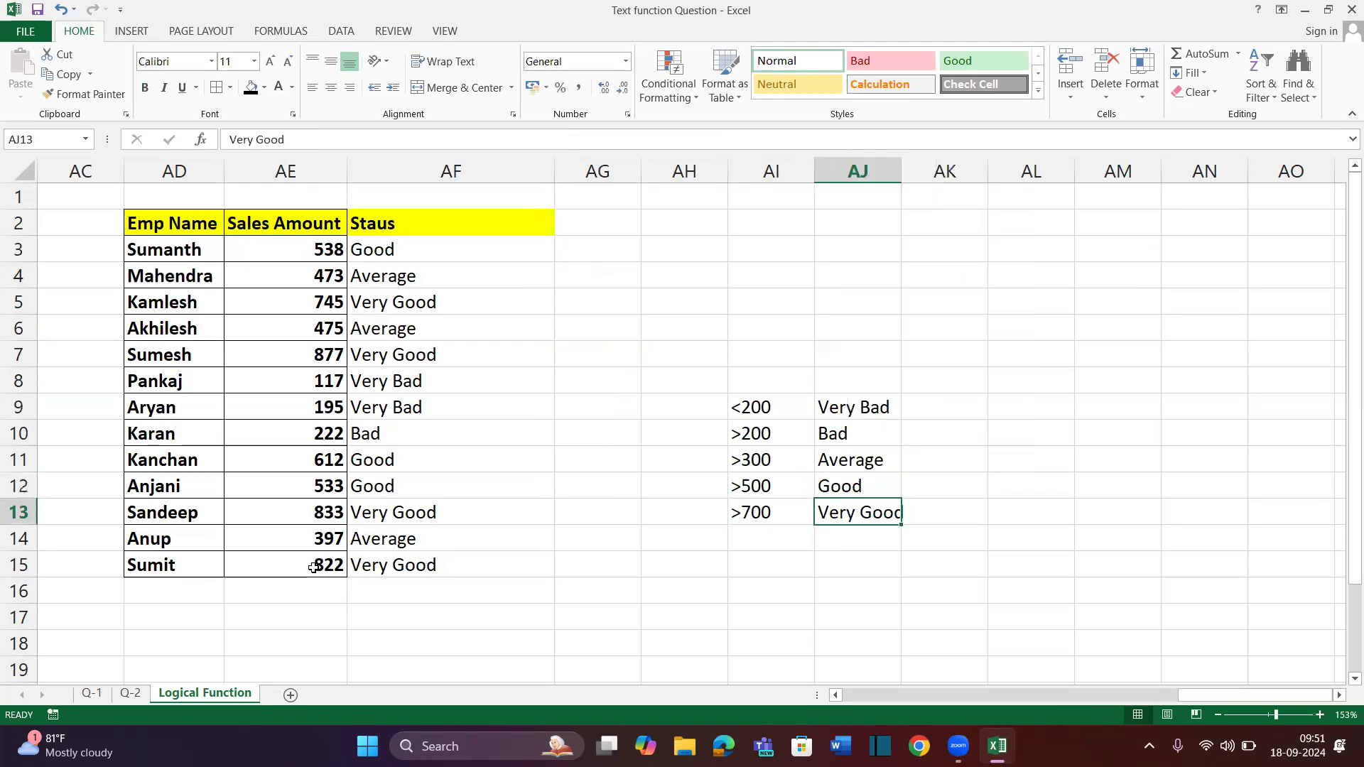
Check the grades for the 822, 117 and 195 sales amounts
left_click(319, 567)
left_click(373, 568)
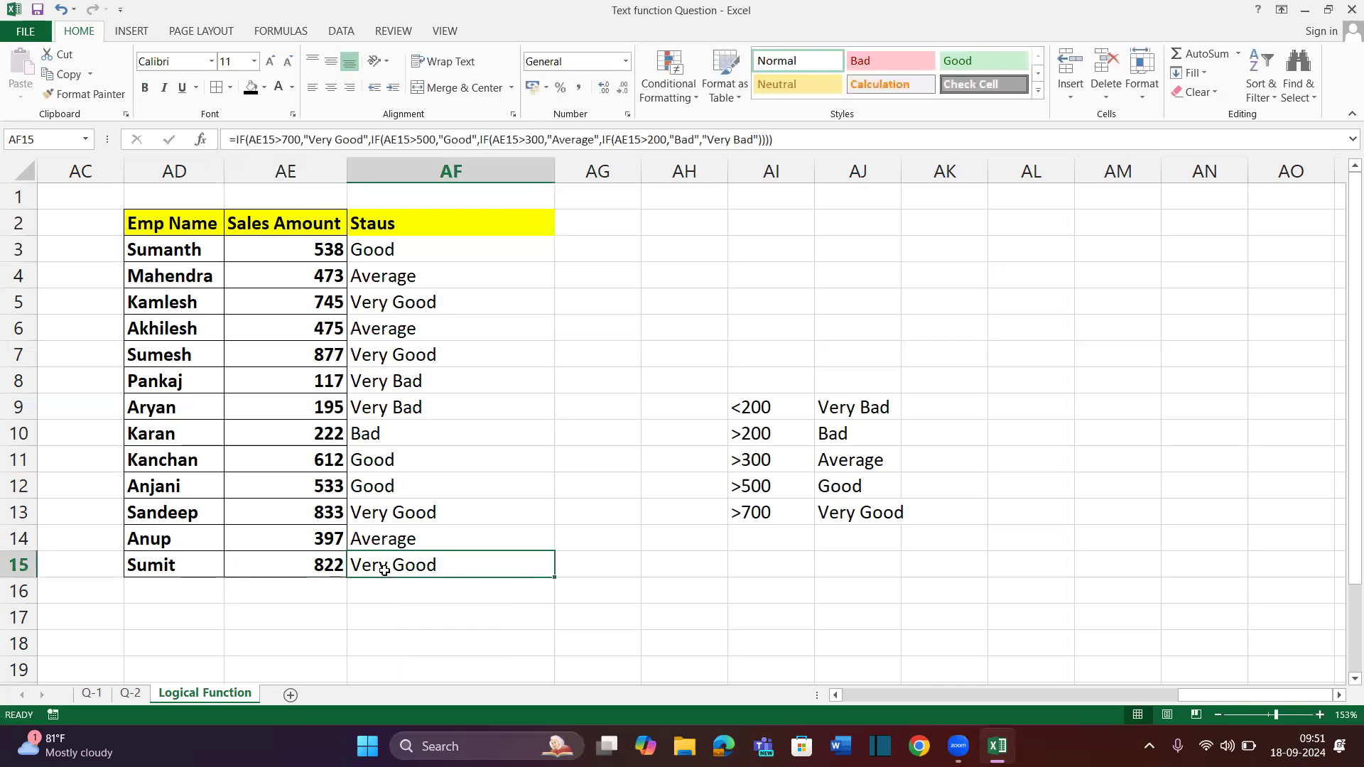
left_click(330, 390)
left_click(384, 388)
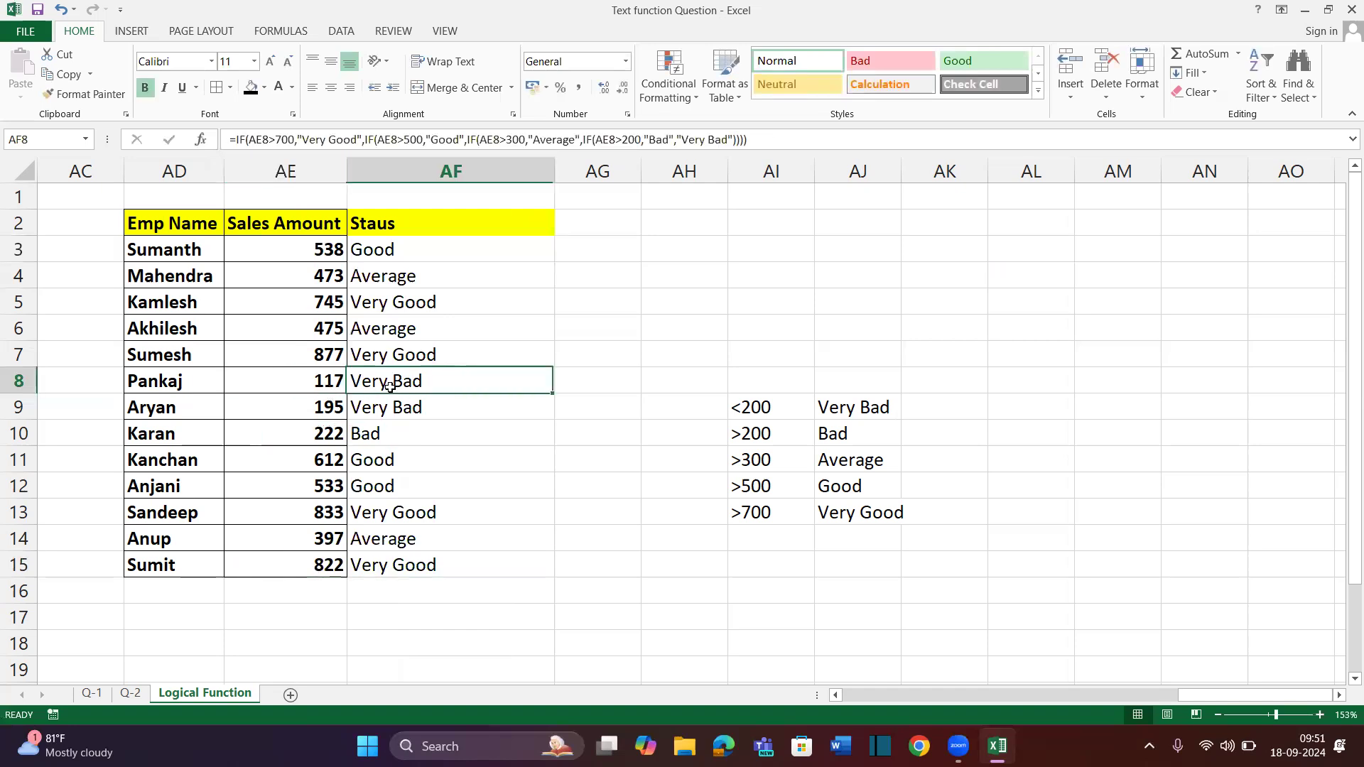
left_click(320, 408)
left_click(371, 407)
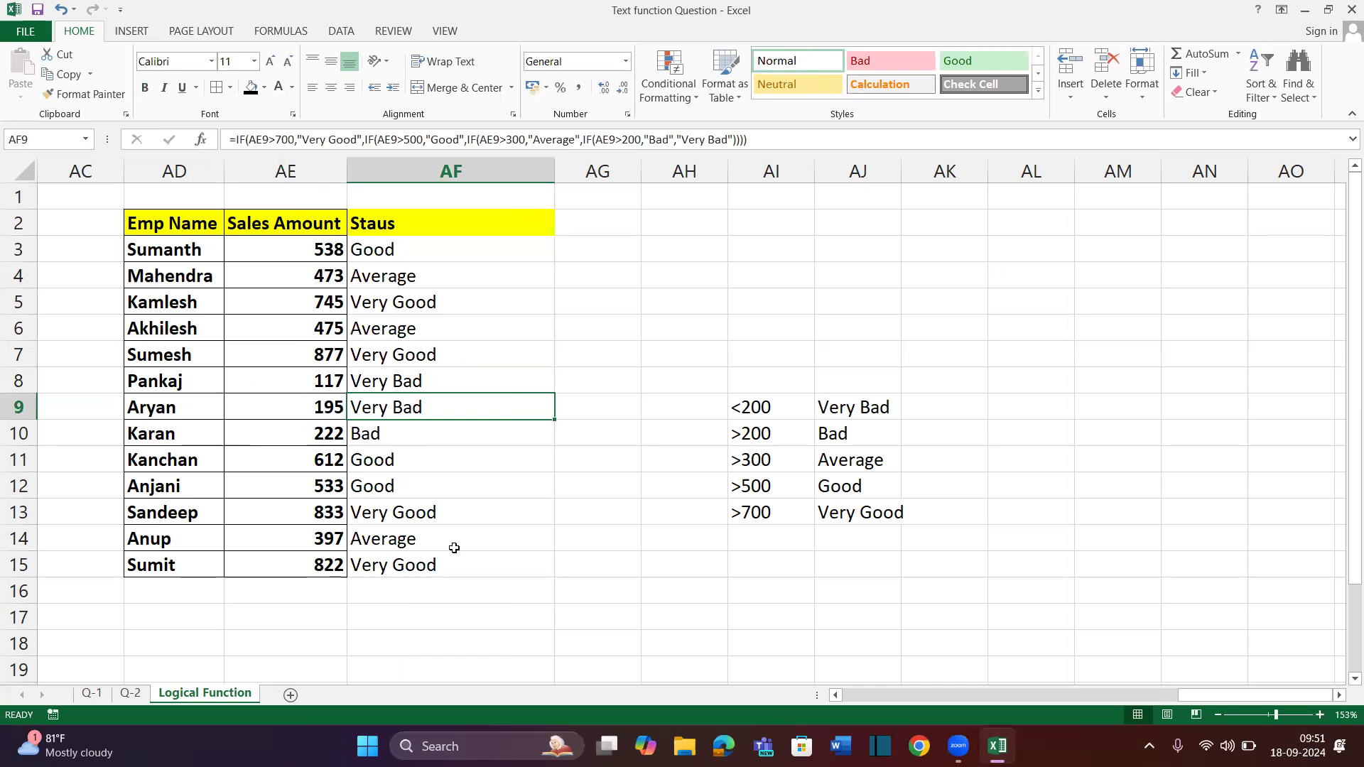
left_click(324, 544)
Change the sales amounts in AE14 and AE15 to 701 so both grade Very Good
type("700")
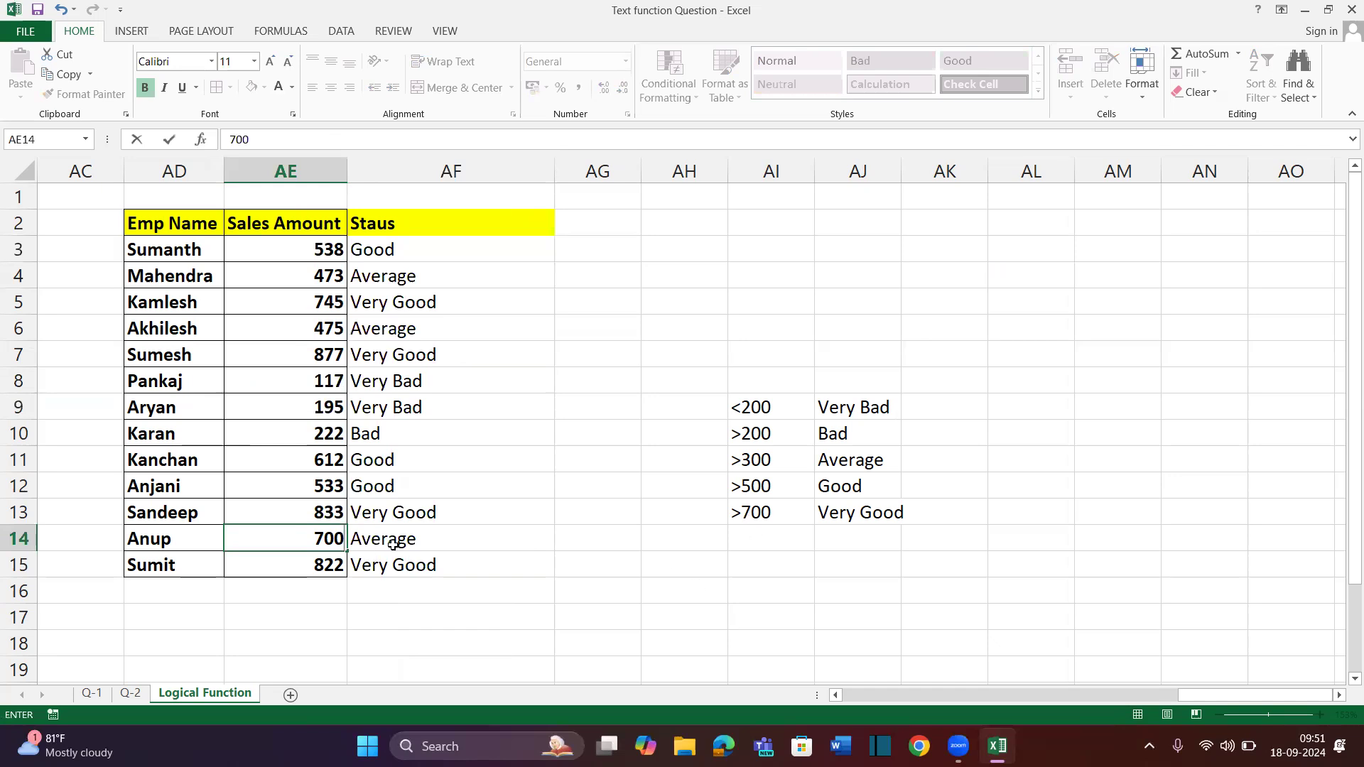
key("Return")
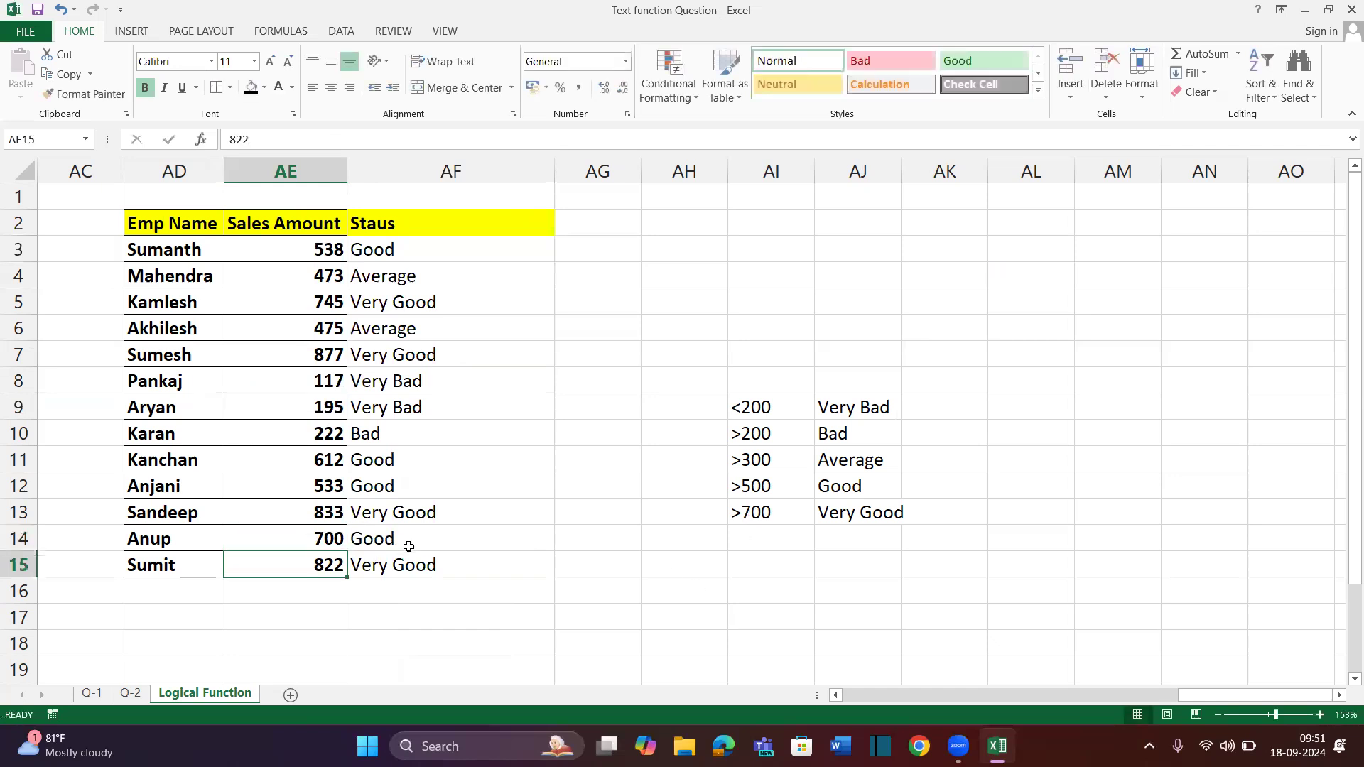
type("801")
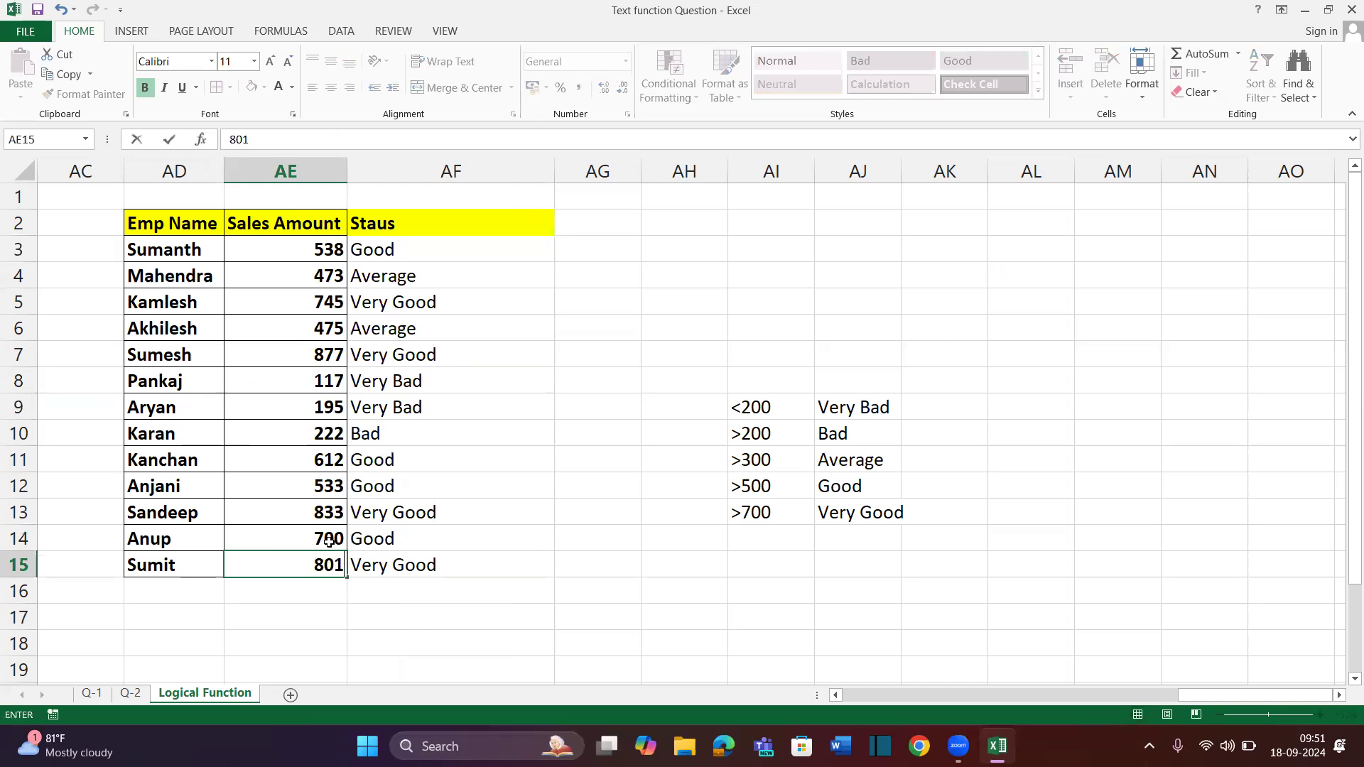
key("BackSpace")
key("BackSpace")
key("BackSpace")
type("701")
key("Return")
left_click(329, 541)
type("70")
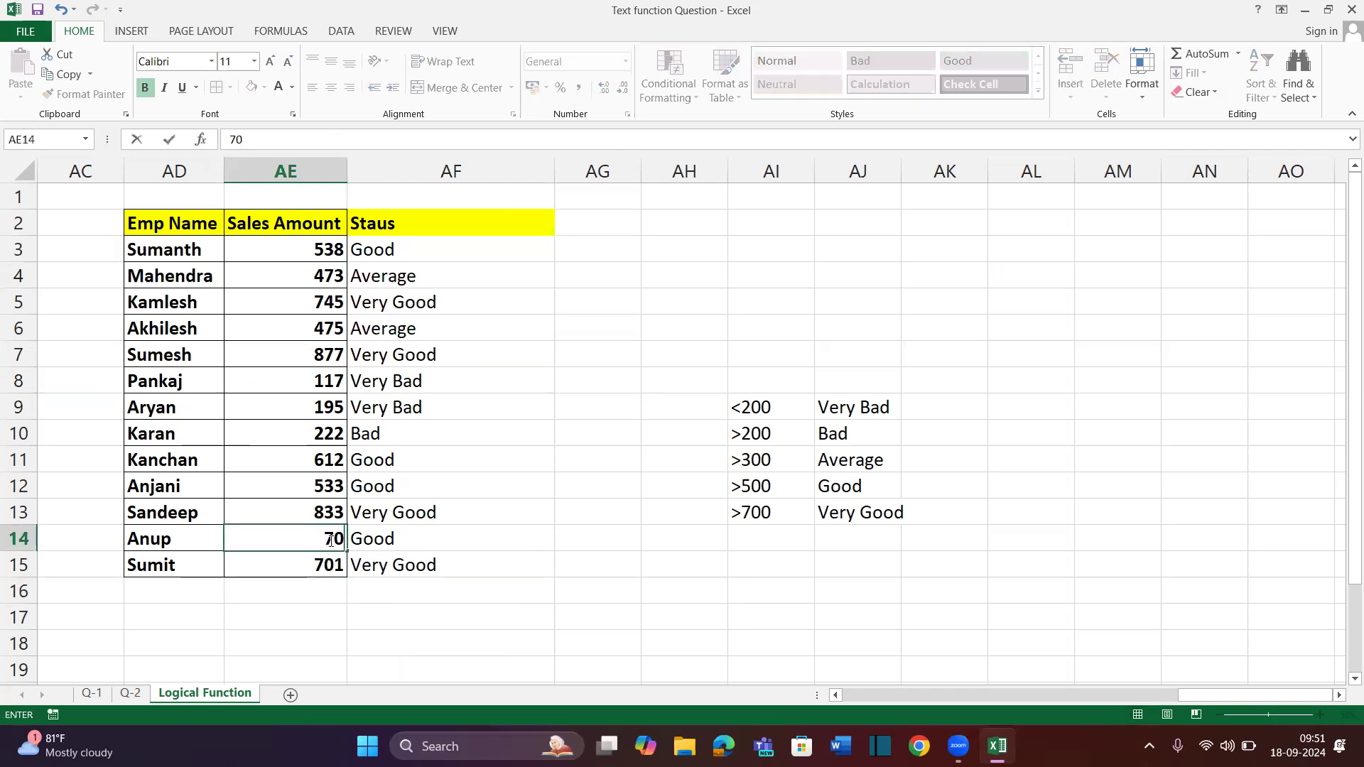
type("1")
key("Return")
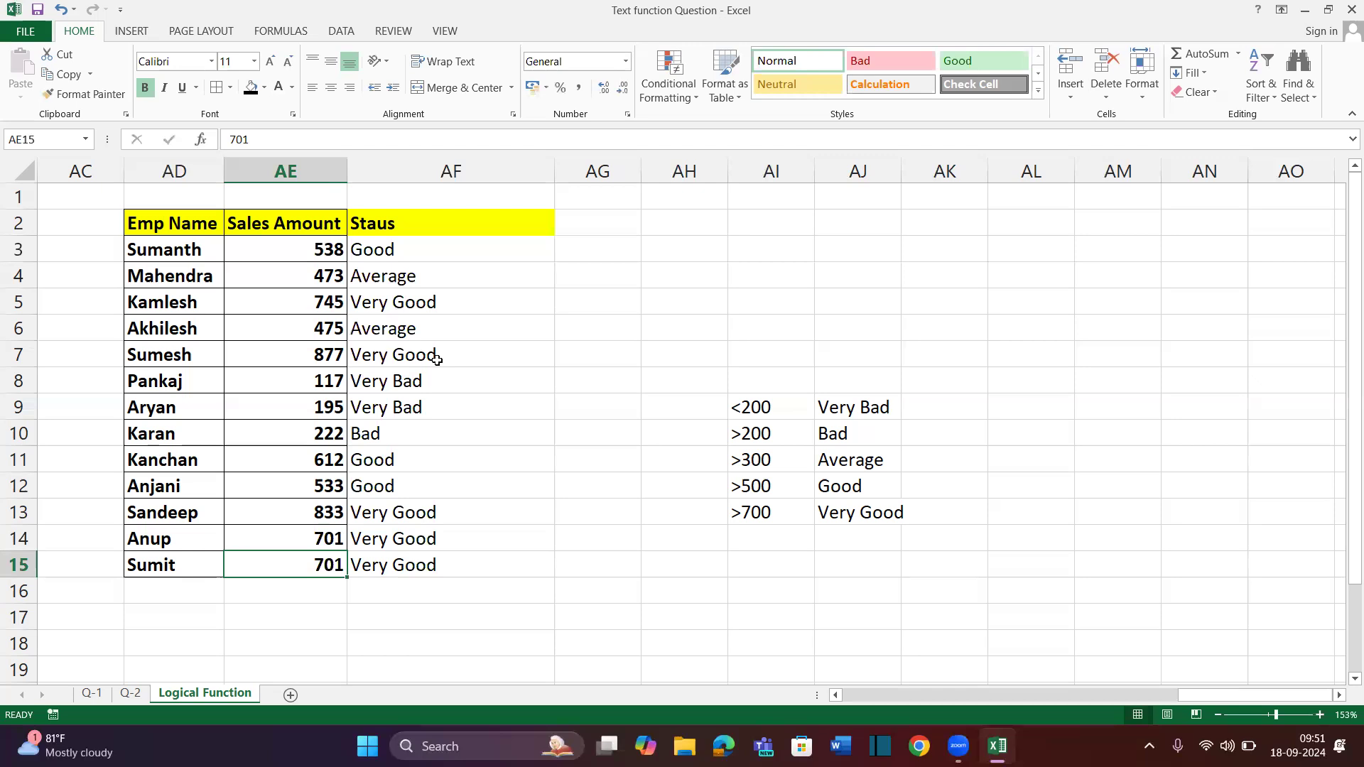
left_click(406, 240)
left_click(396, 221)
Apply All Borders to the Staus cells AF2:AF15 and review the finished table
left_click_drag(408, 405, 409, 575)
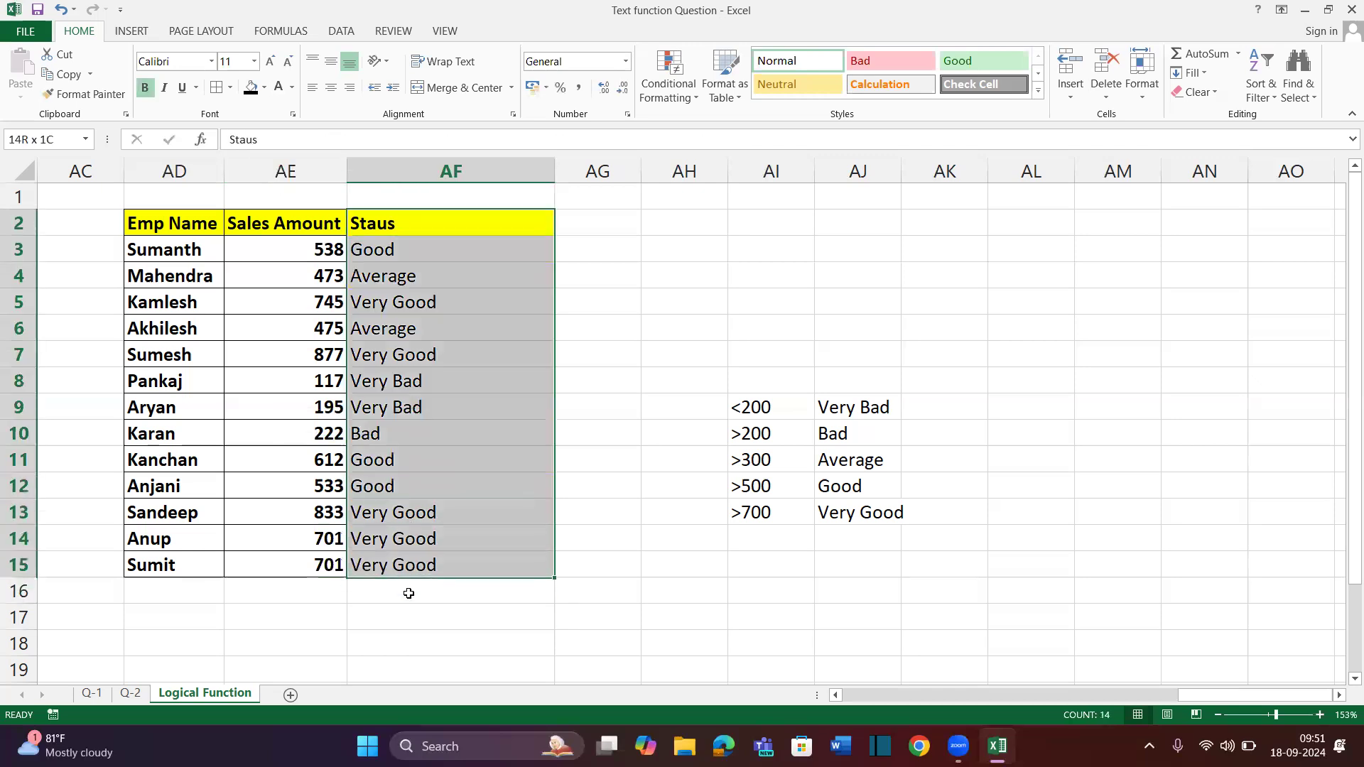
left_click(405, 436)
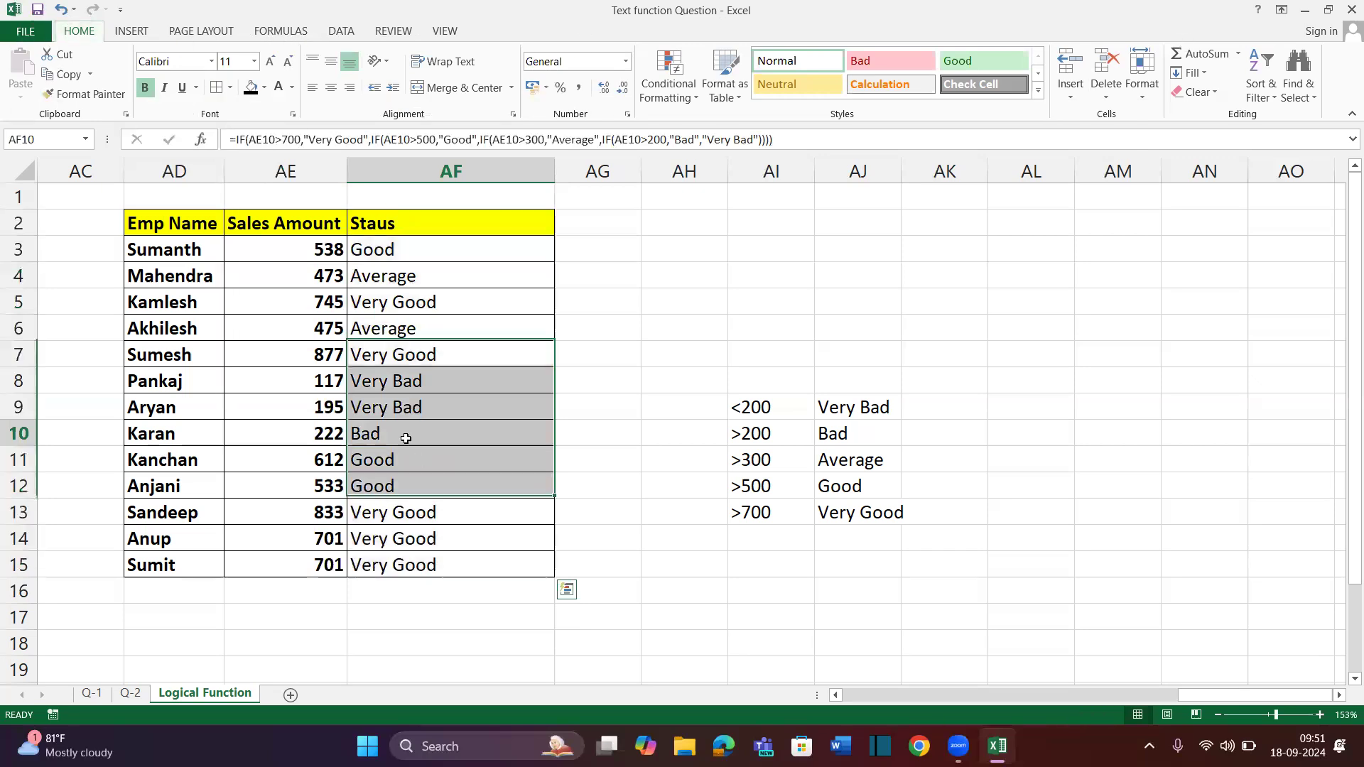
scroll(406, 438, "left", 5)
scroll(405, 438, "left", 6)
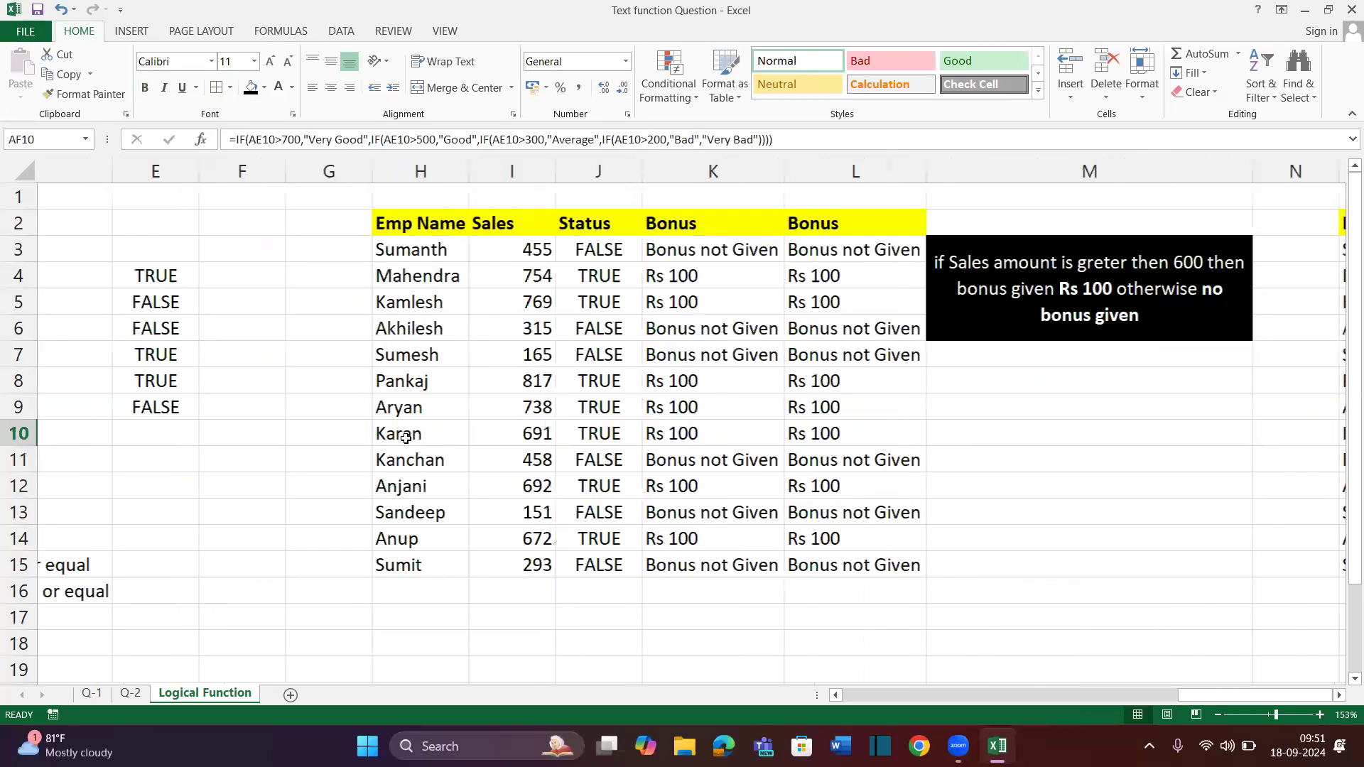
scroll(405, 439, "right", 2)
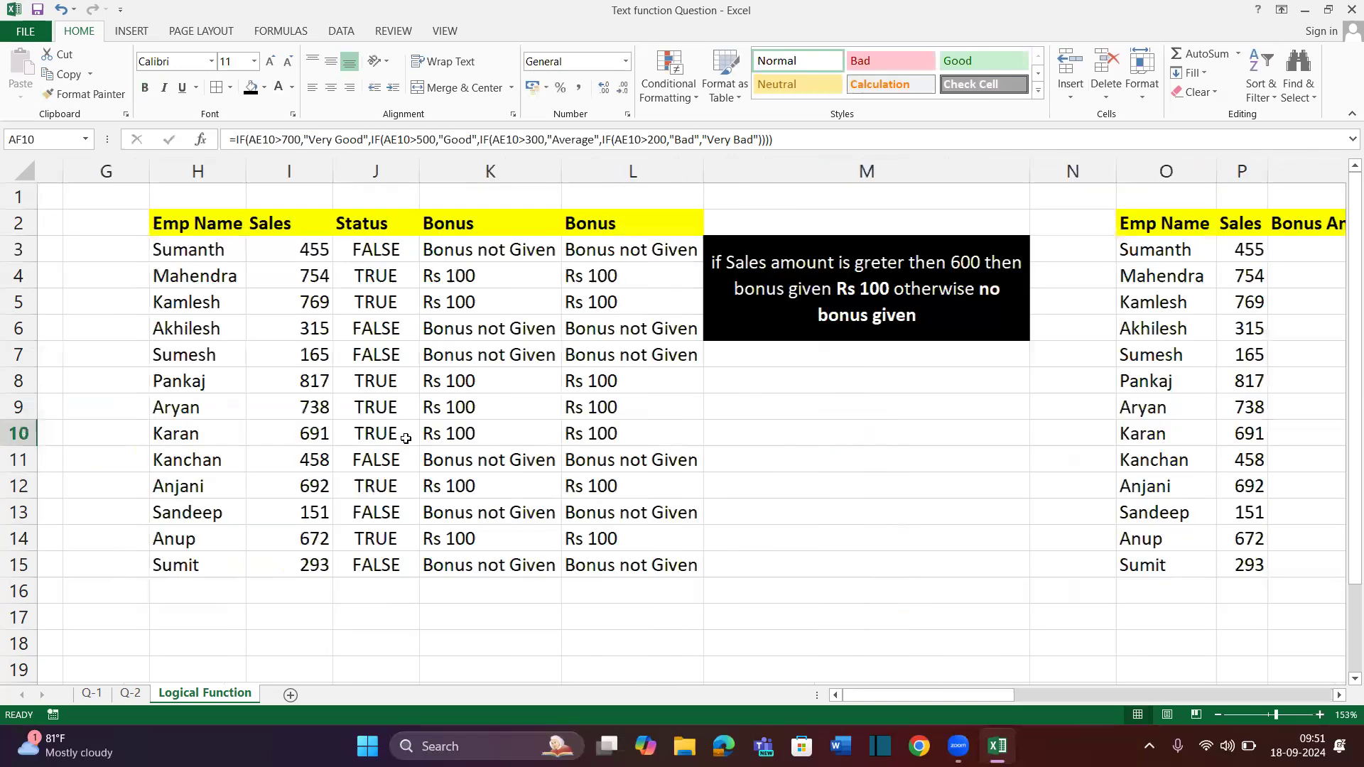
scroll(405, 438, "right", 3)
scroll(406, 438, "right", 3)
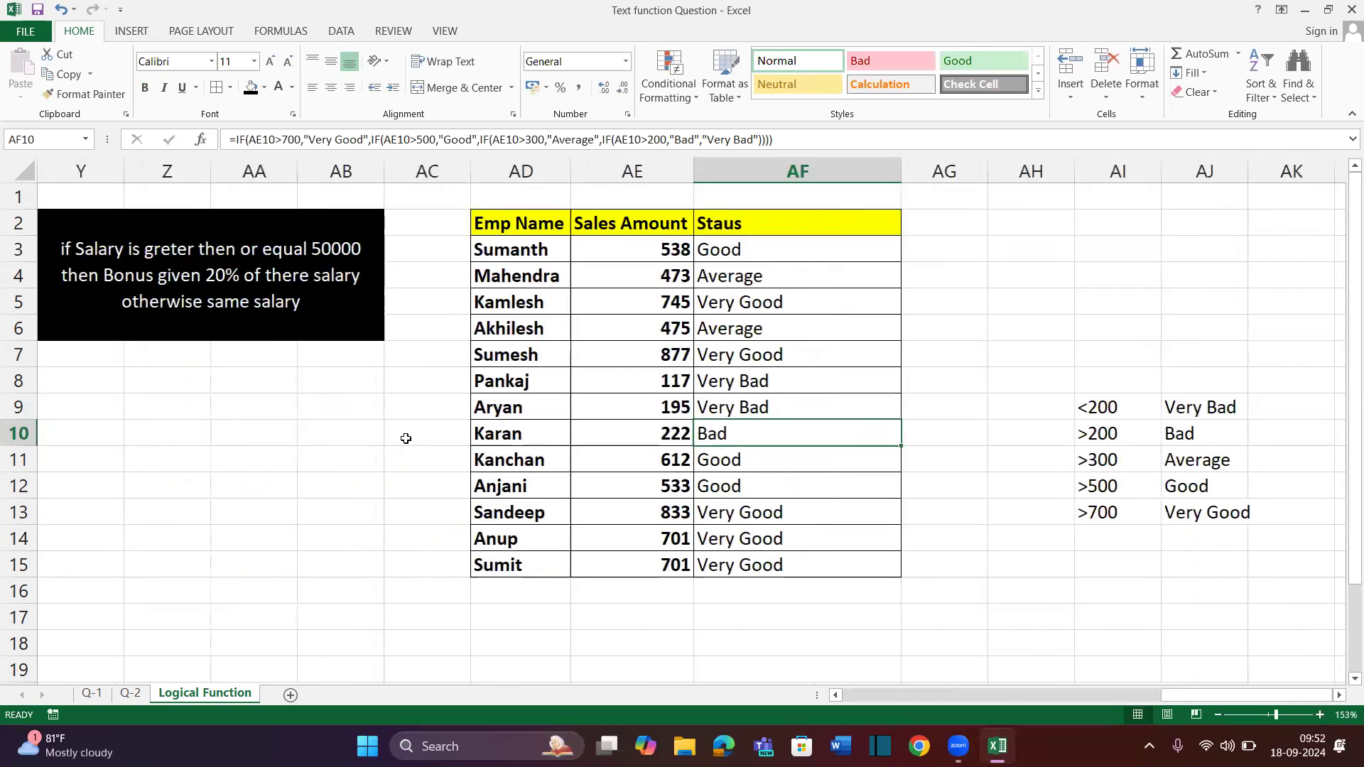
scroll(406, 439, "right", 1)
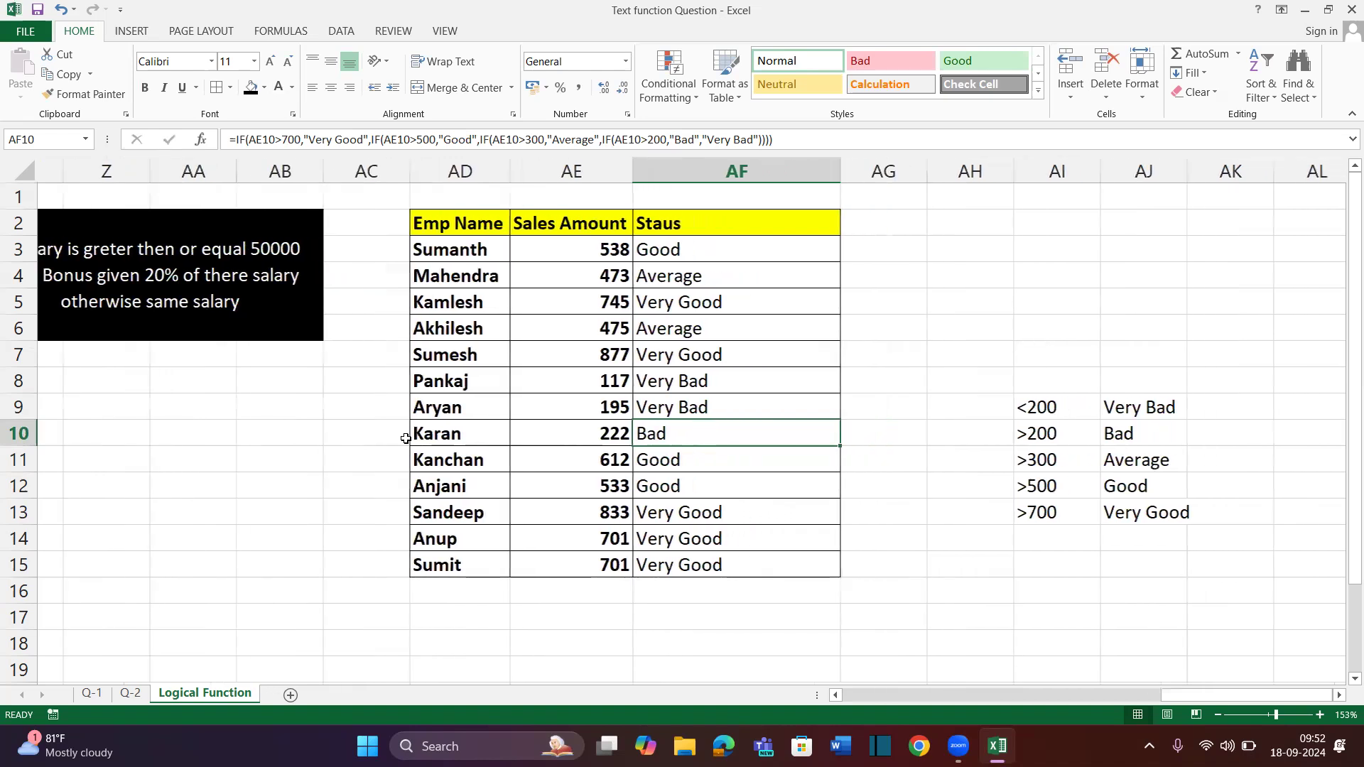
scroll(406, 438, "right", 1)
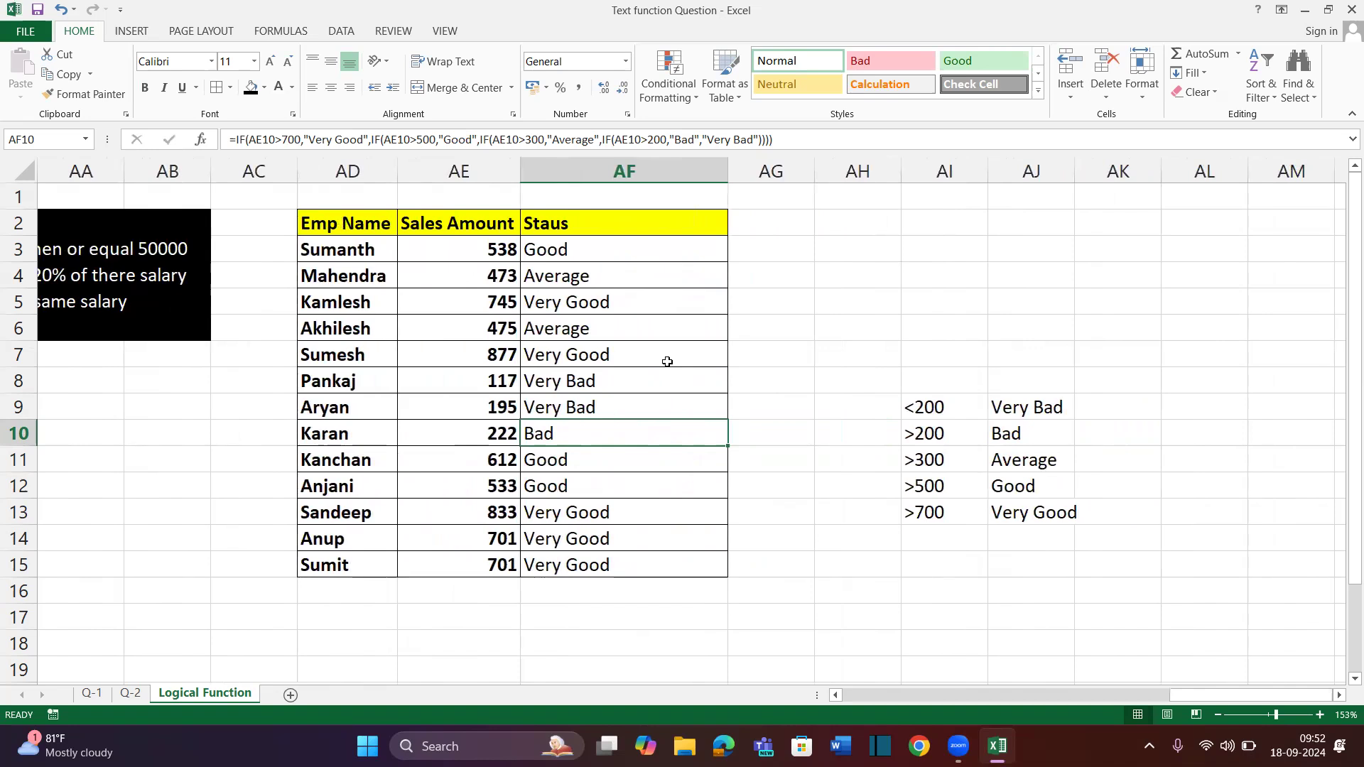
scroll(663, 359, "right", 3)
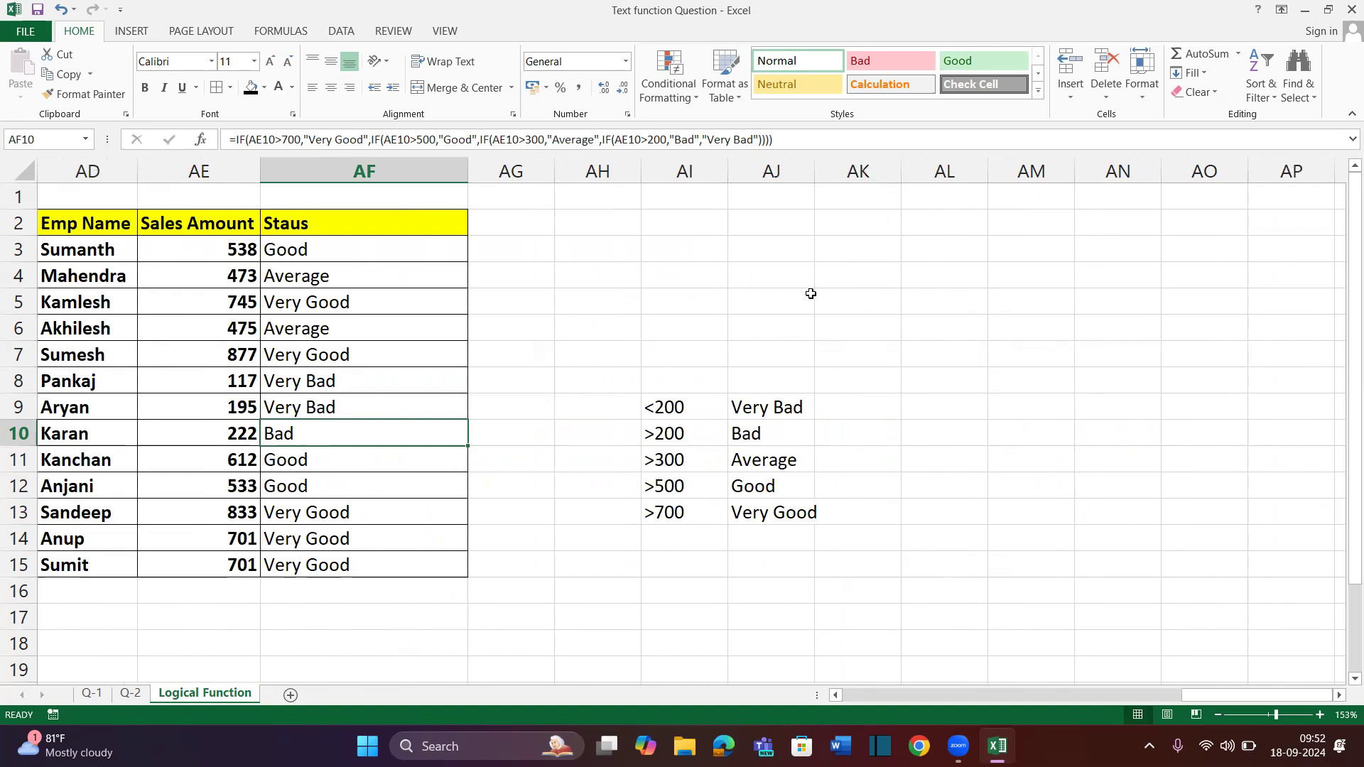
left_click(741, 220)
left_click(857, 295)
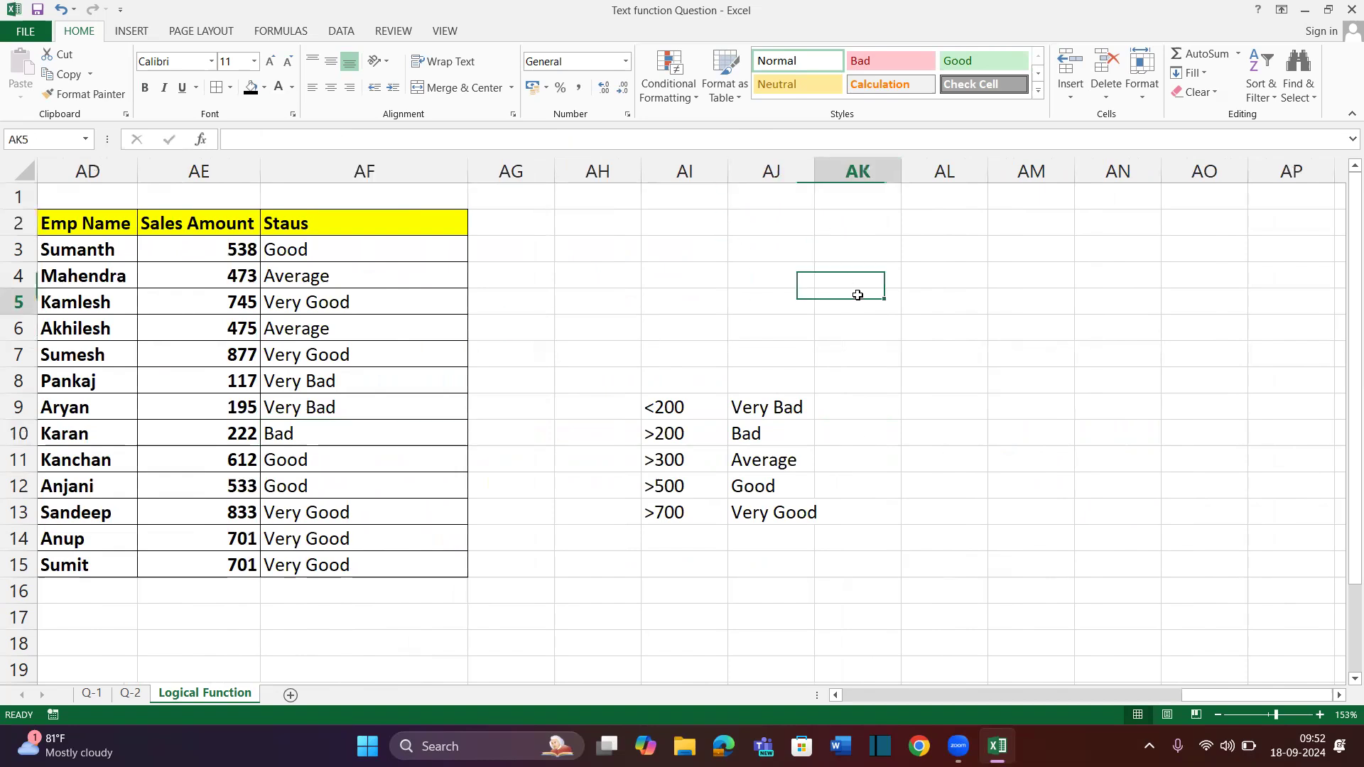